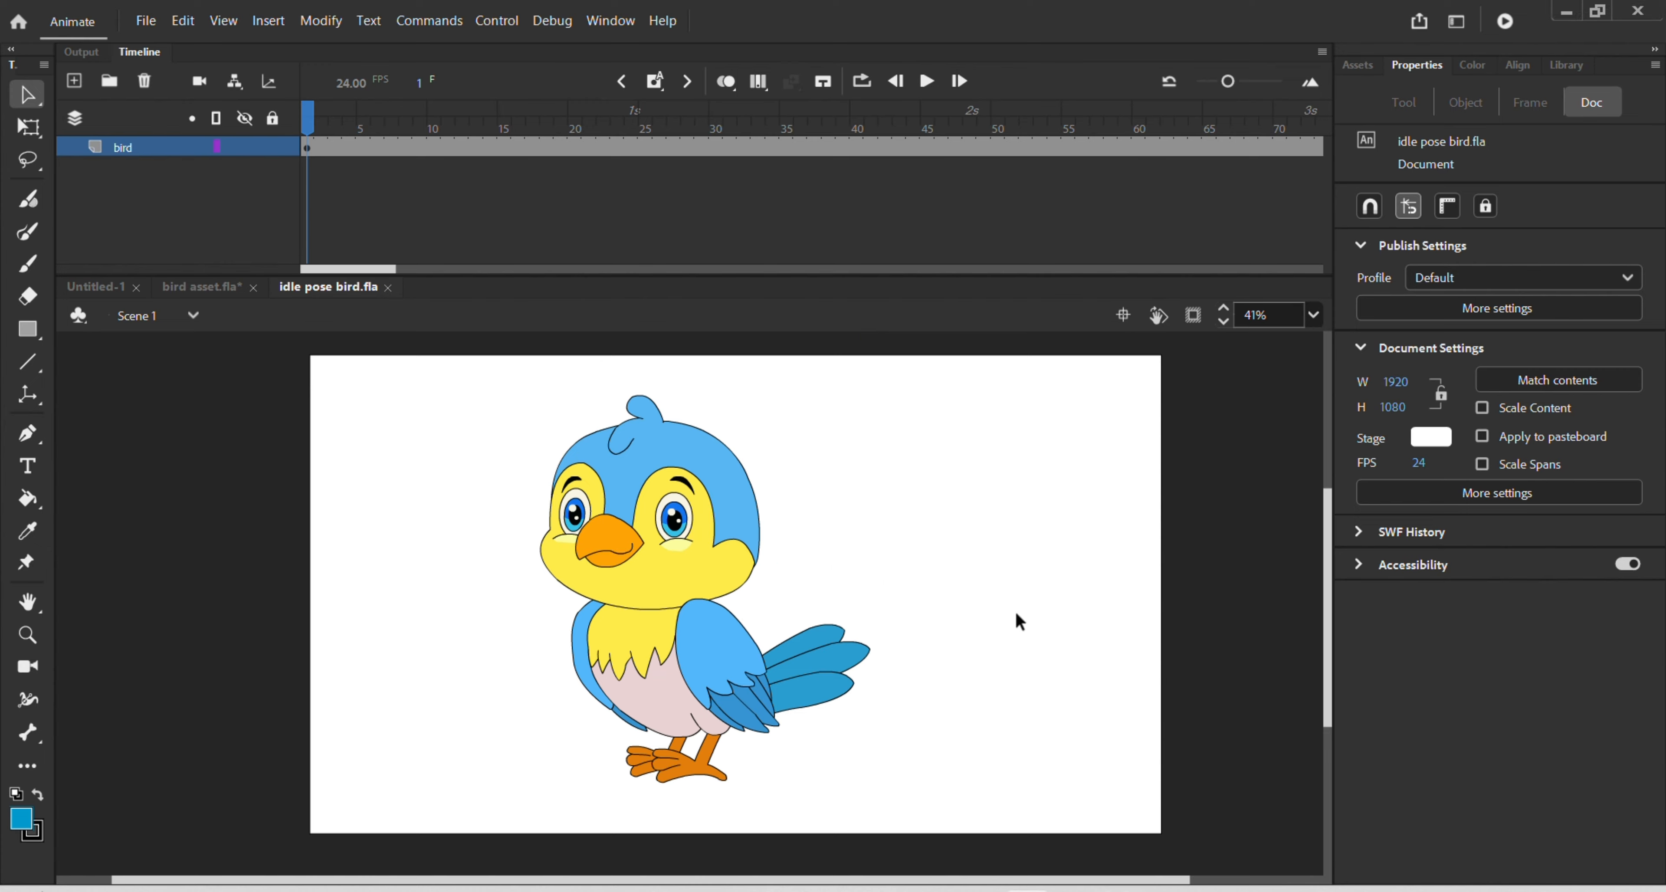
- Play the idle bird animation on the main timeline and return to frame 1
click(926, 81)
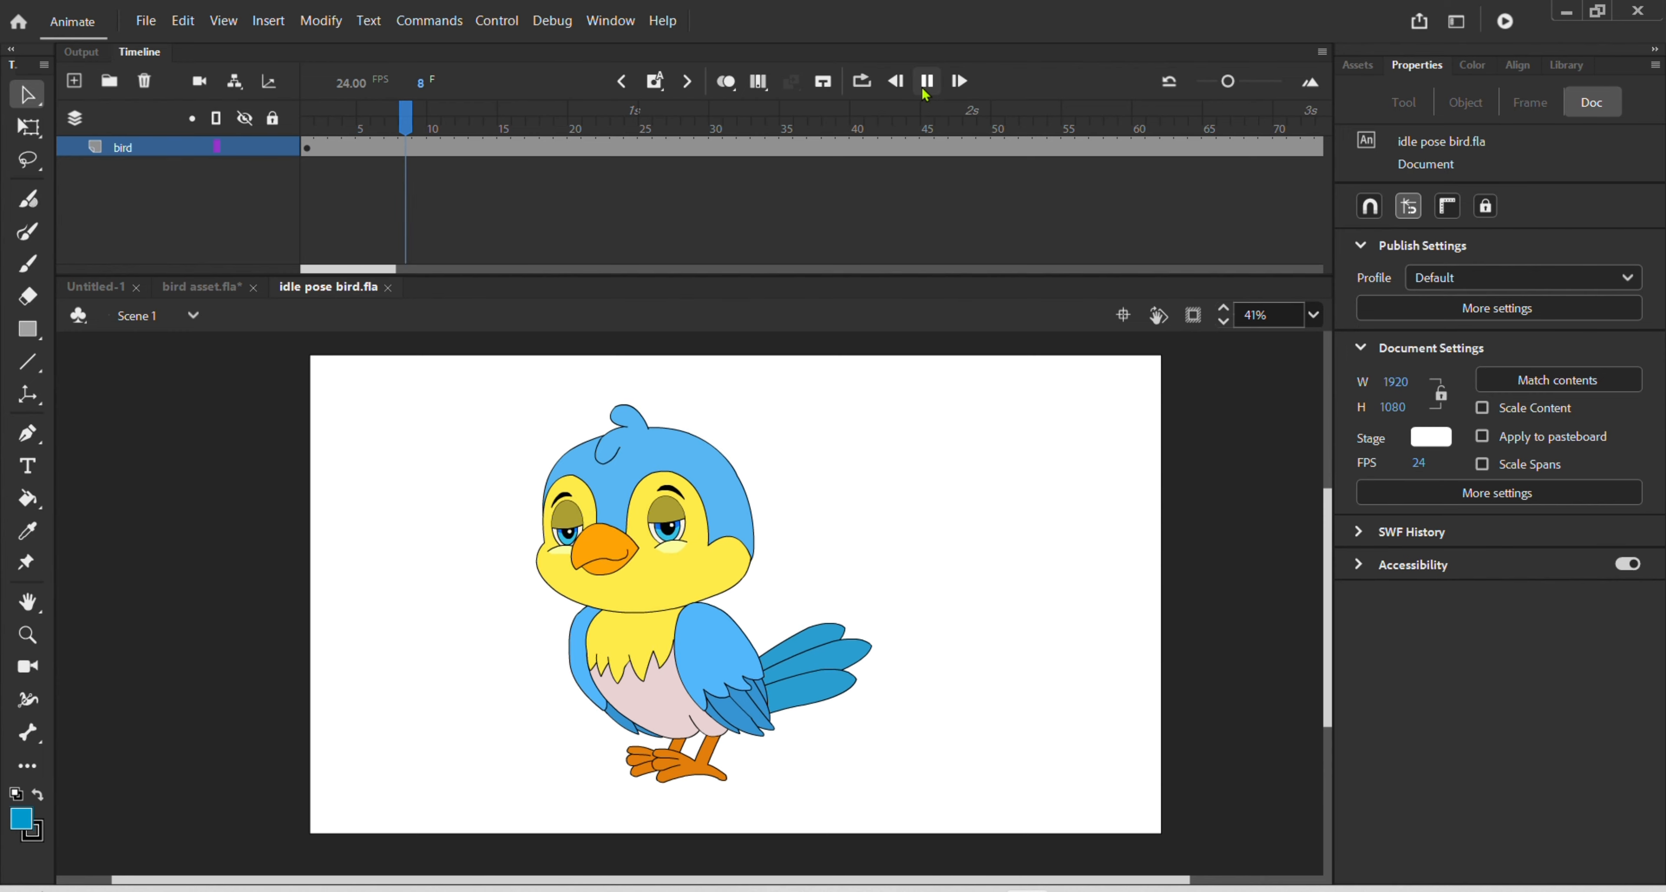
click(993, 123)
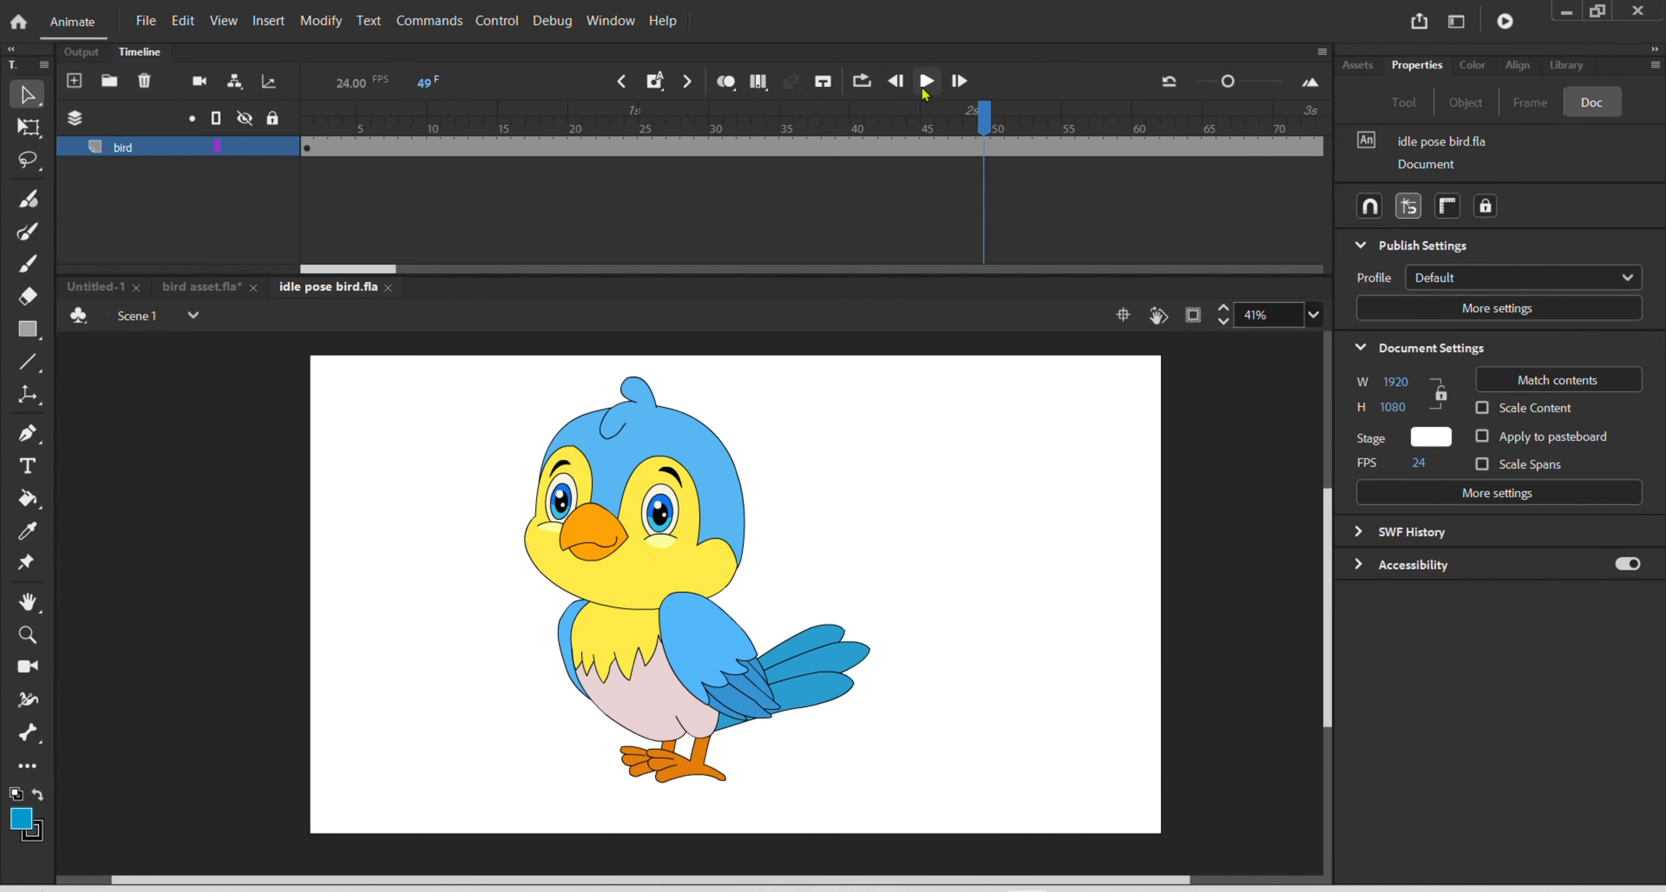
drag(991, 118, 1, 250)
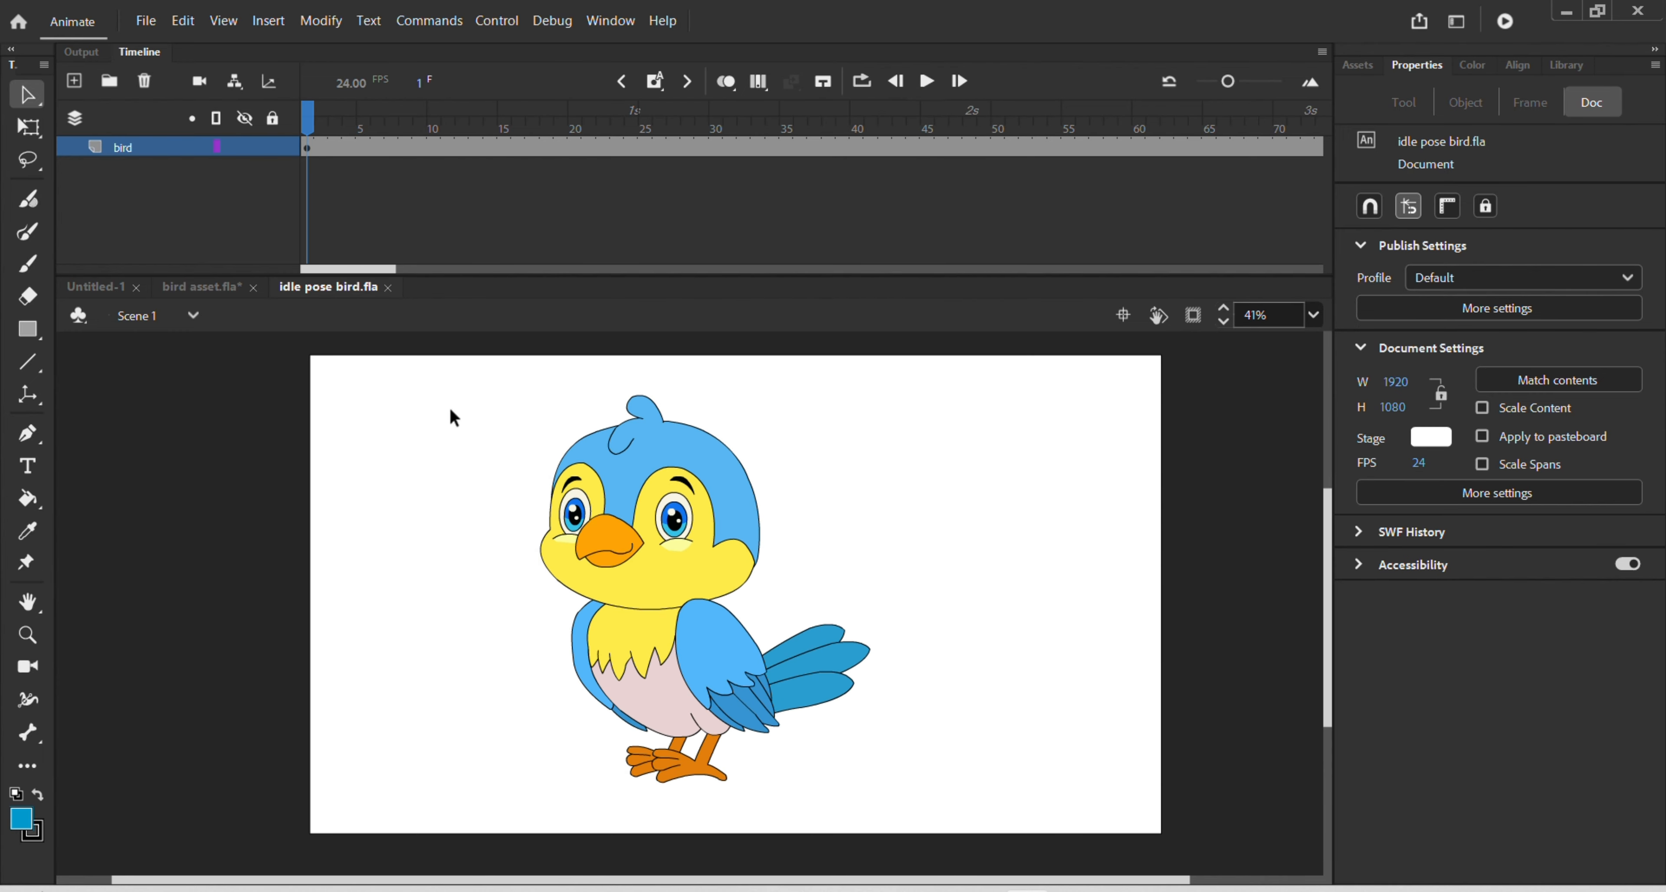
- Open the bird symbol and scrub its idle pose animation repeatedly between frames 1 and 46
double_click(569, 493)
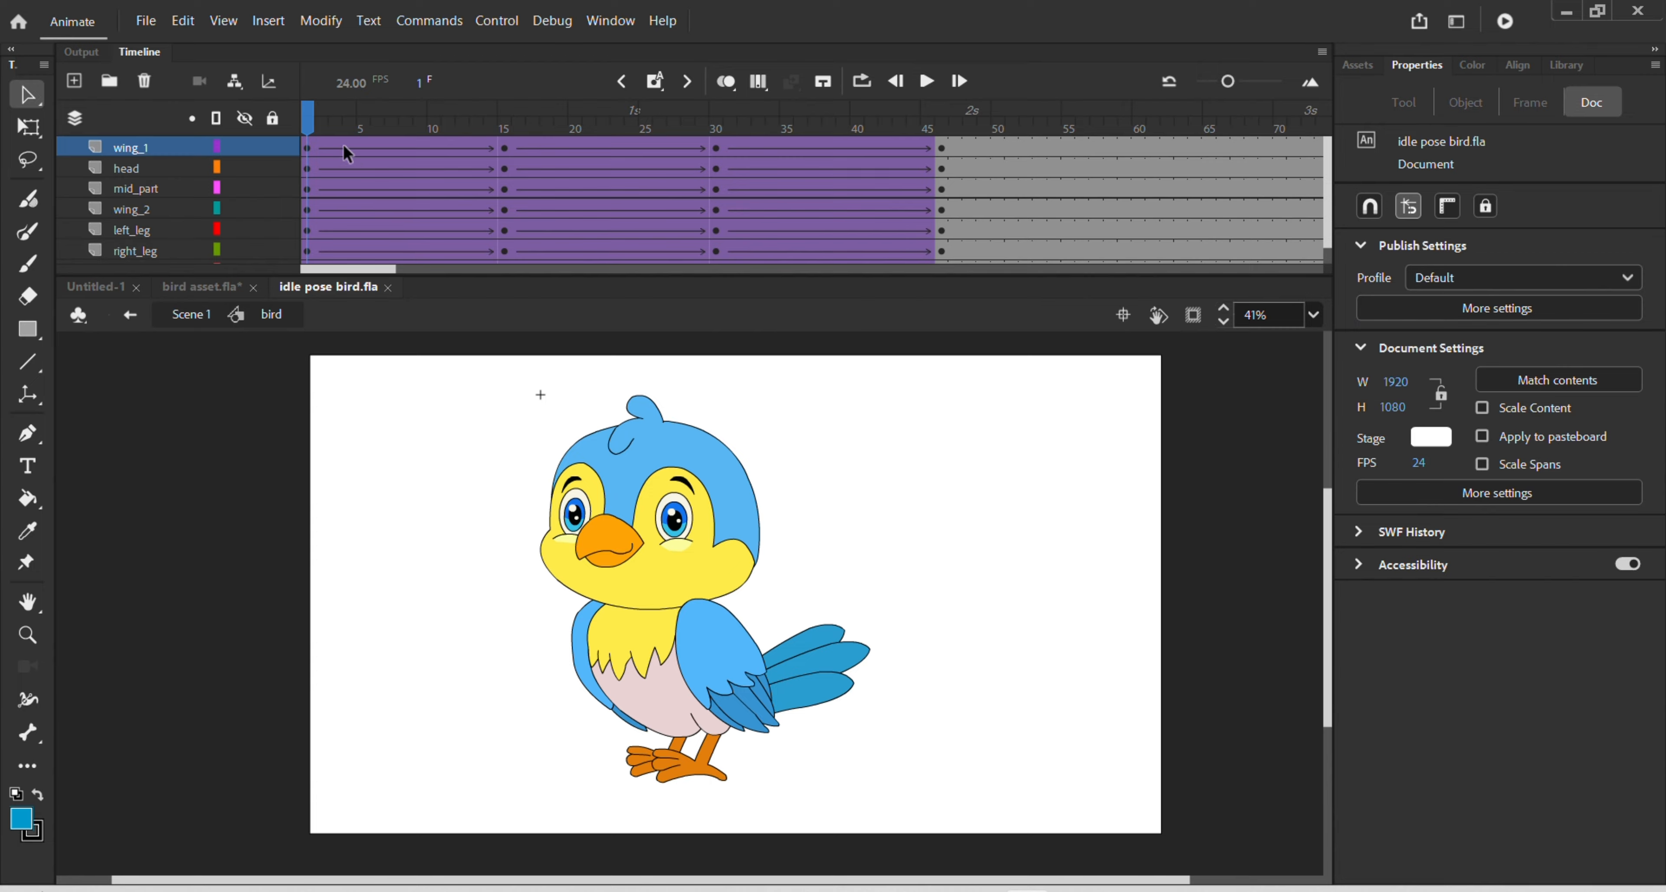
drag(319, 120, 941, 213)
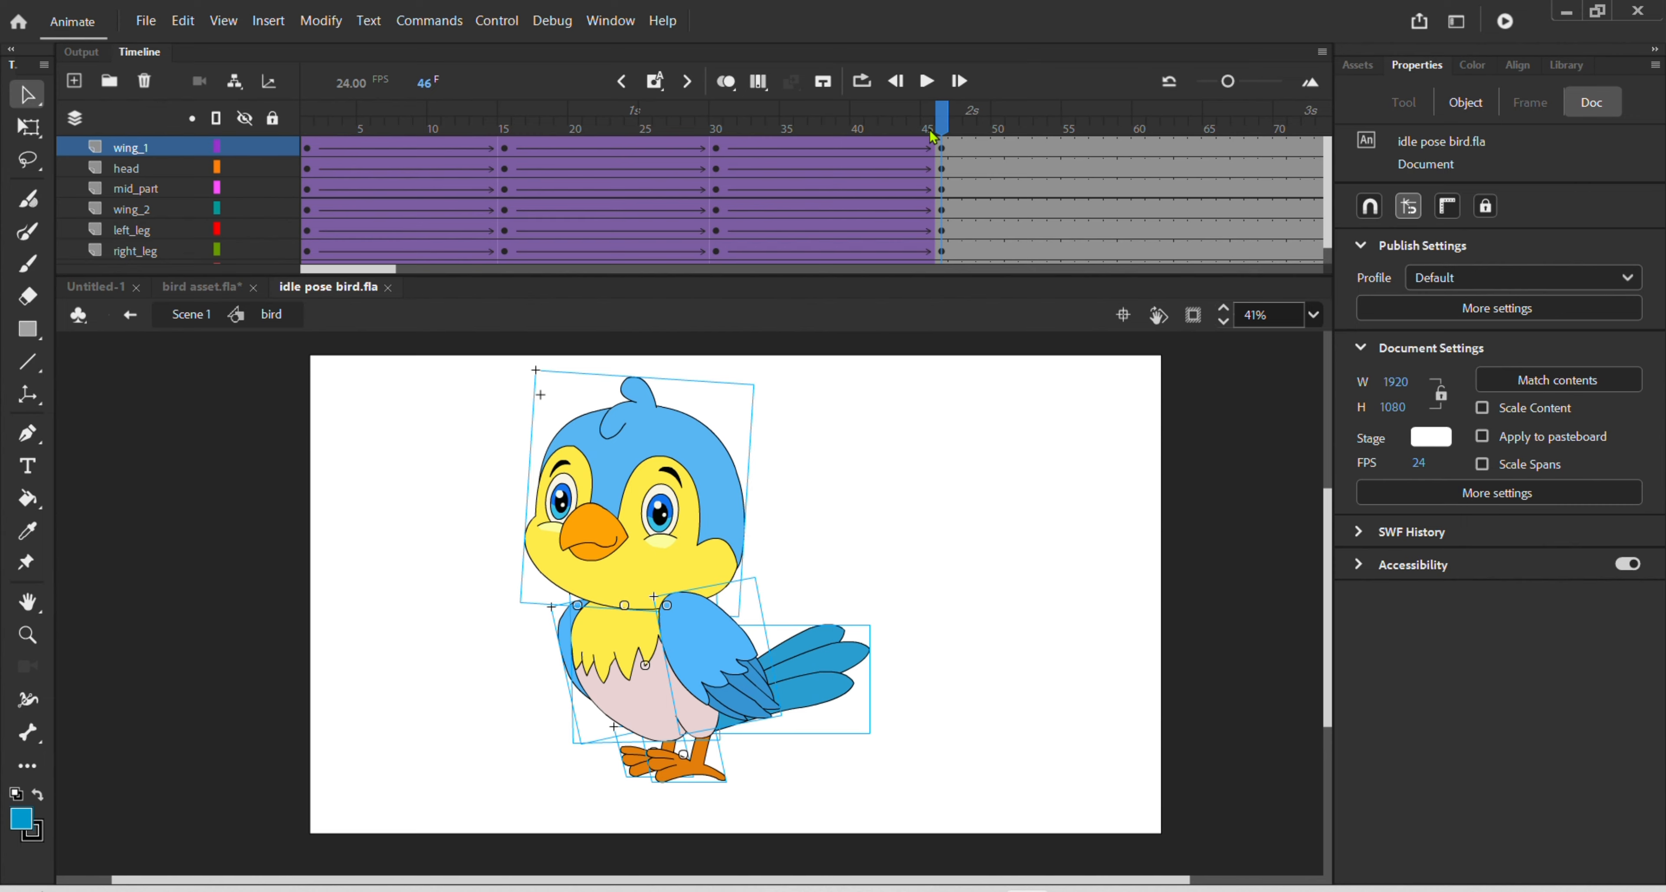
click(313, 127)
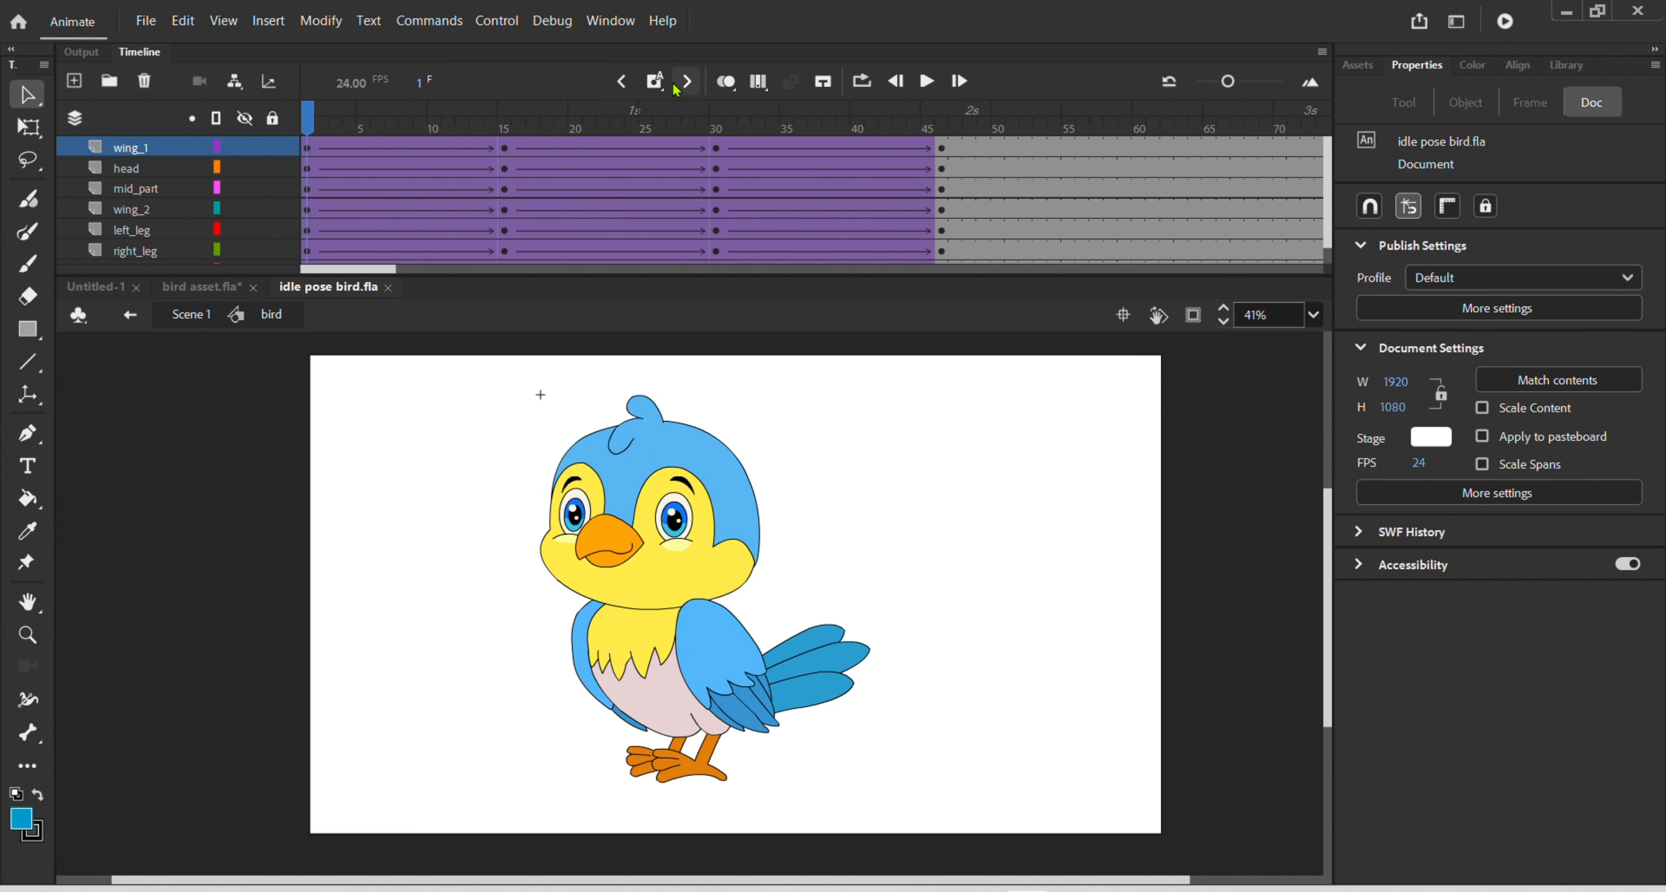
click(941, 129)
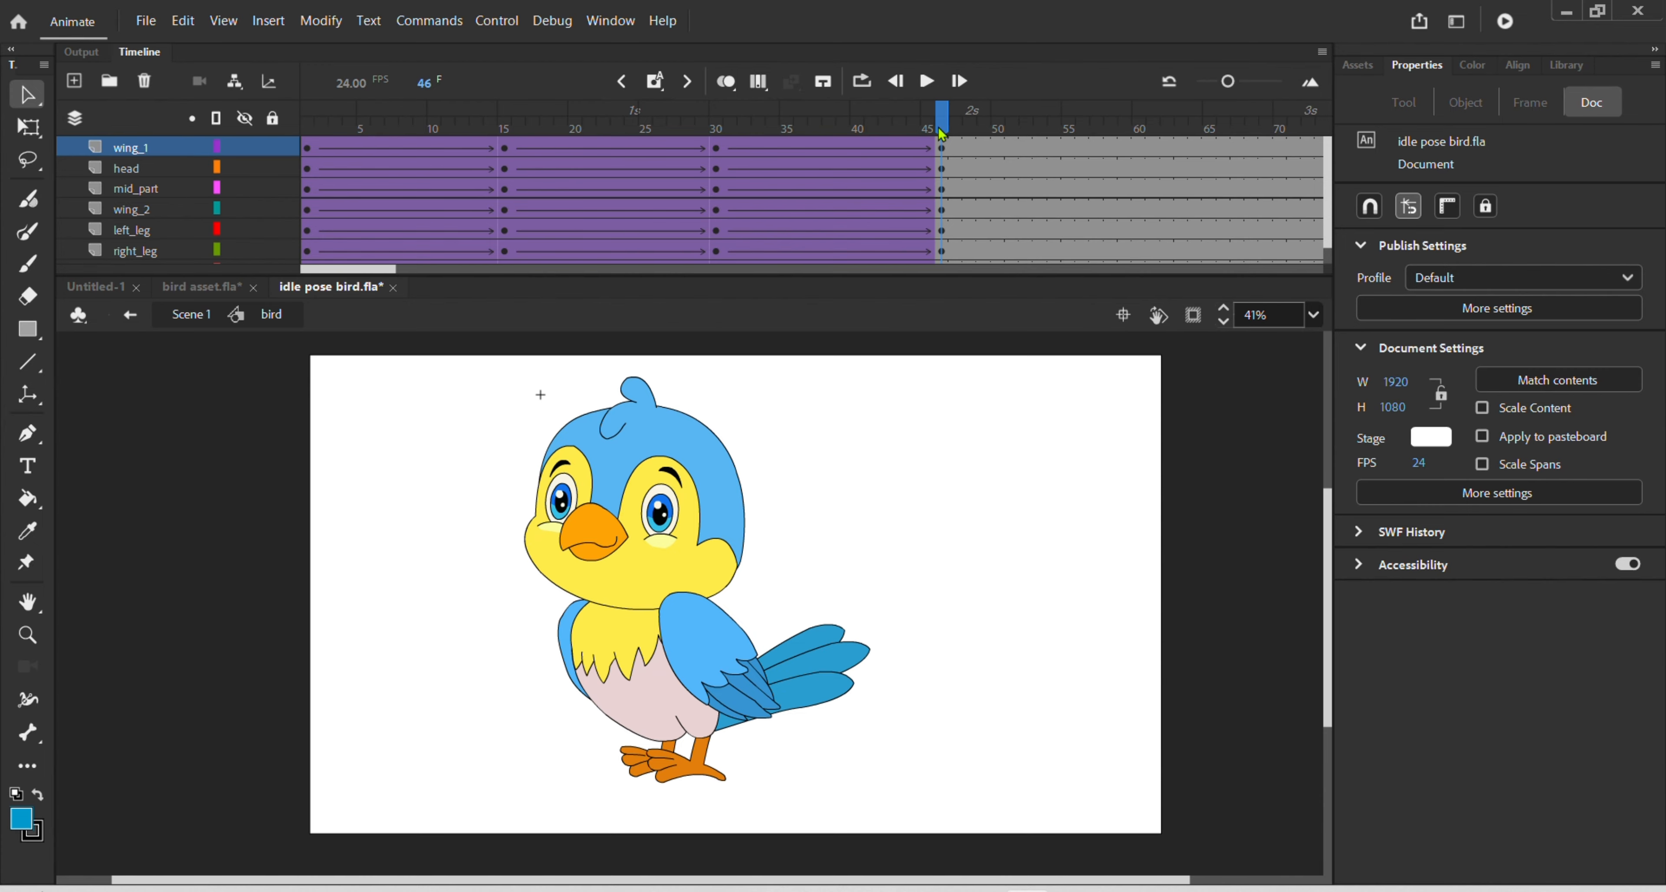
drag(941, 129, 378, 128)
drag(381, 298, 201, 324)
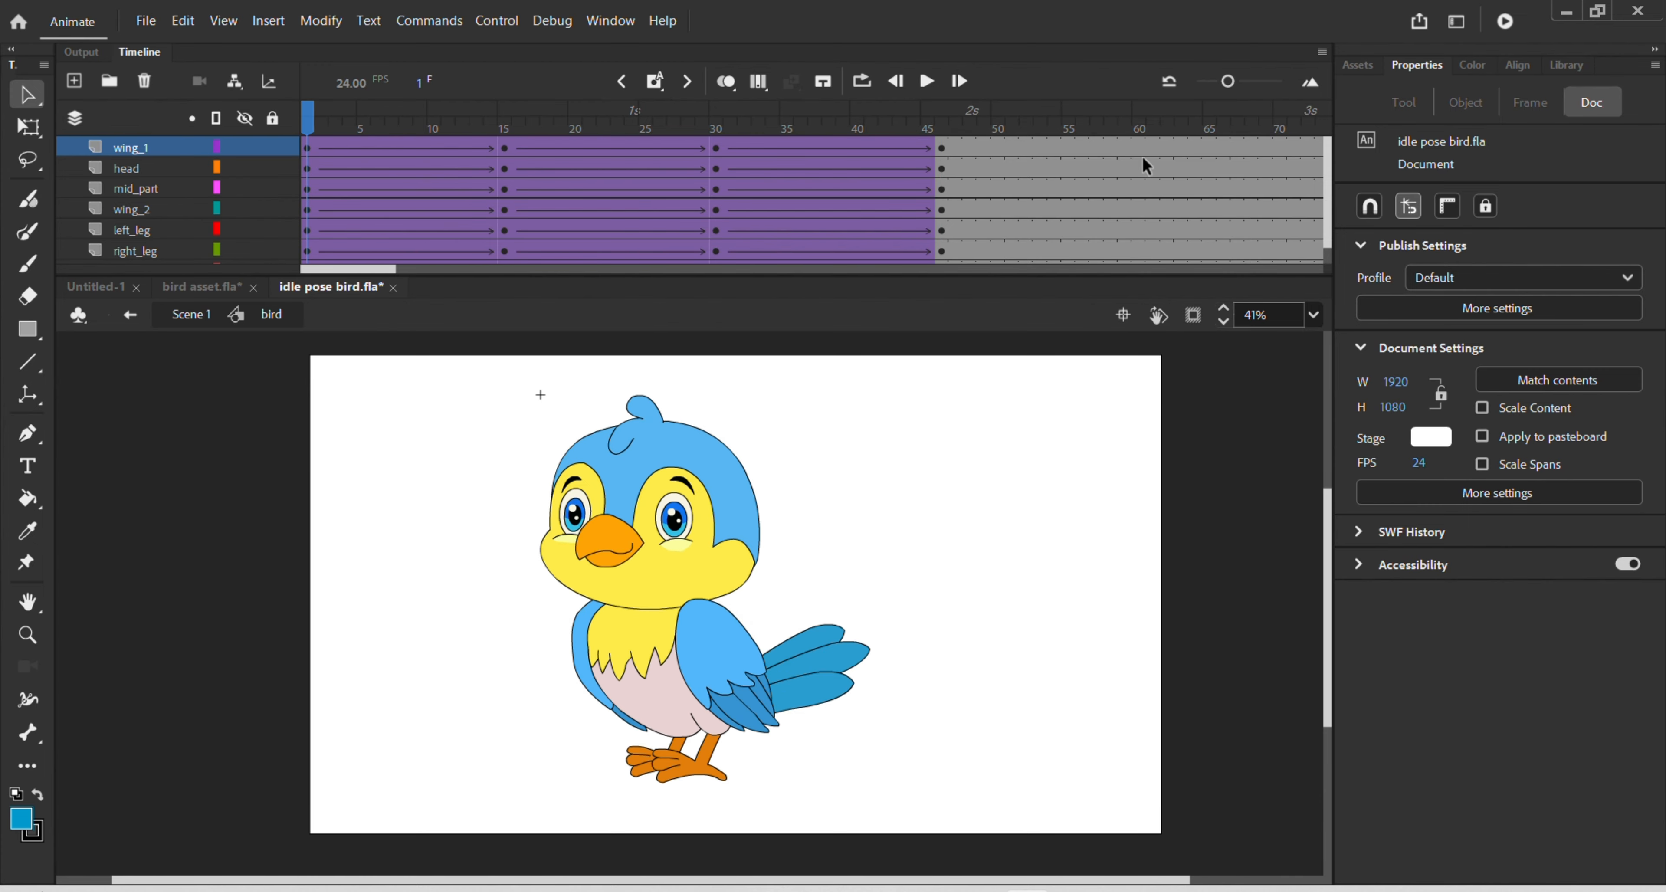
click(941, 129)
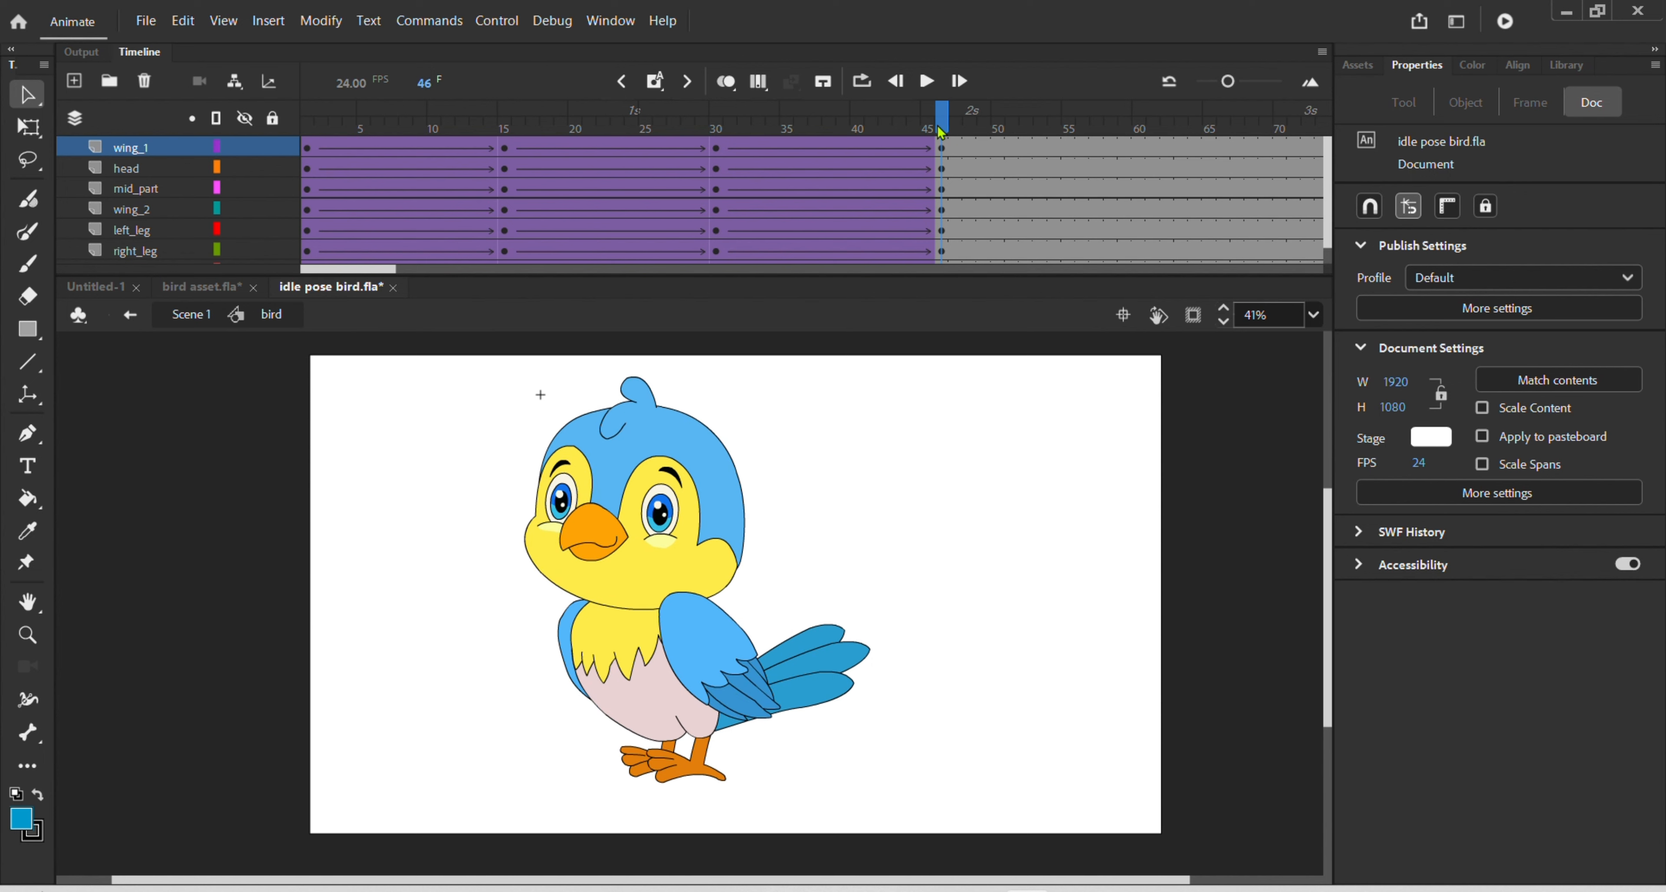
drag(941, 129, 61, 302)
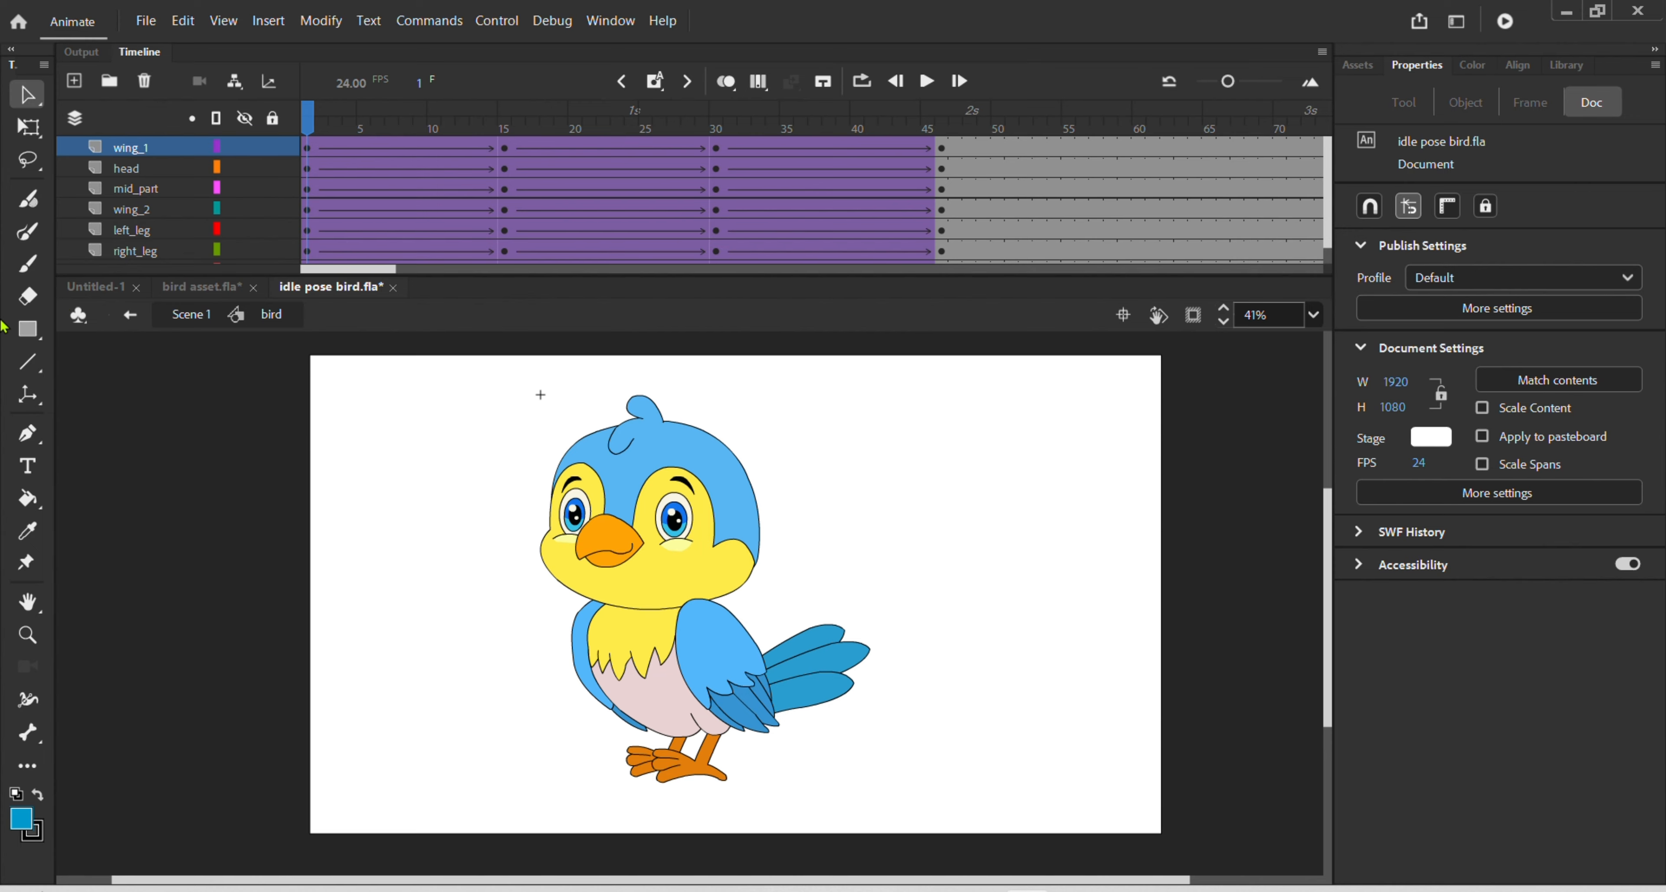
- Copy the bird graphic from the main scene of the idle pose file into the Untitled-1 document
double_click(796, 419)
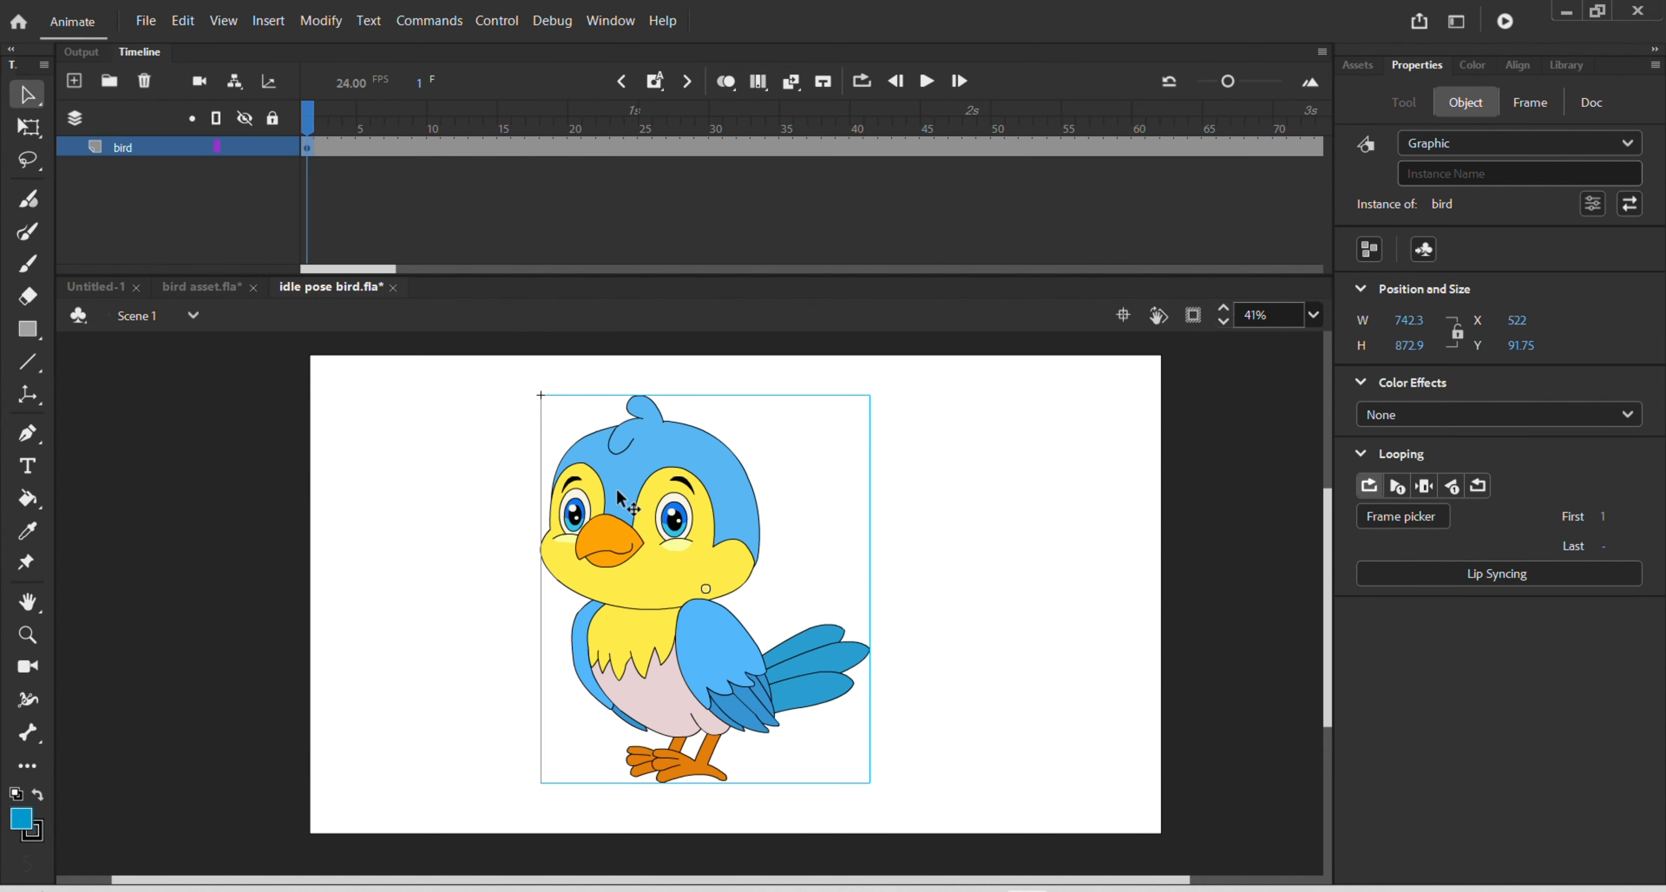
click(126, 296)
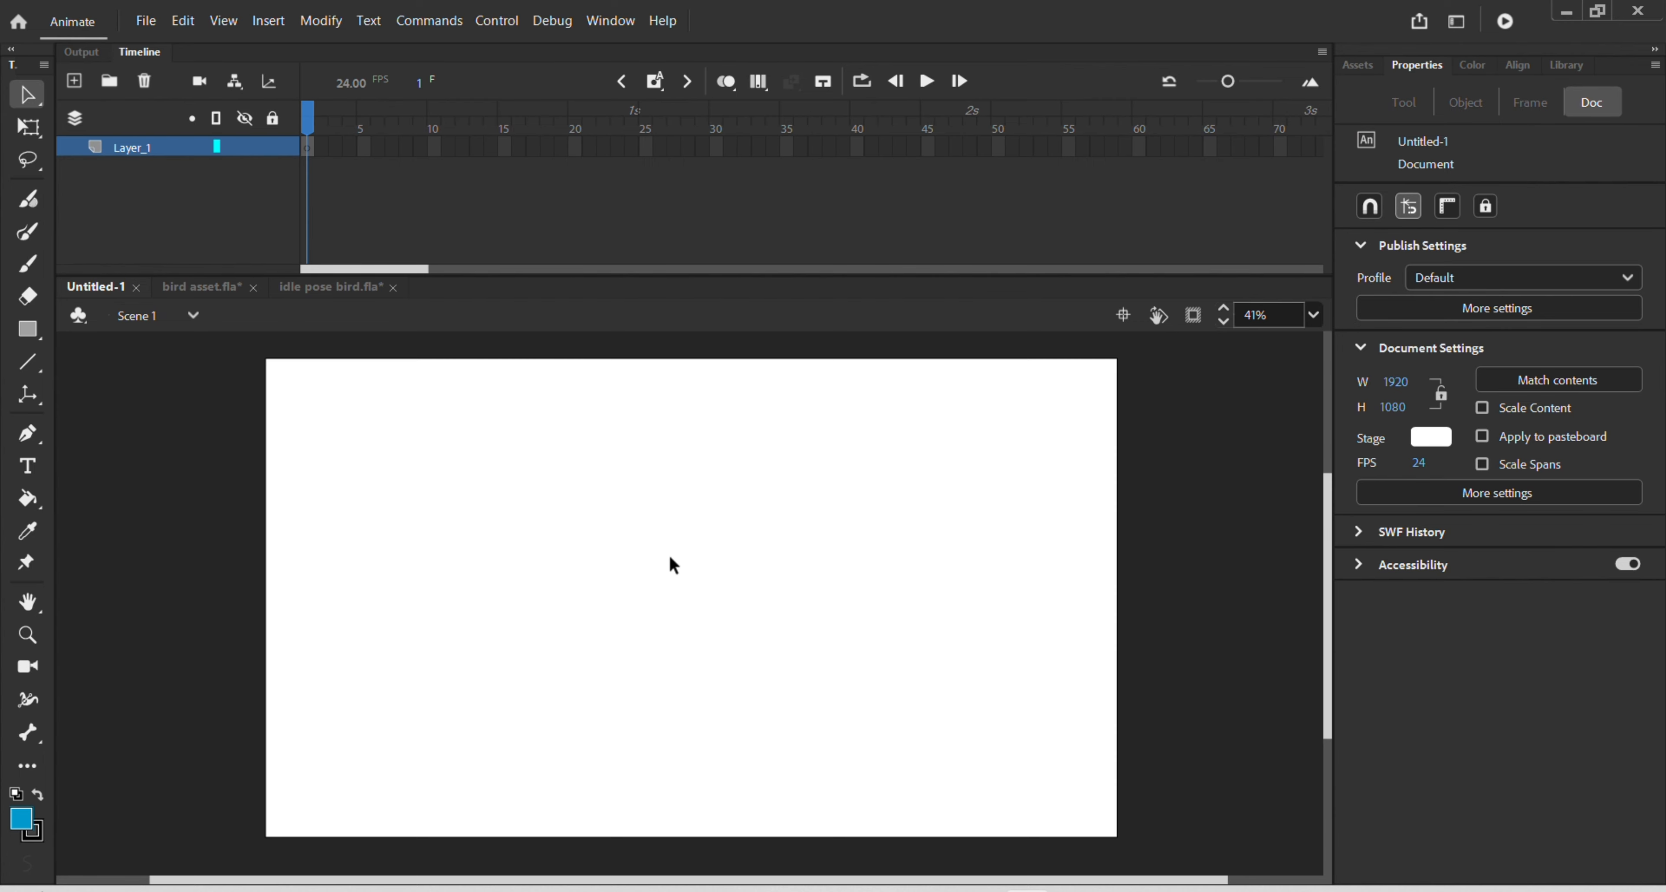
key(ctrl+v)
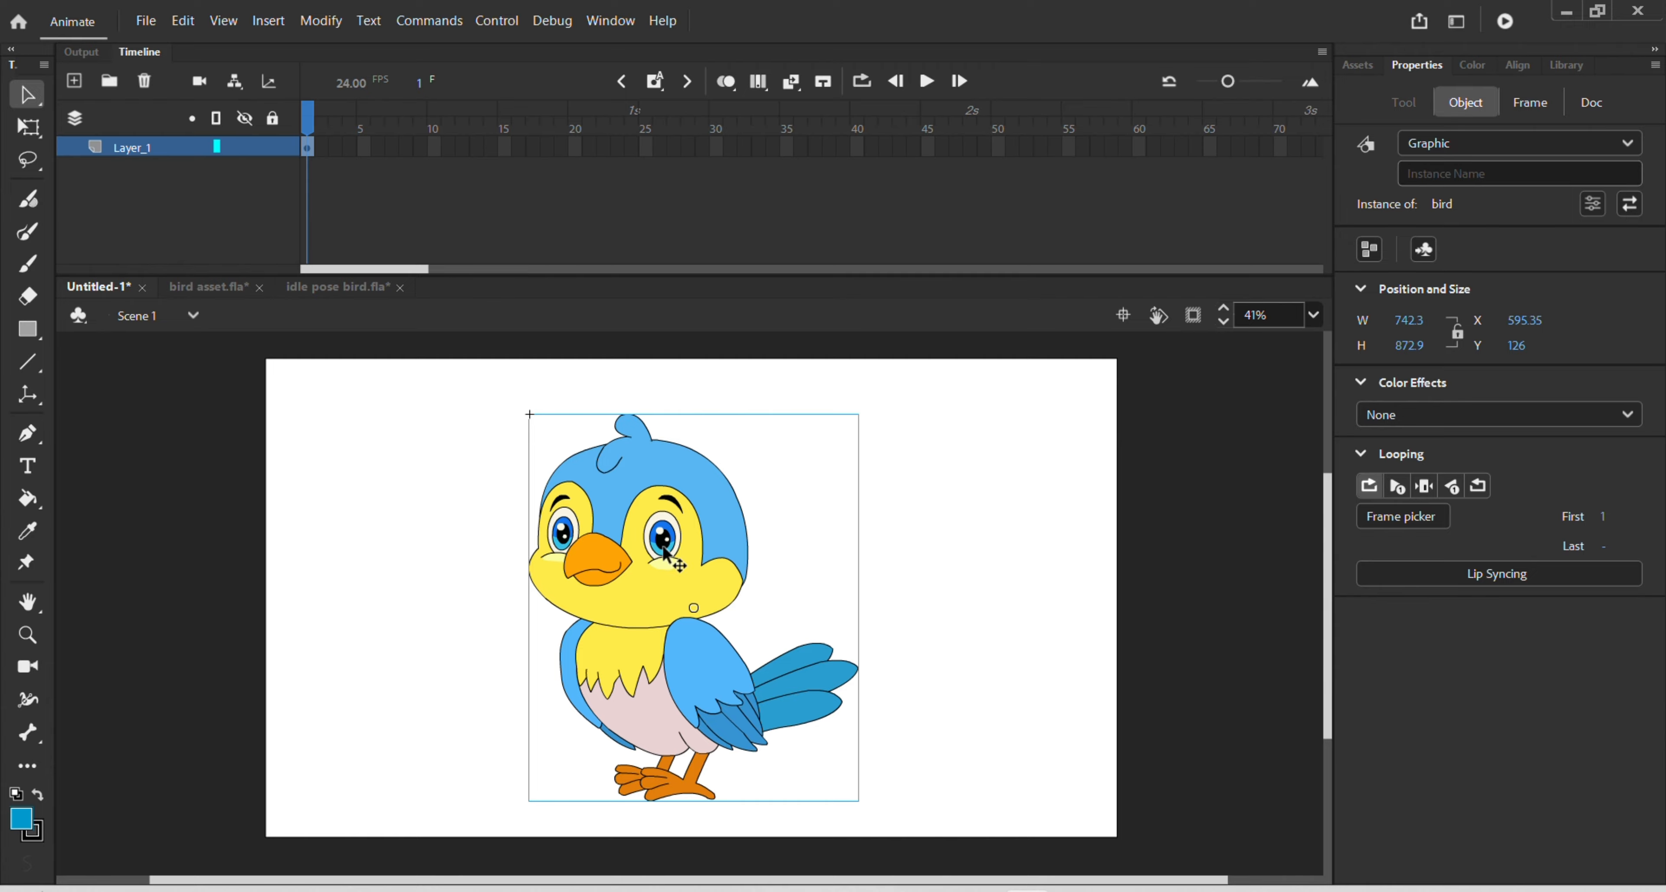
- Extend Layer_1 in the main scene to frame 200, matching the length of the bird symbol's timeline
double_click(573, 475)
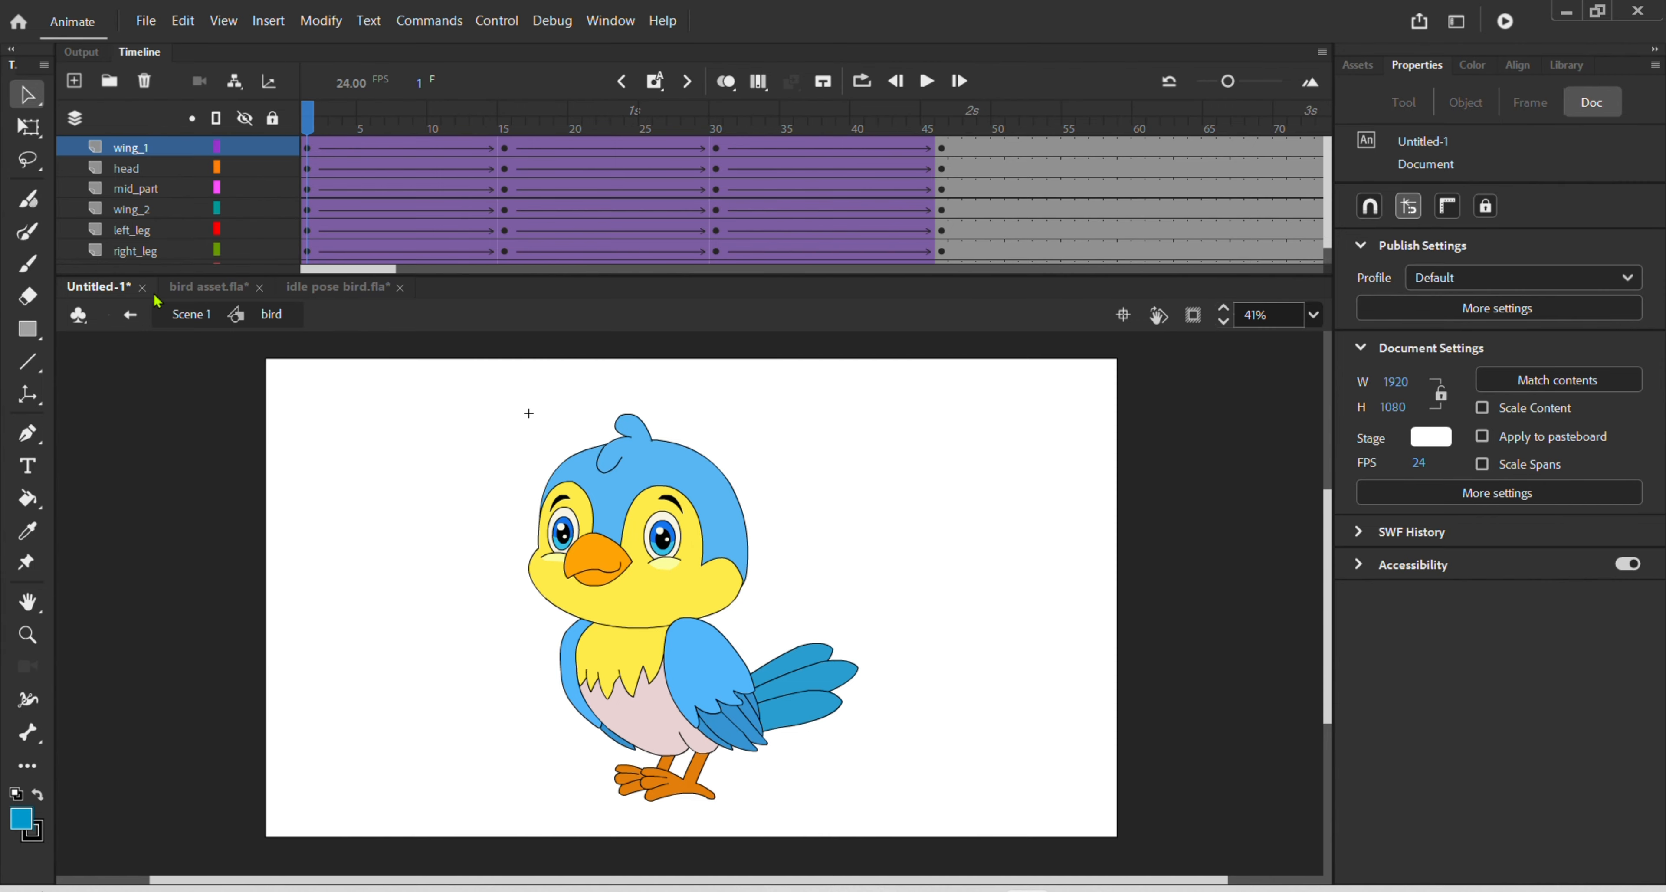
drag(354, 273, 610, 312)
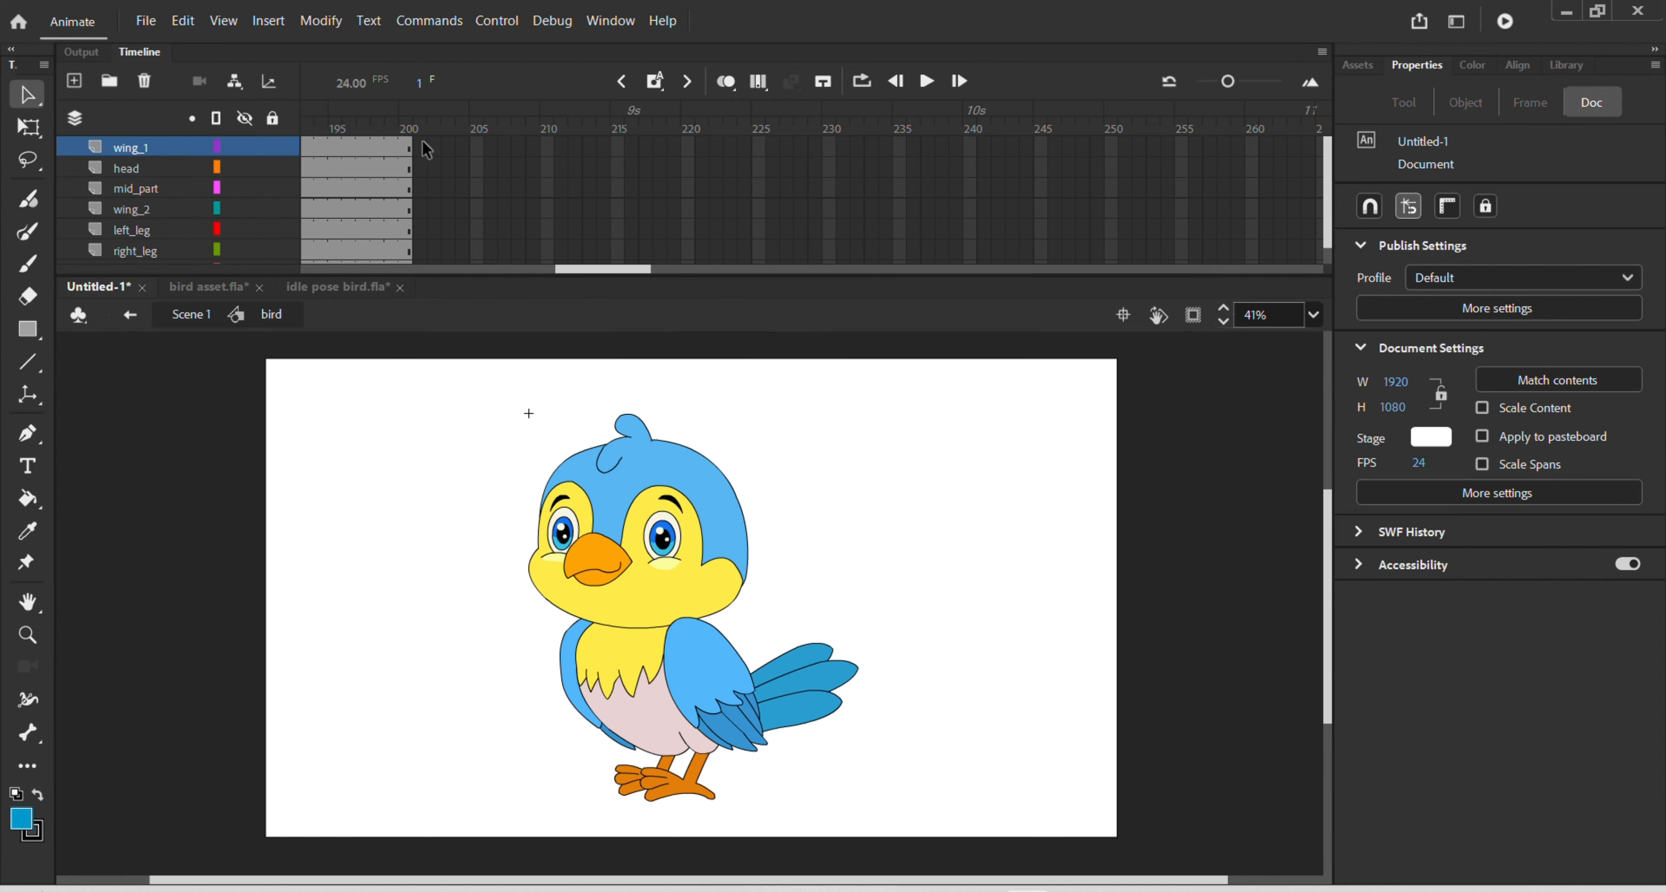
click(408, 131)
double_click(747, 421)
drag(405, 270, 761, 335)
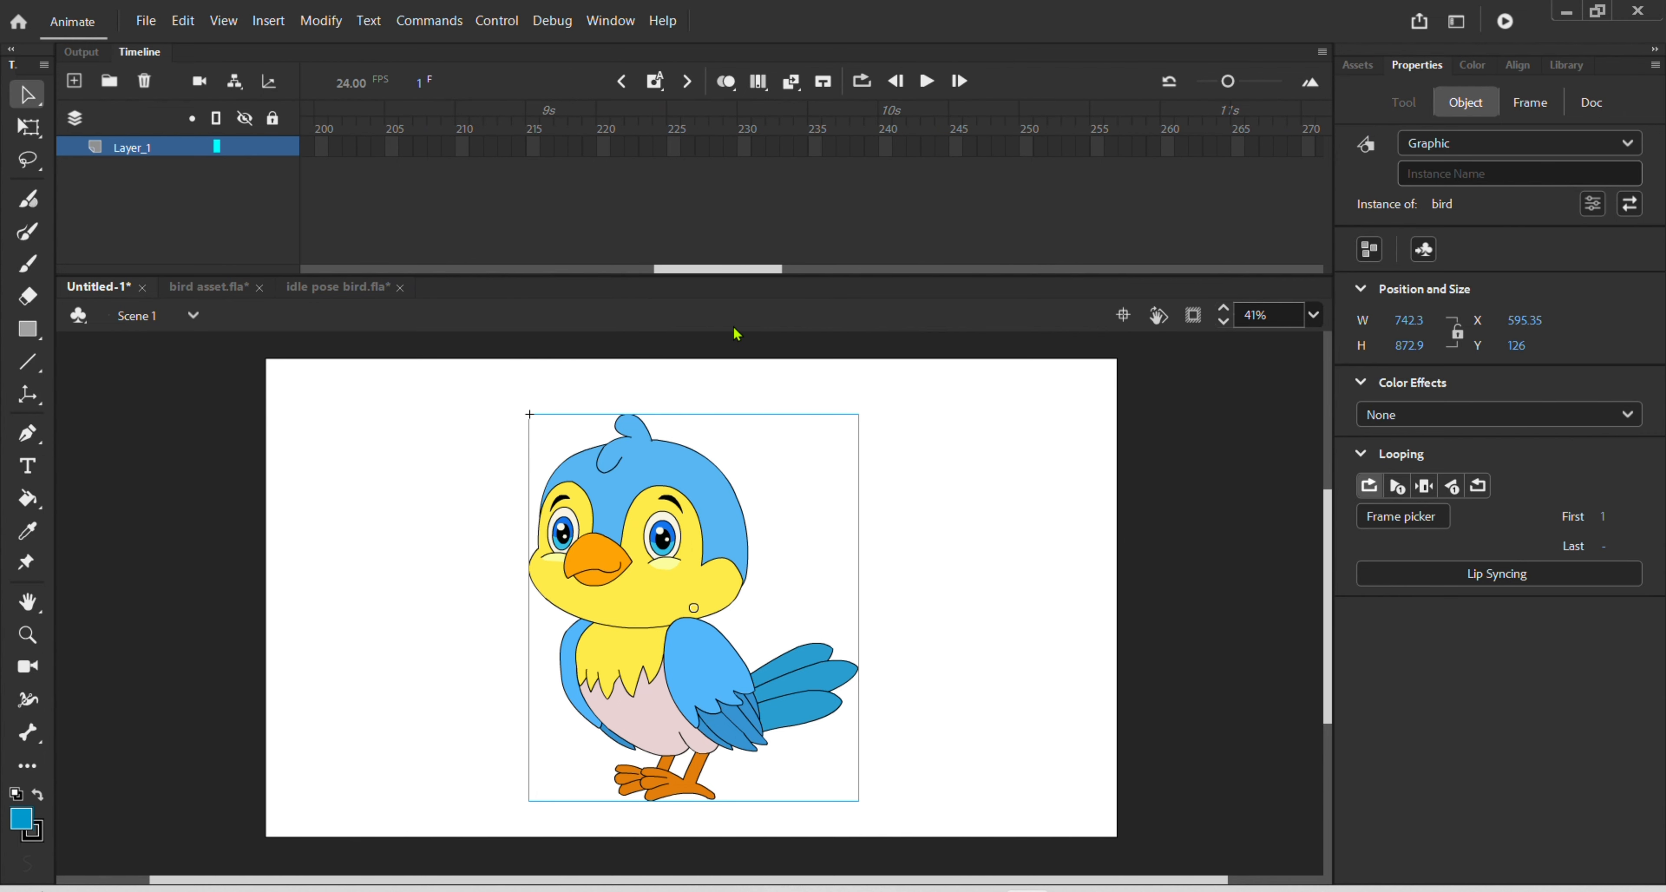
click(328, 148)
click(327, 148)
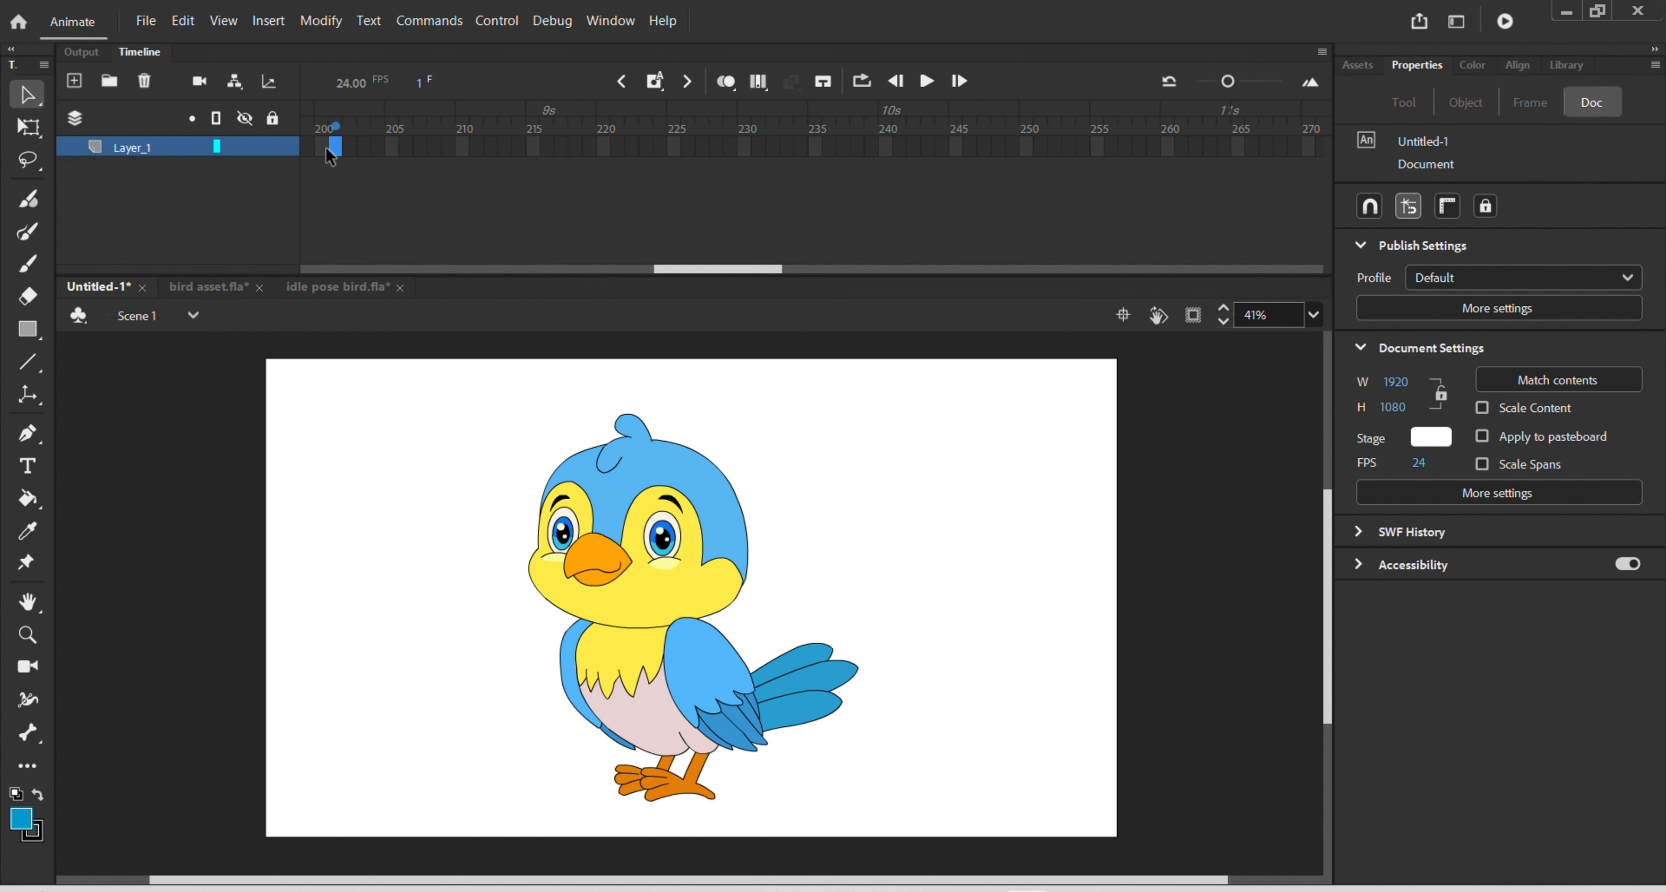
click(321, 147)
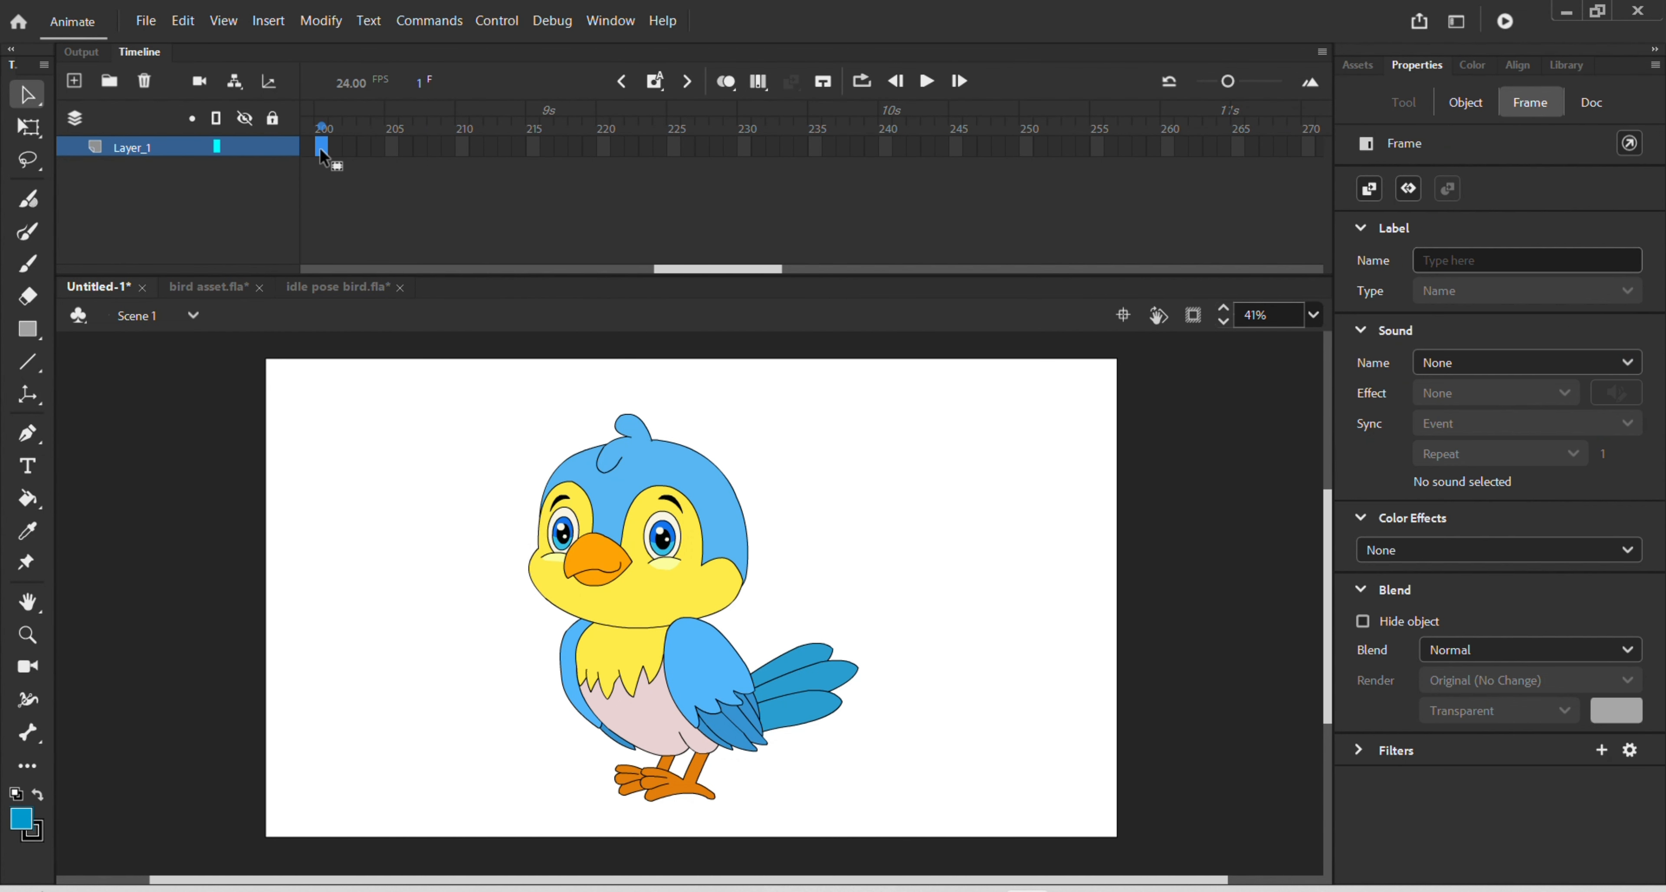
key(F6)
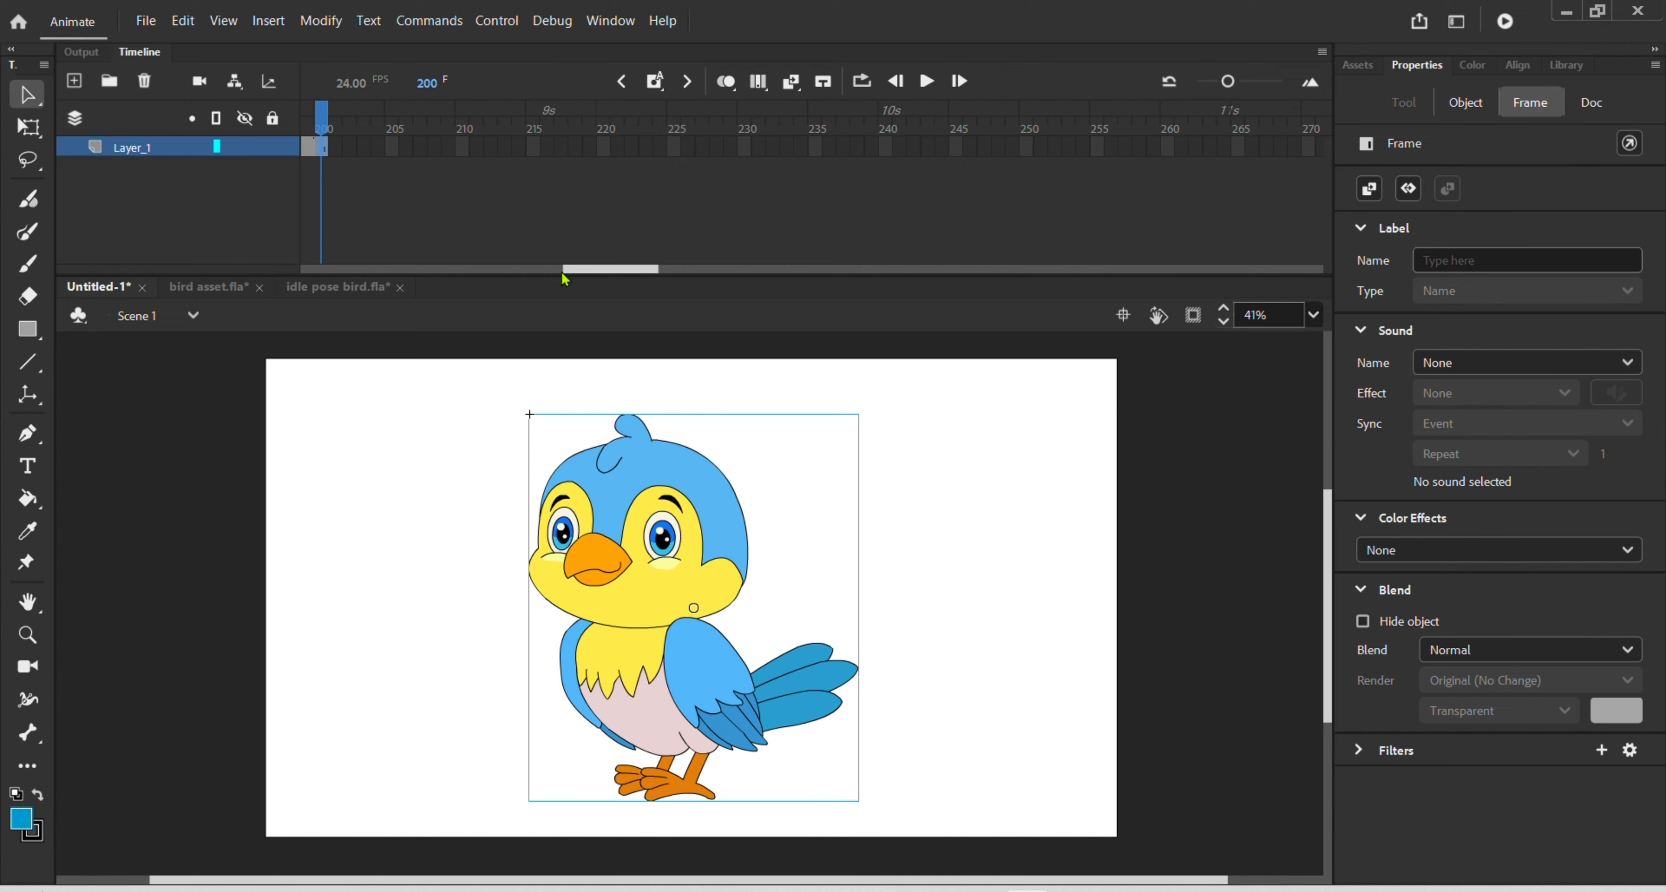
drag(612, 269, 299, 326)
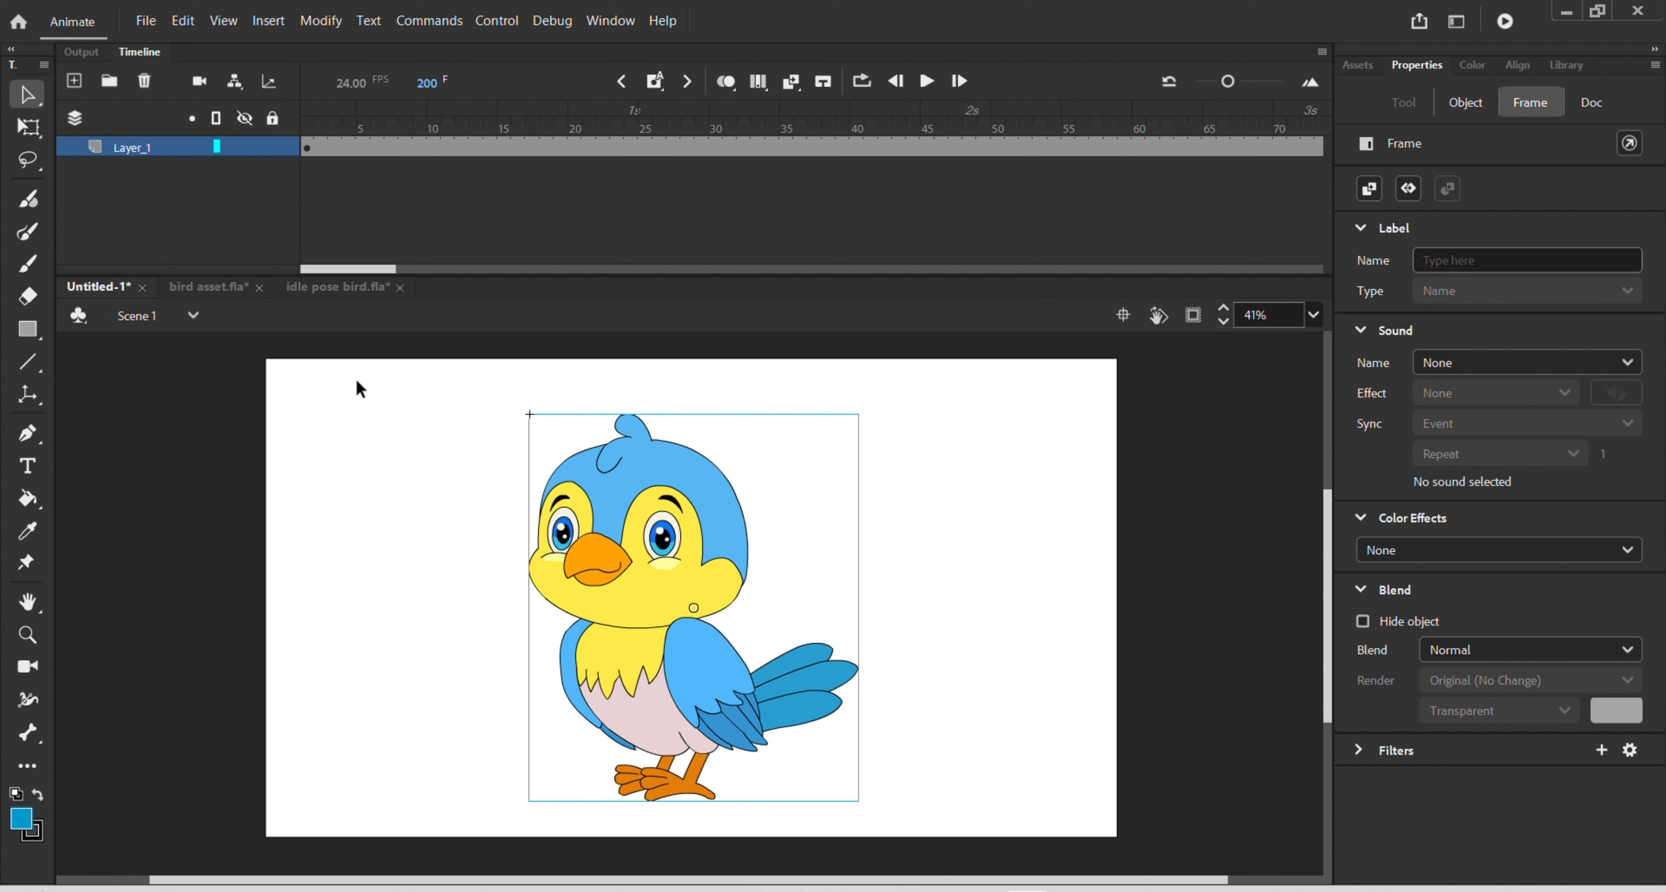
- Open the bird symbol and scrub its body tweens from frame 1 to frame 46 and back
double_click(577, 534)
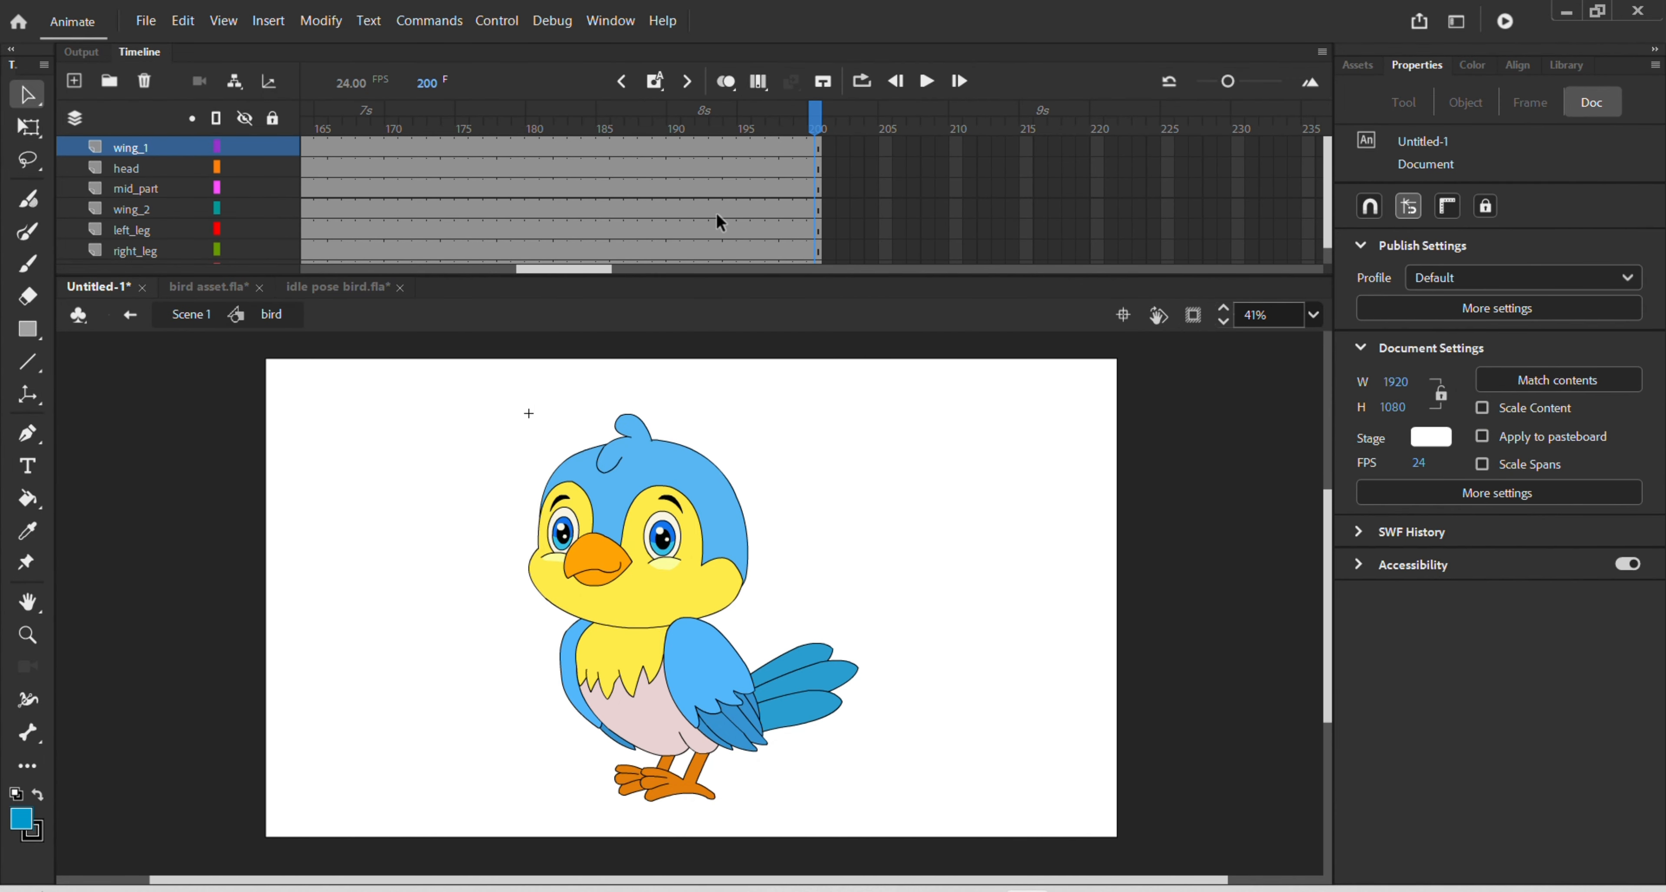
drag(600, 273, 385, 272)
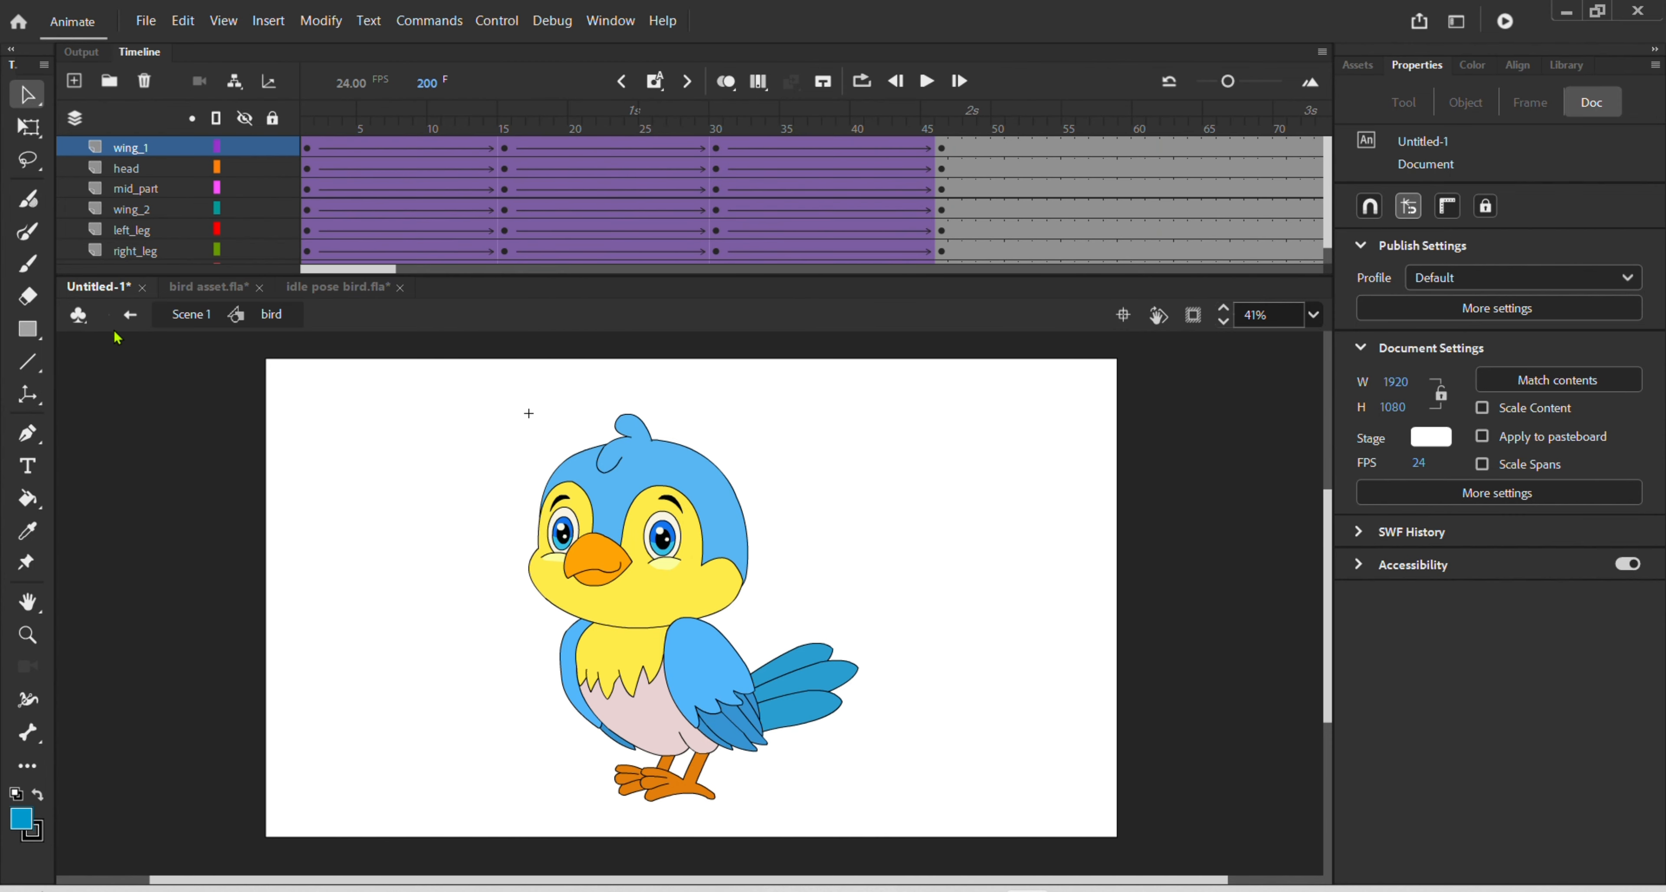
click(306, 127)
drag(307, 128, 911, 154)
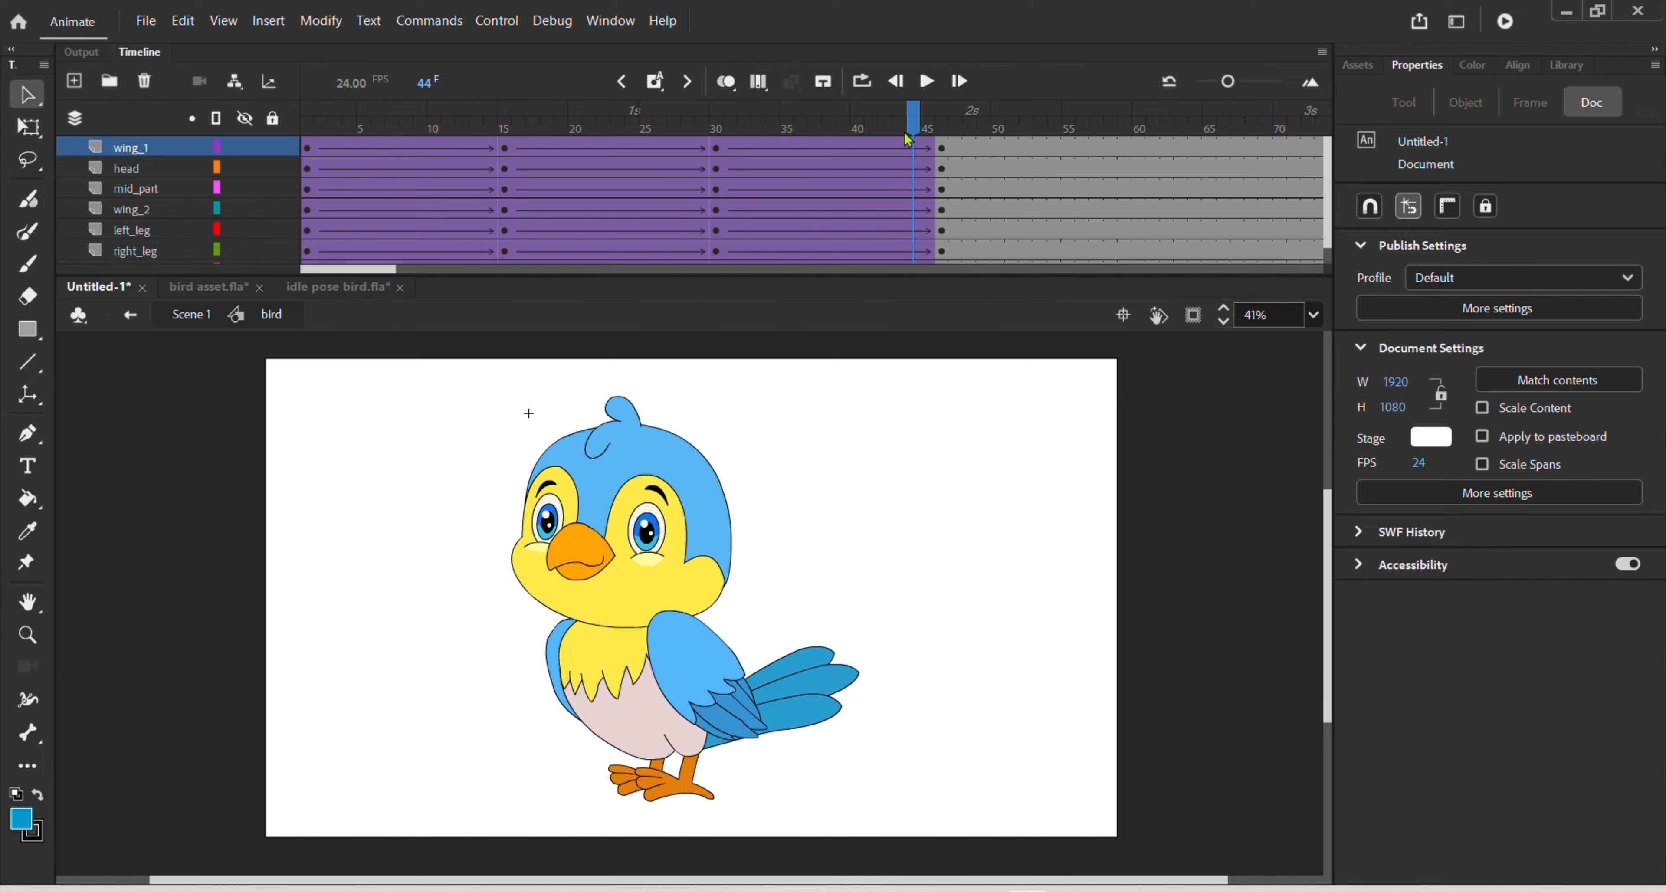
drag(913, 119, 943, 223)
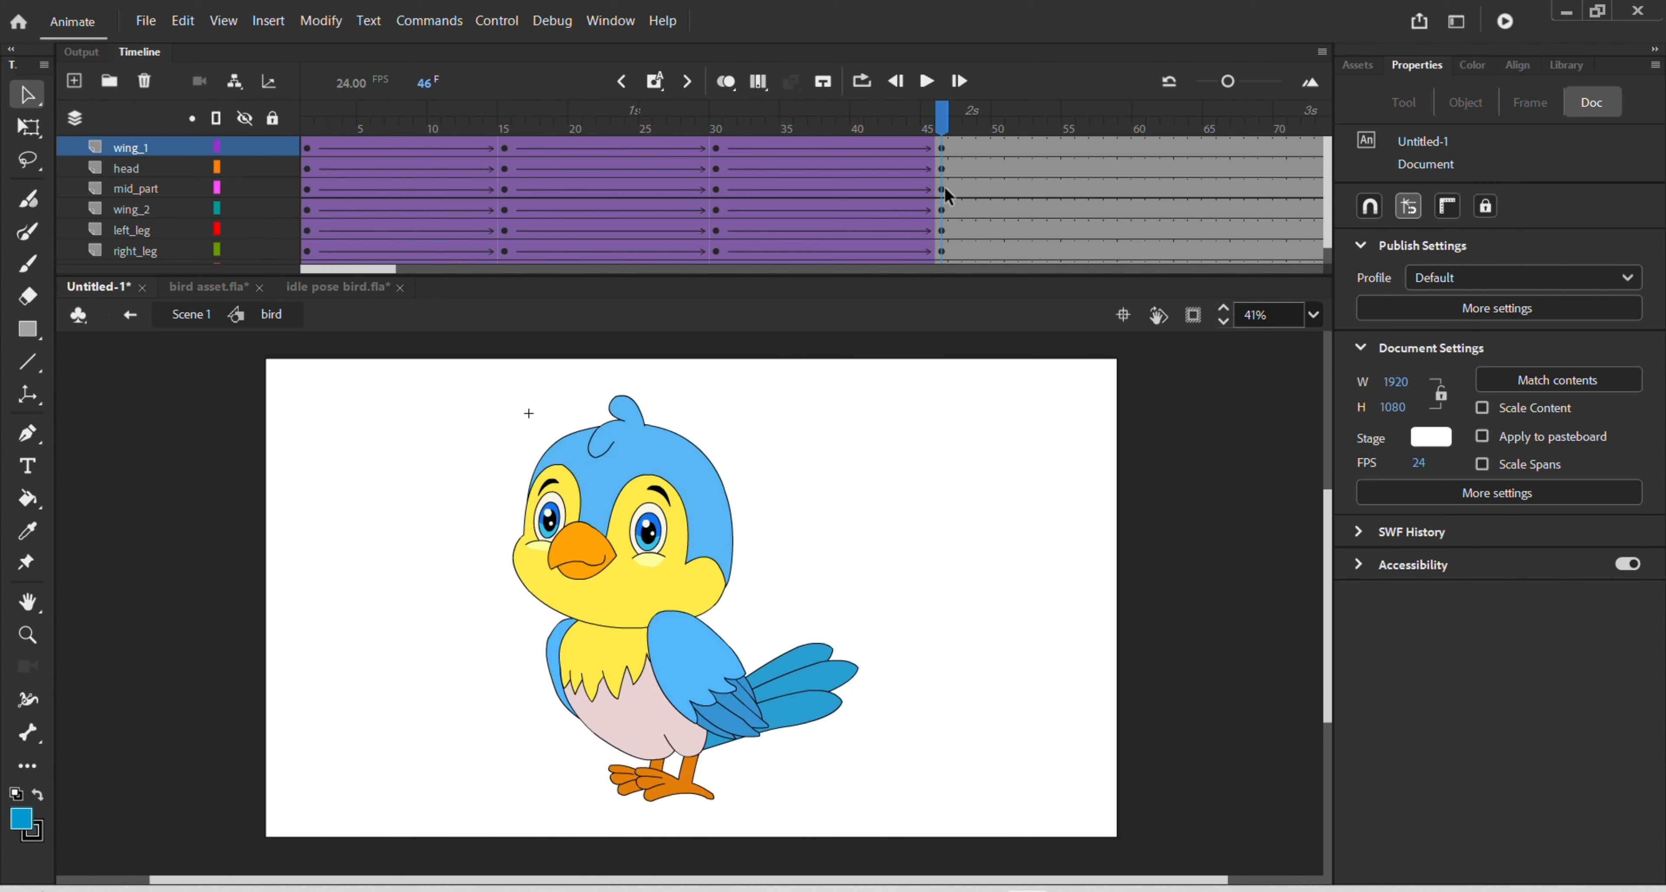
drag(939, 122, 0, 378)
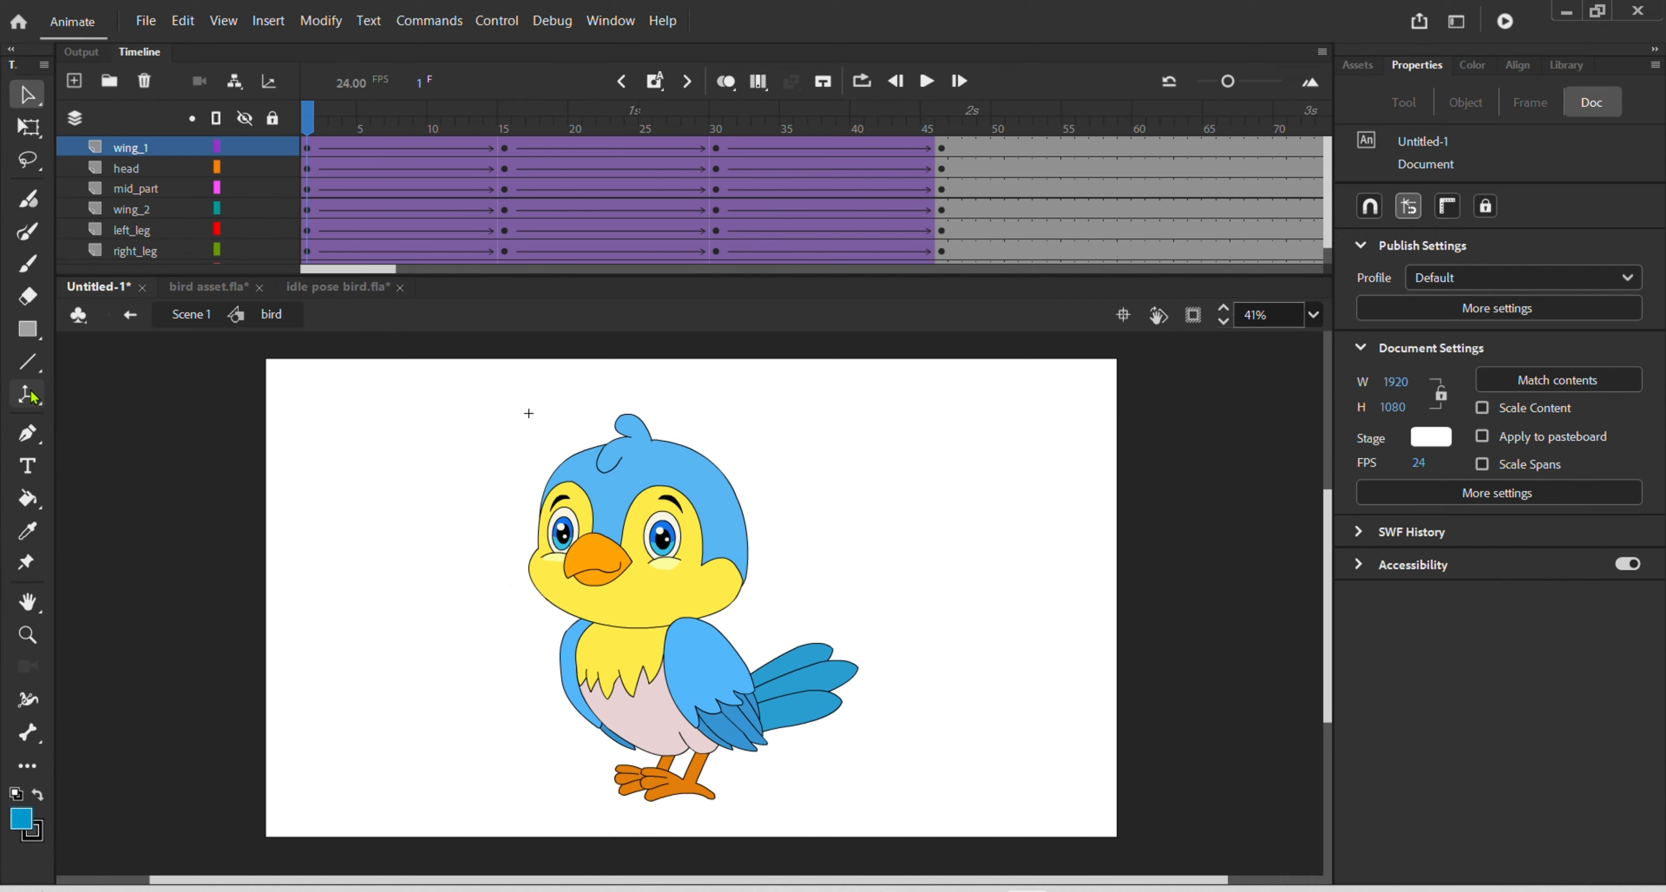
- Open the nested head, mouth and mouth 2 symbols, preview the mouth poses and return to the mouth symbol
double_click(608, 556)
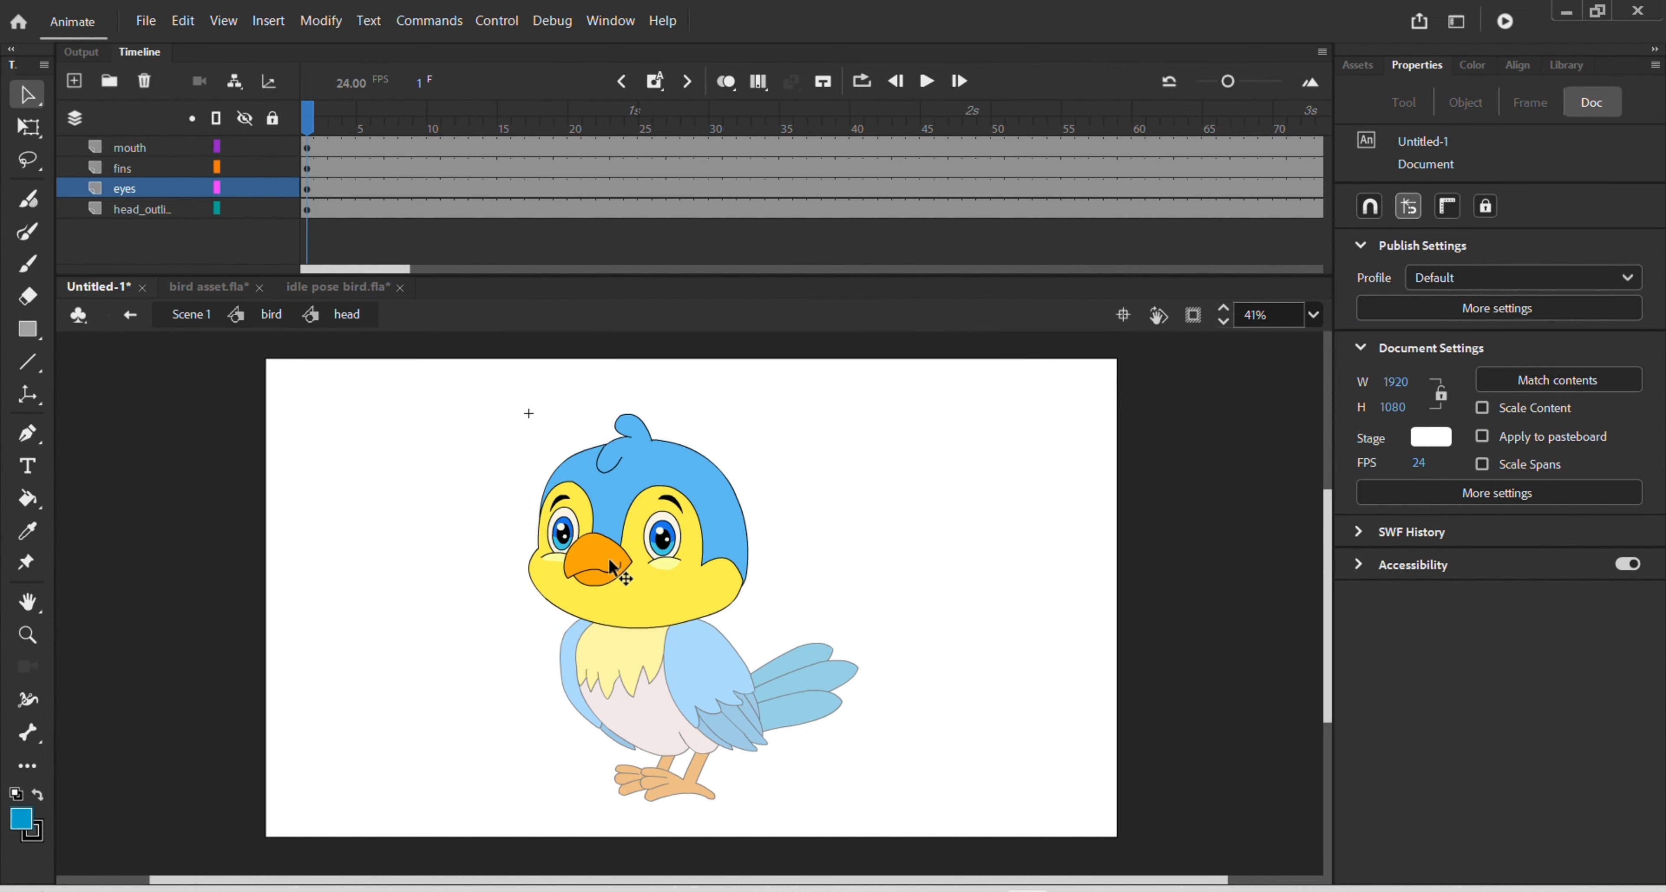
double_click(611, 568)
double_click(607, 563)
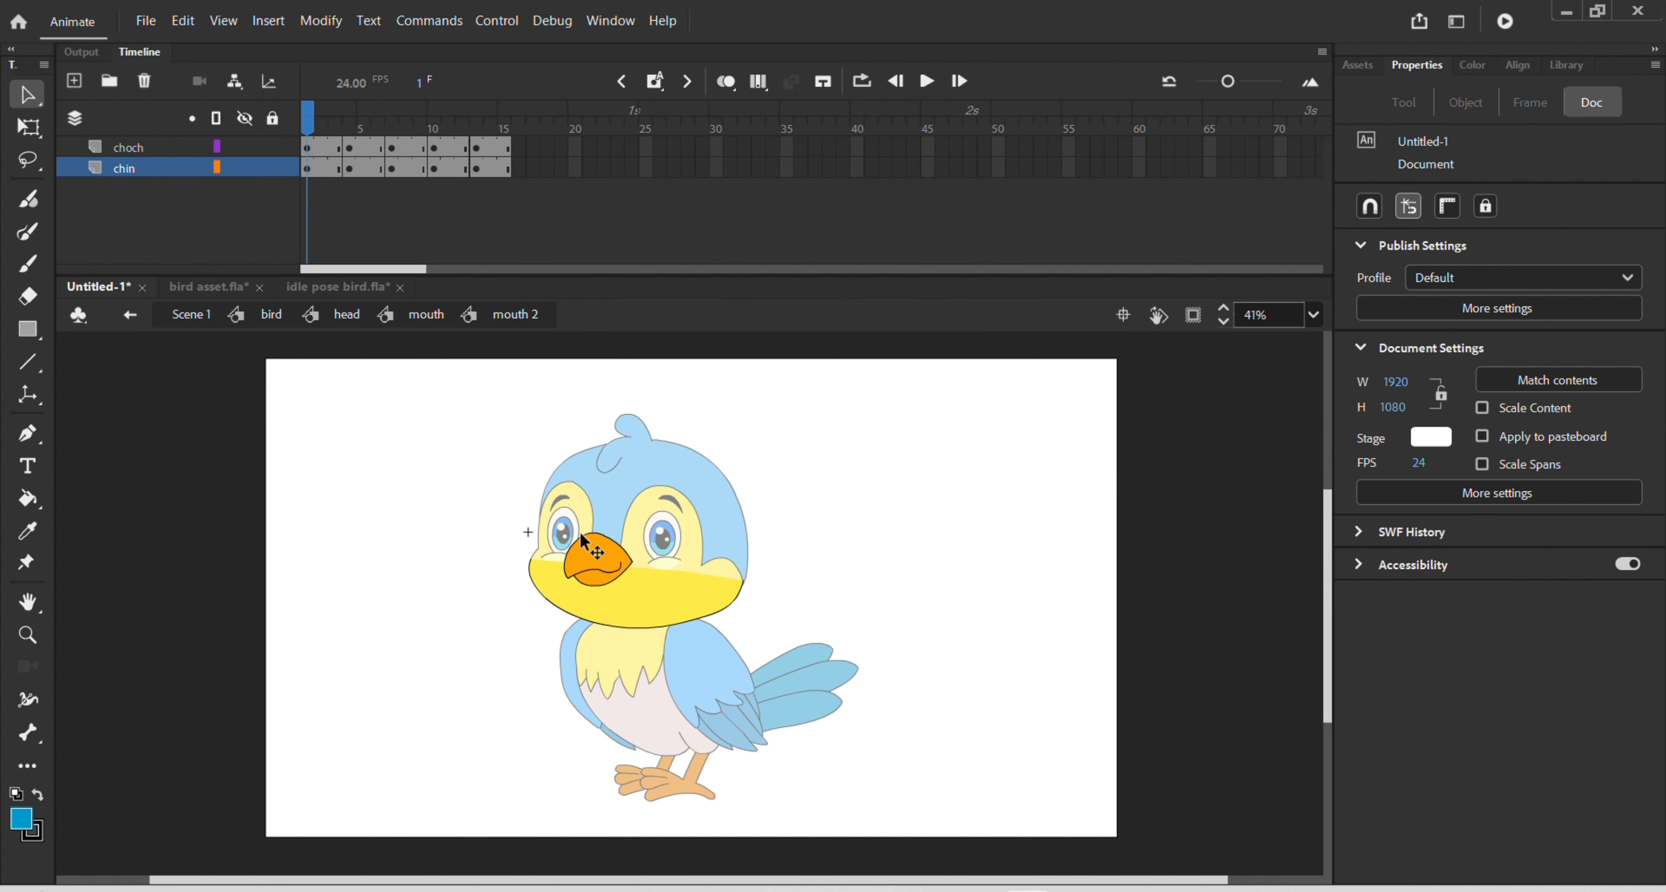
drag(313, 124, 247, 197)
double_click(774, 446)
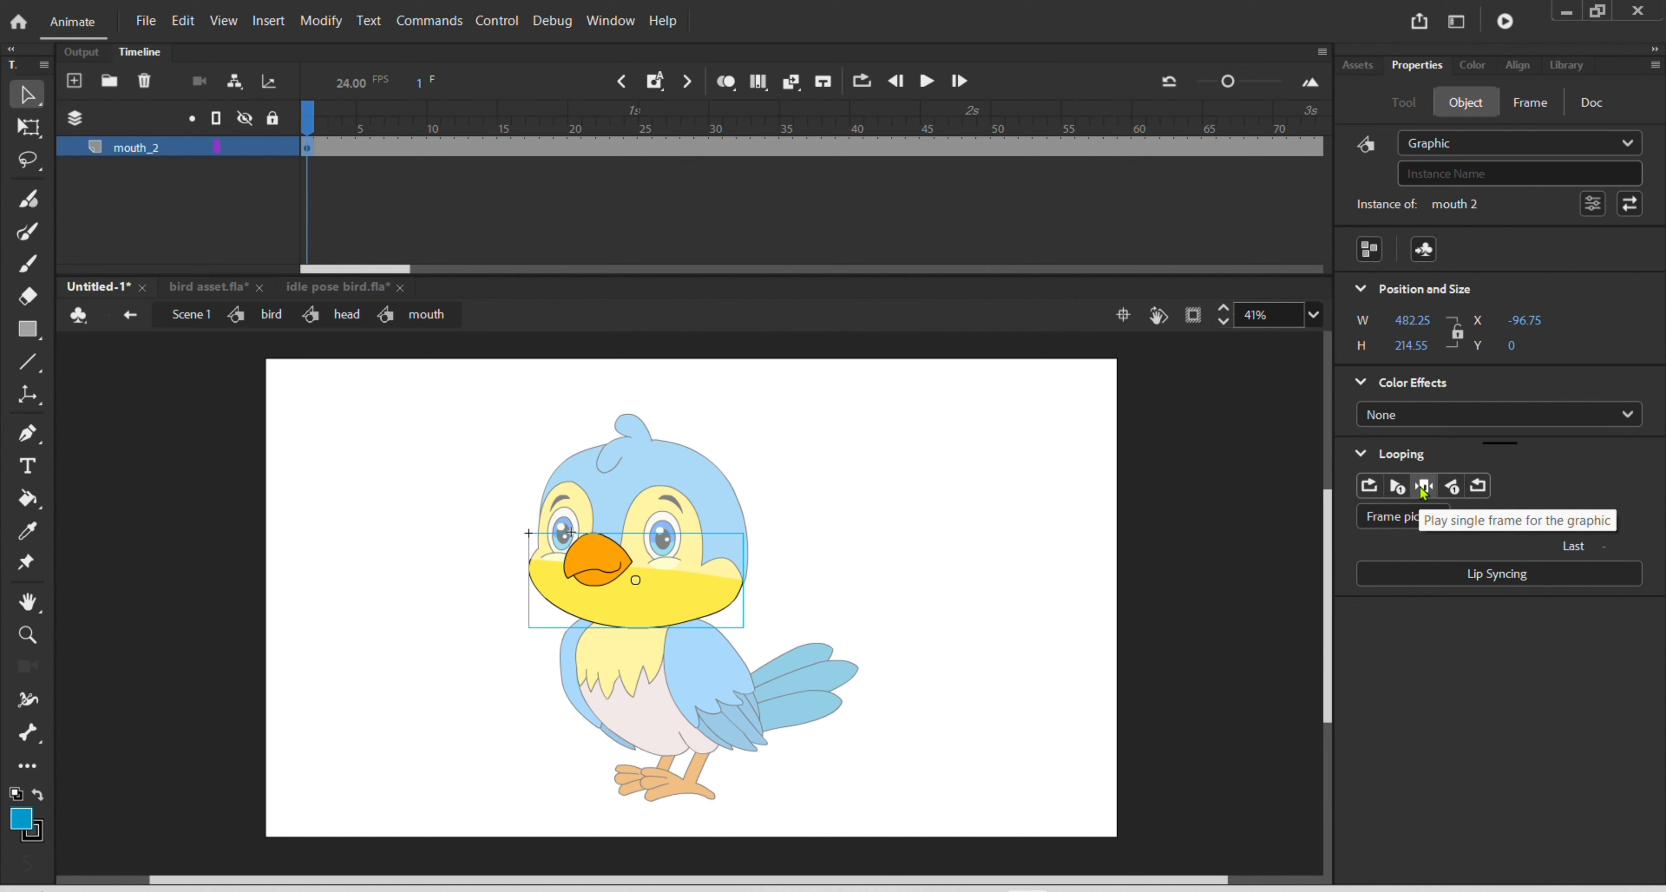
- Set the mouth 2 graphic to play in a loop and preview the mouth movement
click(1368, 486)
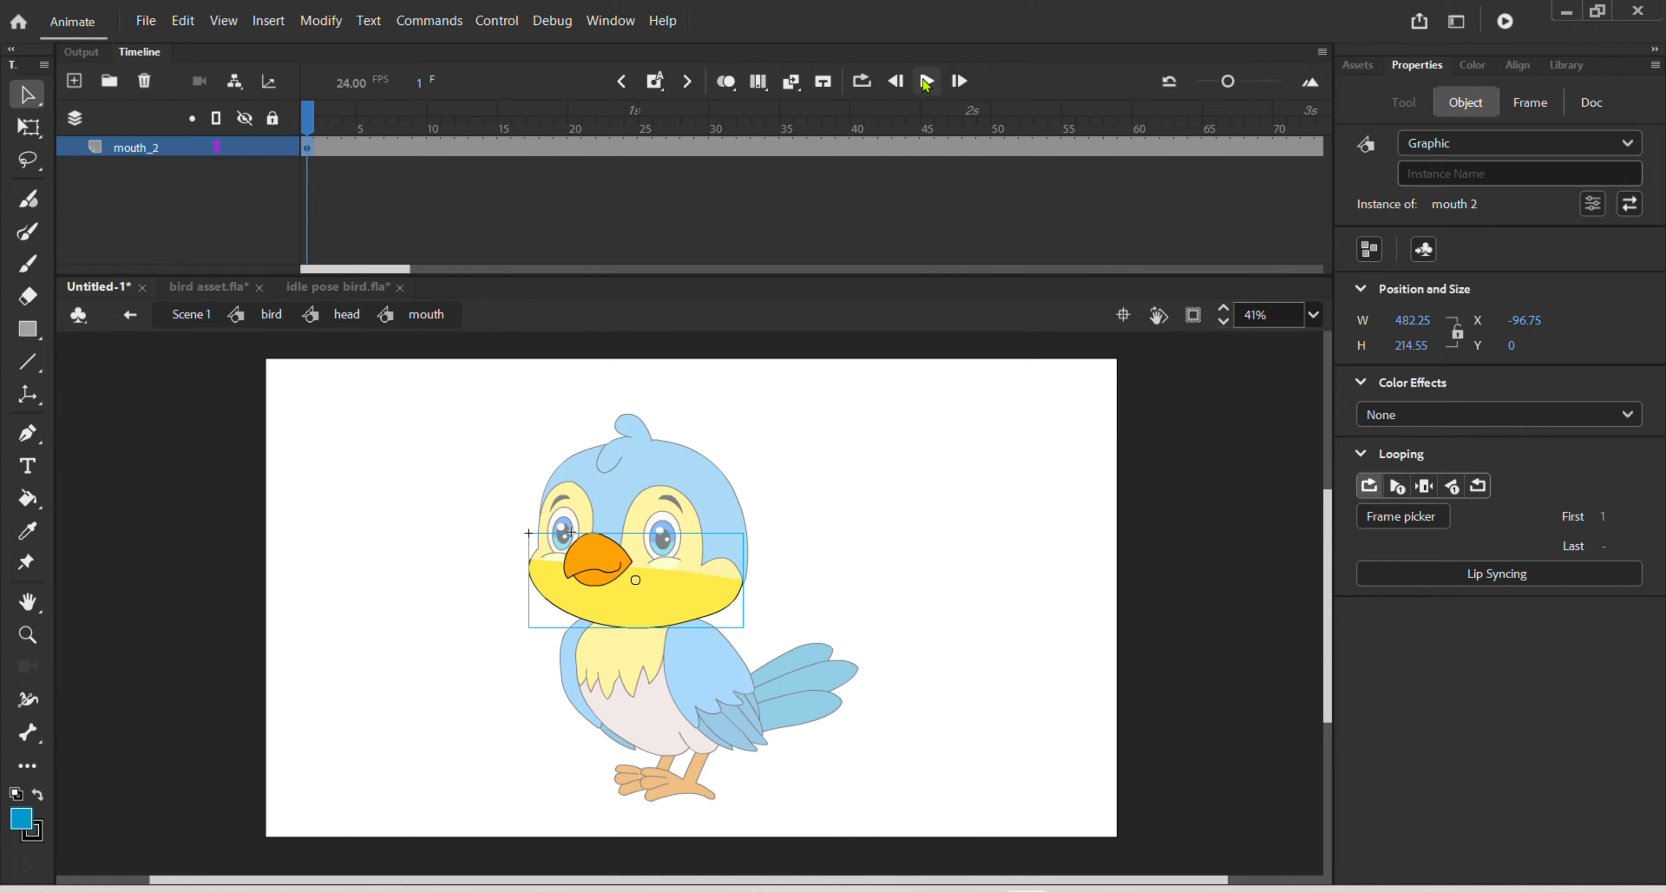
click(926, 80)
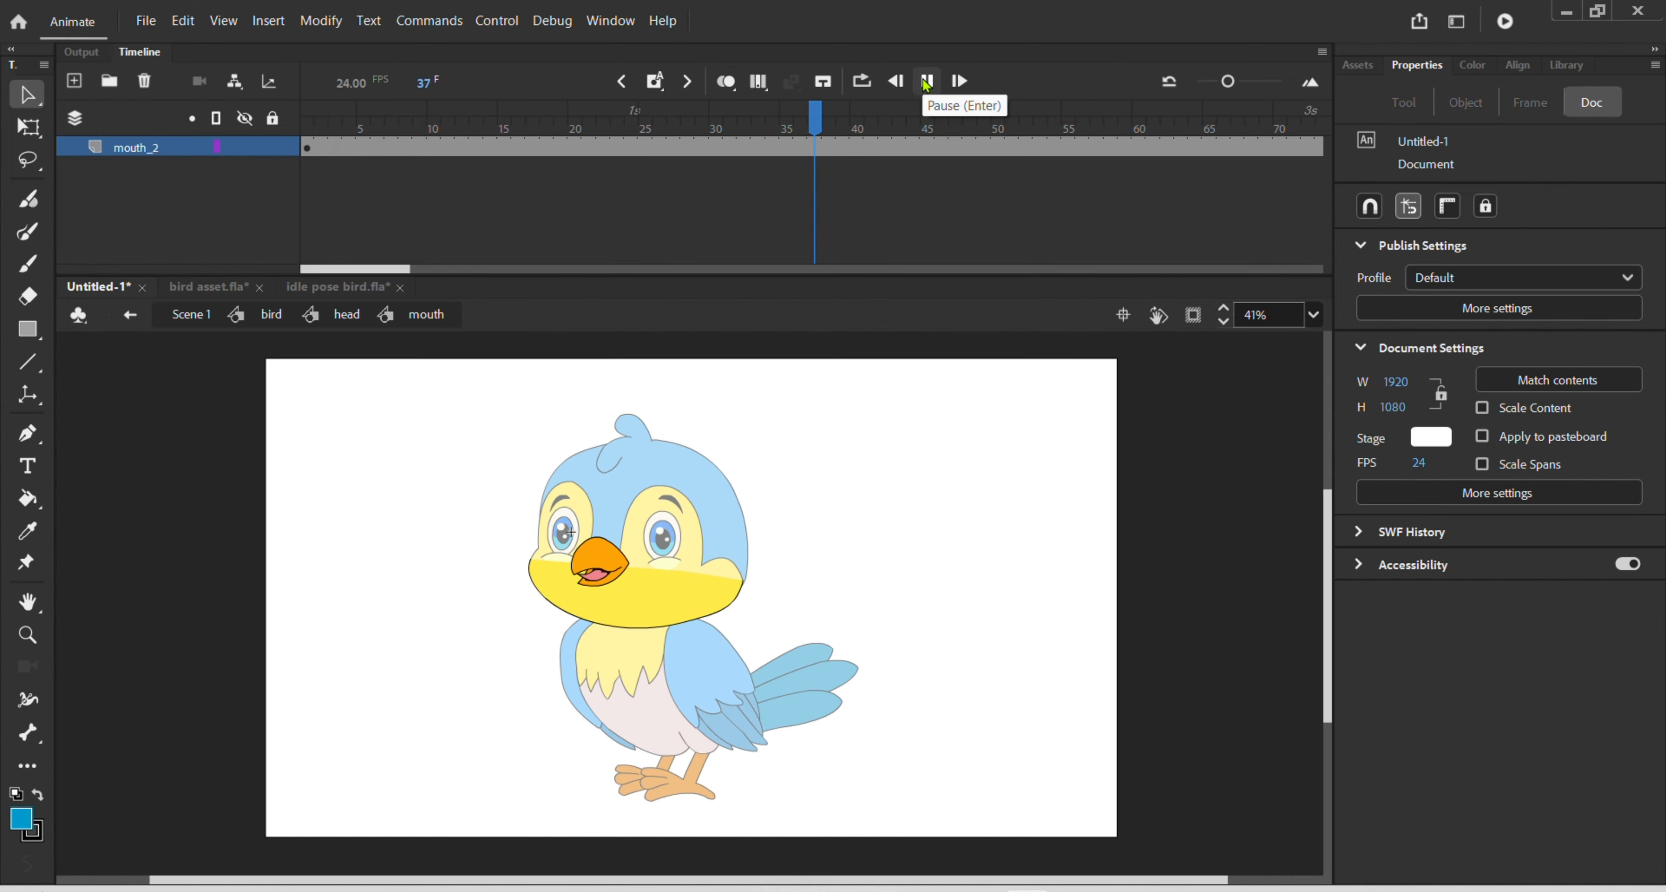
click(926, 80)
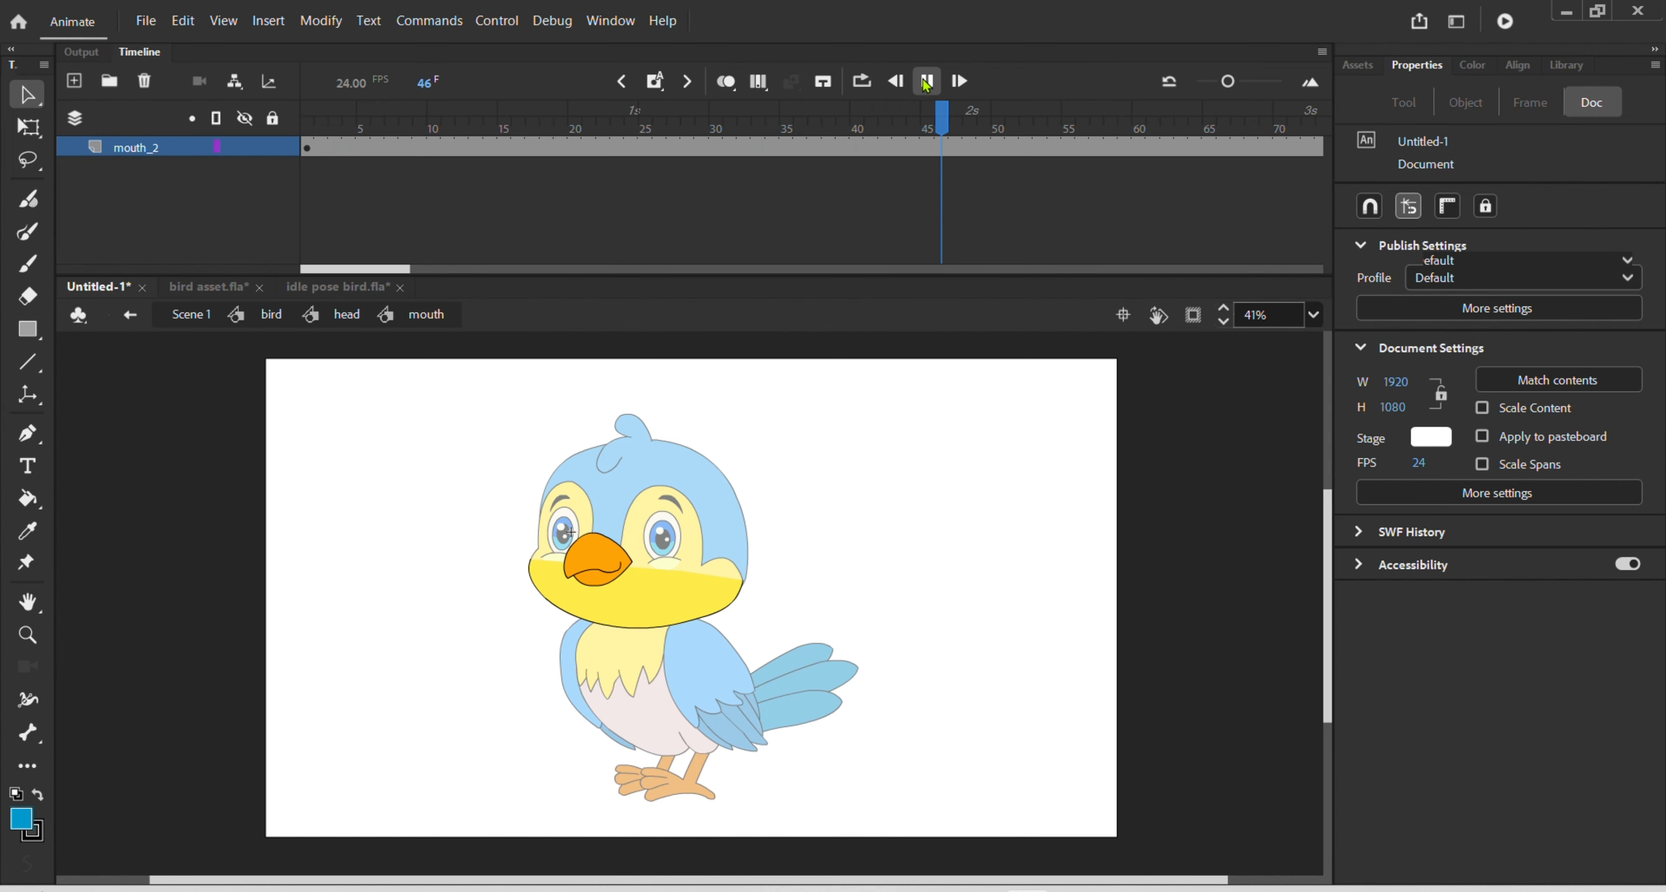
- In the mouth 2 symbol, add one frame to each of the five mouth poses, then return to the mouth symbol
double_click(605, 608)
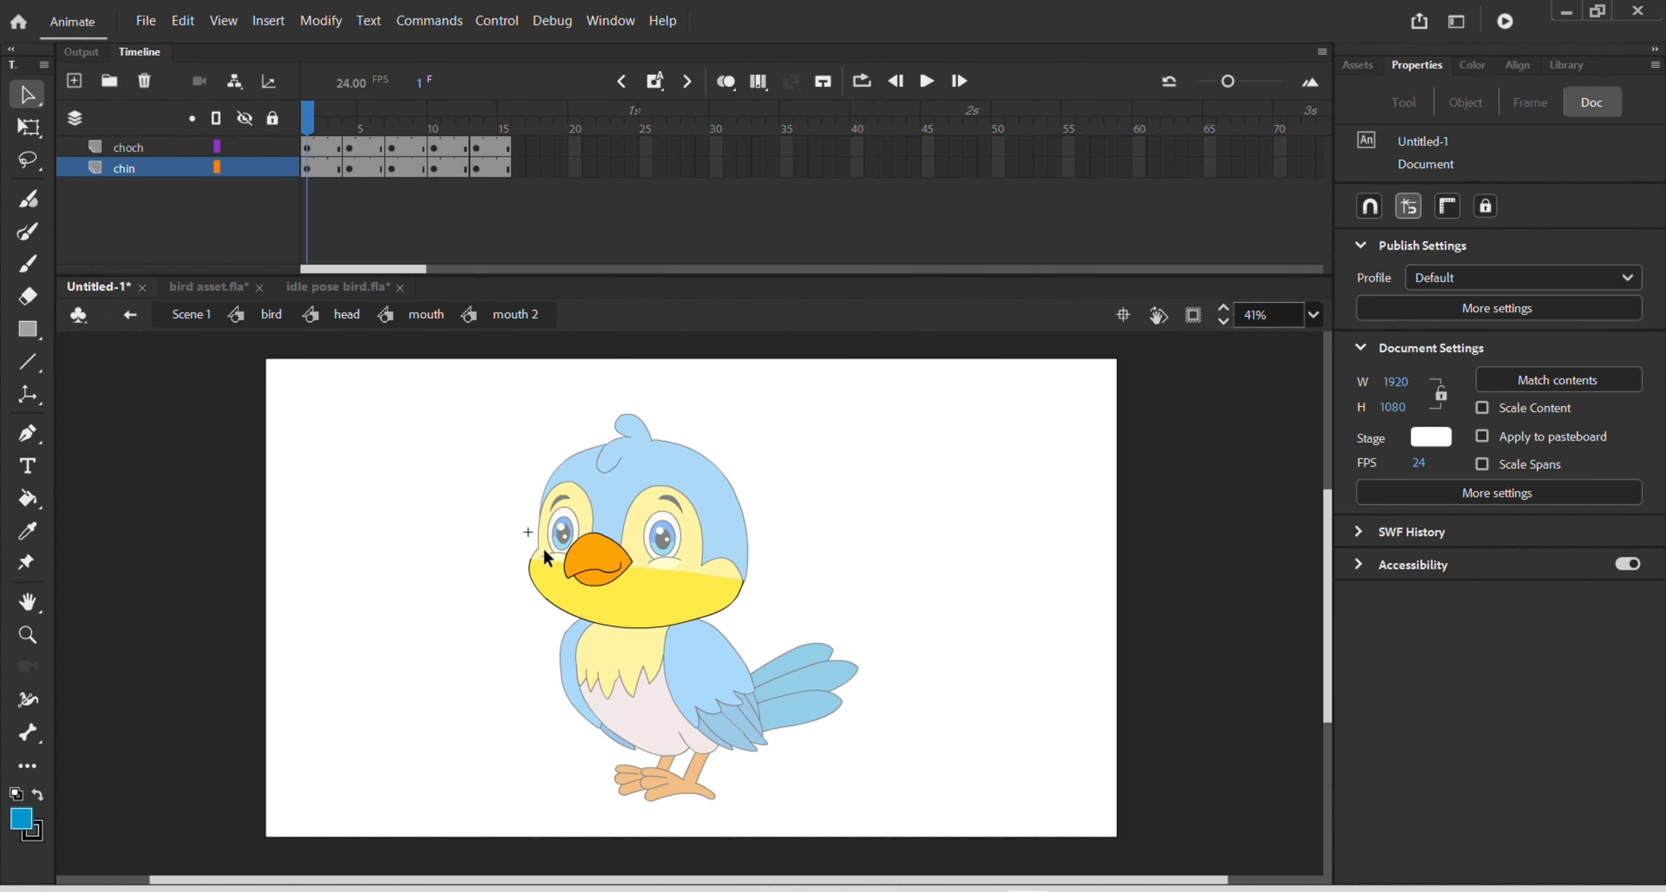
click(325, 168)
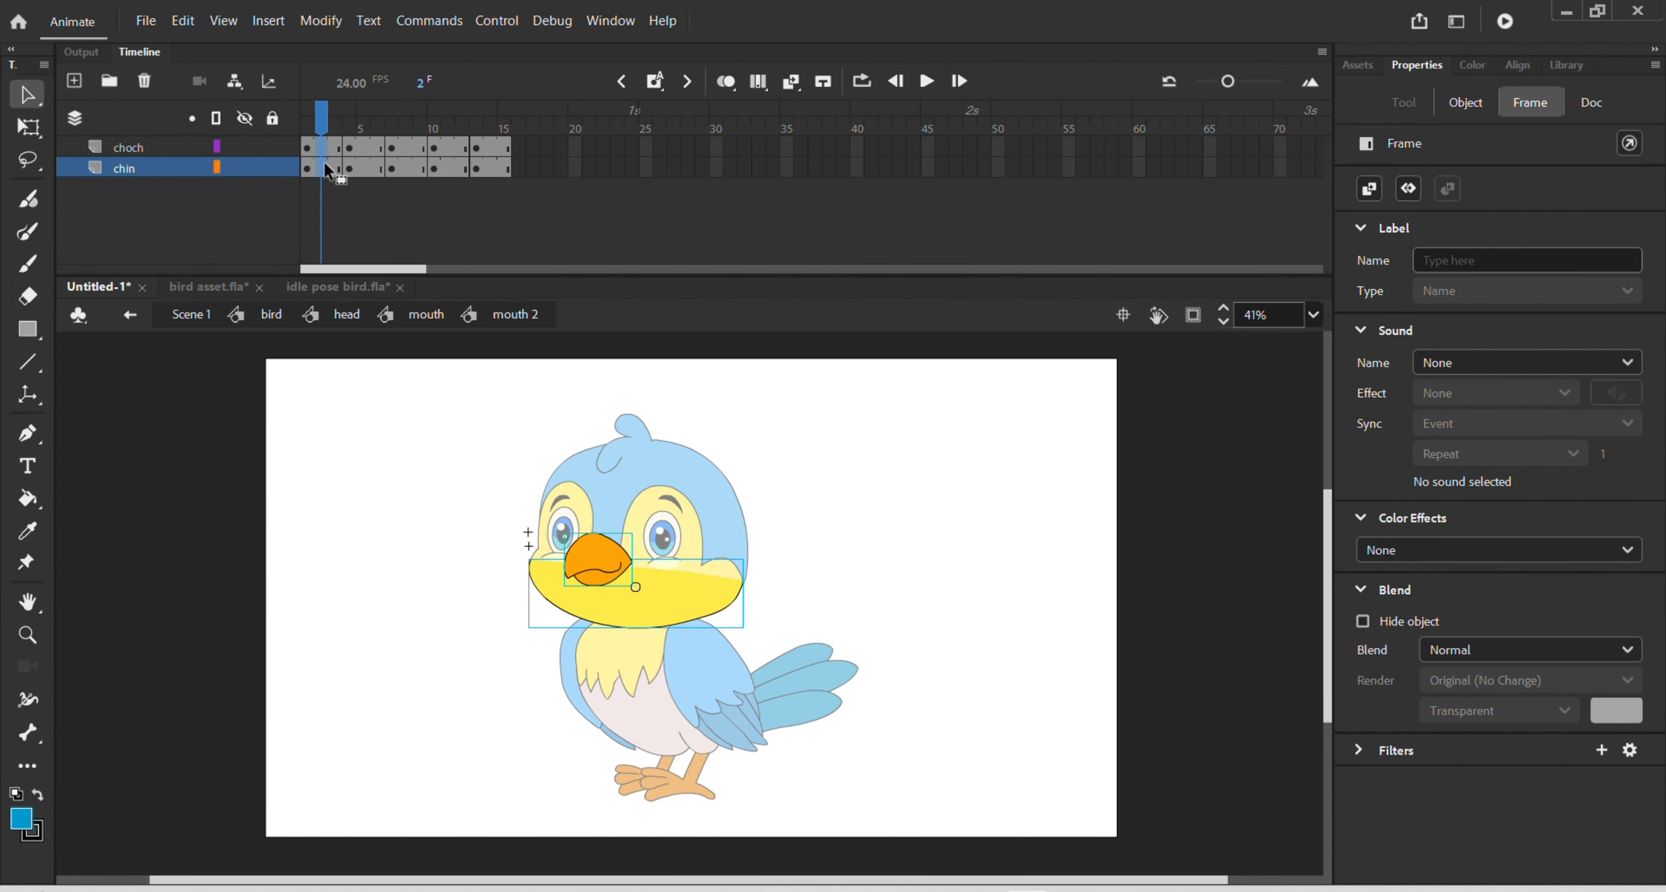
key(F5)
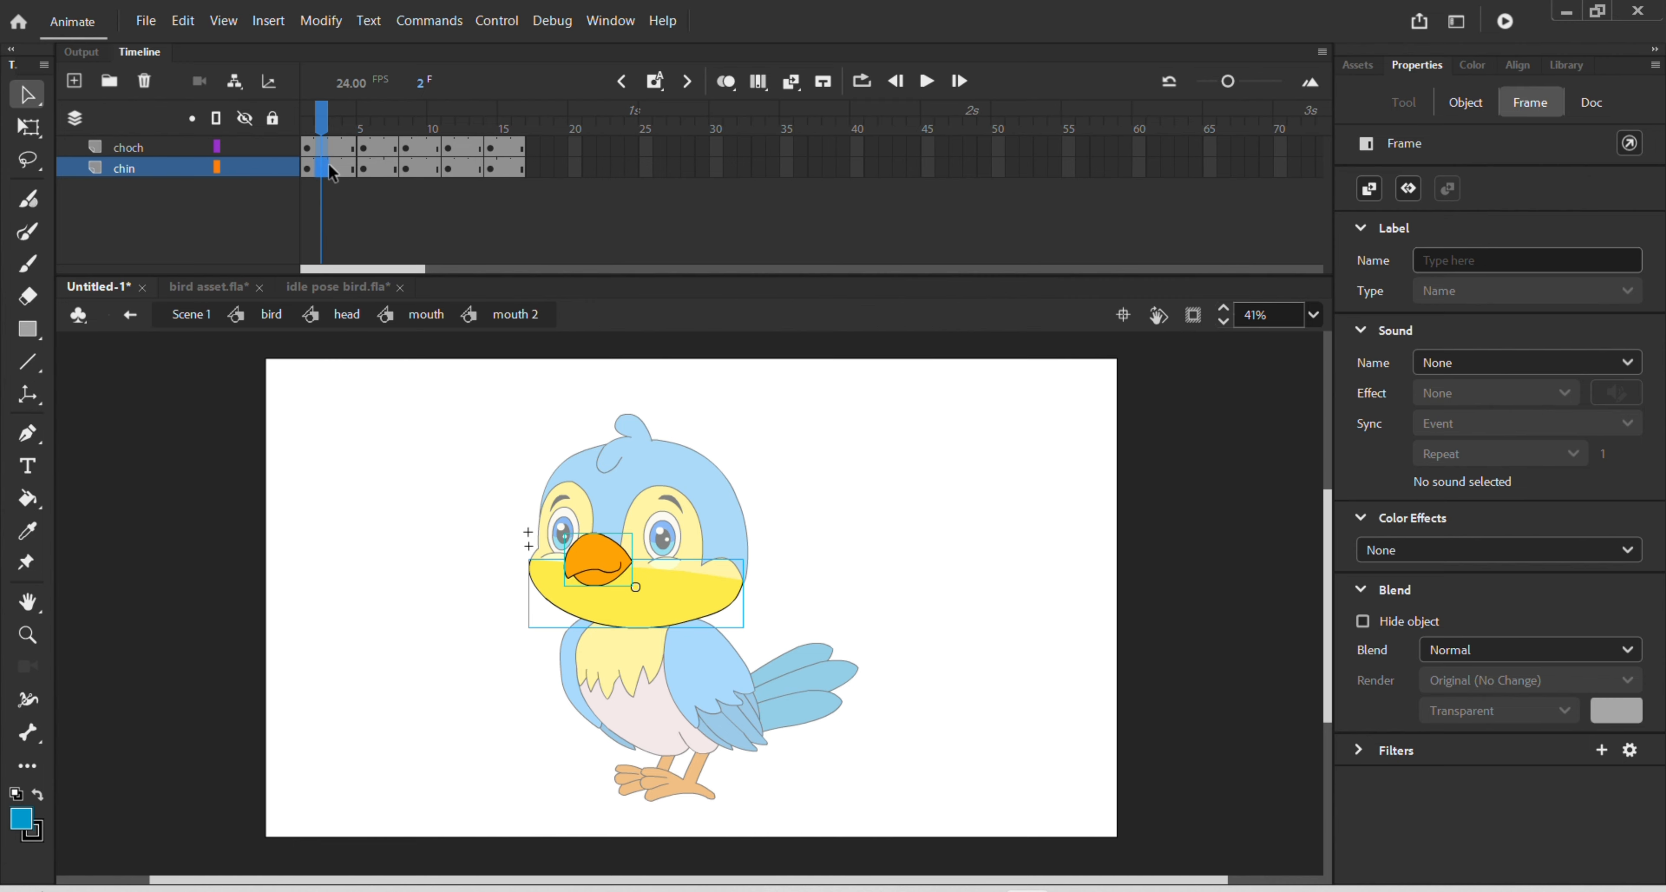
click(381, 164)
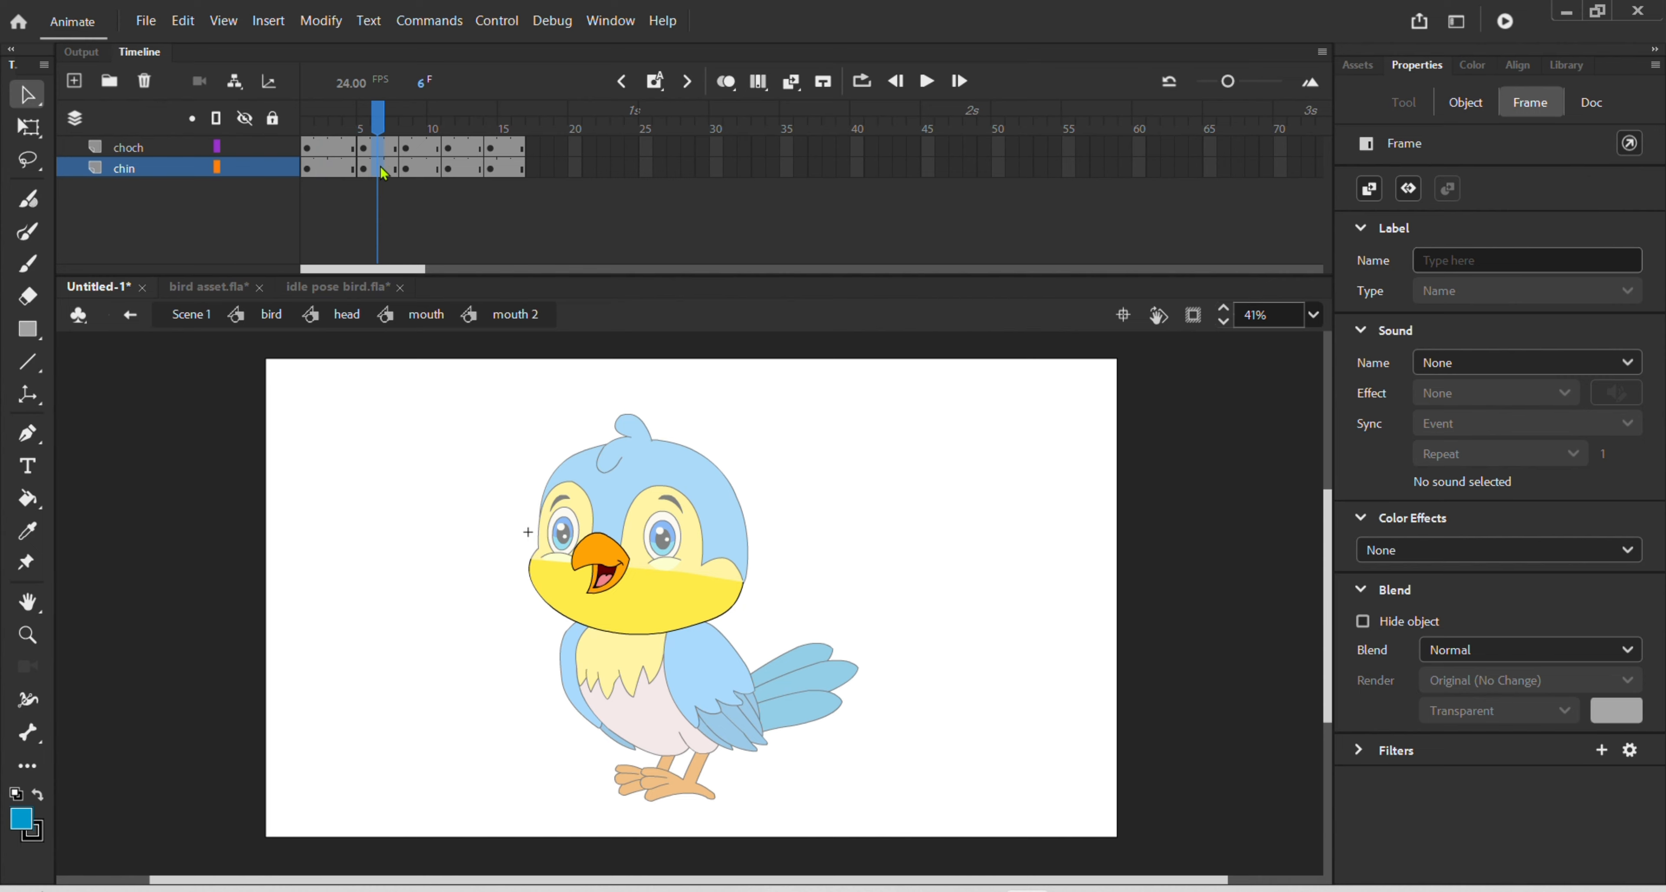
key(F5)
click(435, 169)
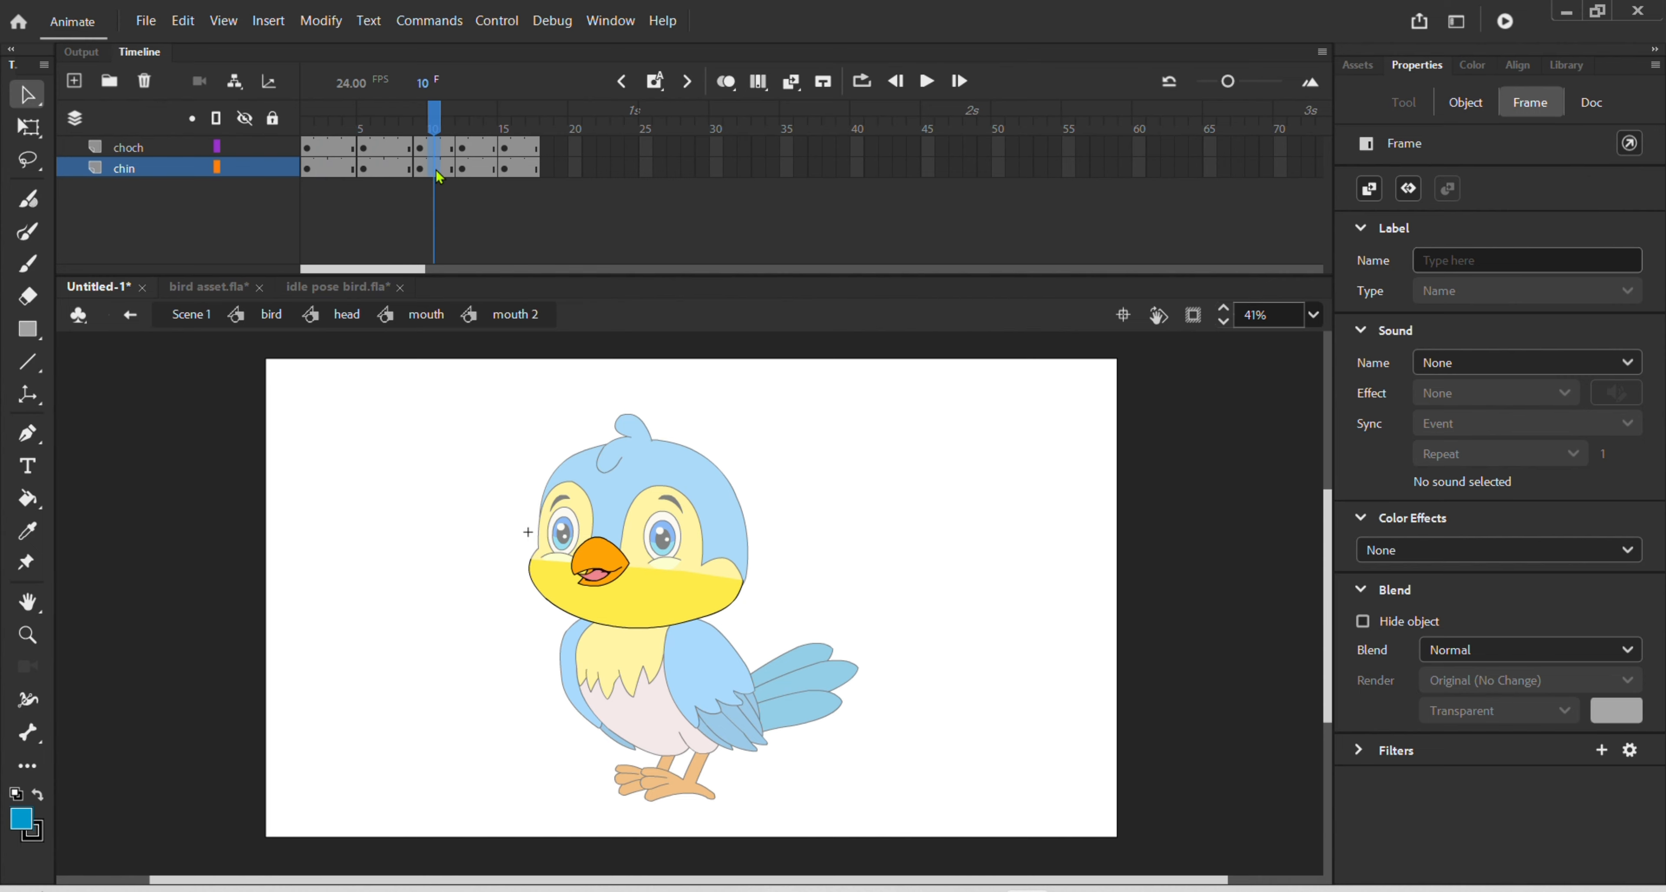
key(F5)
click(491, 159)
key(F5)
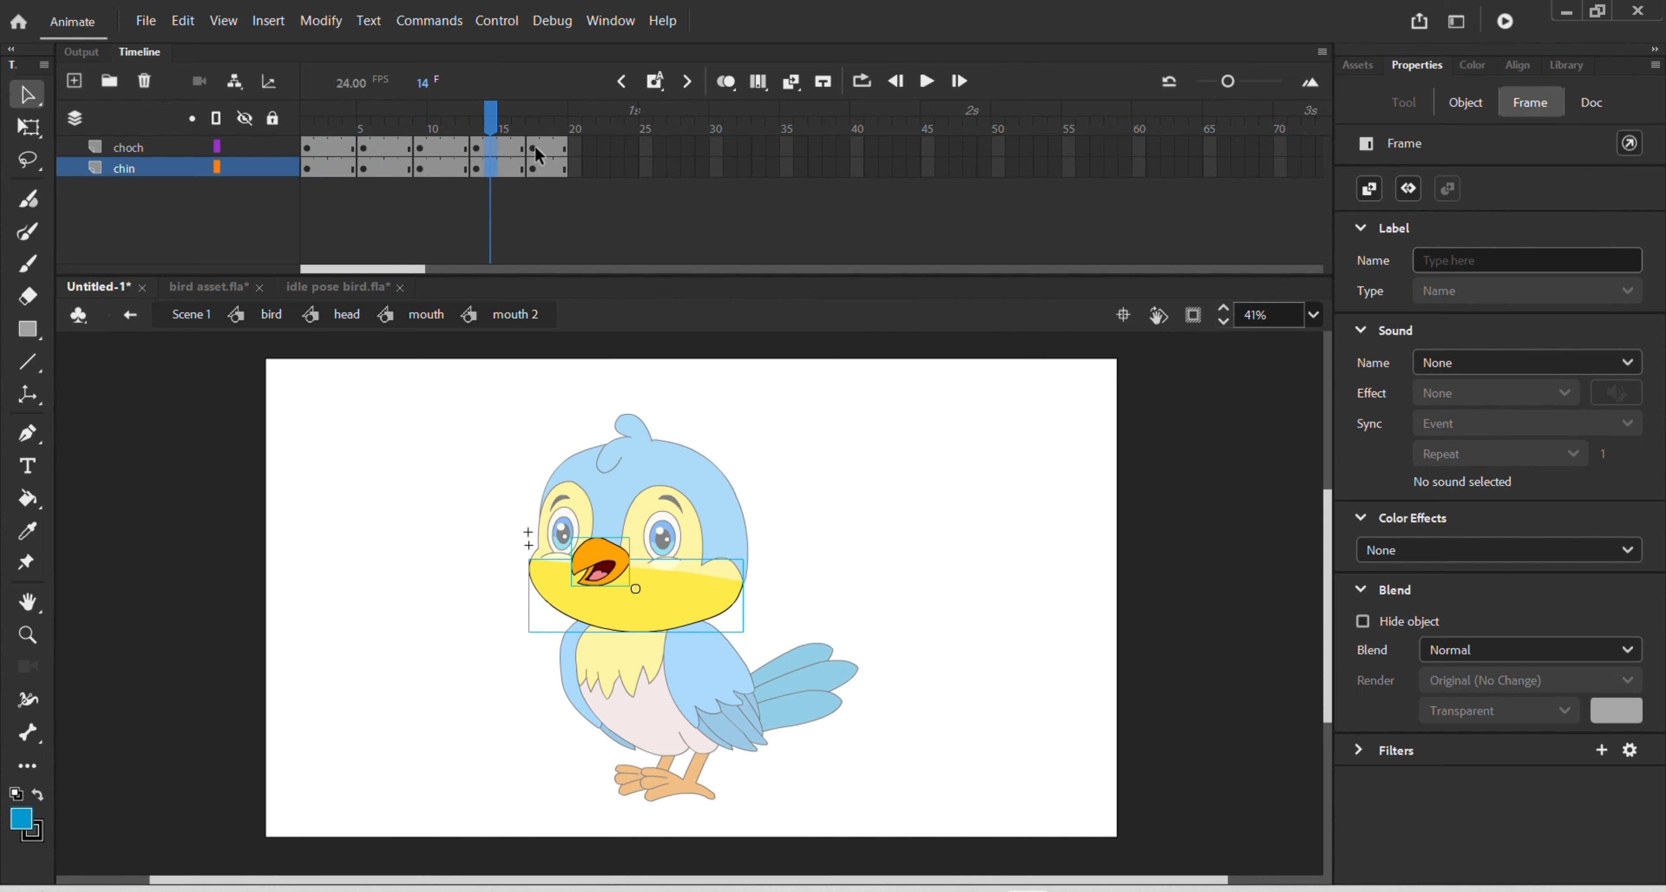
click(560, 156)
key(F5)
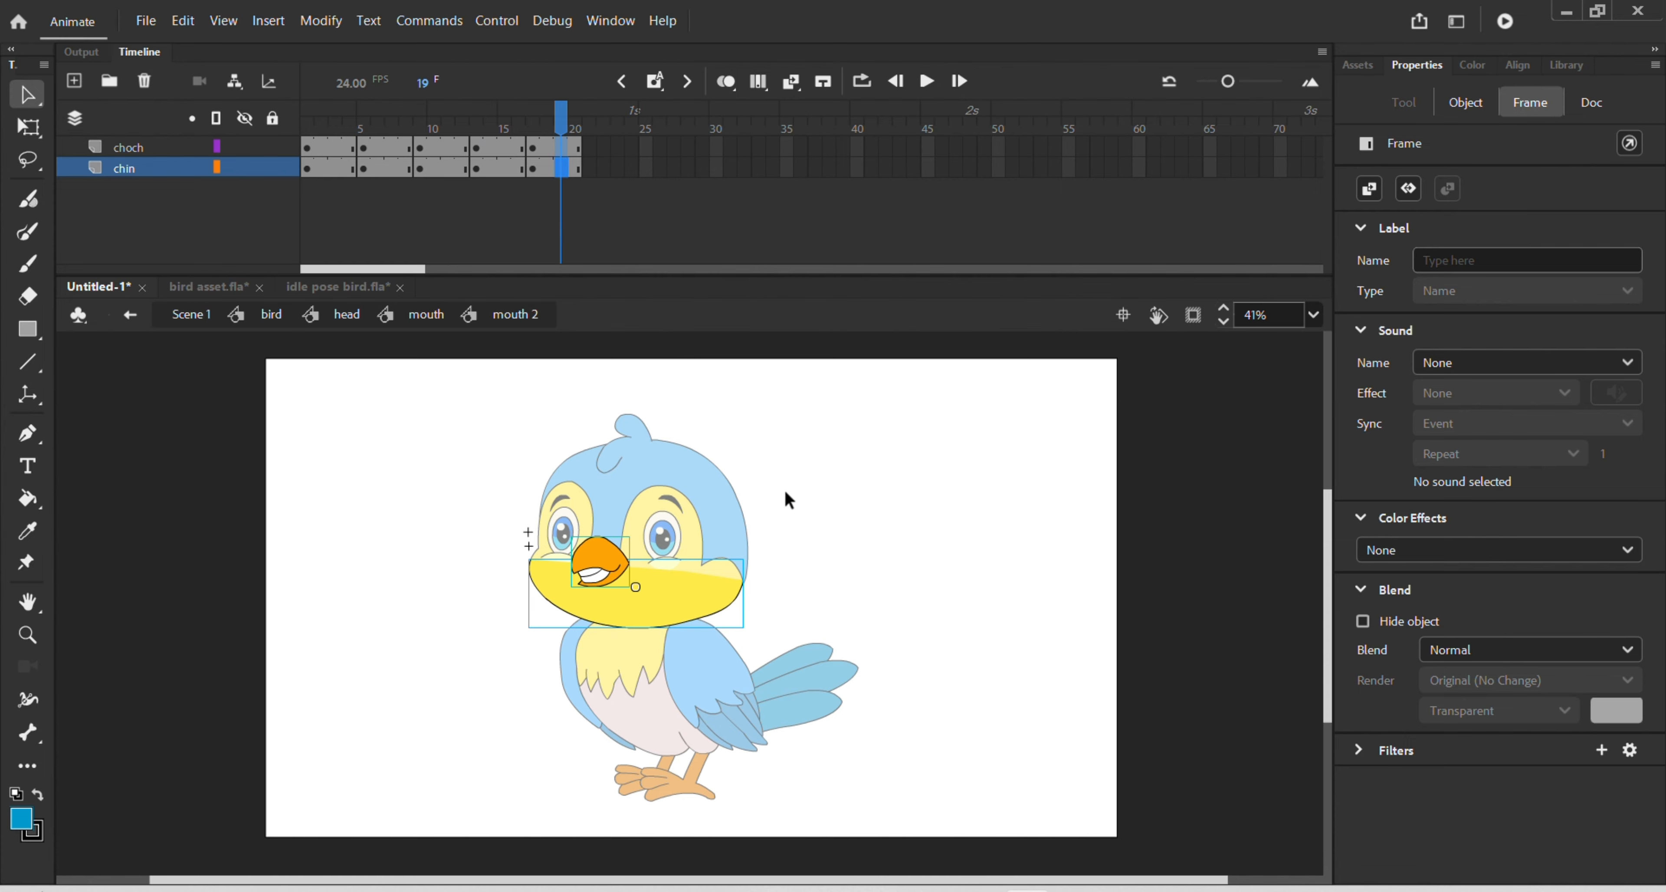
double_click(788, 499)
- Play the mouth symbol's timeline from frame 1 to check the mouth timing, and rewind it to frame 1
drag(817, 119, 4, 426)
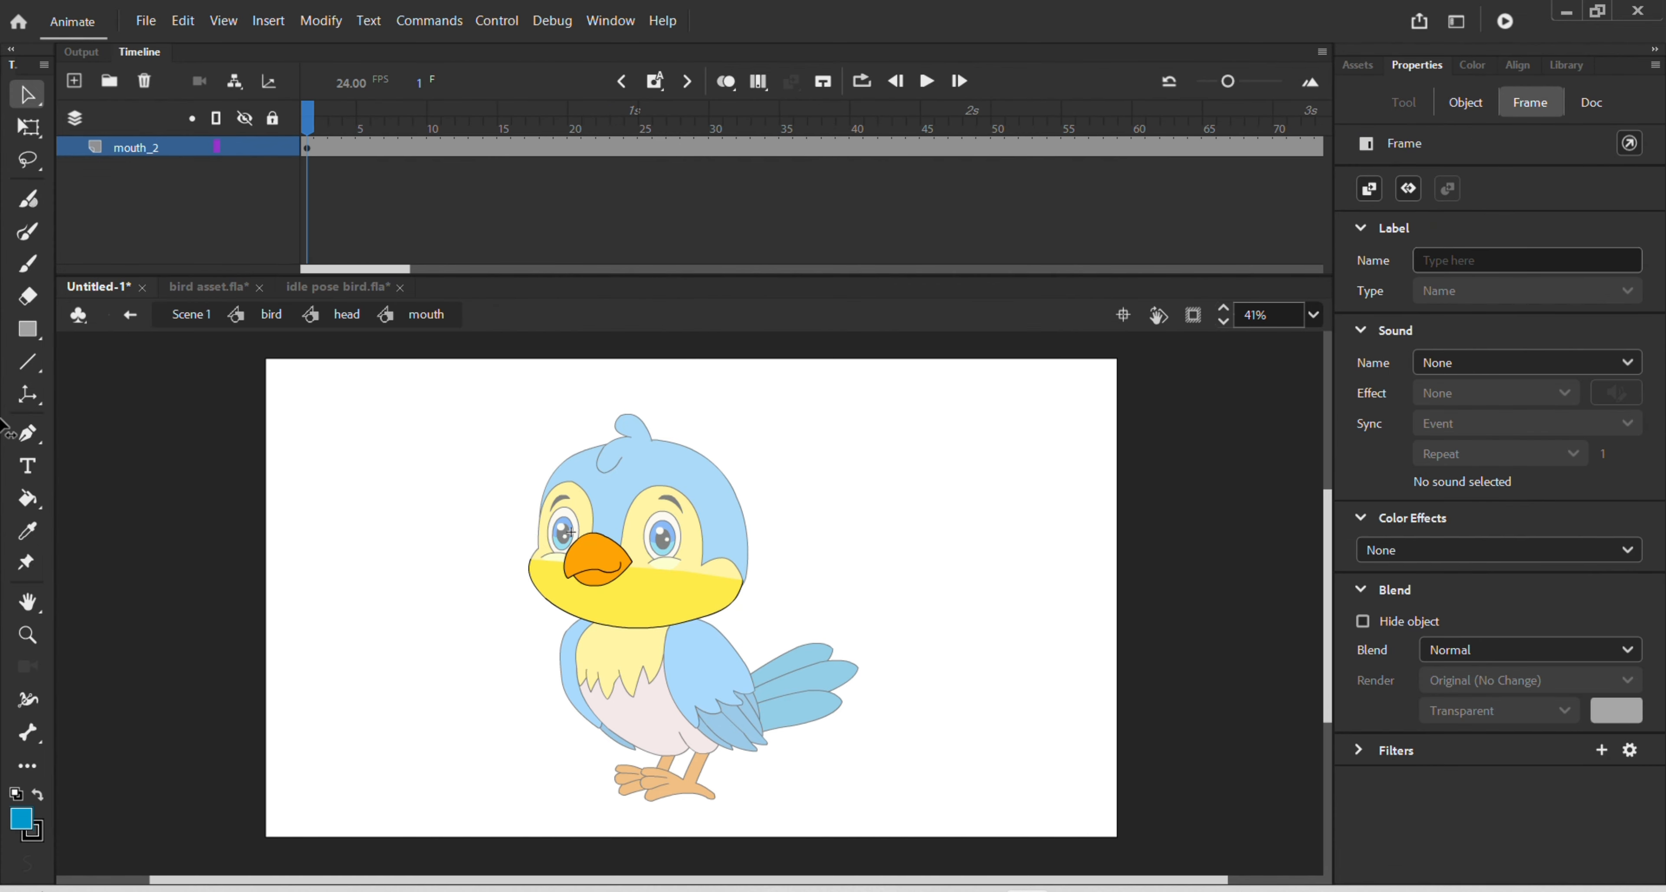
click(350, 319)
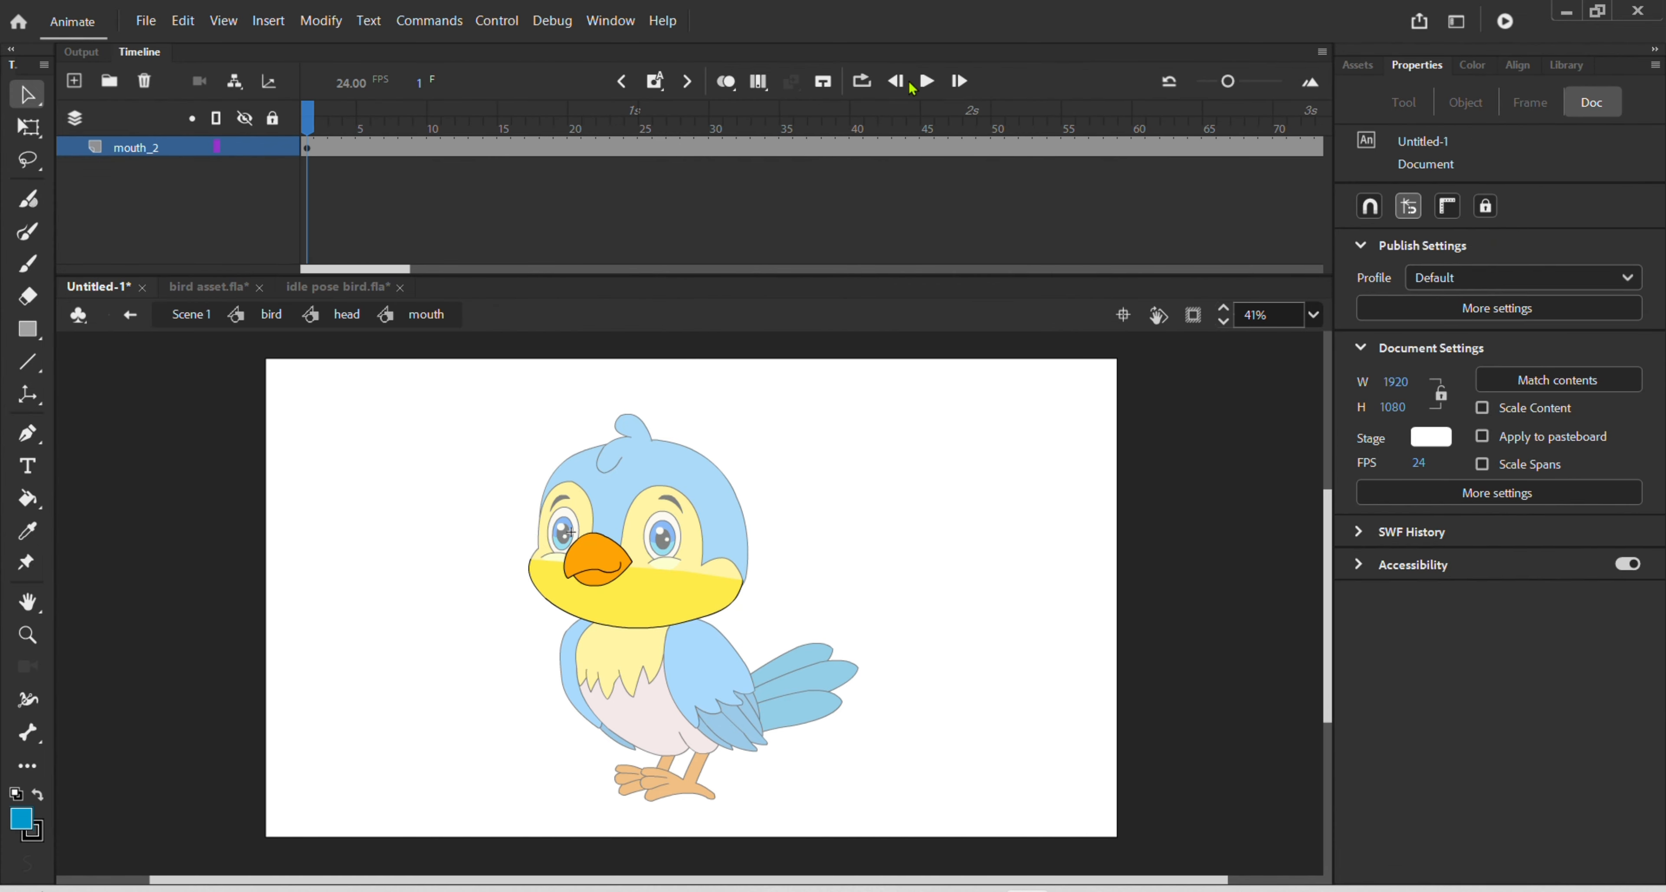
click(925, 82)
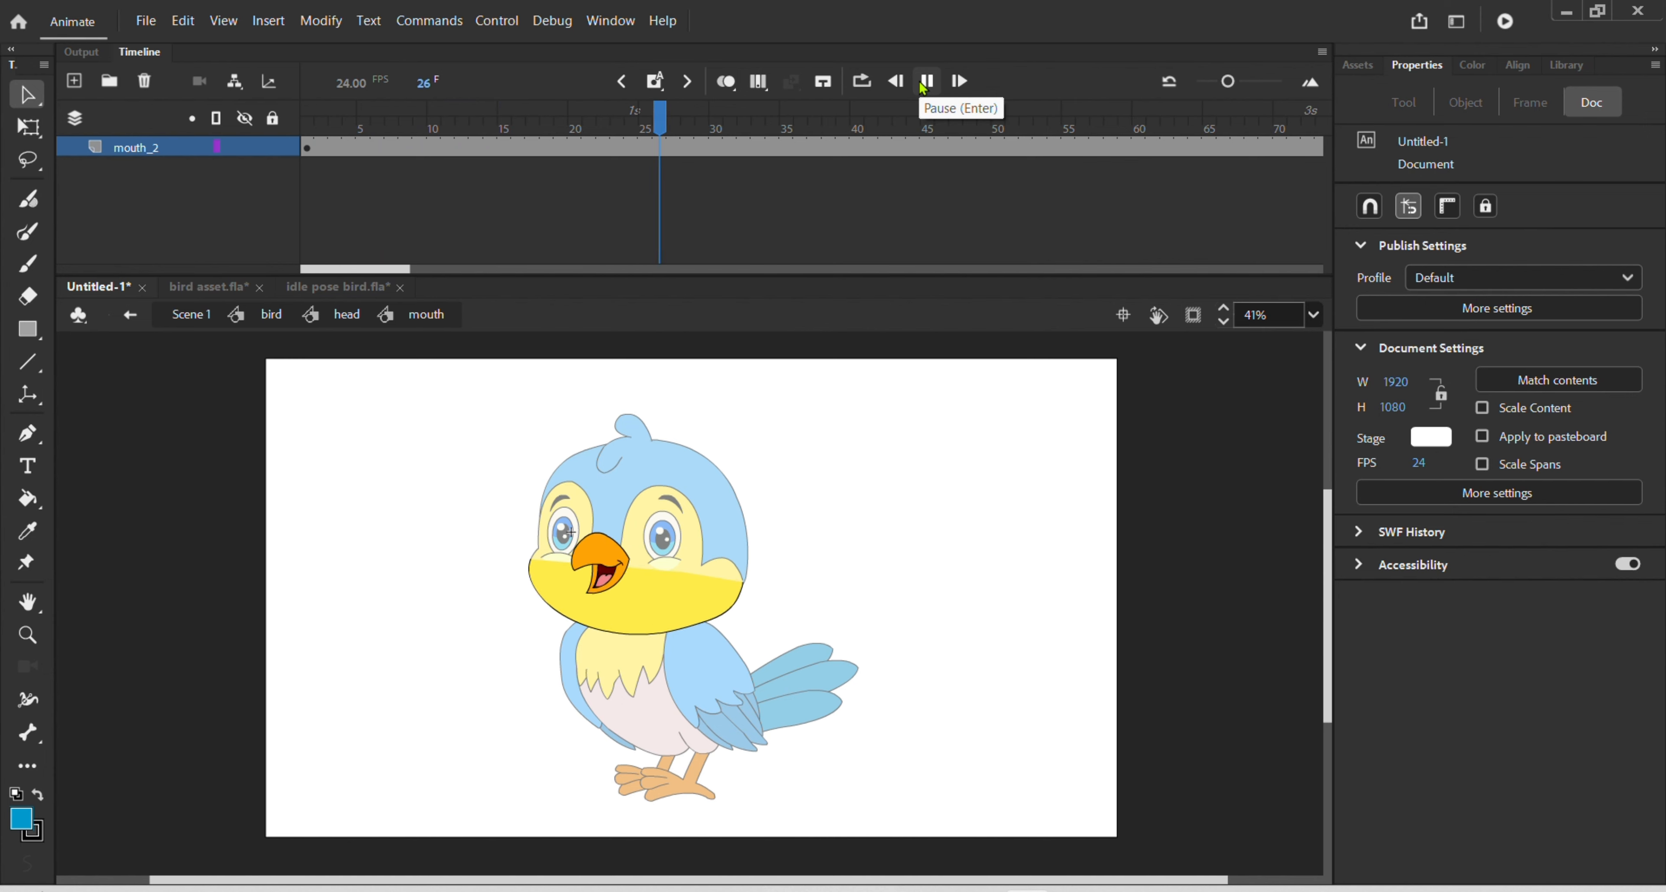
click(924, 83)
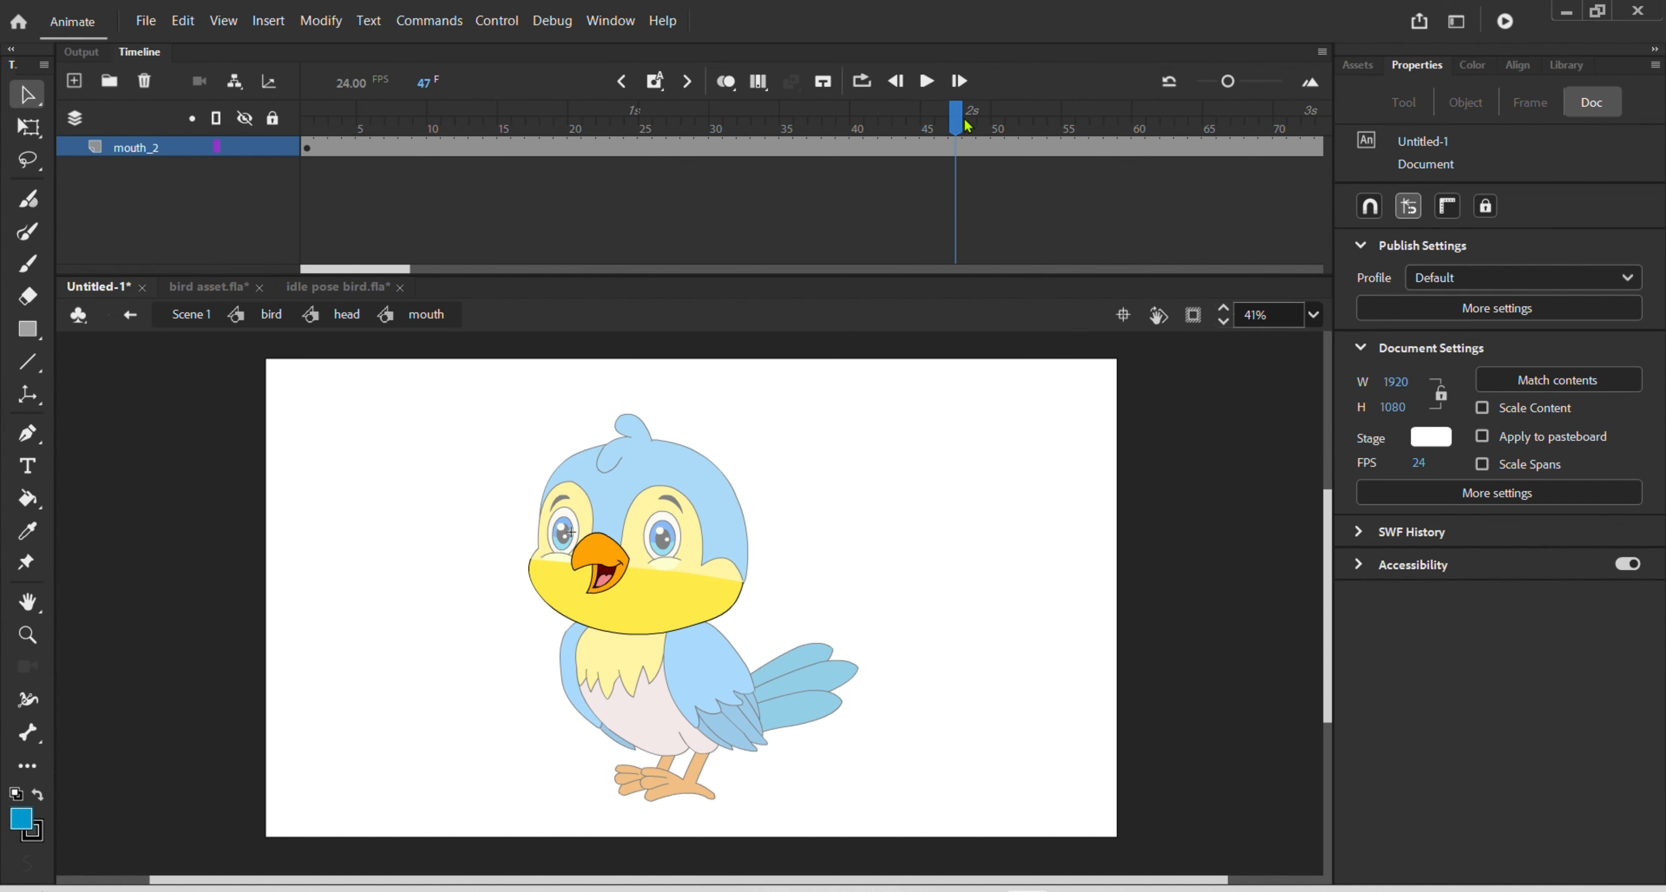
drag(963, 125, 3, 304)
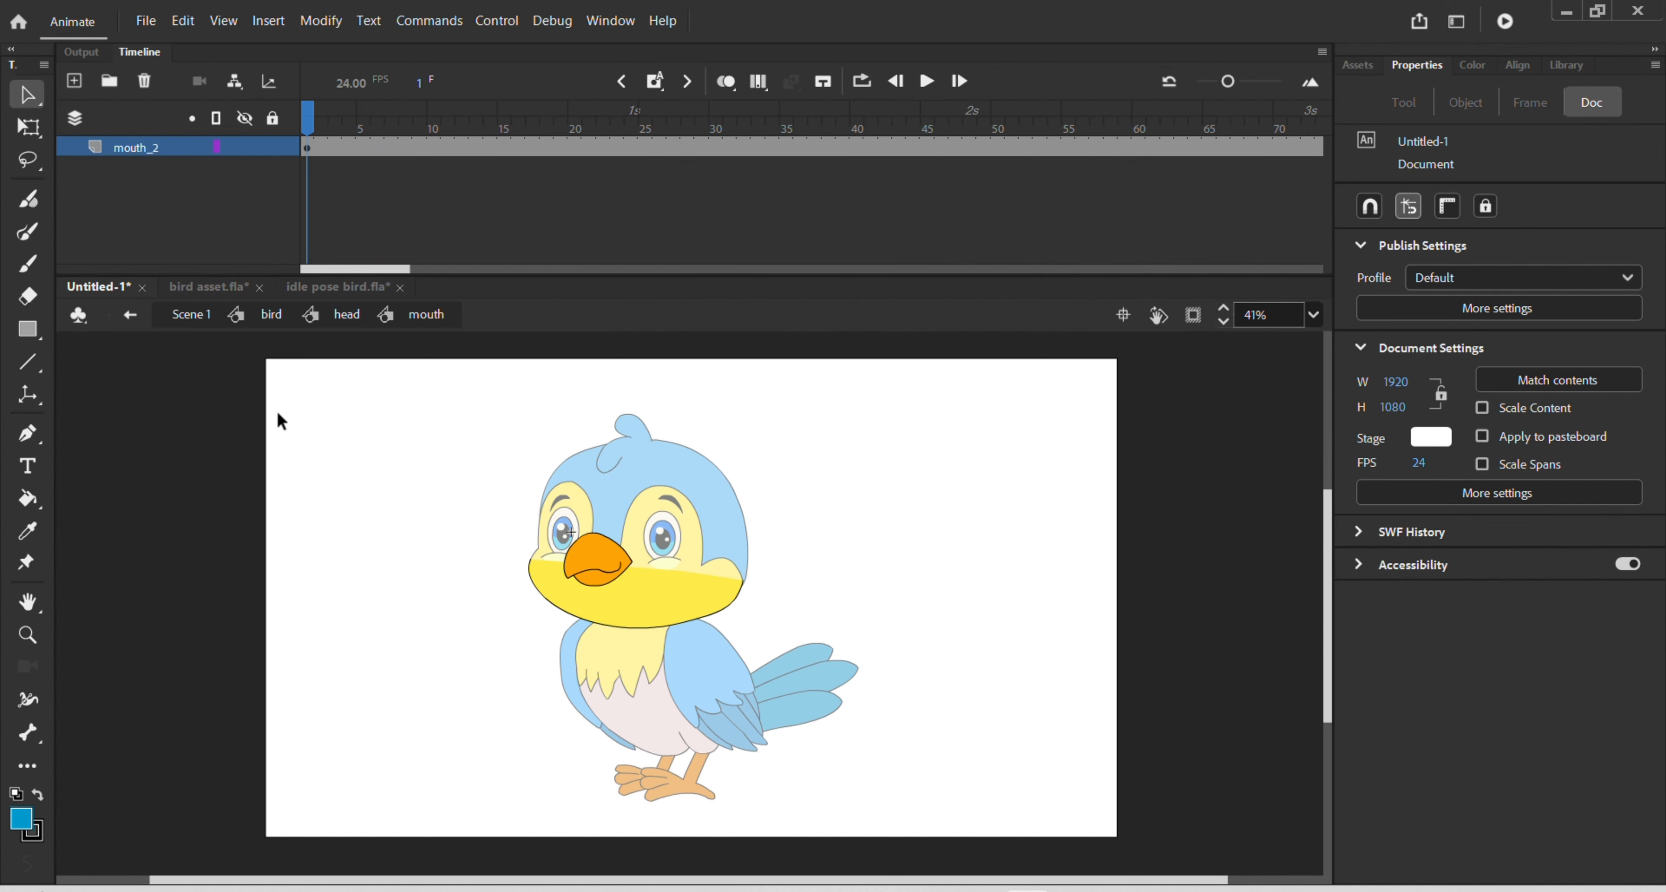
- Check the mouth 2 instance's looping setting, move up to the head symbol and preview its mouth animation from frame 1
click(693, 600)
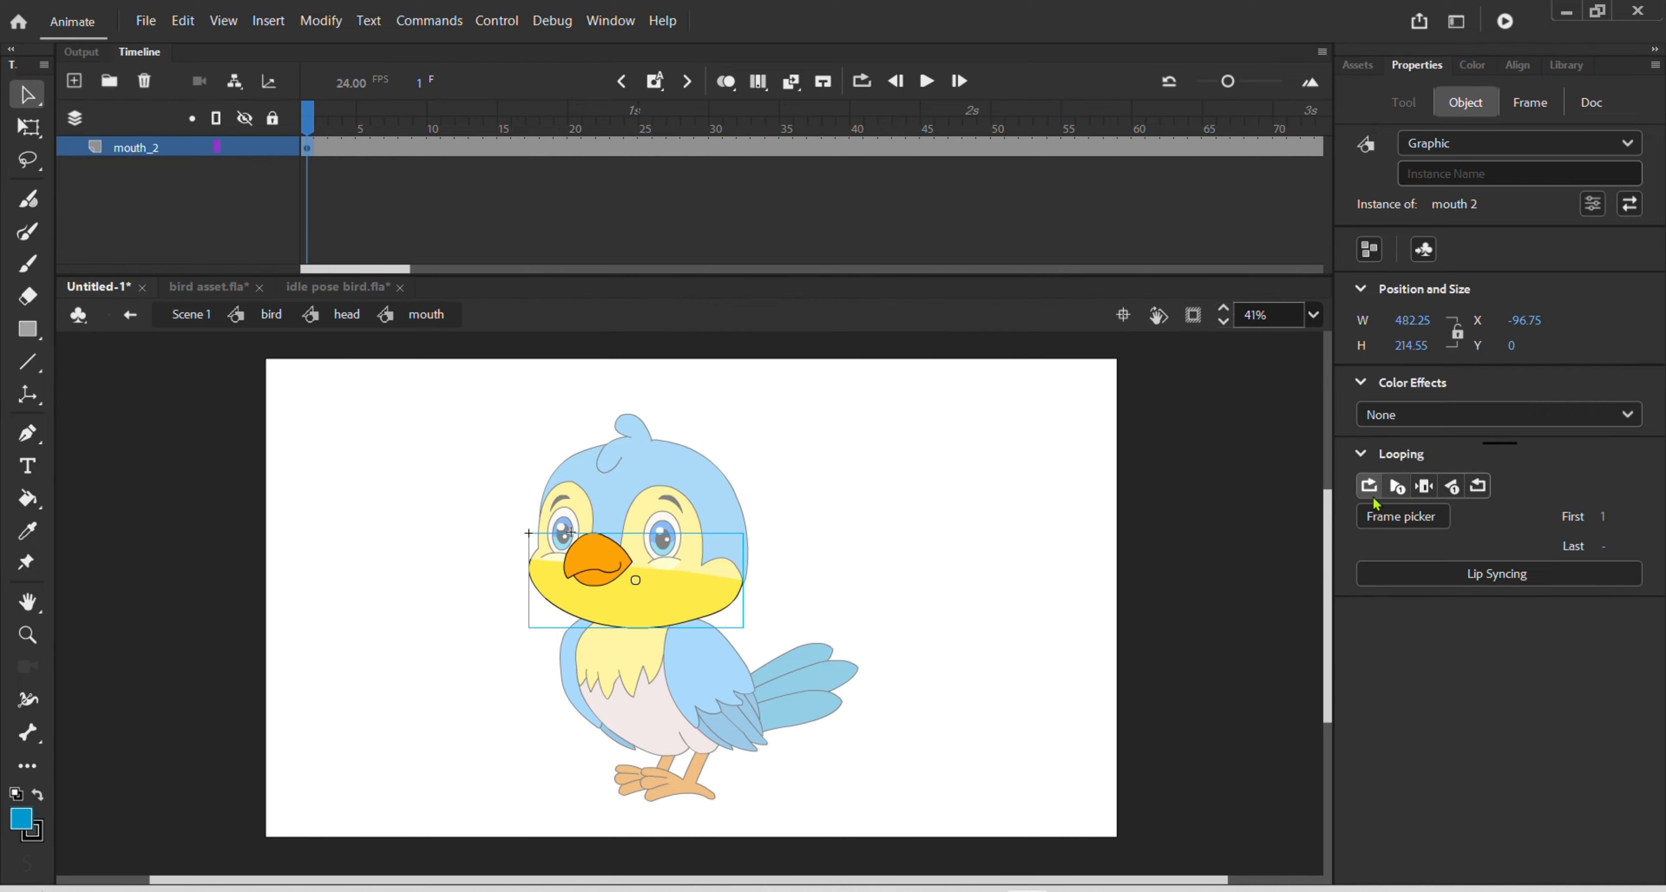
click(967, 439)
double_click(968, 441)
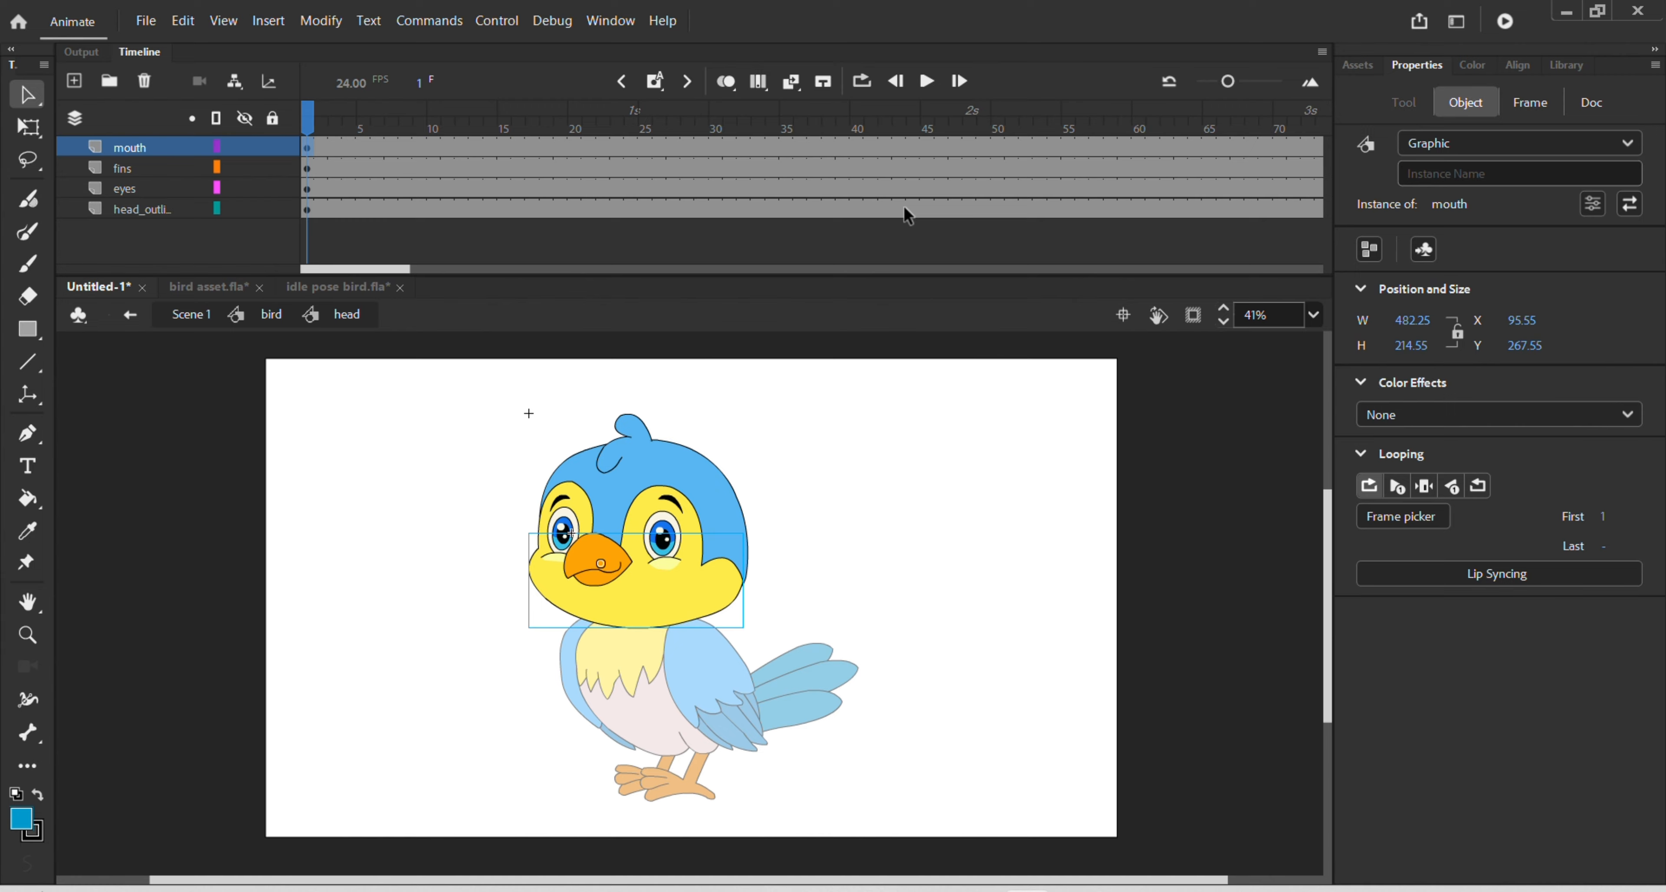
click(927, 81)
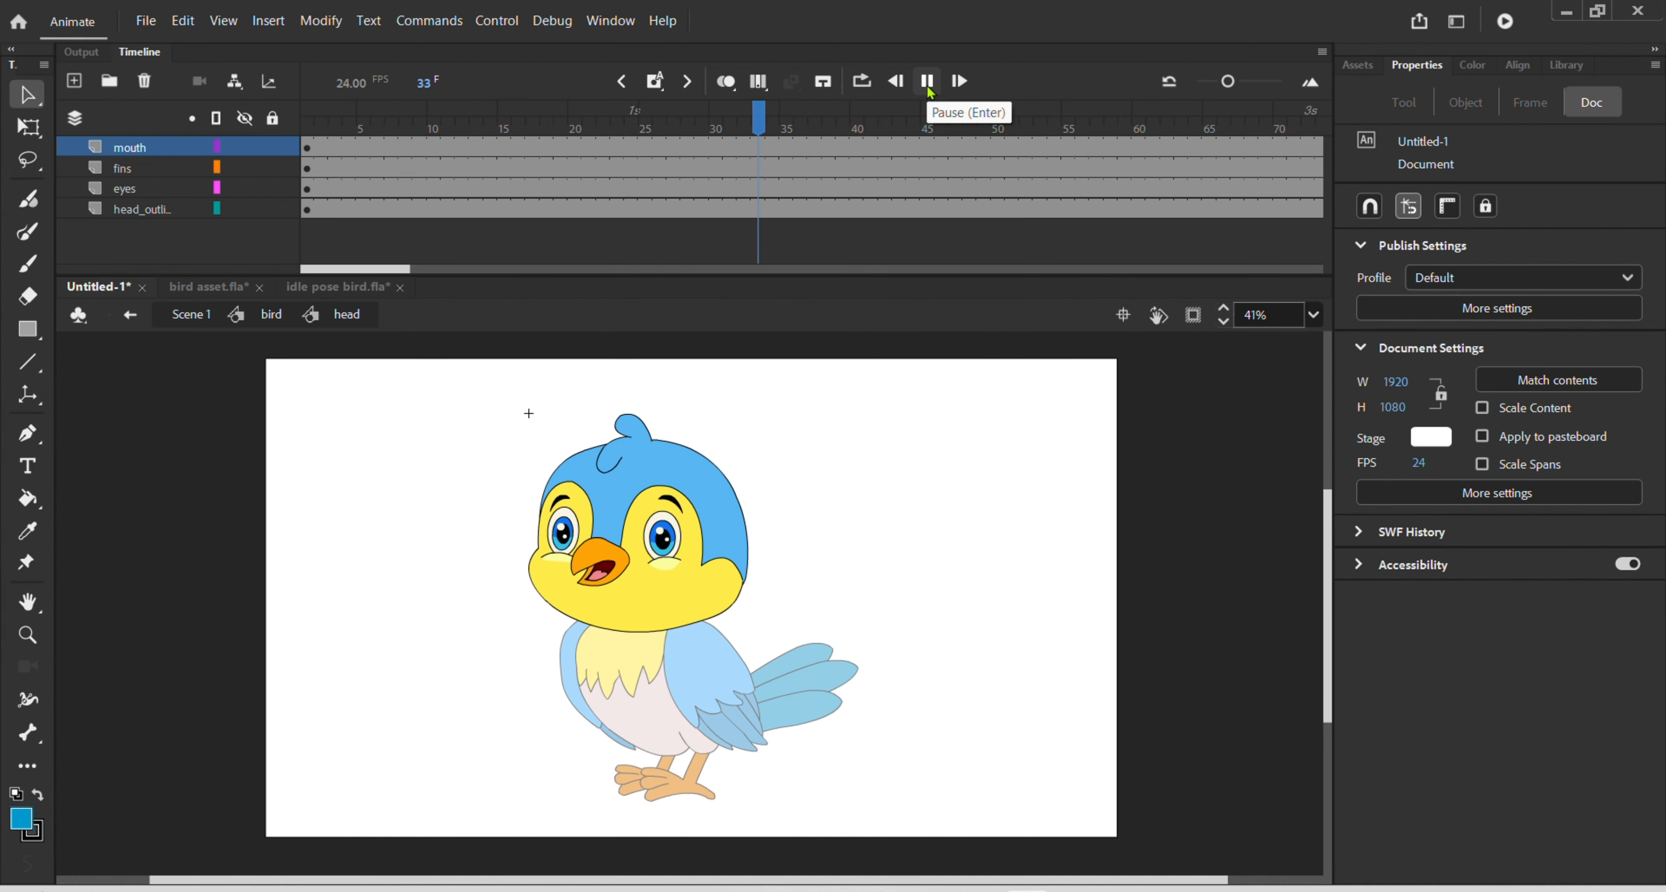
click(1031, 117)
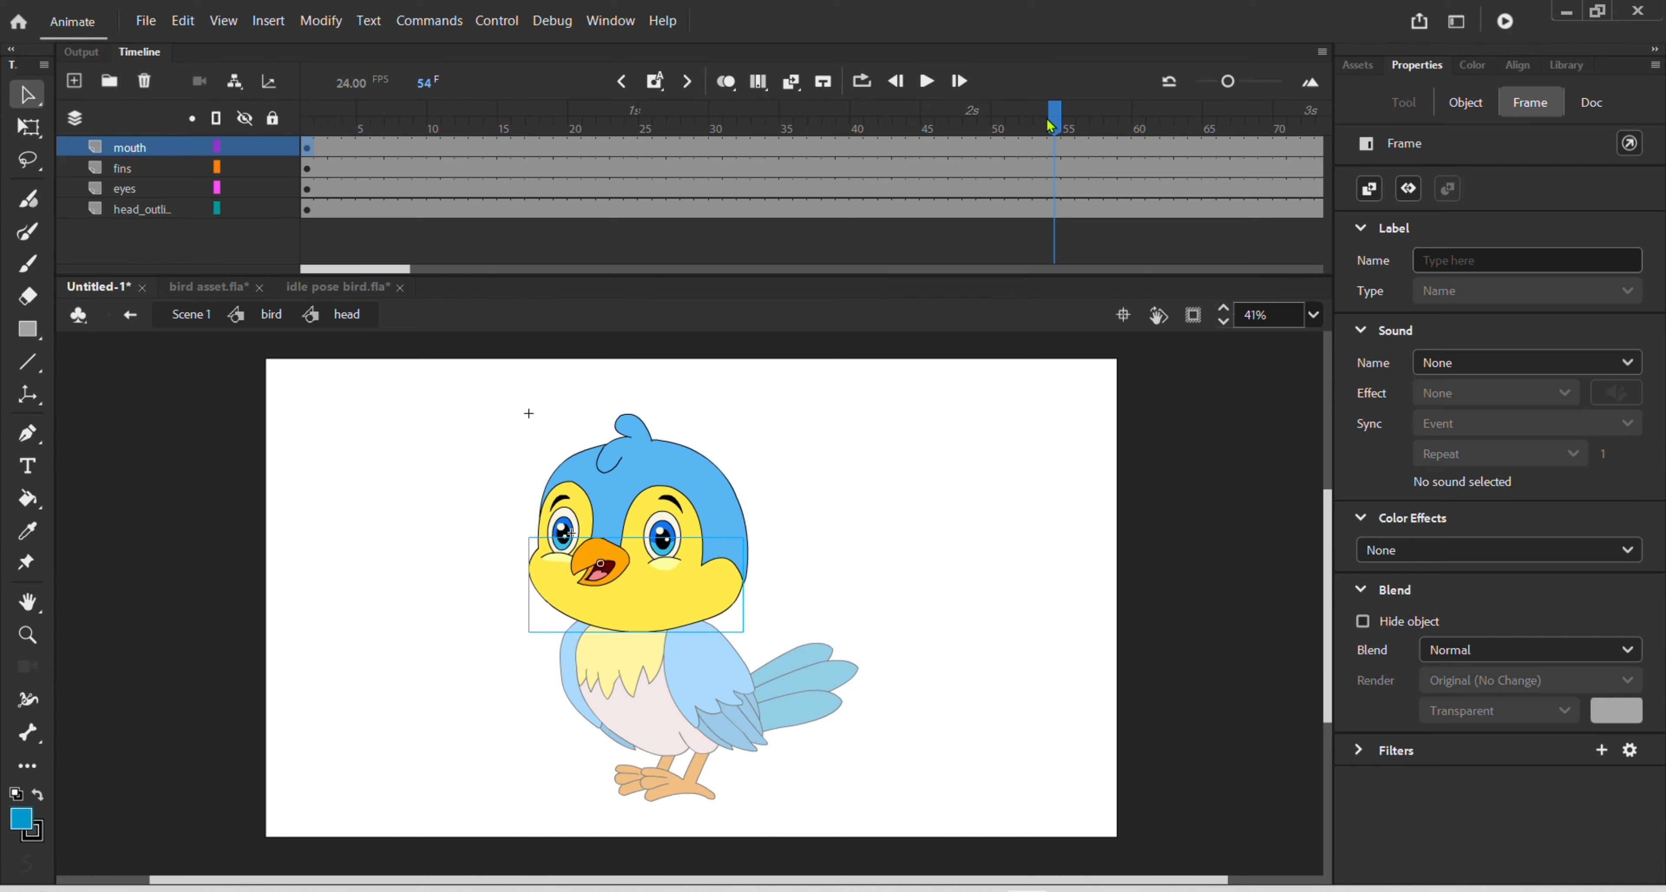
drag(1046, 119, 76, 398)
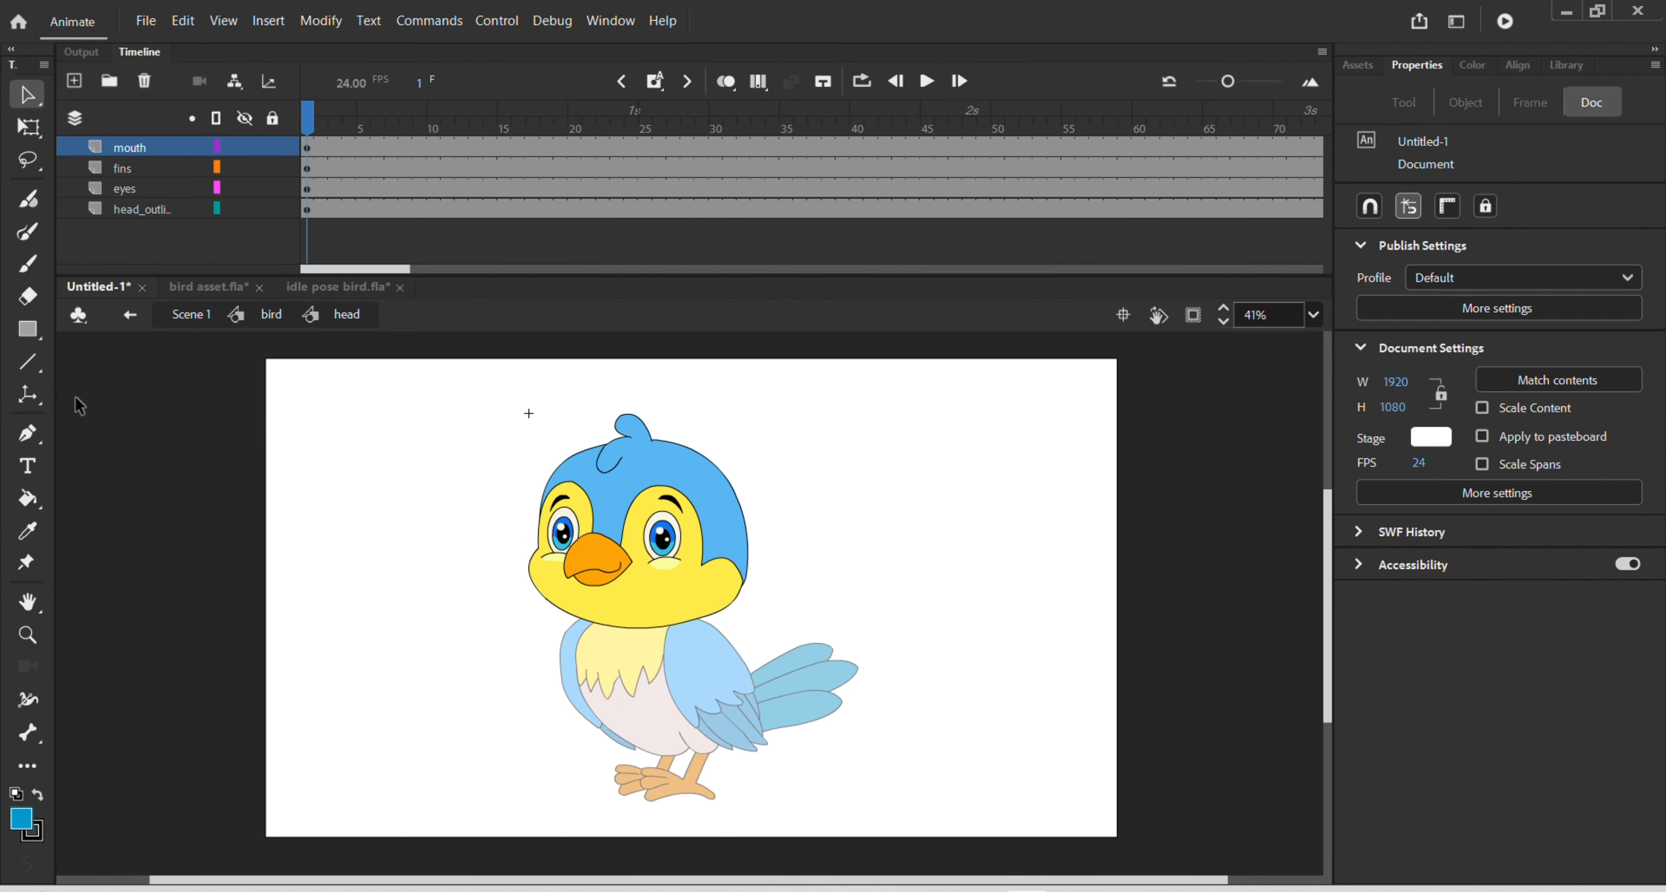
- In the bird symbol at frame 30, rotate the wing_2 instance outward and up, away from the body, and adjust its position slightly
double_click(919, 463)
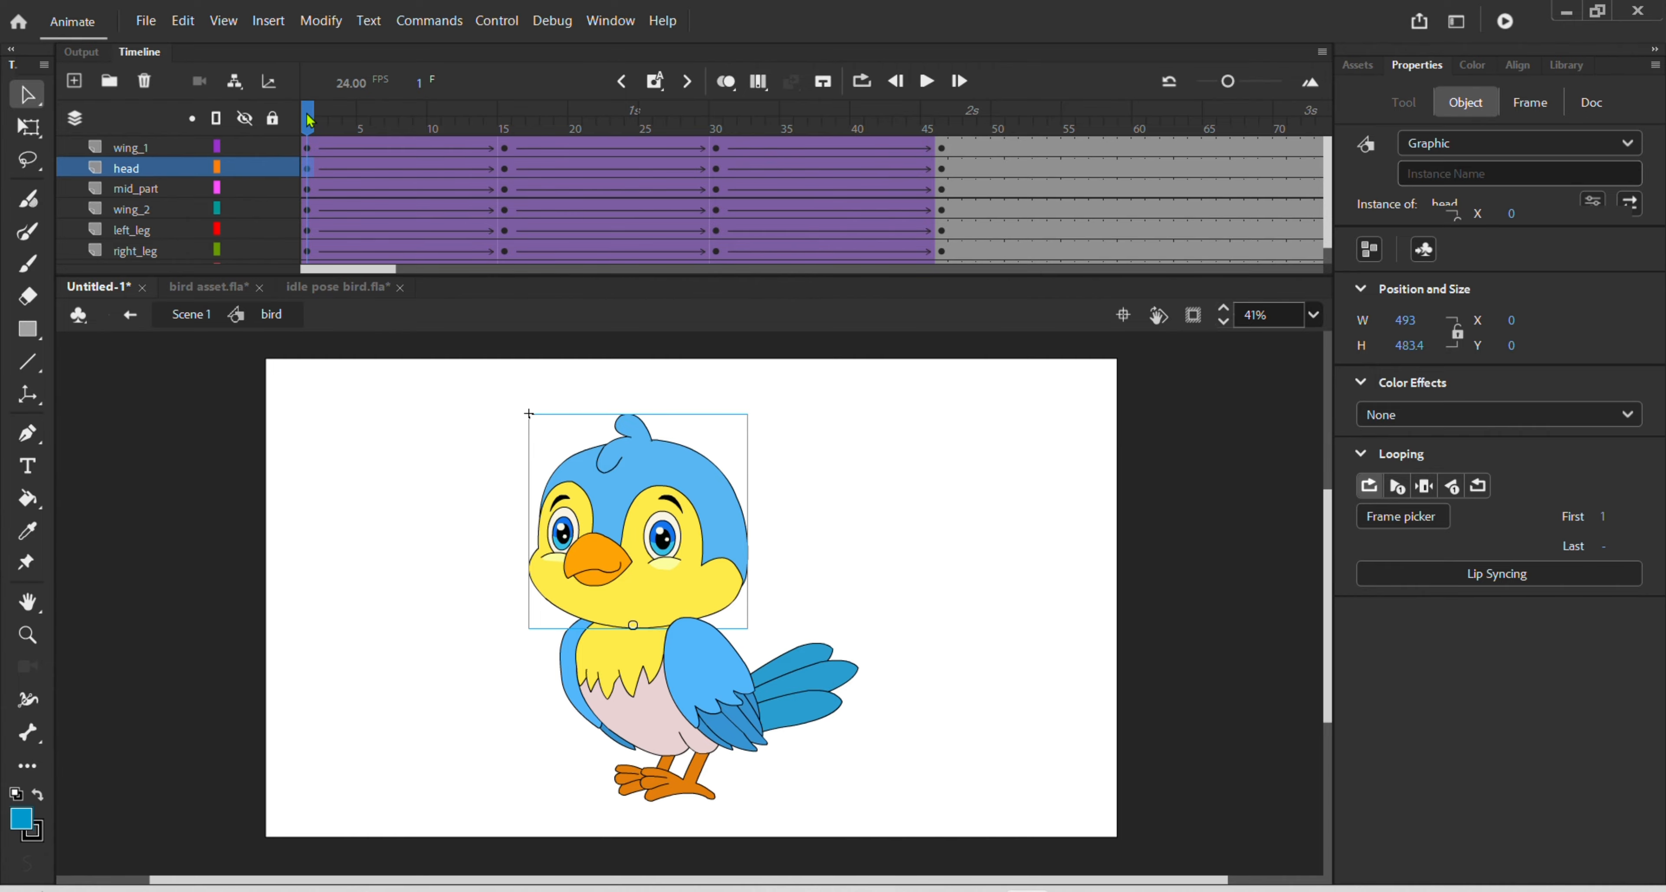
drag(306, 121, 294, 199)
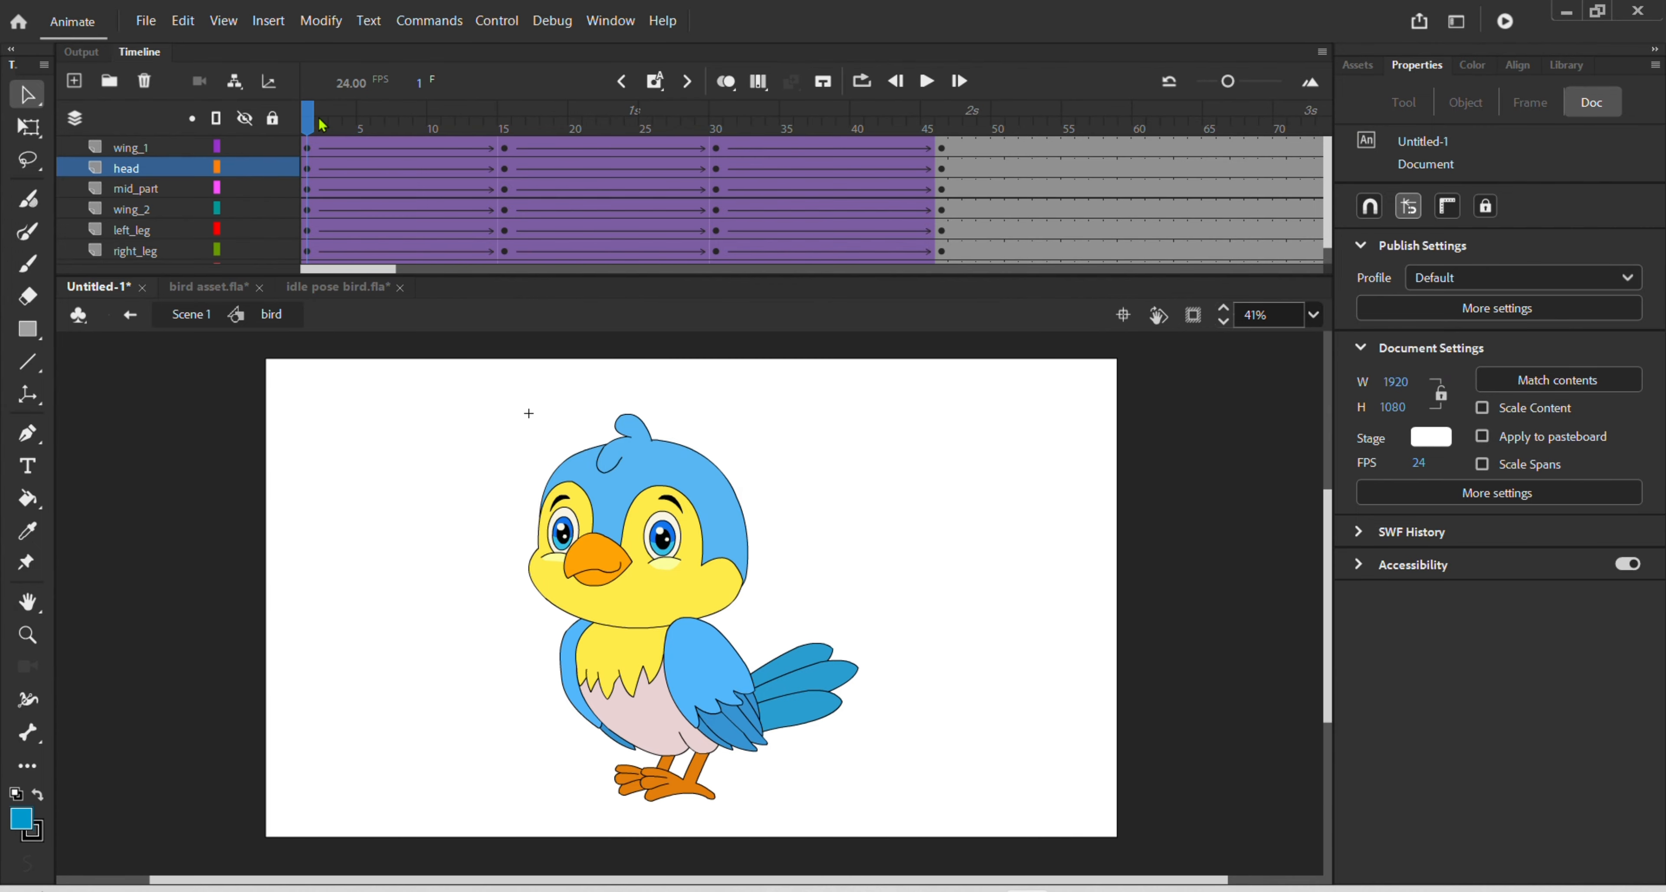
drag(307, 121, 716, 207)
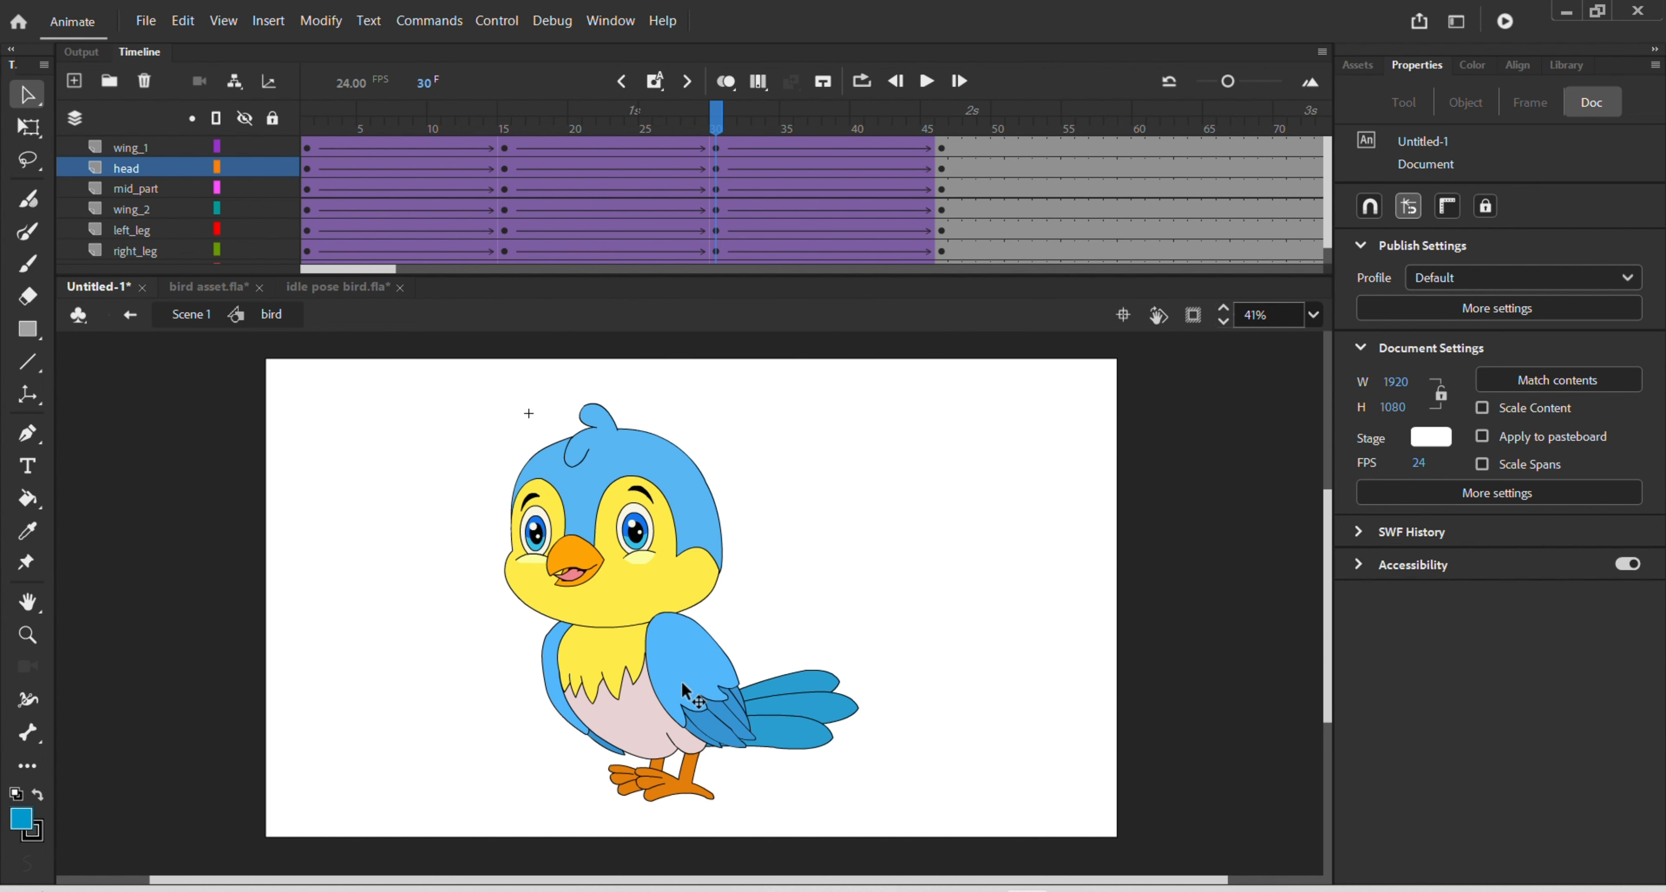
click(572, 726)
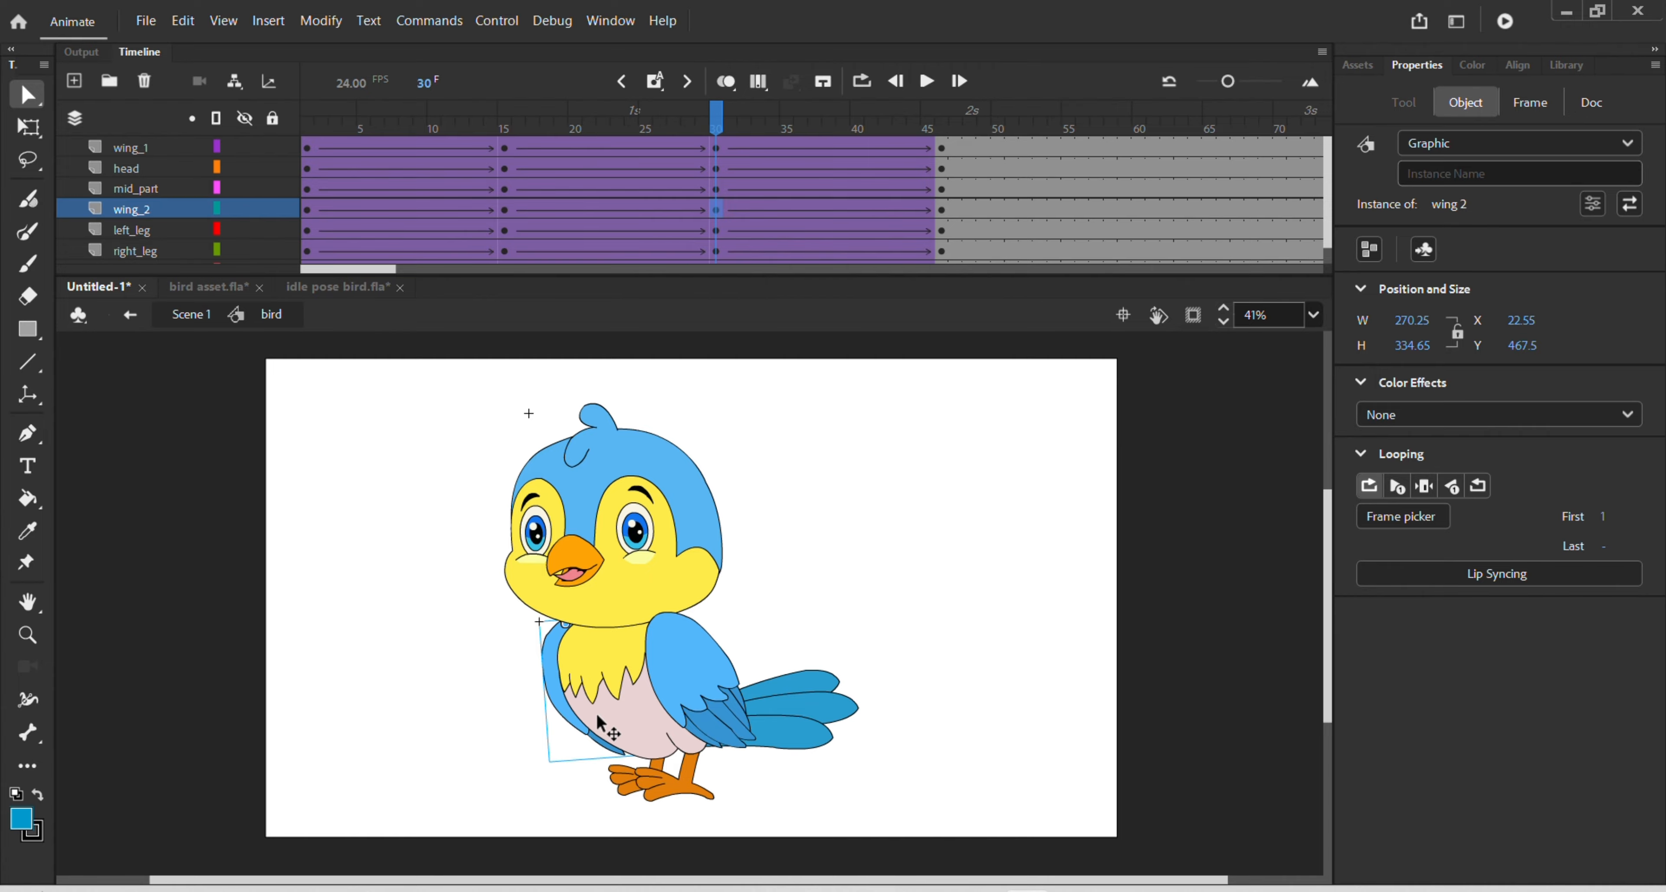
key(q)
scroll(639, 749, up, 1)
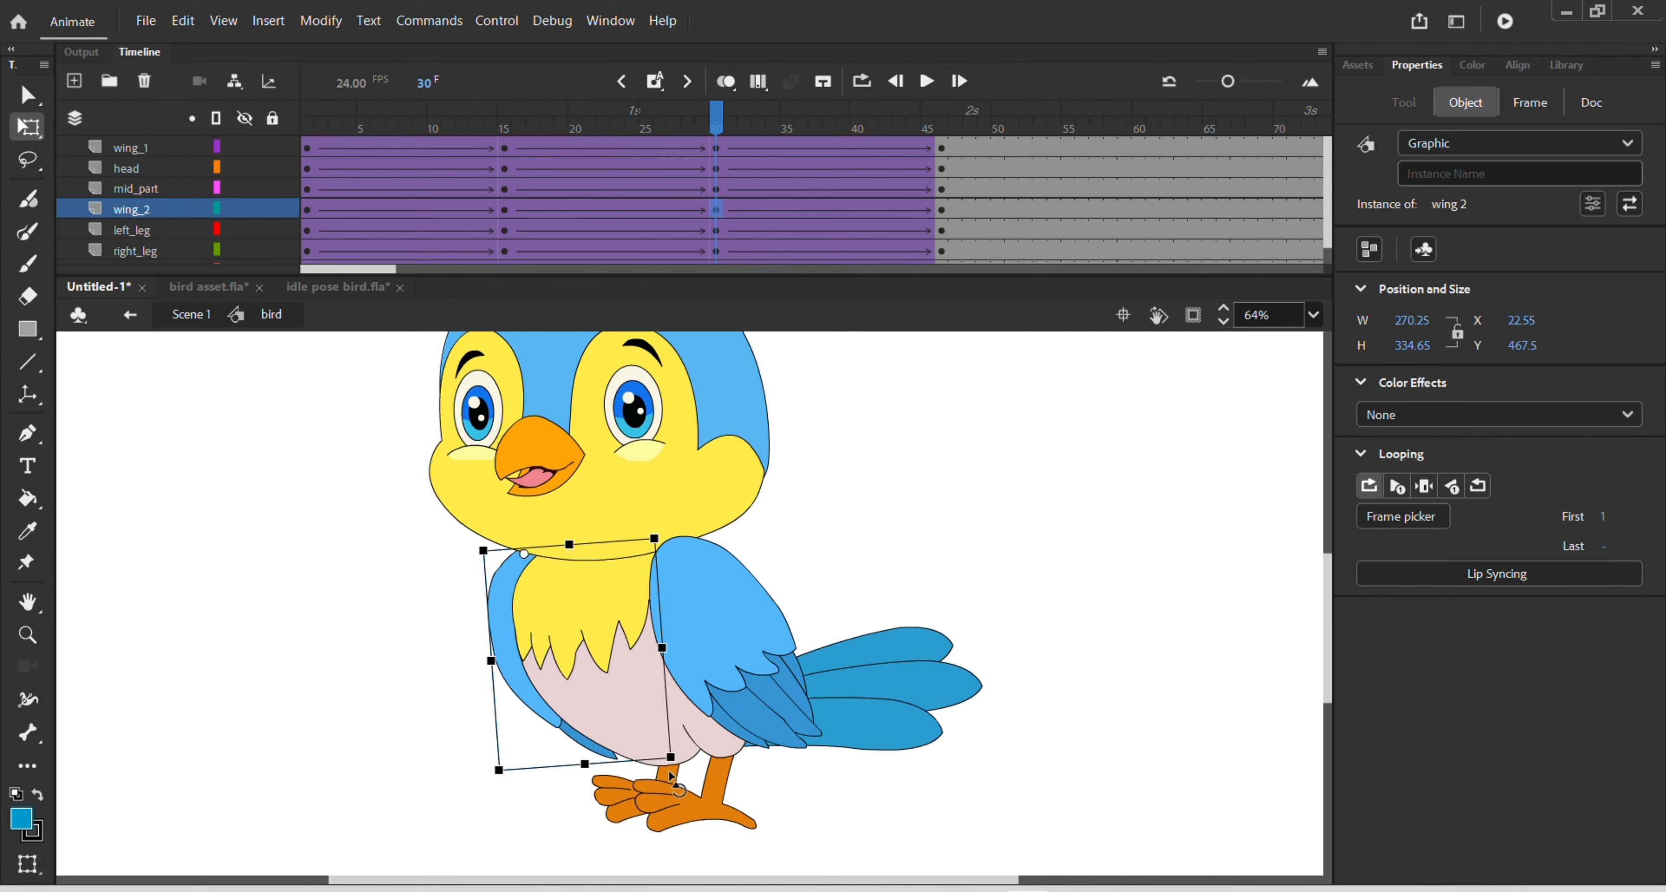
drag(673, 779, 393, 622)
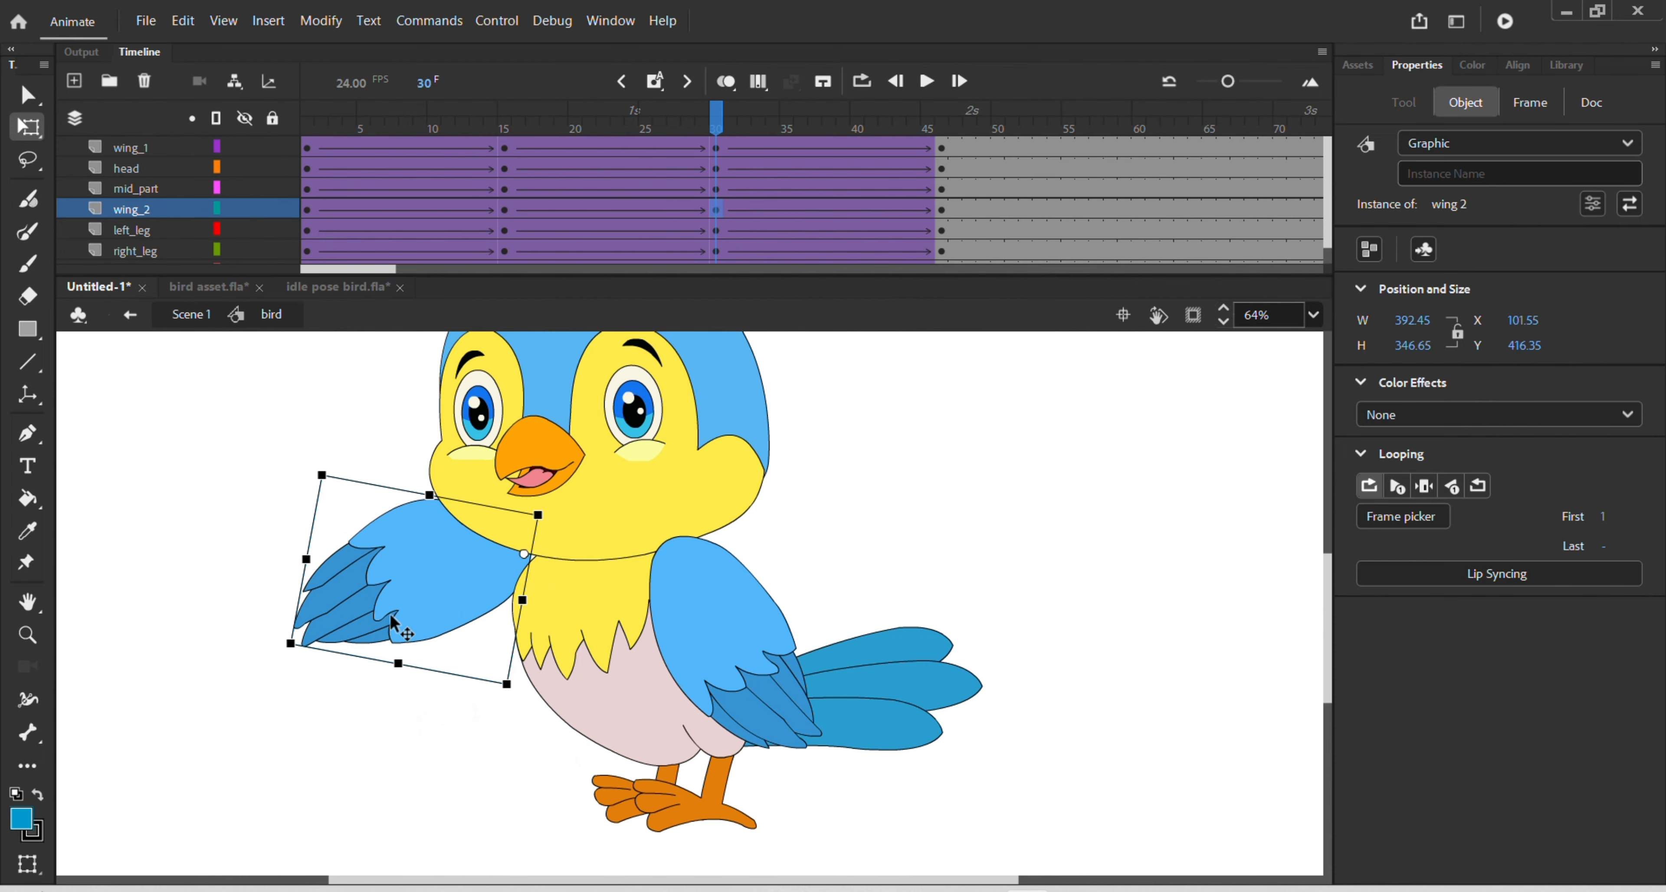
drag(449, 566, 464, 569)
- Scrub the bird's timeline from frame 30 back to frame 4 to check the raised wing's motion
drag(712, 209, 350, 245)
click(983, 557)
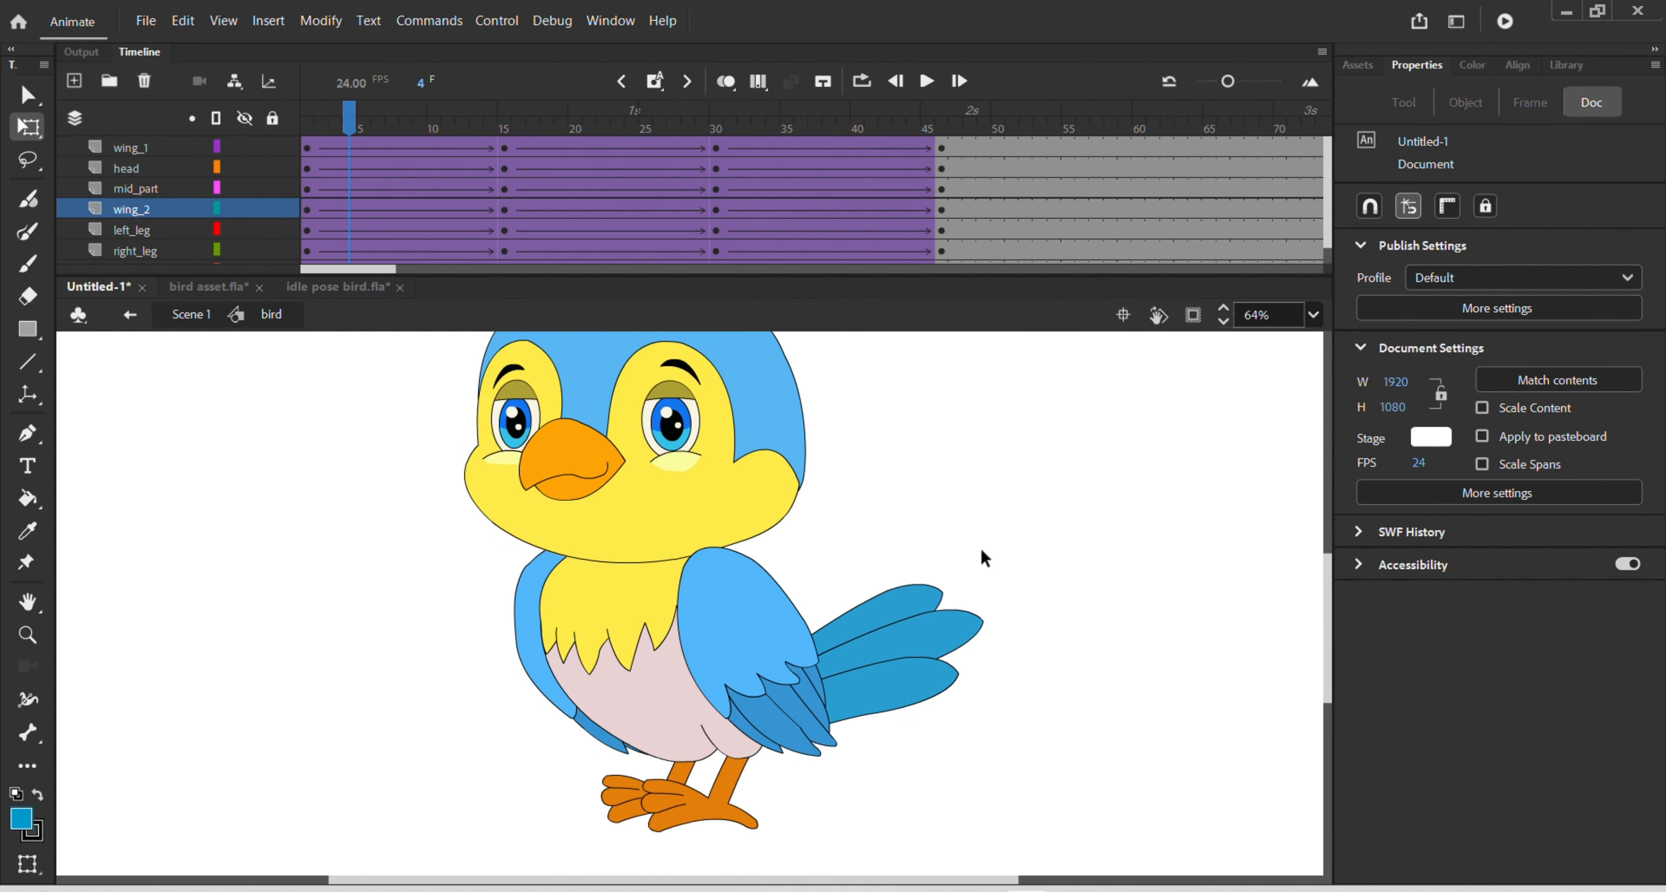
scroll(984, 567, up, 2)
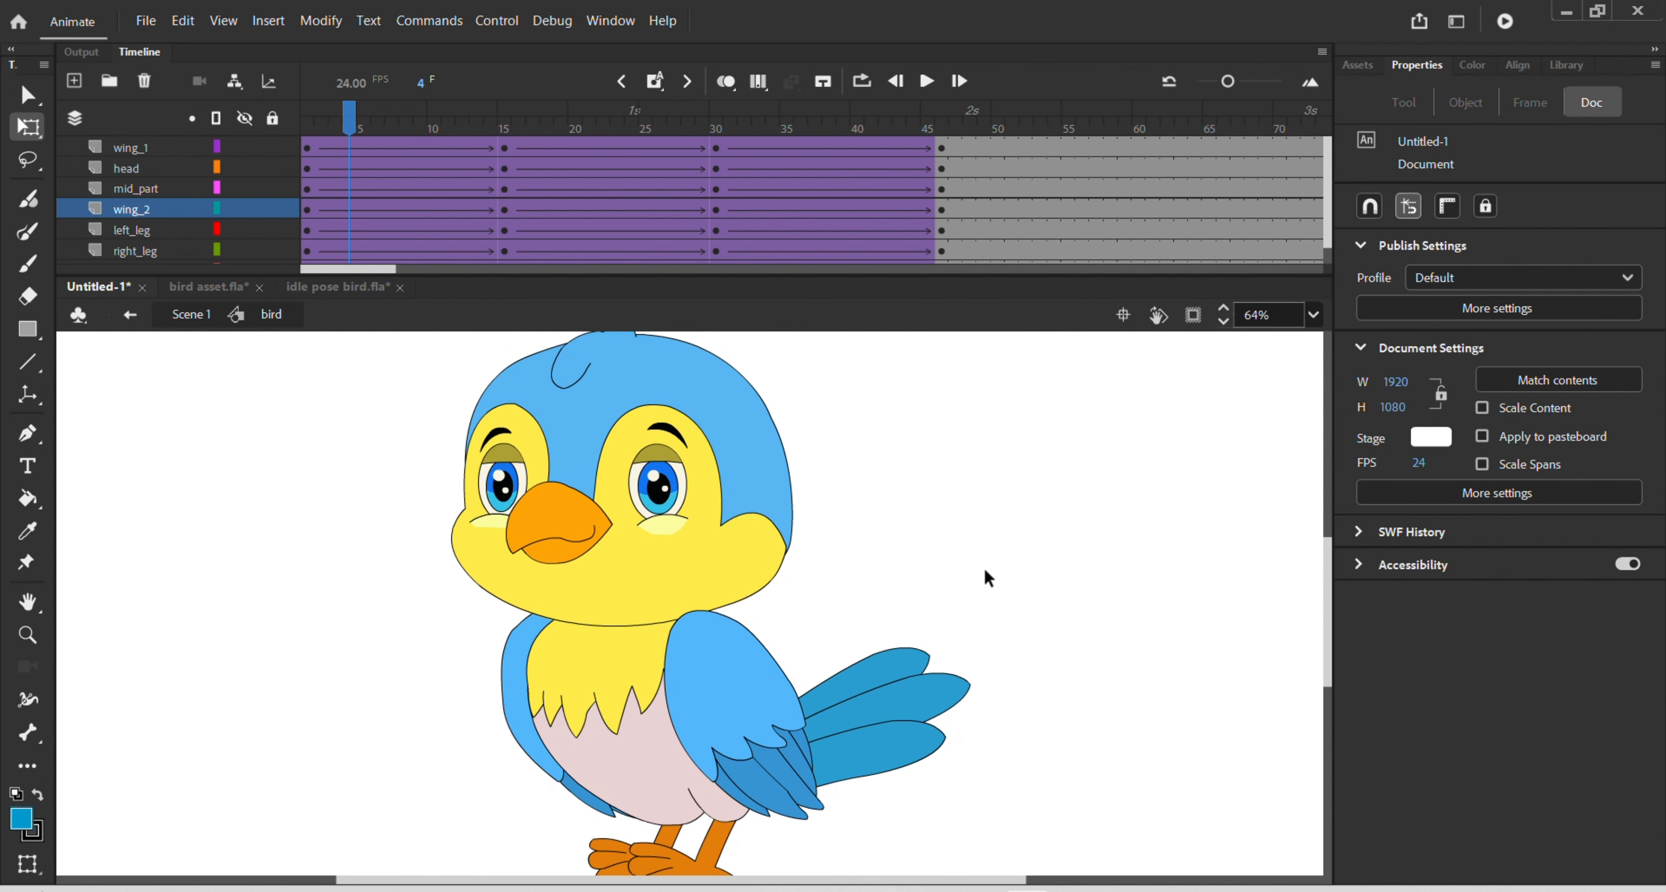
scroll(924, 559, down, 2)
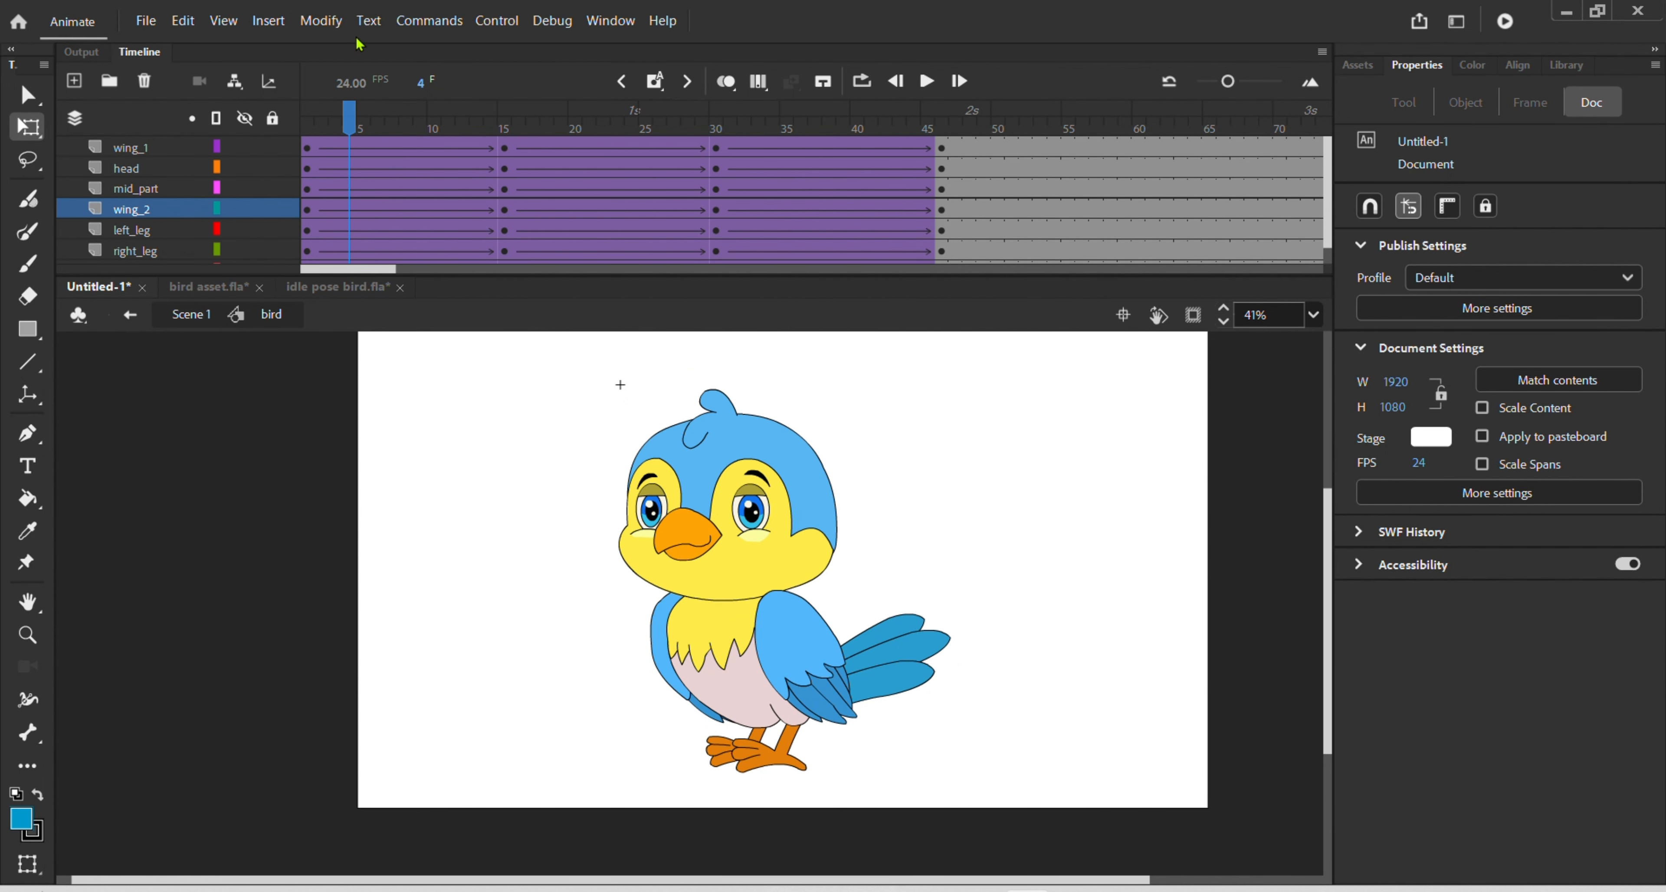
- At frame 46, rotate wing_2 outward with its tip pointing down, and preview the bird's timeline from frame 1
drag(352, 133, 940, 249)
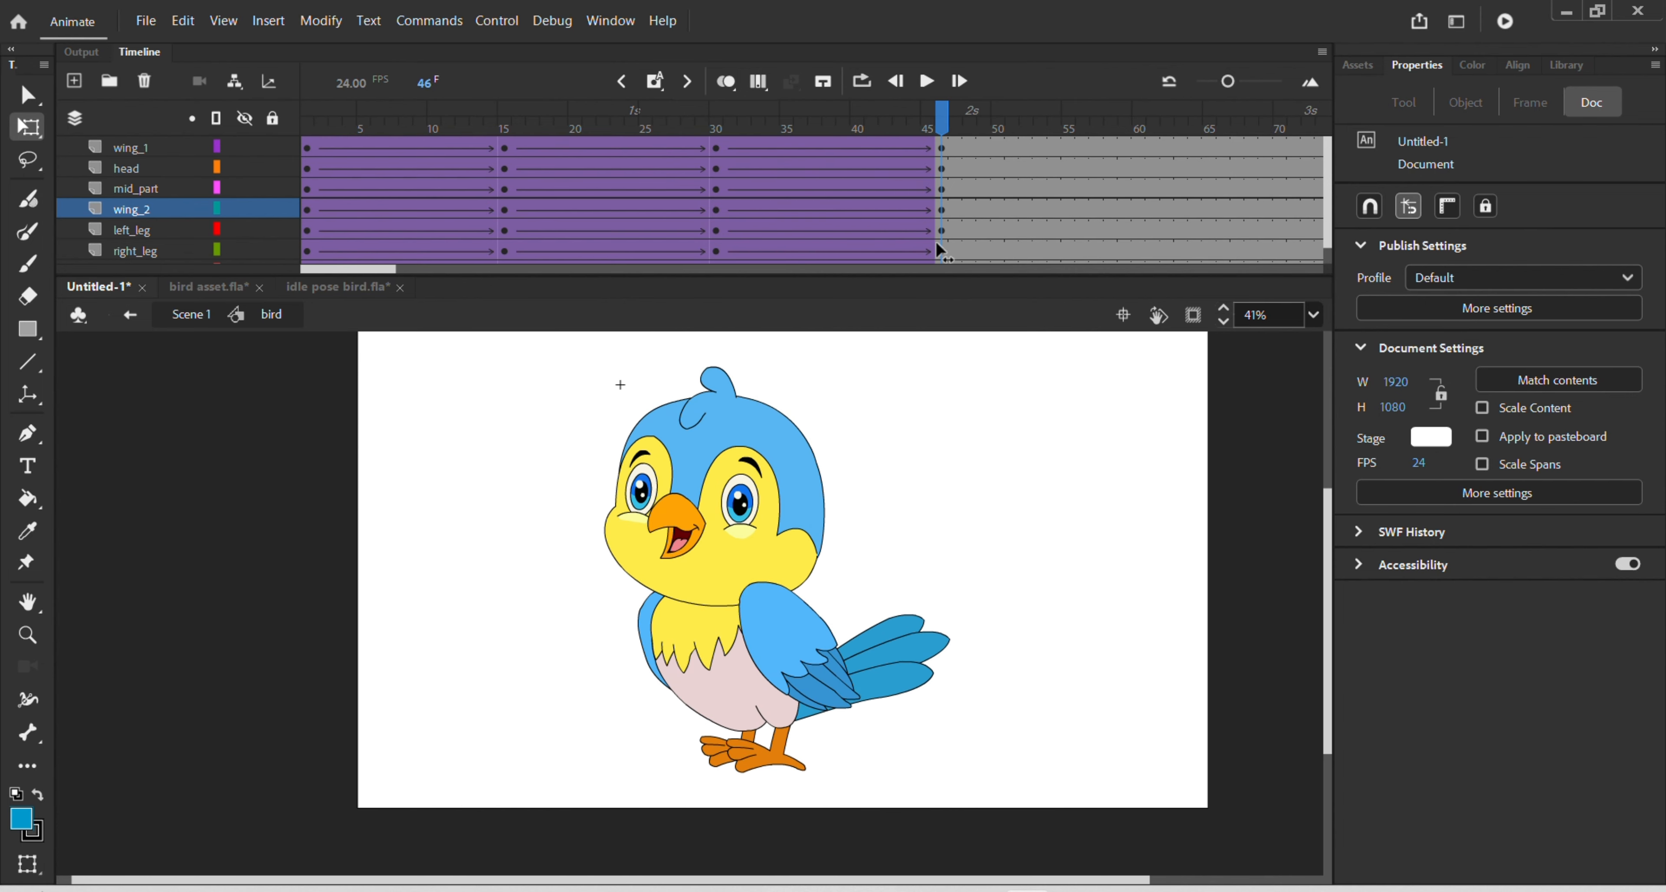
click(636, 644)
drag(792, 743, 586, 709)
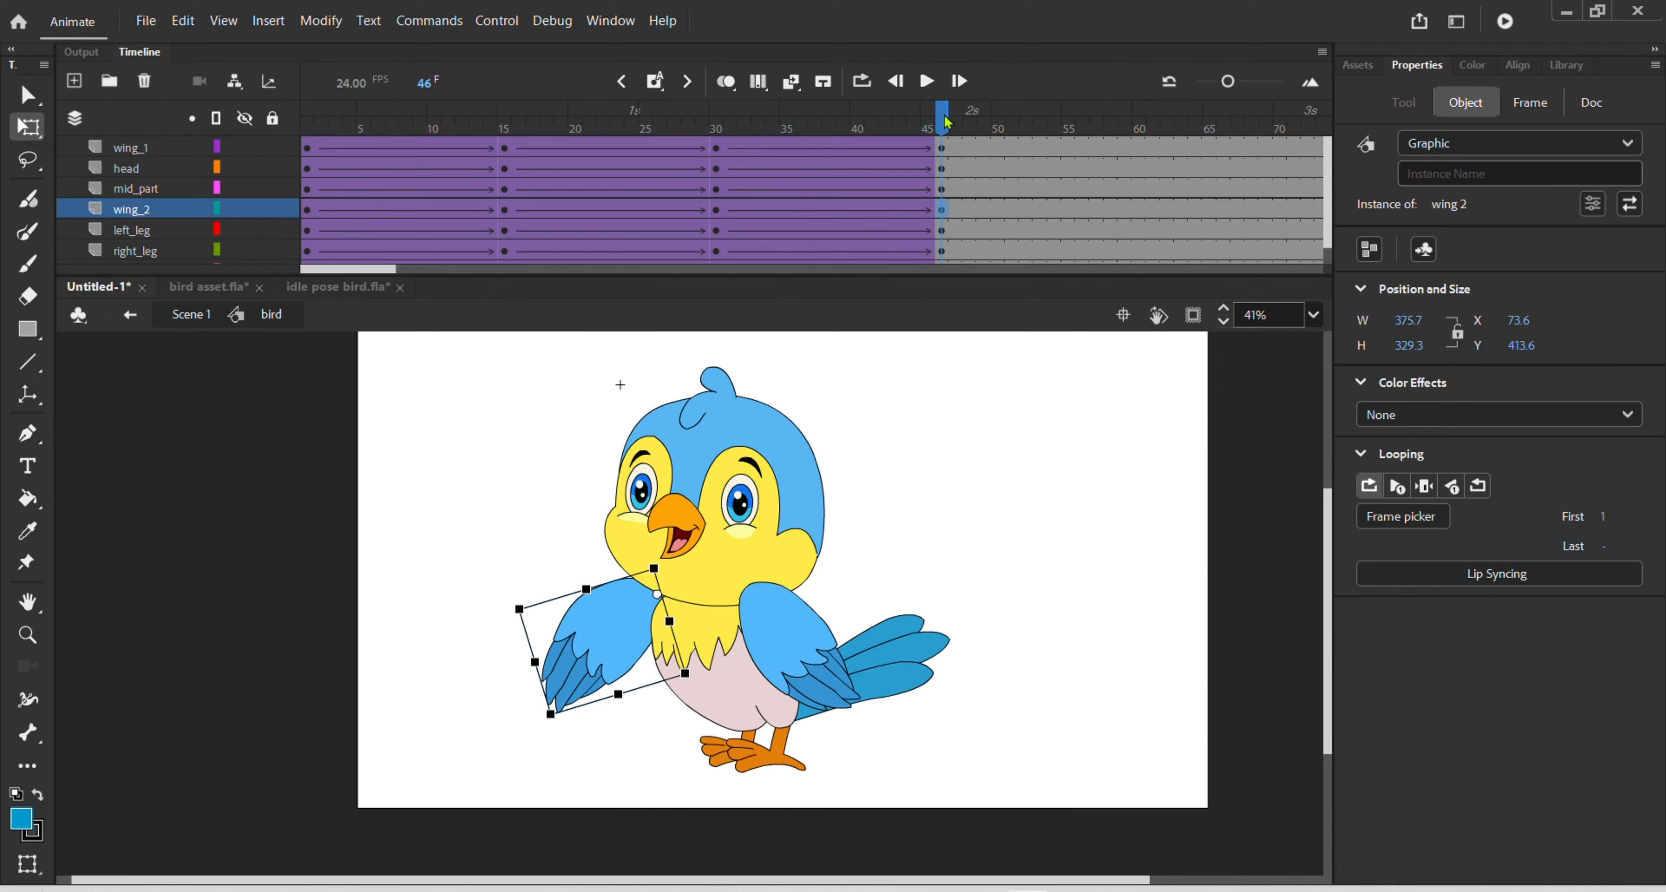
drag(944, 117, 197, 299)
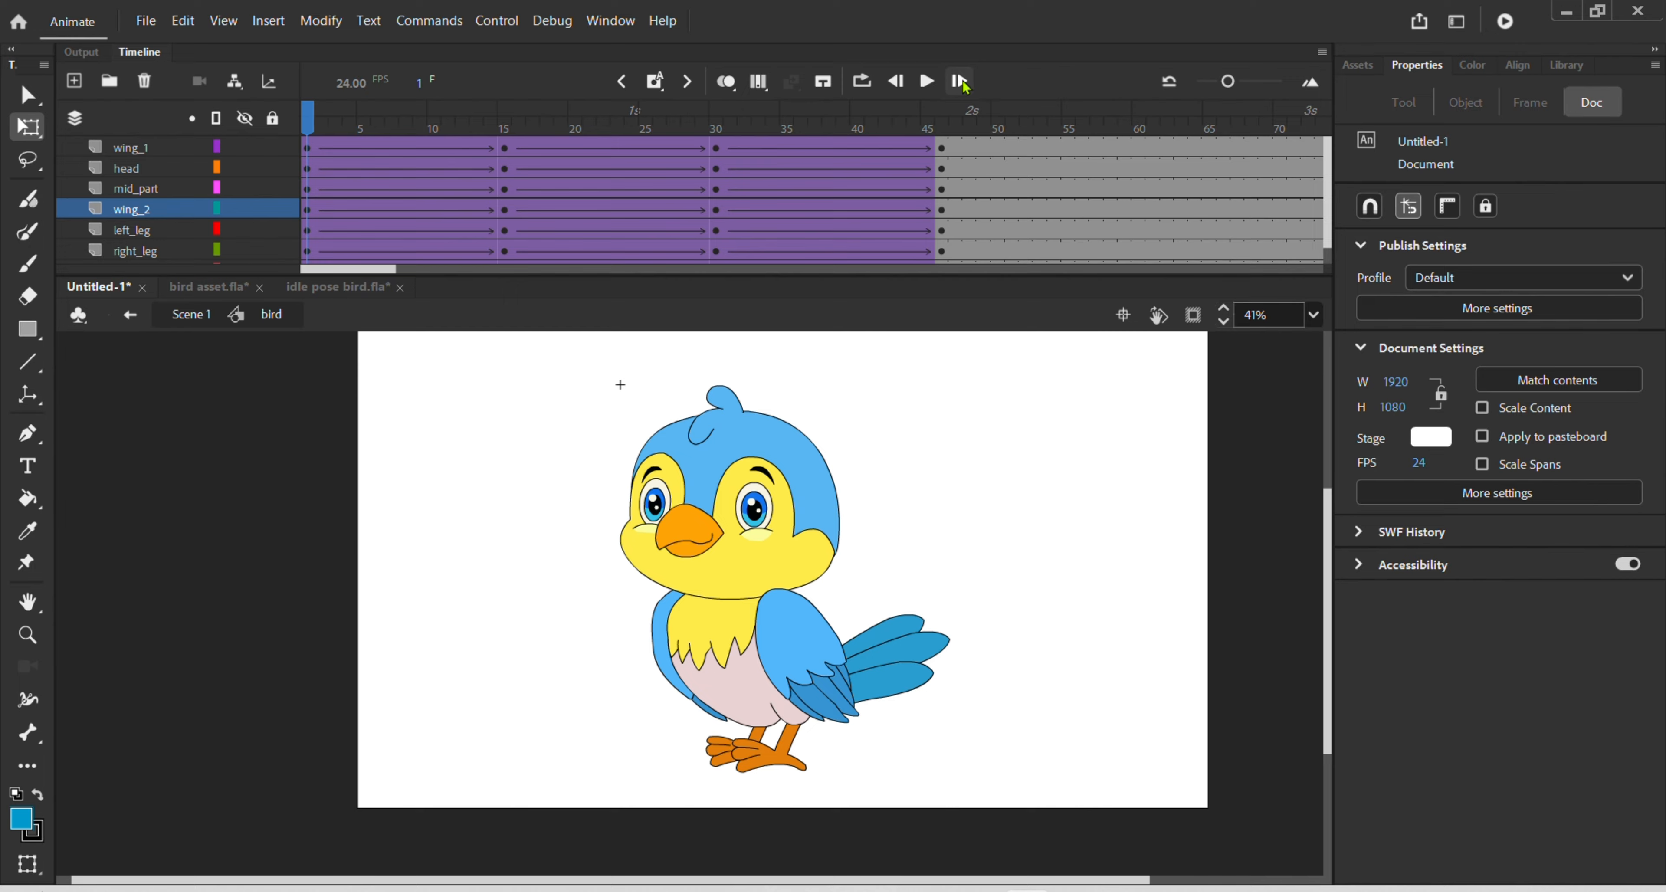
click(927, 90)
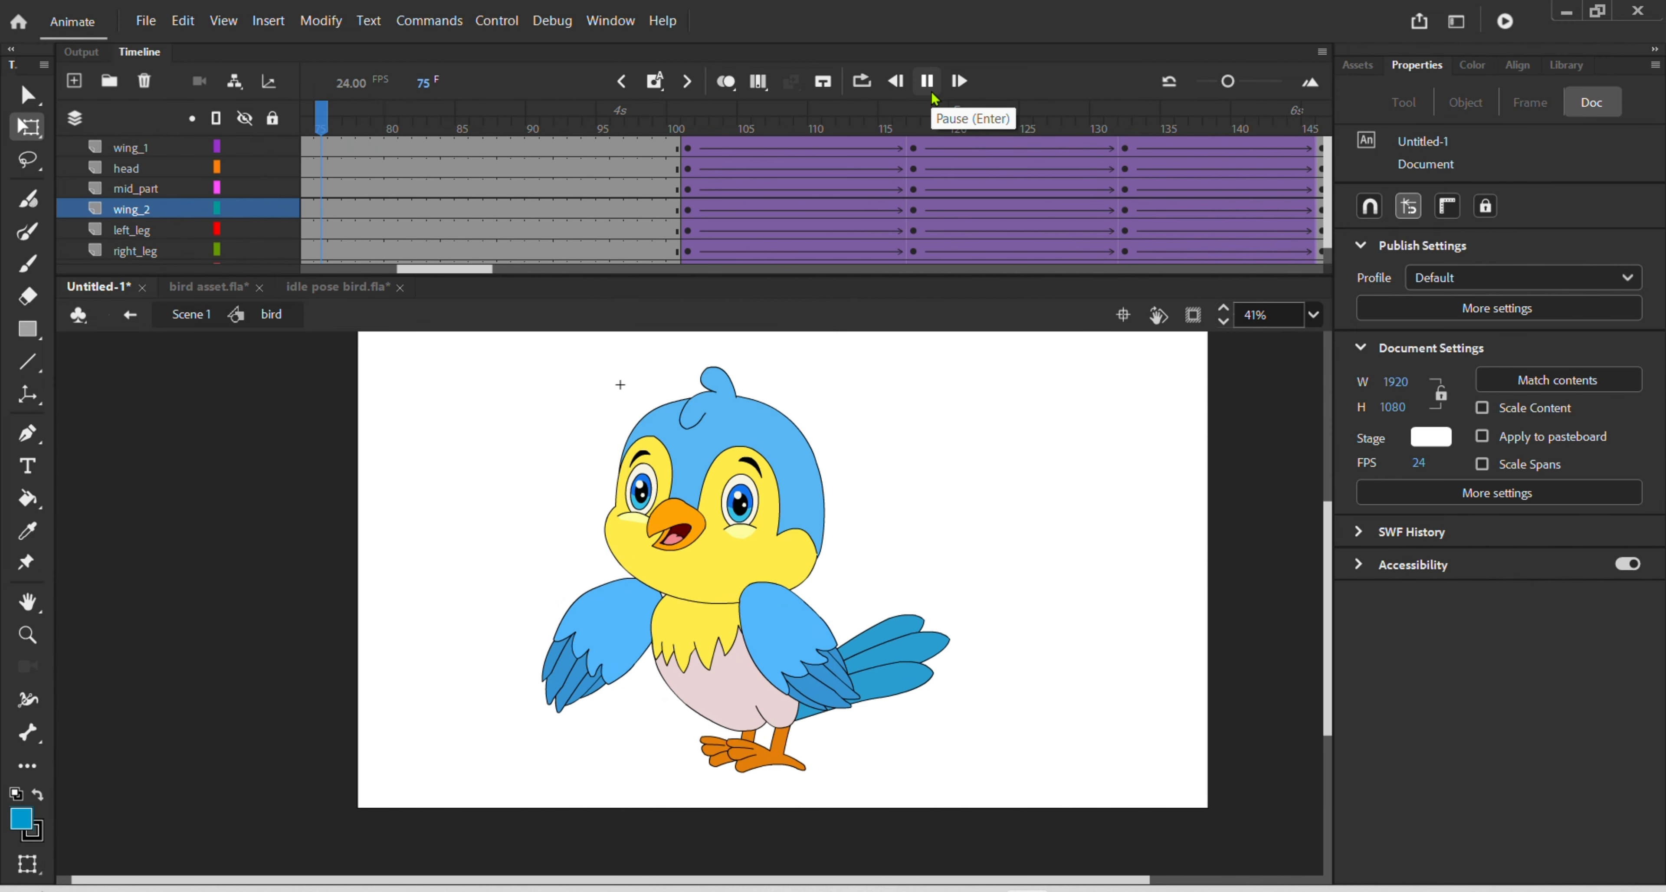
click(929, 87)
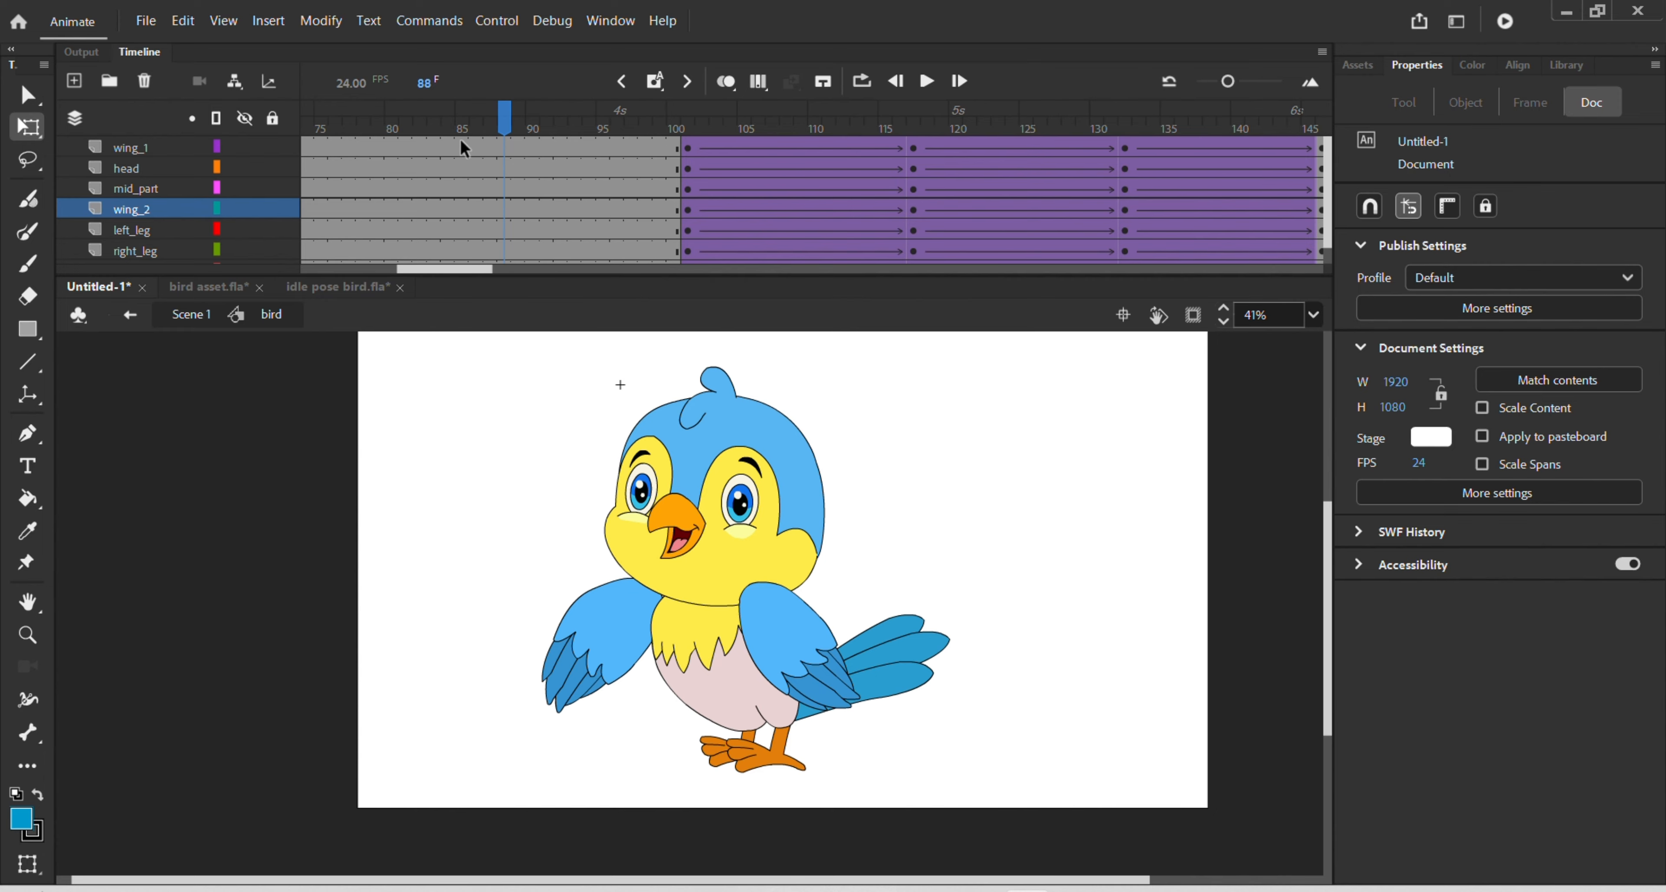
- Clear the wing_2 layer's keyframe at frame 101 so the wing's outstretched pose carries on from frame 46
drag(503, 122, 659, 192)
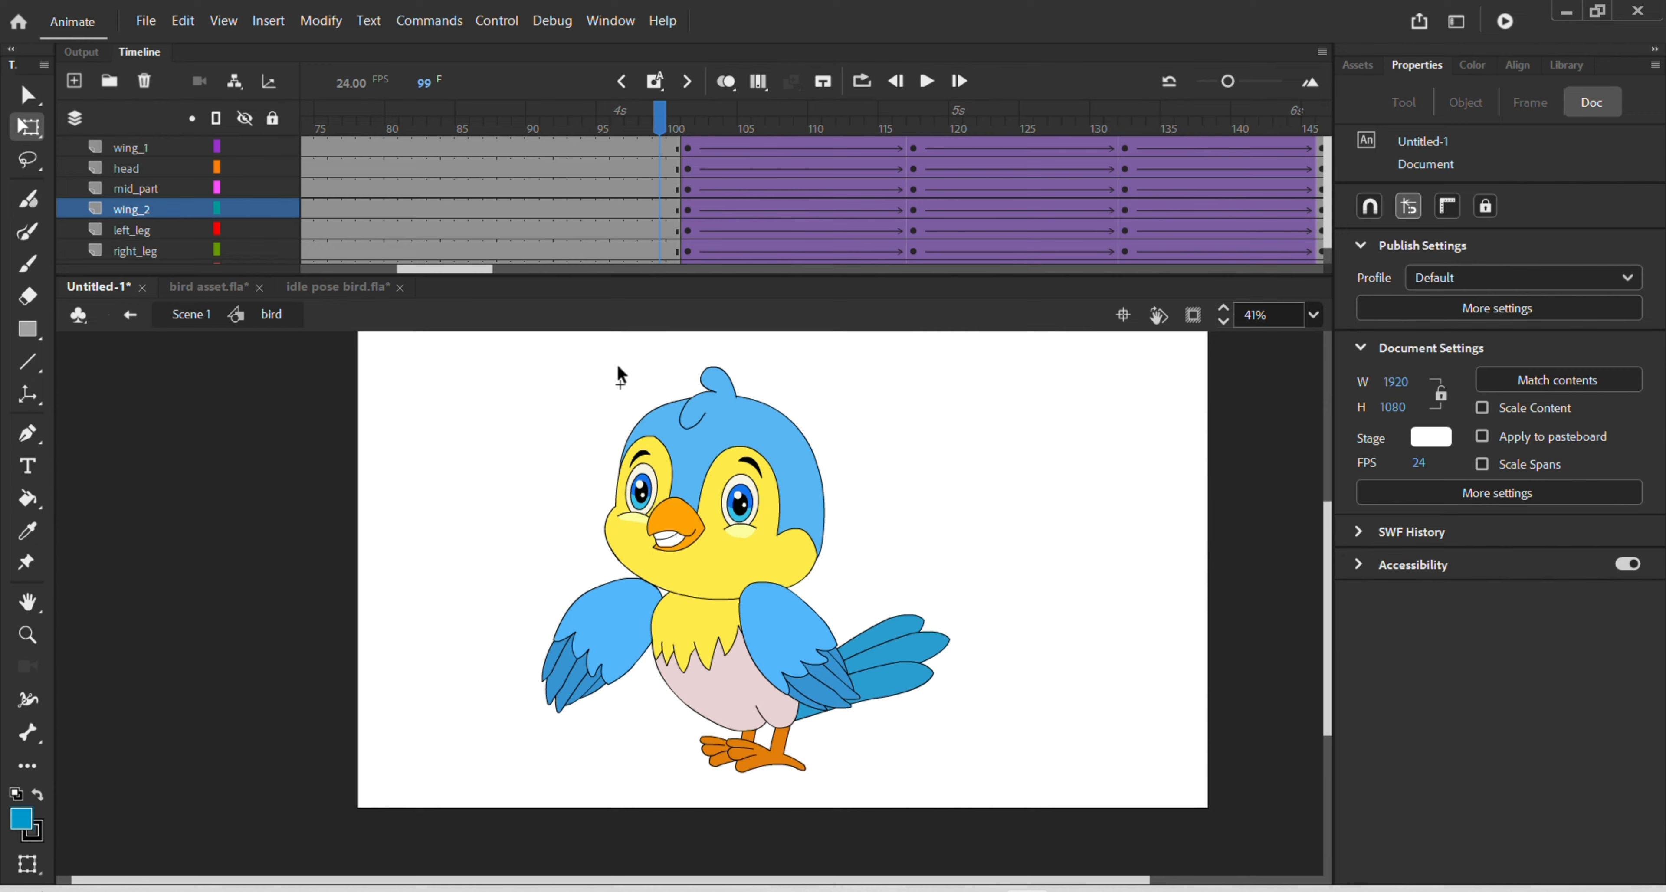
click(611, 608)
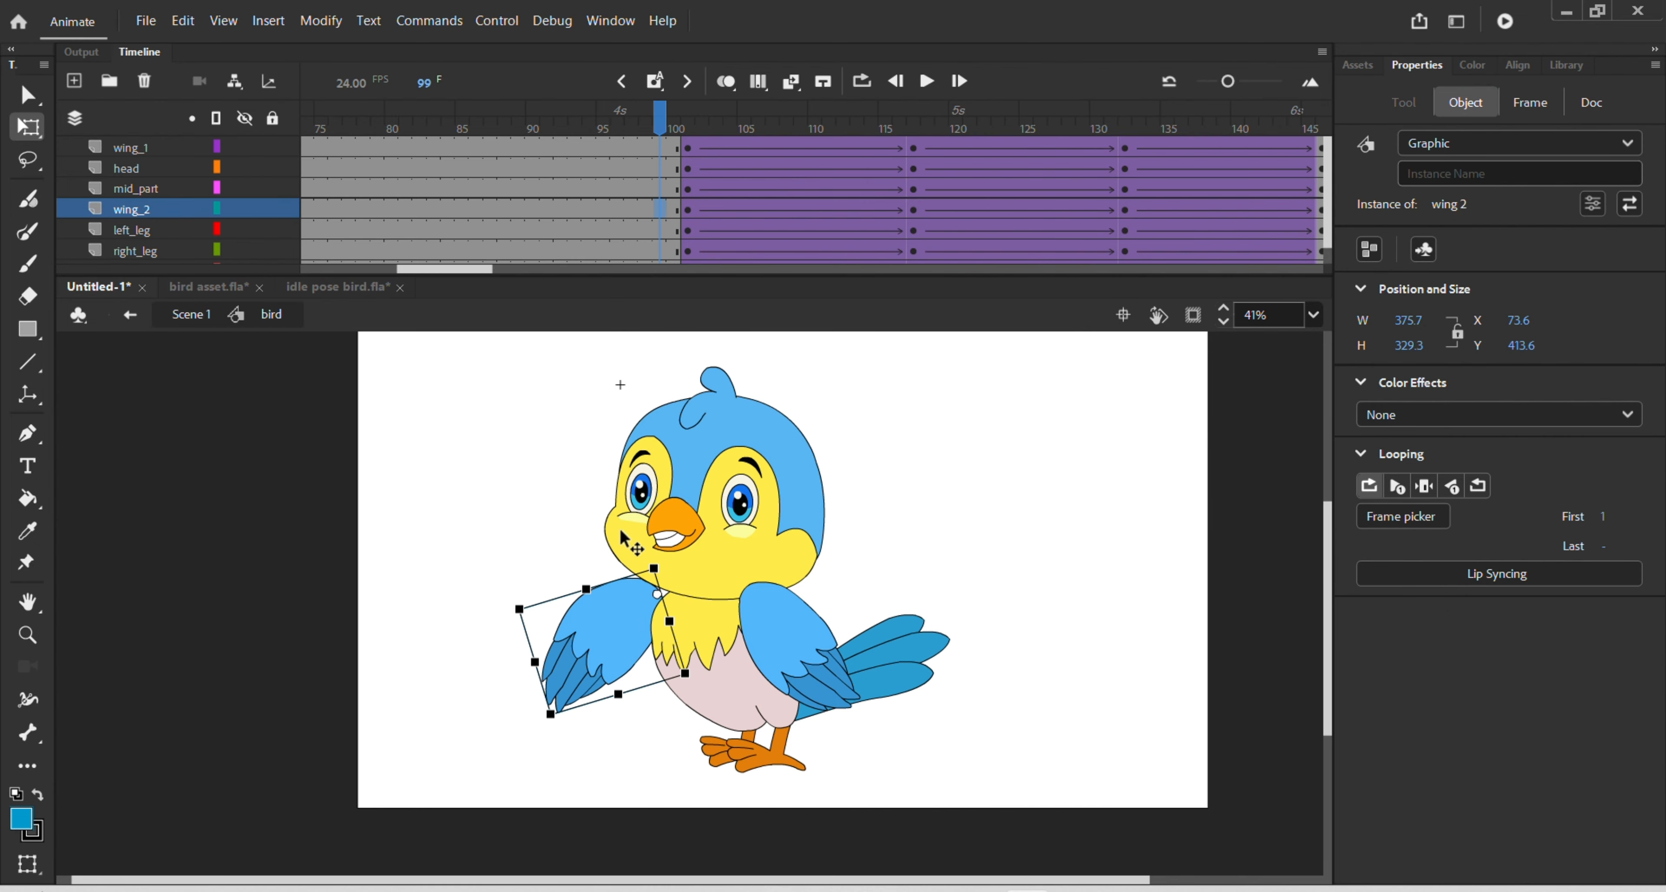
click(685, 211)
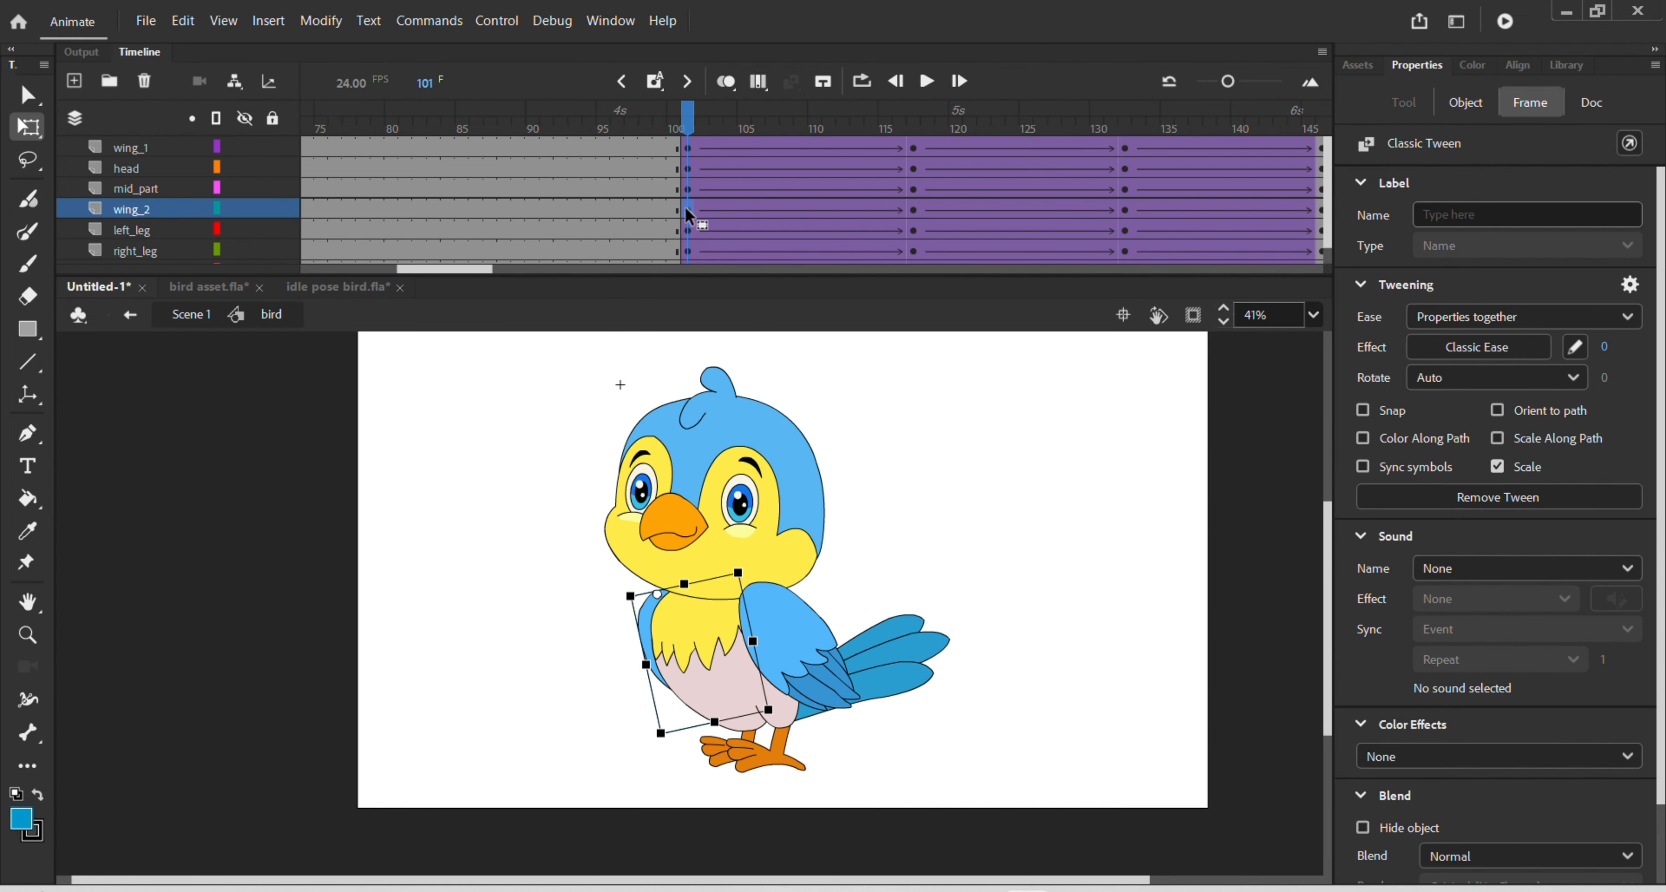
key(shift+F6)
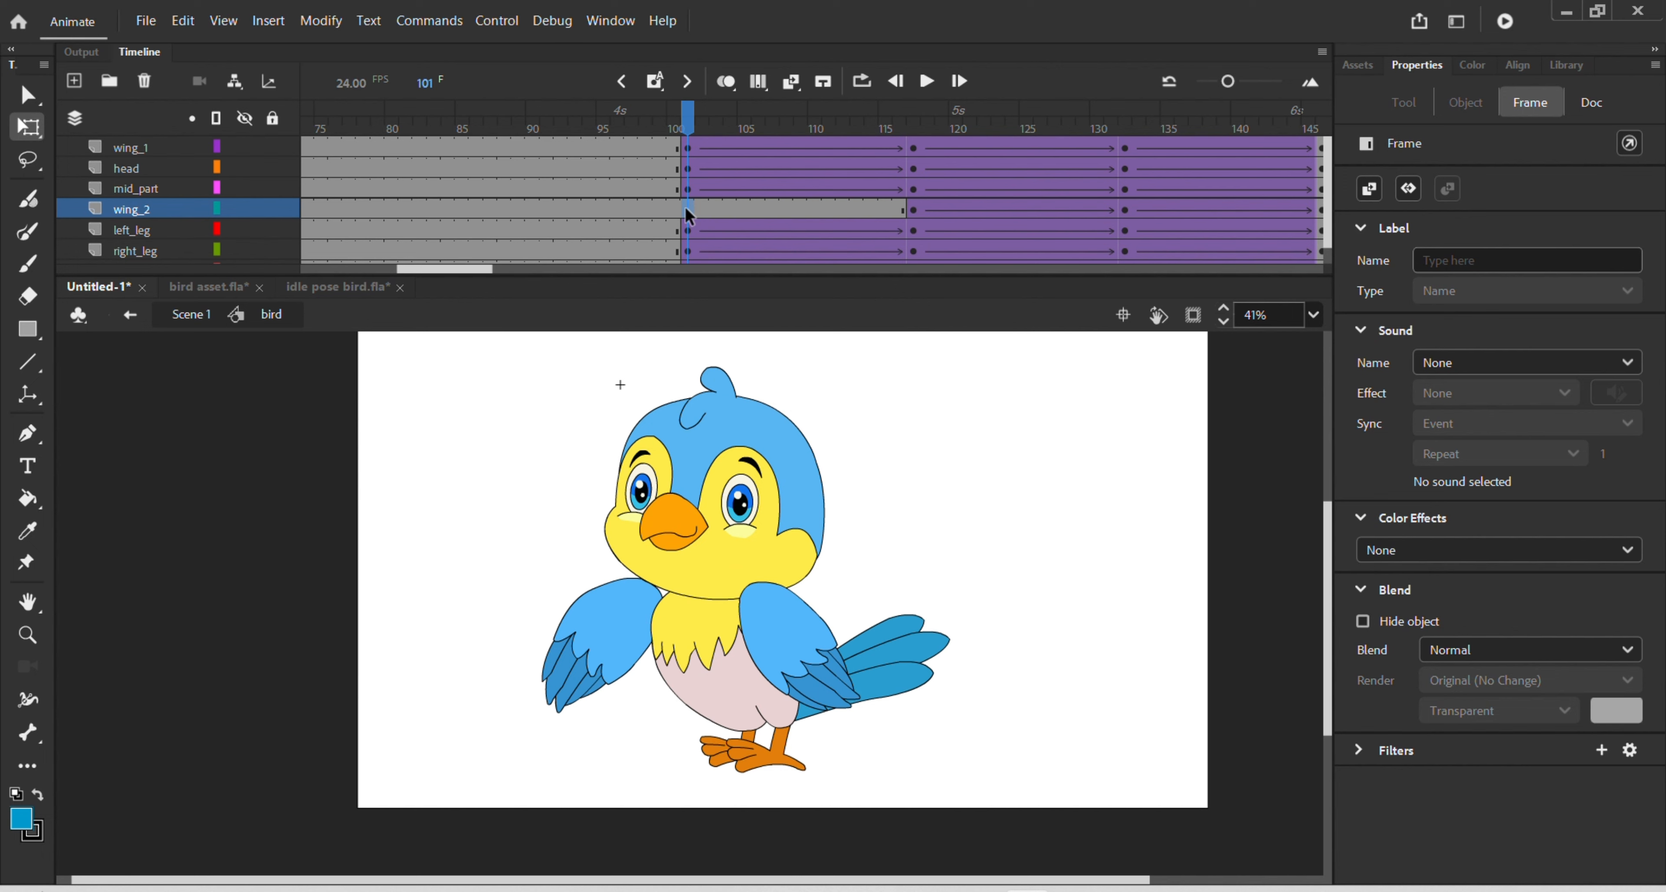
- Create a classic tween on the wing_2 layer between frames 101 and 117, and check its start by scrubbing back to frame 101
click(687, 211)
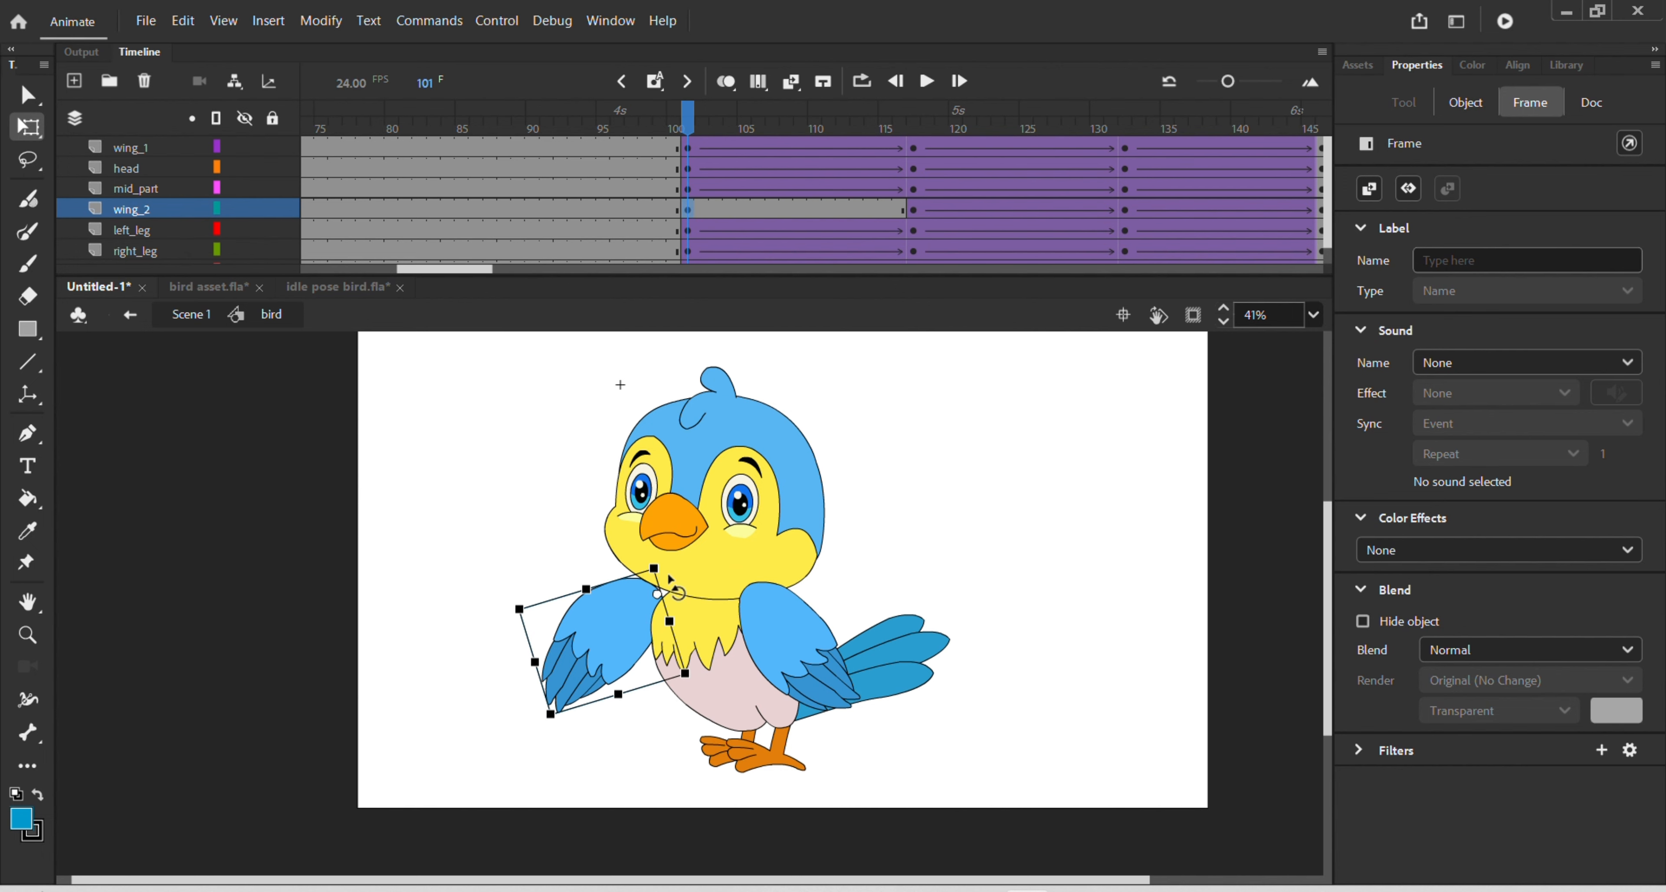
right_click(756, 215)
click(839, 242)
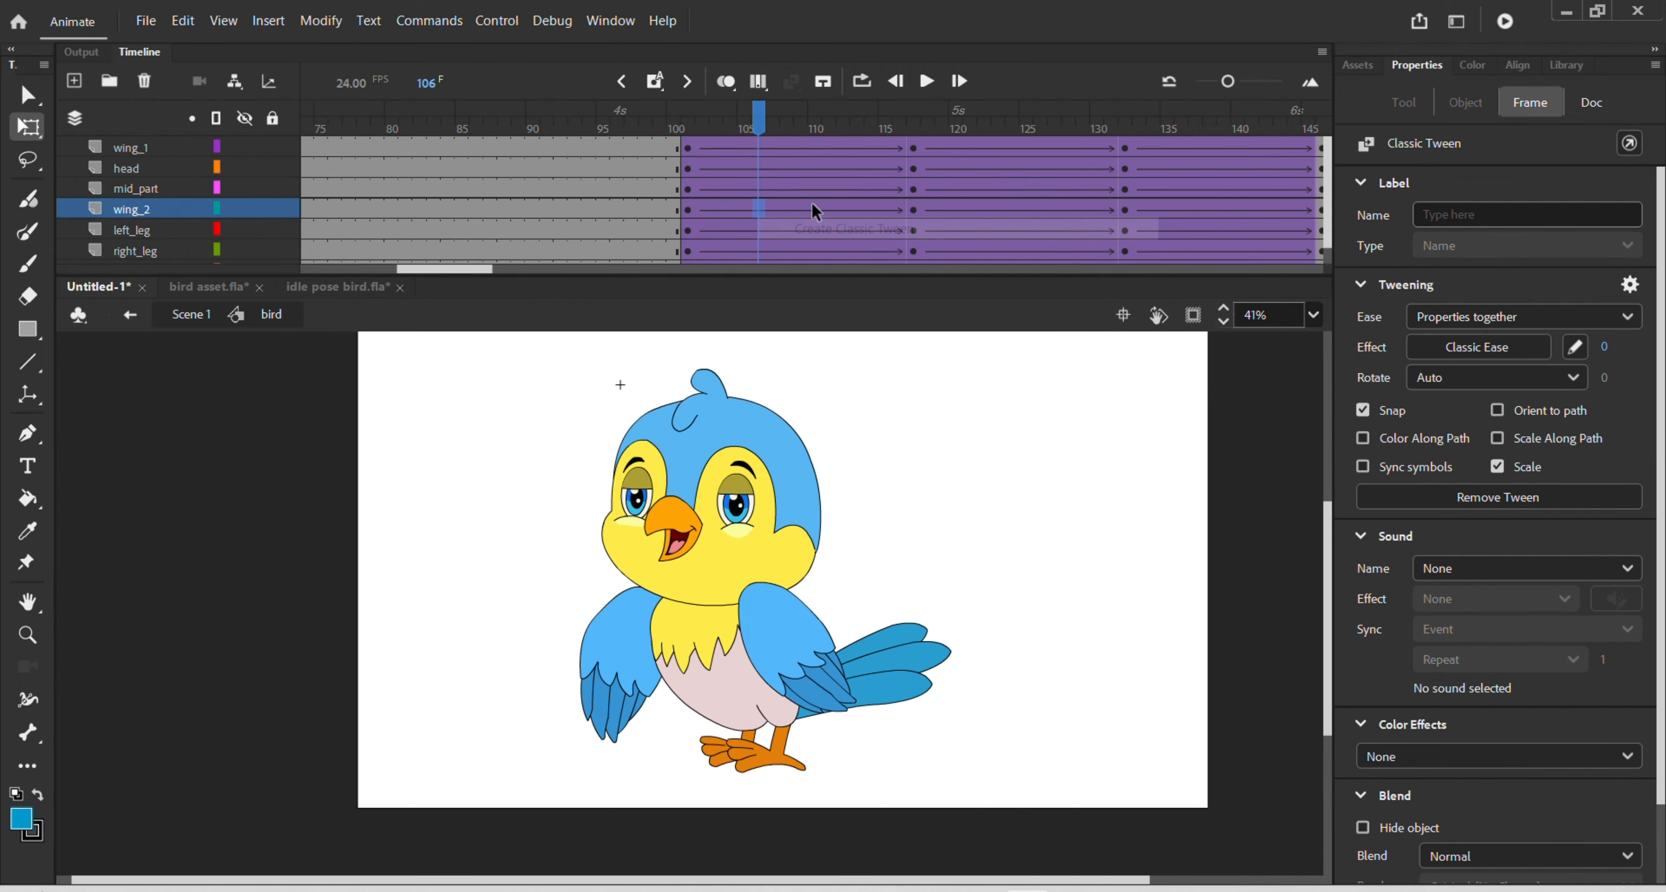
drag(760, 126, 684, 244)
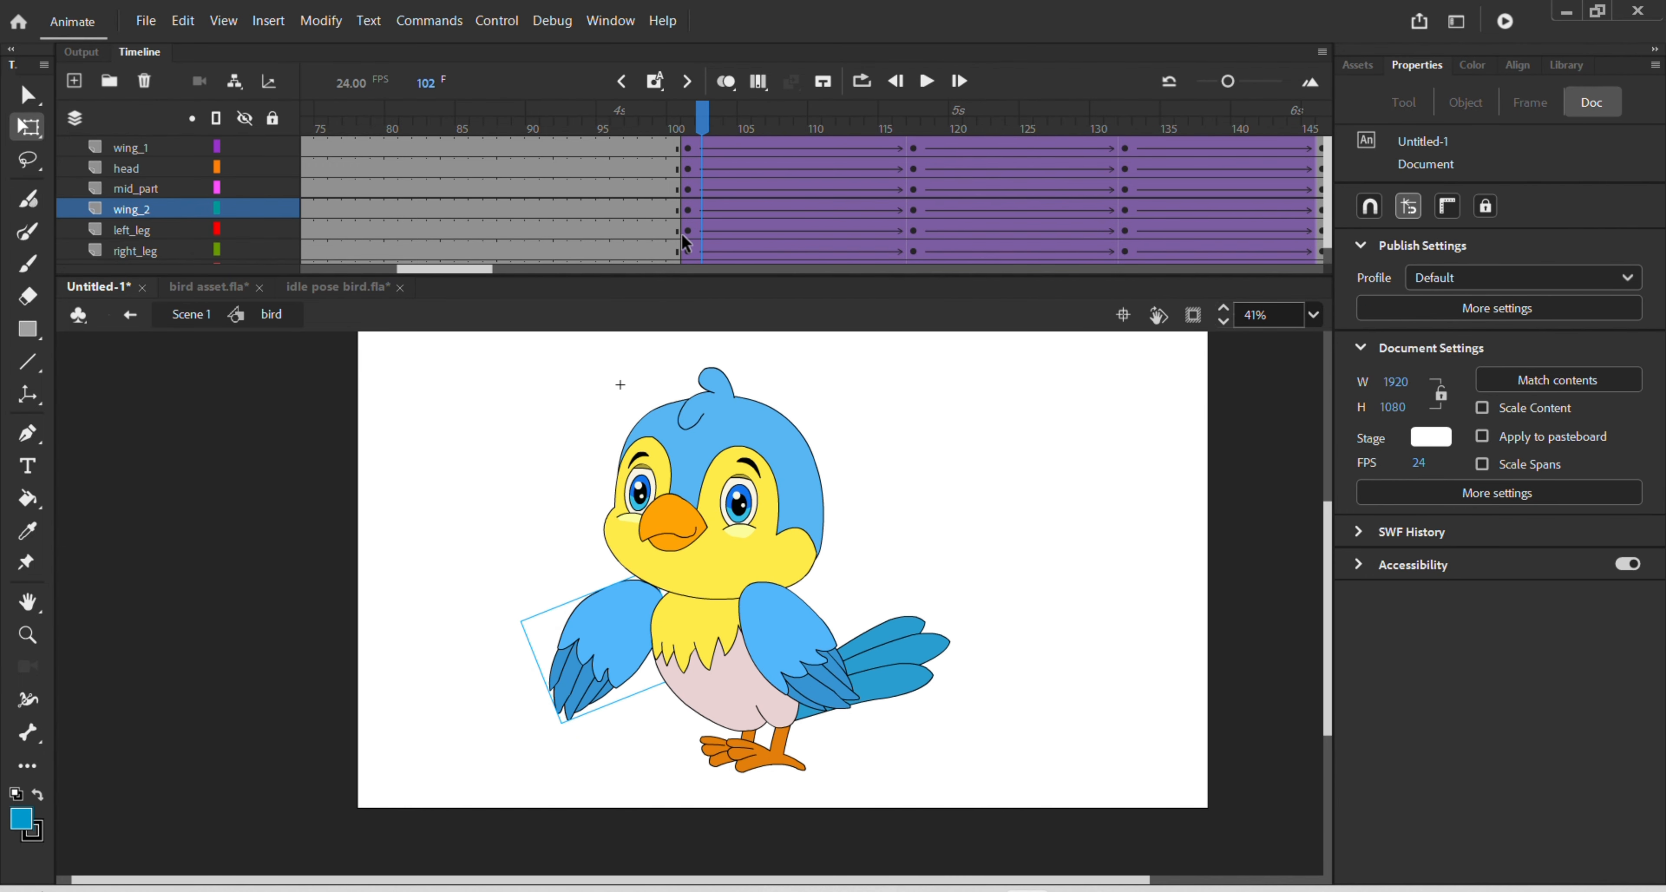
click(695, 210)
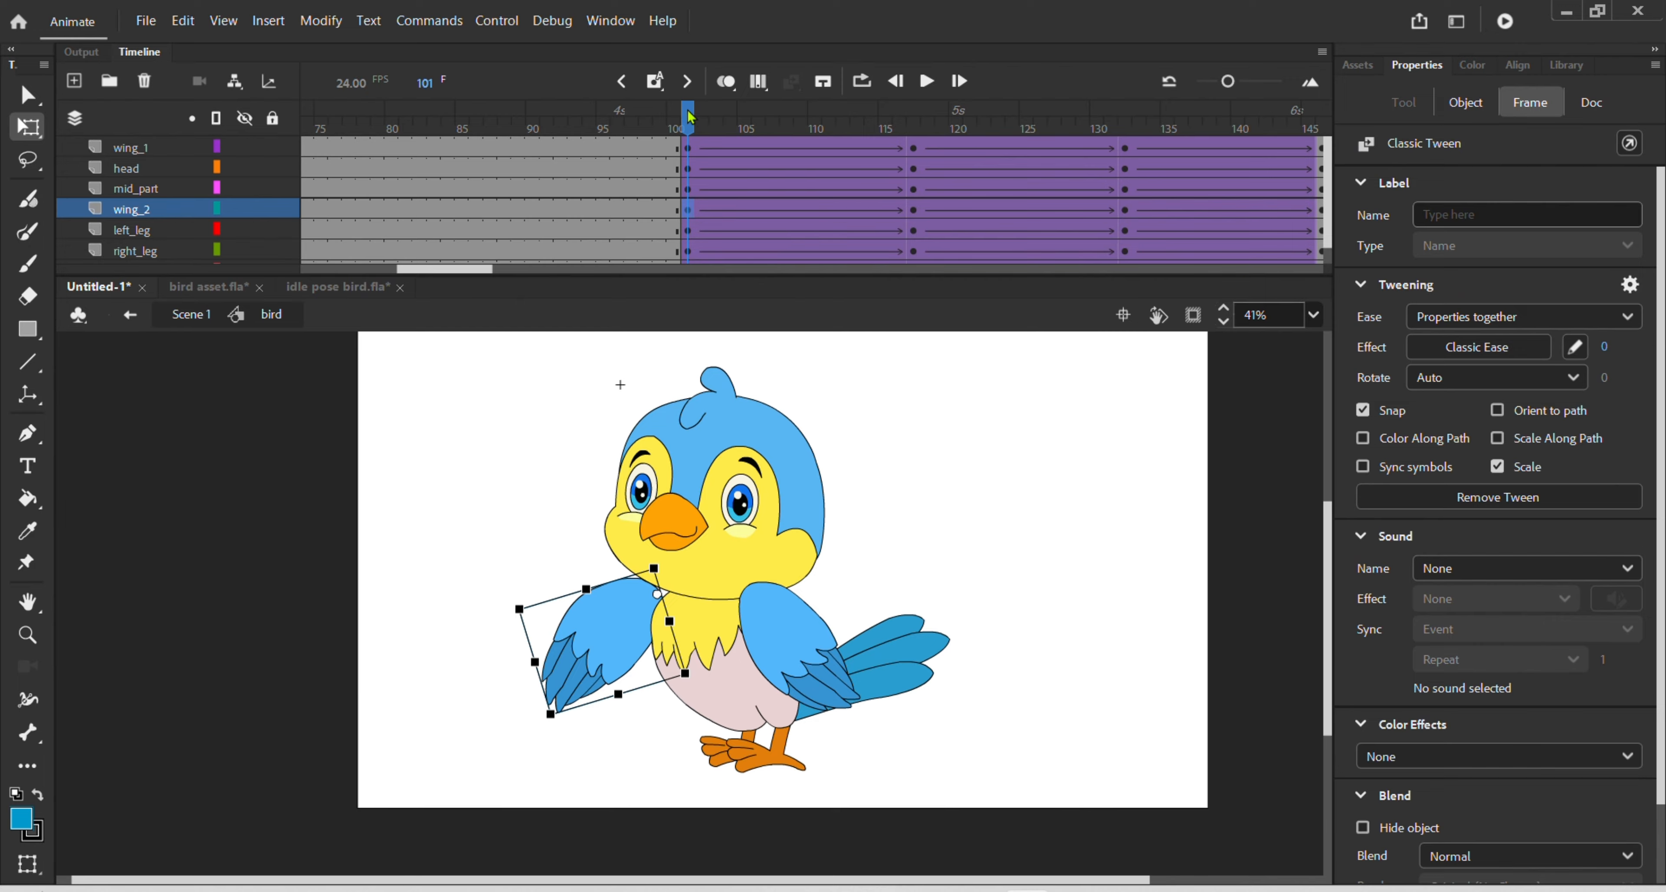
- Check the wing_2 pose at frame 117, and play the bird's timeline from frame 101 to review the wing's return
drag(689, 121, 911, 195)
click(913, 214)
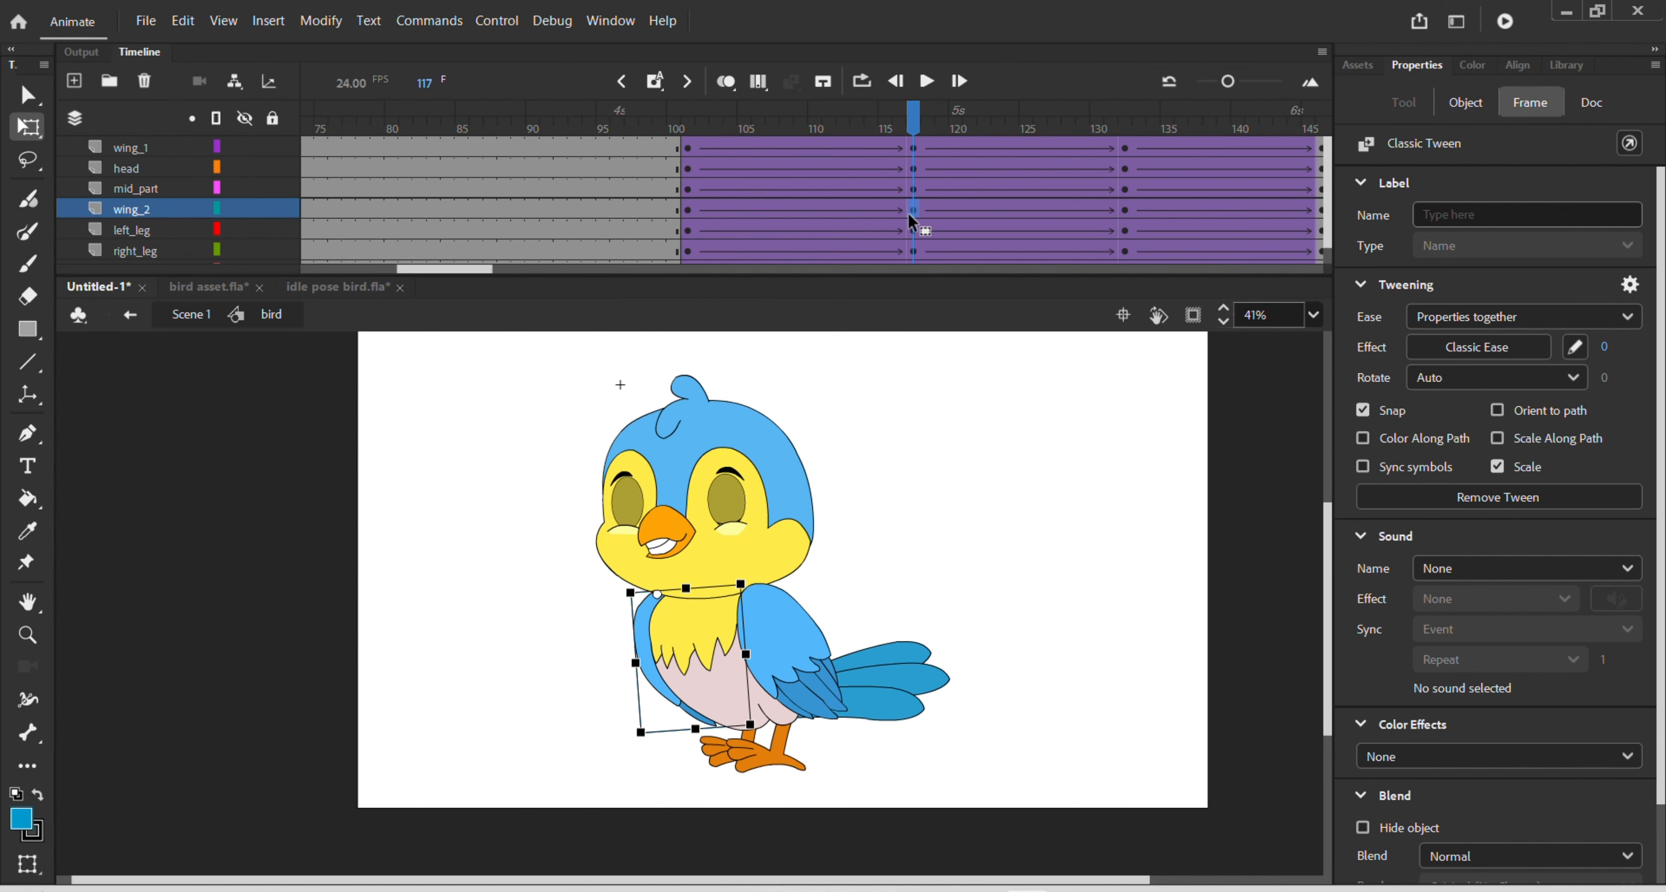
drag(695, 755, 600, 663)
drag(913, 121, 691, 204)
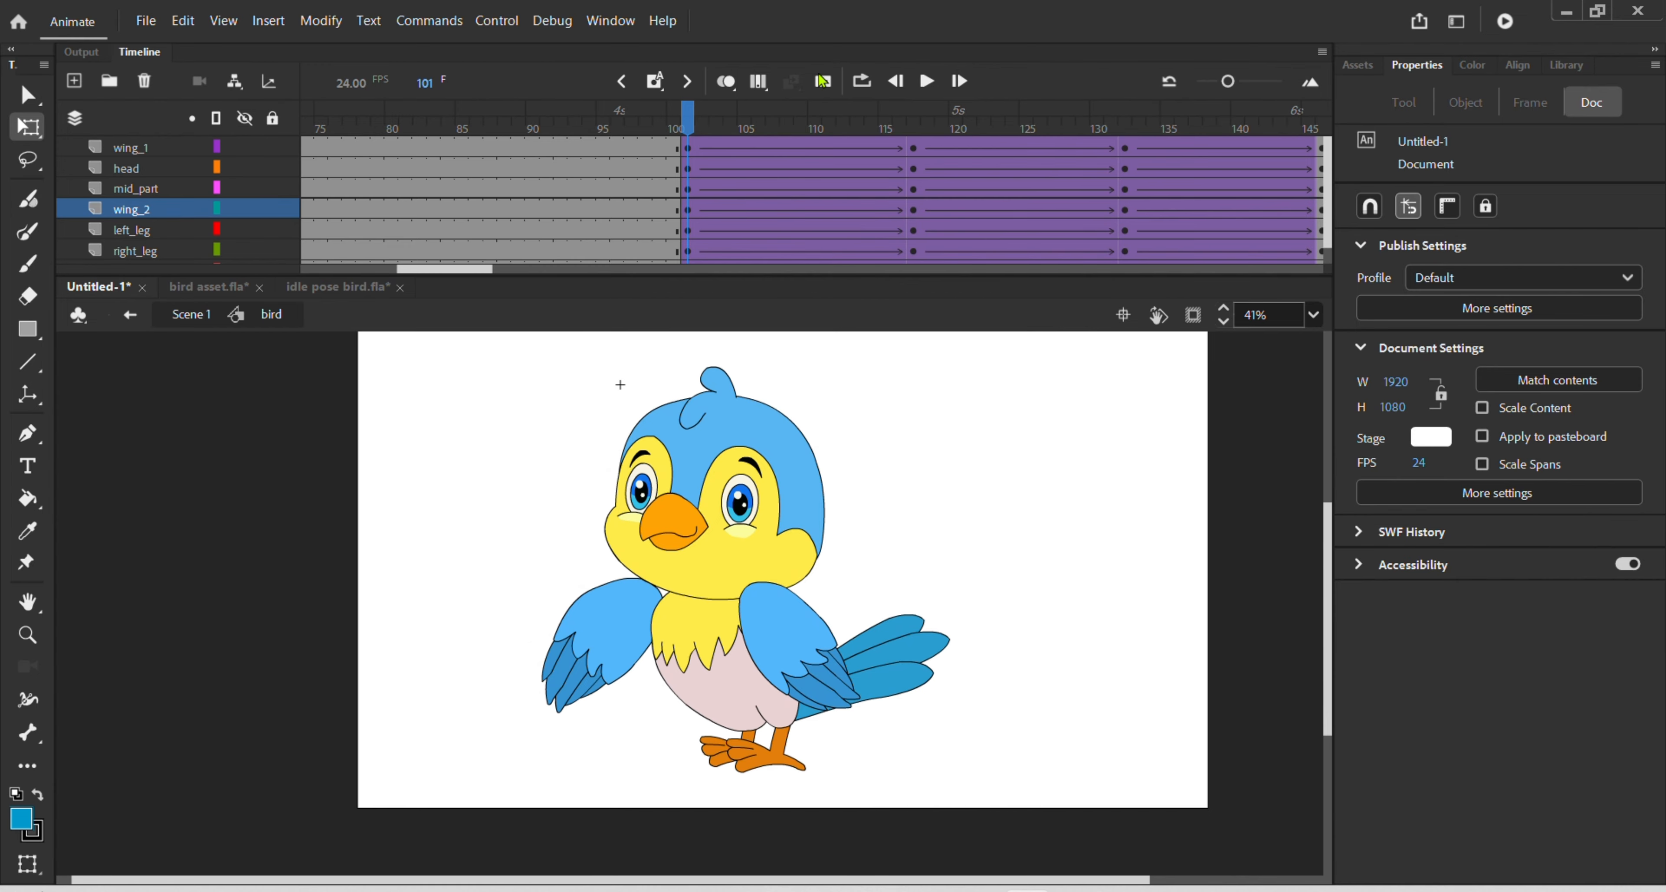
click(925, 81)
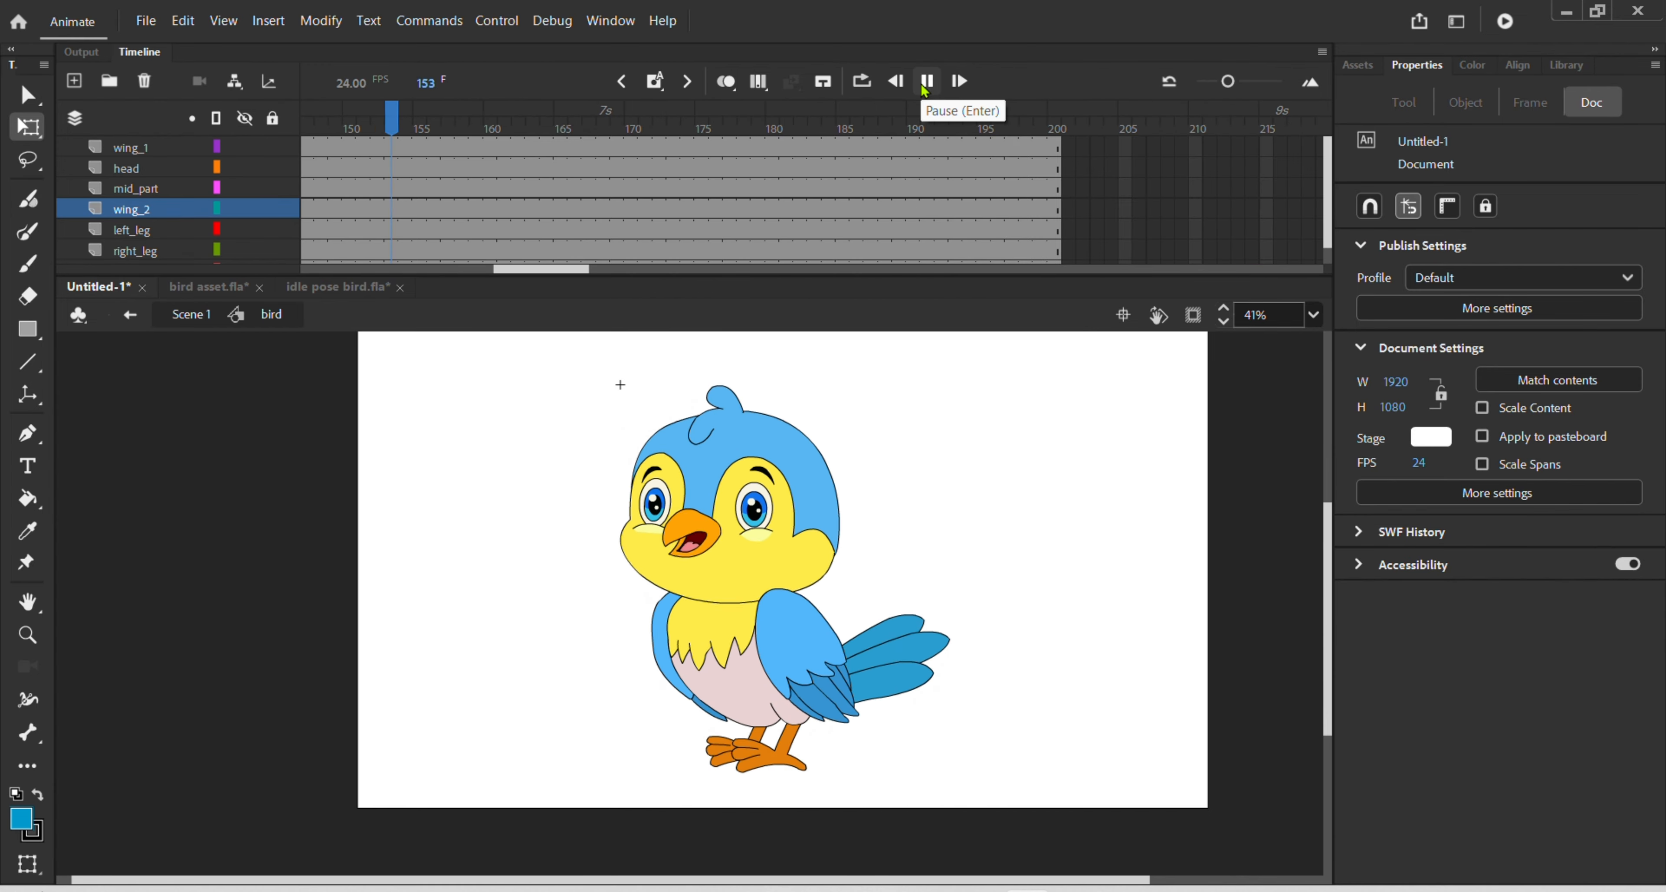
click(926, 81)
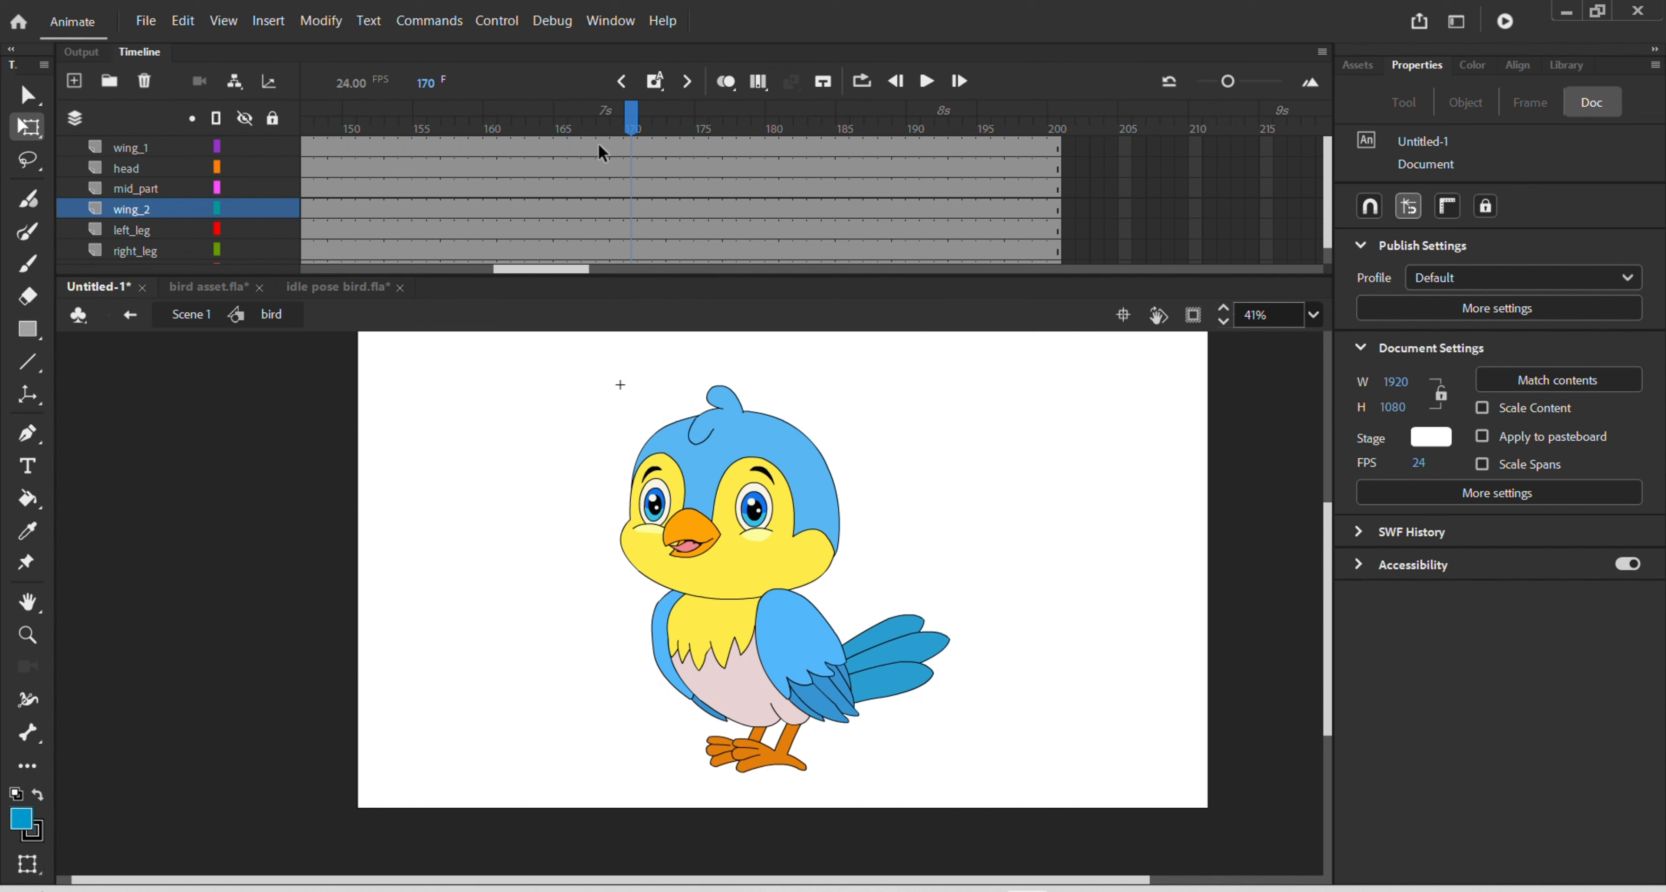
- Play the bird's animation from frame 1 to review the complete wing gesture, and return to frame 1
drag(575, 274, 378, 278)
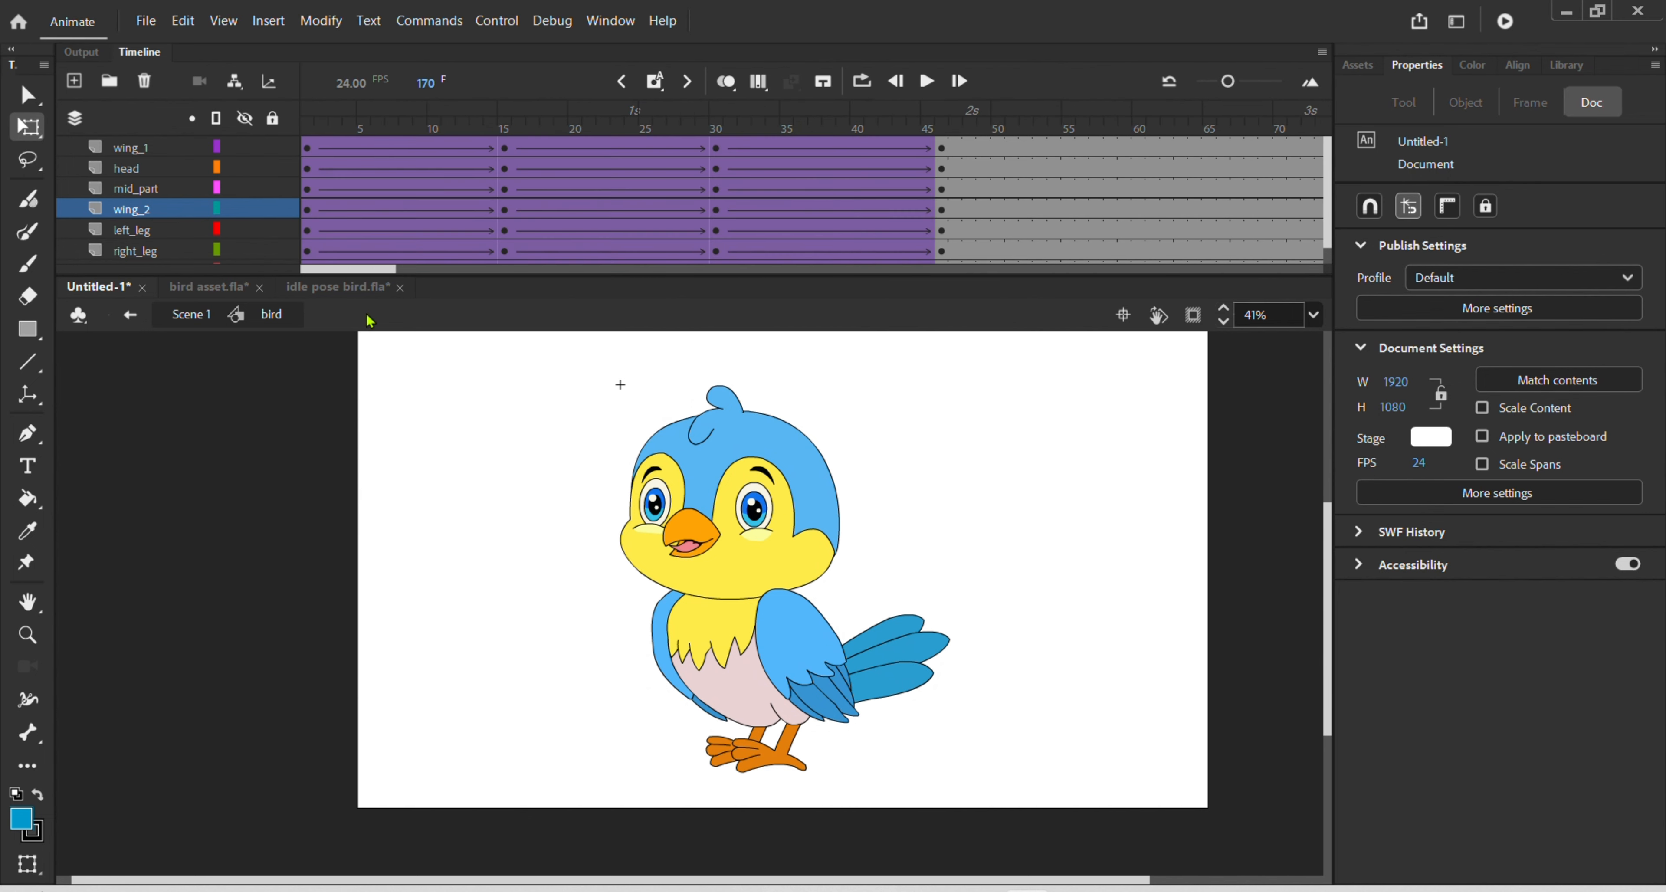
click(305, 129)
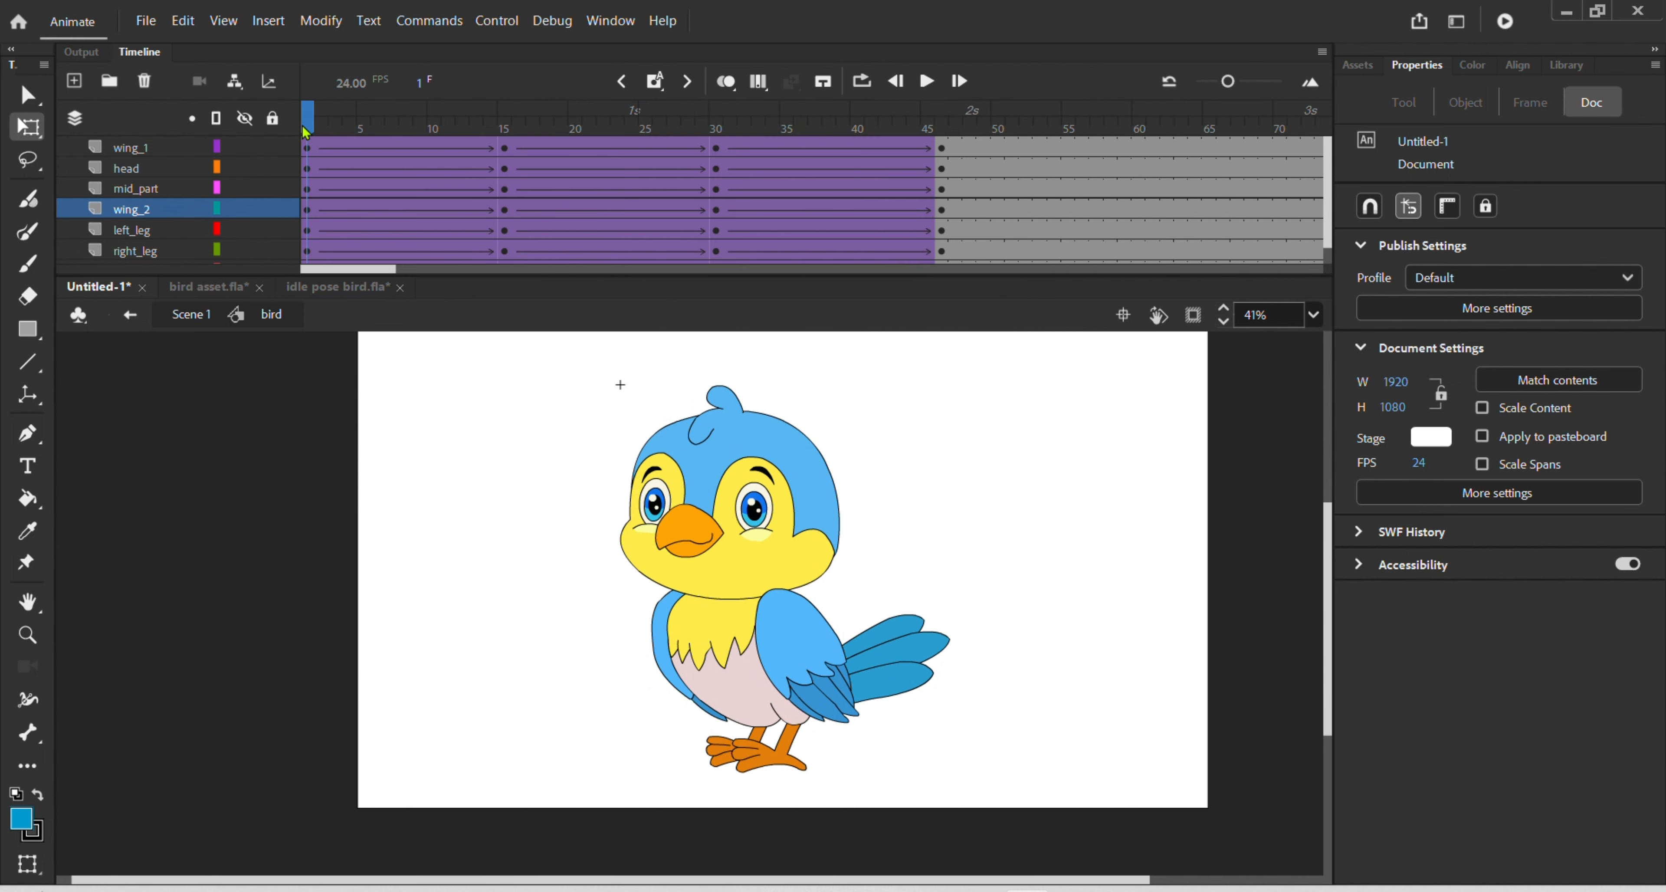
click(926, 89)
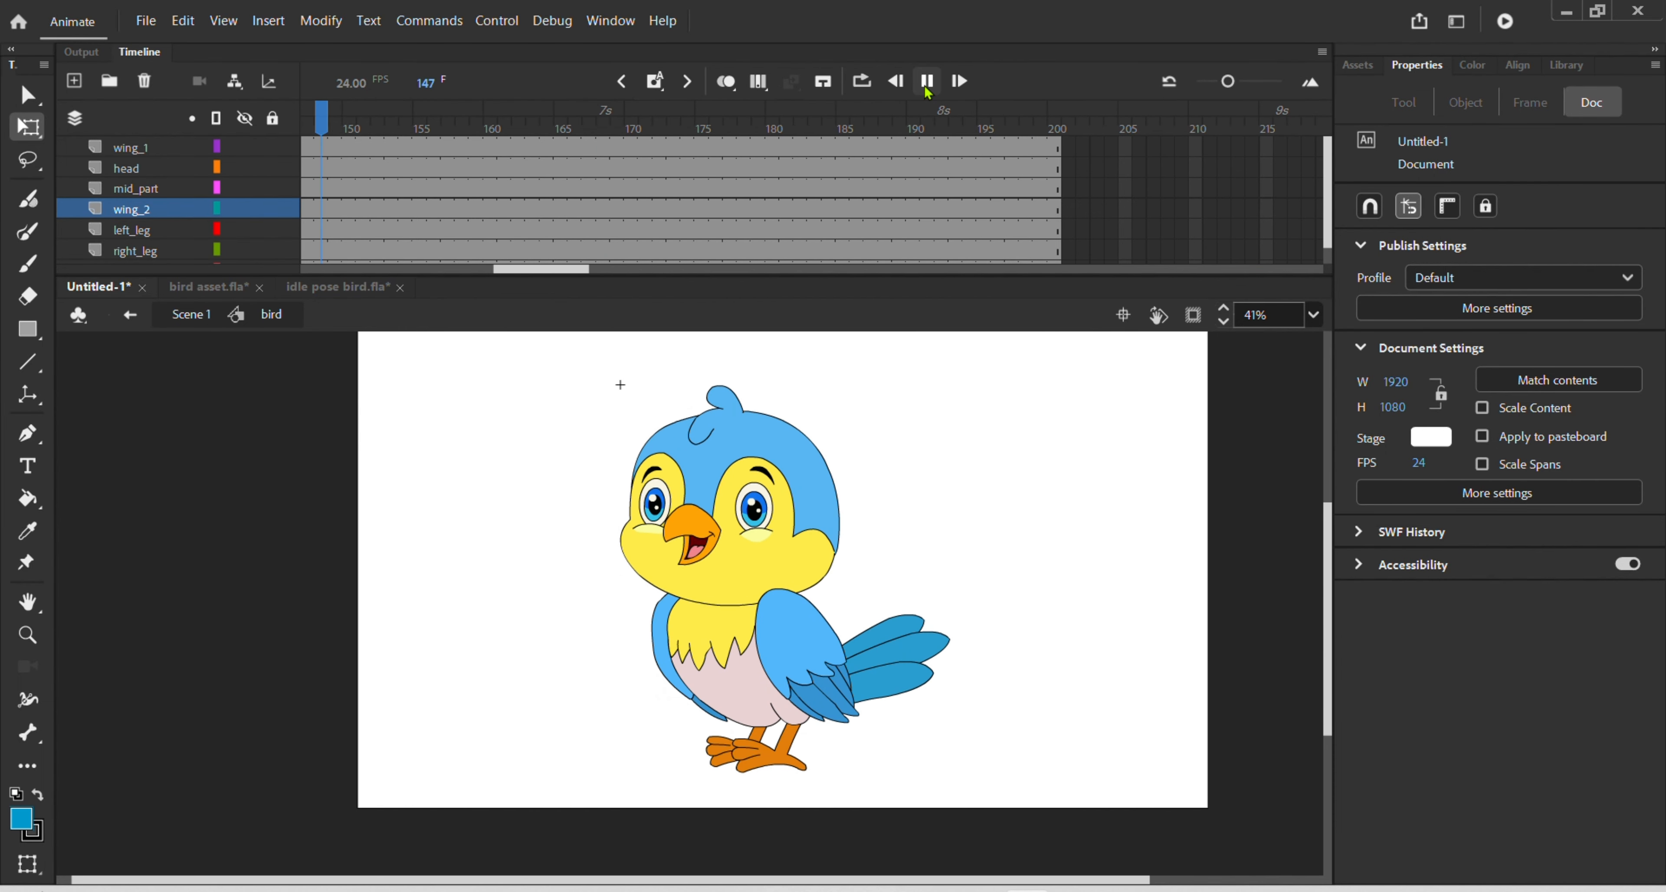
click(928, 91)
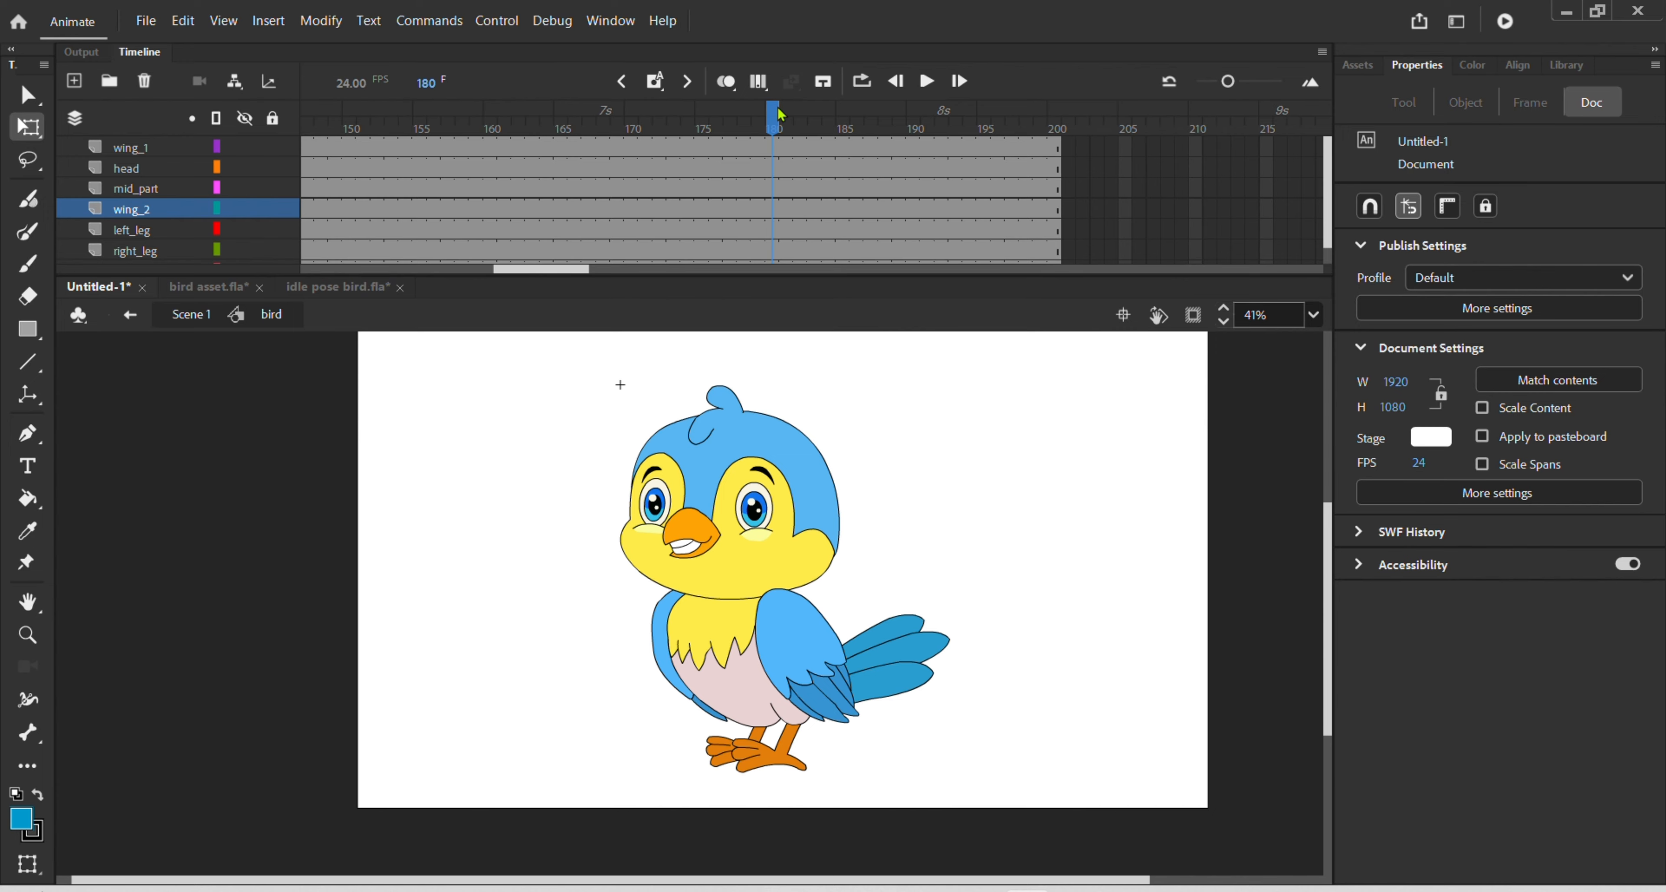
drag(779, 110, 211, 223)
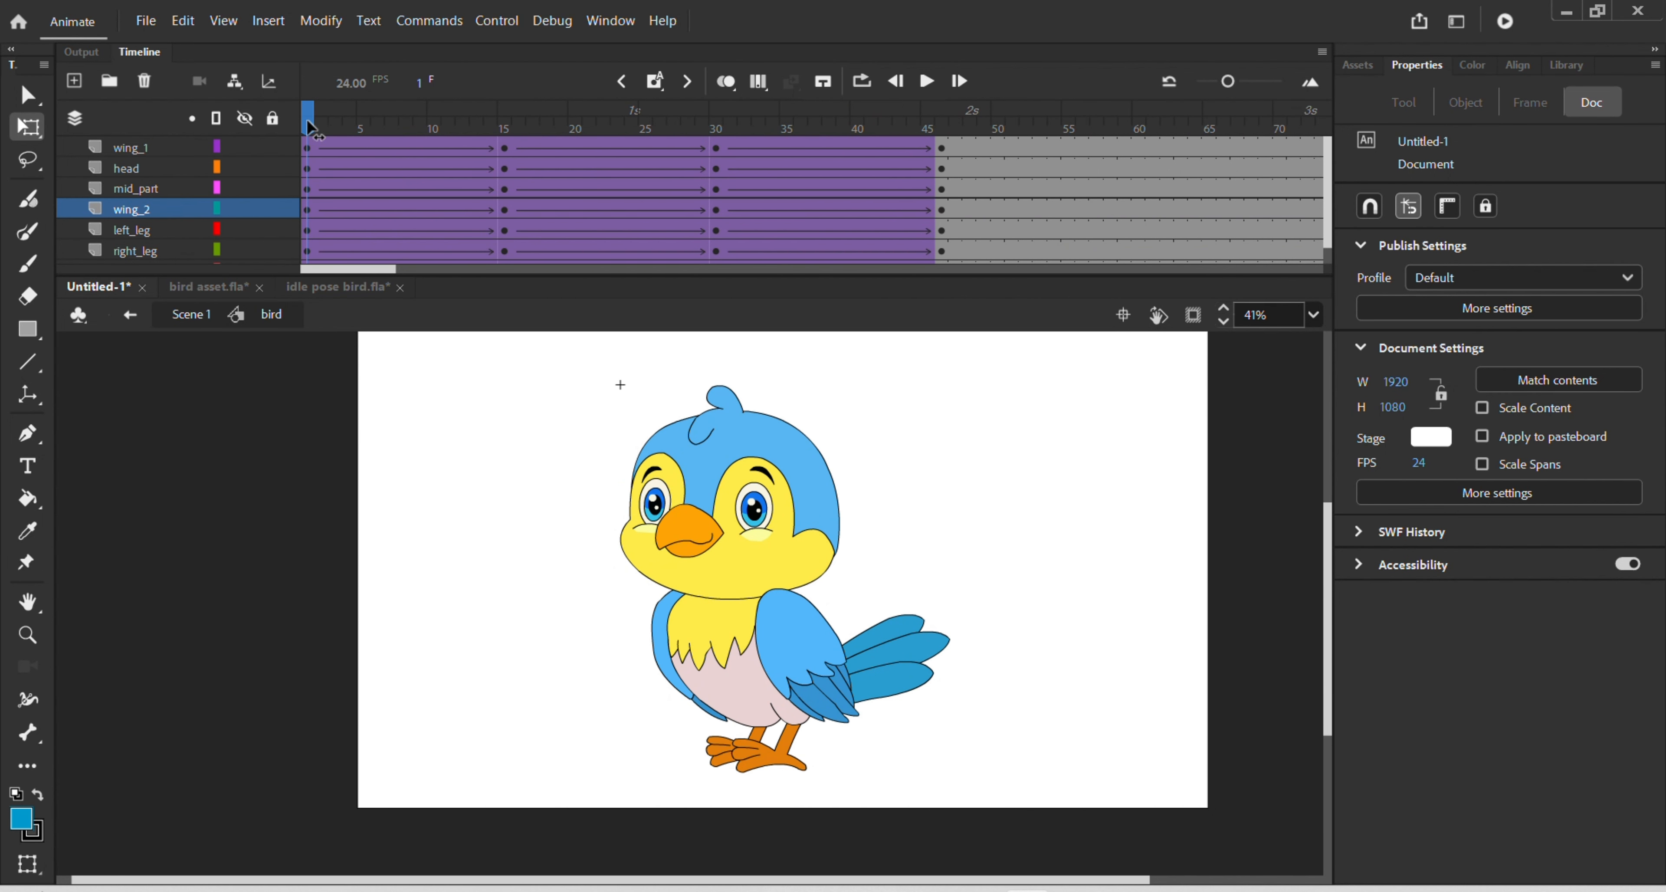
- Try flipping the wing_2 instance horizontally at frame 30, and undo the flip
drag(309, 128, 715, 209)
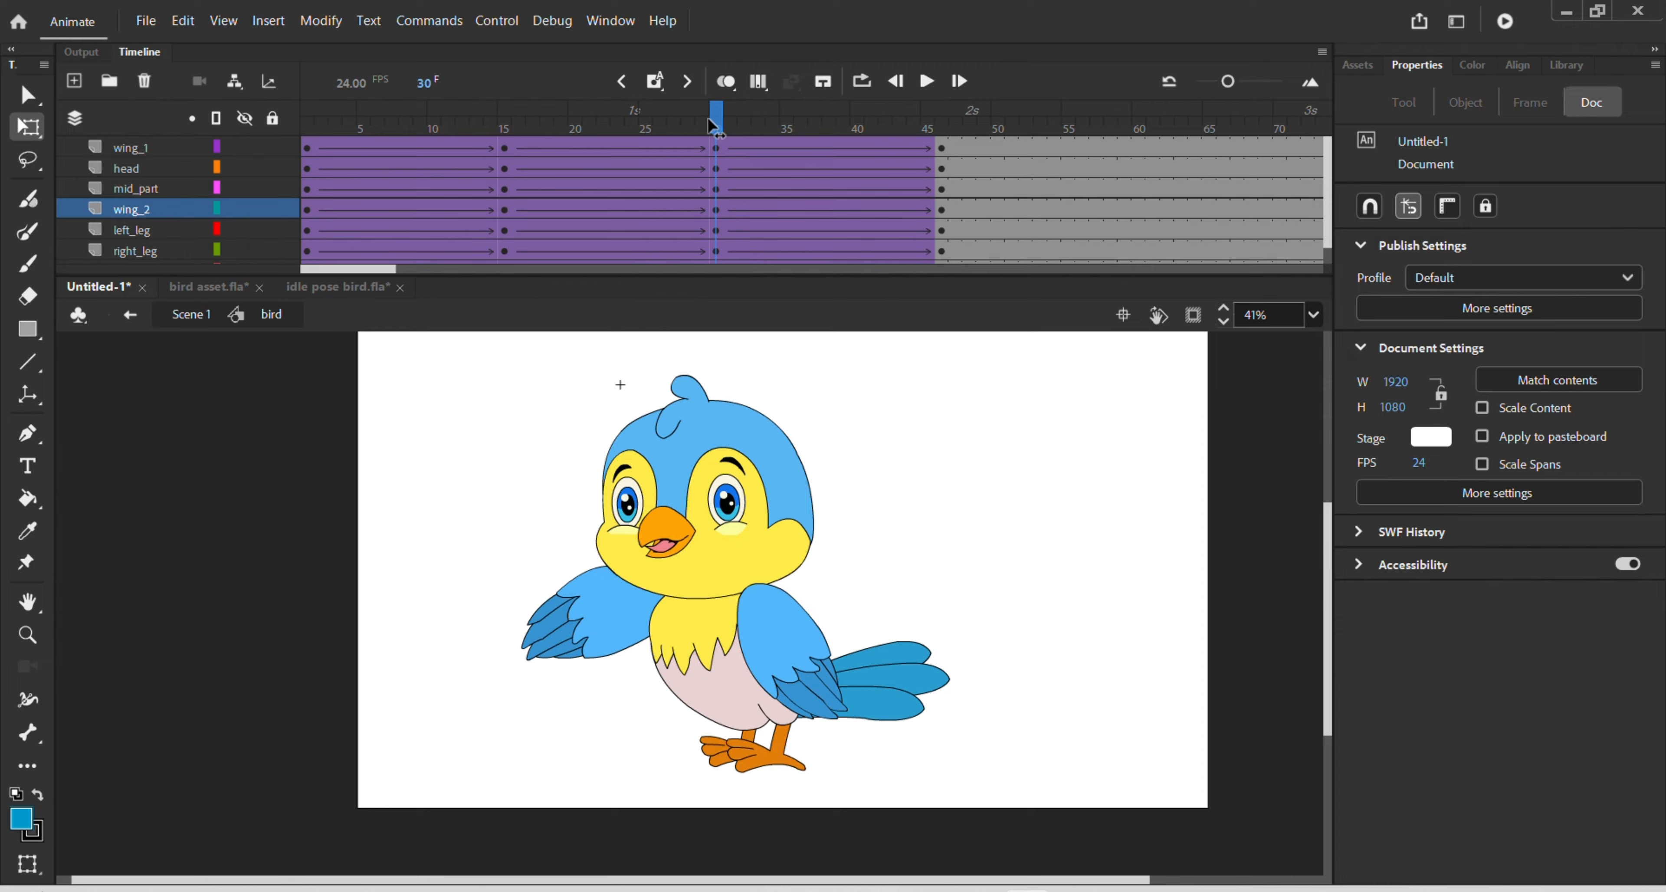
drag(714, 116, 715, 186)
click(619, 603)
right_click(620, 604)
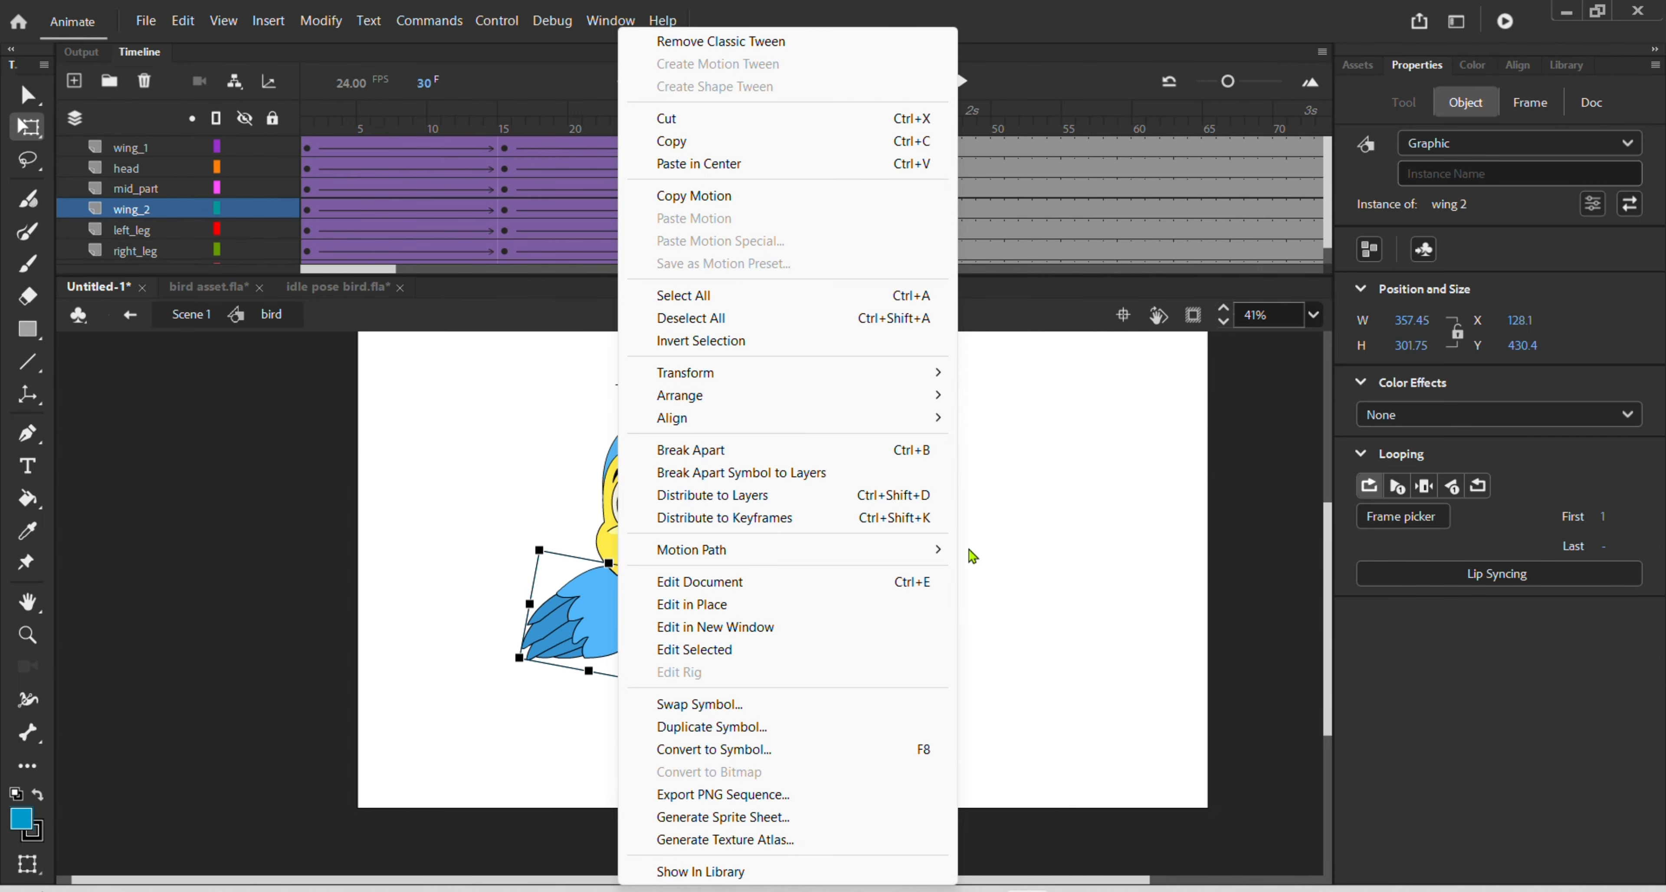
mouse_move(936, 375)
click(1072, 598)
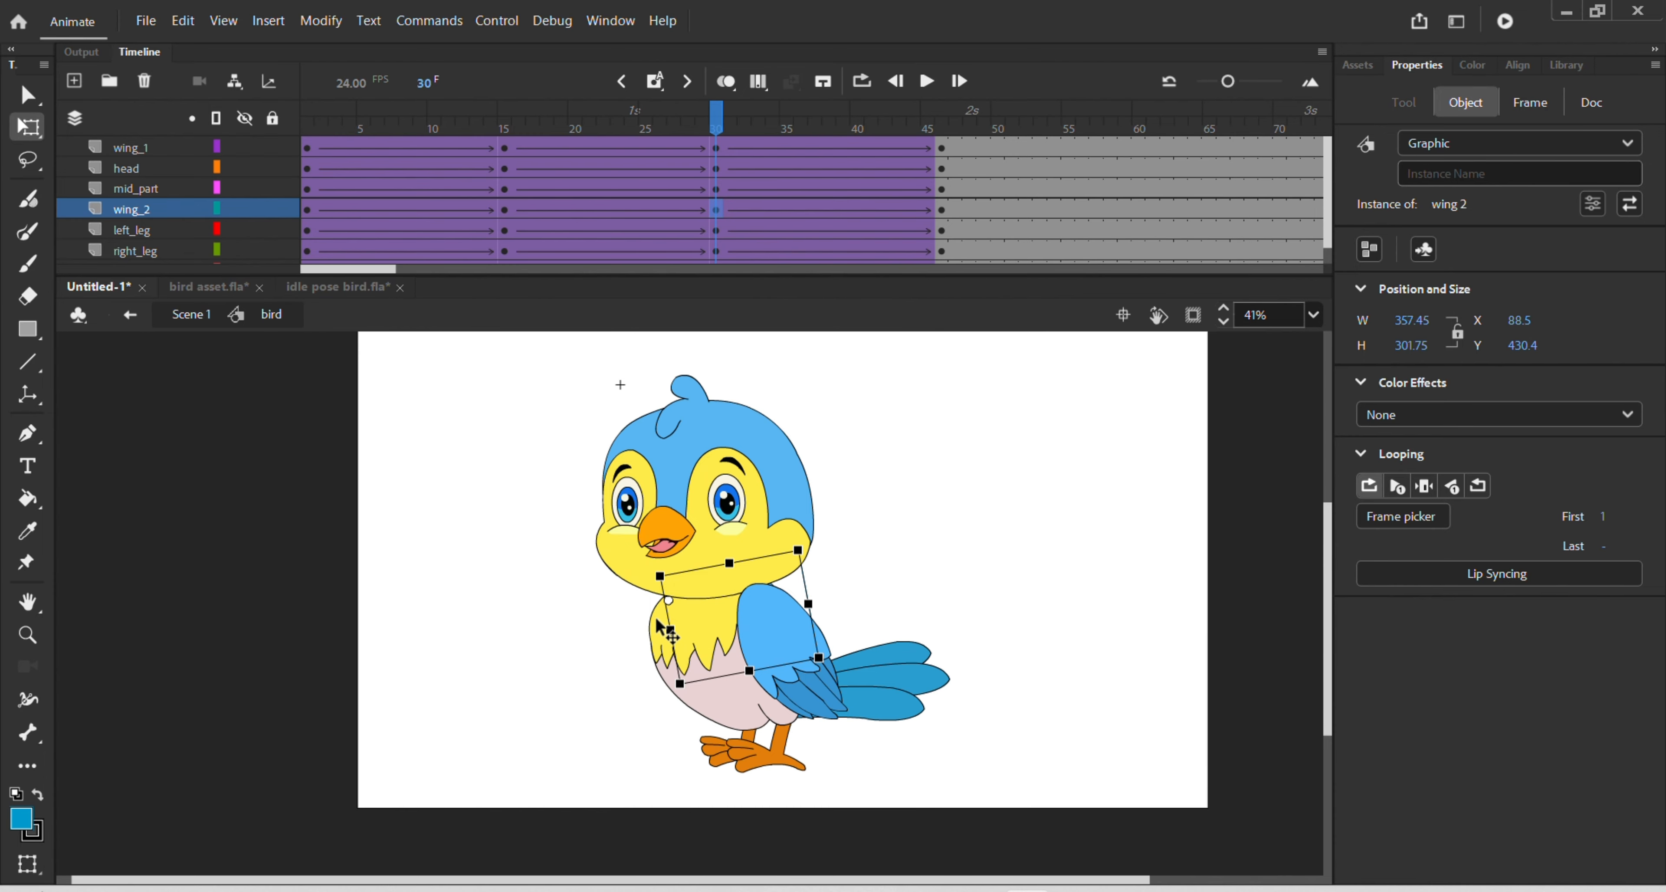
key(ctrl+z)
- Flip the wing_2 instance vertically at frame 30, and scrub back through the tweens to check its motion
right_click(619, 637)
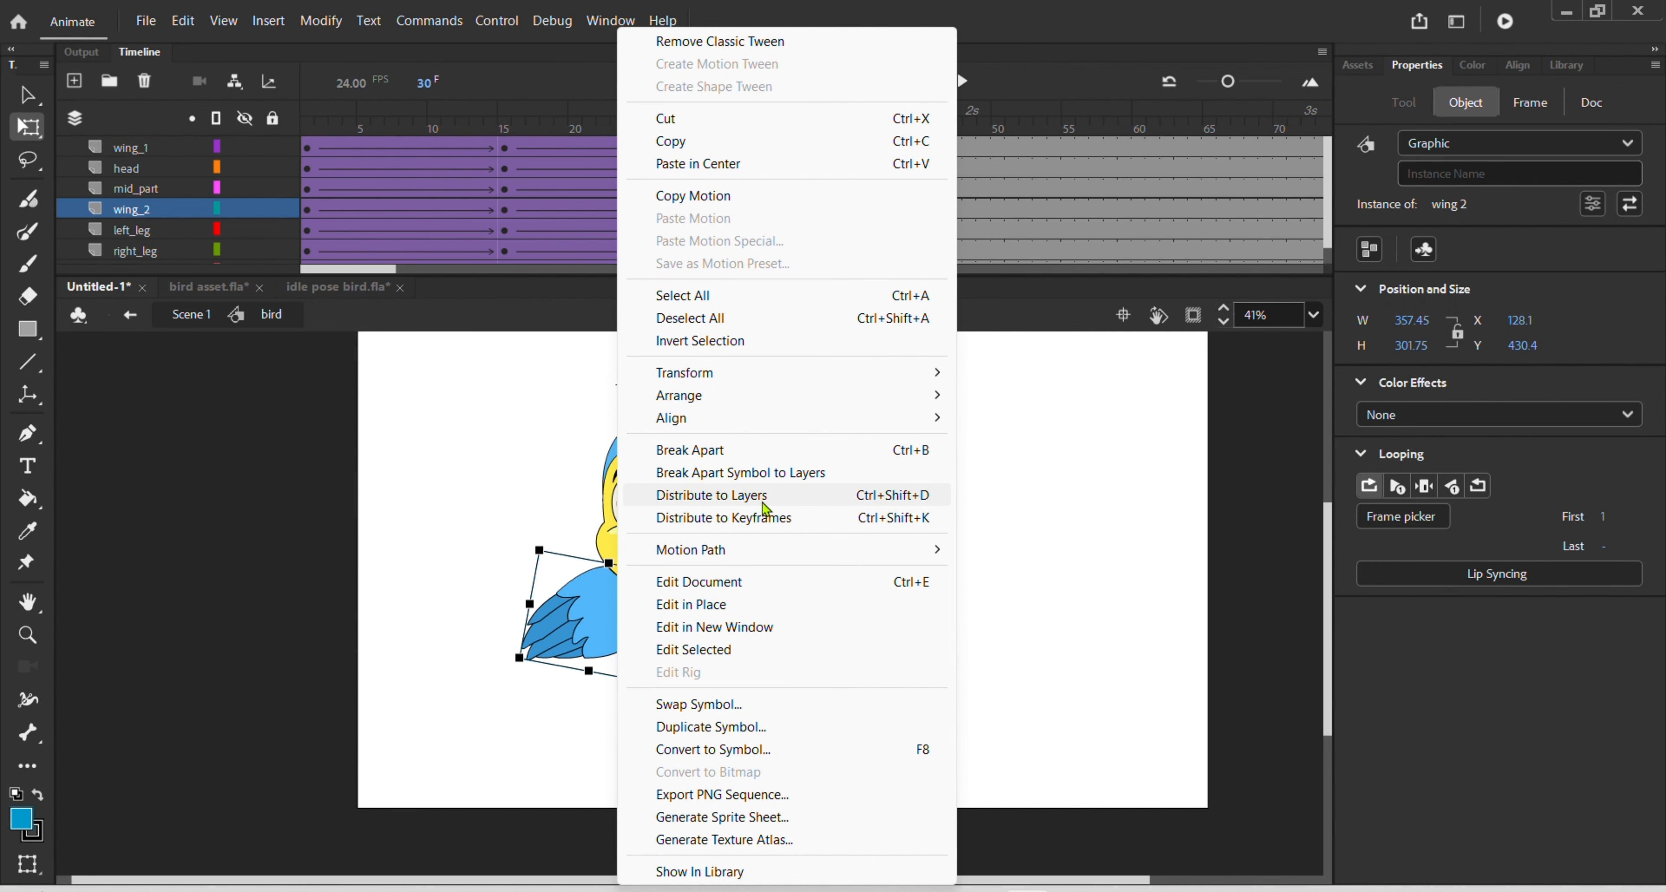
mouse_move(784, 379)
click(1022, 572)
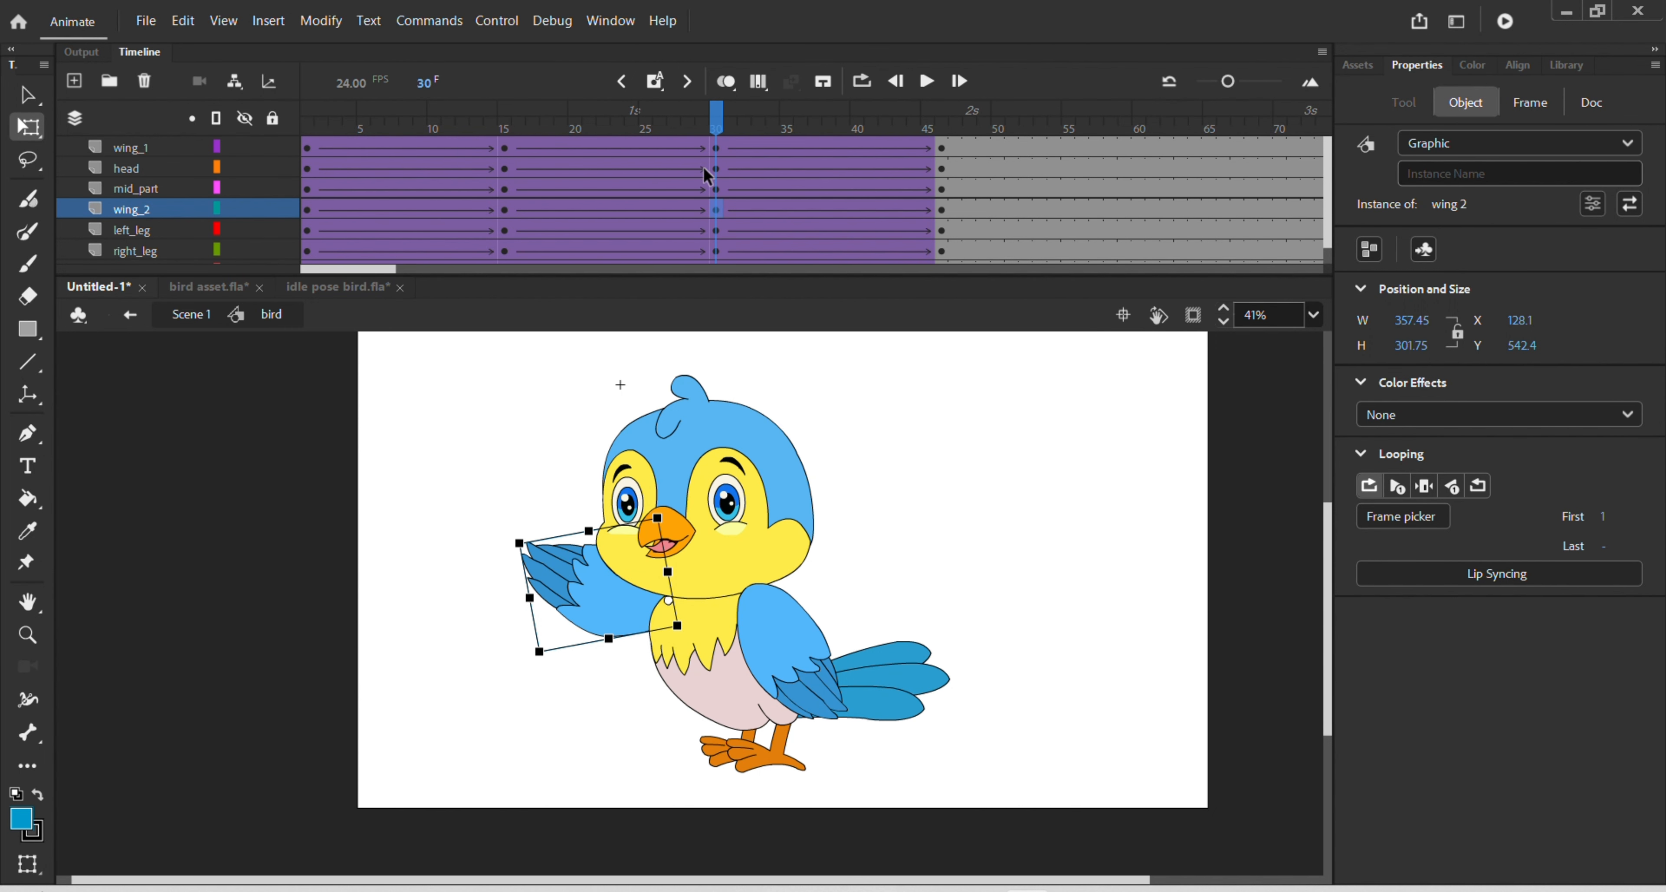
drag(719, 125, 705, 292)
click(719, 123)
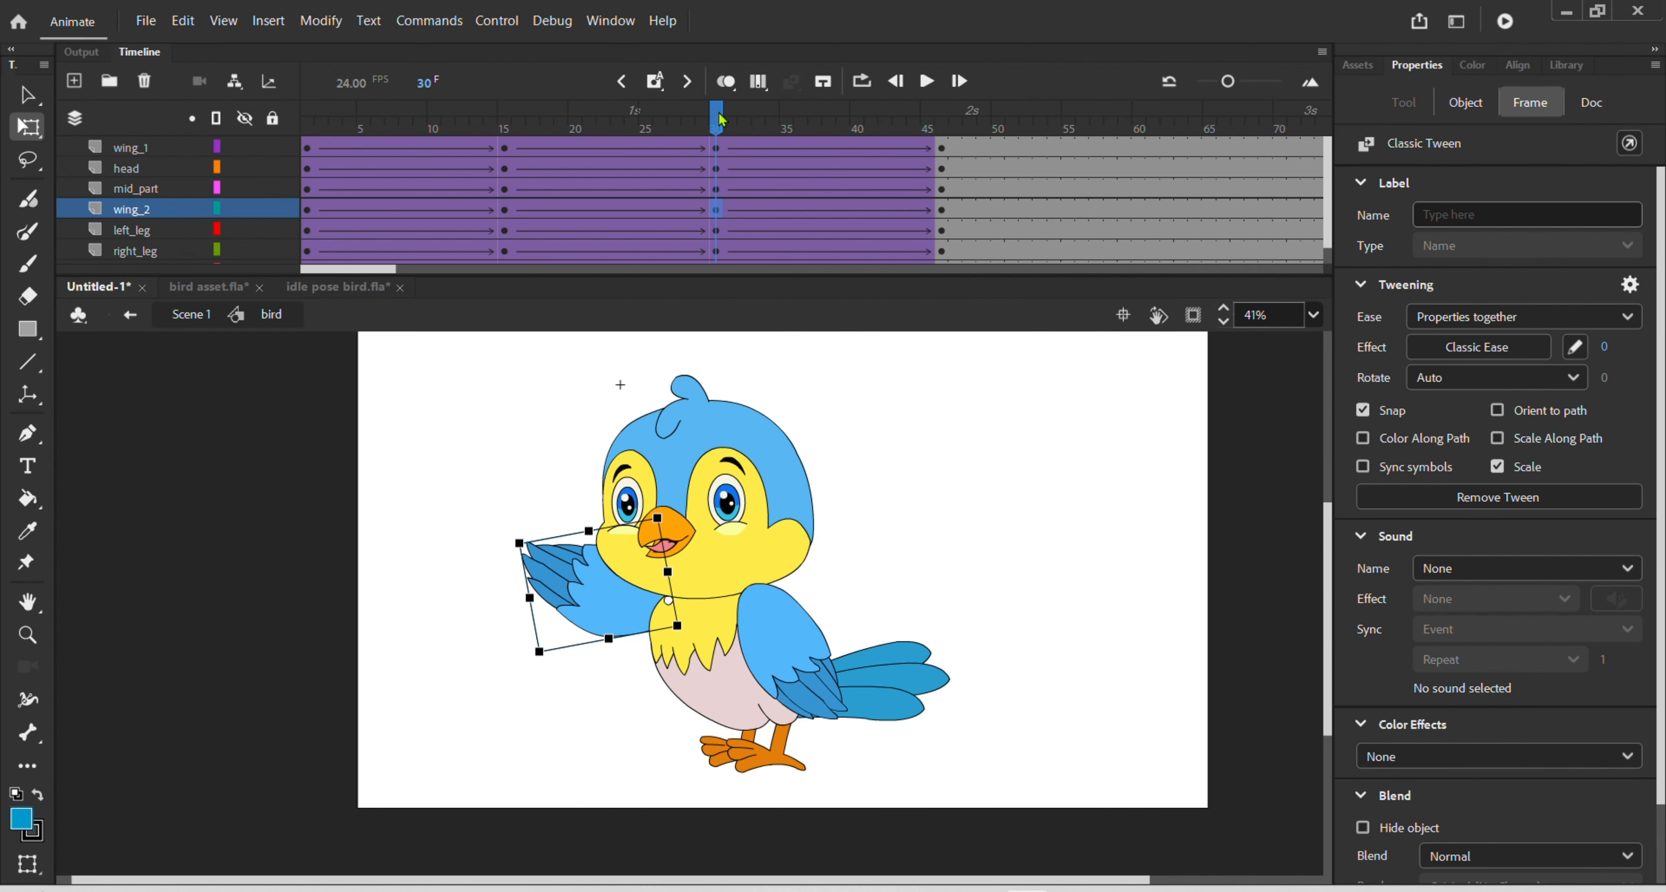
drag(713, 127, 323, 150)
click(503, 136)
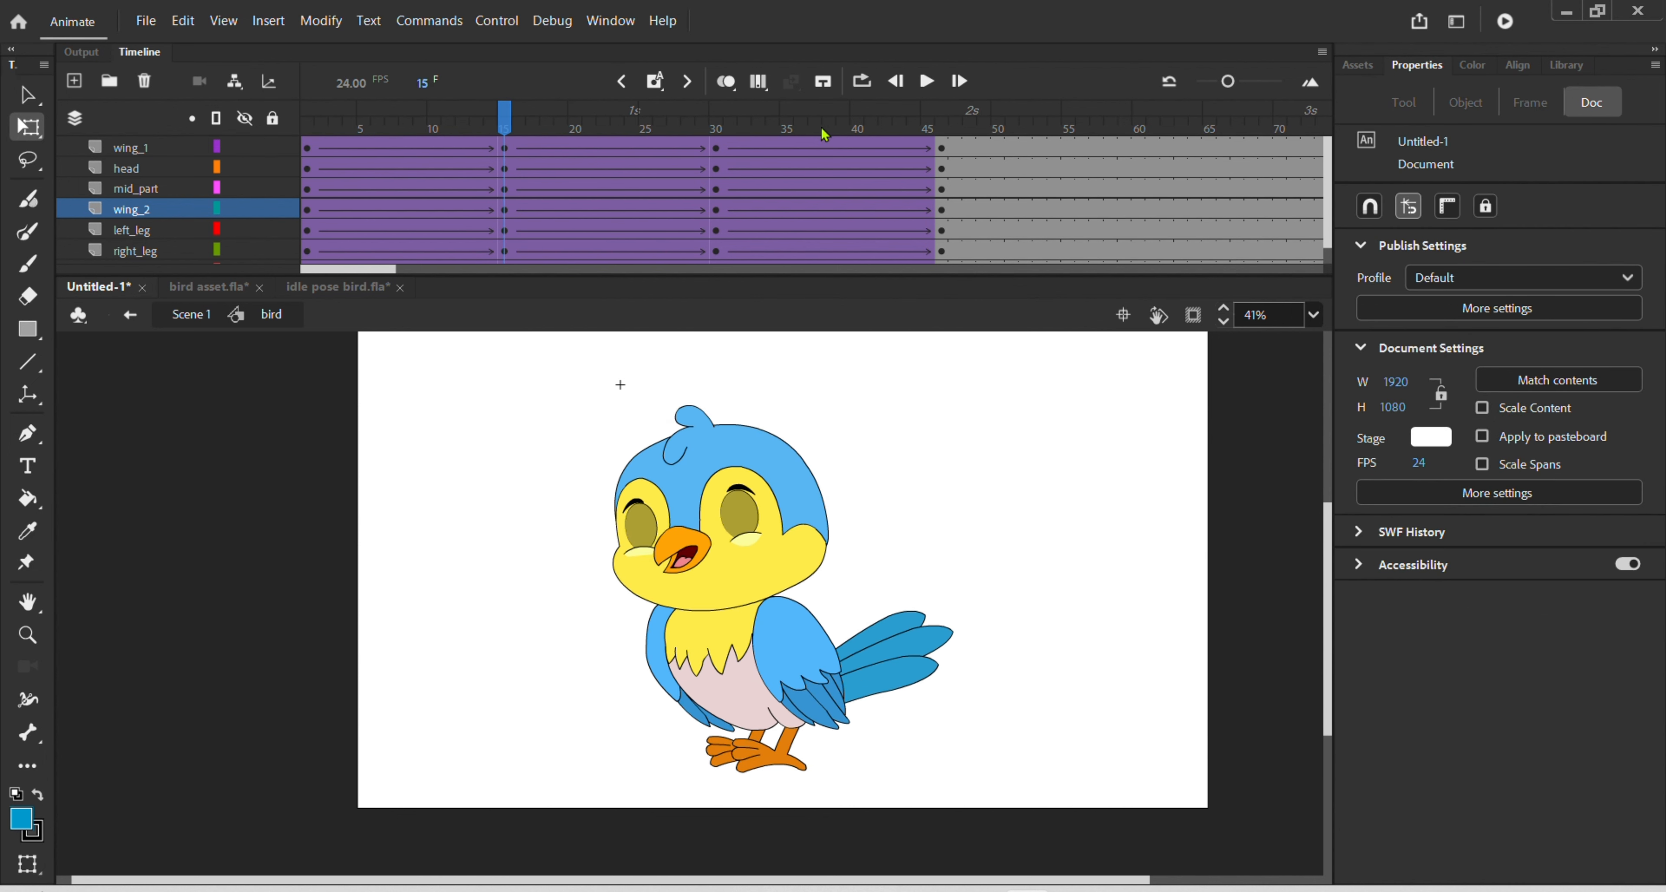
- Open the wing 2 symbol from frame 46 and convert all its pieces together into a graphic symbol named "r wing 2"
click(939, 136)
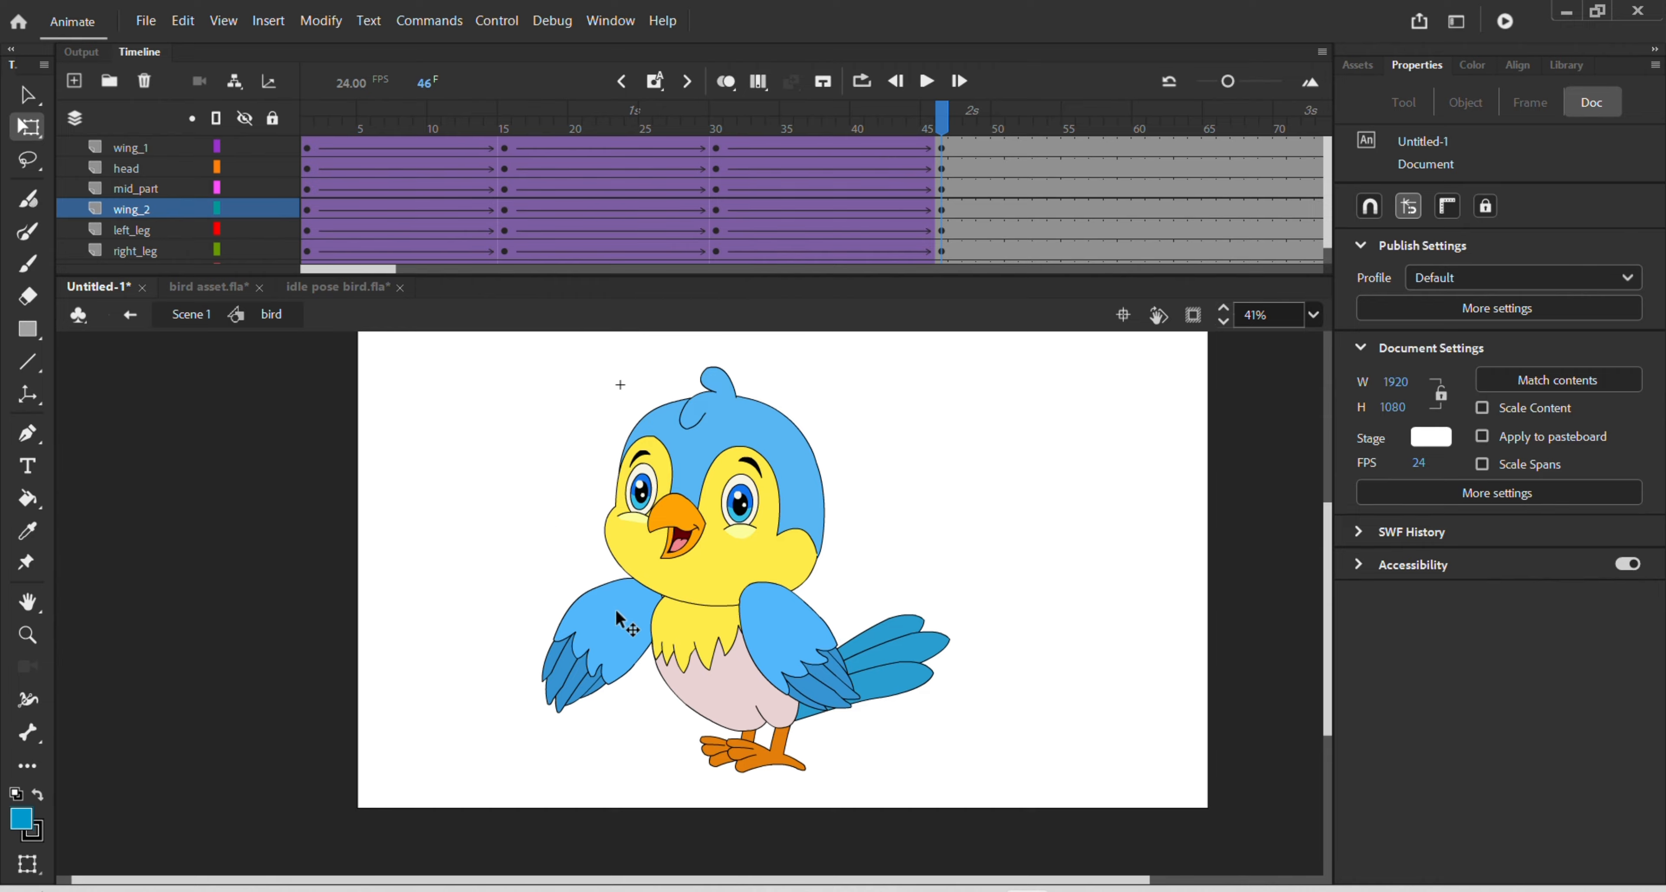
double_click(596, 622)
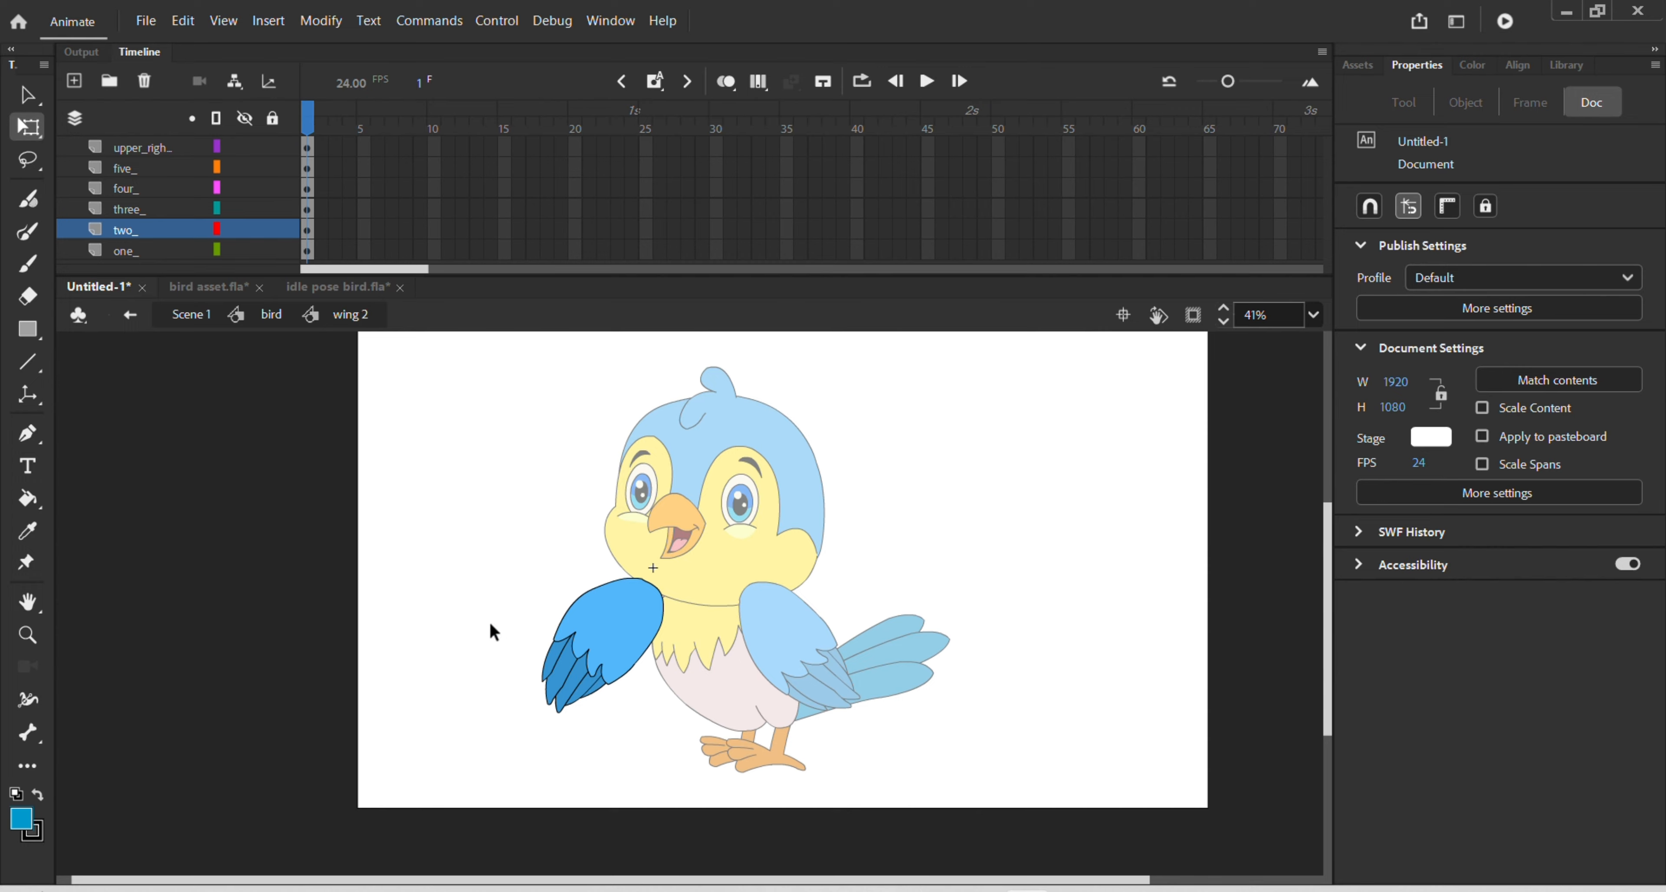
drag(486, 526, 772, 843)
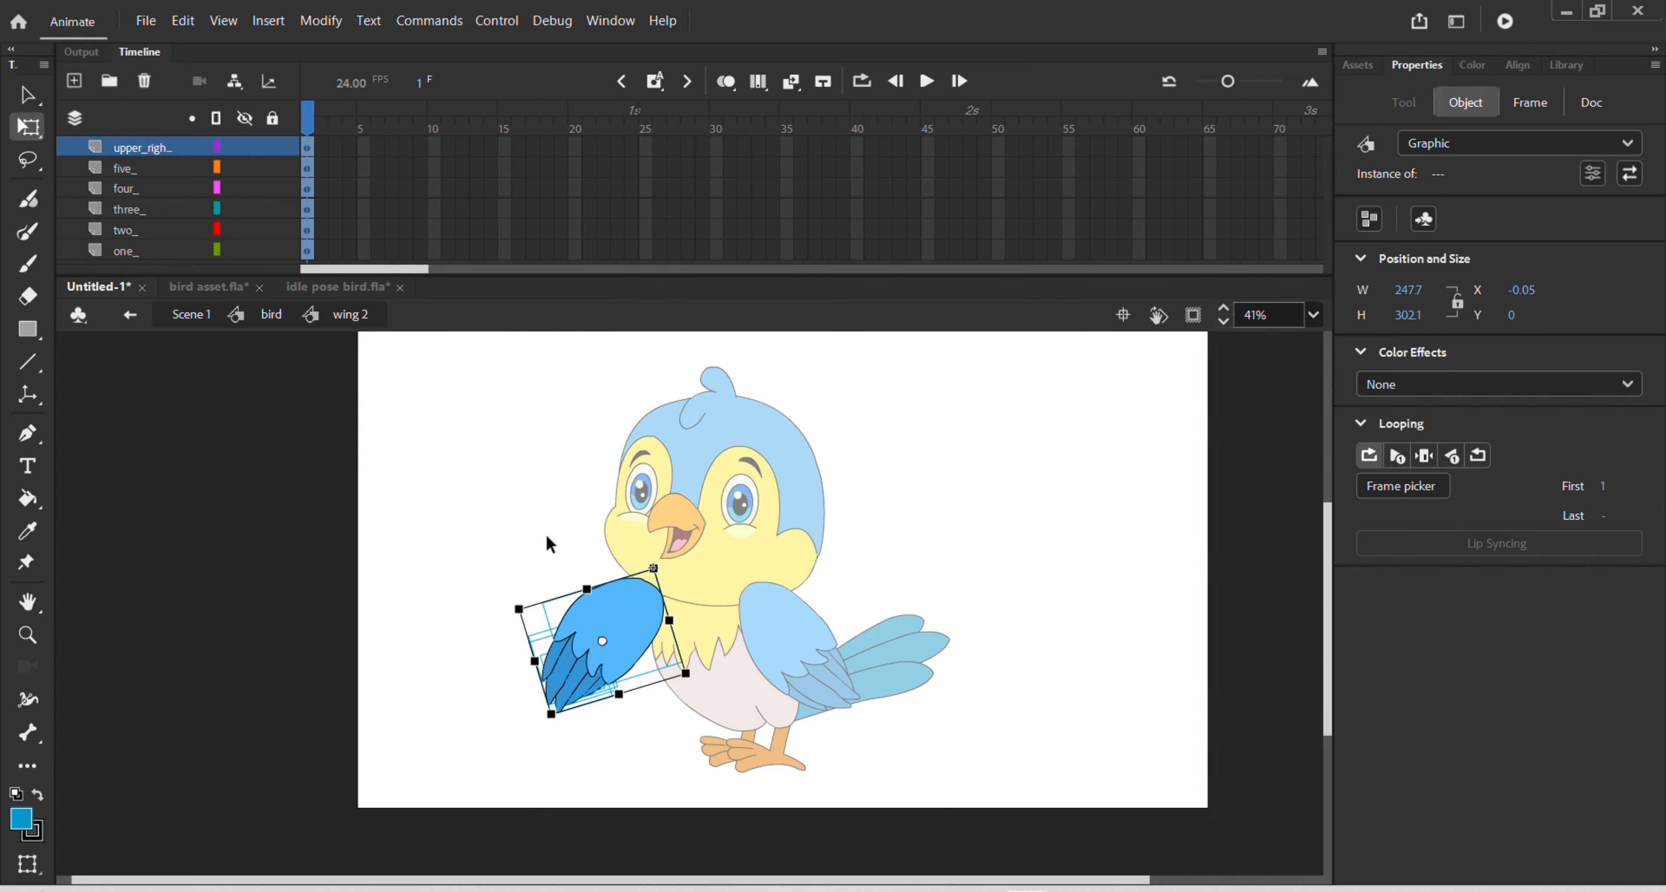
key(F8)
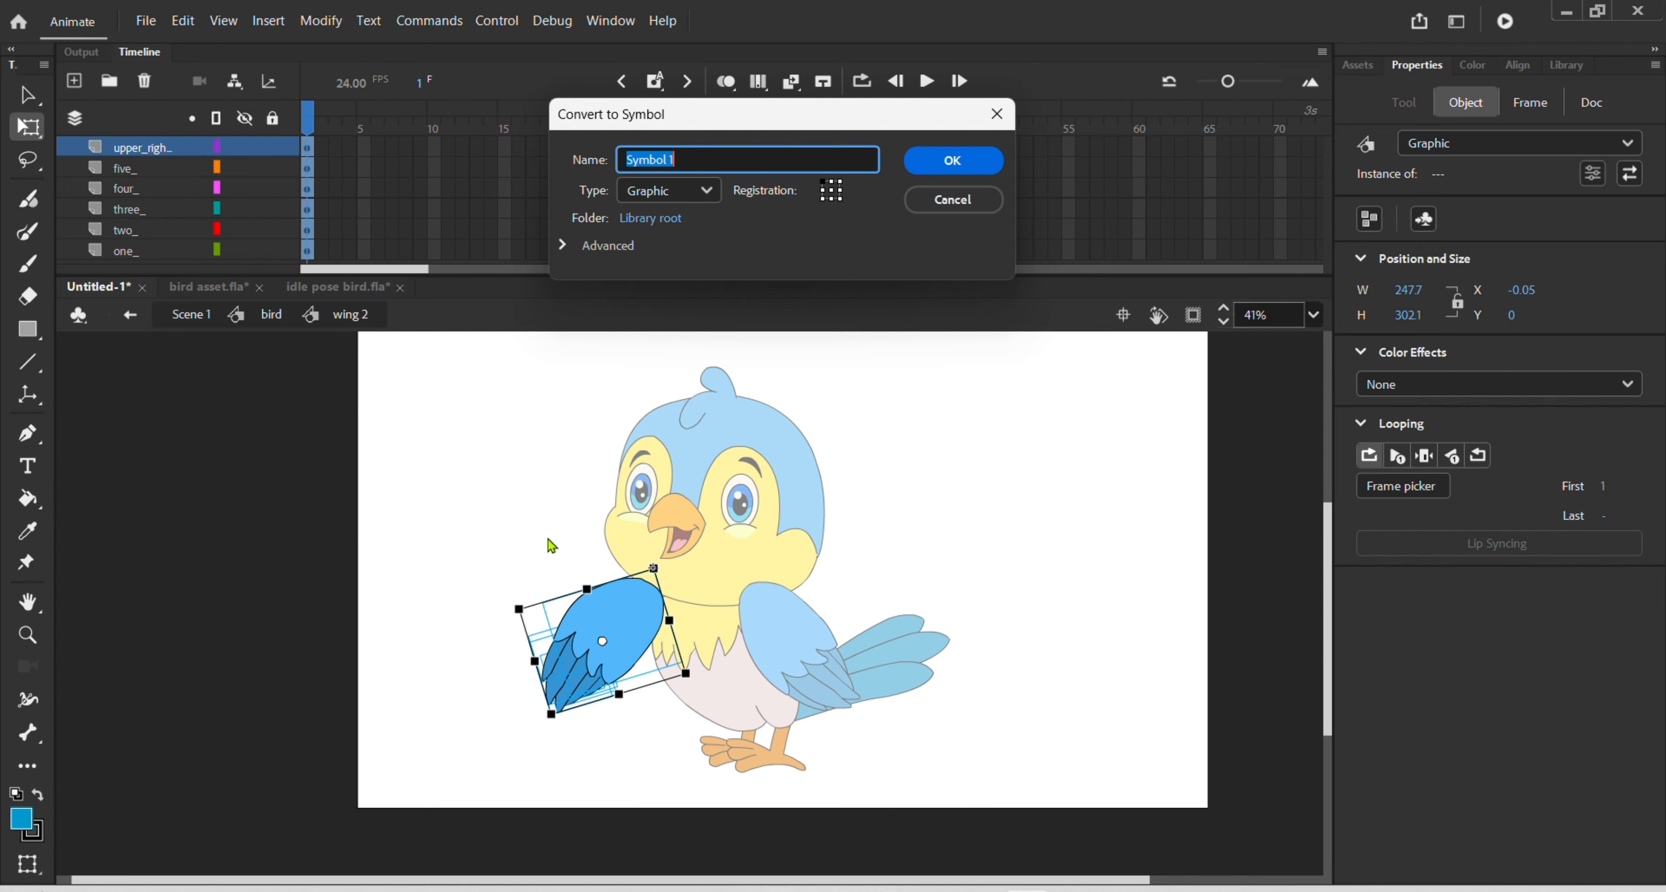
text(r wing 2)
key(Return)
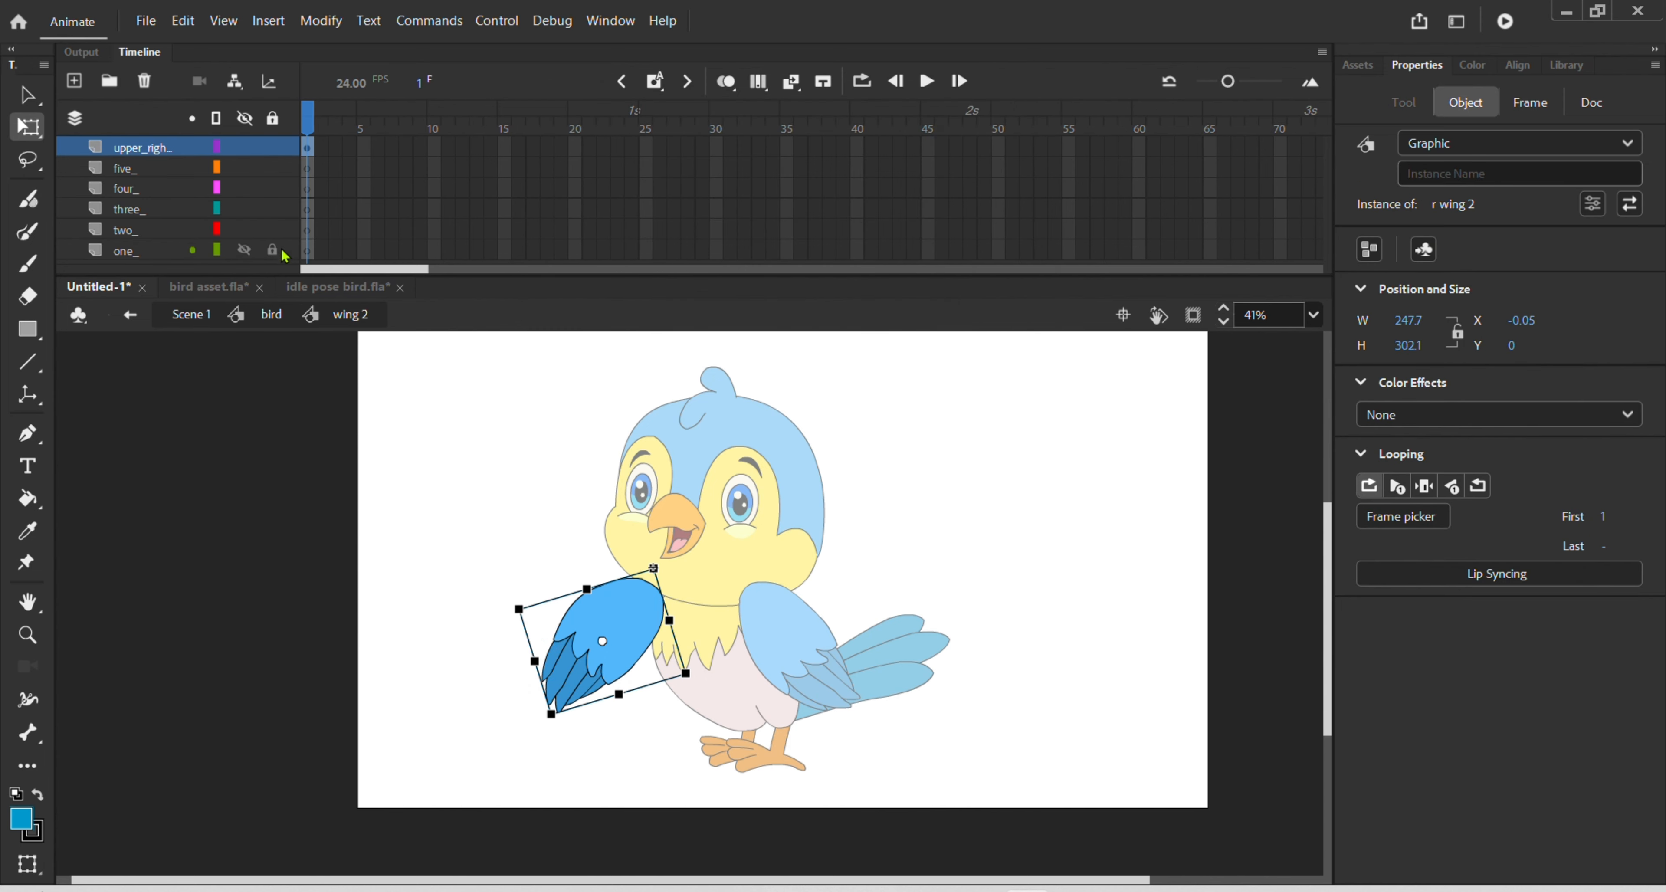
- Distribute the r wing 2 instance to its own layer and delete the empty layers five_ through one_
right_click(625, 639)
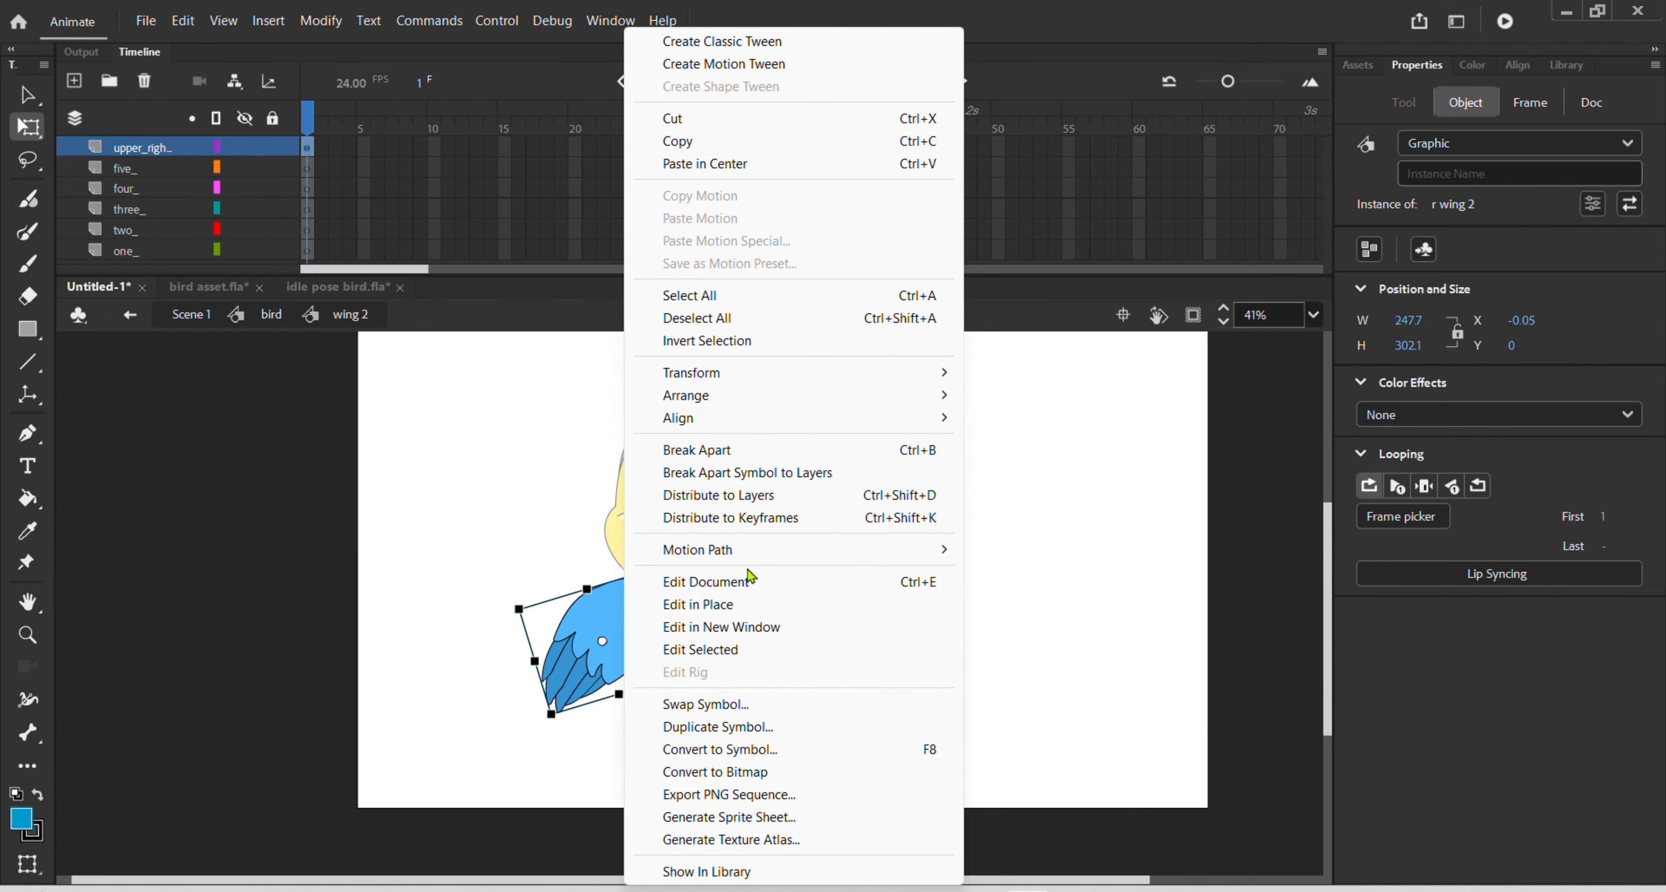
click(766, 503)
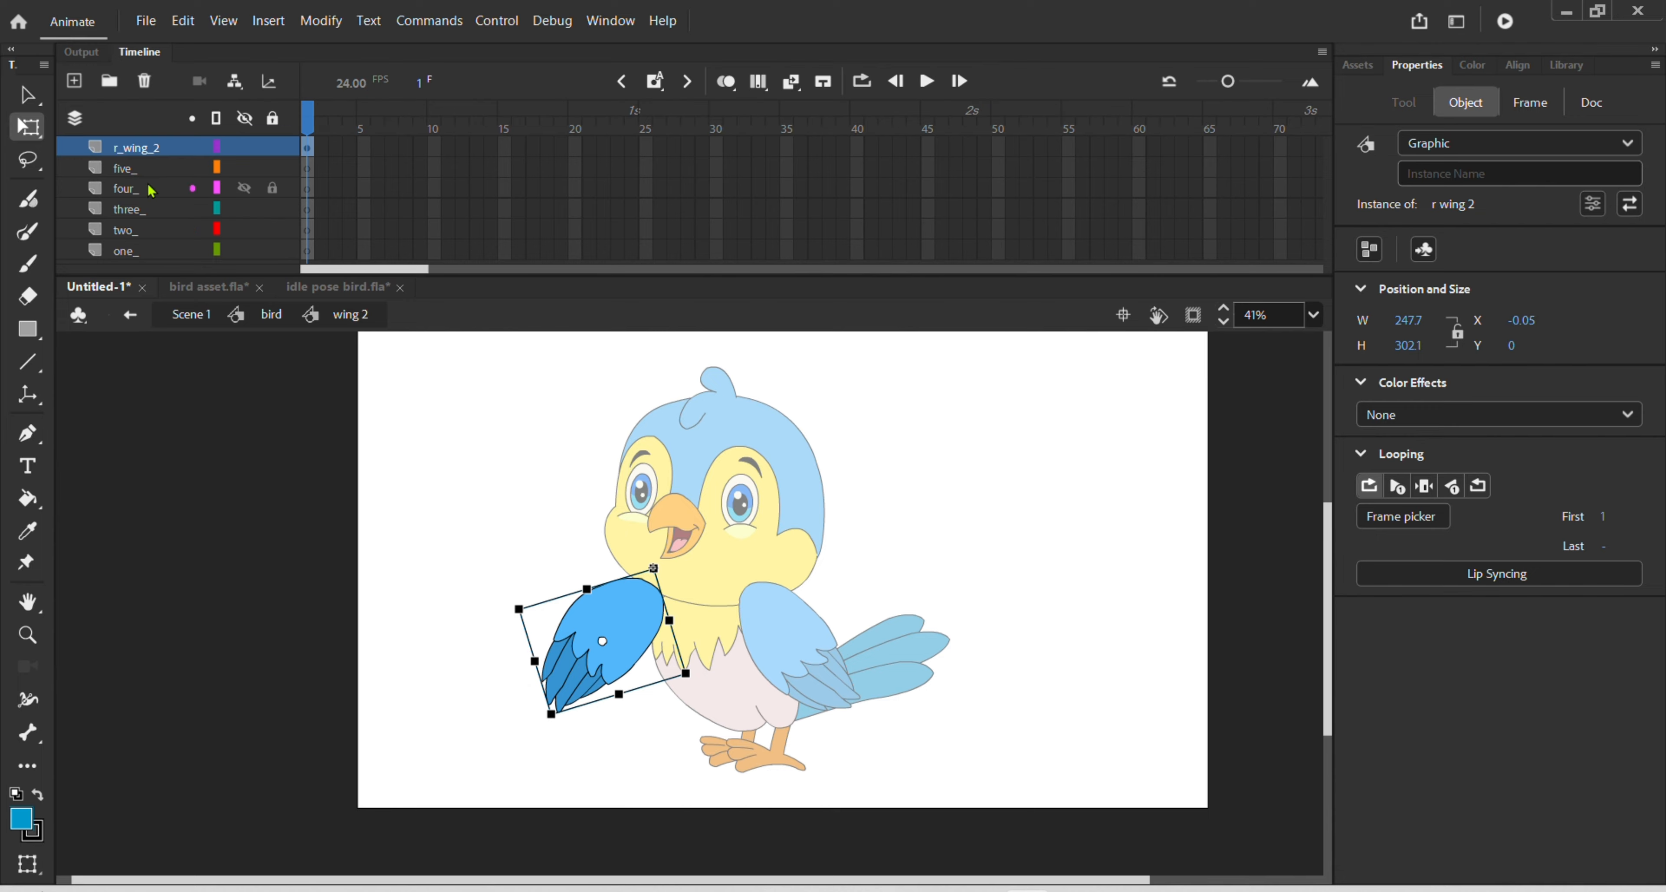
click(155, 169)
shift+click(166, 257)
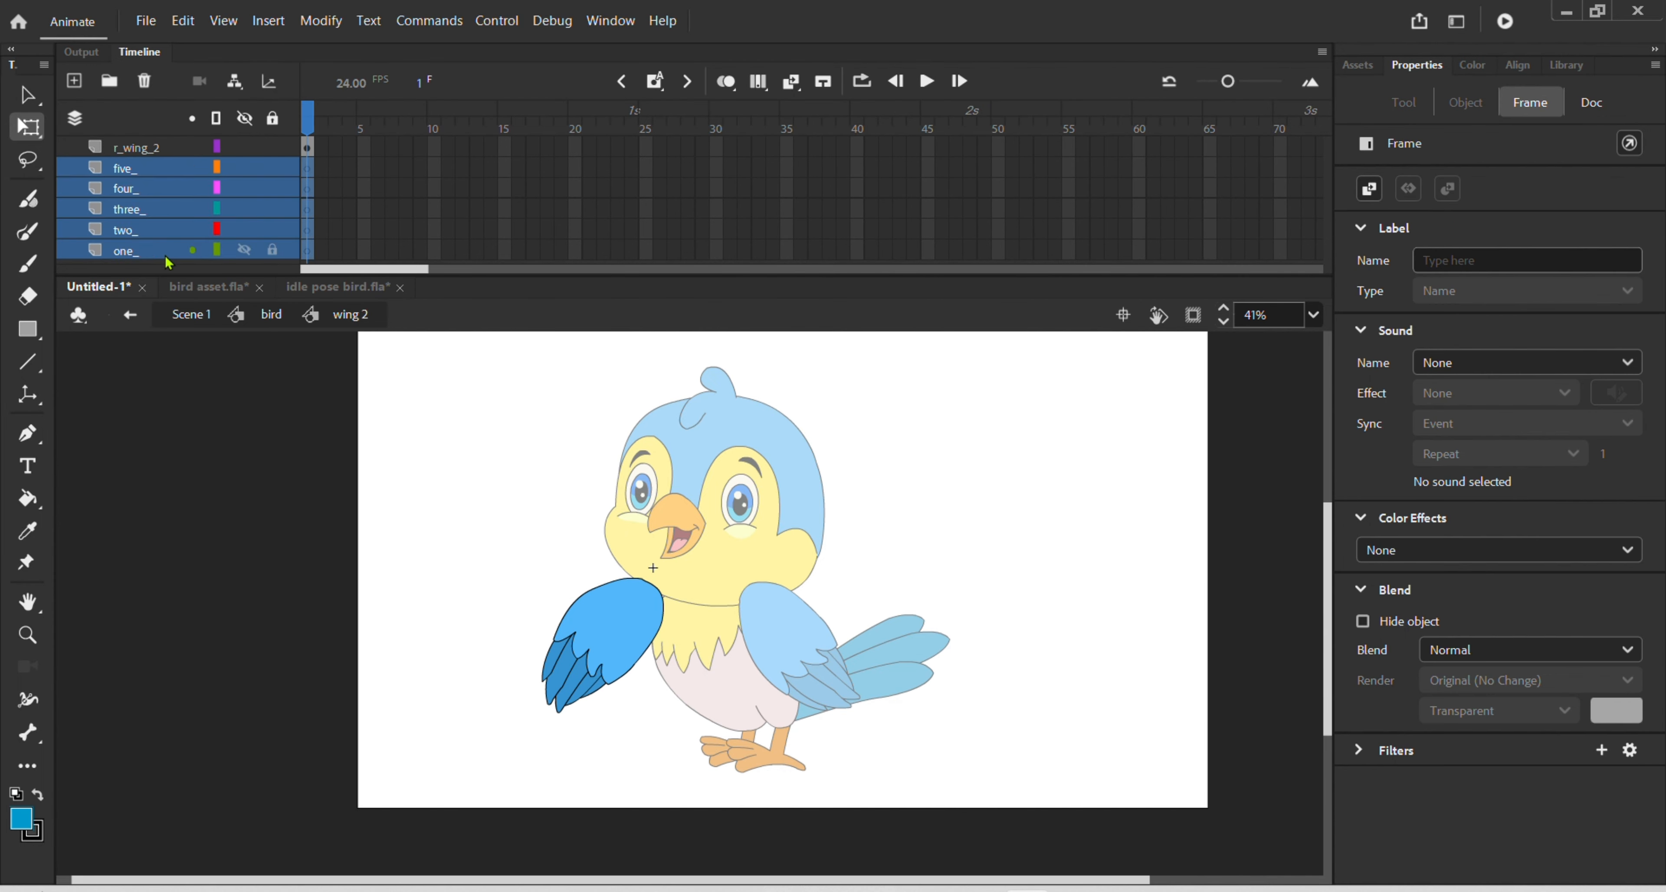
click(144, 81)
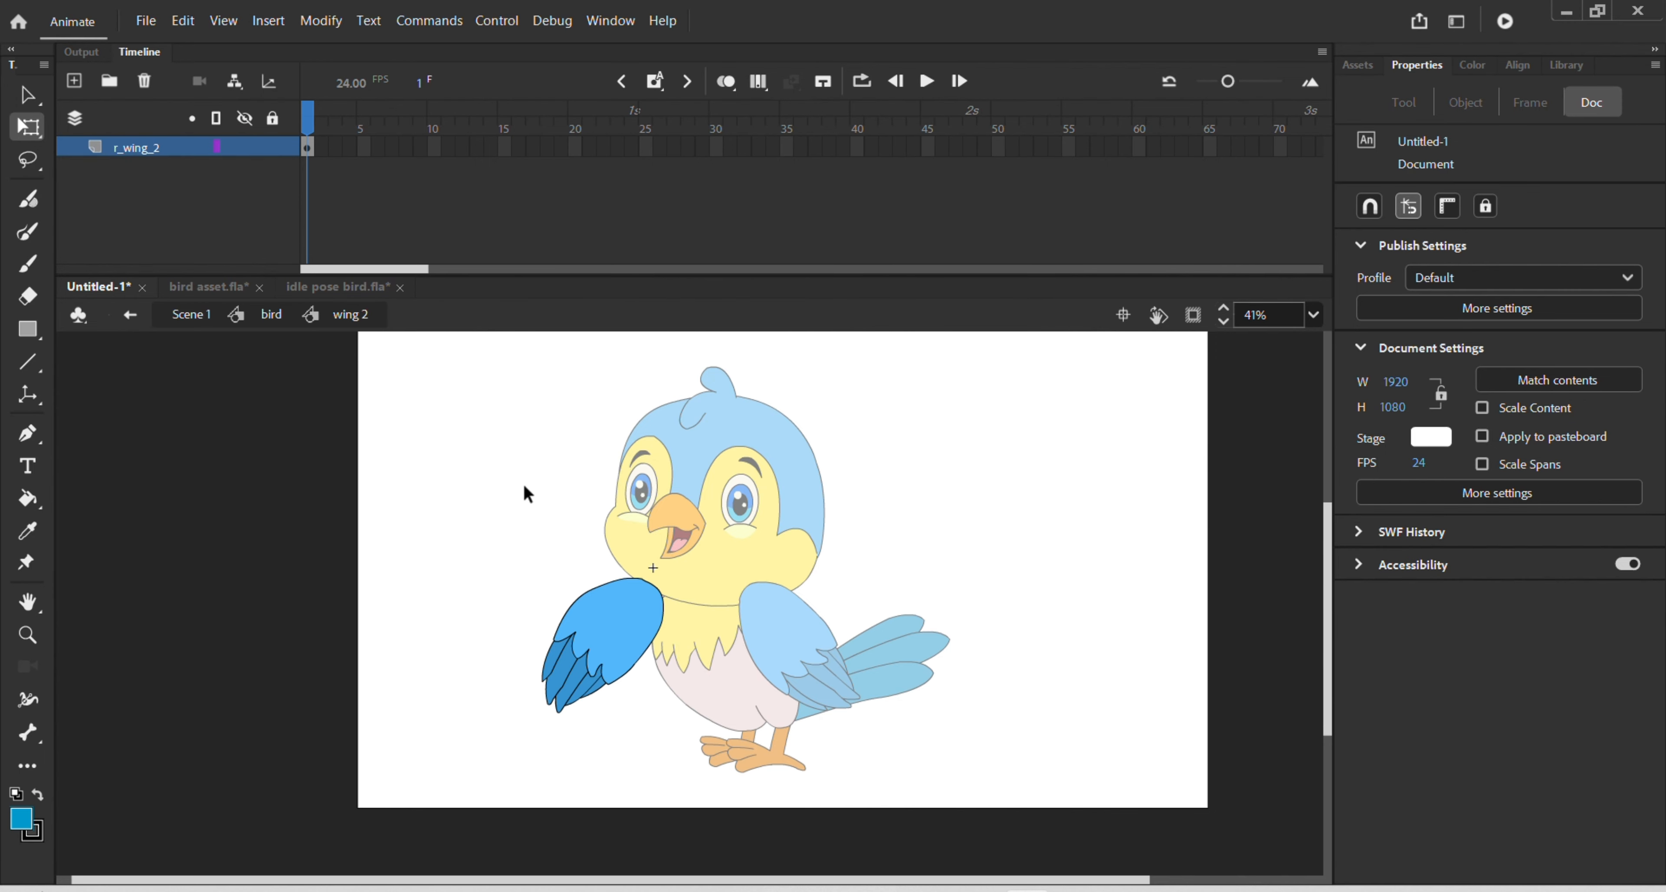
- Inside the r wing 2 symbol, distribute the wing's feather pieces to separate layers, and return to the bird symbol
double_click(609, 591)
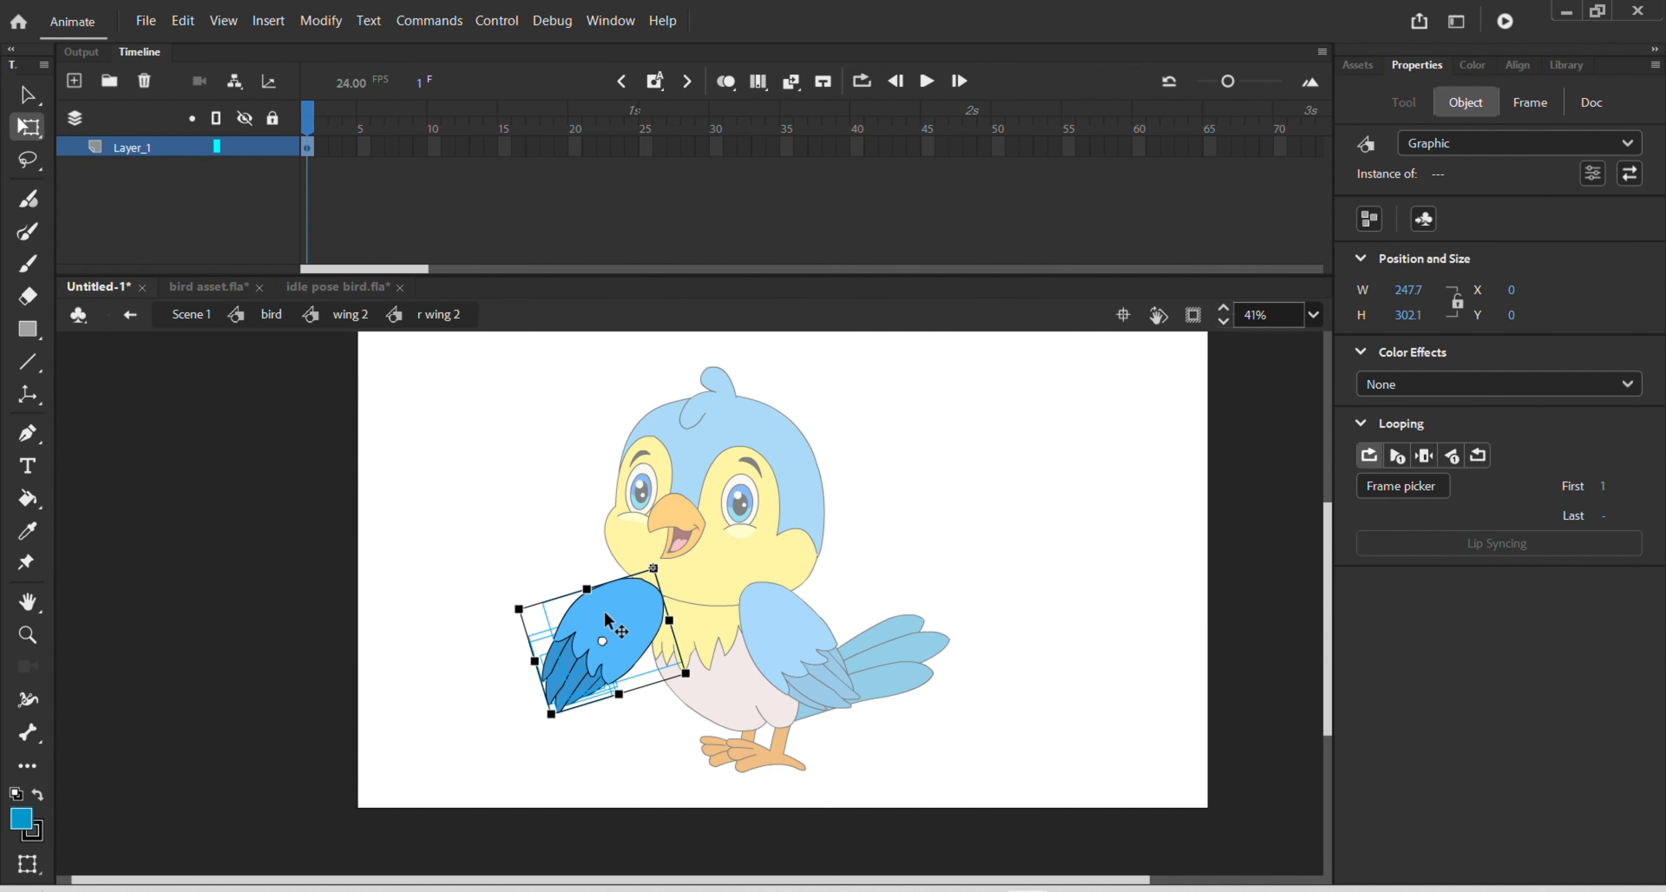
right_click(604, 609)
click(743, 697)
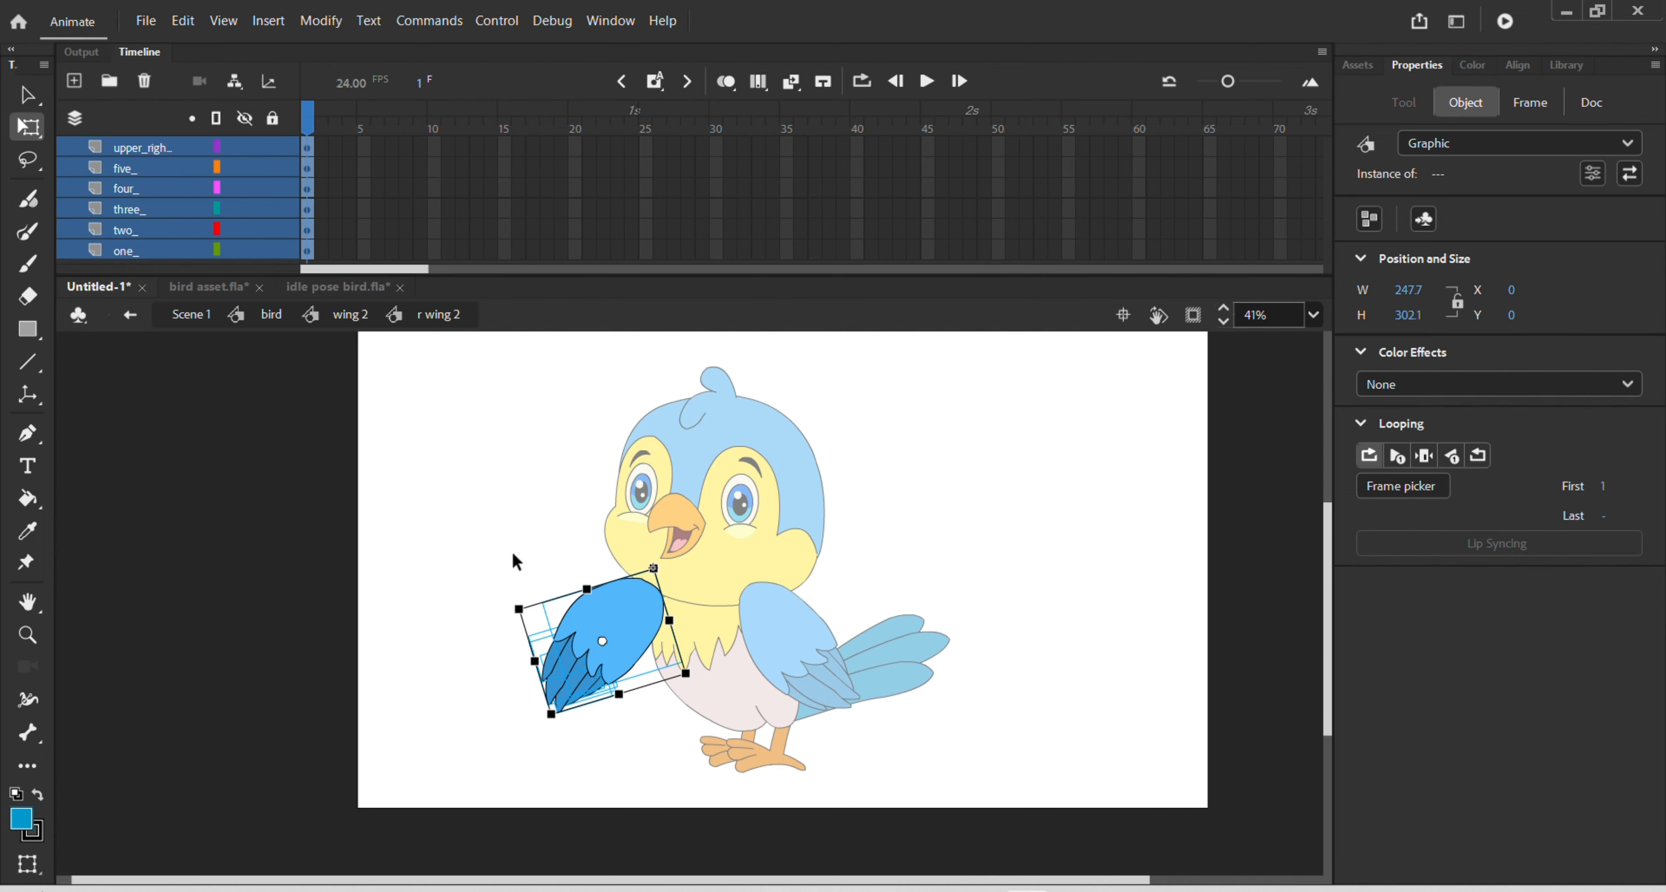
double_click(500, 523)
double_click(434, 411)
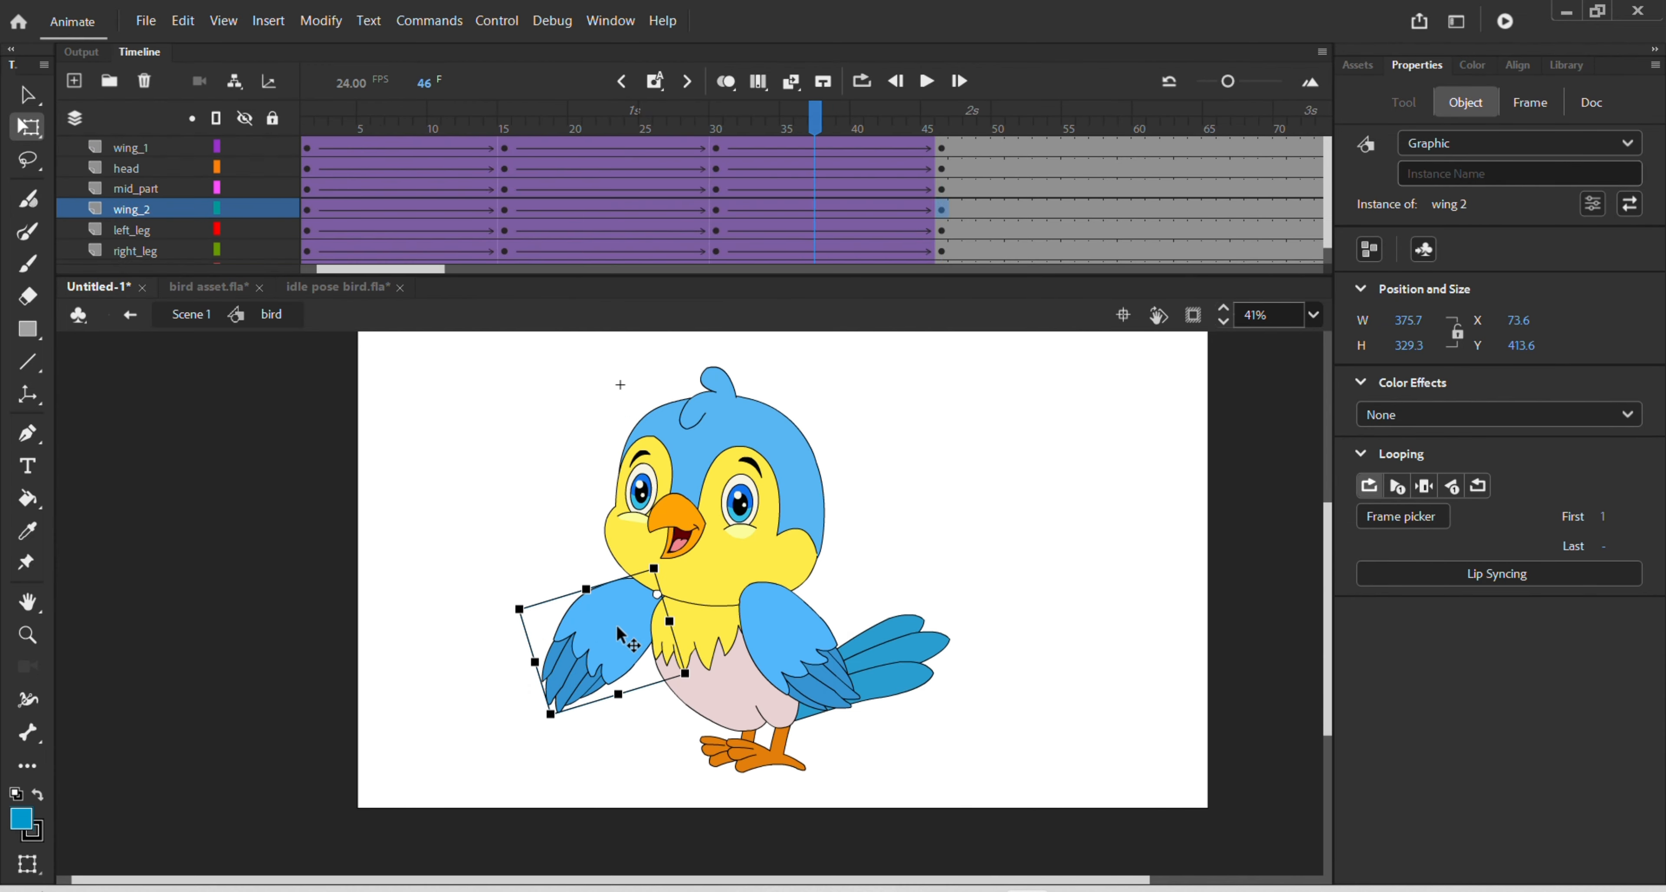
- Examine the nested structure of the wing 2 and r wing 2 symbols, and return to the bird symbol
double_click(620, 640)
click(562, 675)
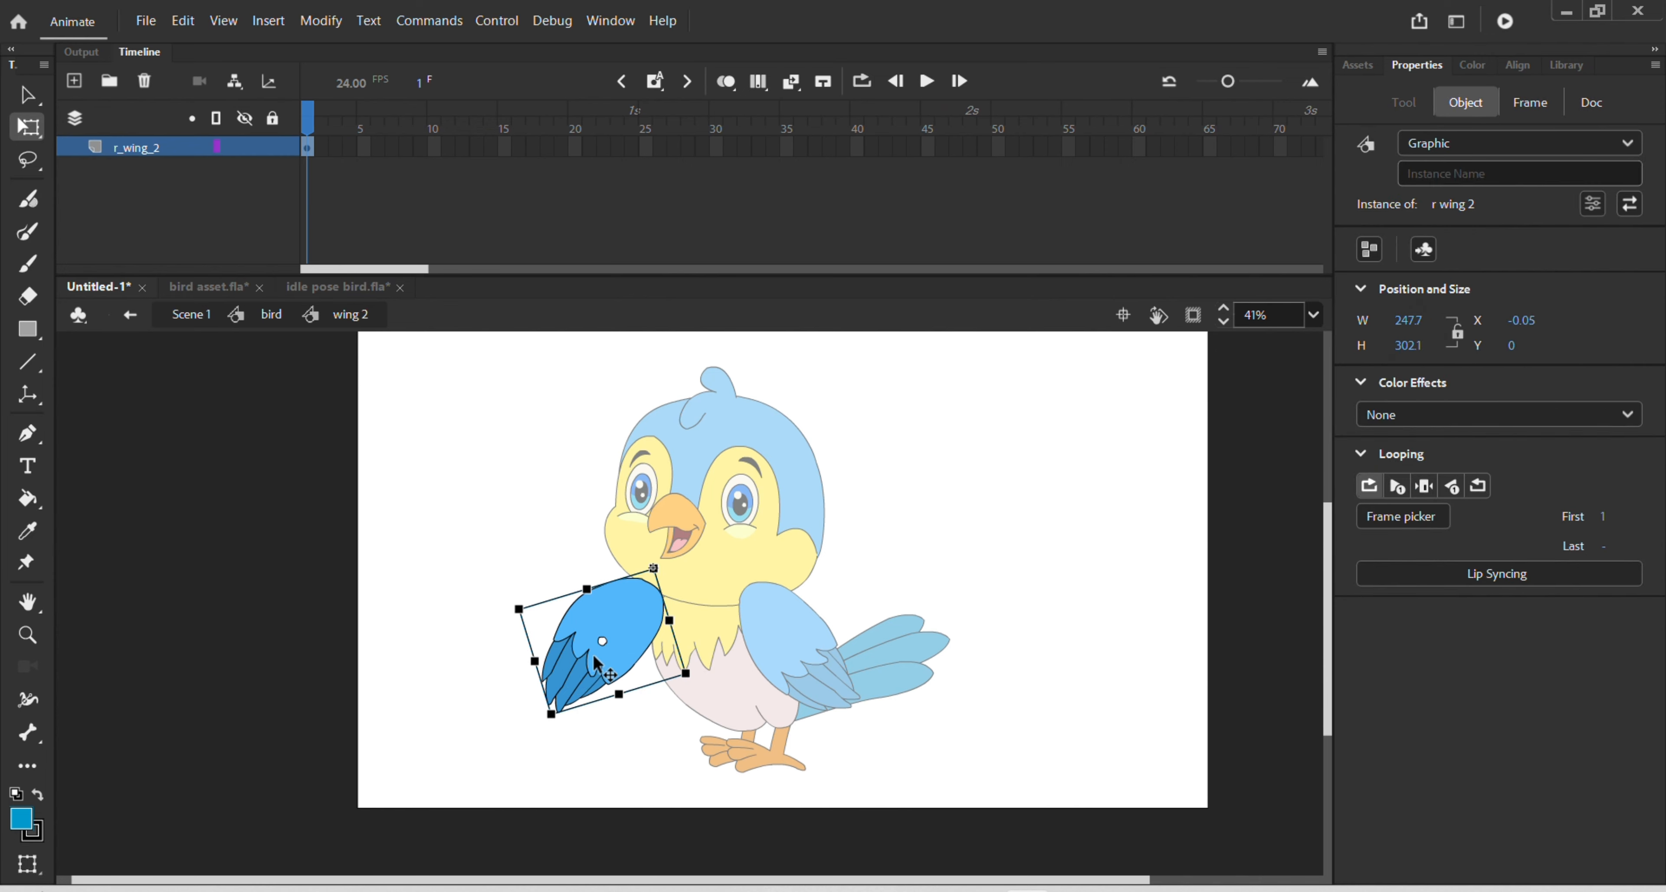
double_click(558, 585)
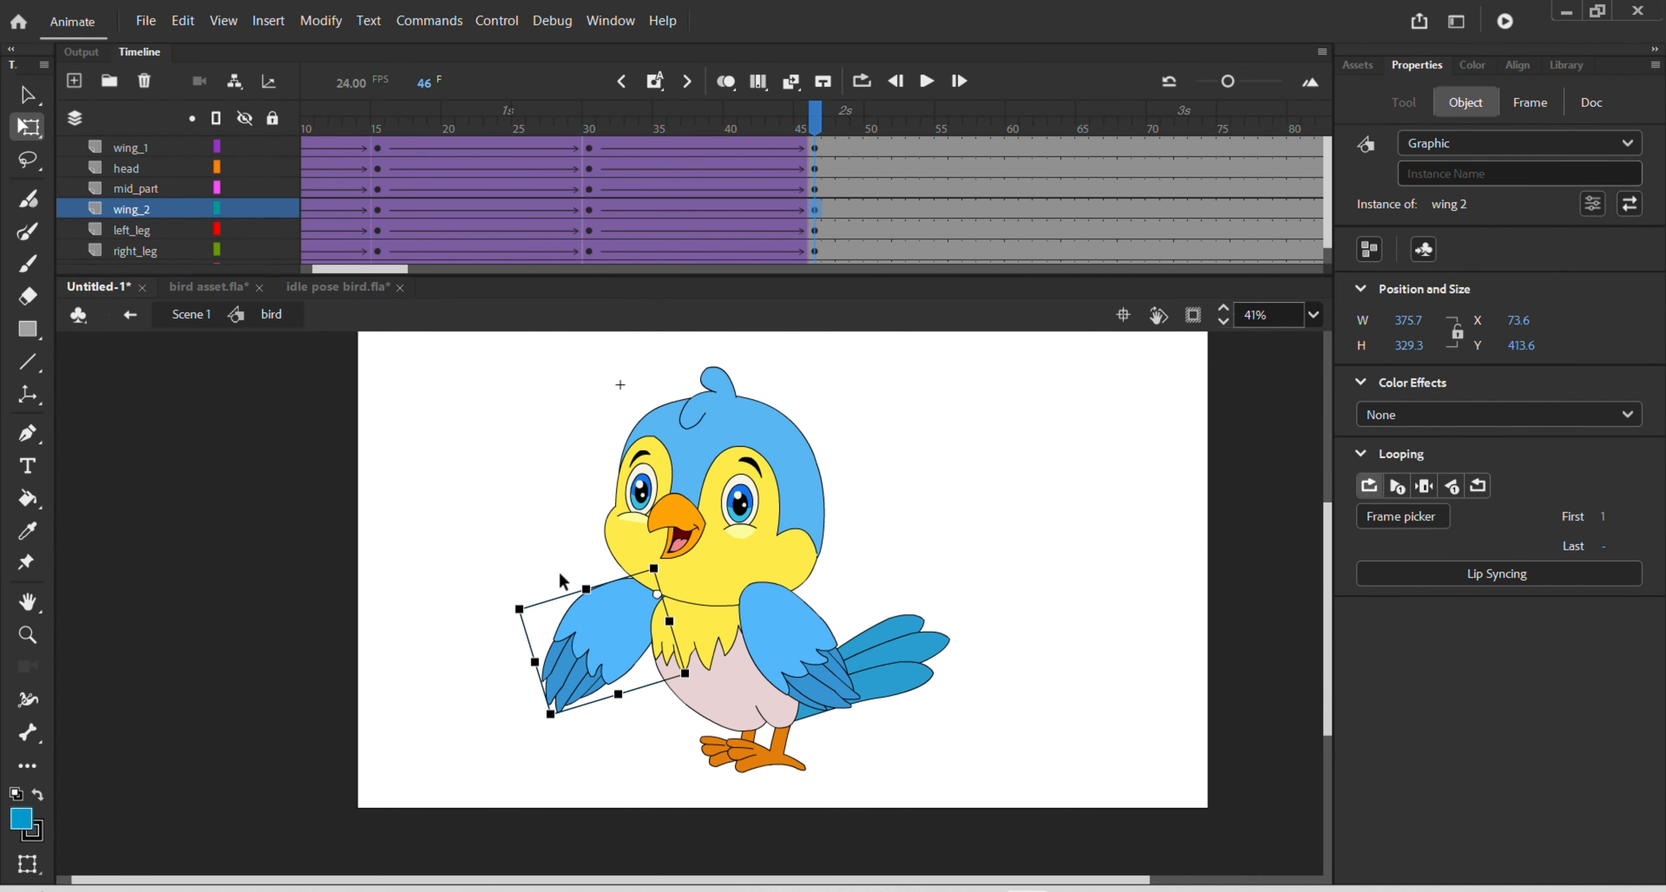
double_click(608, 639)
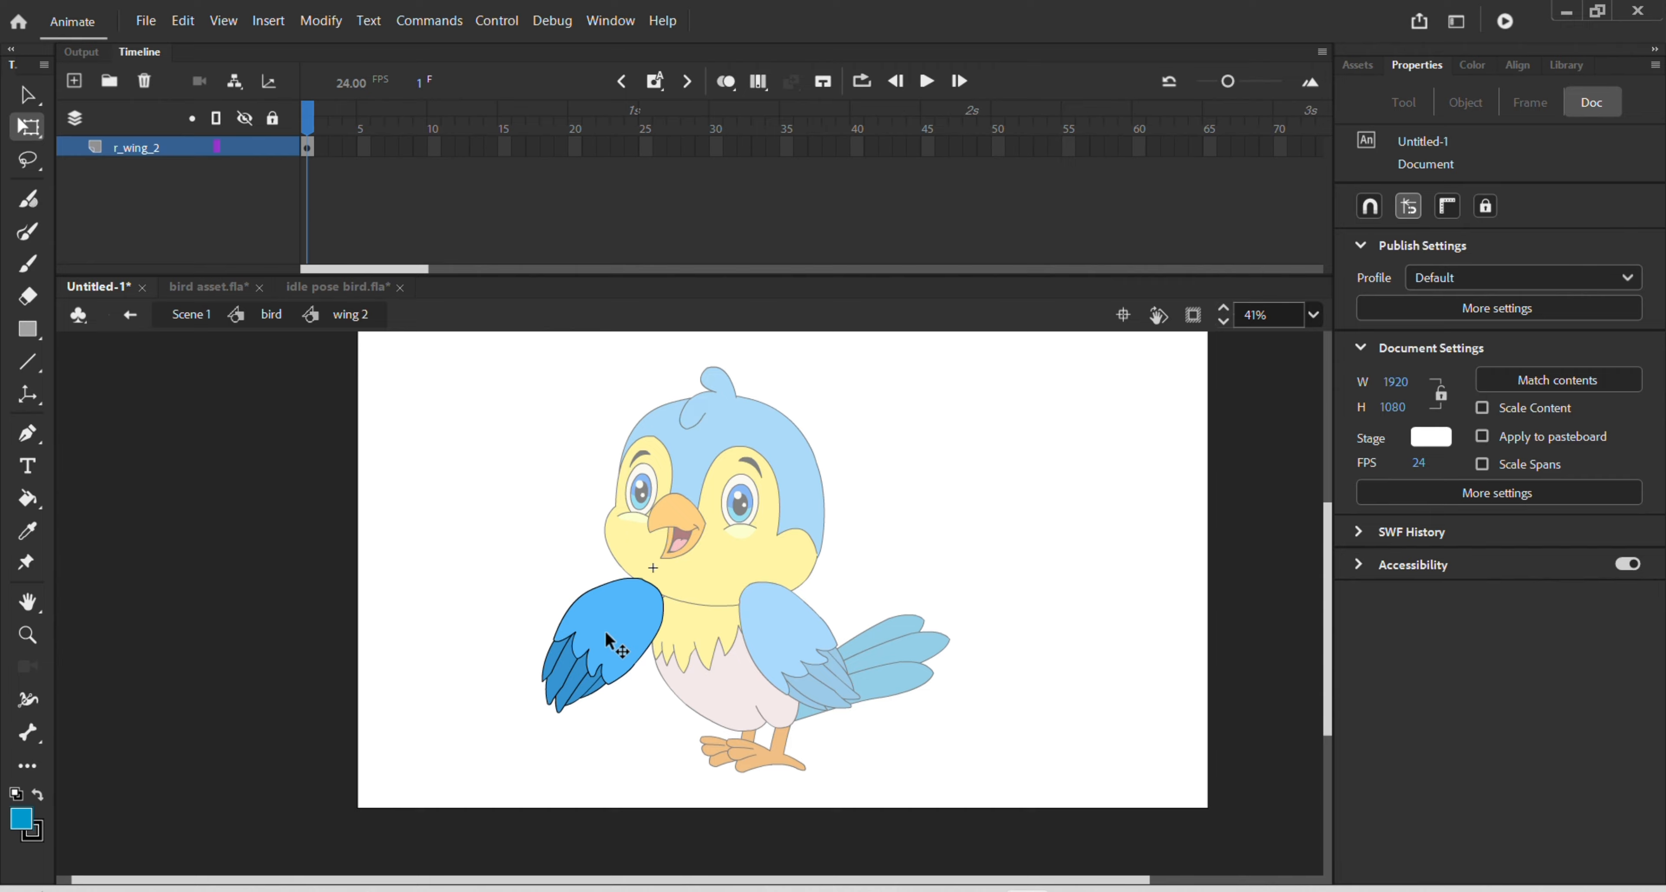
double_click(608, 640)
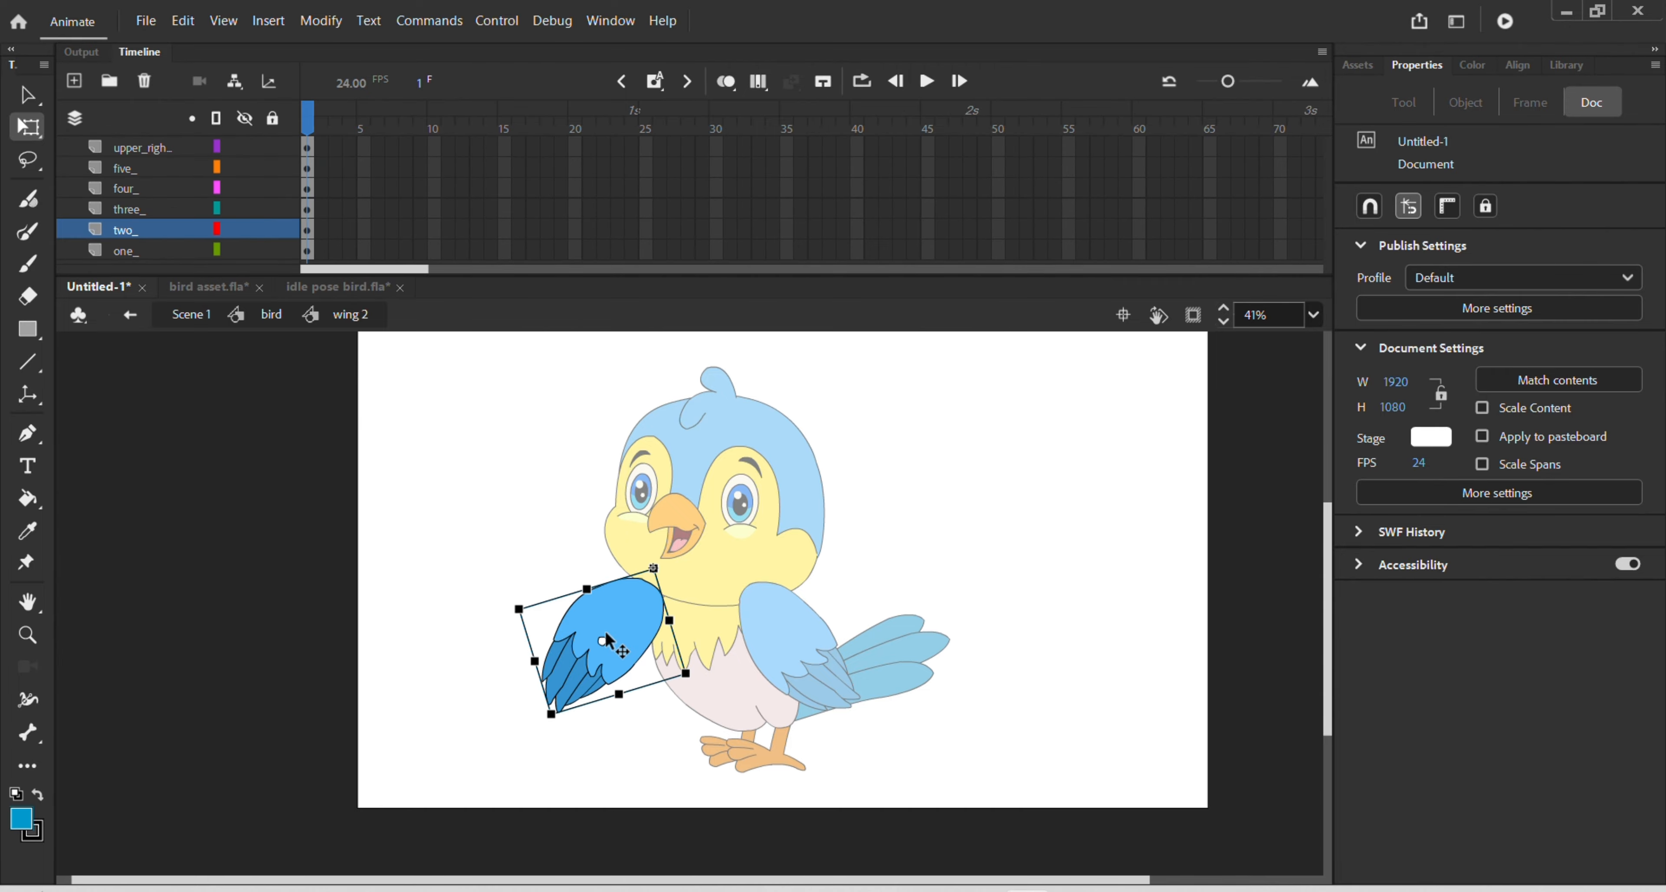
double_click(541, 567)
click(542, 568)
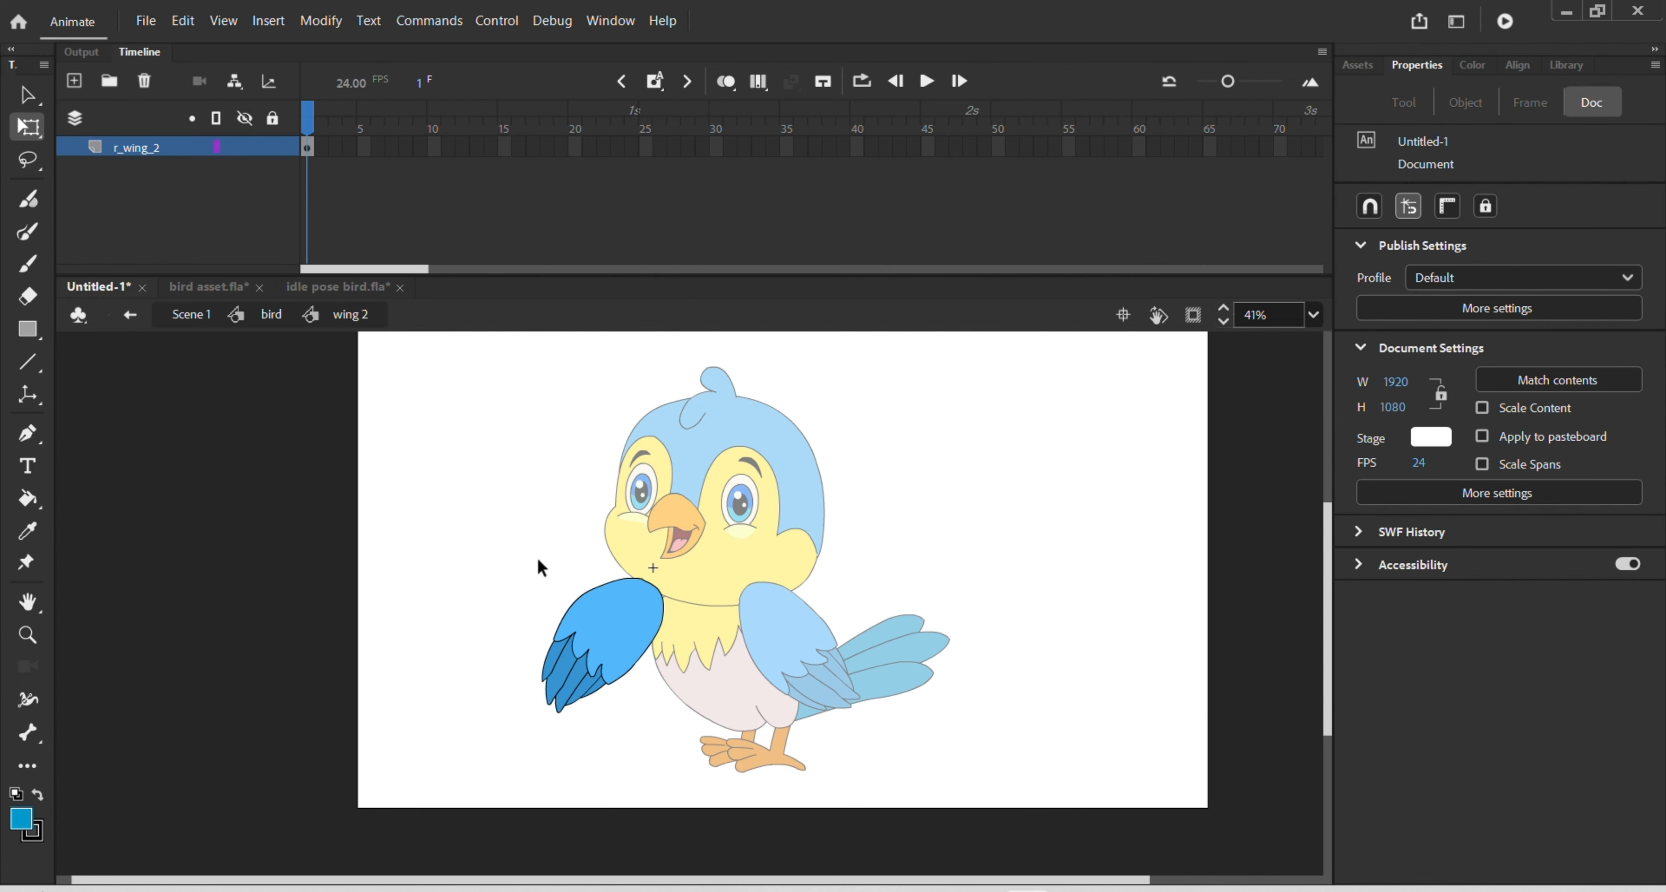
double_click(542, 568)
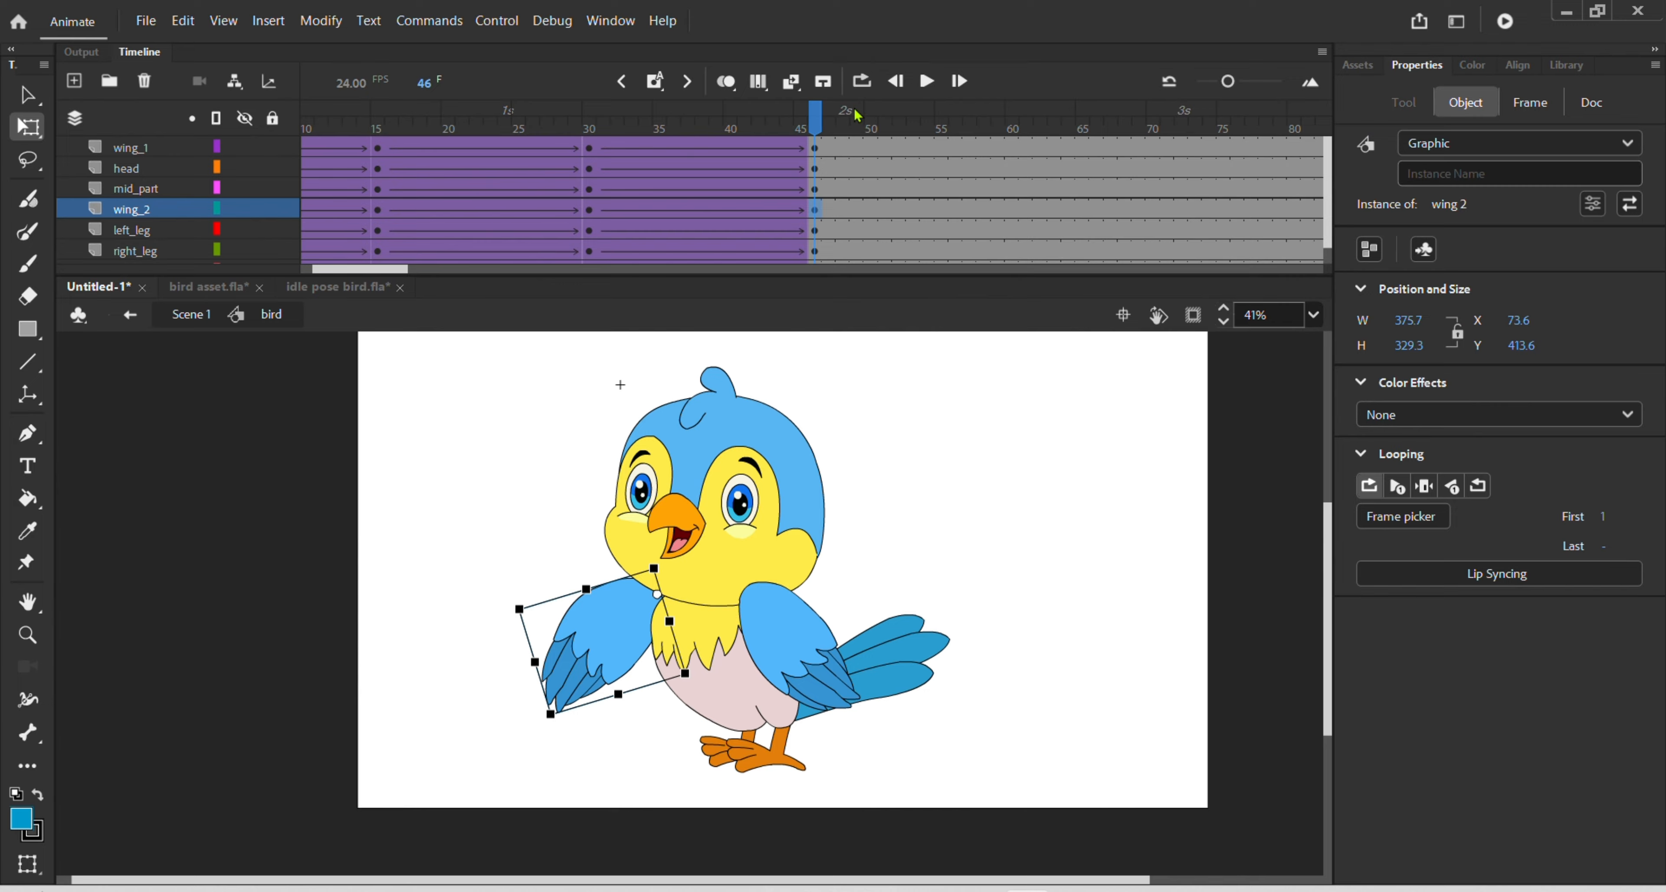
- Flip the wing_2 instance vertically at frame 30 of the bird symbol
drag(818, 113, 719, 229)
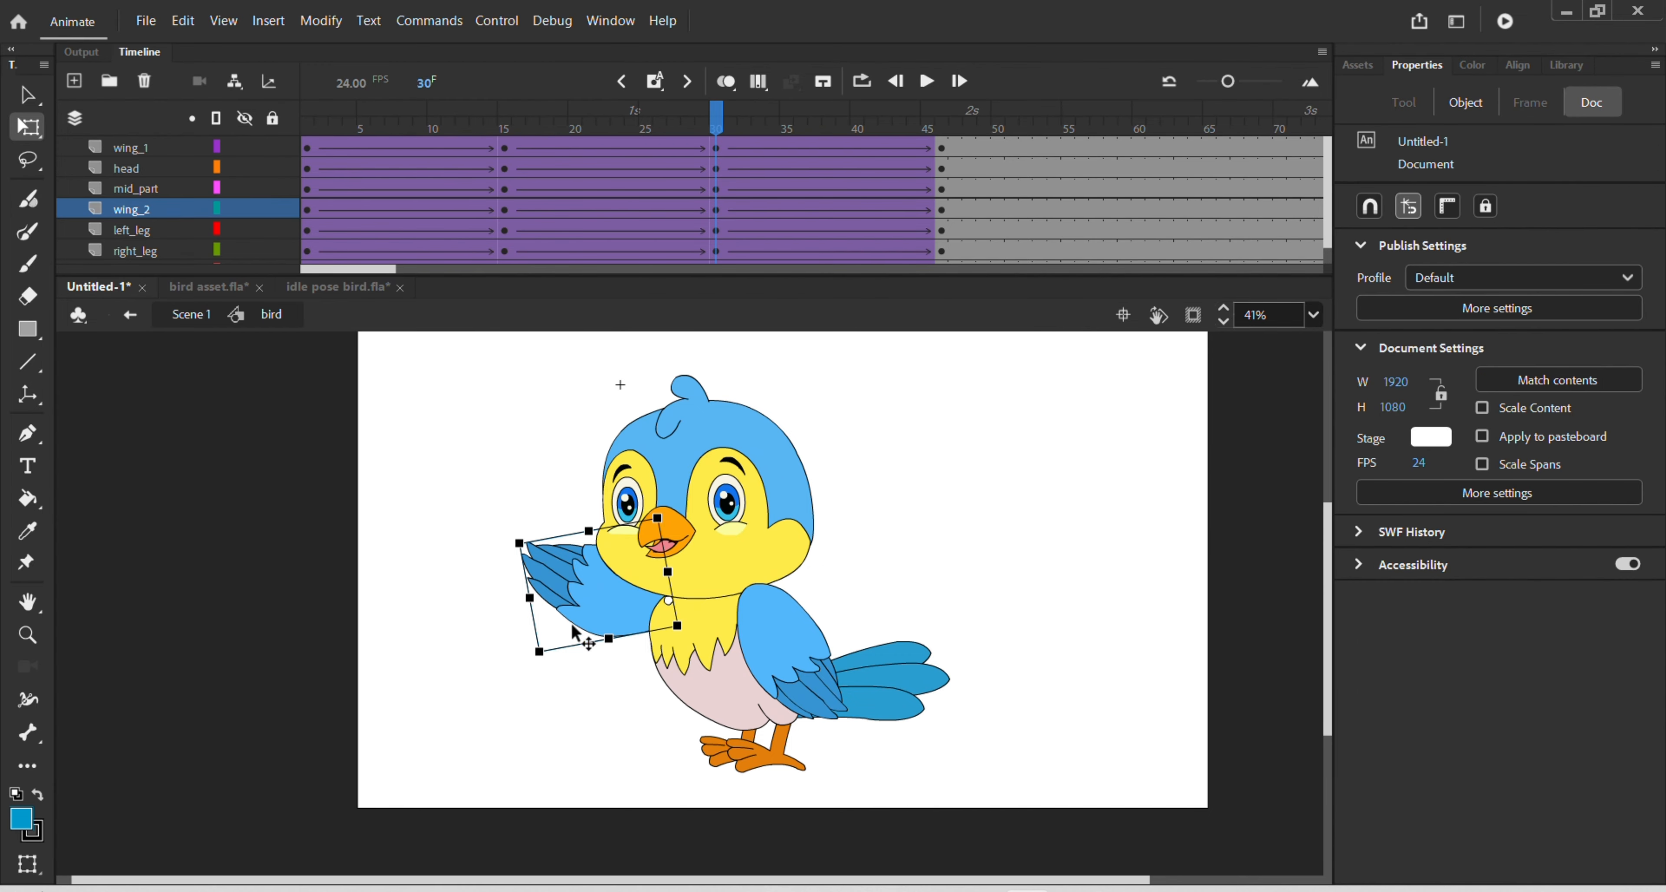
right_click(595, 580)
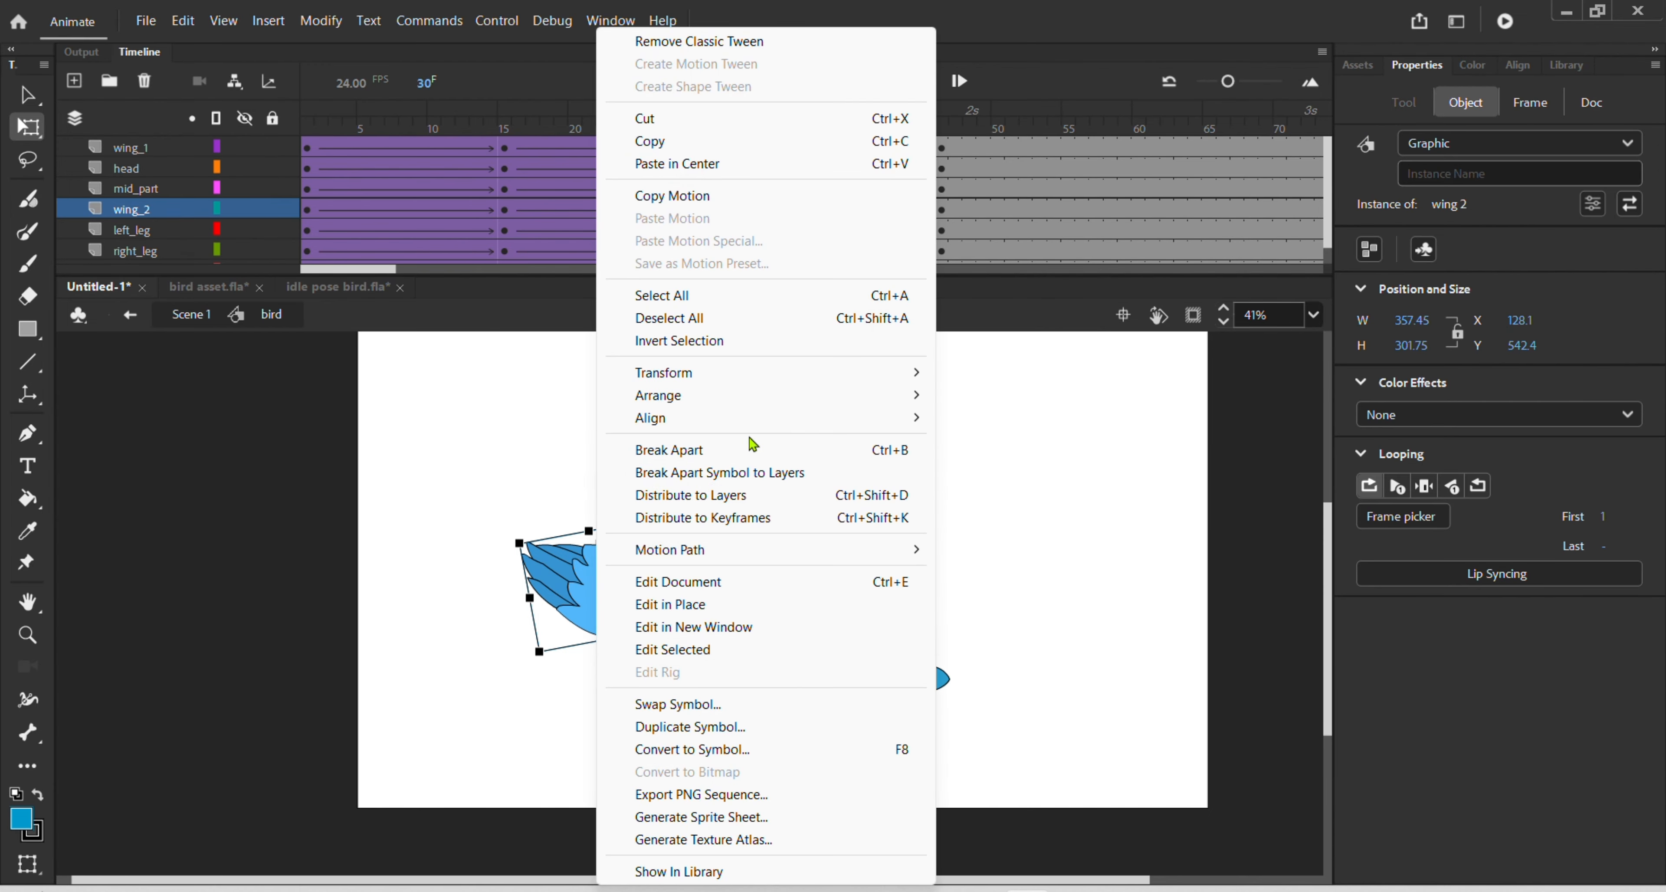
mouse_move(744, 378)
click(1005, 572)
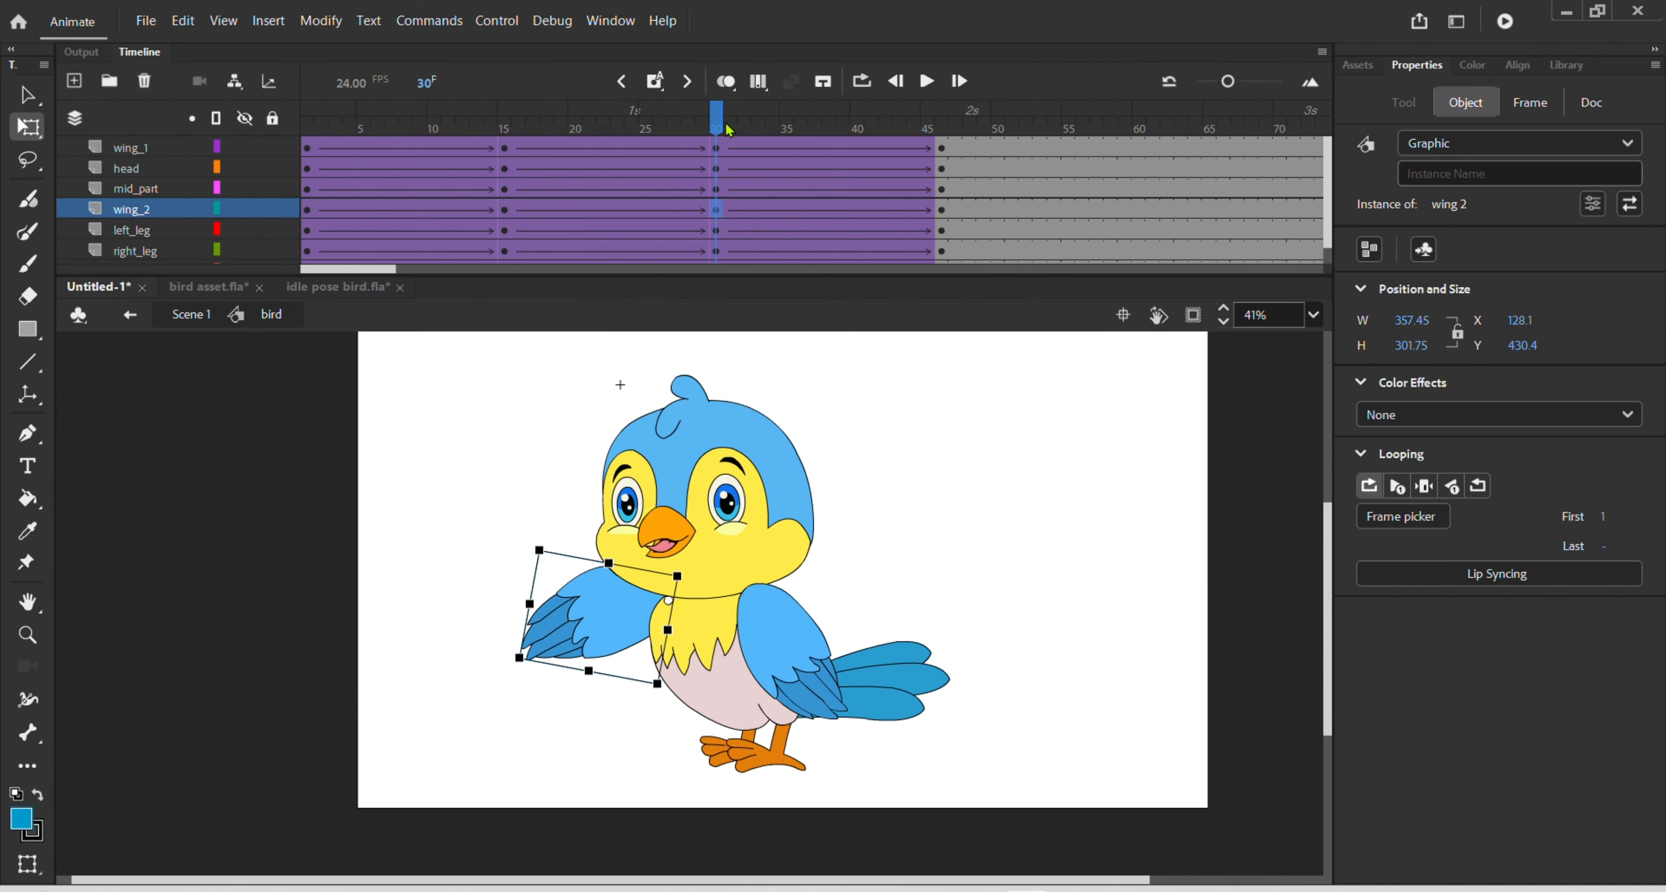
- Open the wing 2 symbol from frame 1 of the bird and extend its r_wing_2 layer to frame 200
drag(728, 129, 306, 300)
click(342, 352)
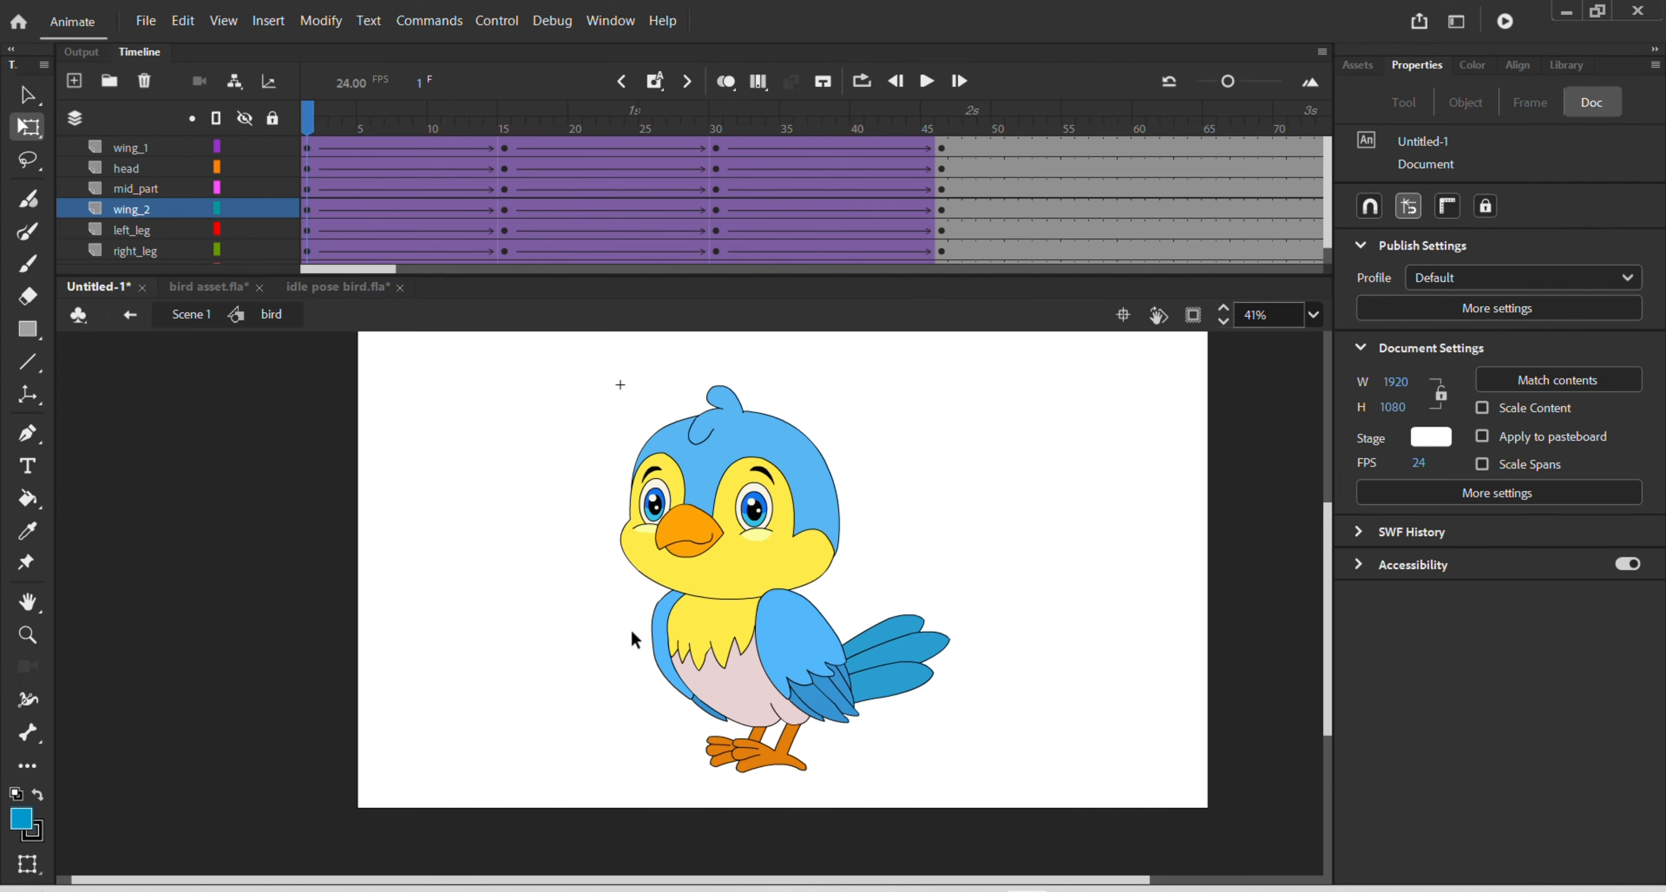
double_click(655, 656)
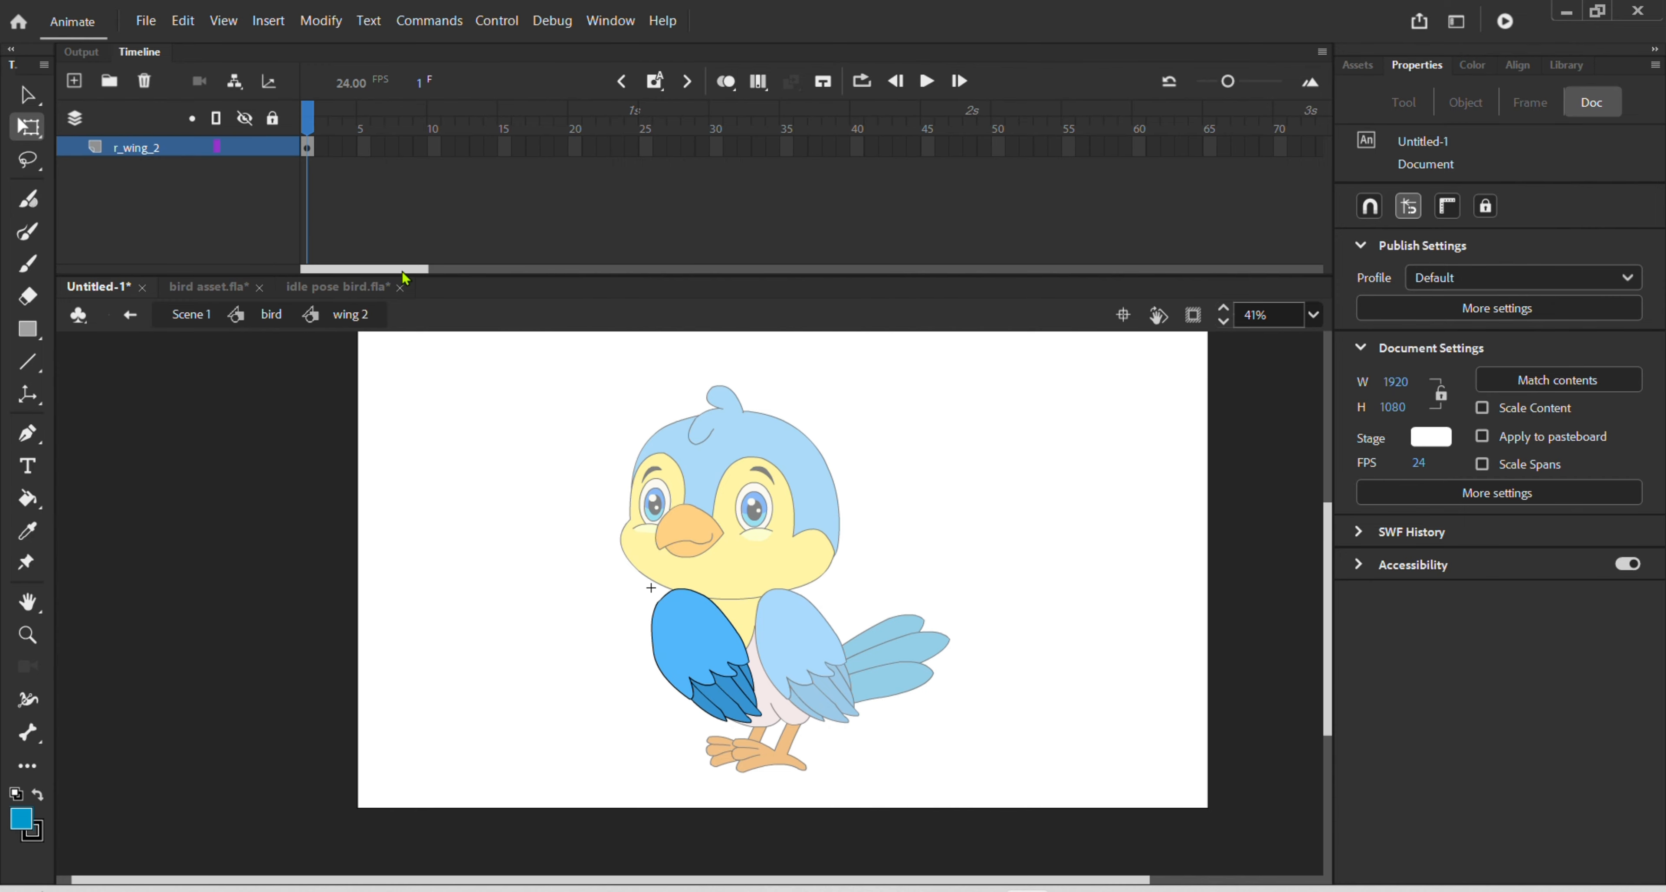
drag(414, 269, 692, 355)
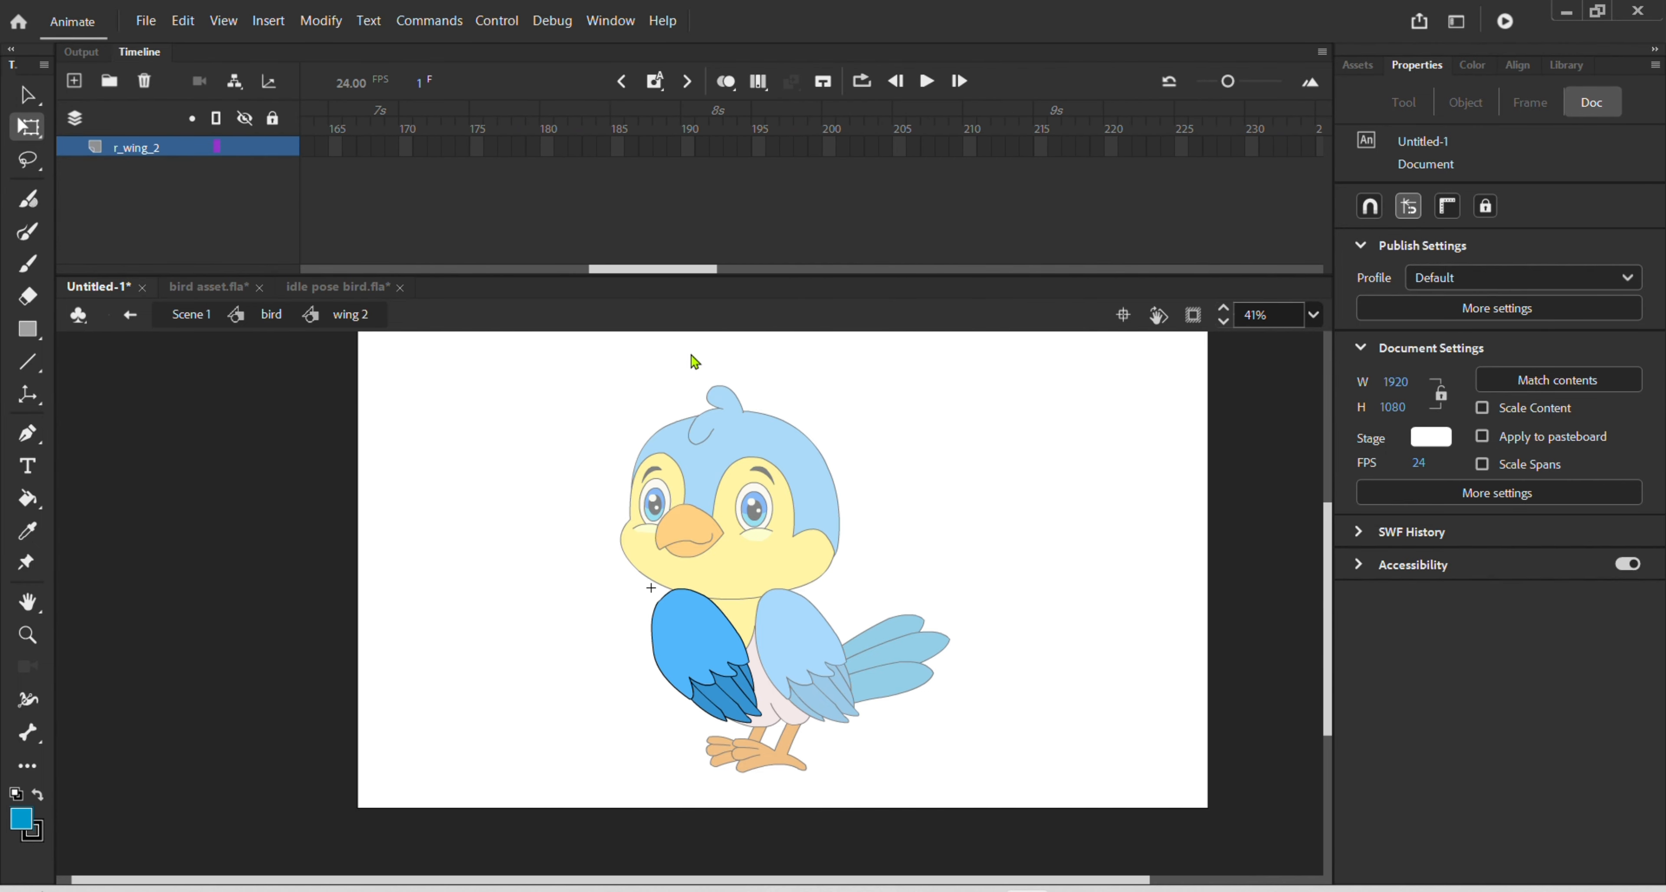
click(829, 148)
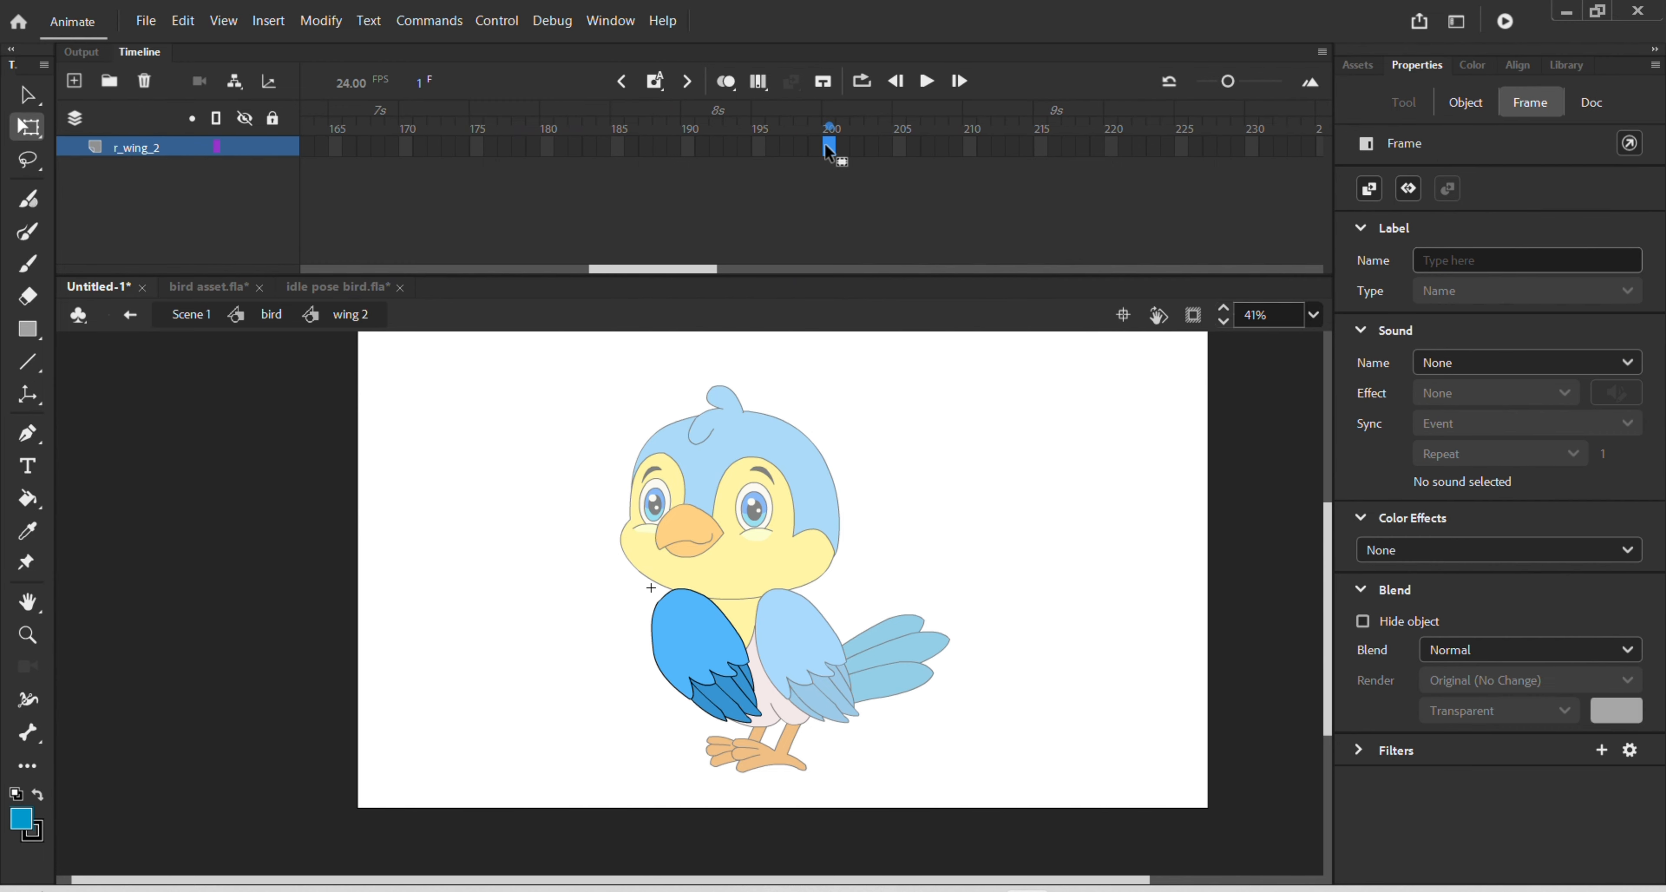
key(F5)
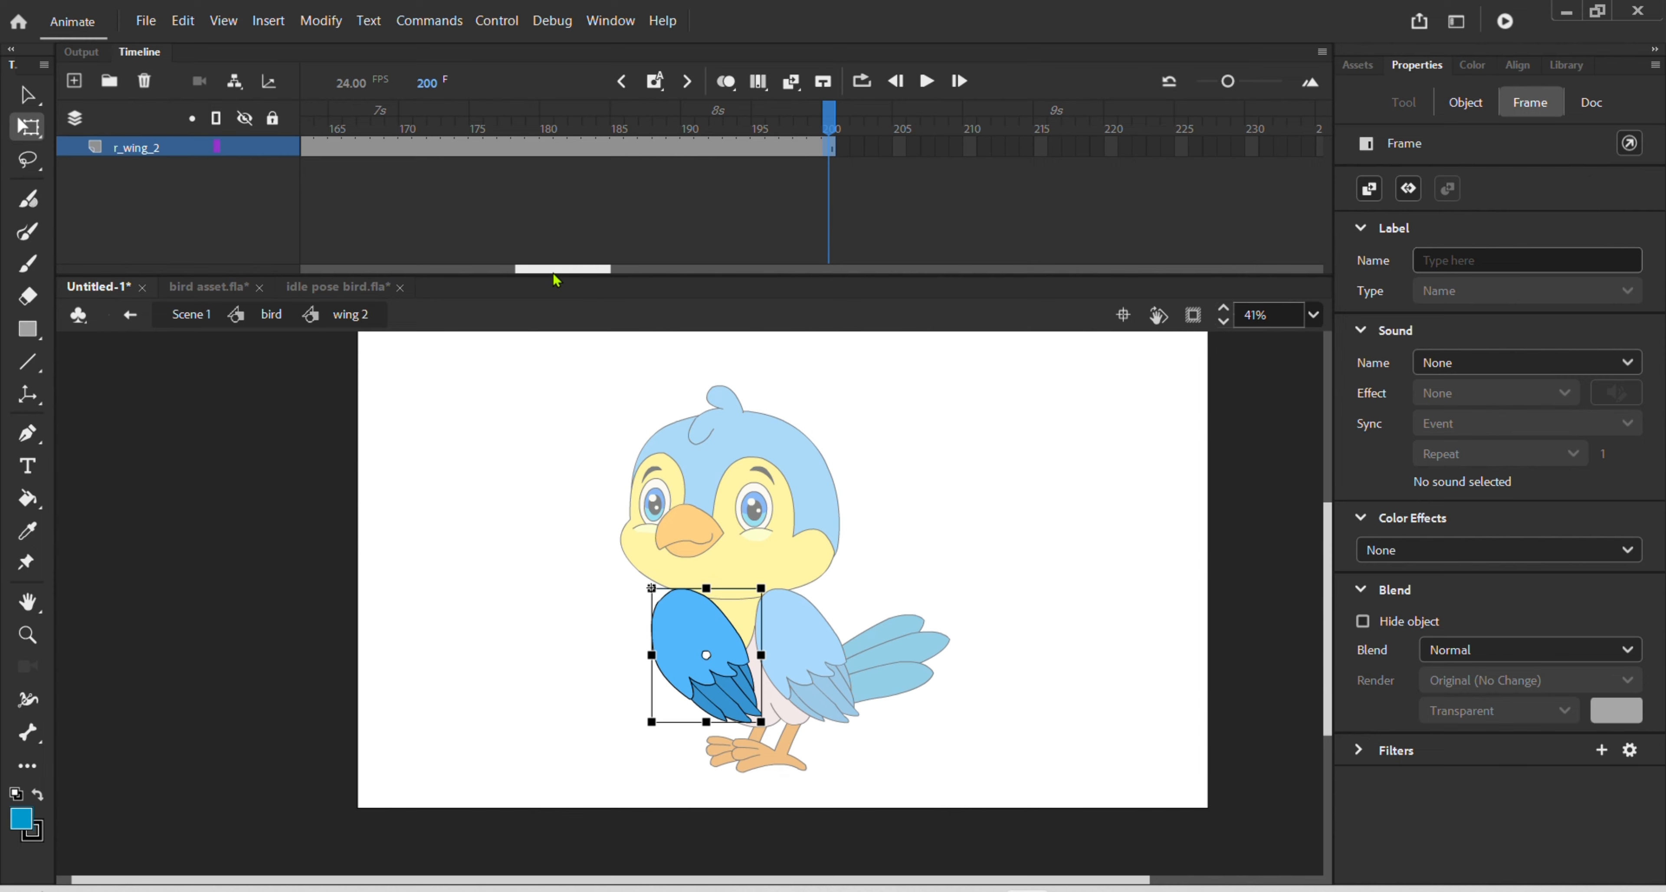
drag(557, 270, 261, 331)
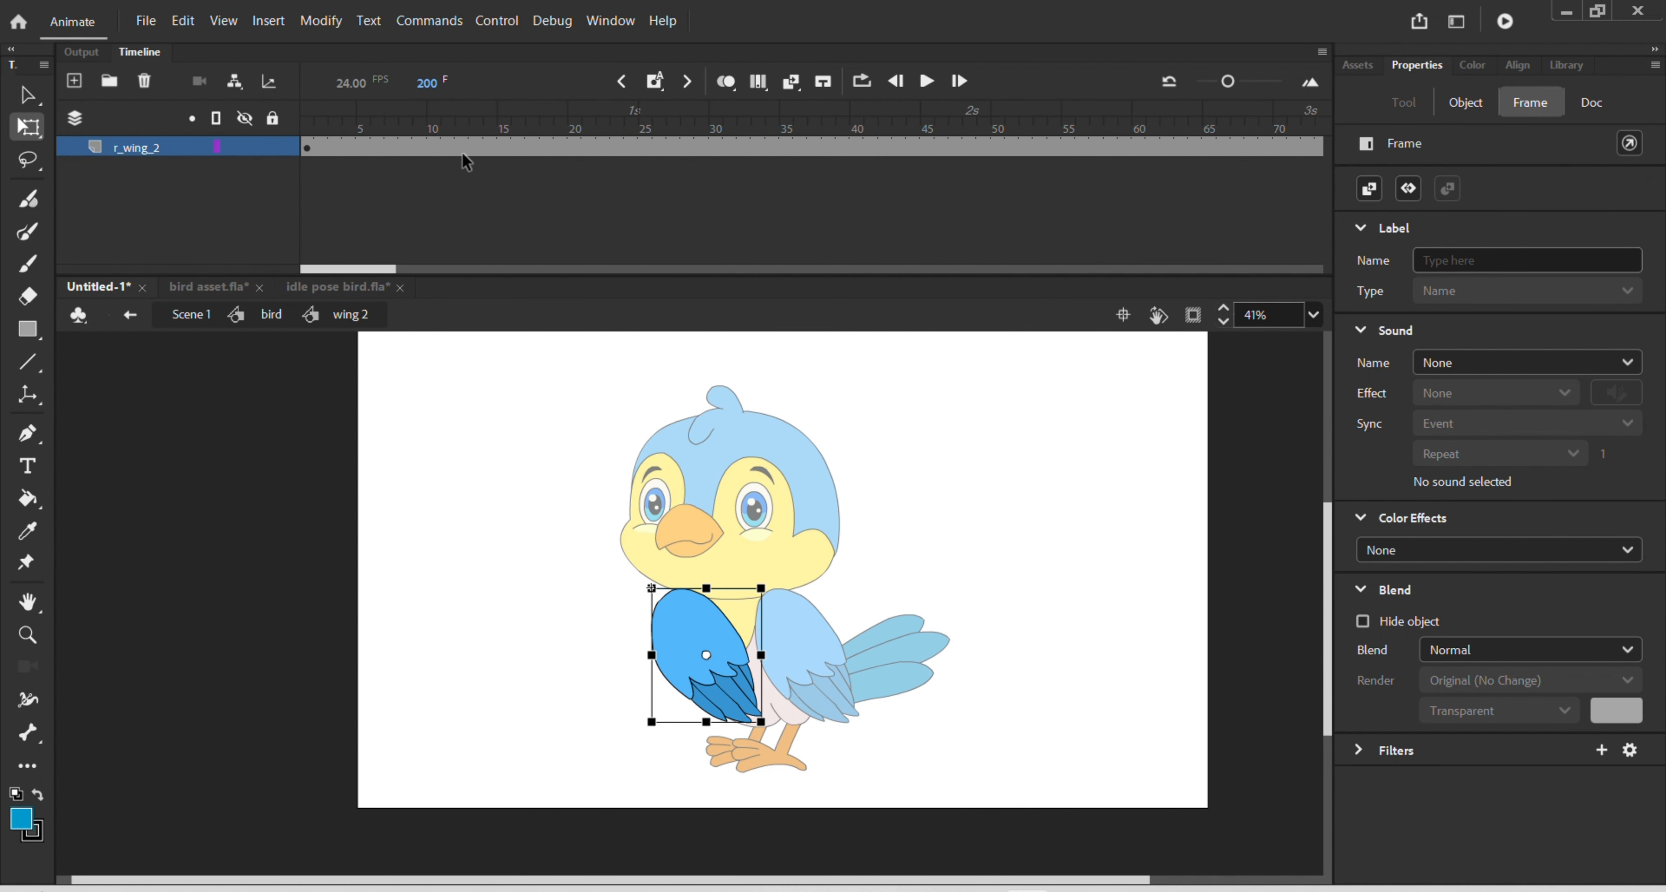
- Insert keyframes at frames 15, 30 and 46 on the r_wing_2 layer, and return to the bird symbol
click(505, 147)
key(F6)
click(718, 148)
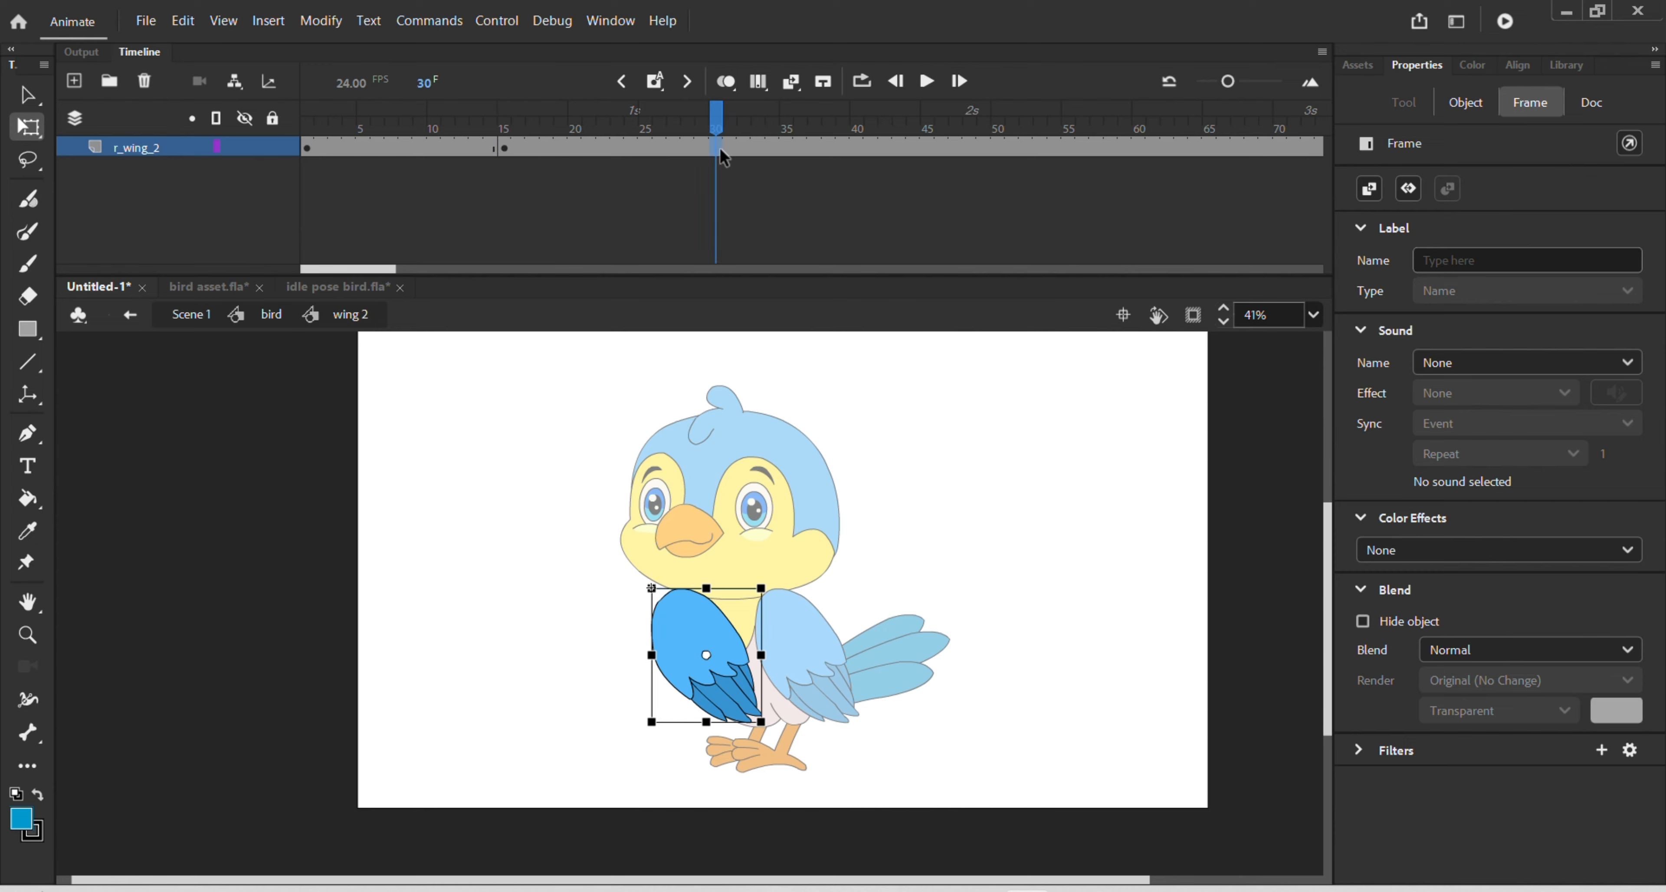
key(F6)
click(941, 141)
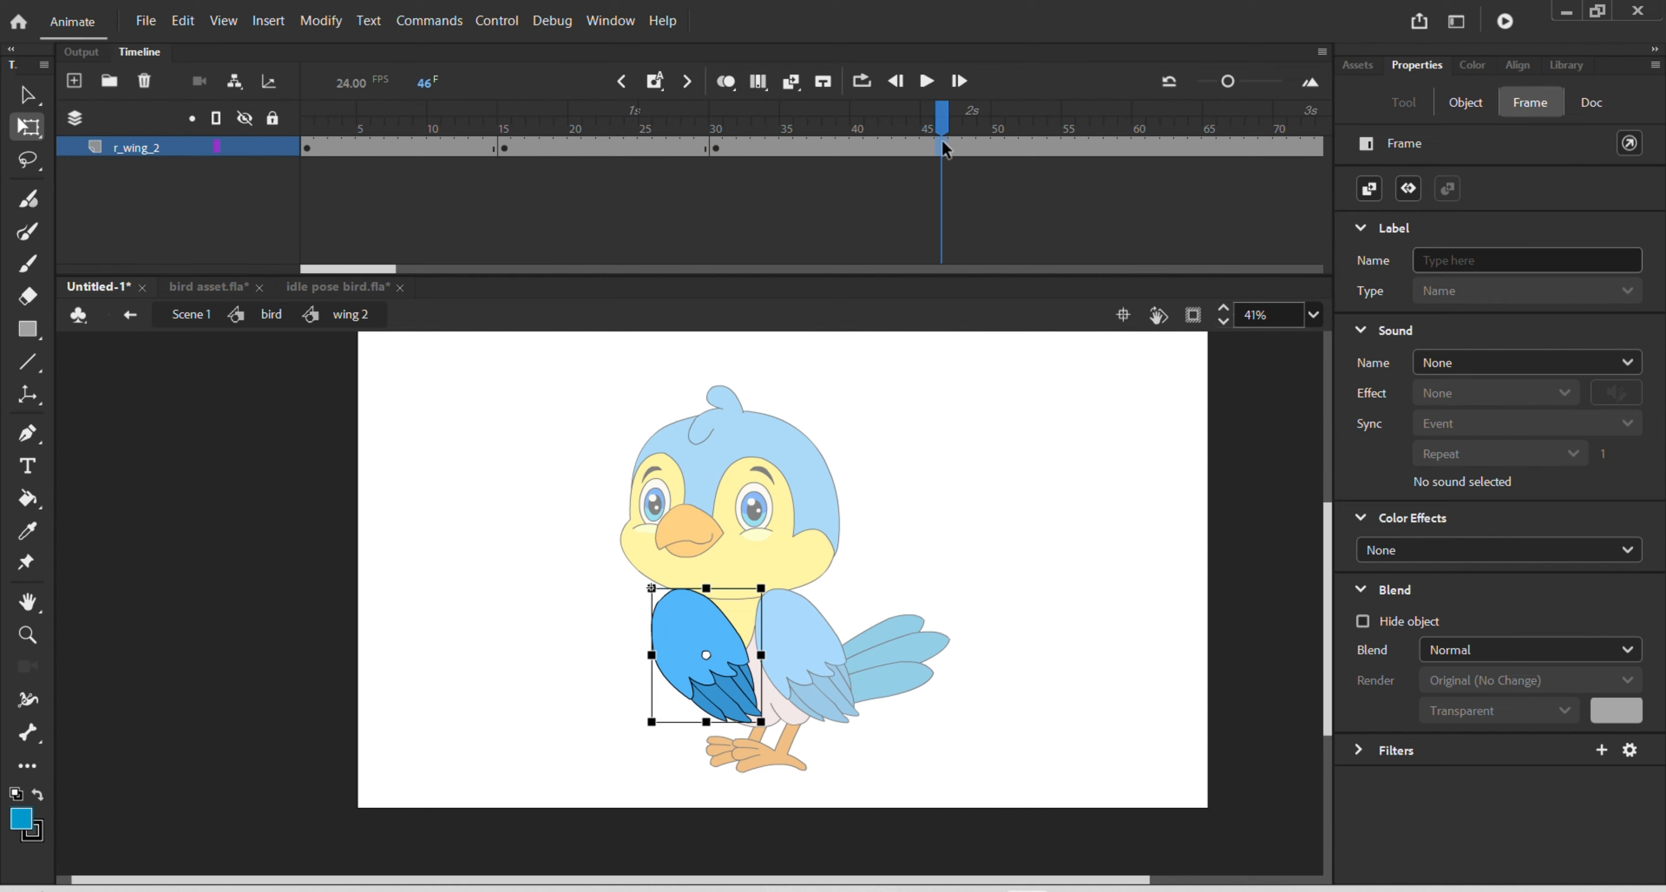
key(F6)
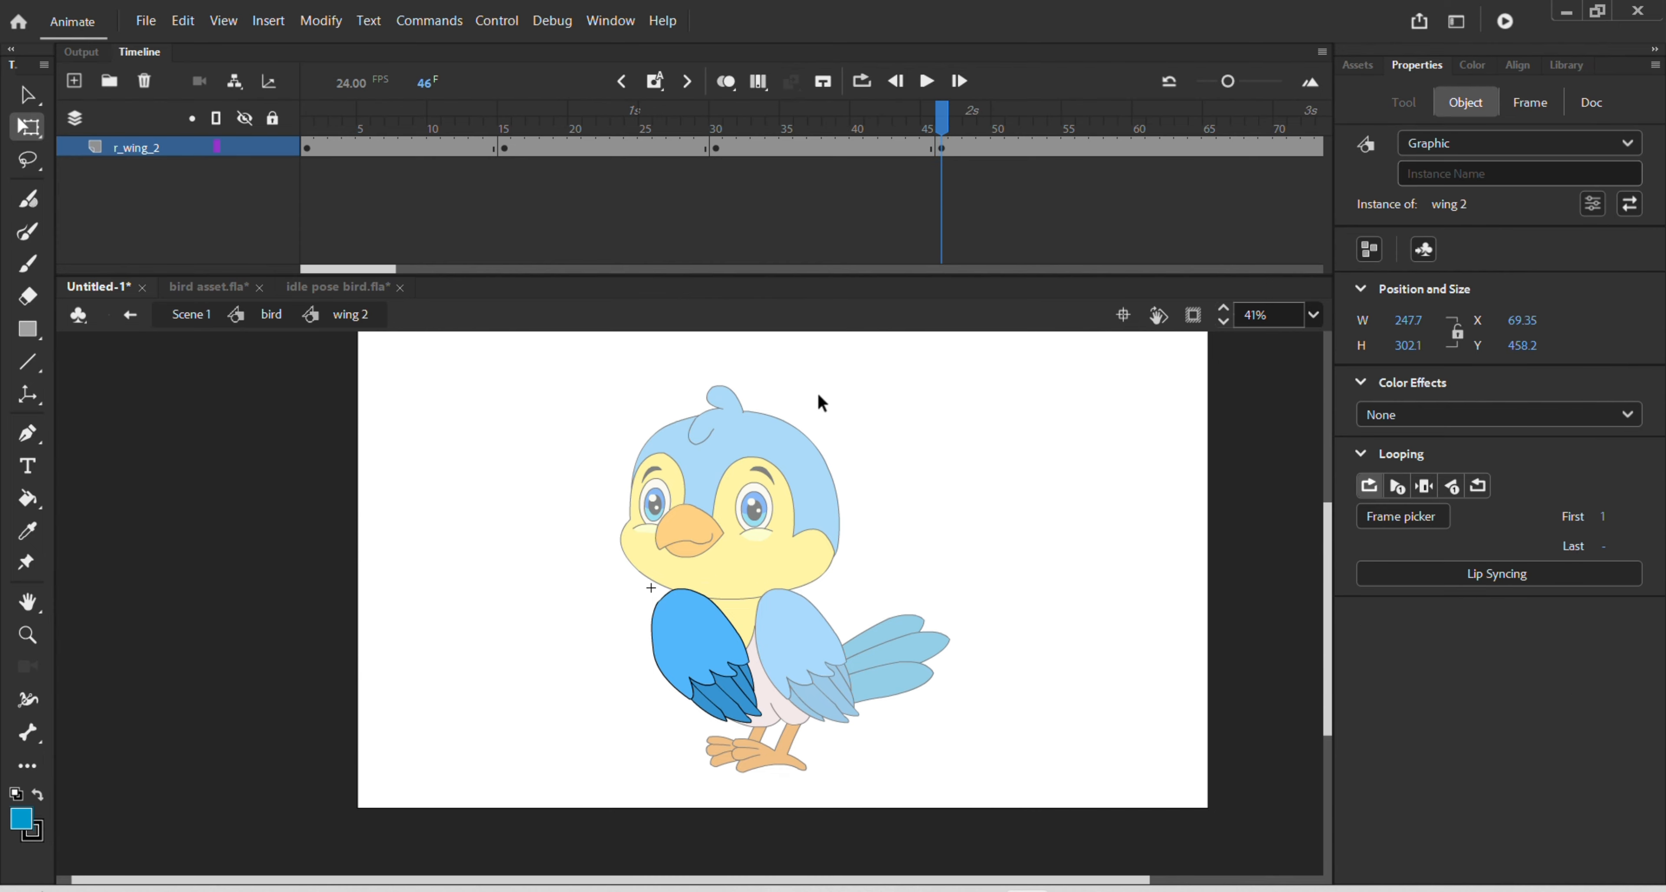
double_click(819, 397)
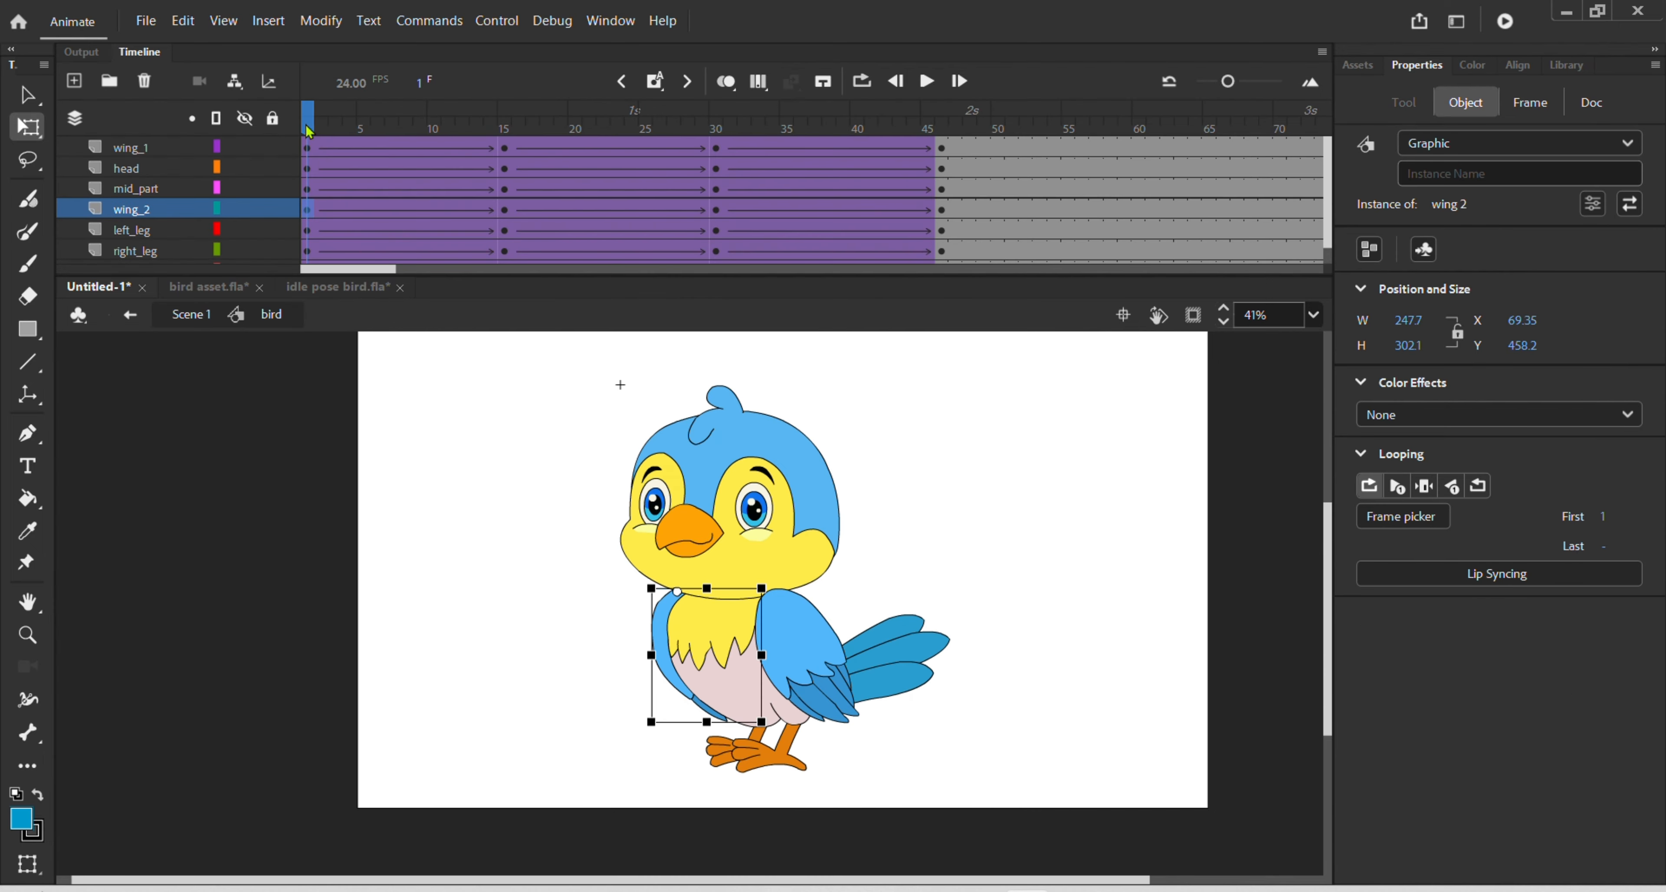
- Scrub through the wing's raising motion to frame 26, and insert a keyframe there inside the wing 2 symbol
drag(309, 131, 708, 173)
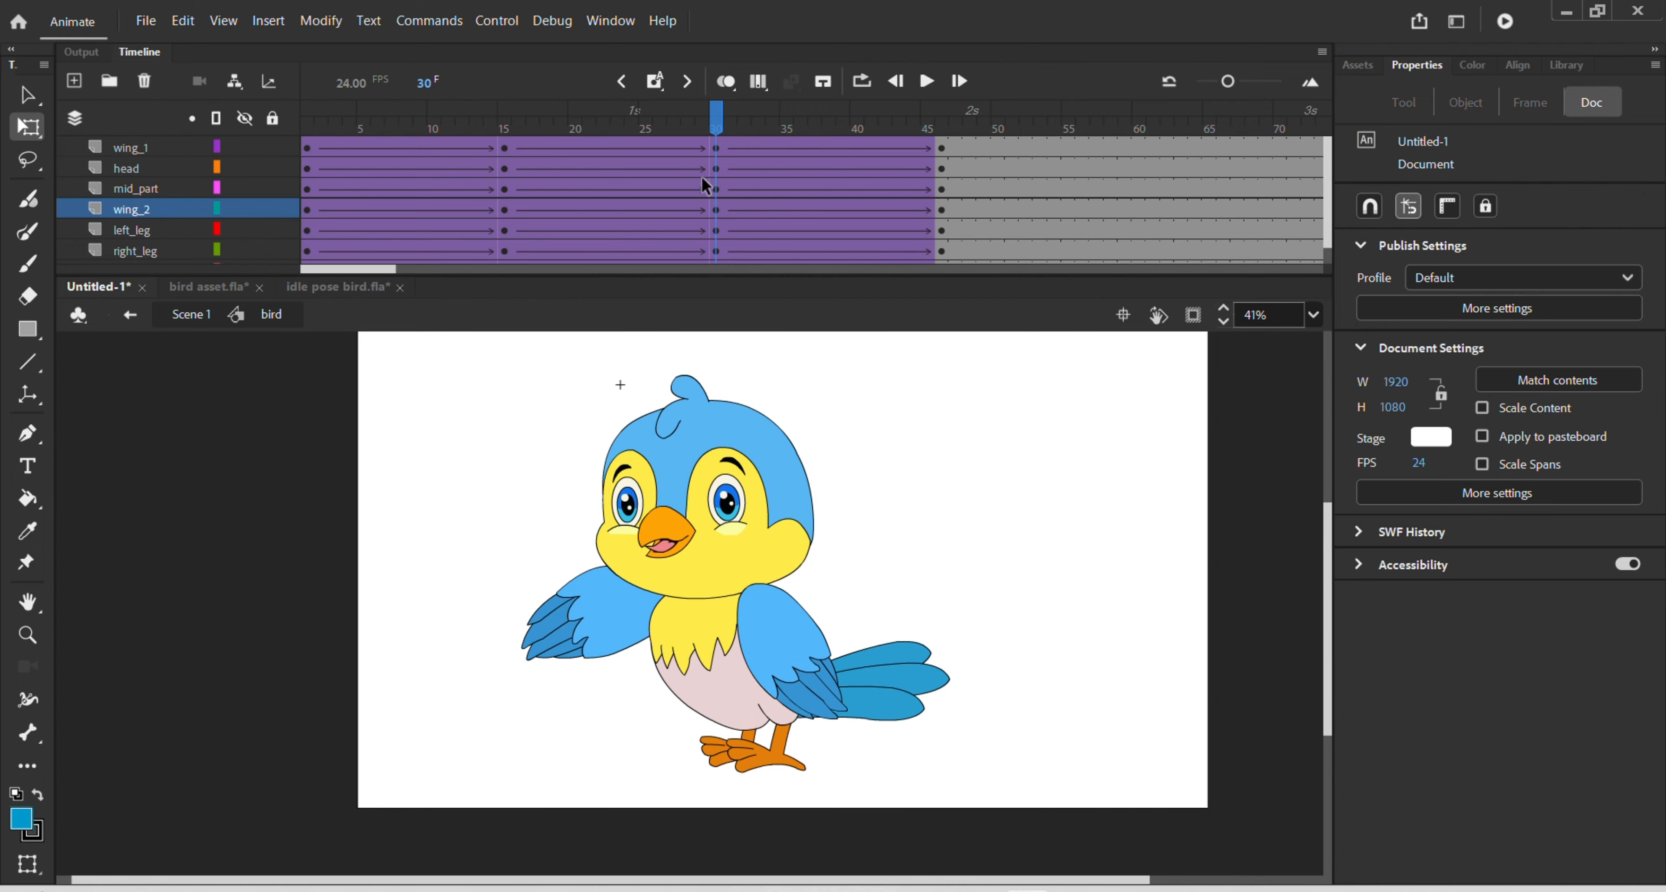
drag(714, 129, 657, 188)
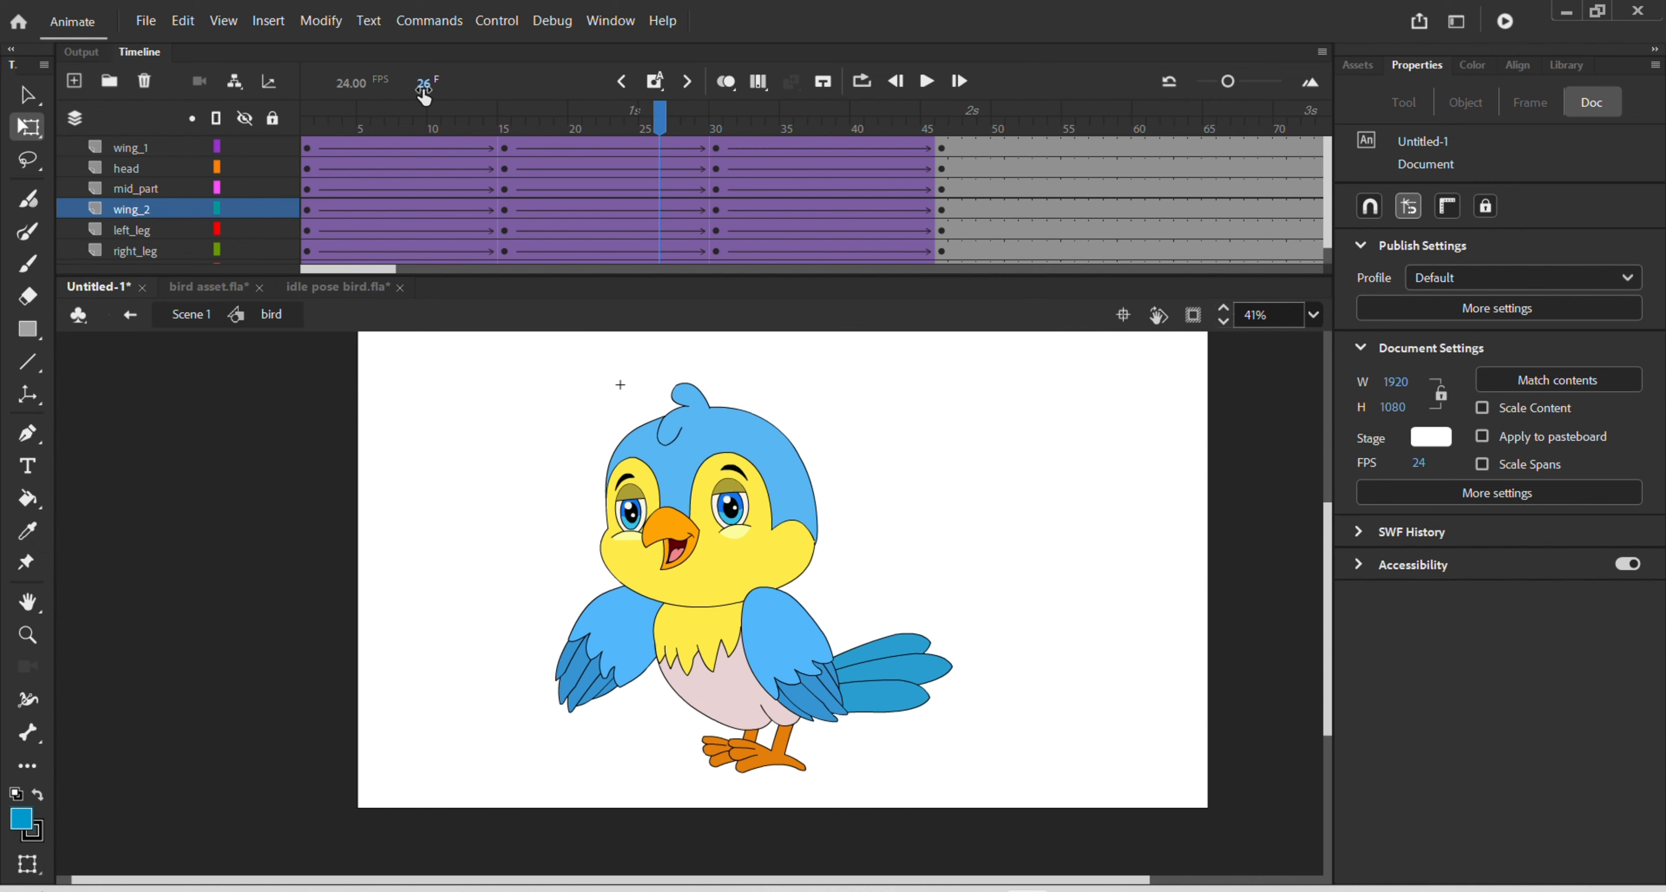
double_click(622, 617)
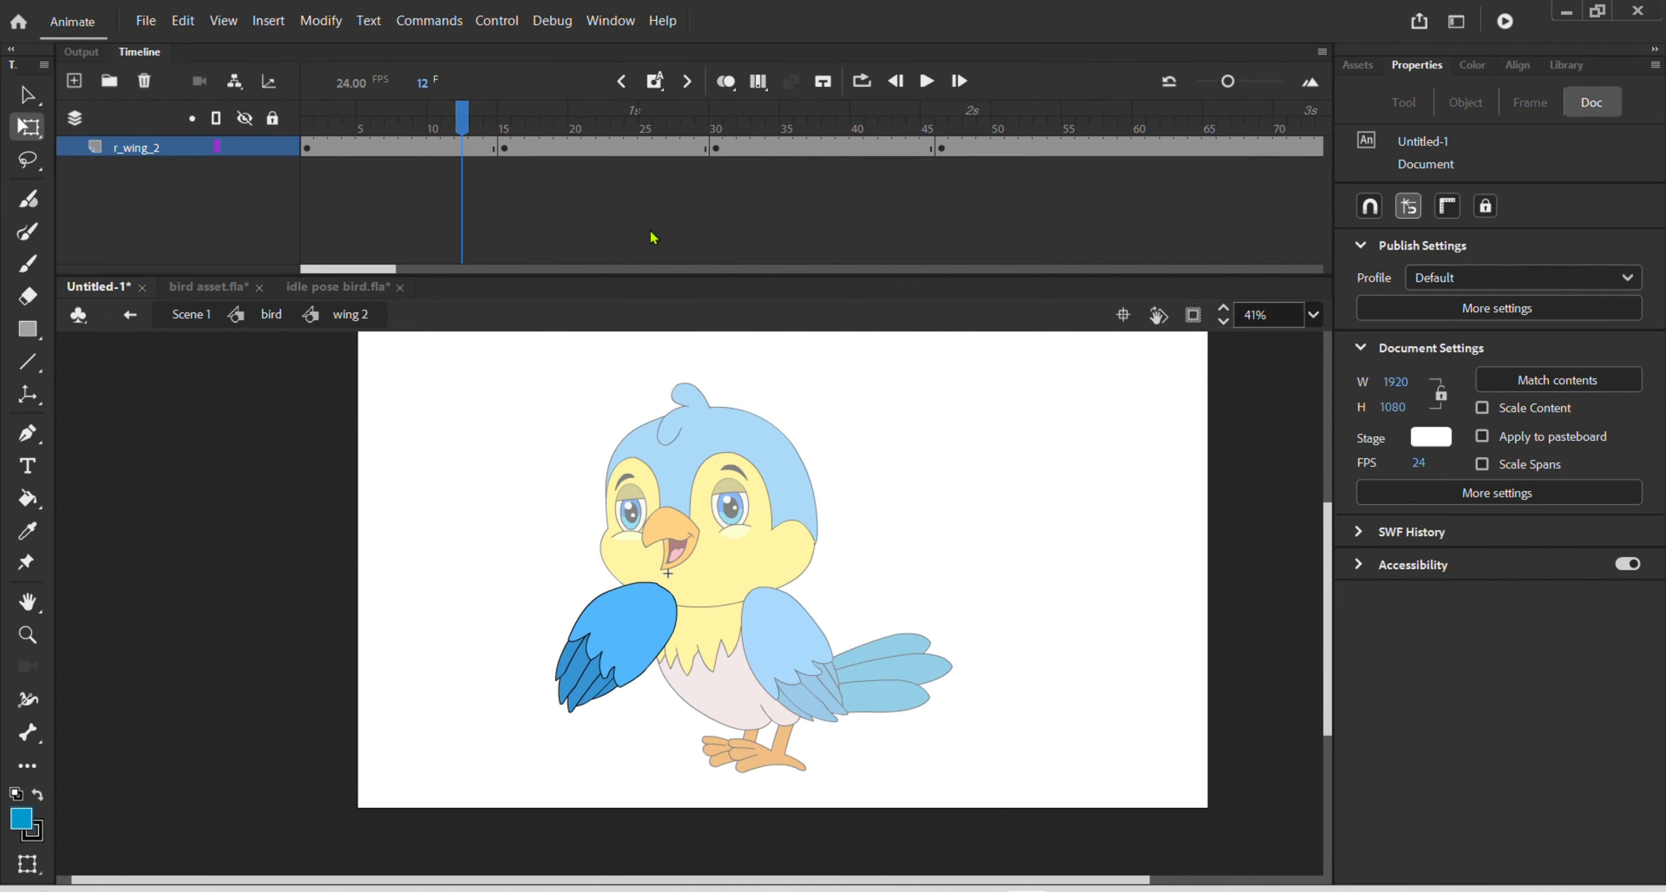
click(656, 149)
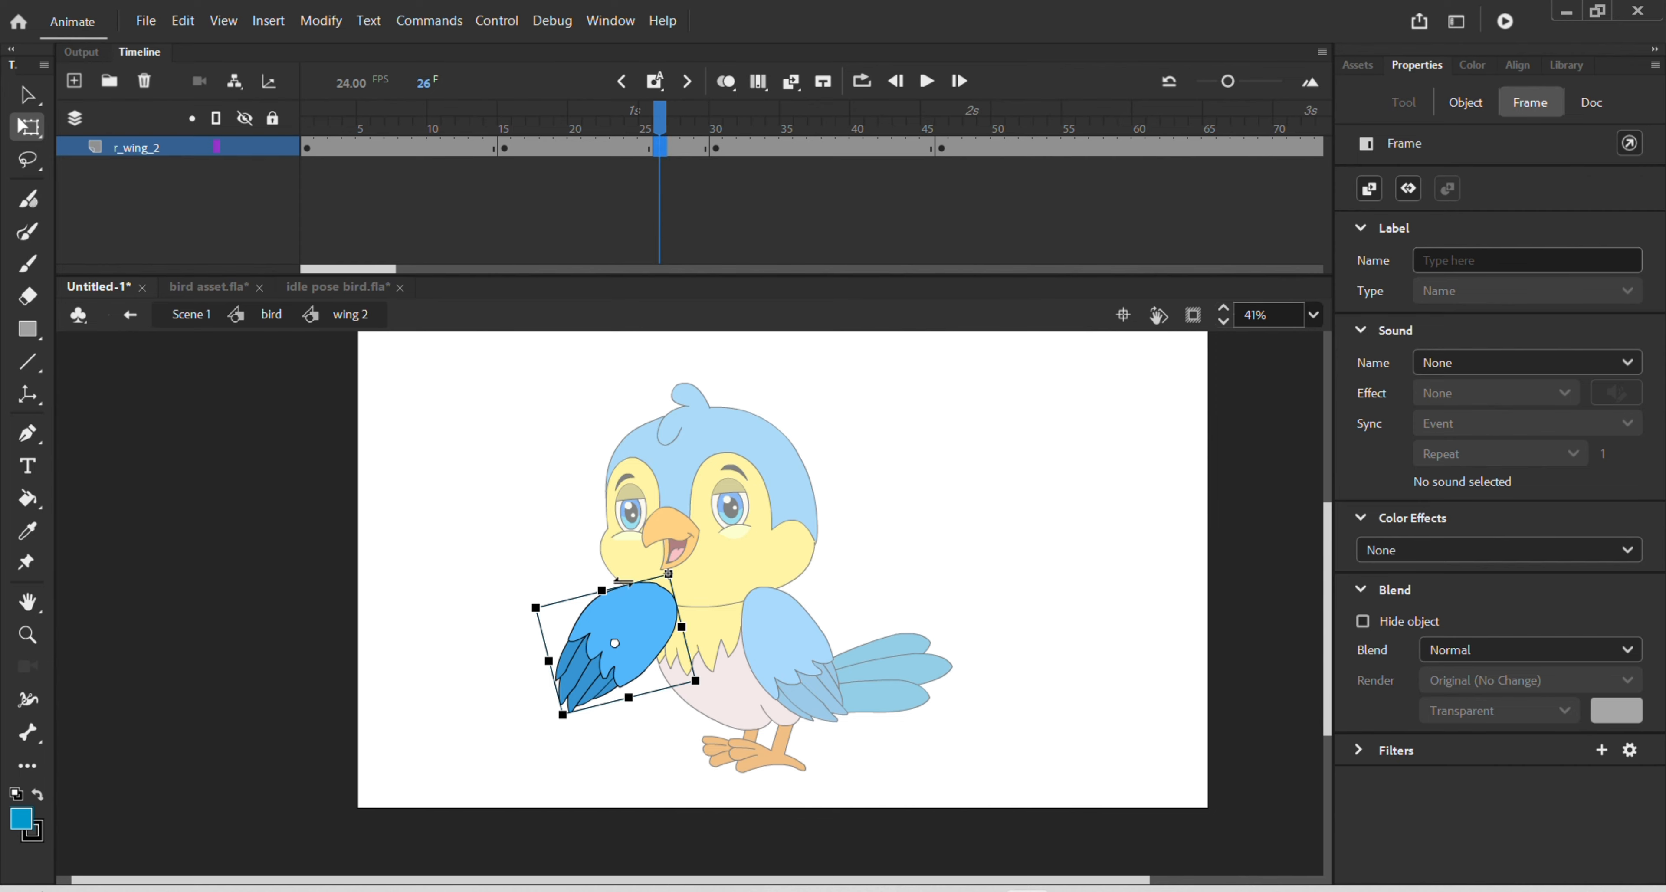
- Try flipping the r wing 2 instance vertically at frame 26, and undo the flip
right_click(624, 614)
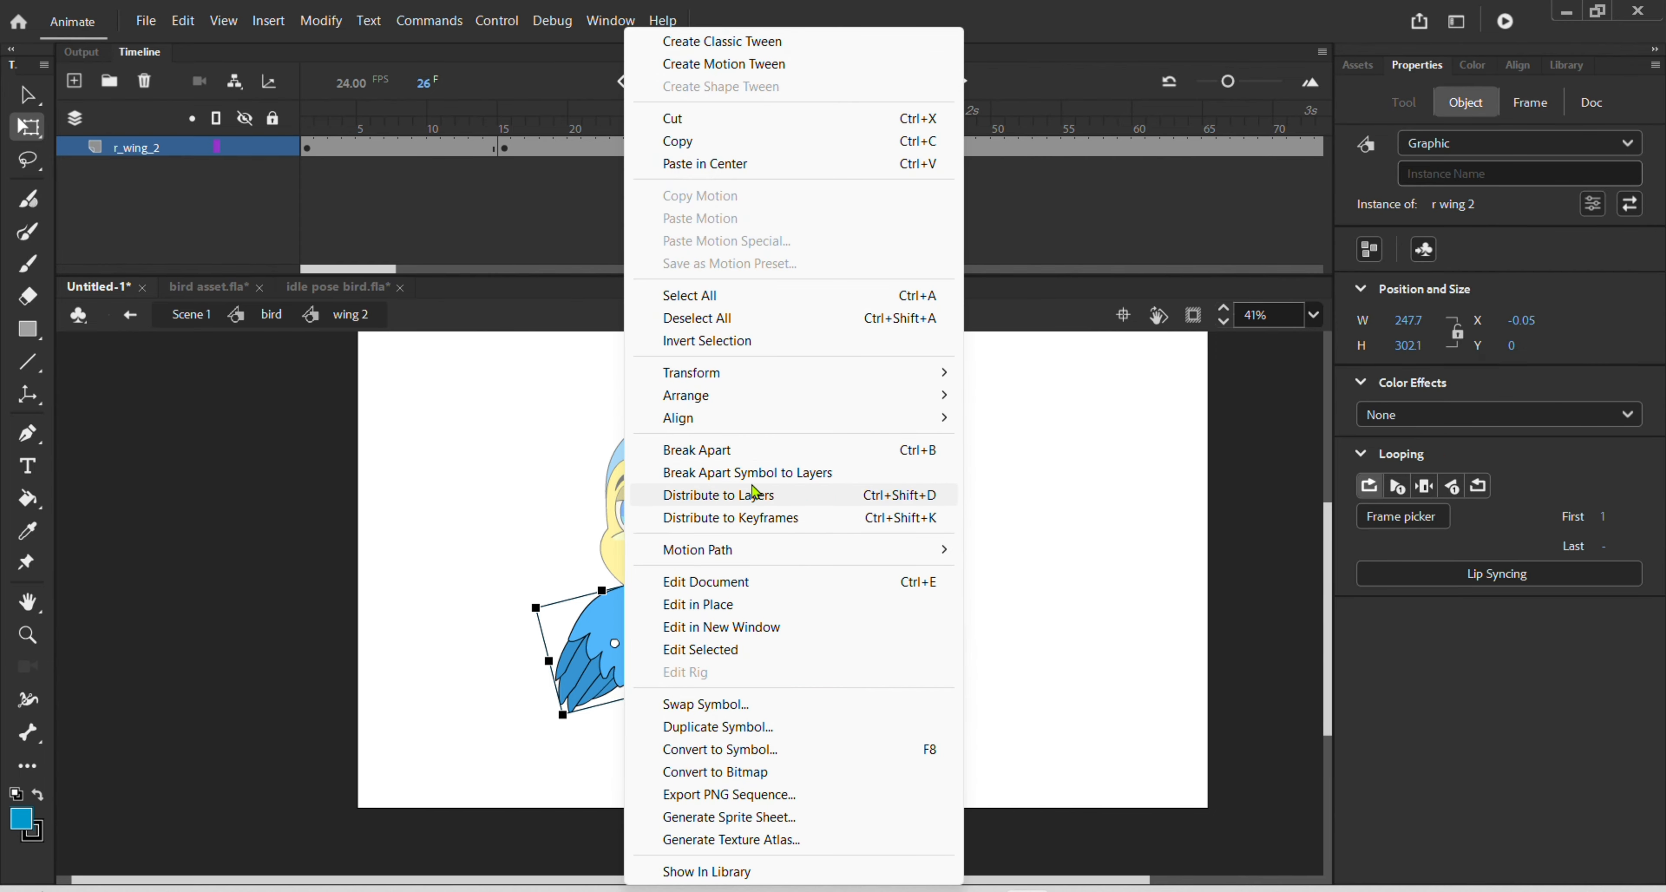
mouse_move(725, 380)
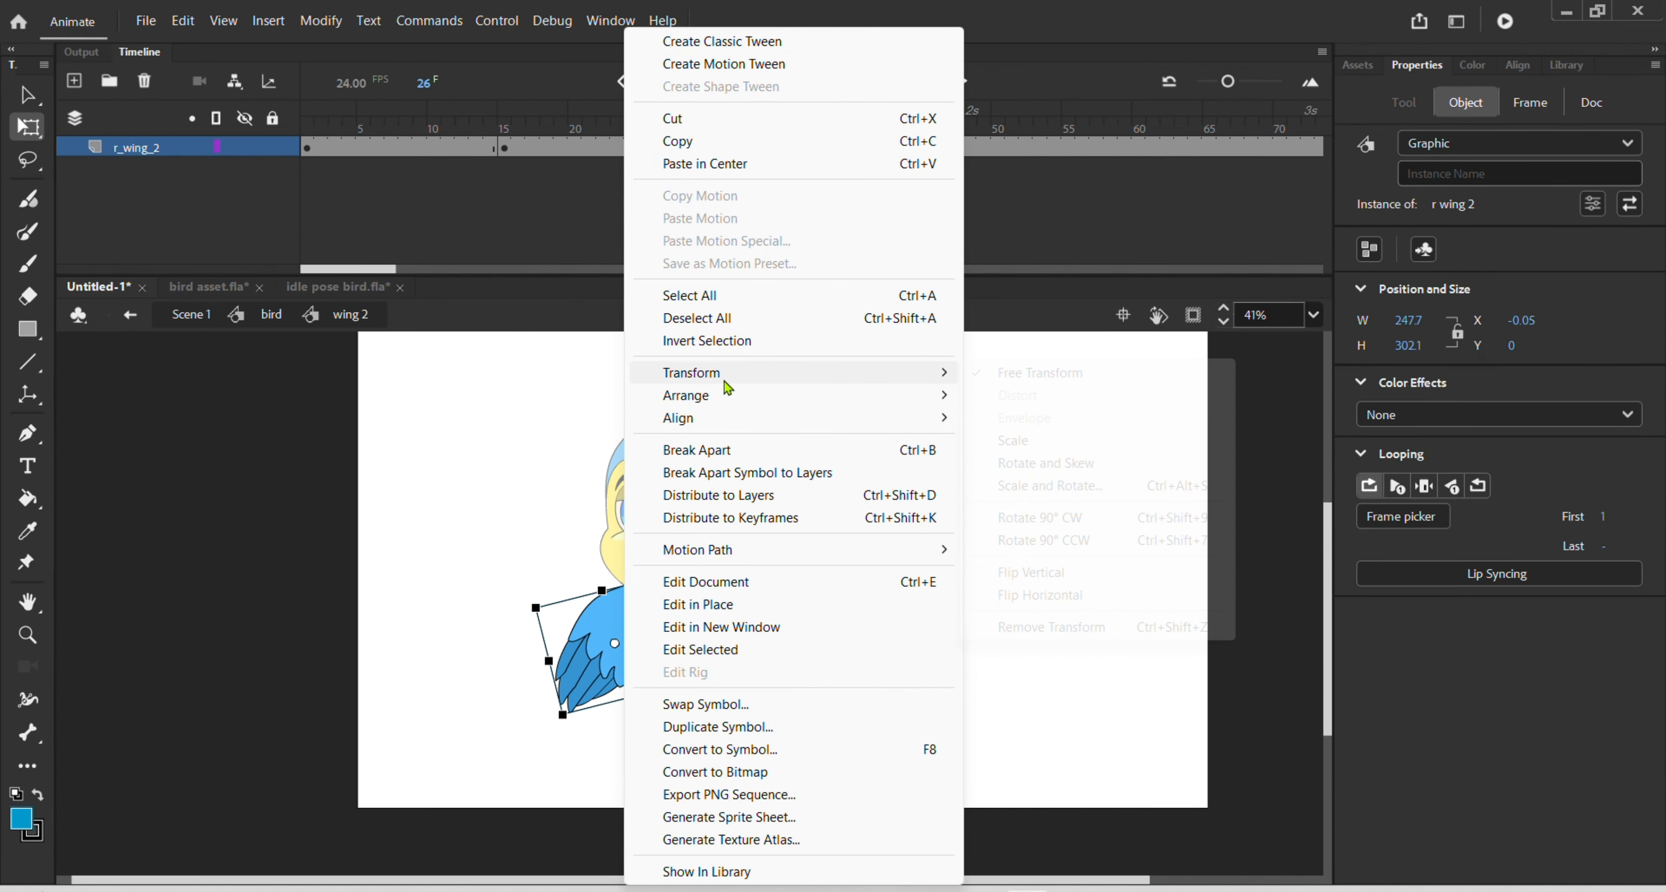
click(1062, 571)
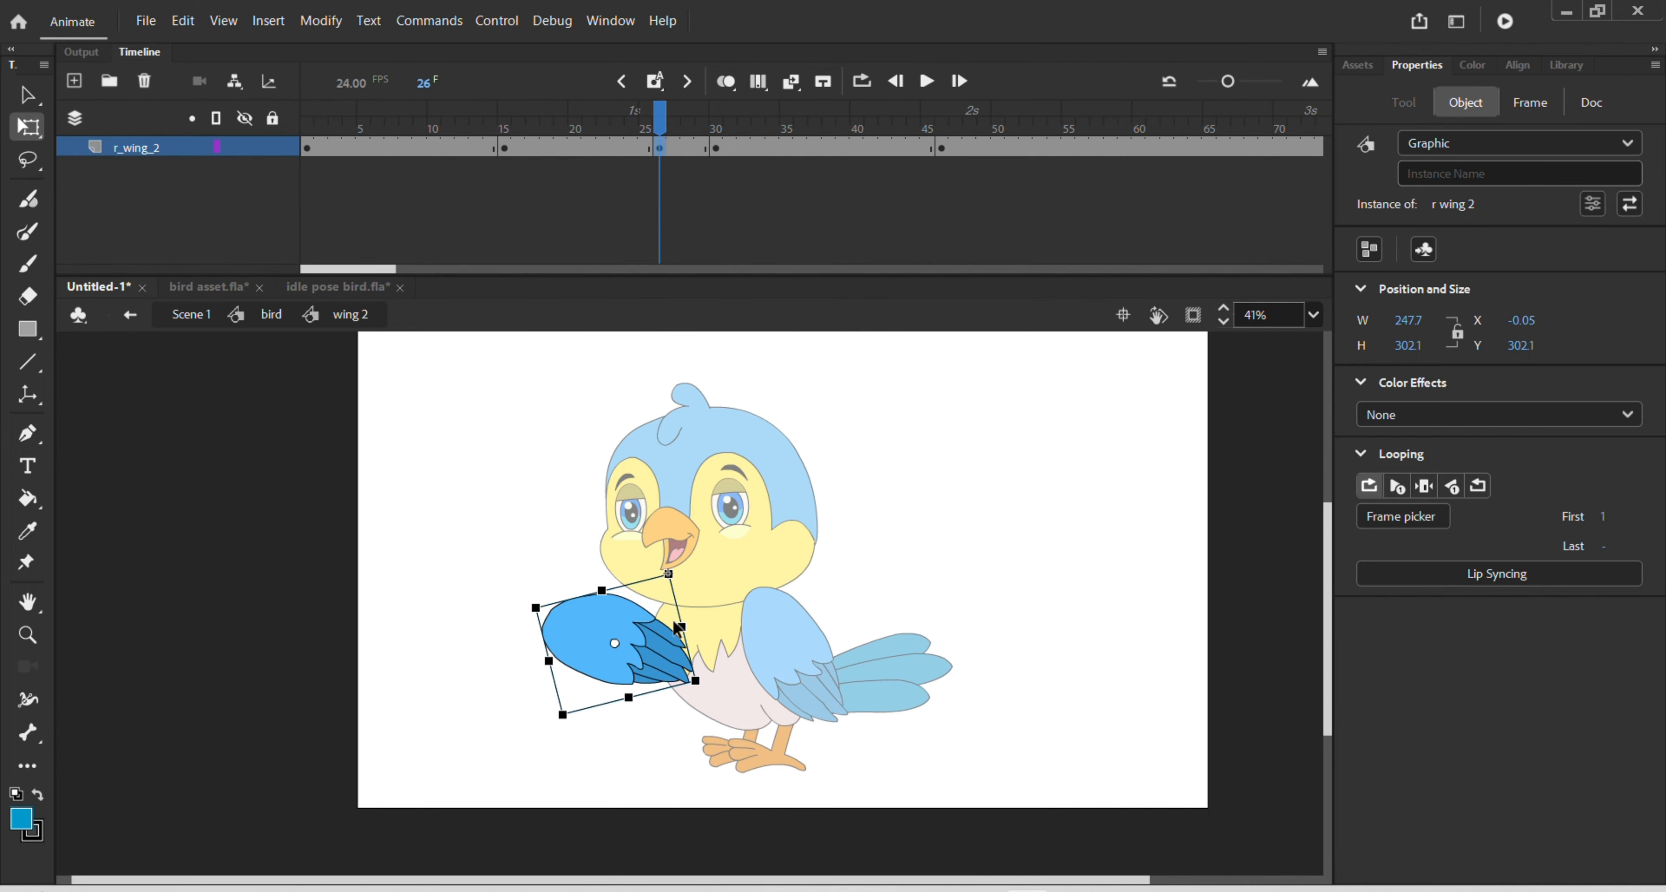
key(ctrl+z)
right_click(629, 588)
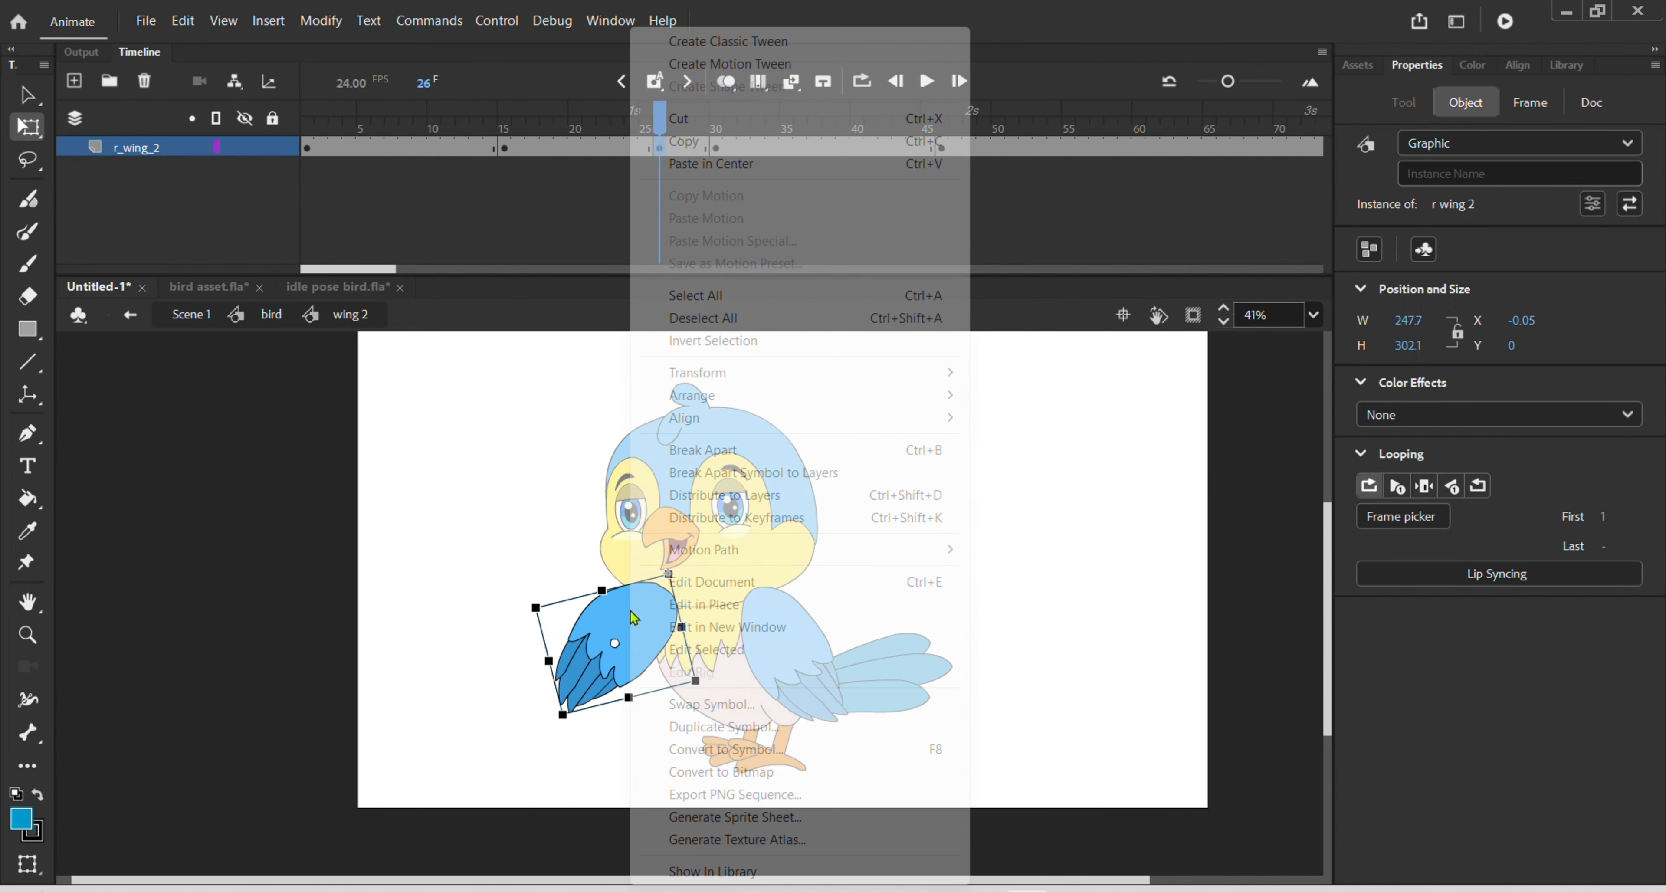
mouse_move(797, 375)
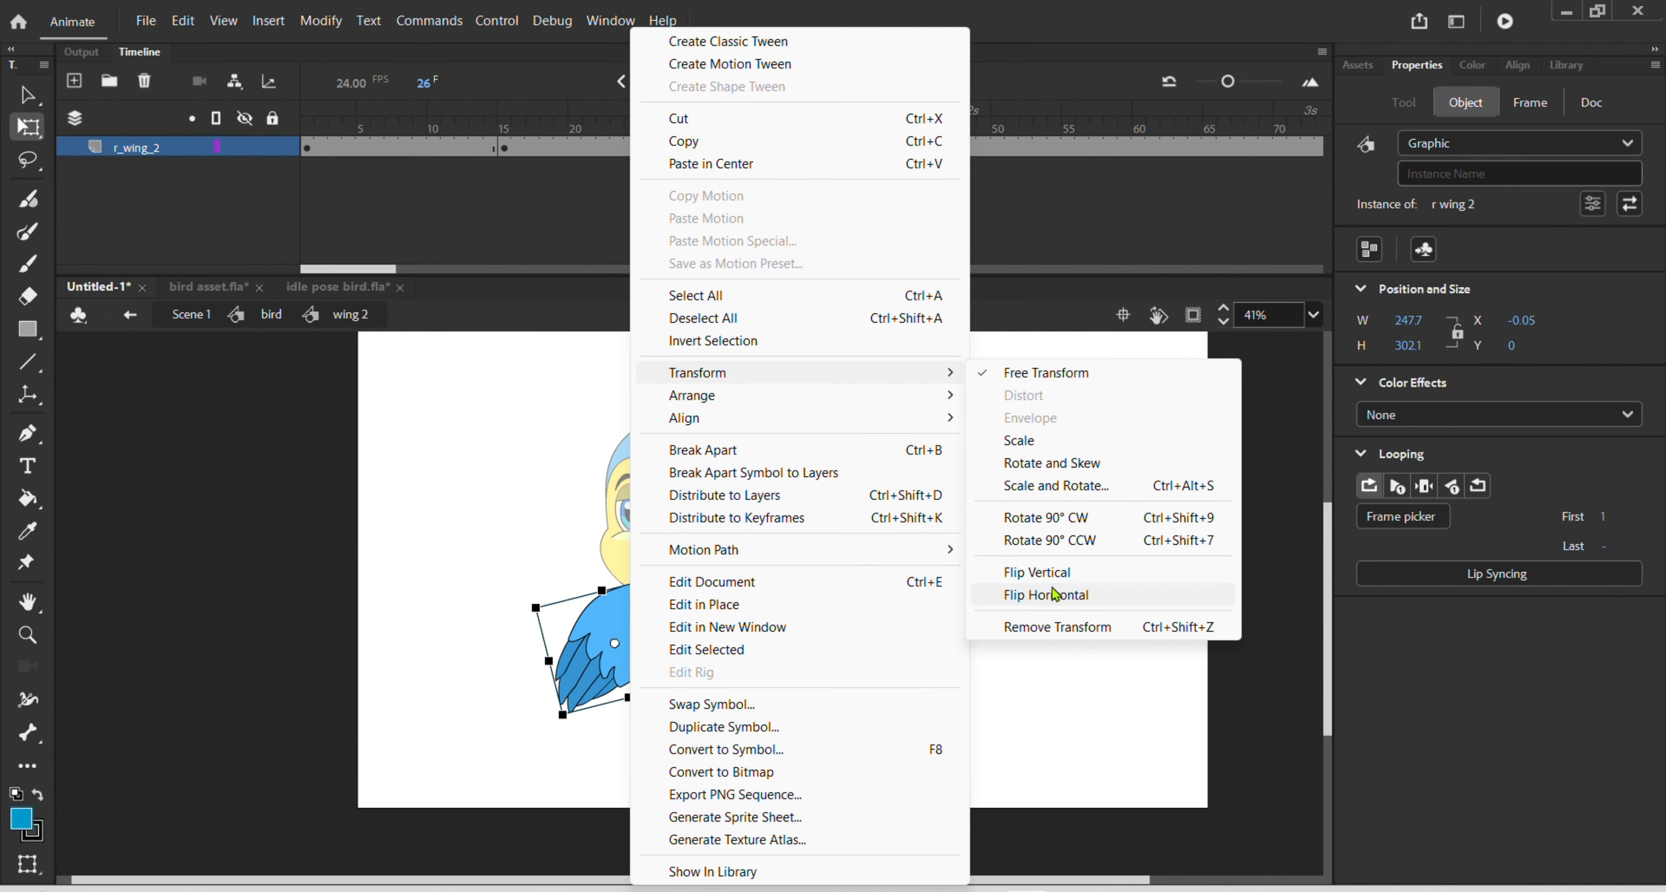
click(1042, 574)
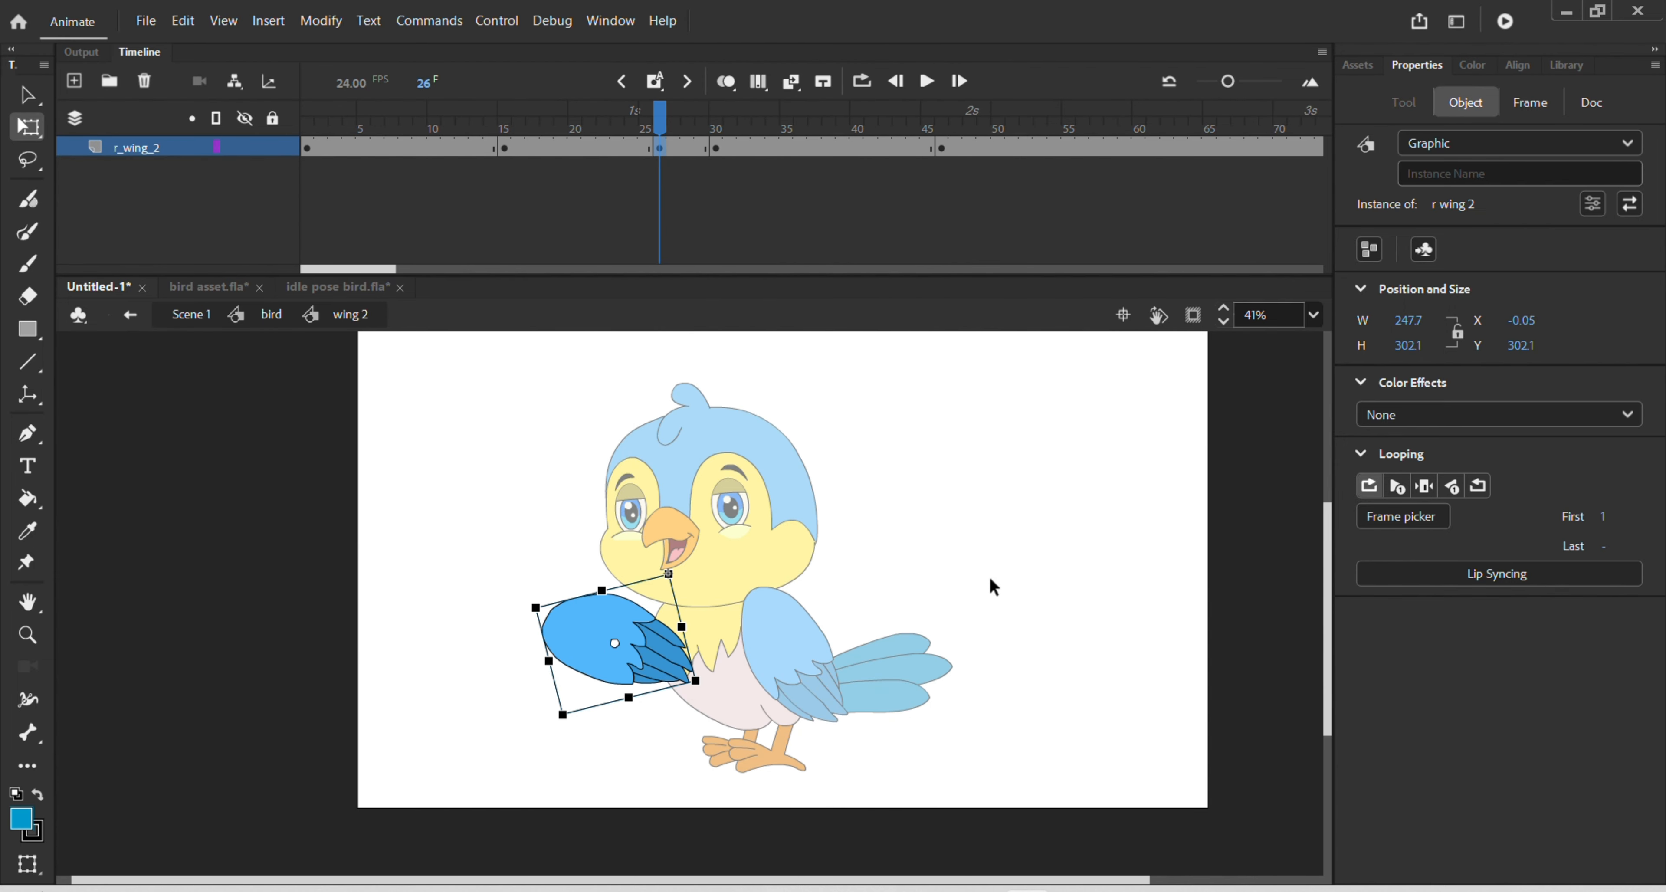
key(ctrl+z)
- Flip the r wing 2 instance horizontally at frame 26, align it with the bird's shoulder, and check the motion in the bird symbol
right_click(634, 617)
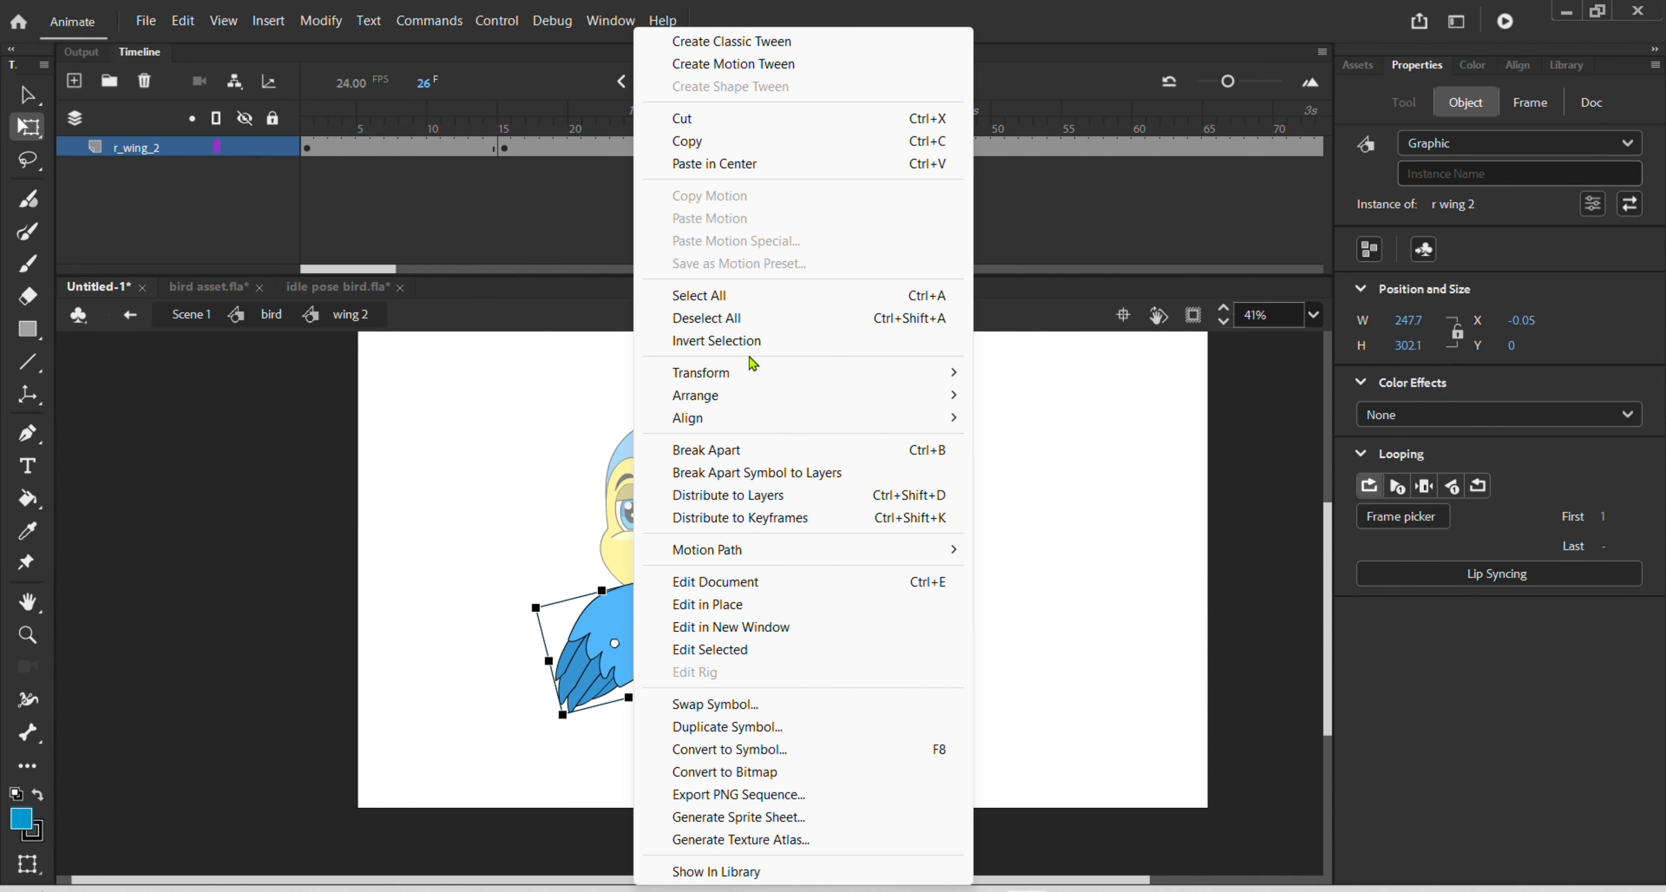
mouse_move(755, 372)
click(1061, 595)
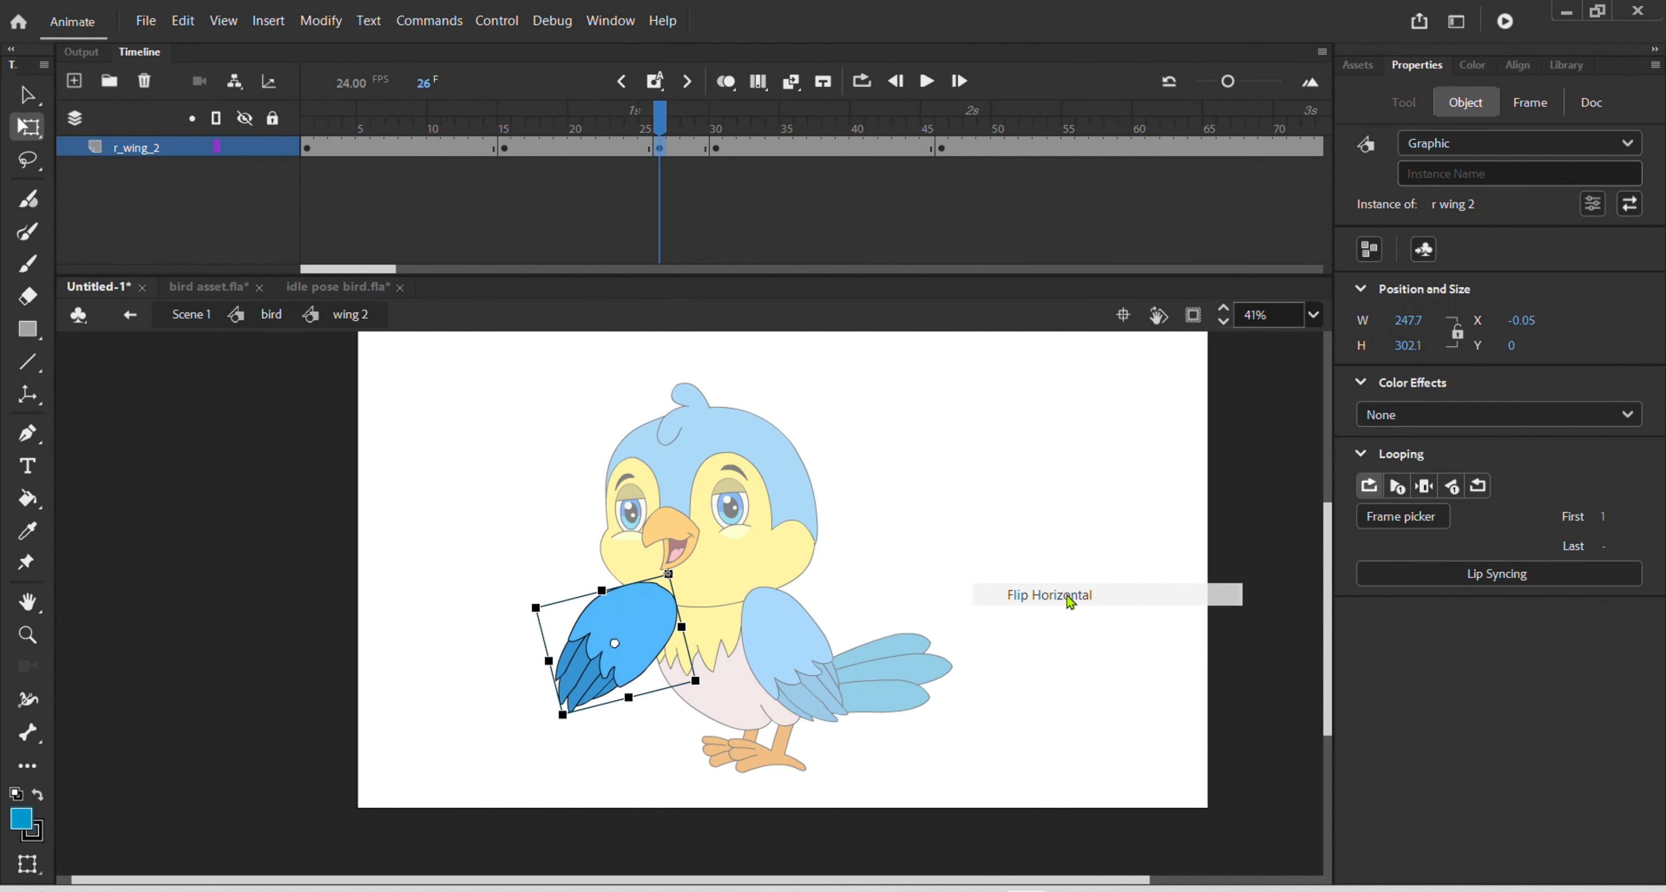
drag(641, 672, 620, 631)
double_click(816, 366)
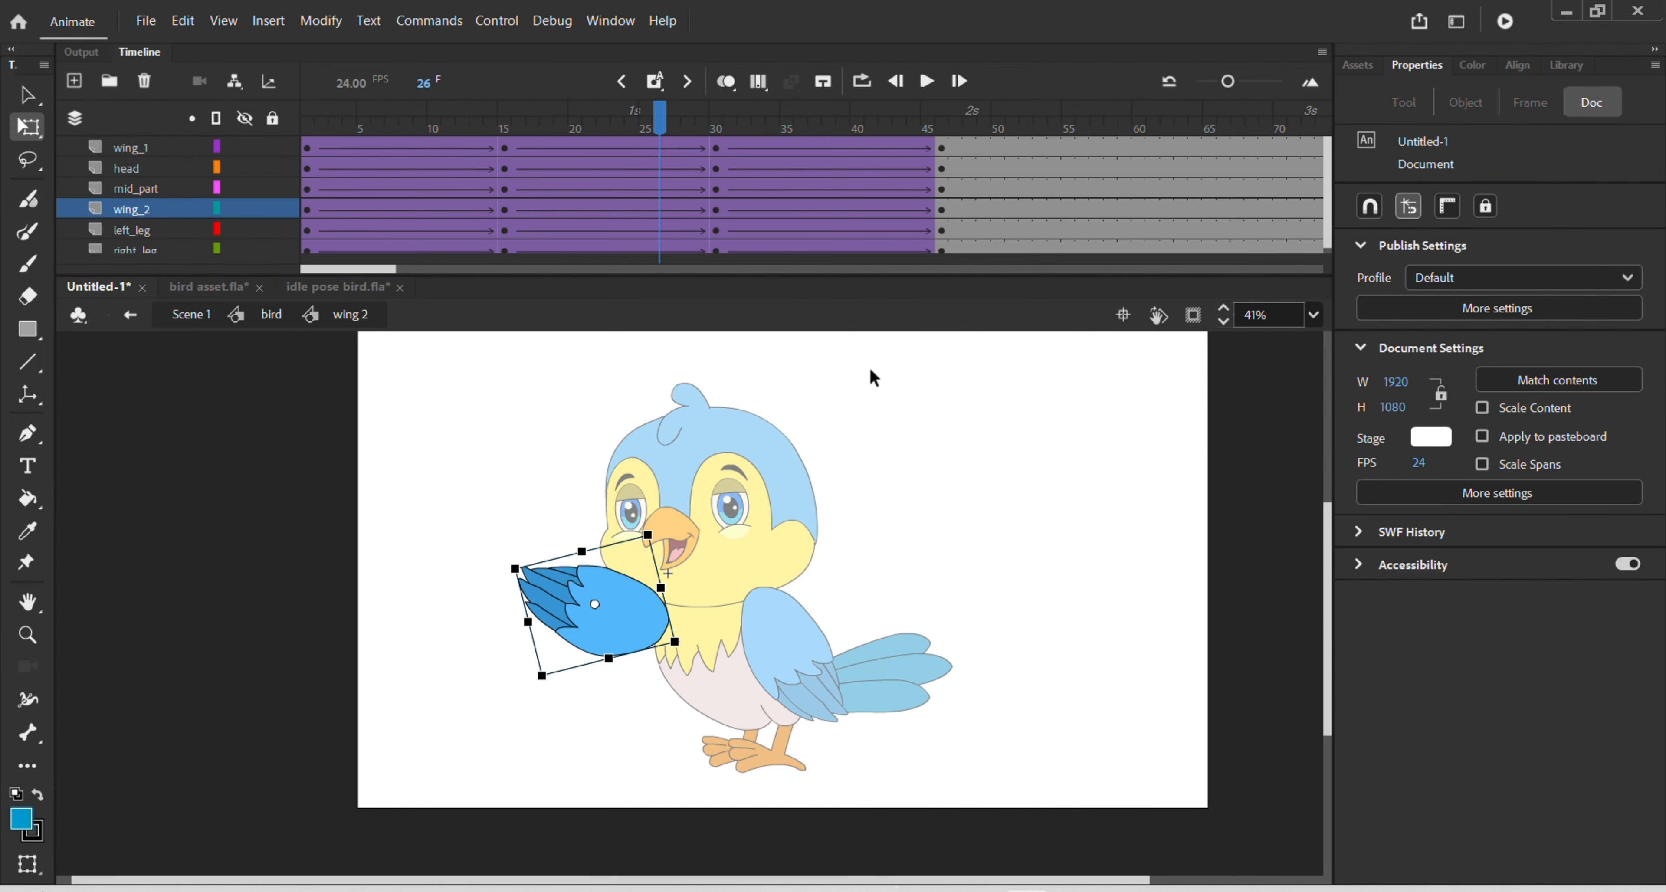
drag(668, 124, 602, 119)
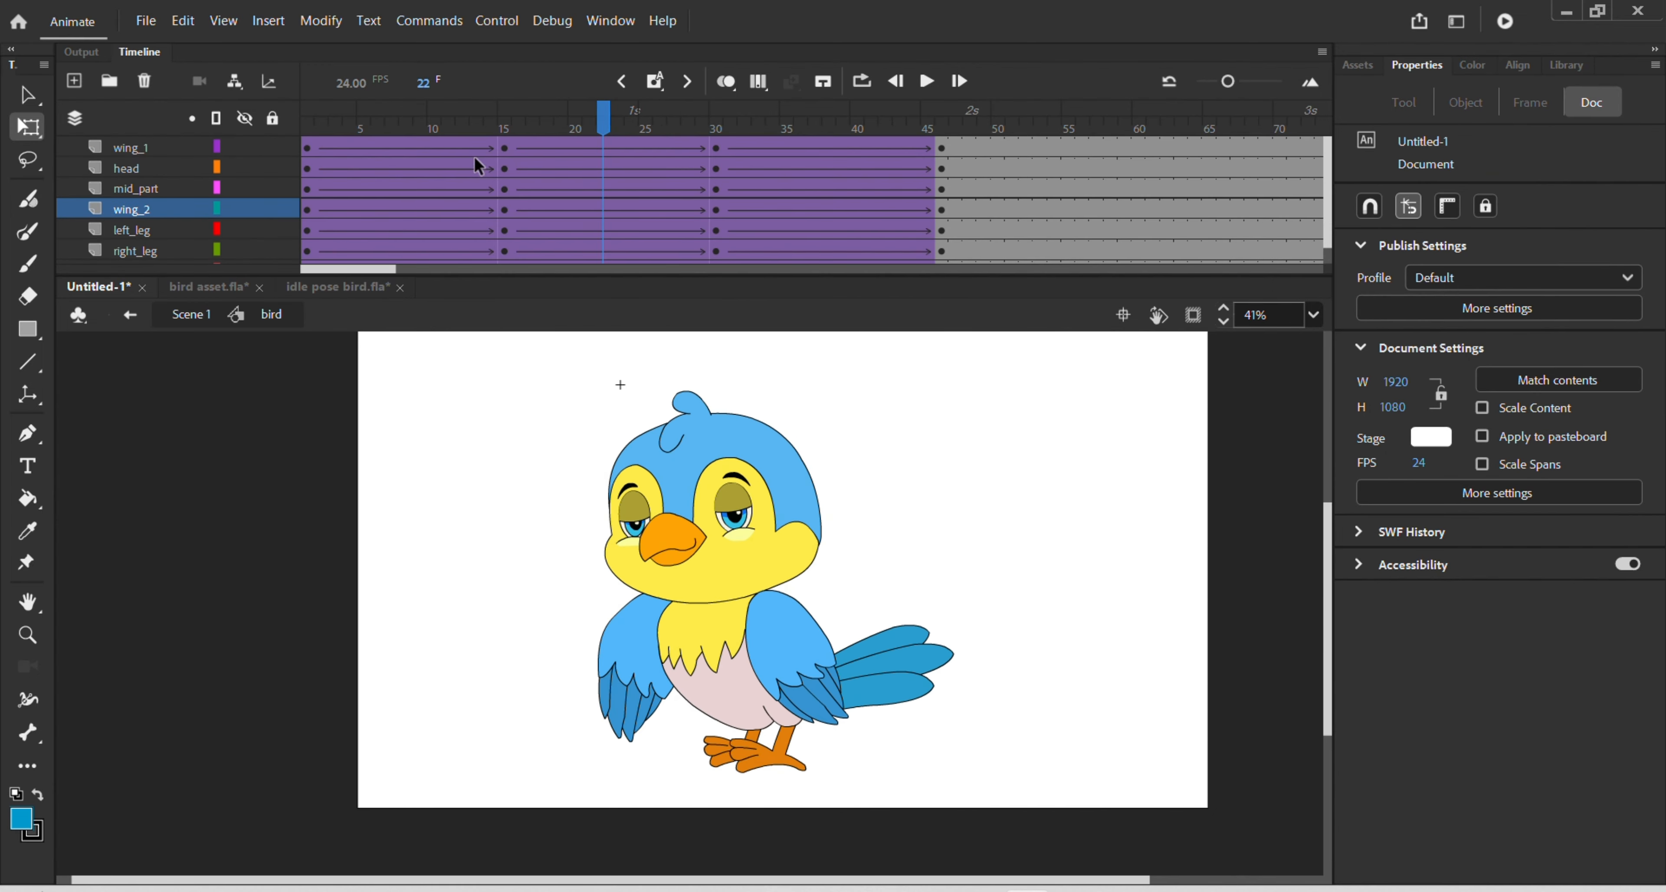
- Synchronize the symbols across all frames of the layers from wing_1 through tail
click(167, 150)
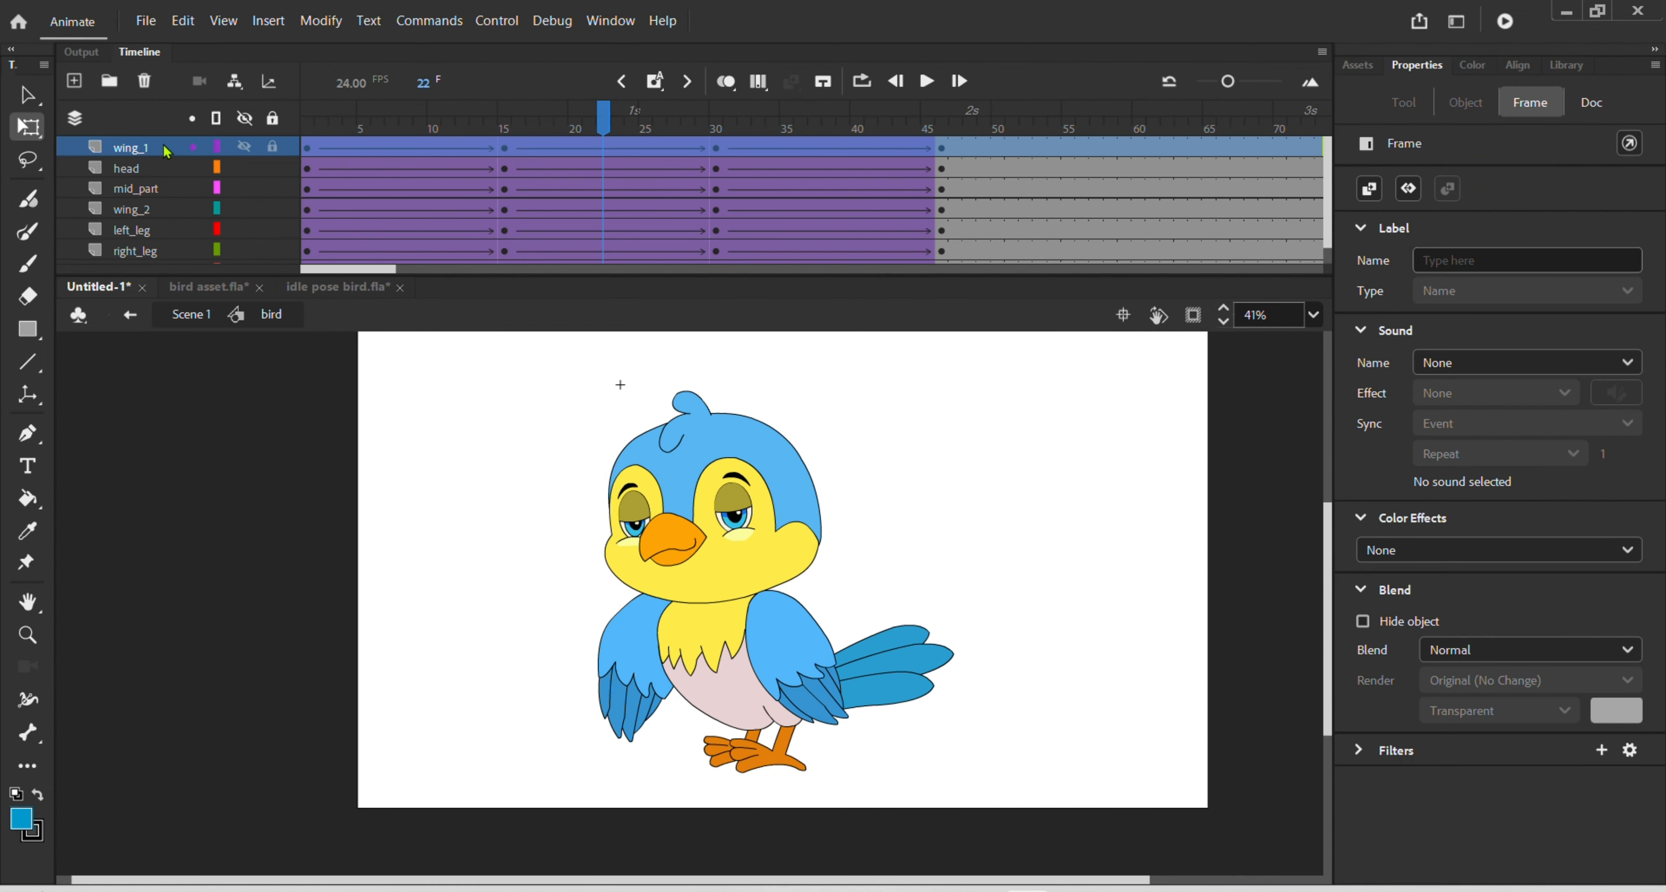
scroll(165, 254, right, 1)
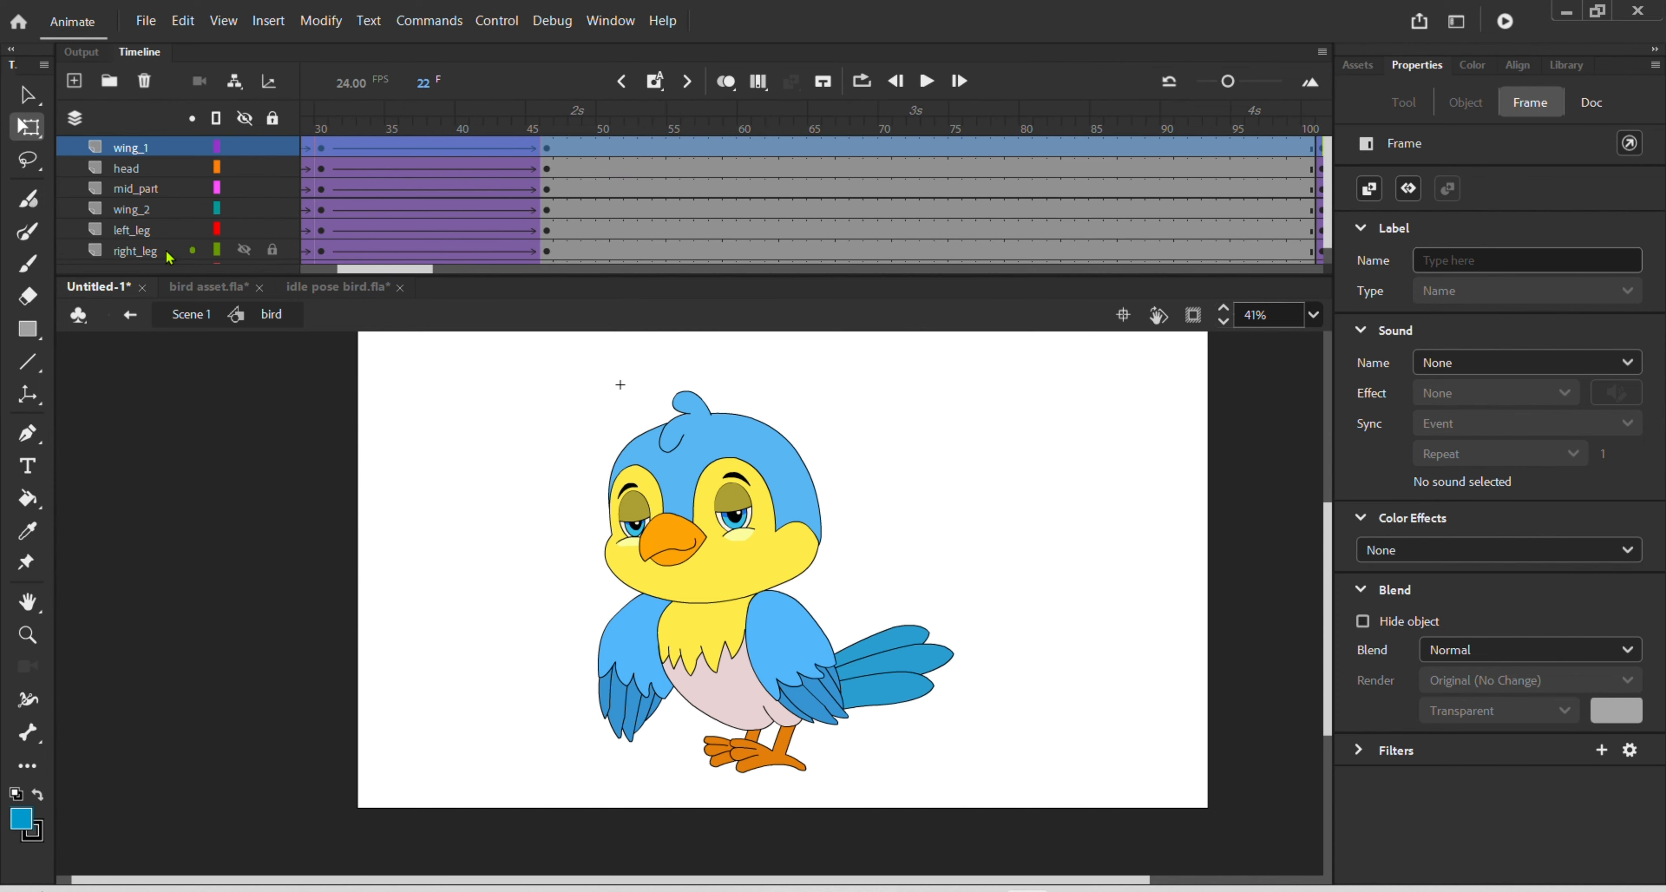
scroll(166, 250, down, 1)
shift+click(166, 250)
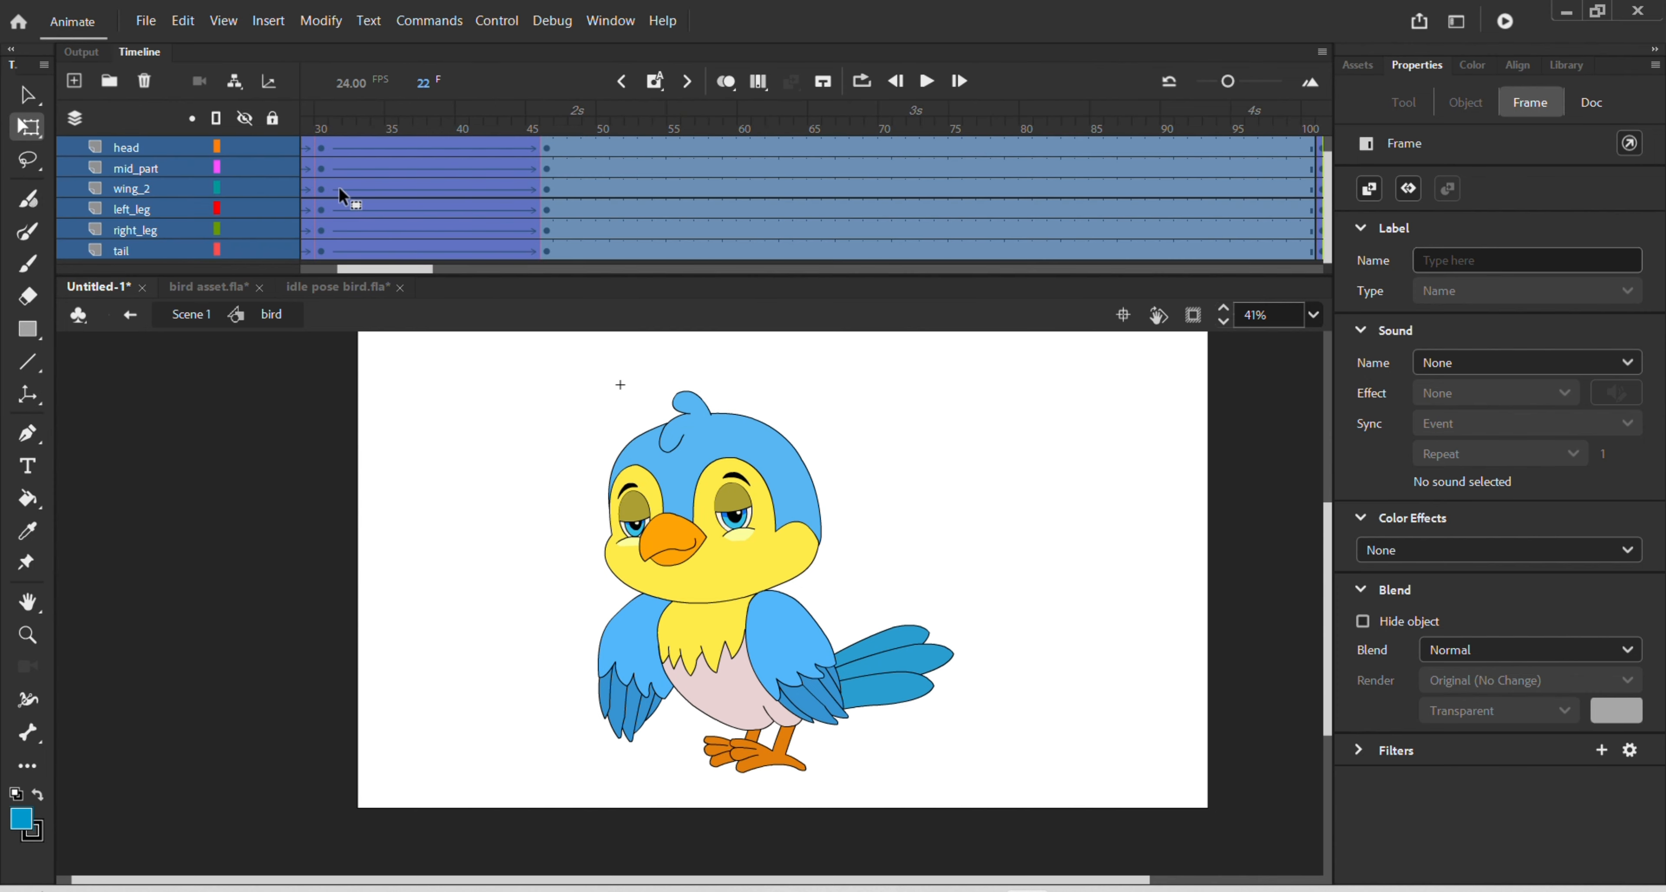
right_click(450, 208)
click(619, 743)
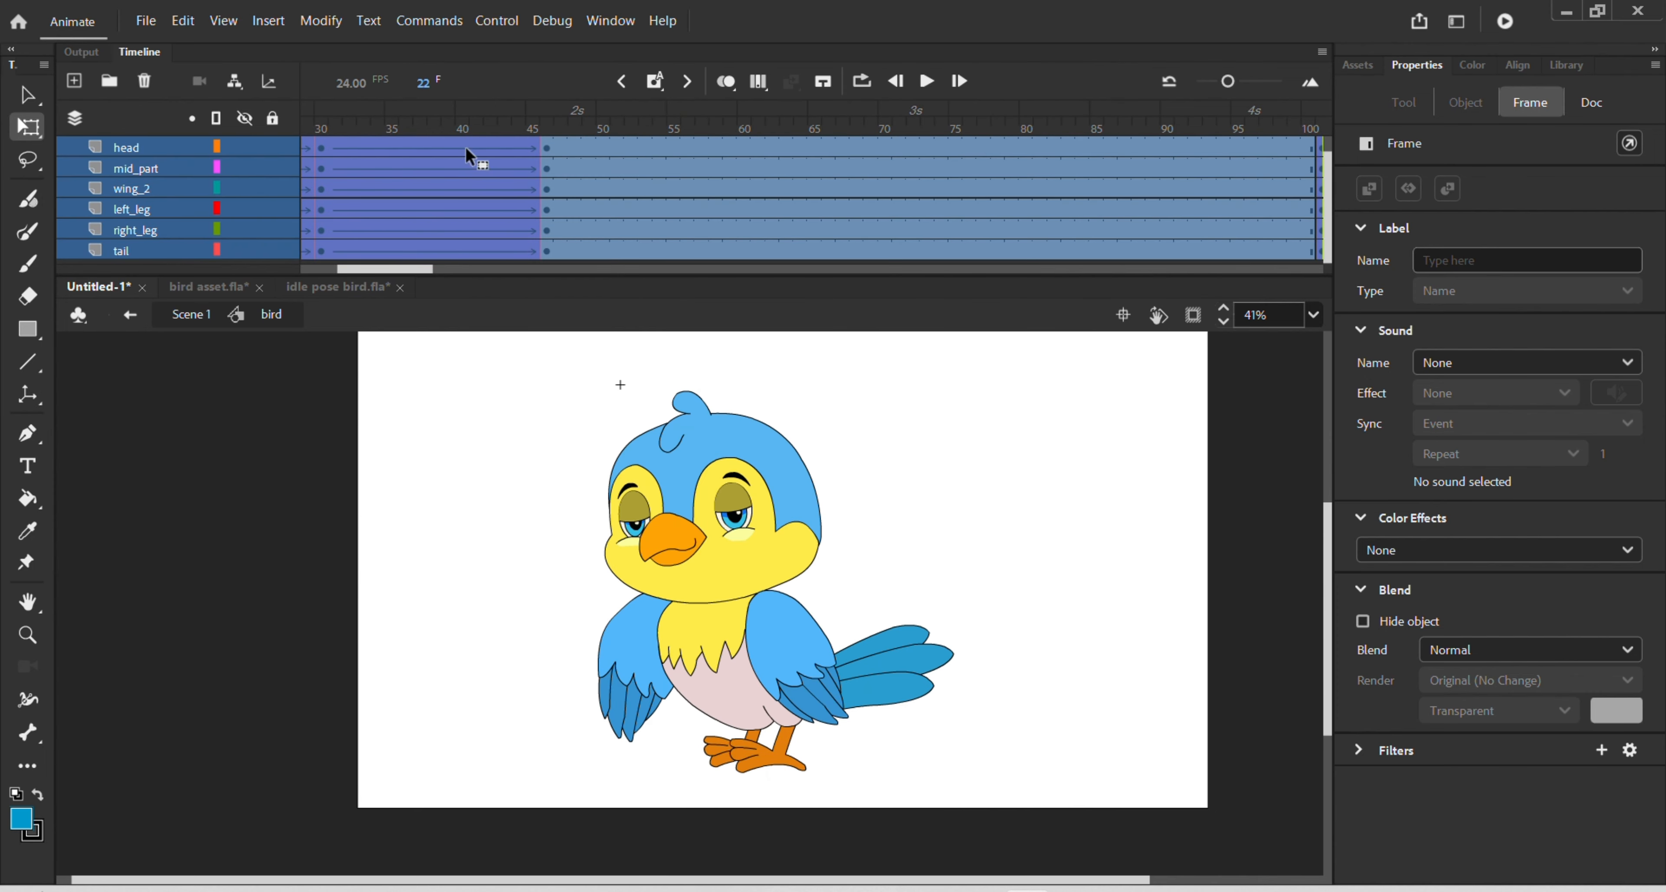
- Play the bird symbol's animation from frame 1 to review the wing motion, and pause it
scroll(382, 269, left, 1)
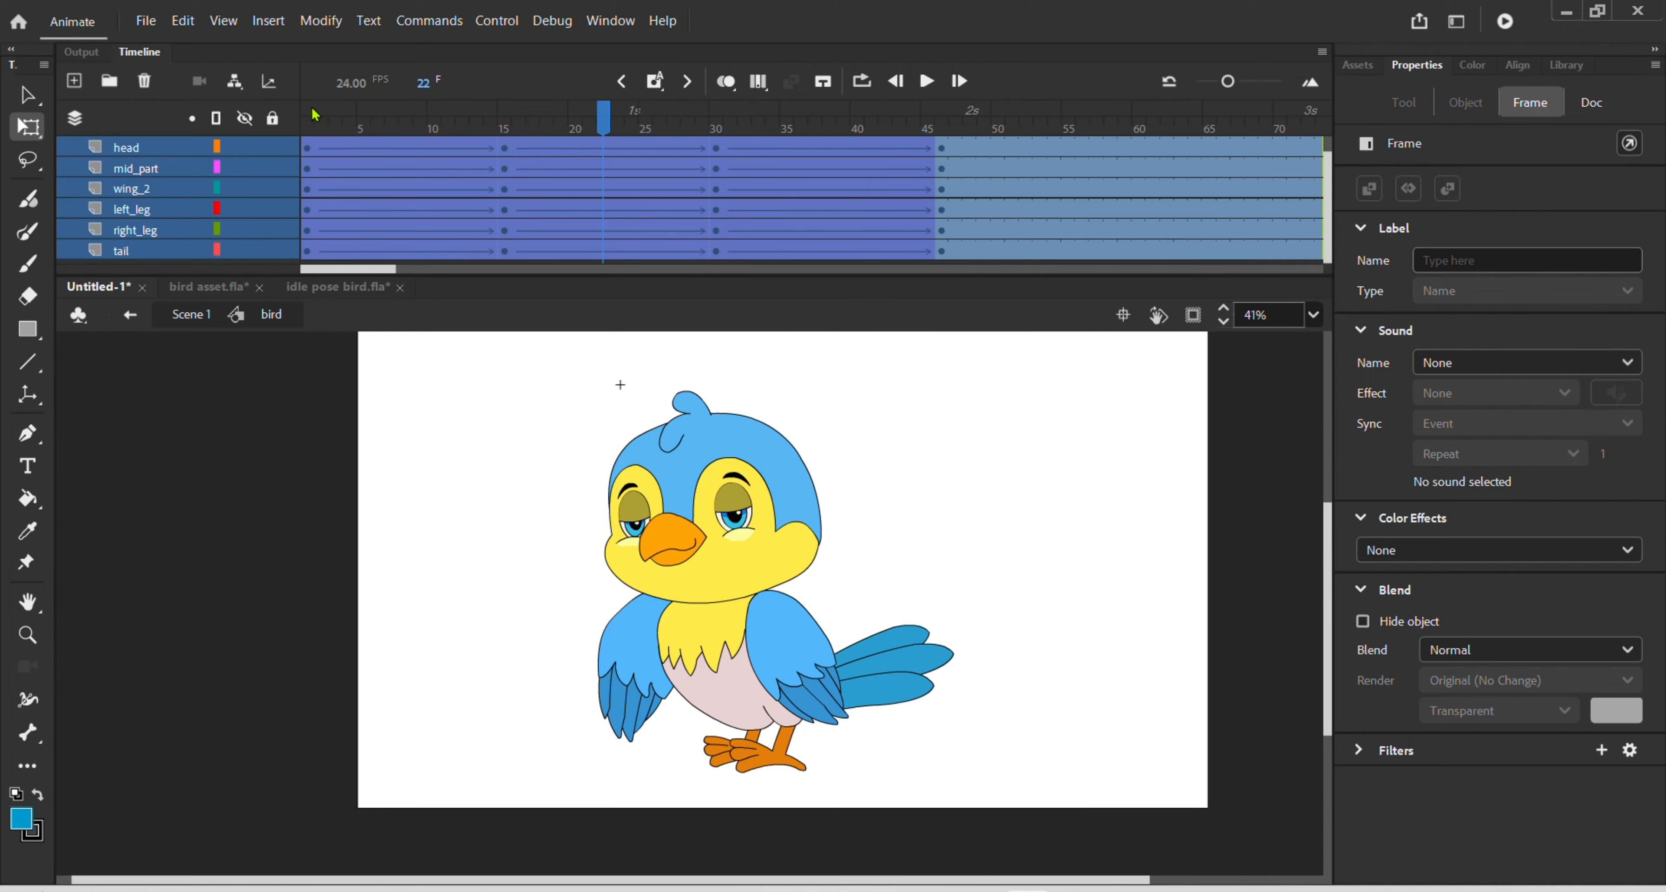
drag(307, 117, 254, 334)
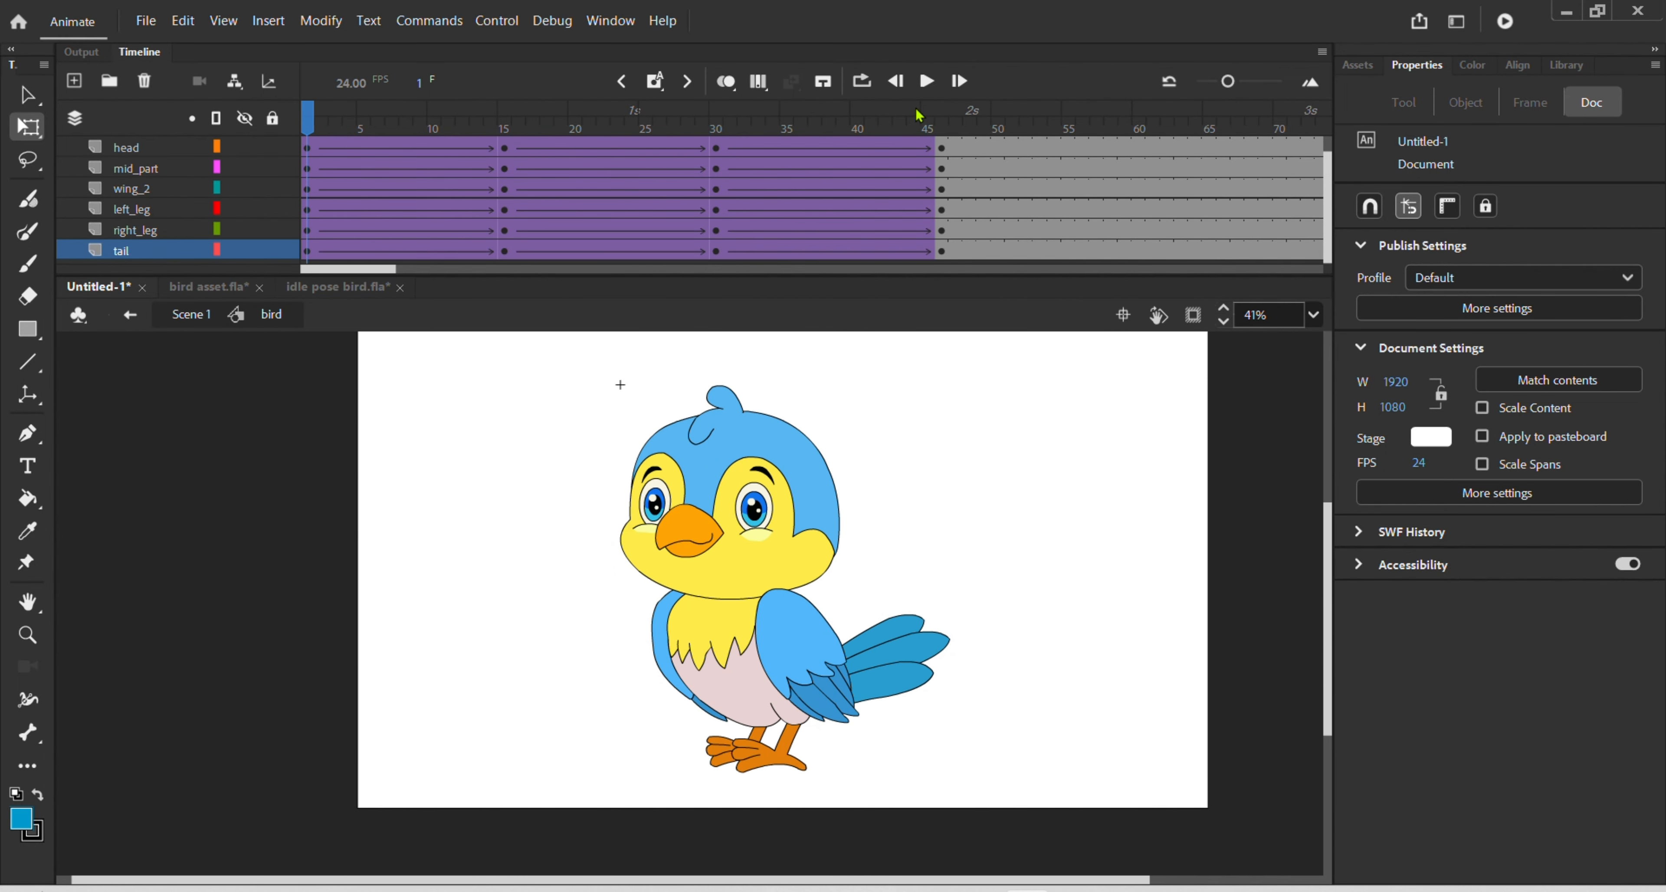
click(930, 83)
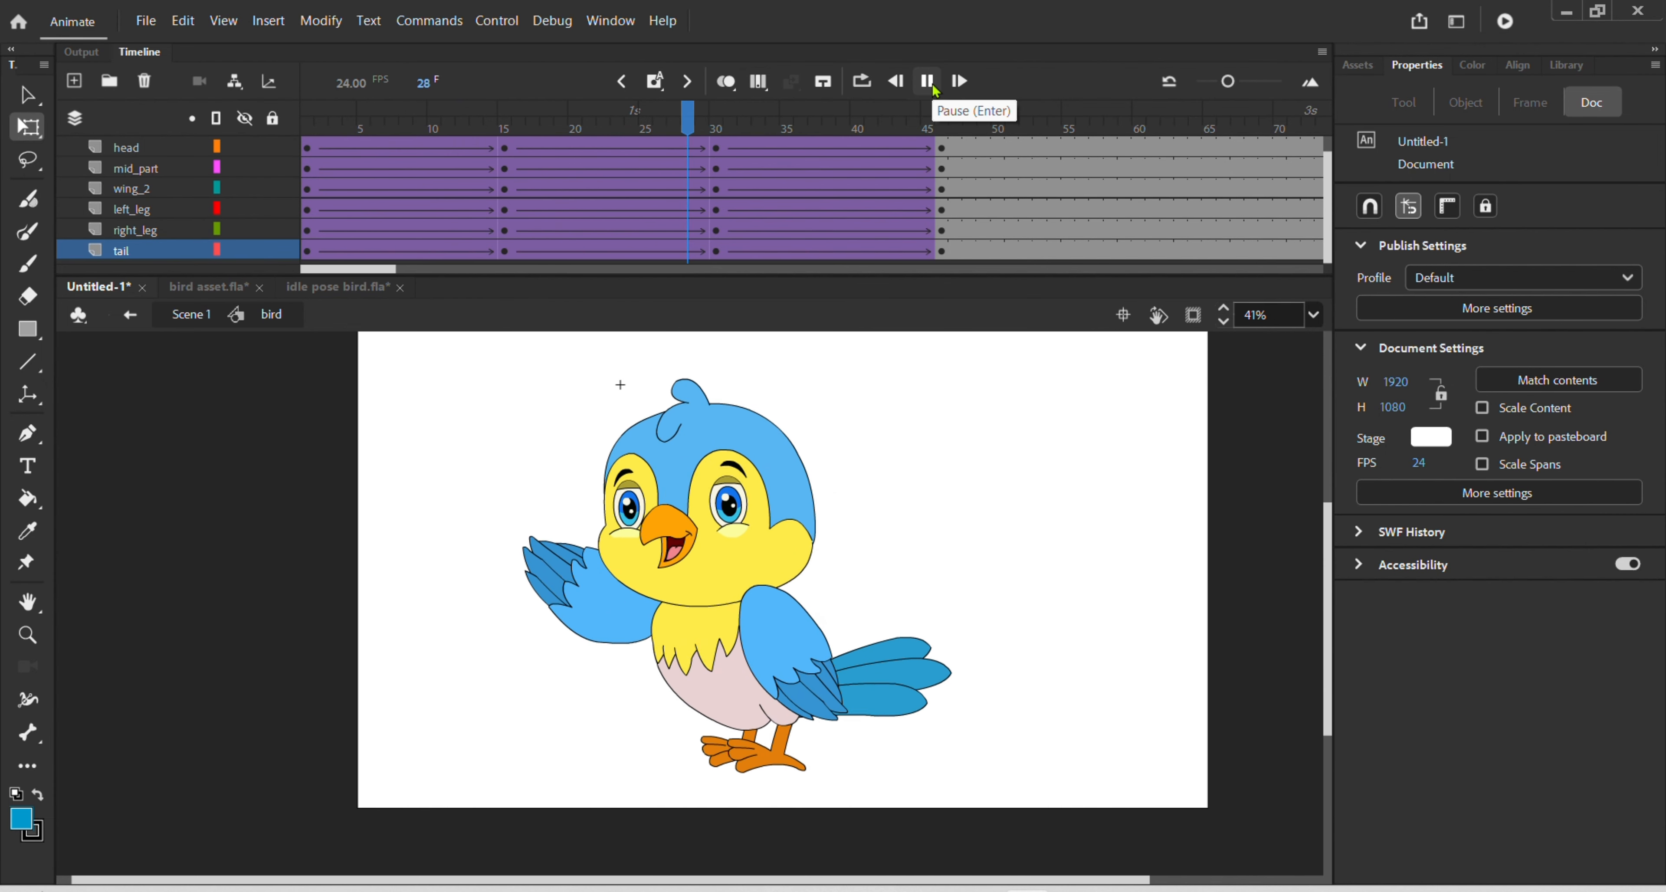
click(932, 86)
- Enter the wing 2 symbol from frame 30 and remove the r_wing_2 keyframes at frames 30 and 46
click(711, 148)
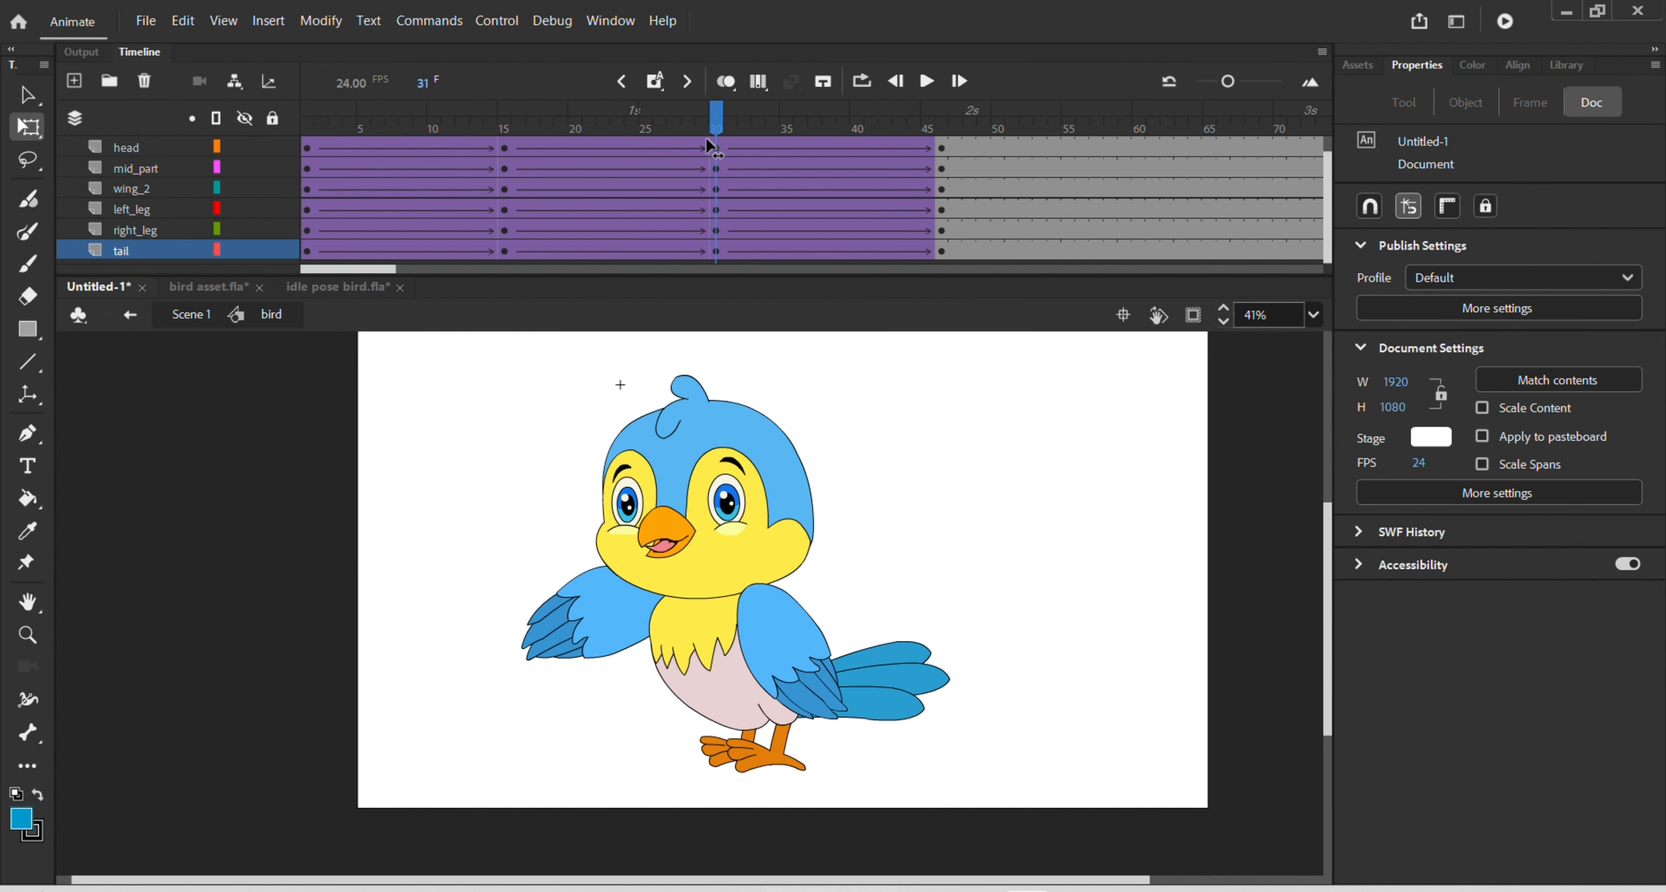
mouse_move(712, 148)
mouse_down()
mouse_move(626, 153)
mouse_move(715, 167)
mouse_up()
double_click(610, 619)
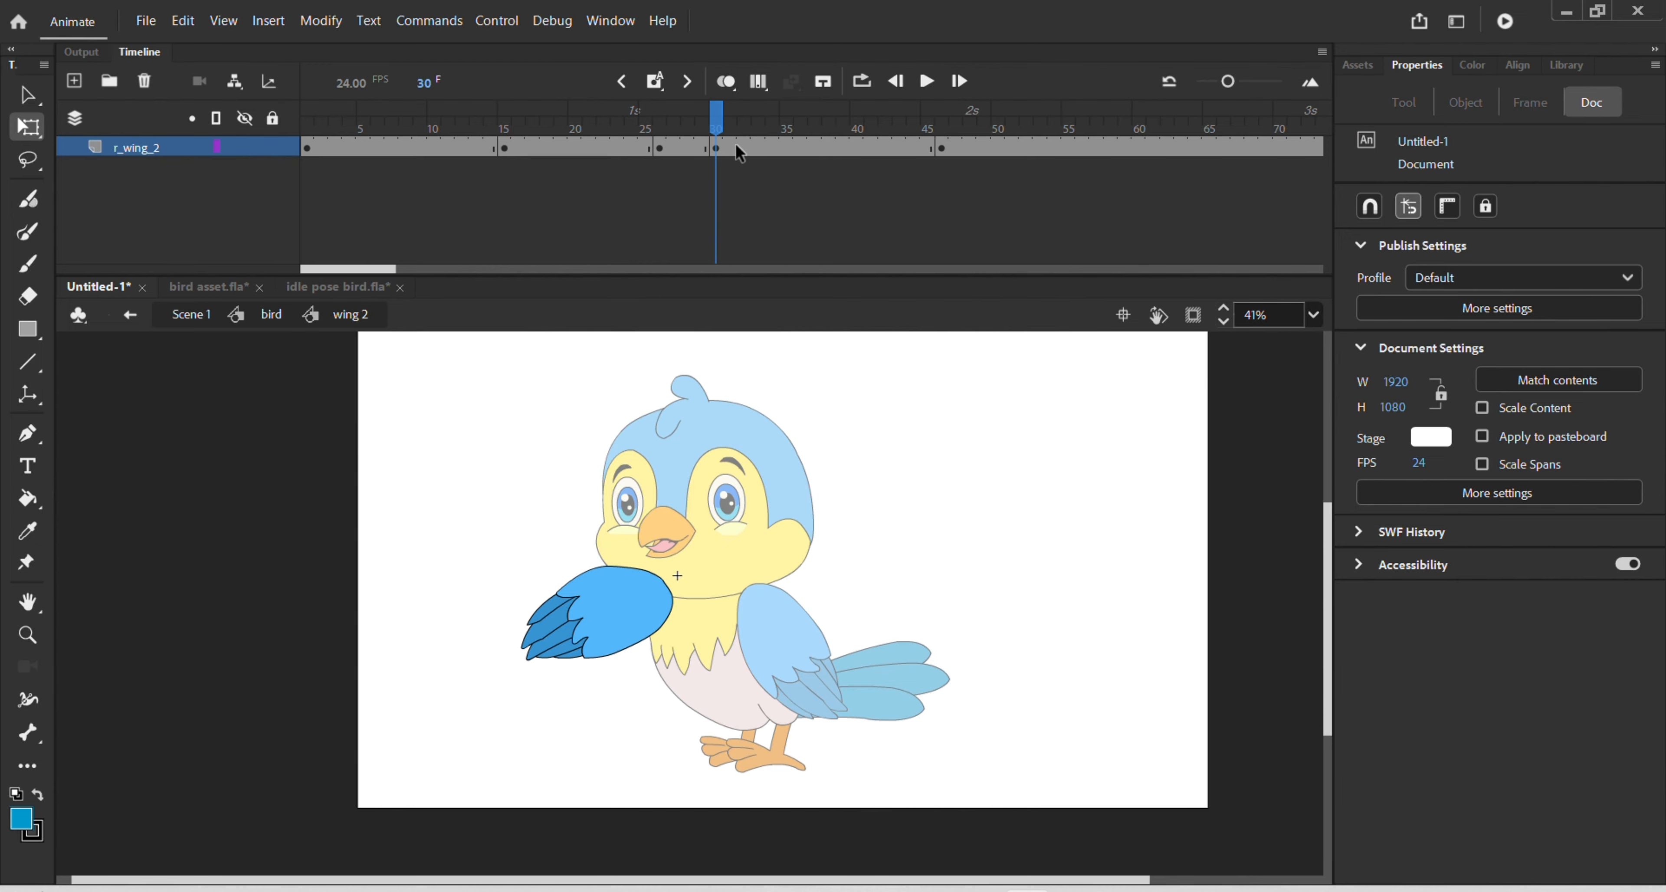
click(718, 150)
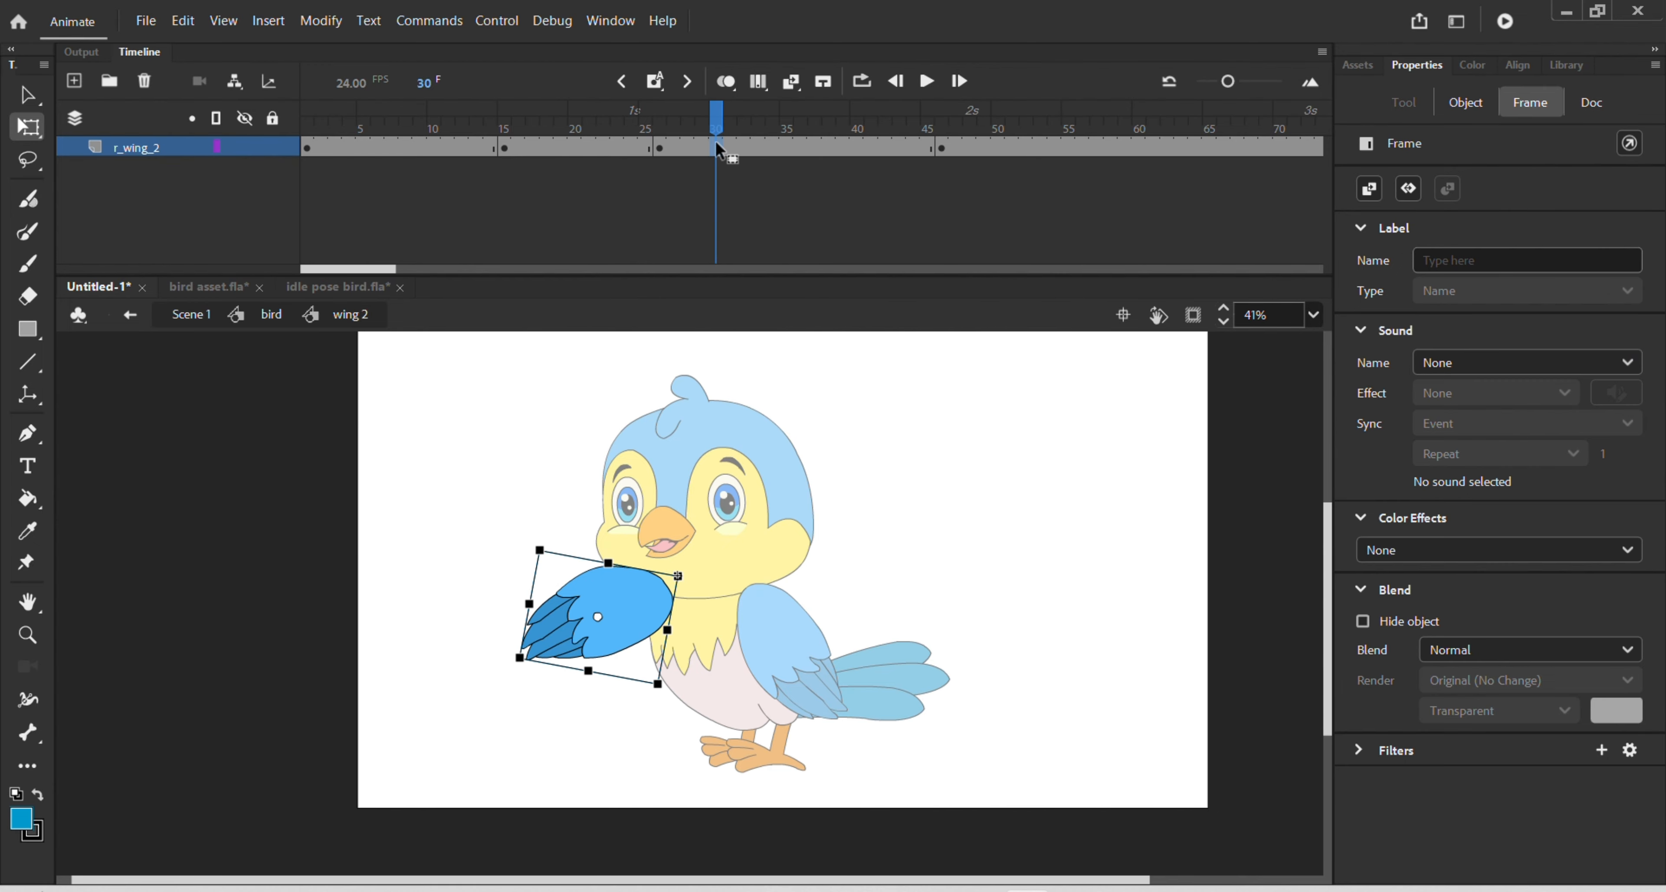
key(ctrl+z)
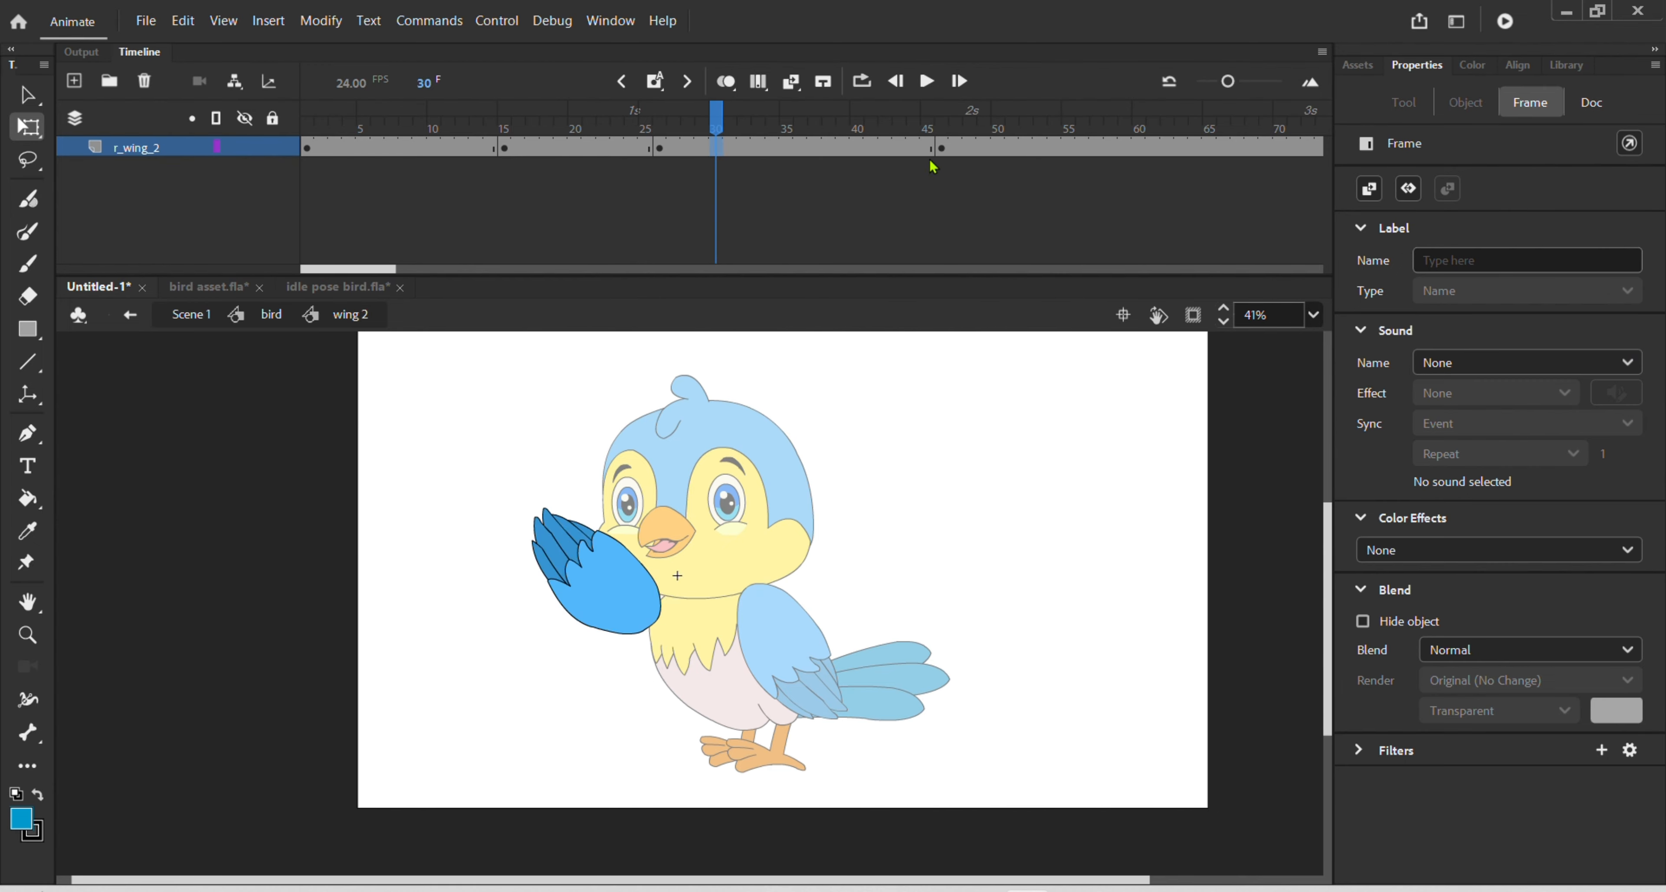
click(940, 148)
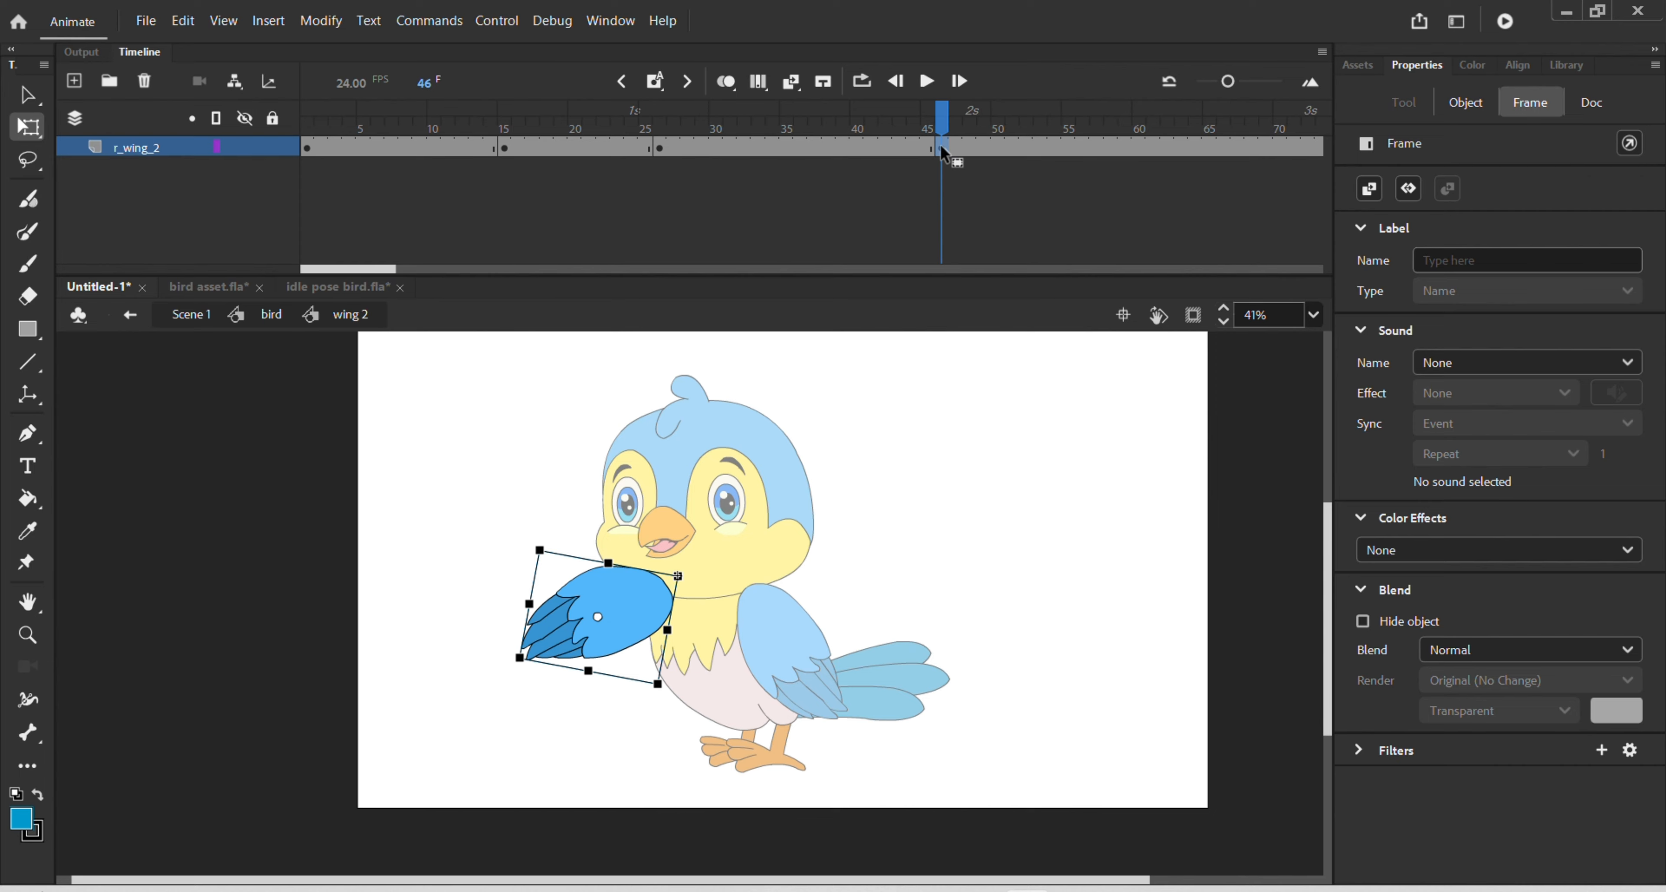
key(ctrl+z)
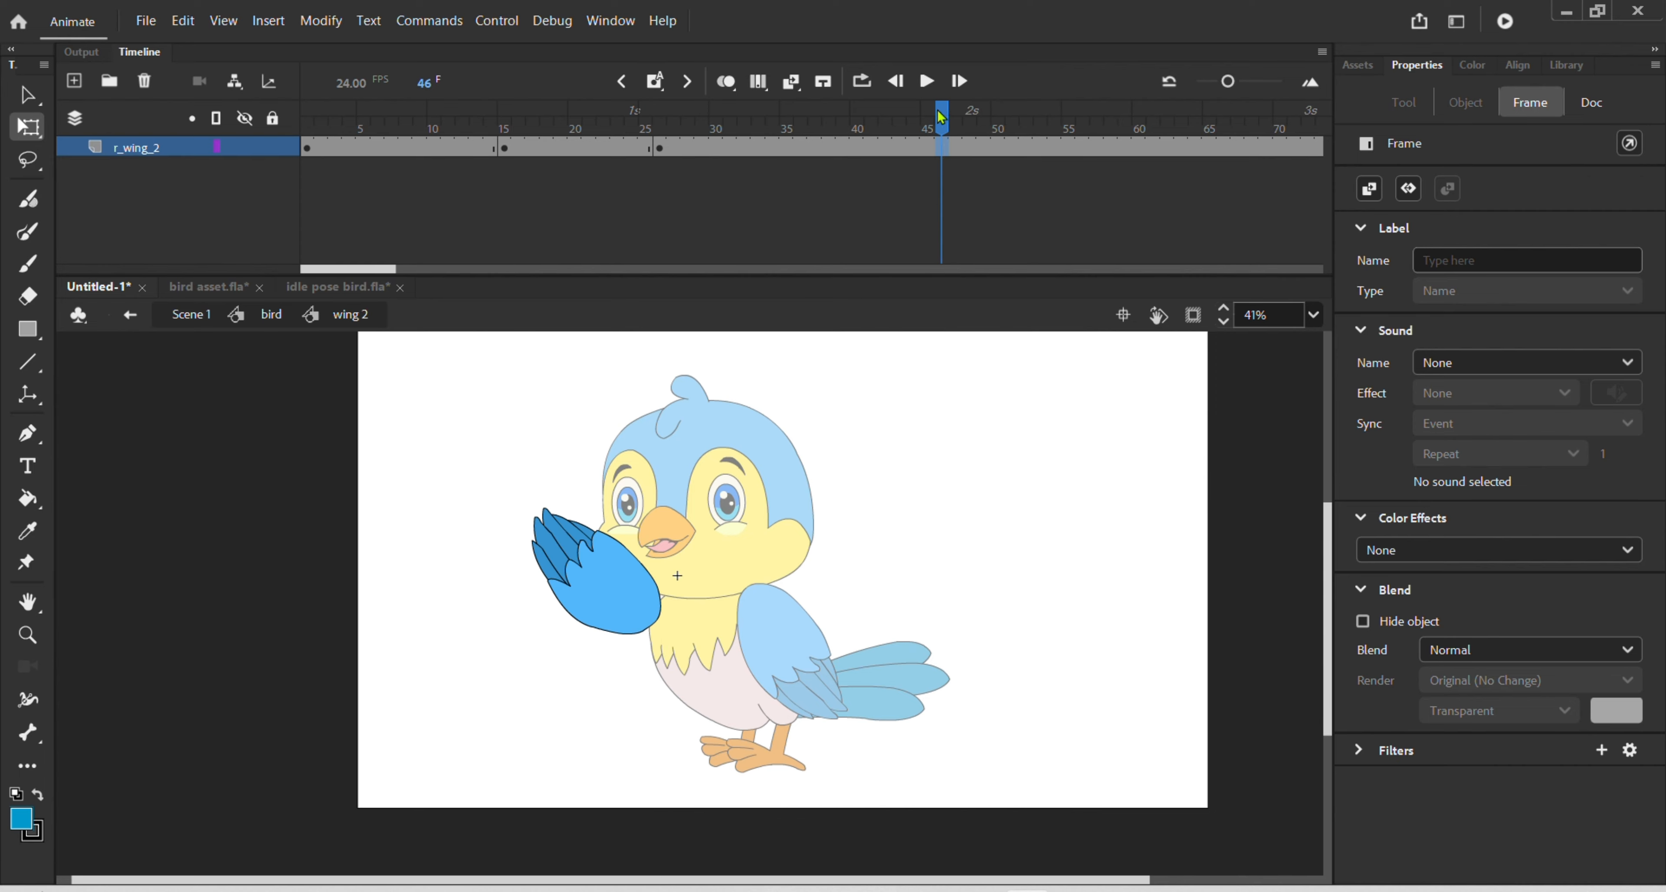
- Return to the bird symbol and move the wing 2 instance at frame 46 against the shoulder, at X 122.5, Y 411.15
drag(942, 150, 665, 173)
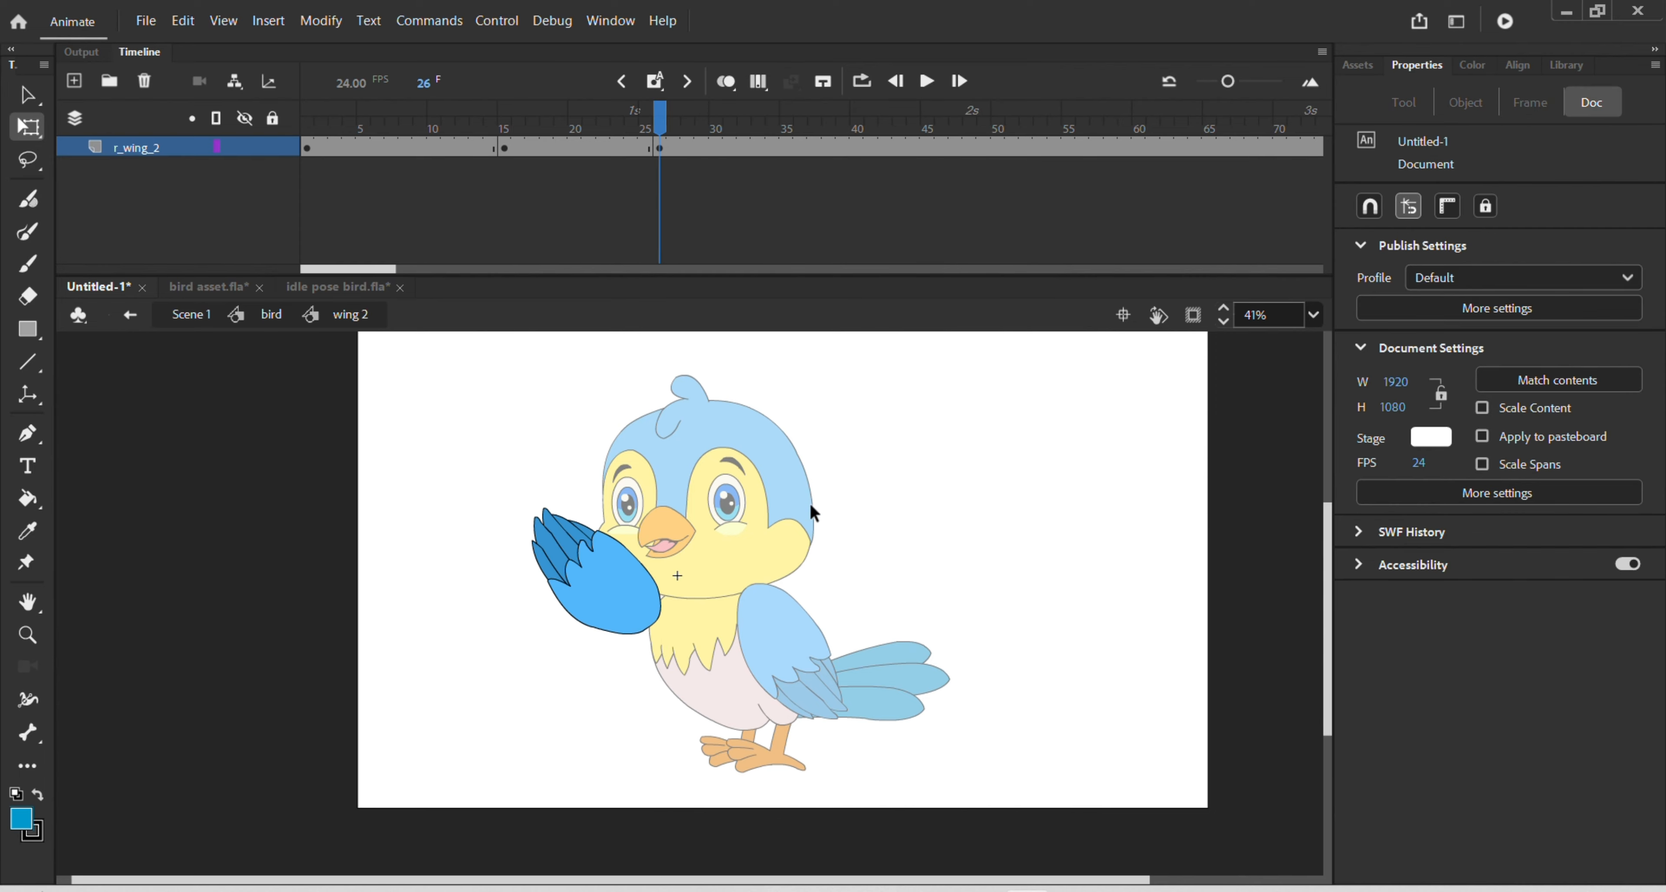
double_click(853, 456)
click(720, 136)
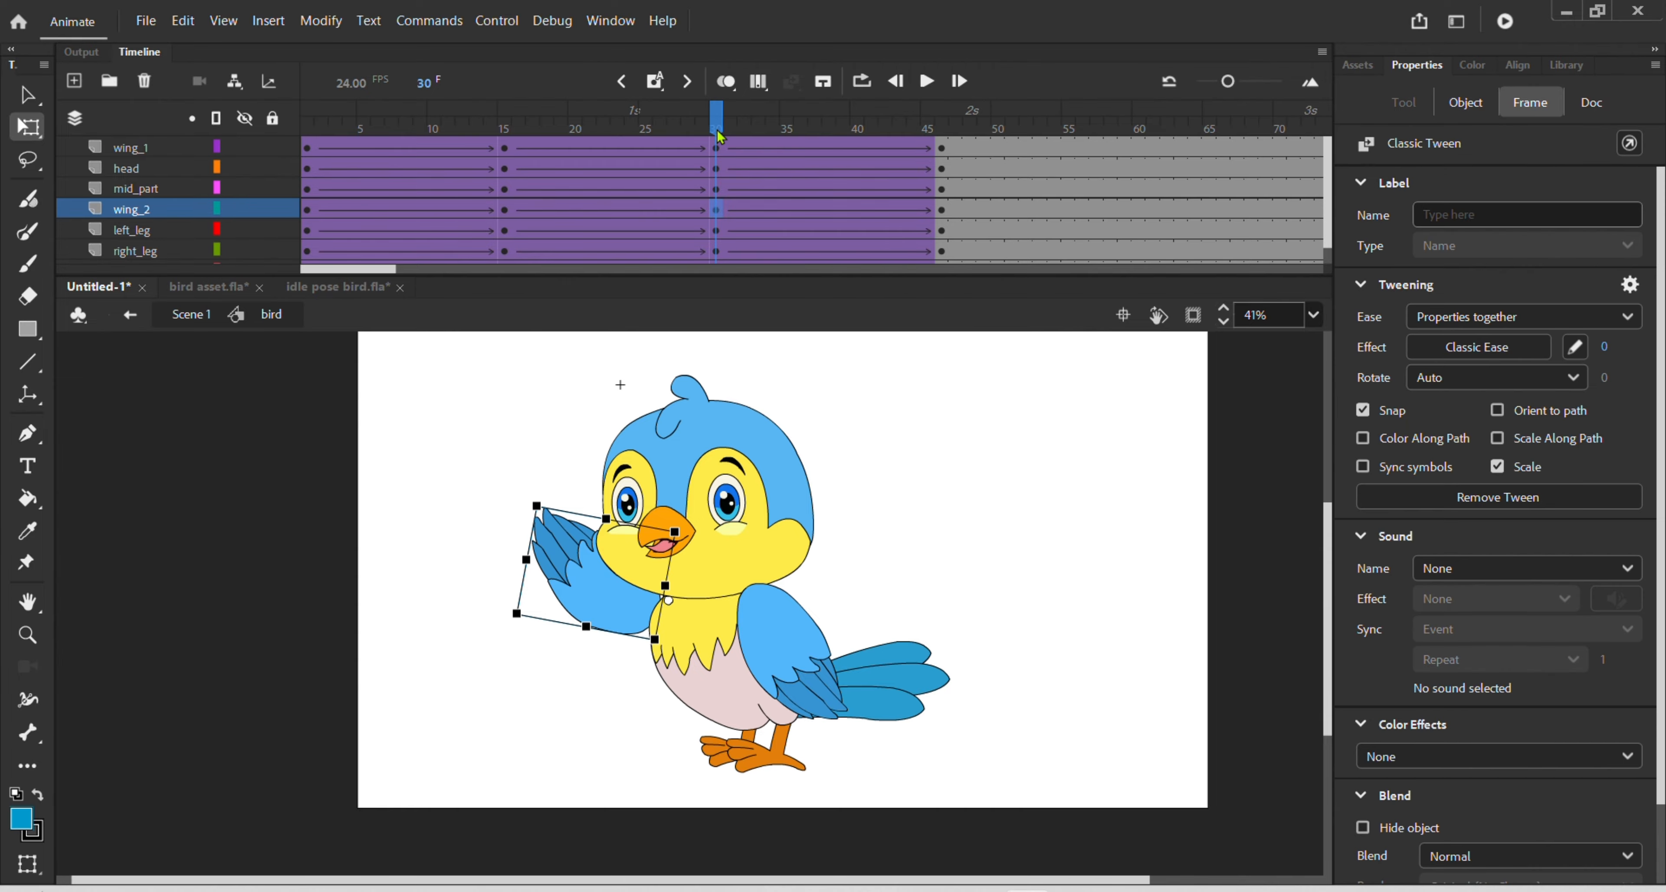
drag(720, 136, 941, 251)
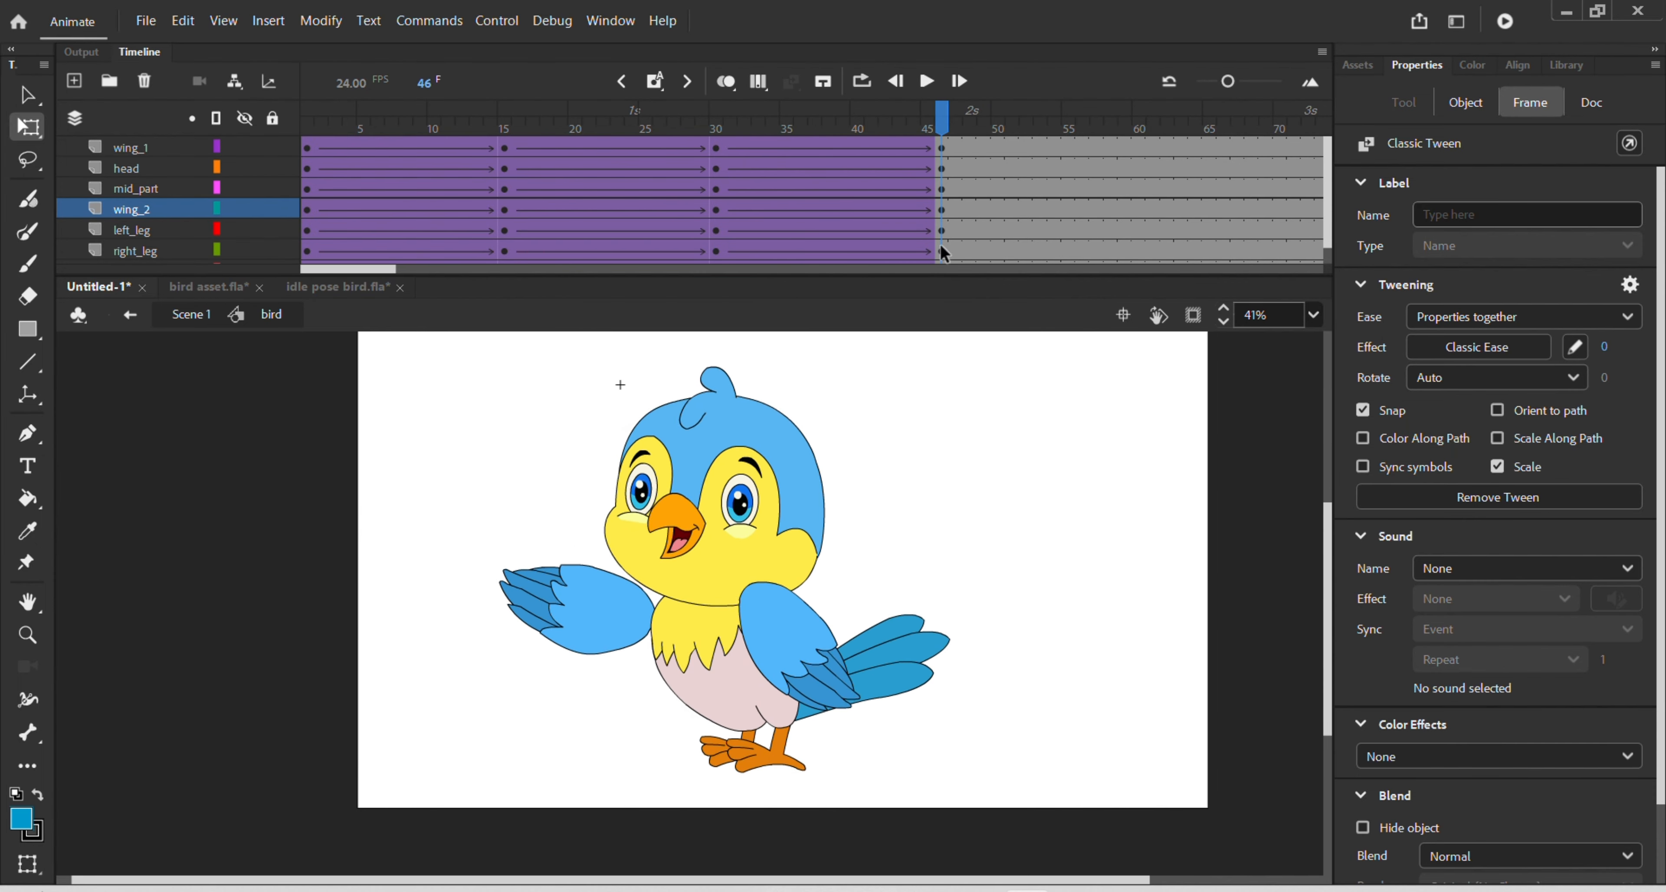
click(588, 624)
drag(588, 624, 610, 622)
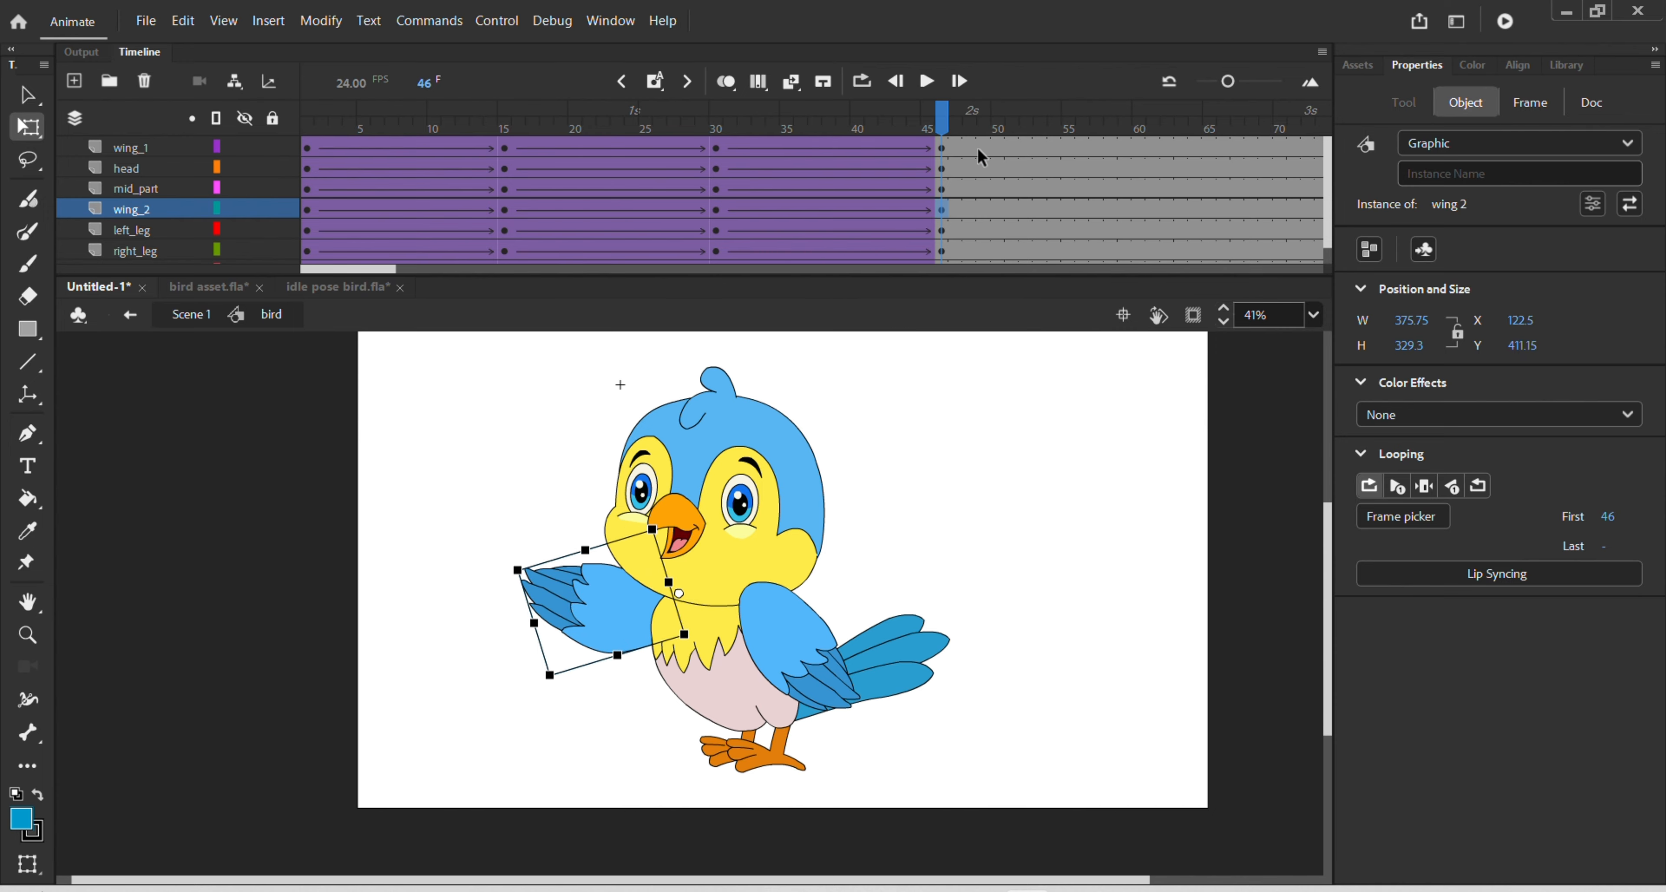
- Preview the gesture and move the wing 2 instance at frame 30 closer to the shoulder, at X 181.95, Y 454.9
drag(950, 131, 352, 265)
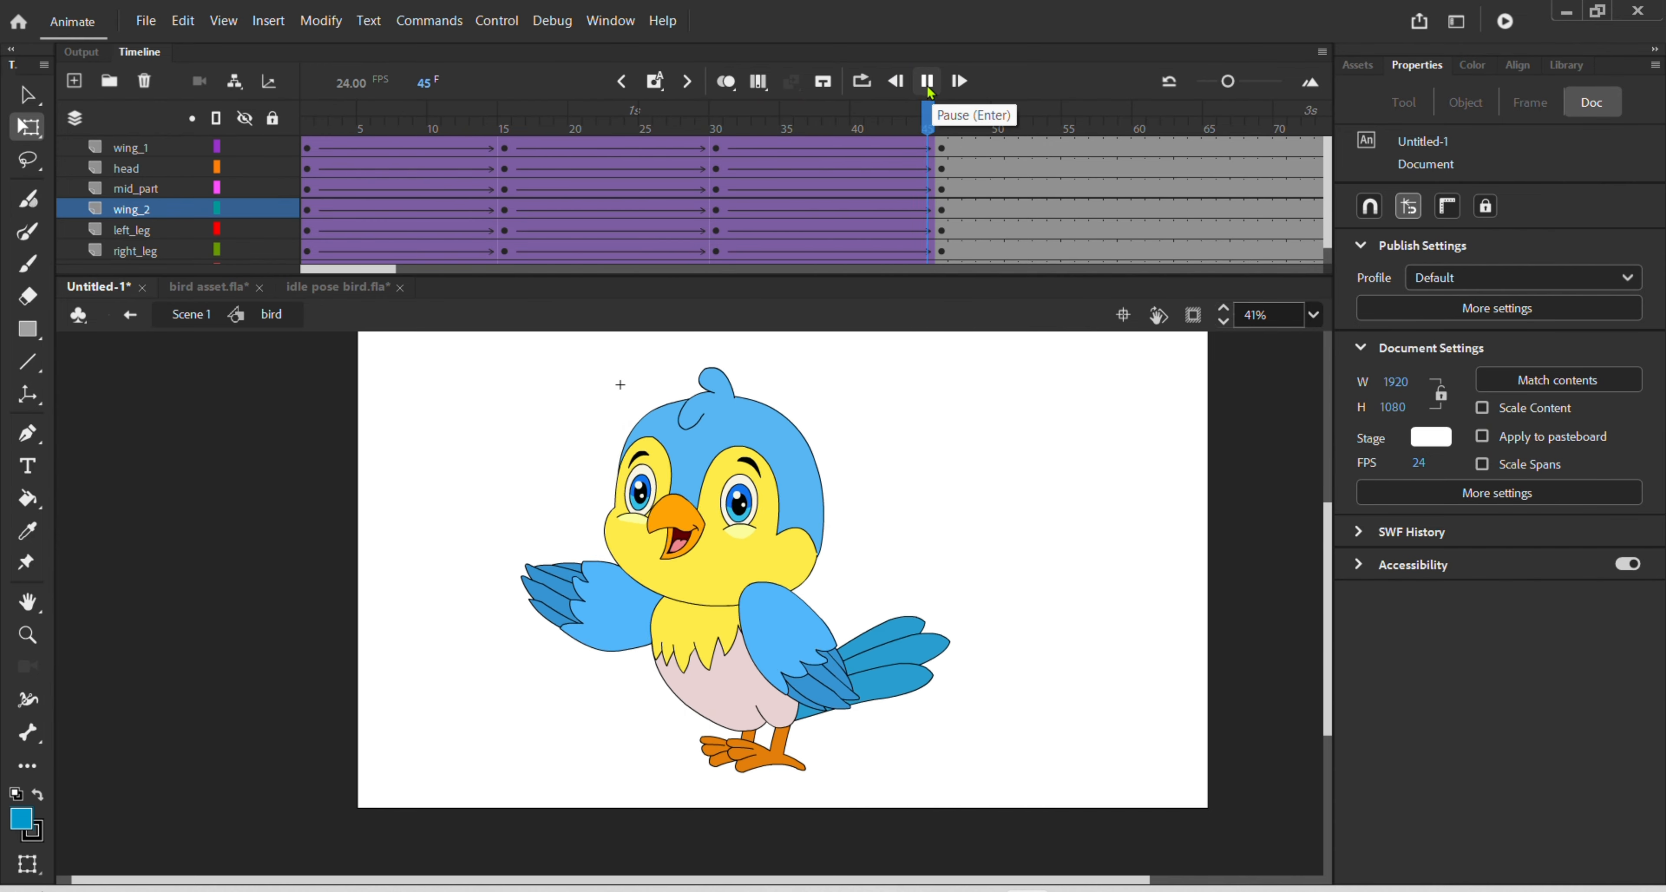
click(928, 83)
drag(1028, 119, 716, 212)
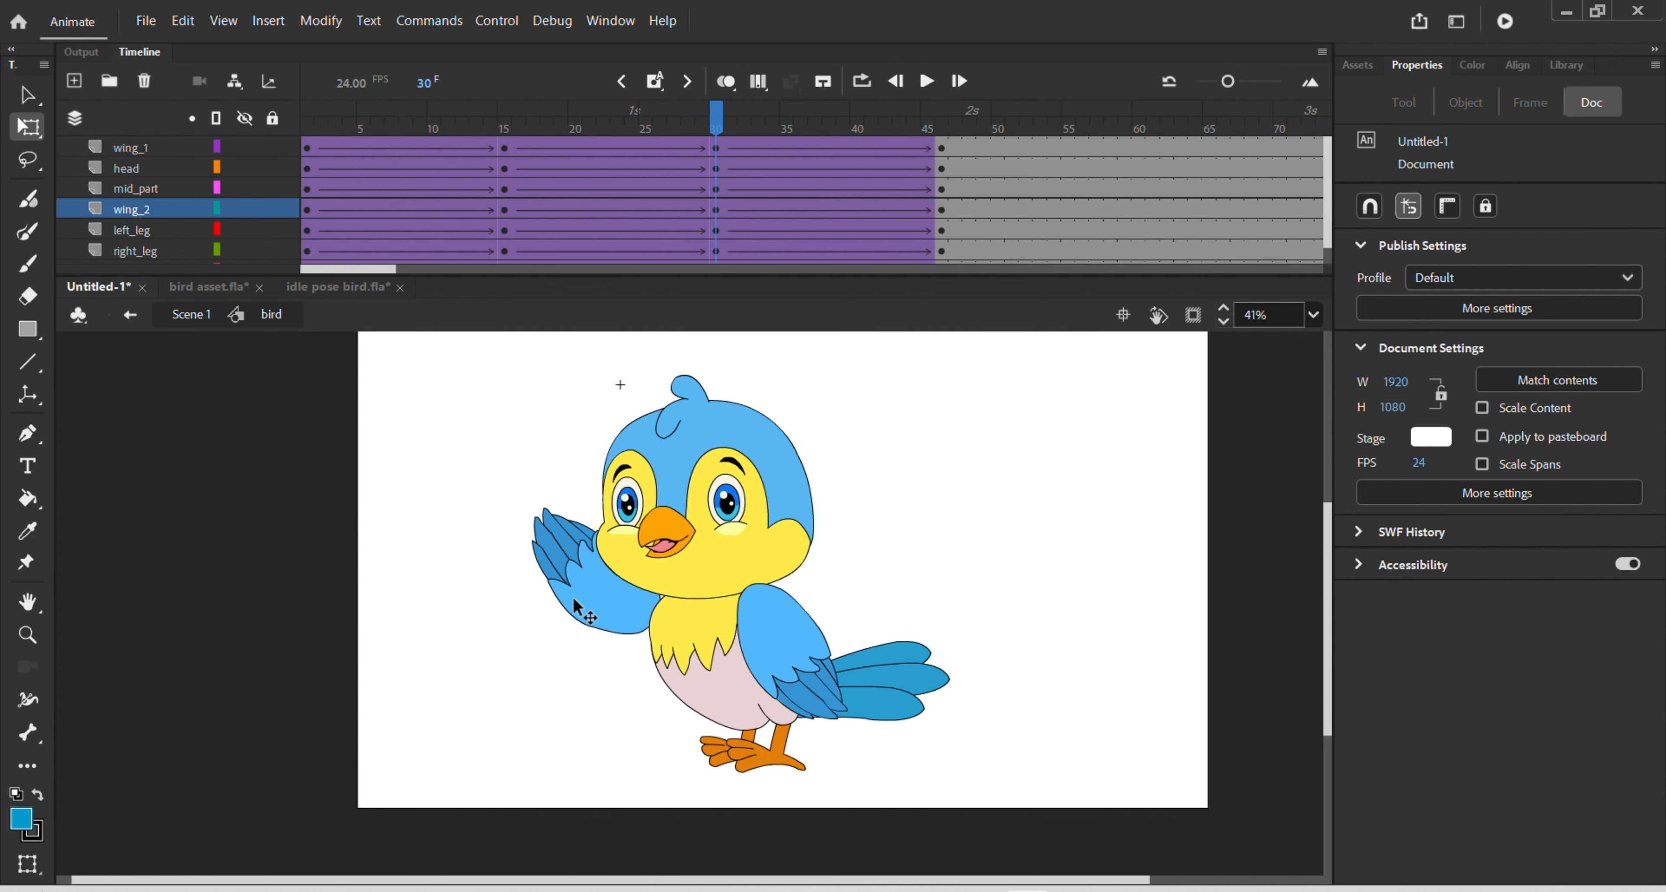
drag(578, 607, 601, 612)
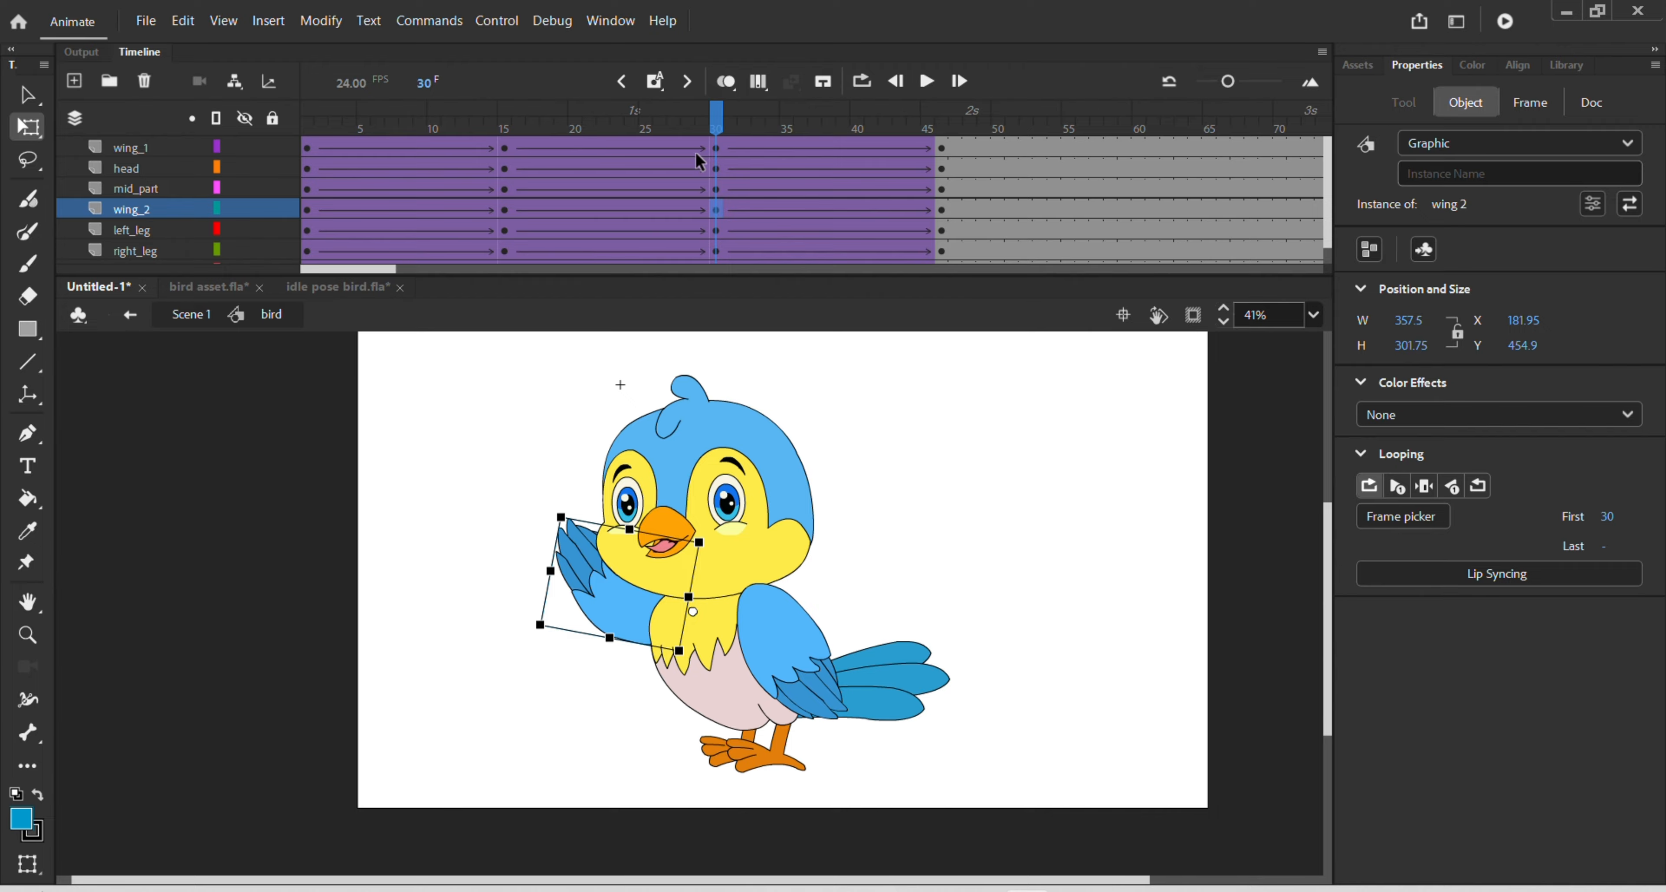
drag(716, 115, 926, 388)
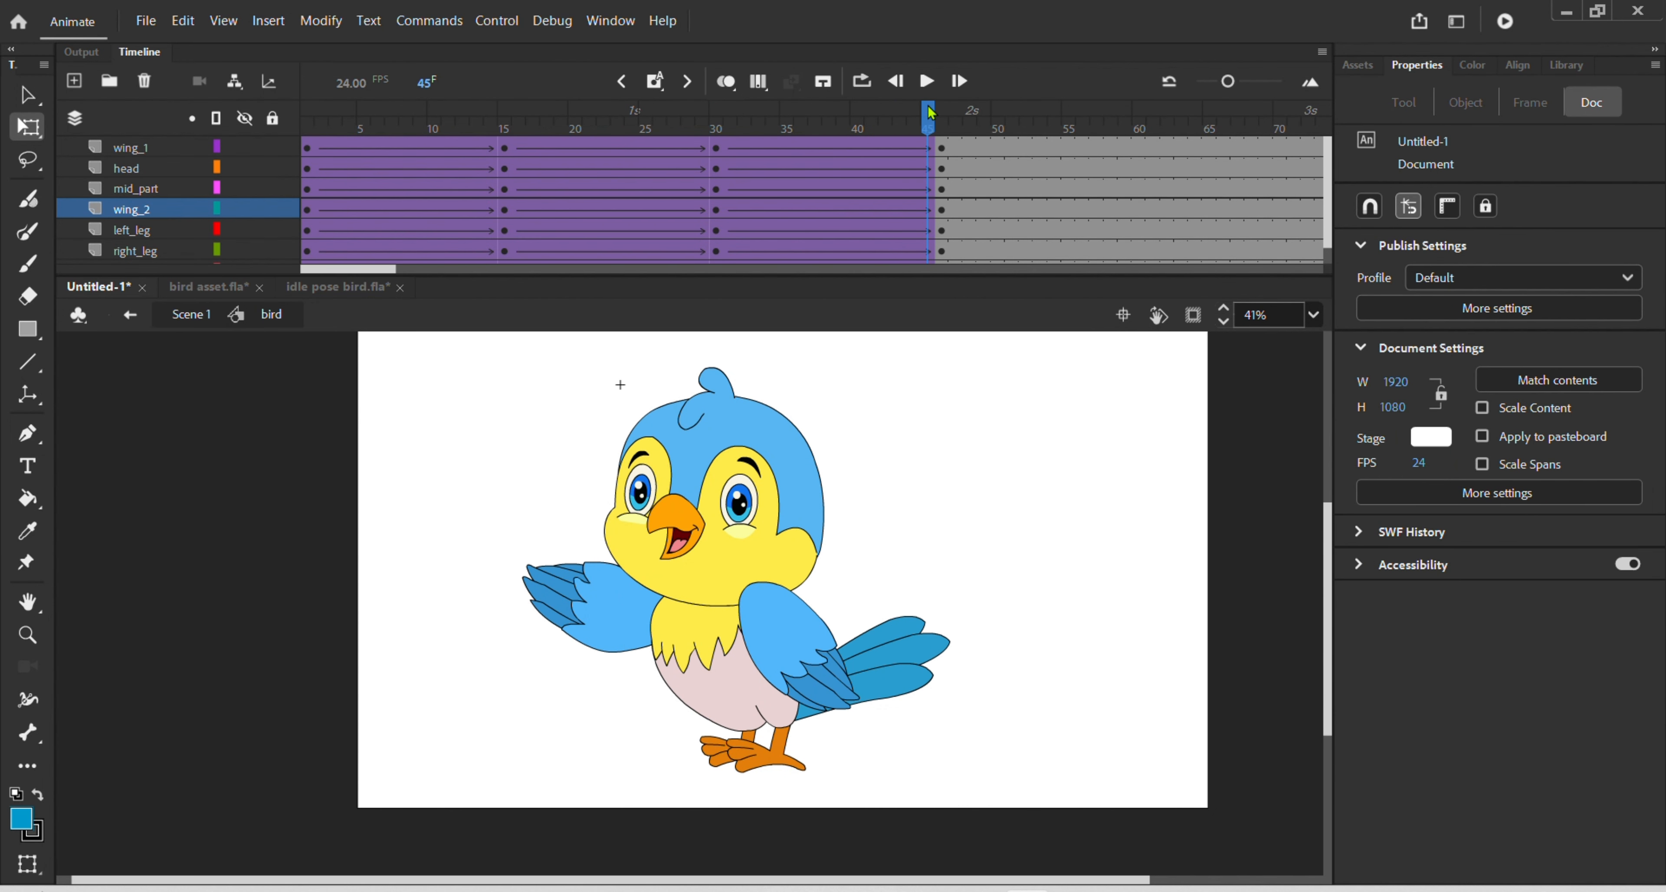
- Clear the misaligned keyframe at frame 101 on the wing_2 layer
drag(929, 113, 1223, 259)
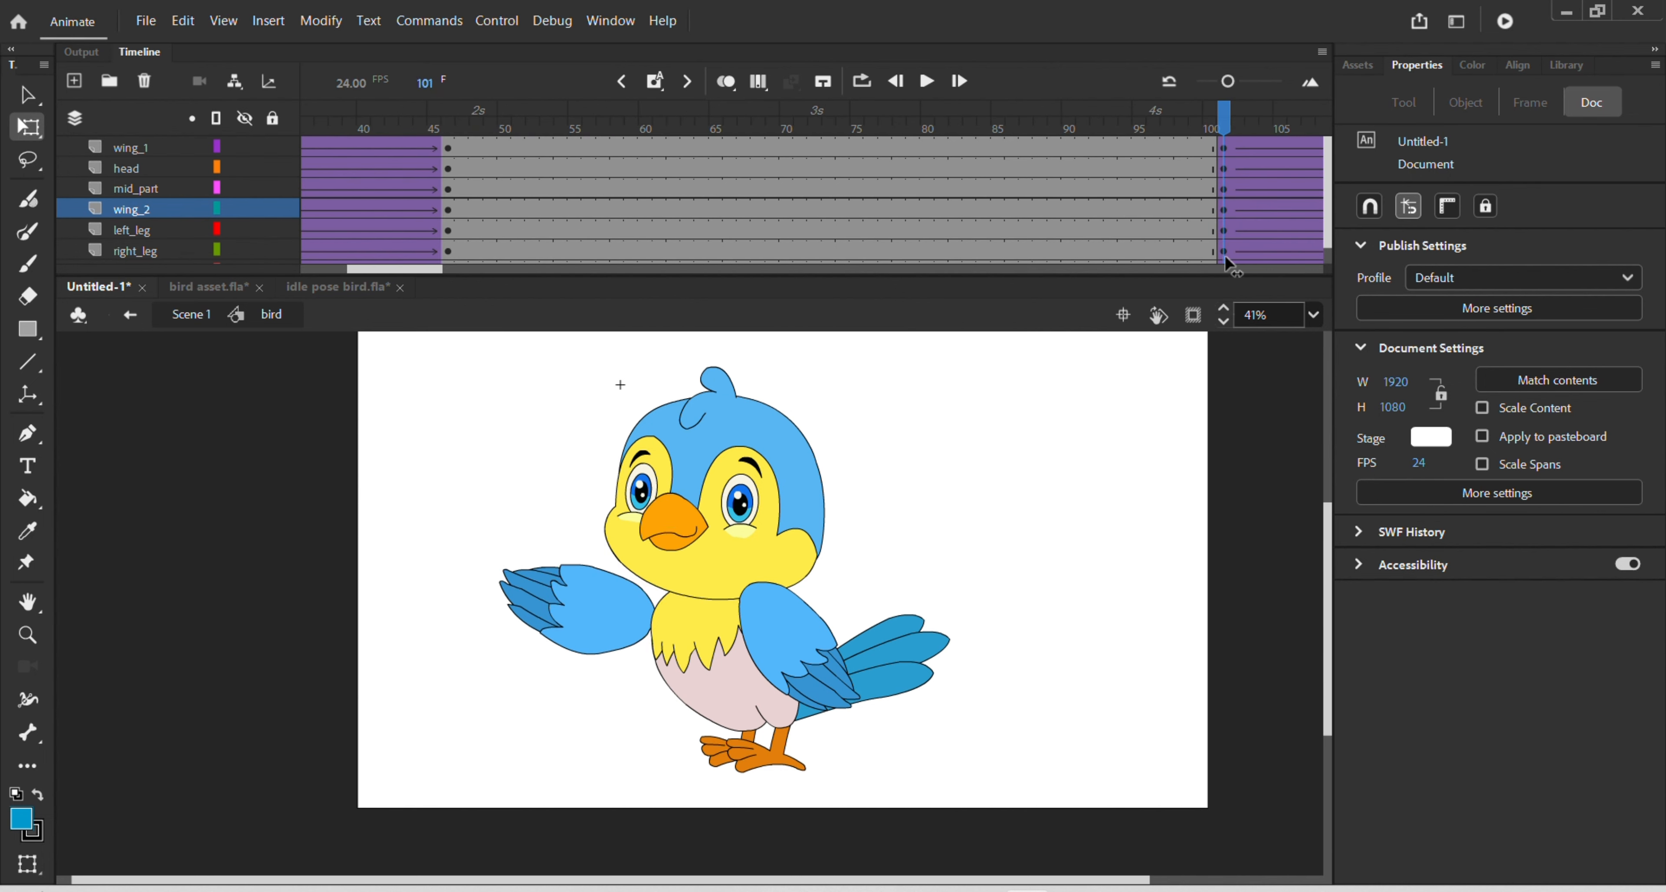
drag(1219, 124, 1224, 121)
click(573, 625)
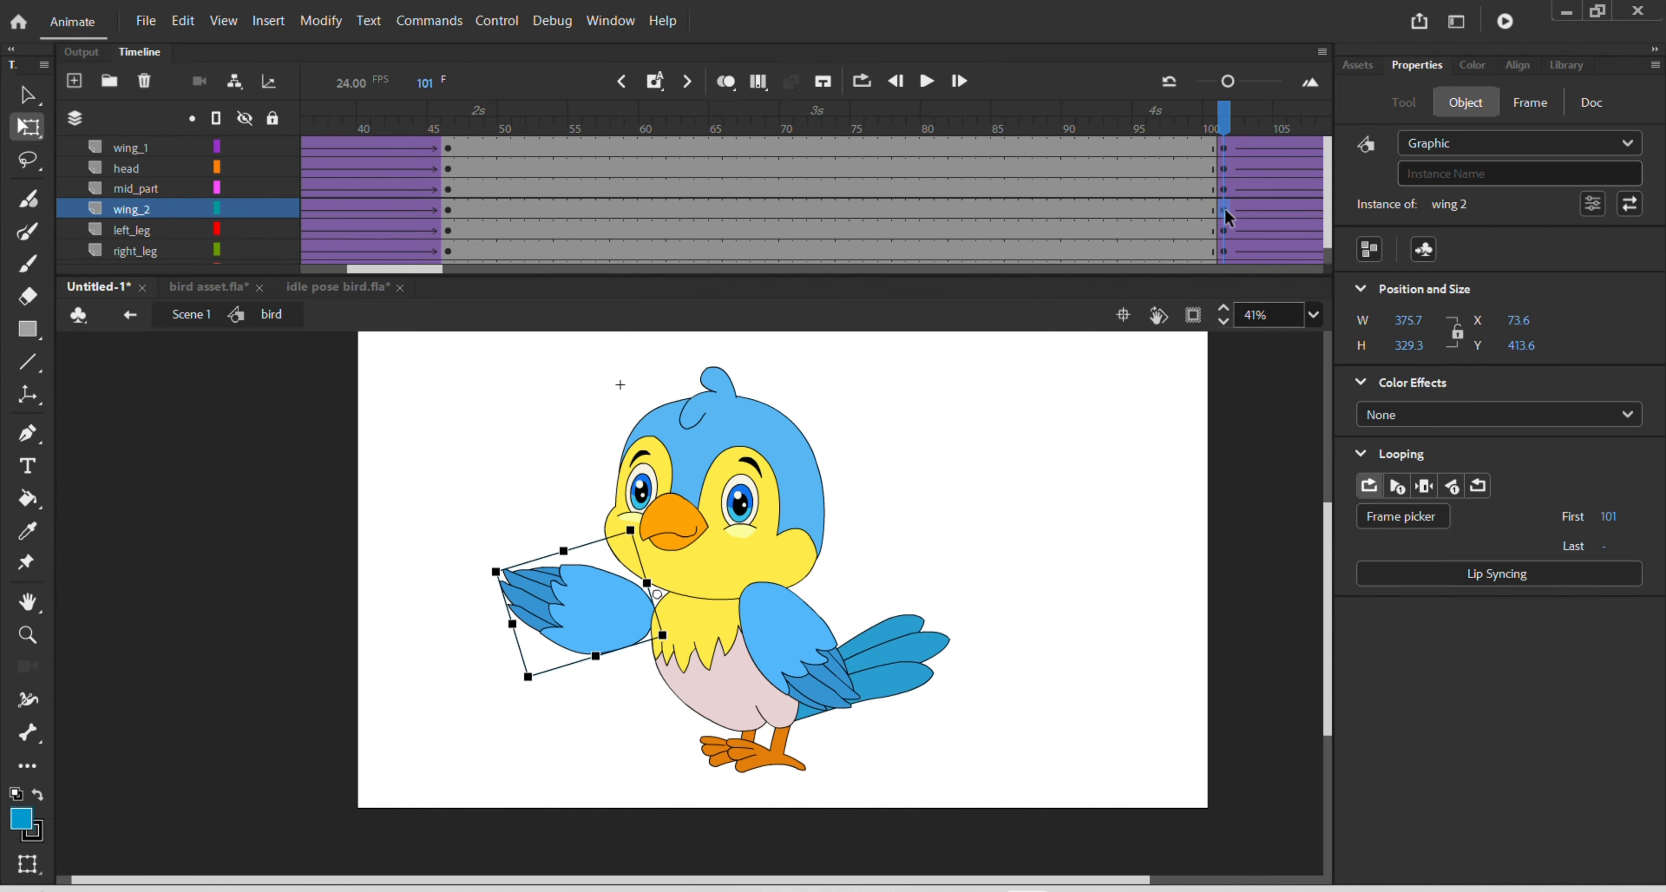
key(shift+F6)
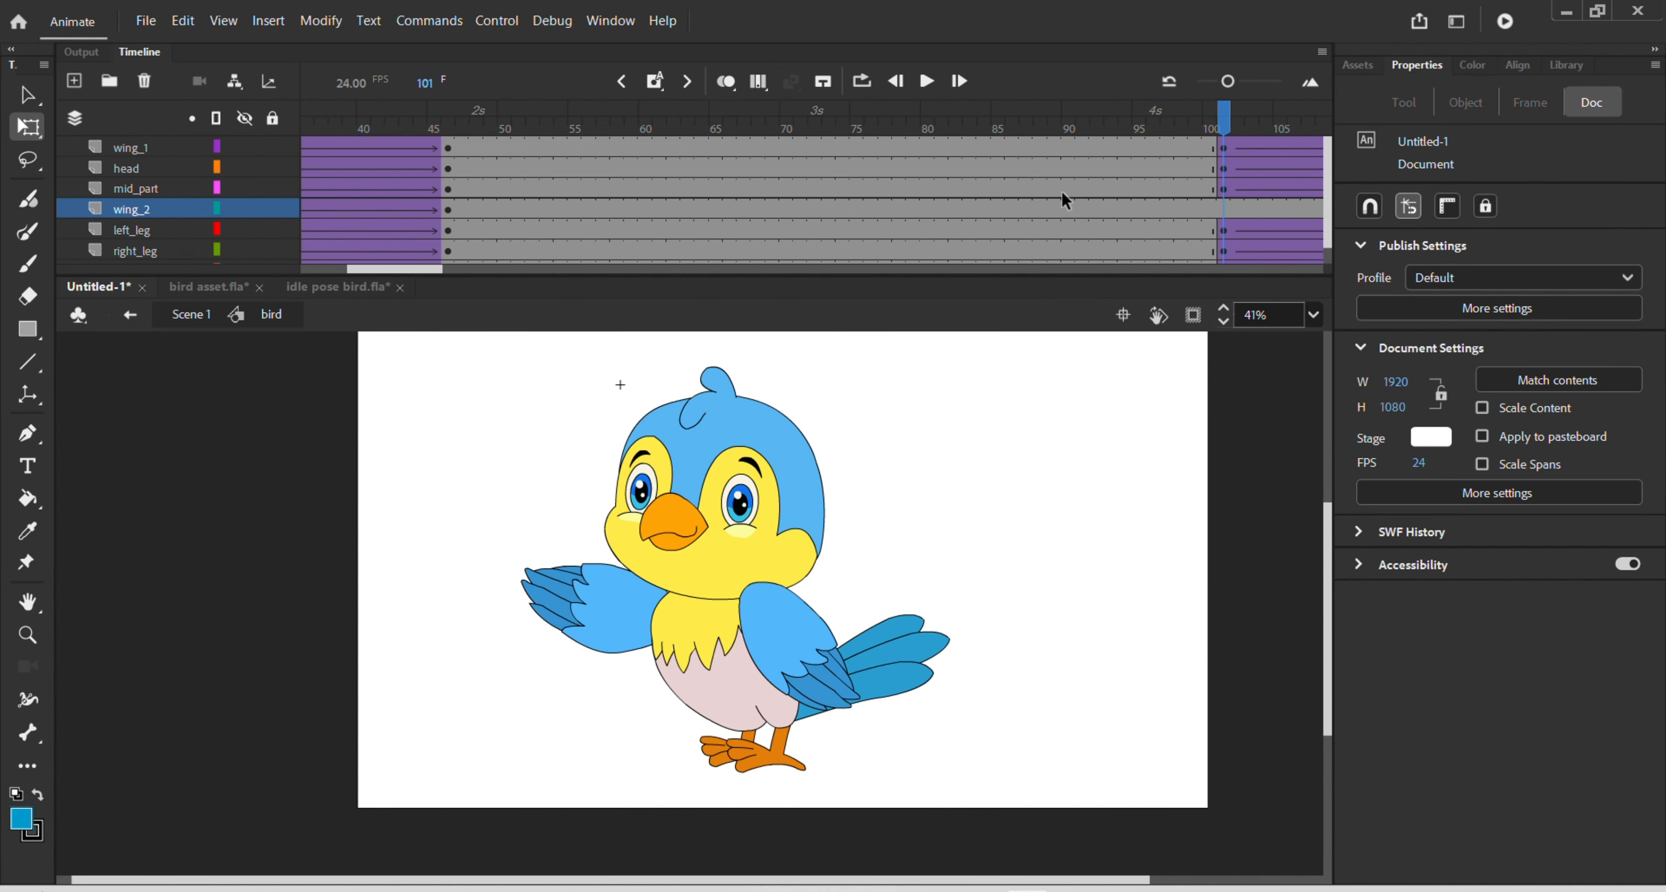
- Insert a new keyframe at frame 101 on the wing_2 layer and create a classic tween from it
click(1224, 211)
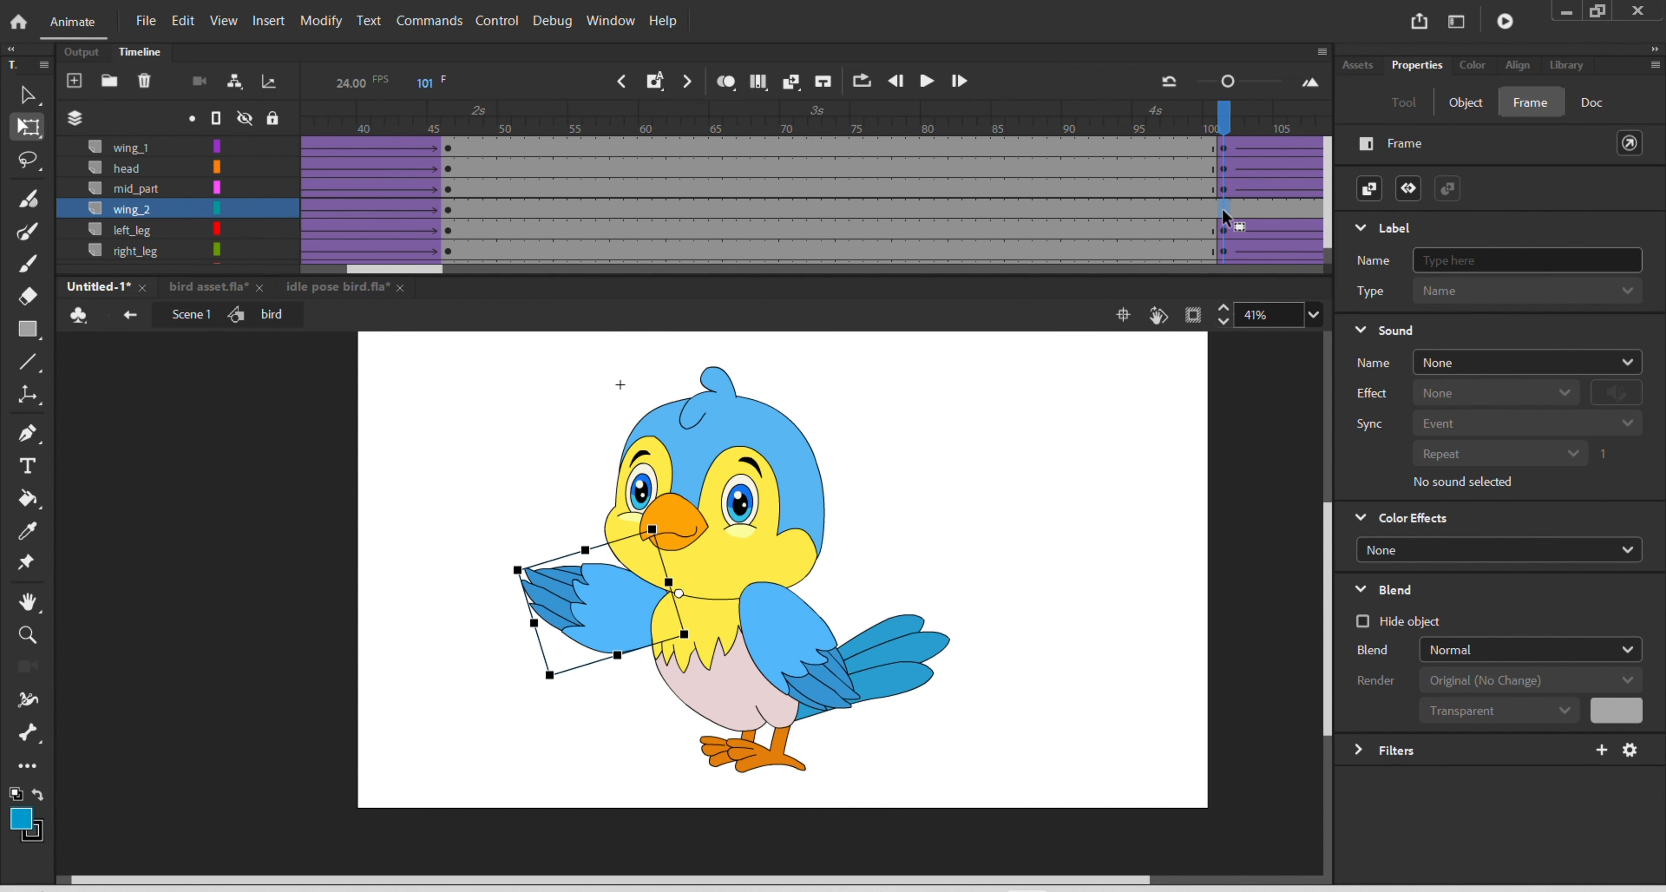
right_click(1250, 212)
click(1426, 214)
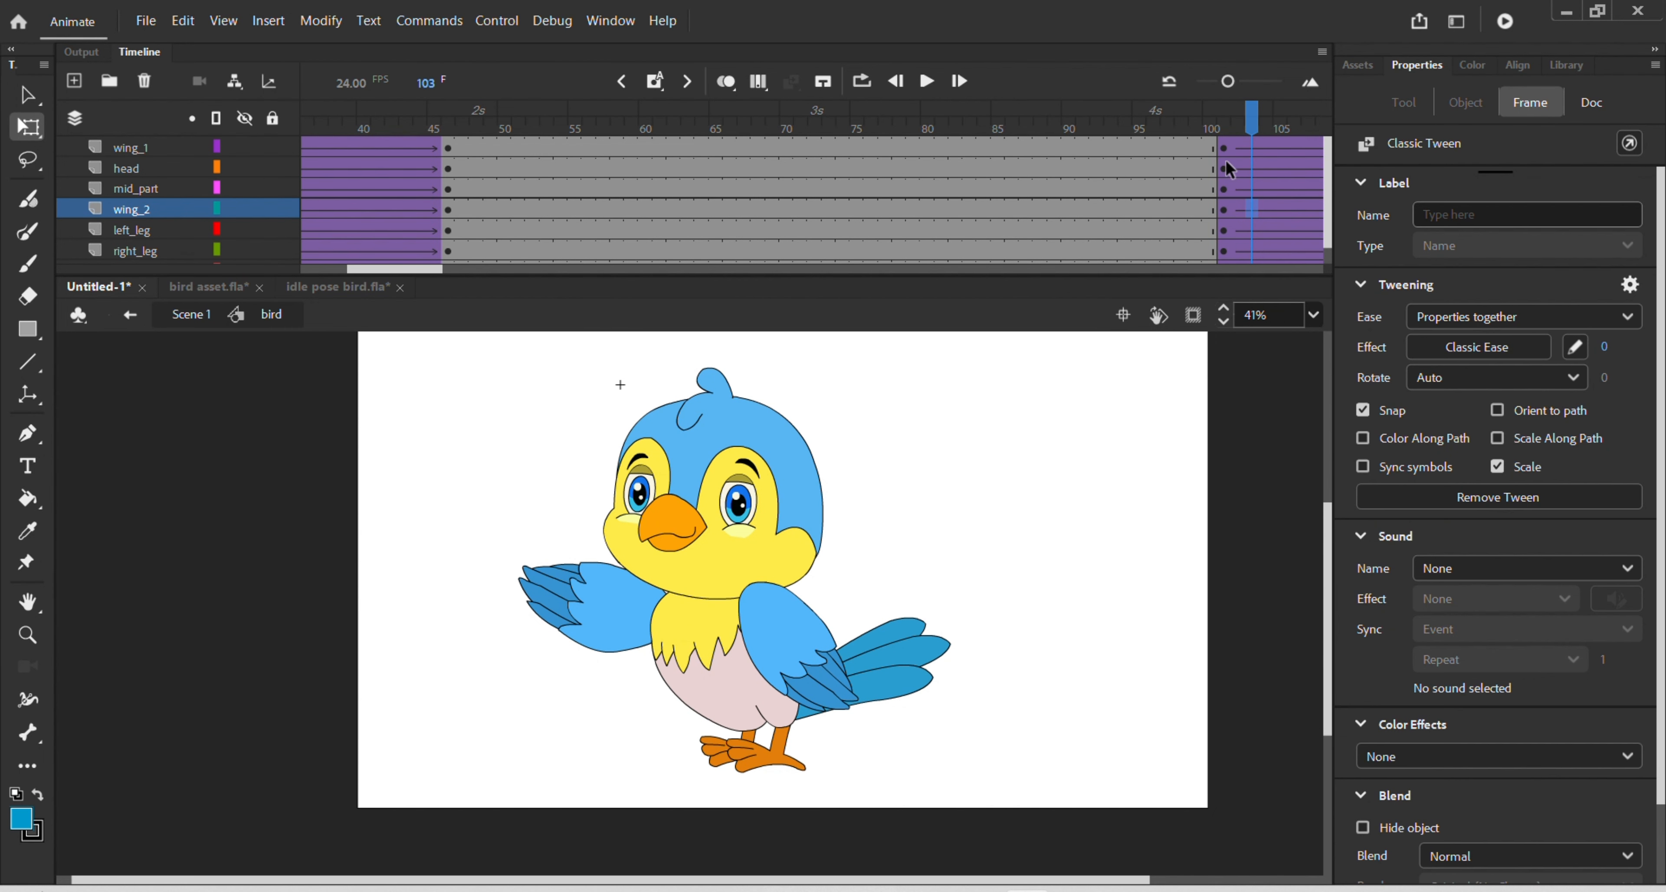
- Scrub from frame 101 to frame 132 to examine how the raised wing lines up with the body
drag(374, 274, 432, 274)
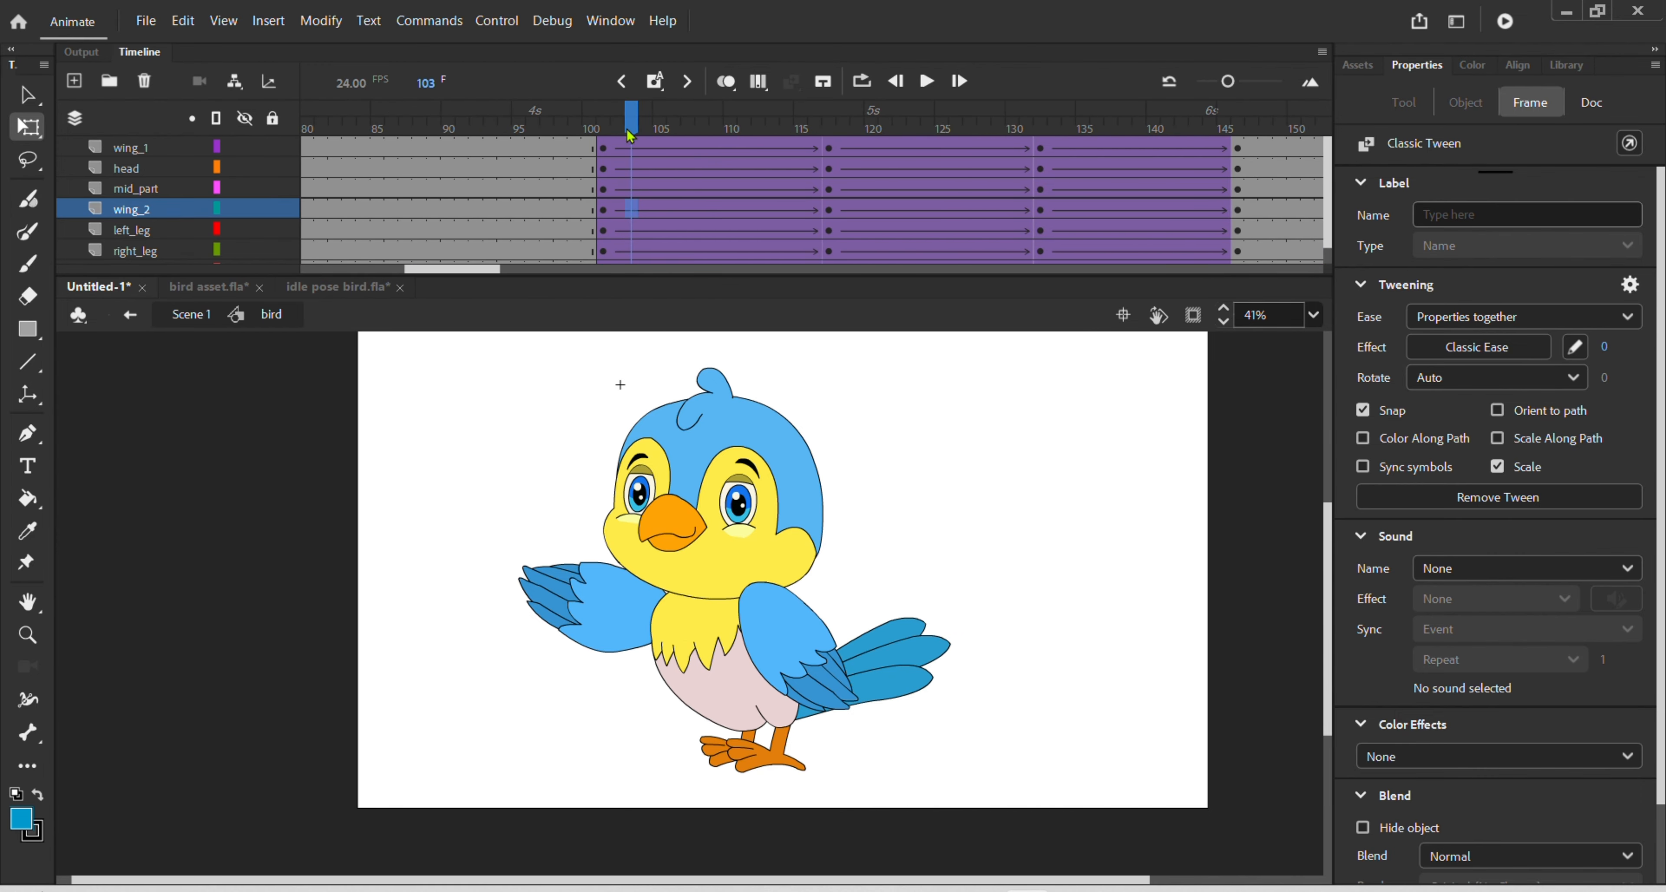
drag(630, 133, 608, 205)
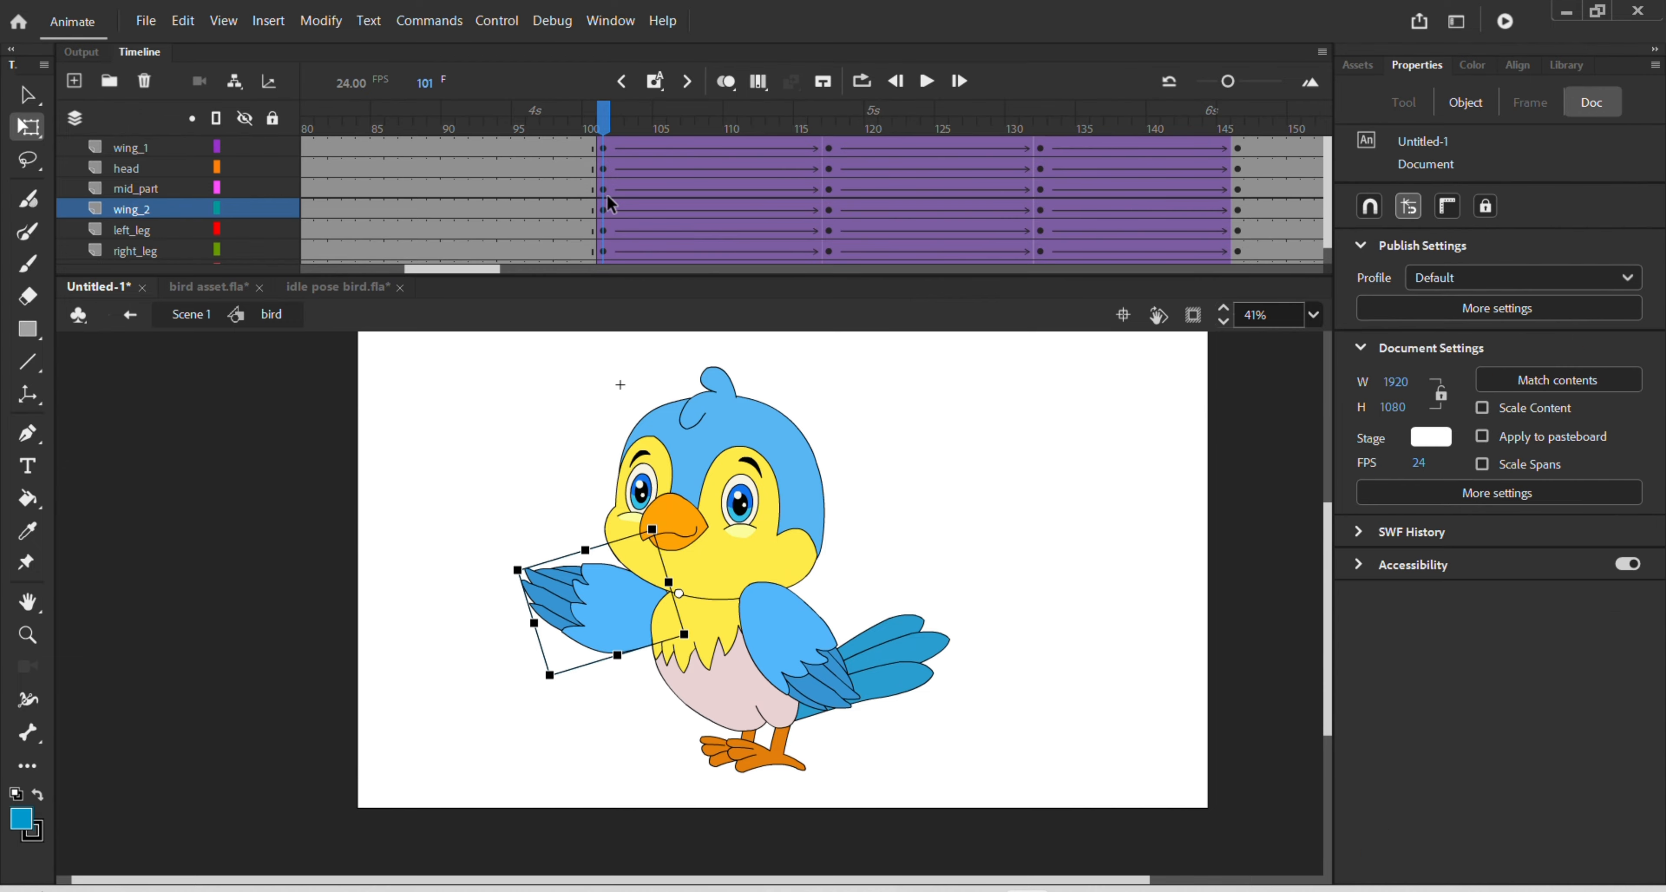
click(603, 122)
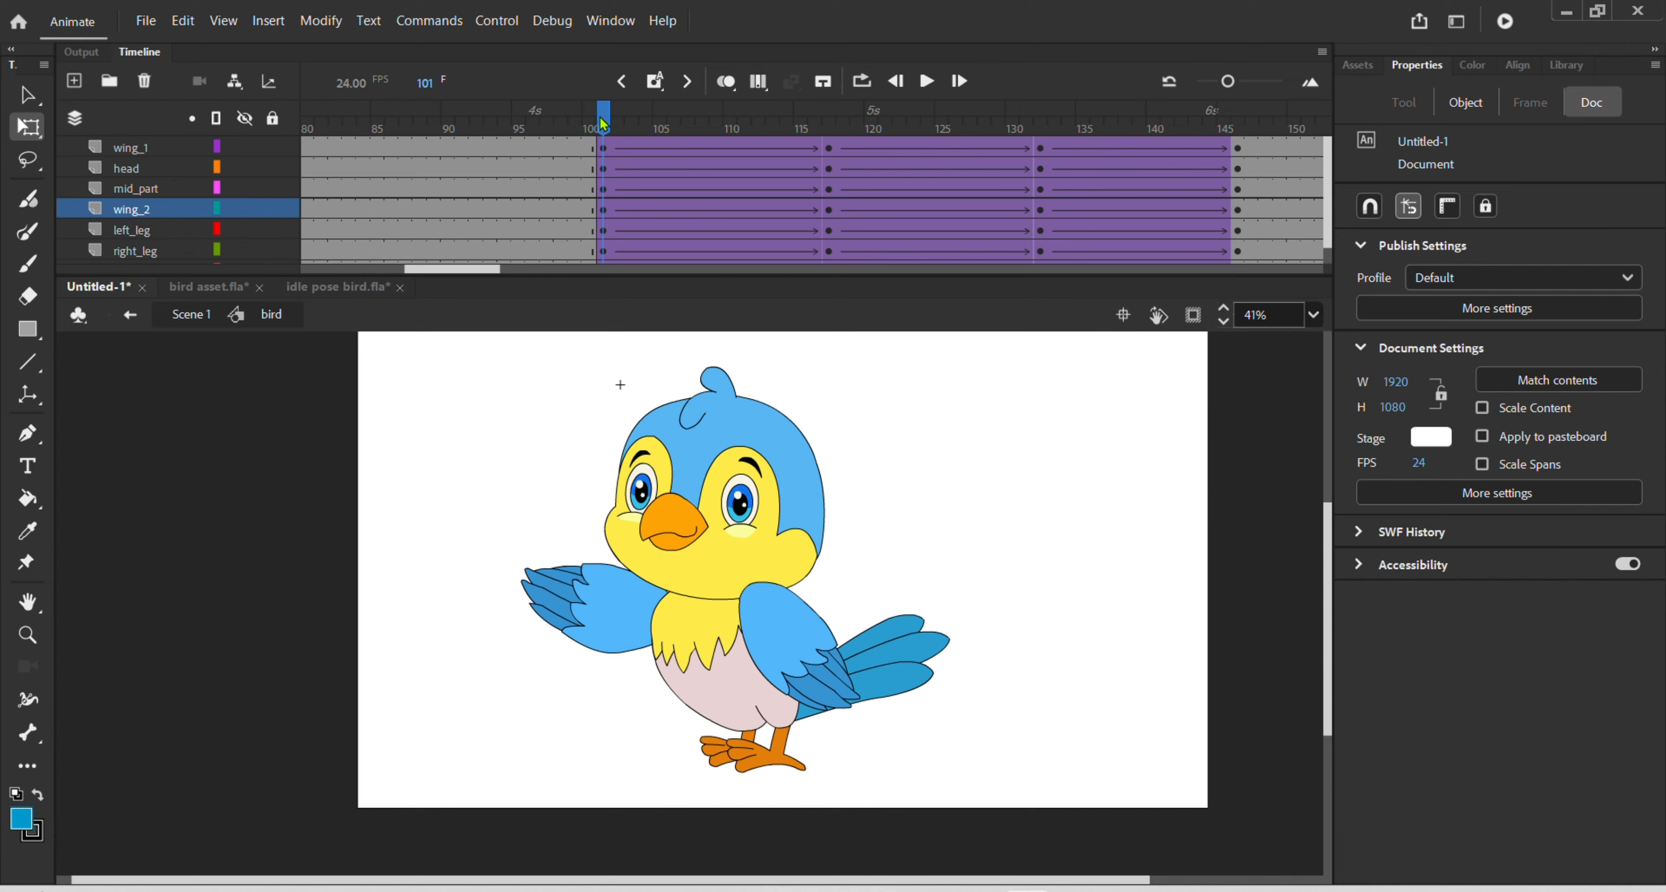
click(822, 135)
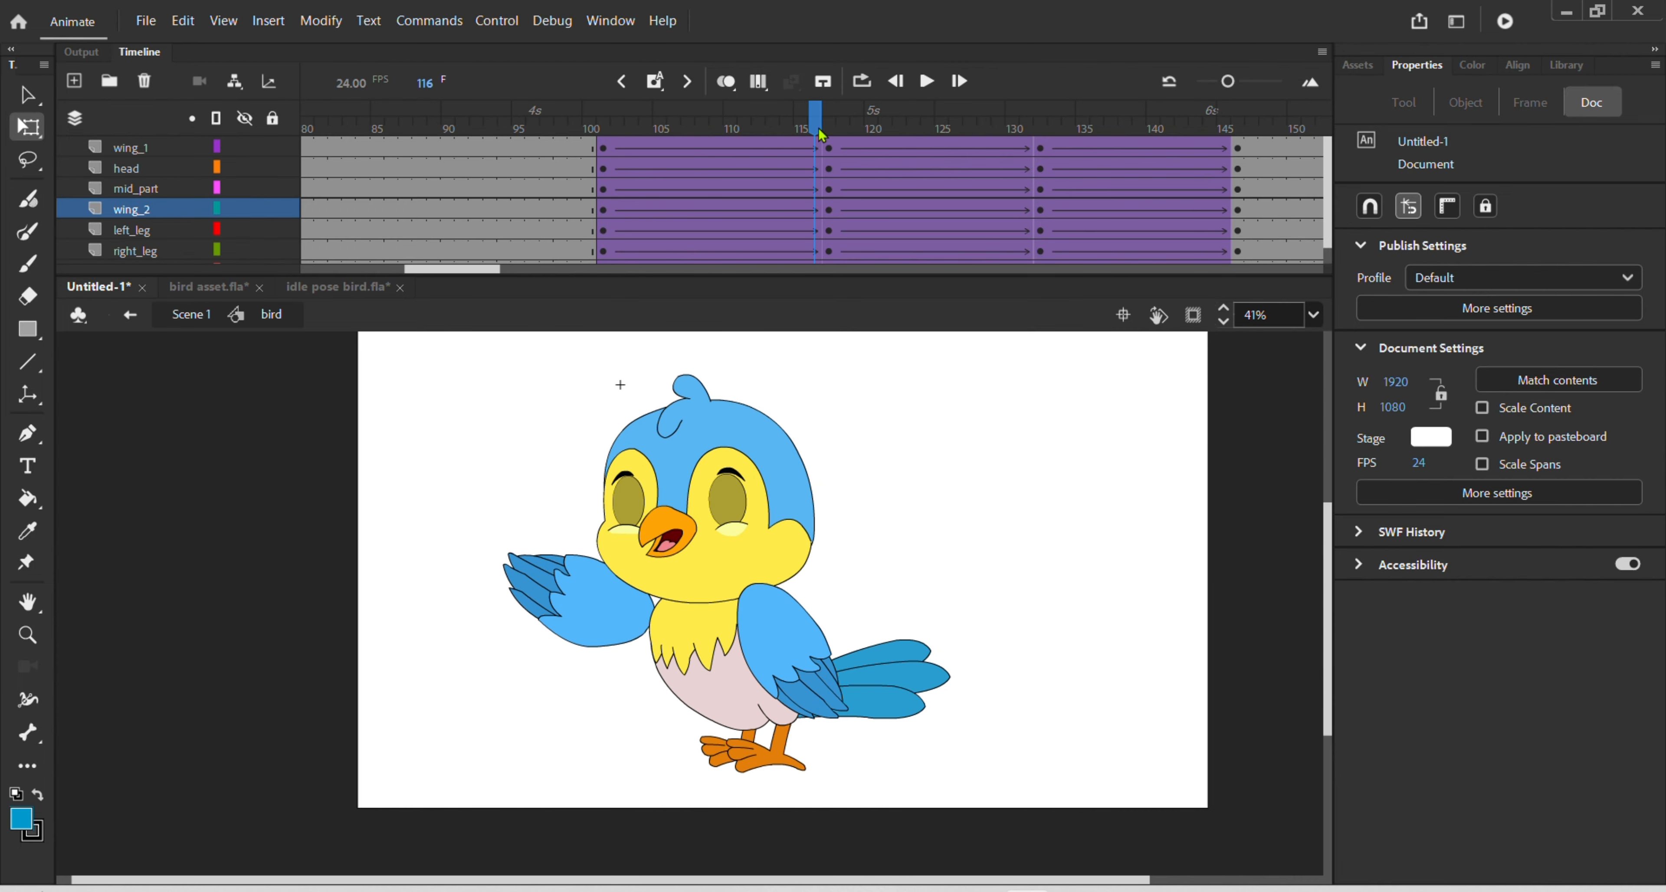
drag(822, 127, 831, 128)
click(1031, 133)
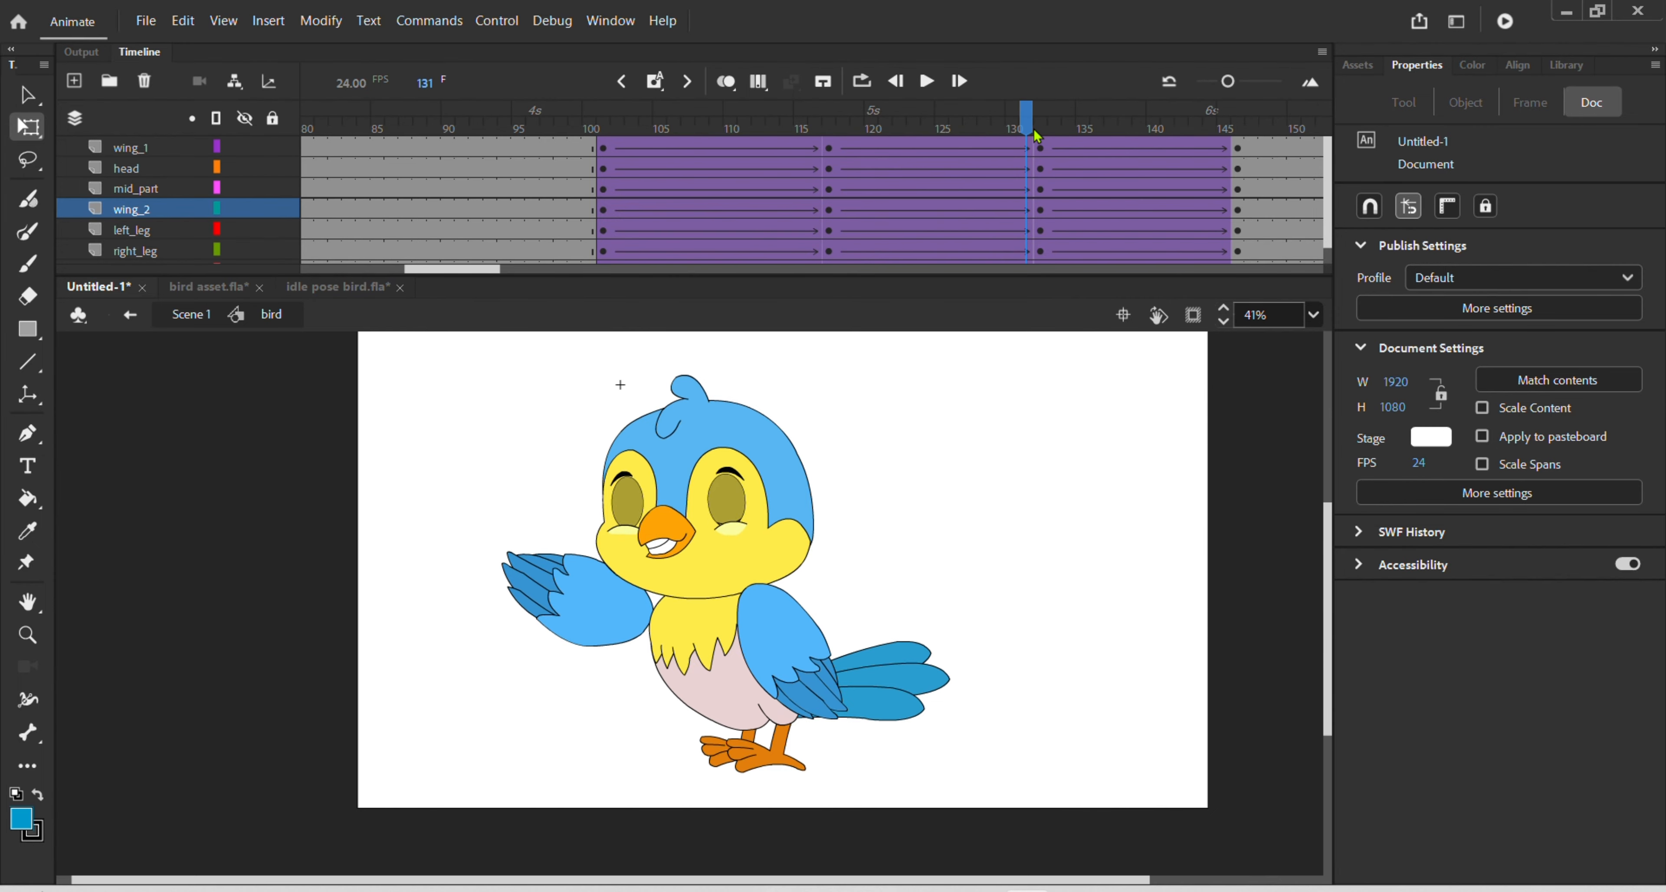
click(1041, 133)
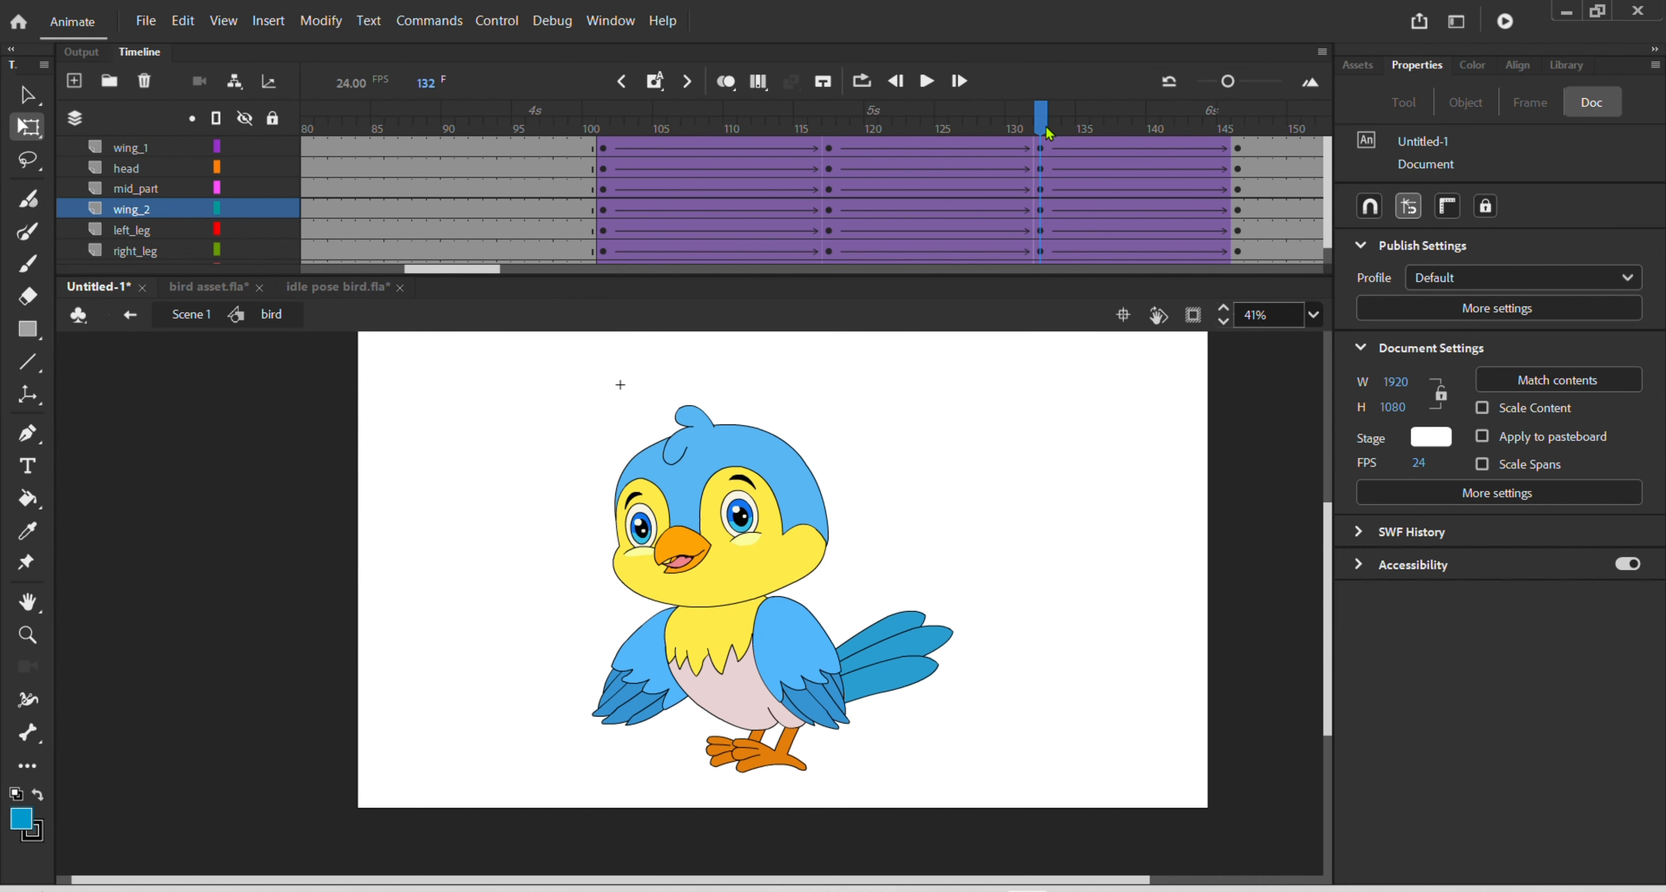
- Enter the wing 2 symbol from frame 146 and insert a keyframe there on the r_wing_2 layer
click(1237, 133)
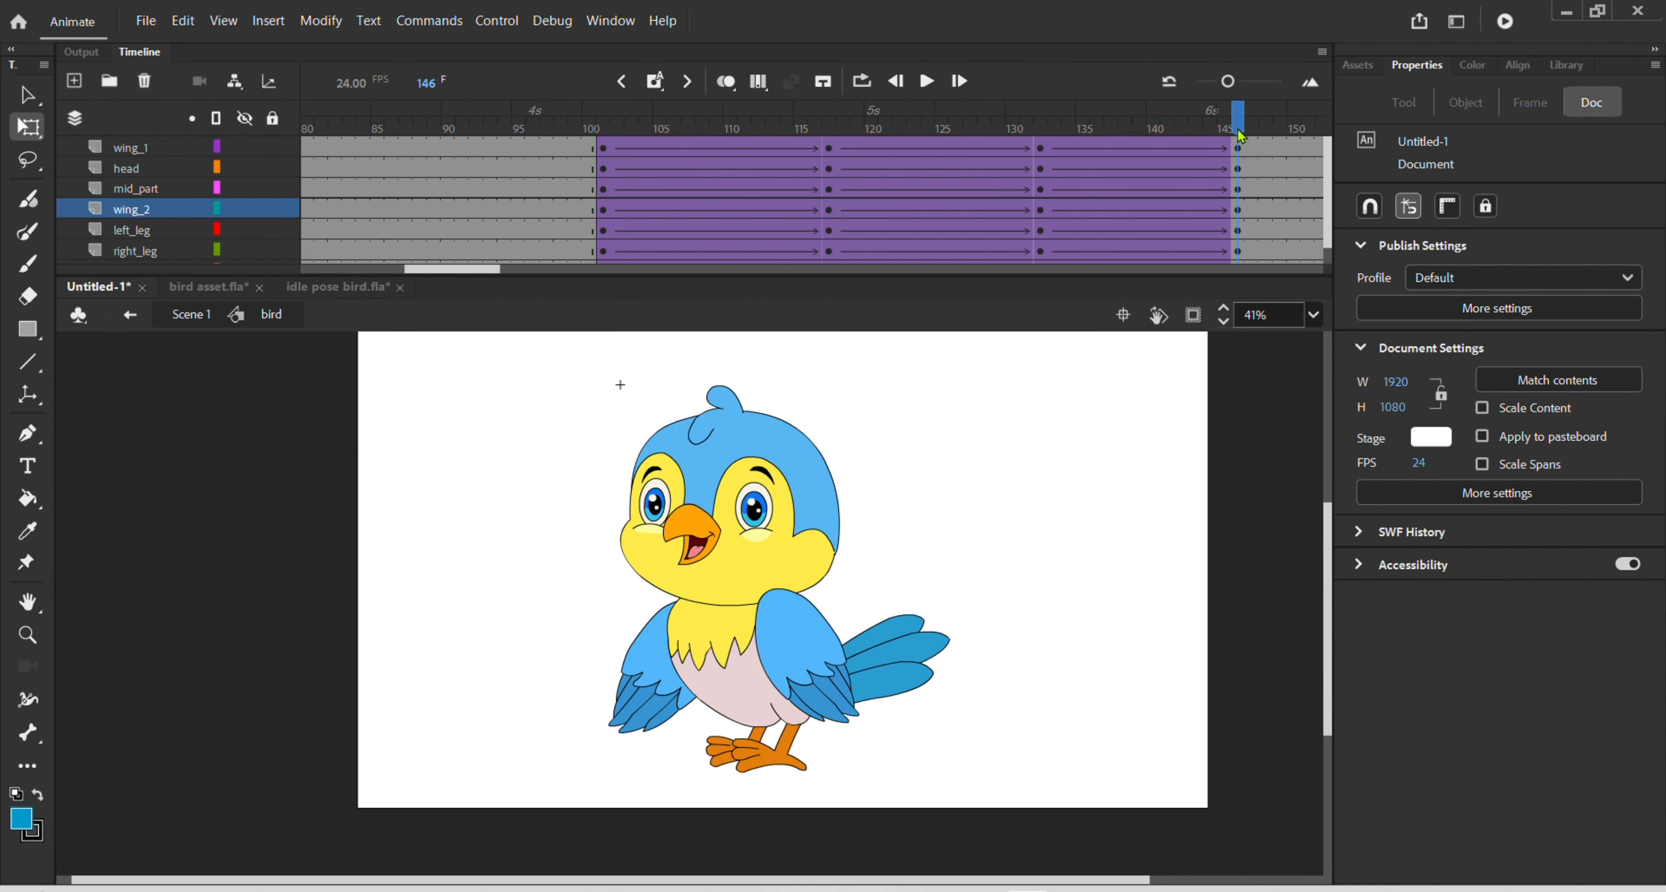
double_click(655, 646)
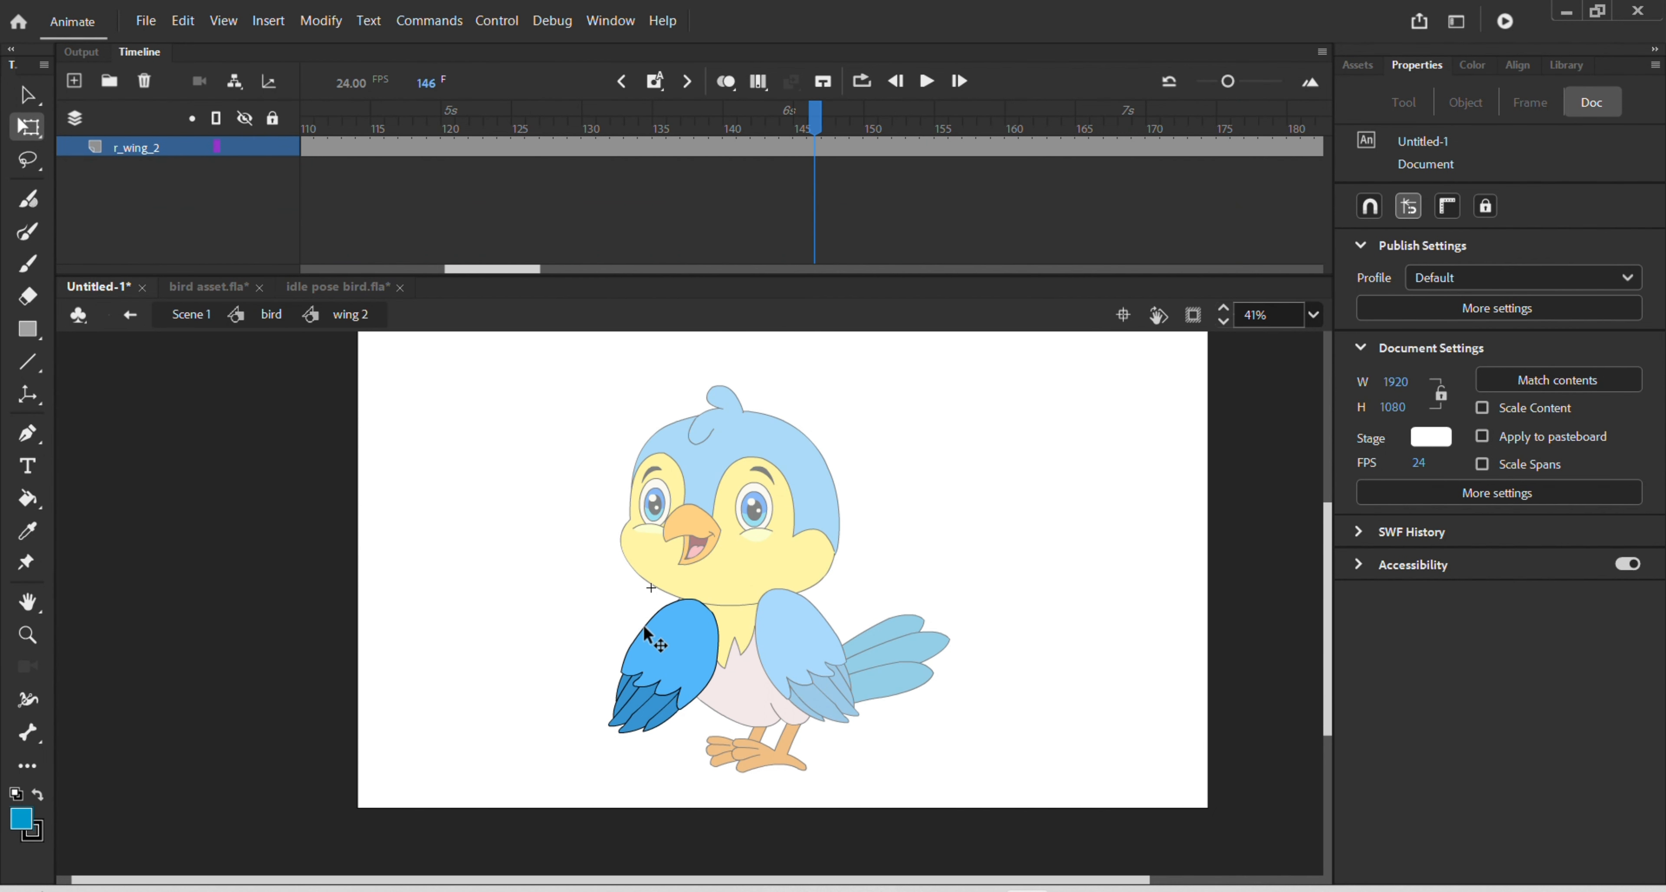
click(816, 148)
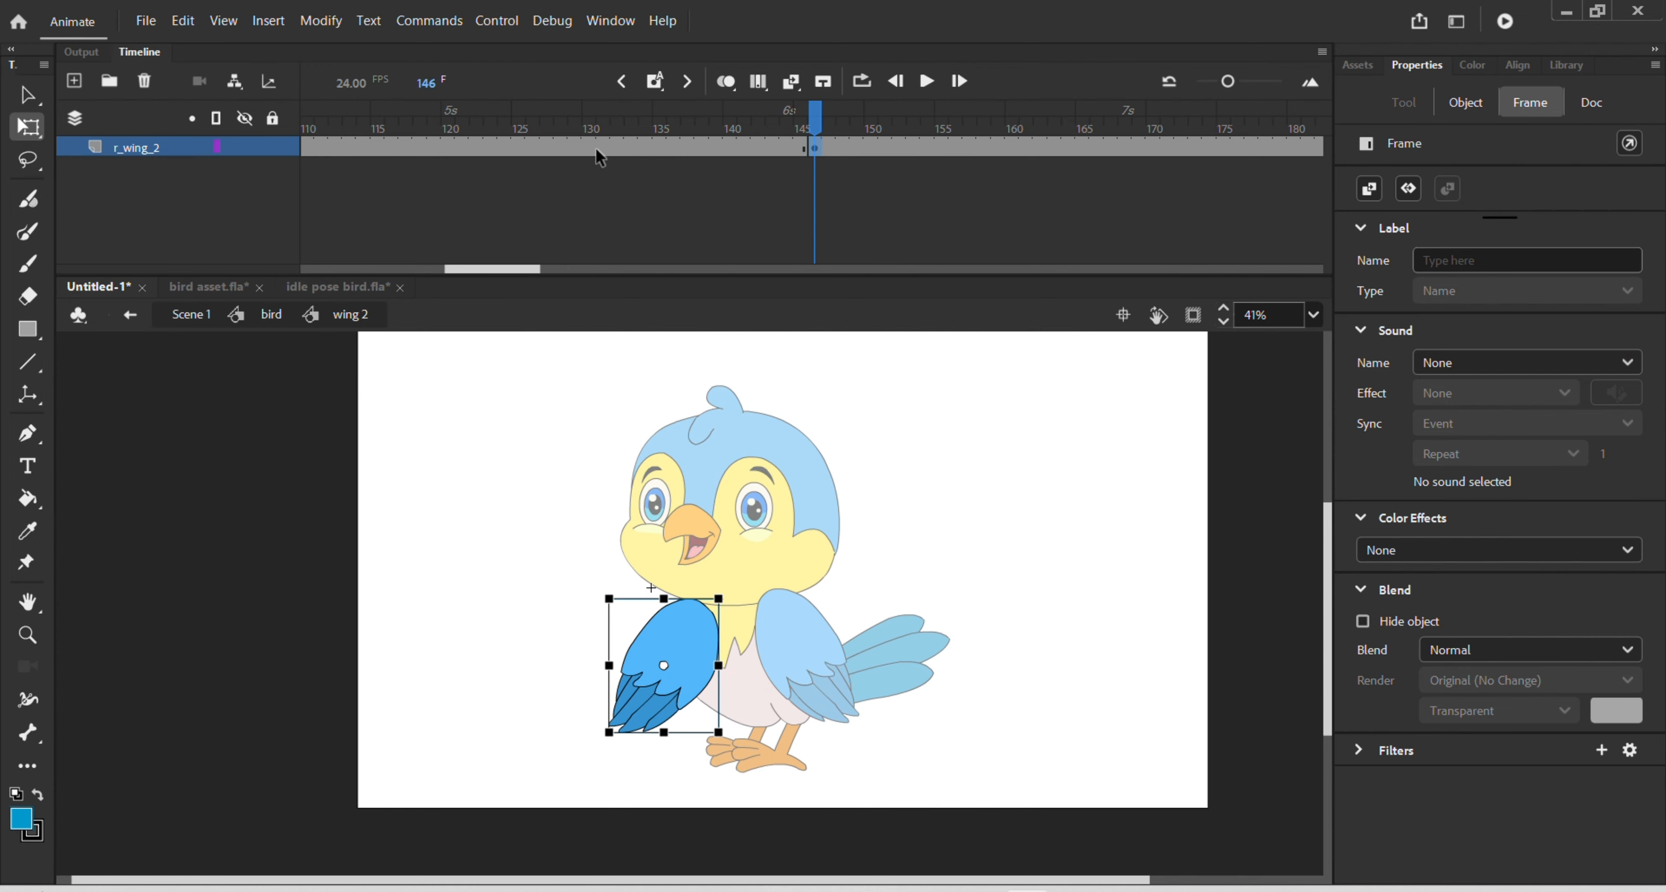
- Insert keyframes at frames 132, 117 and 101 on the r_wing_2 layer, and return to the bird symbol
click(614, 148)
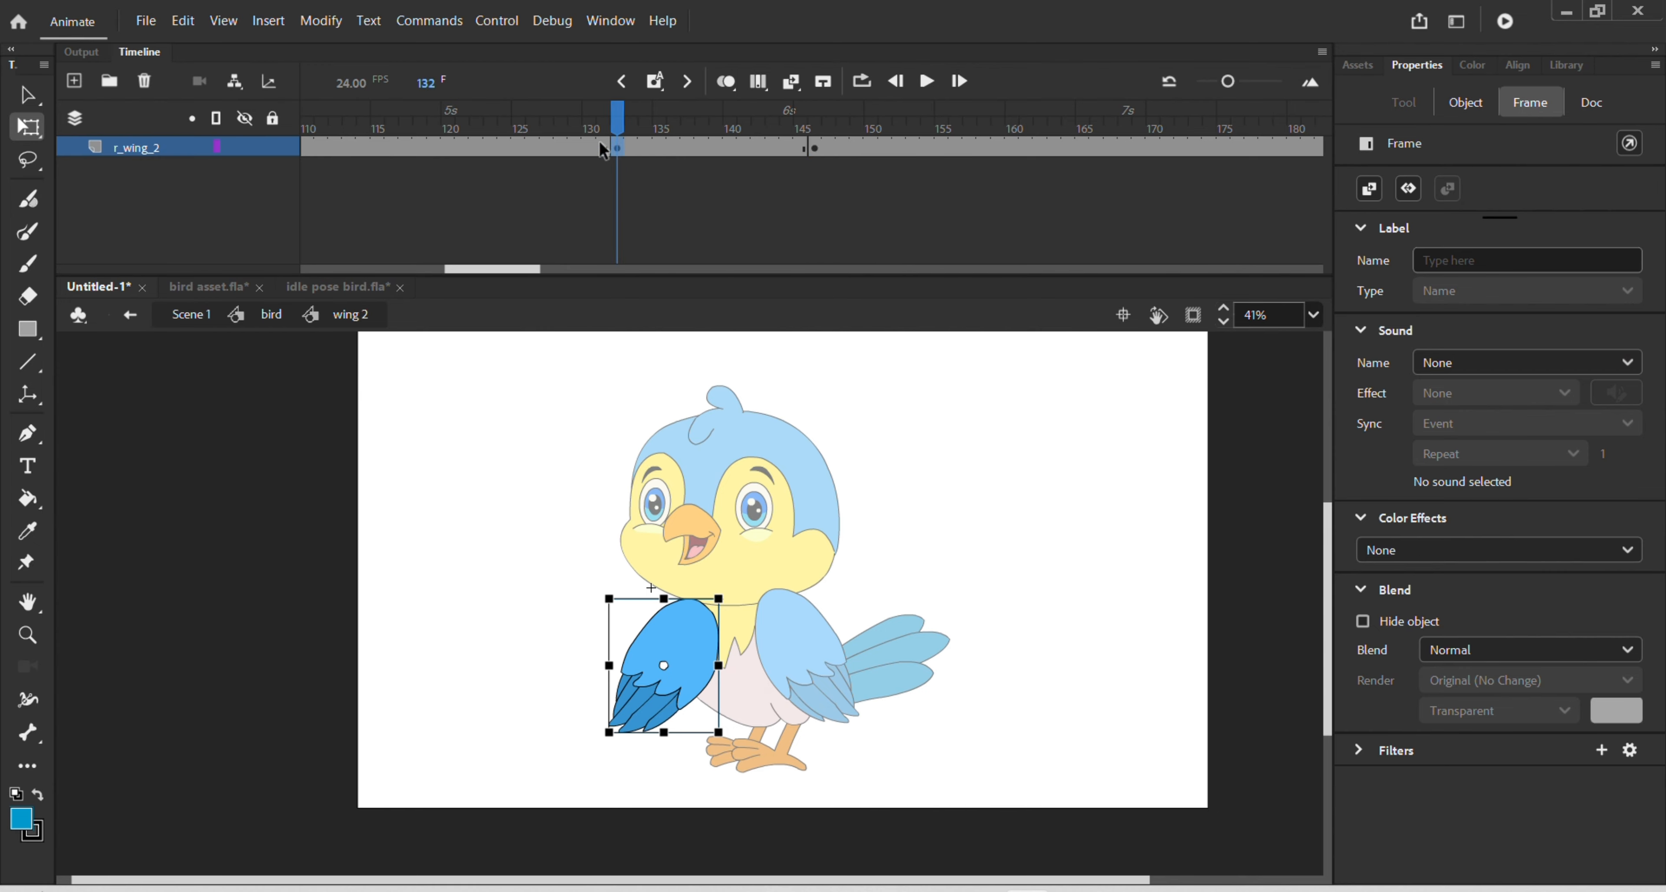
click(404, 148)
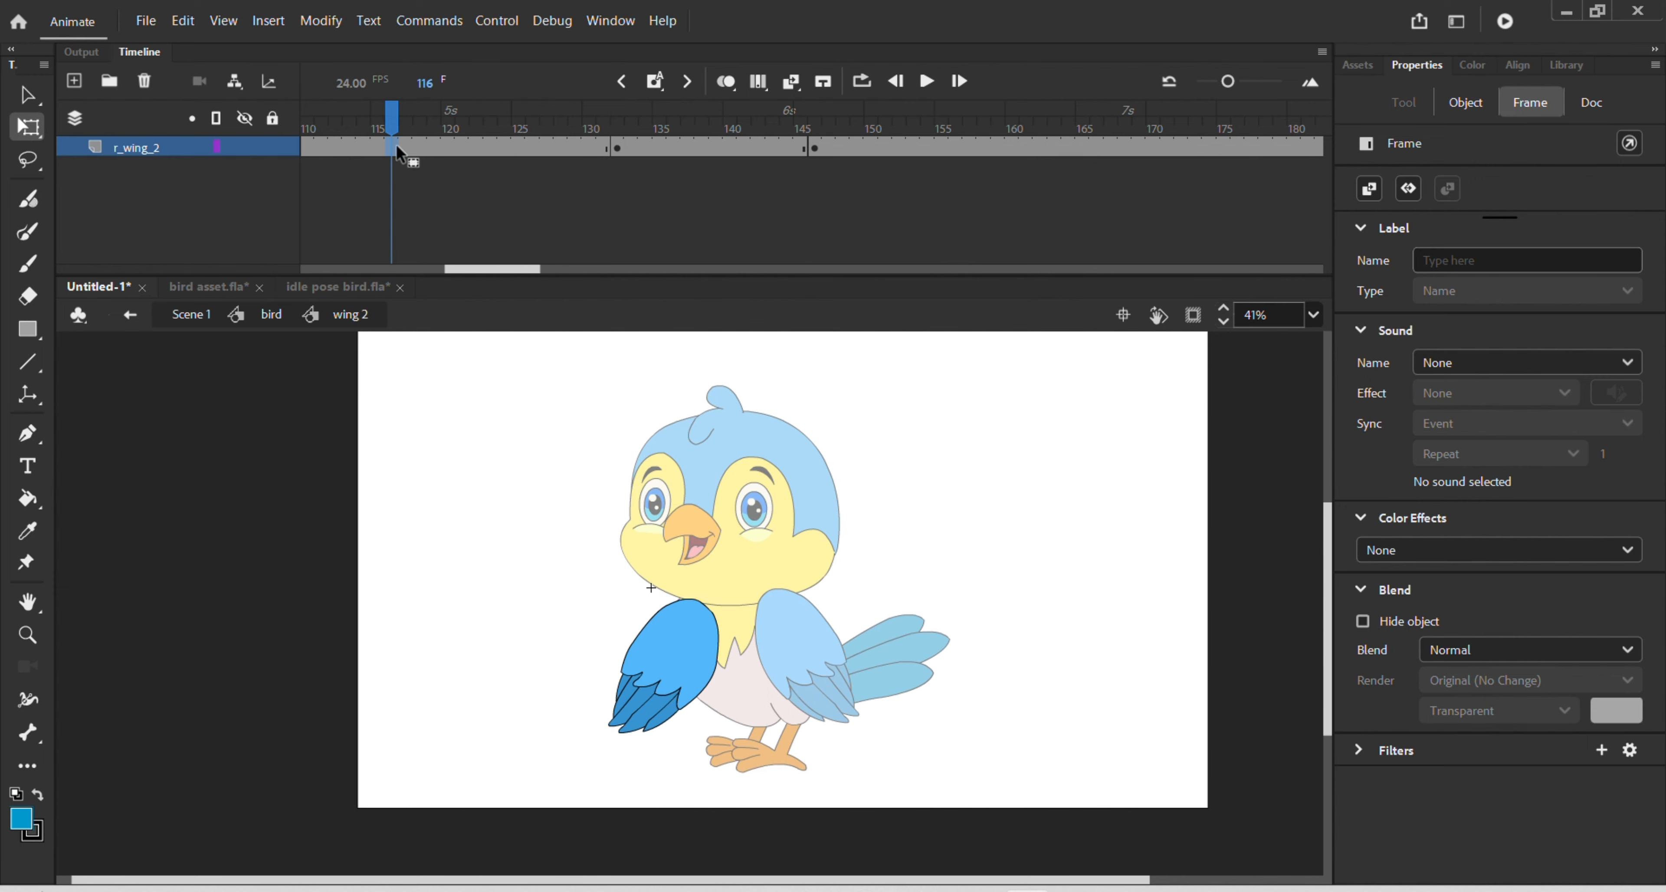
drag(406, 131, 289, 118)
click(674, 148)
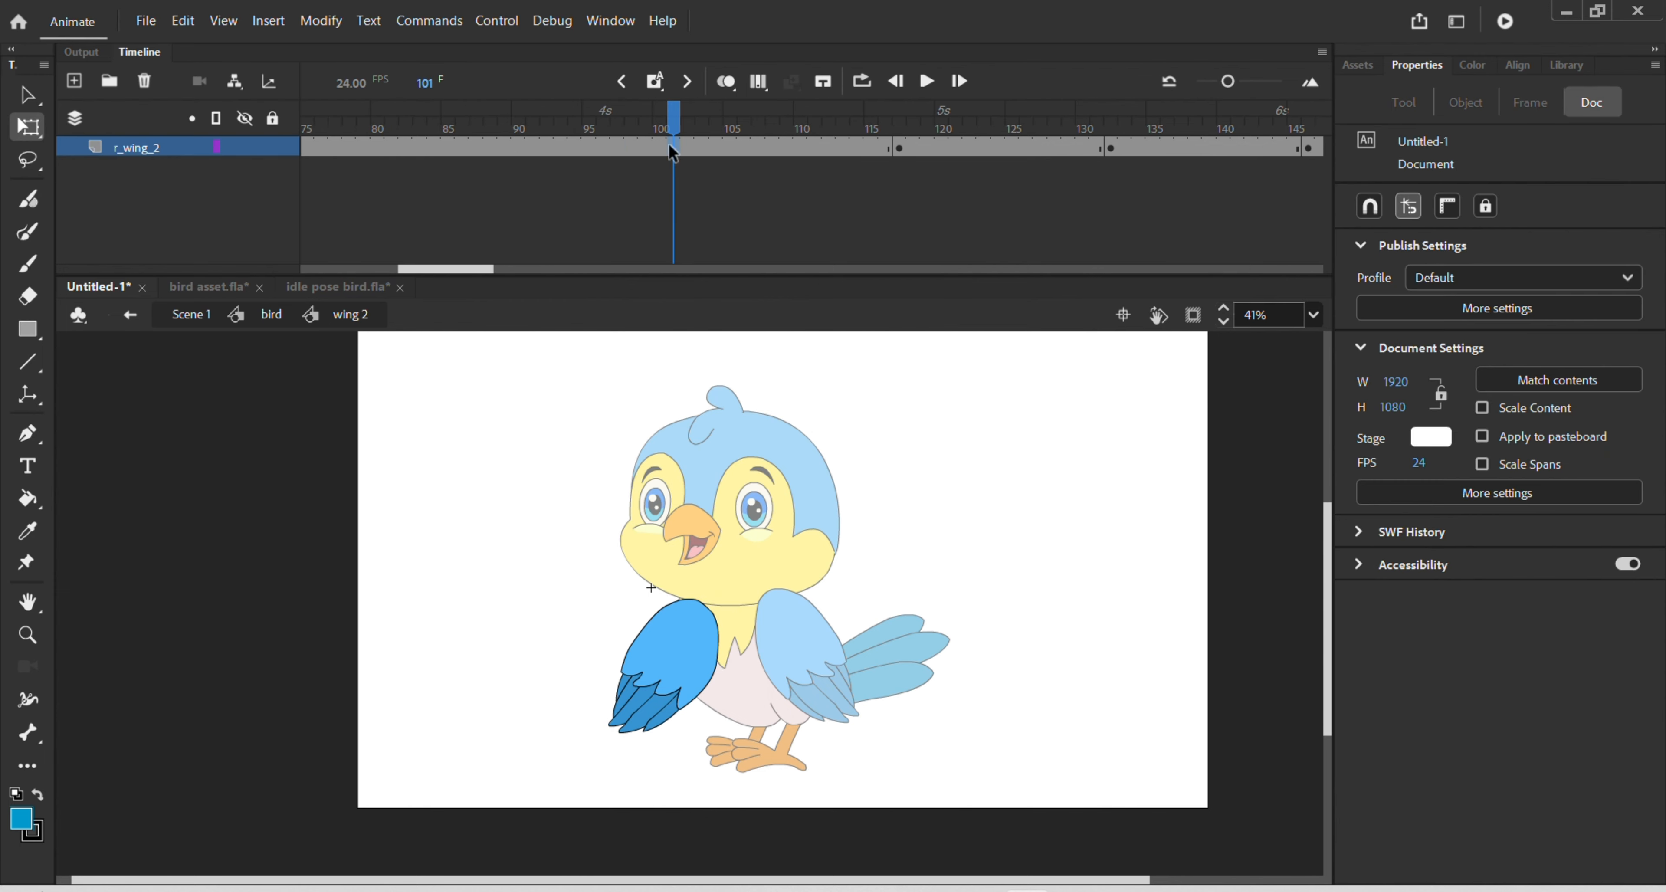
click(681, 130)
drag(681, 131, 1265, 130)
double_click(849, 446)
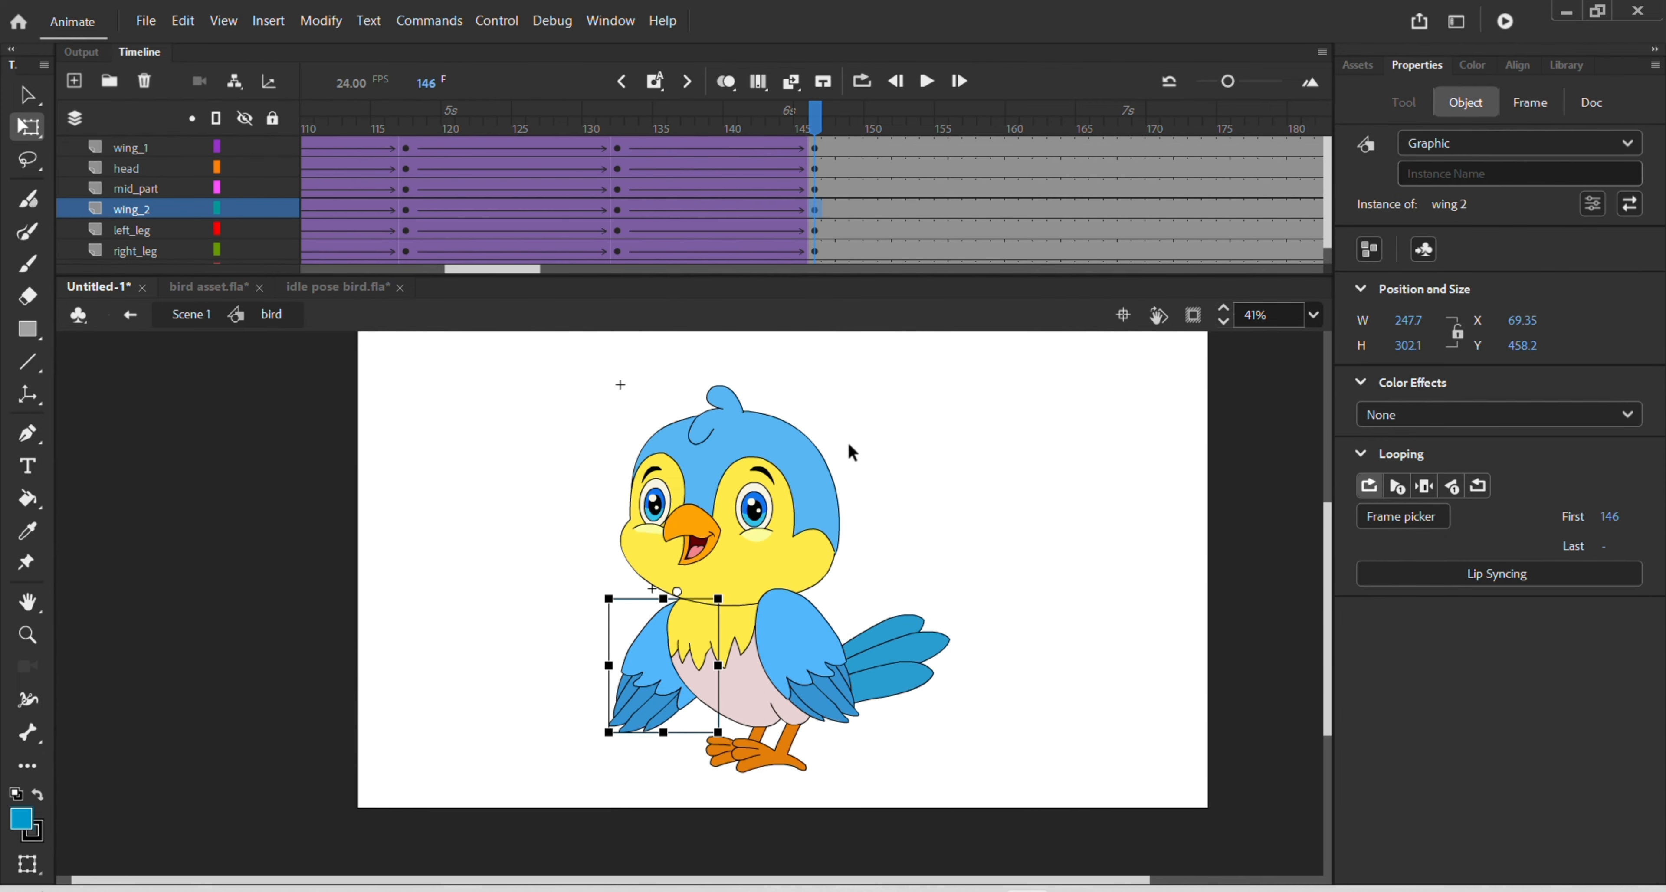
- Compare the bird's poses at frames 101, 117, 132 and 146 with the matching keyframes inside the wing 2 symbol
drag(830, 145, 589, 175)
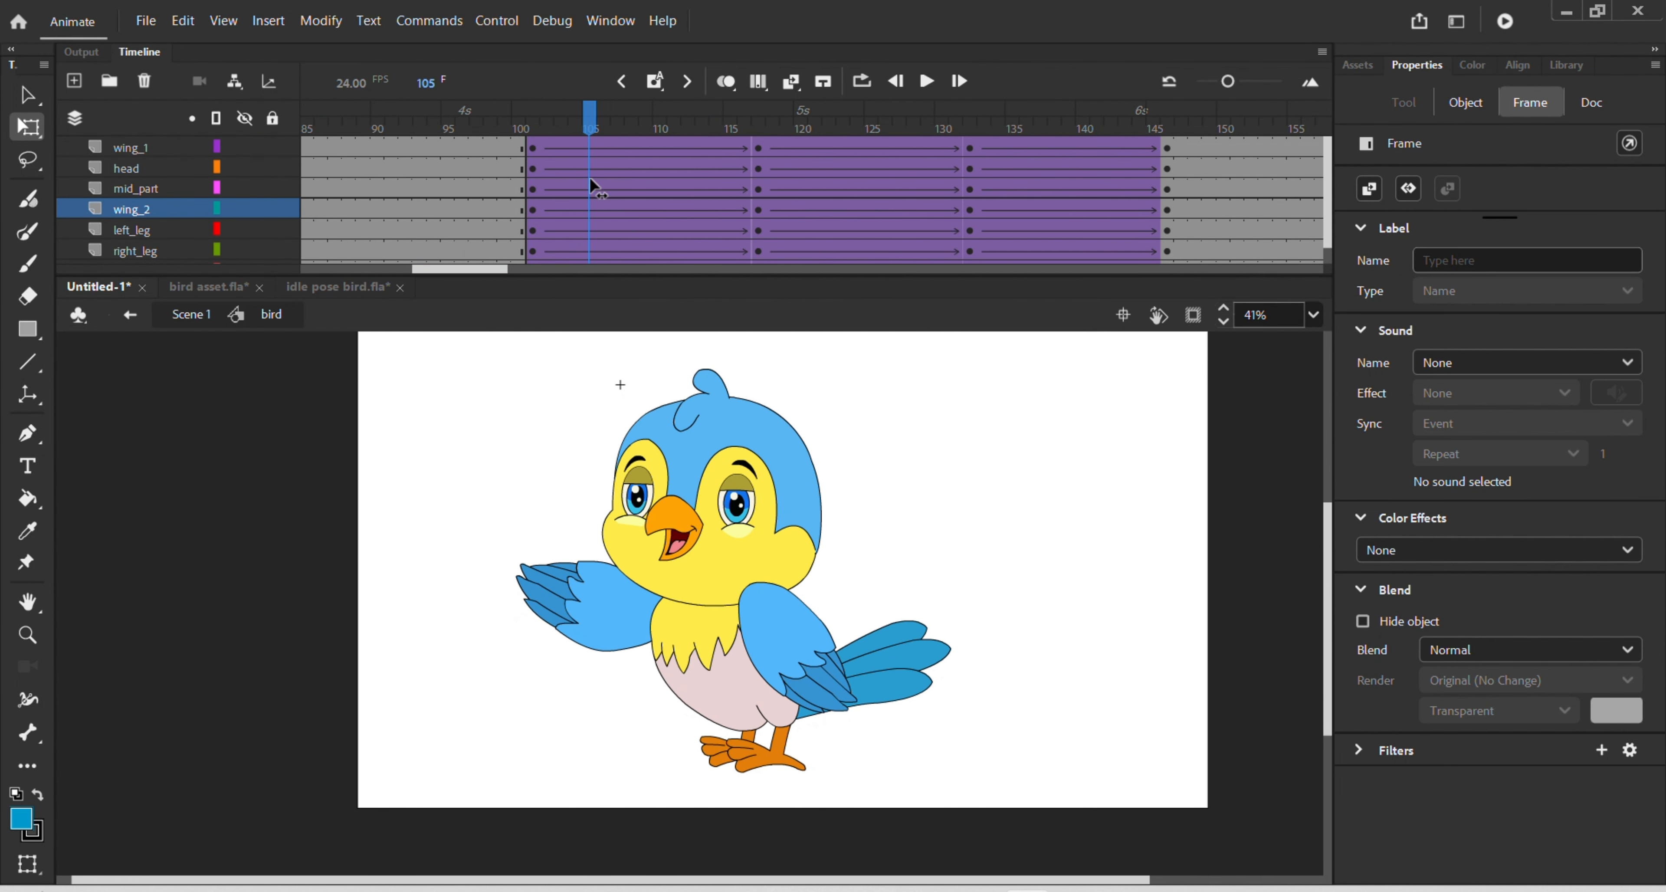
click(528, 134)
click(760, 135)
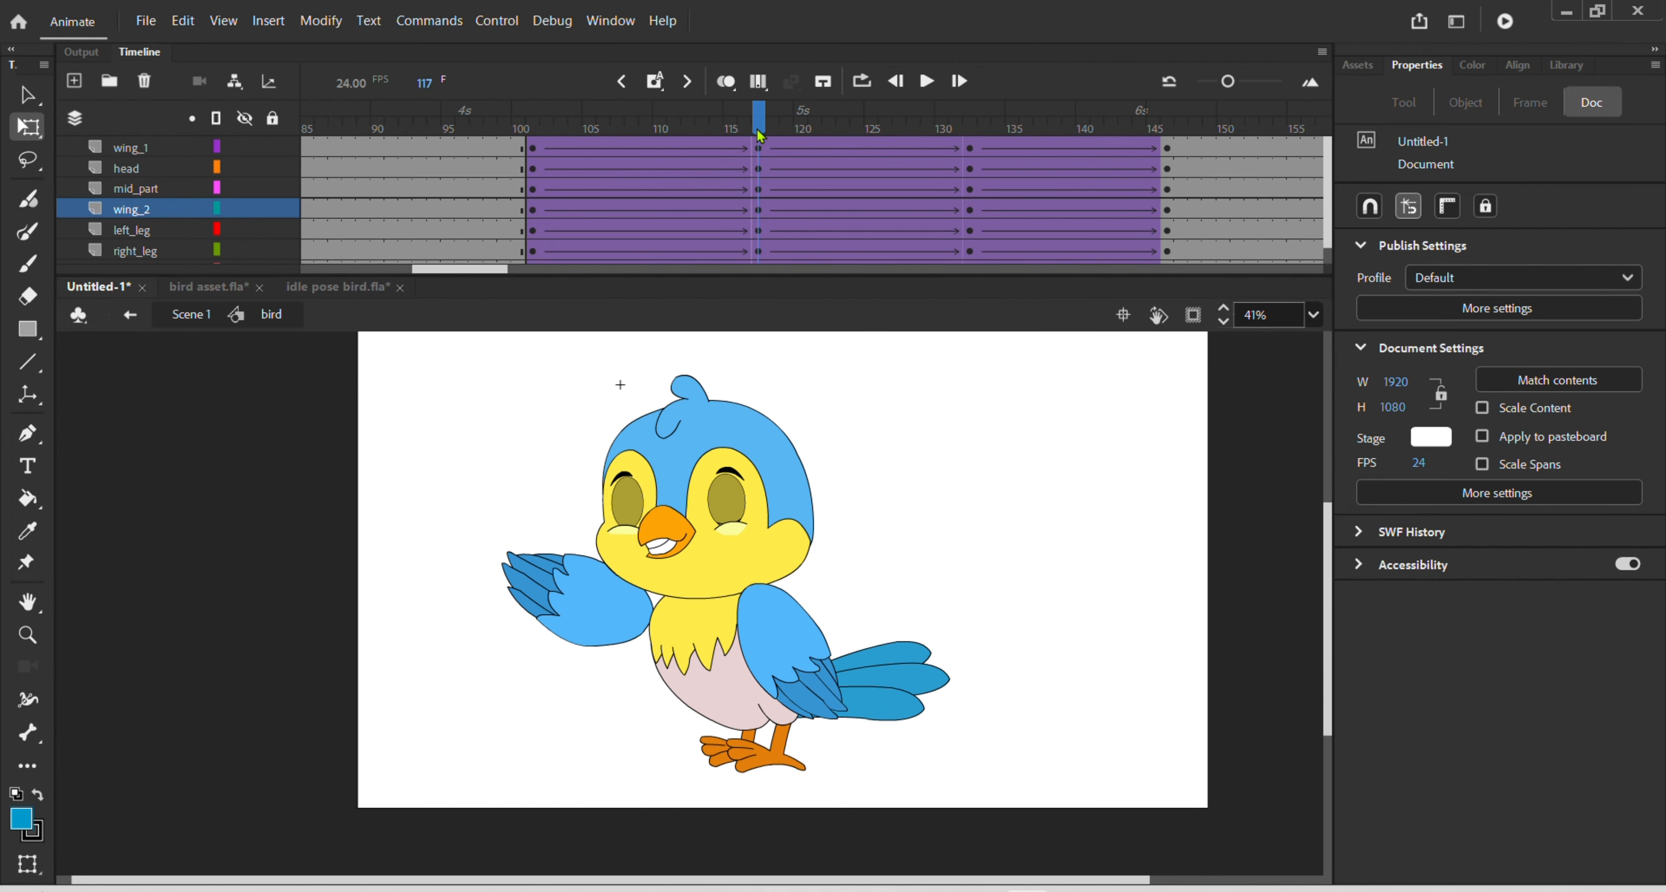
click(972, 134)
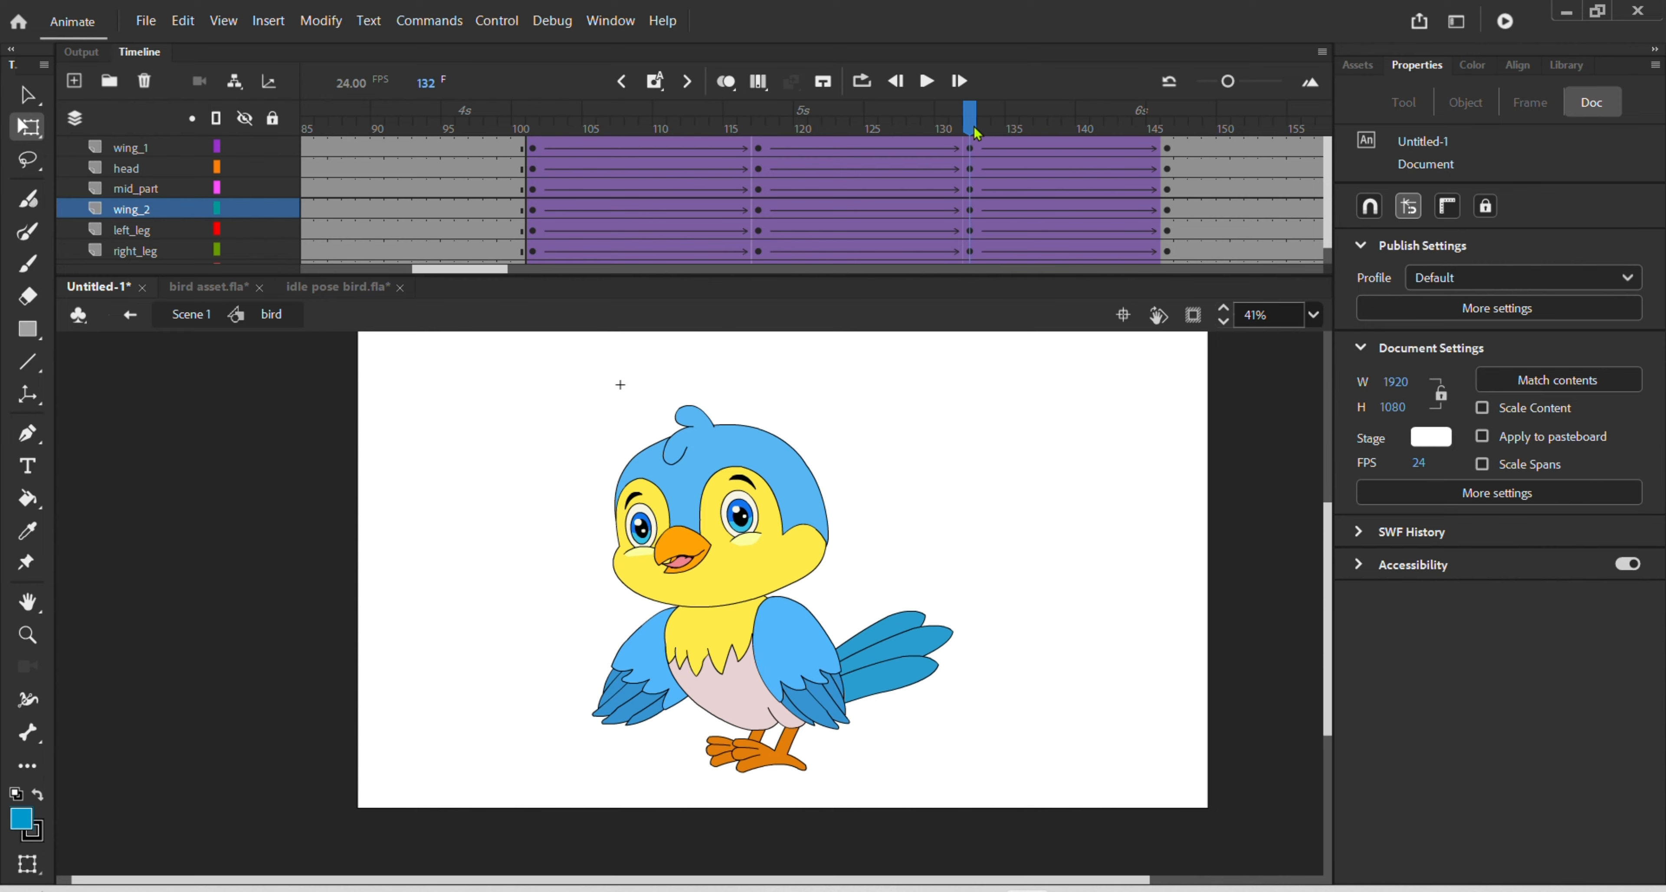
click(1171, 128)
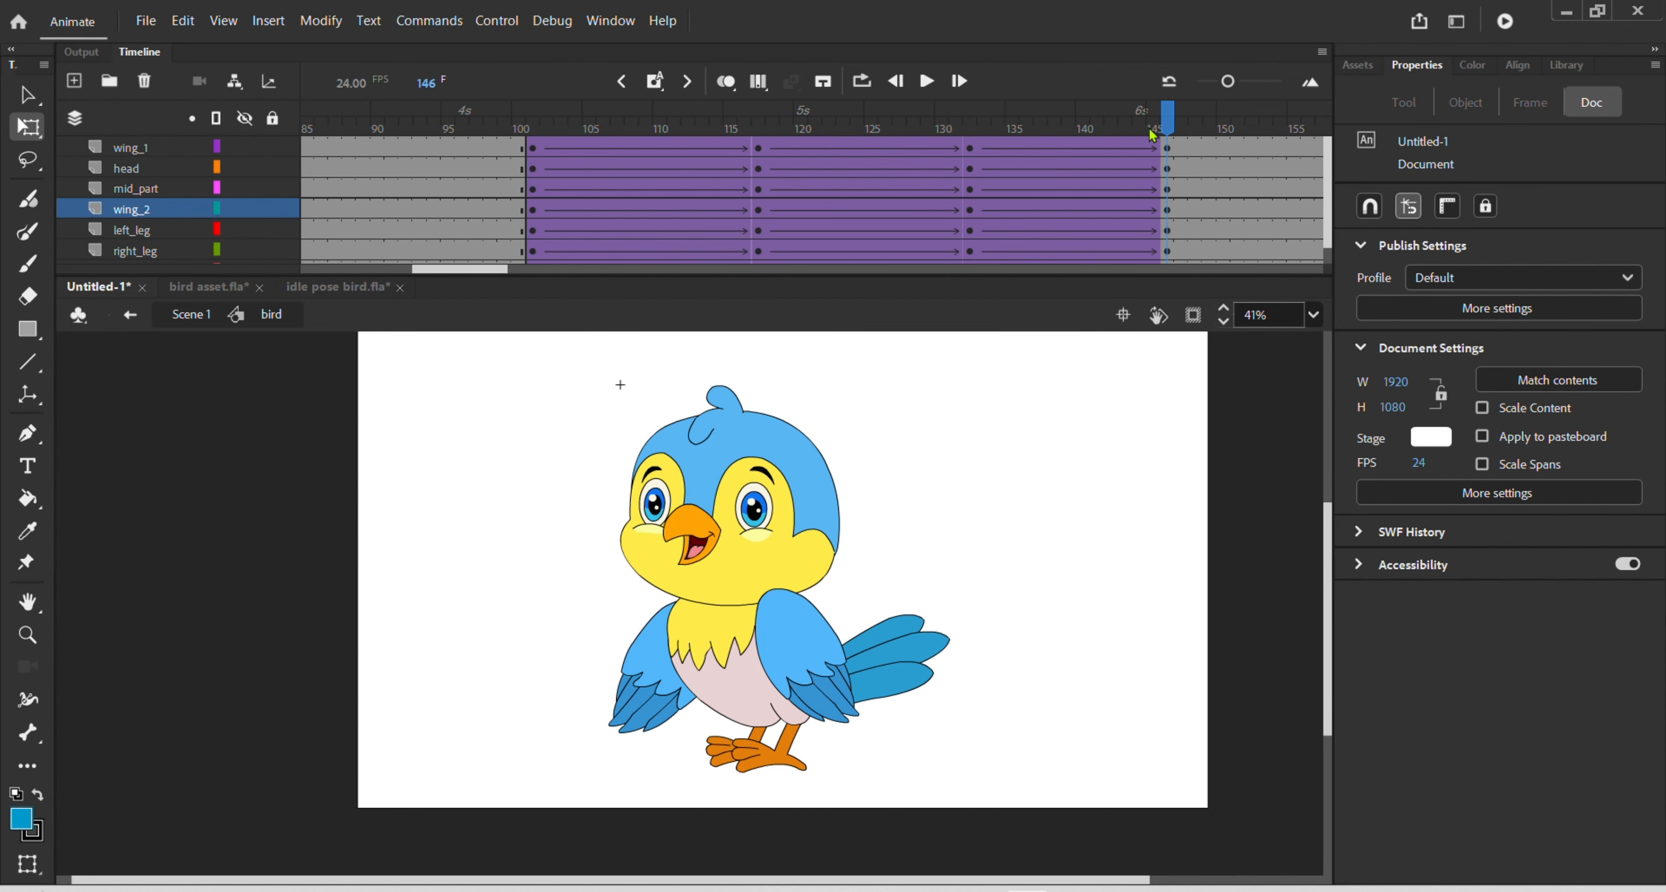
double_click(624, 691)
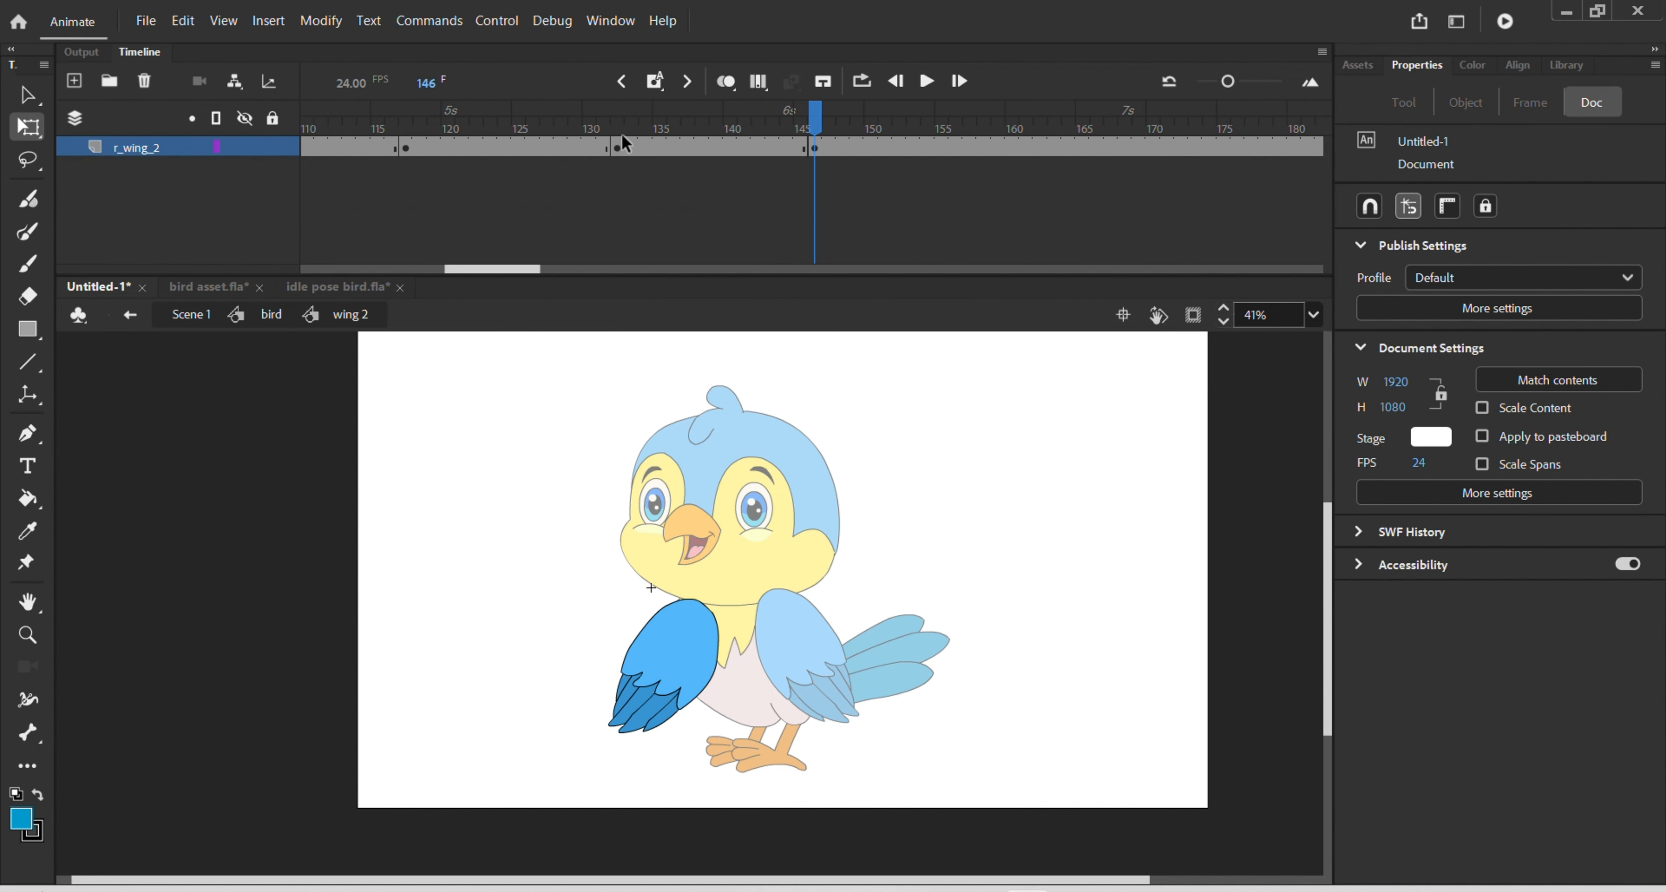
click(618, 148)
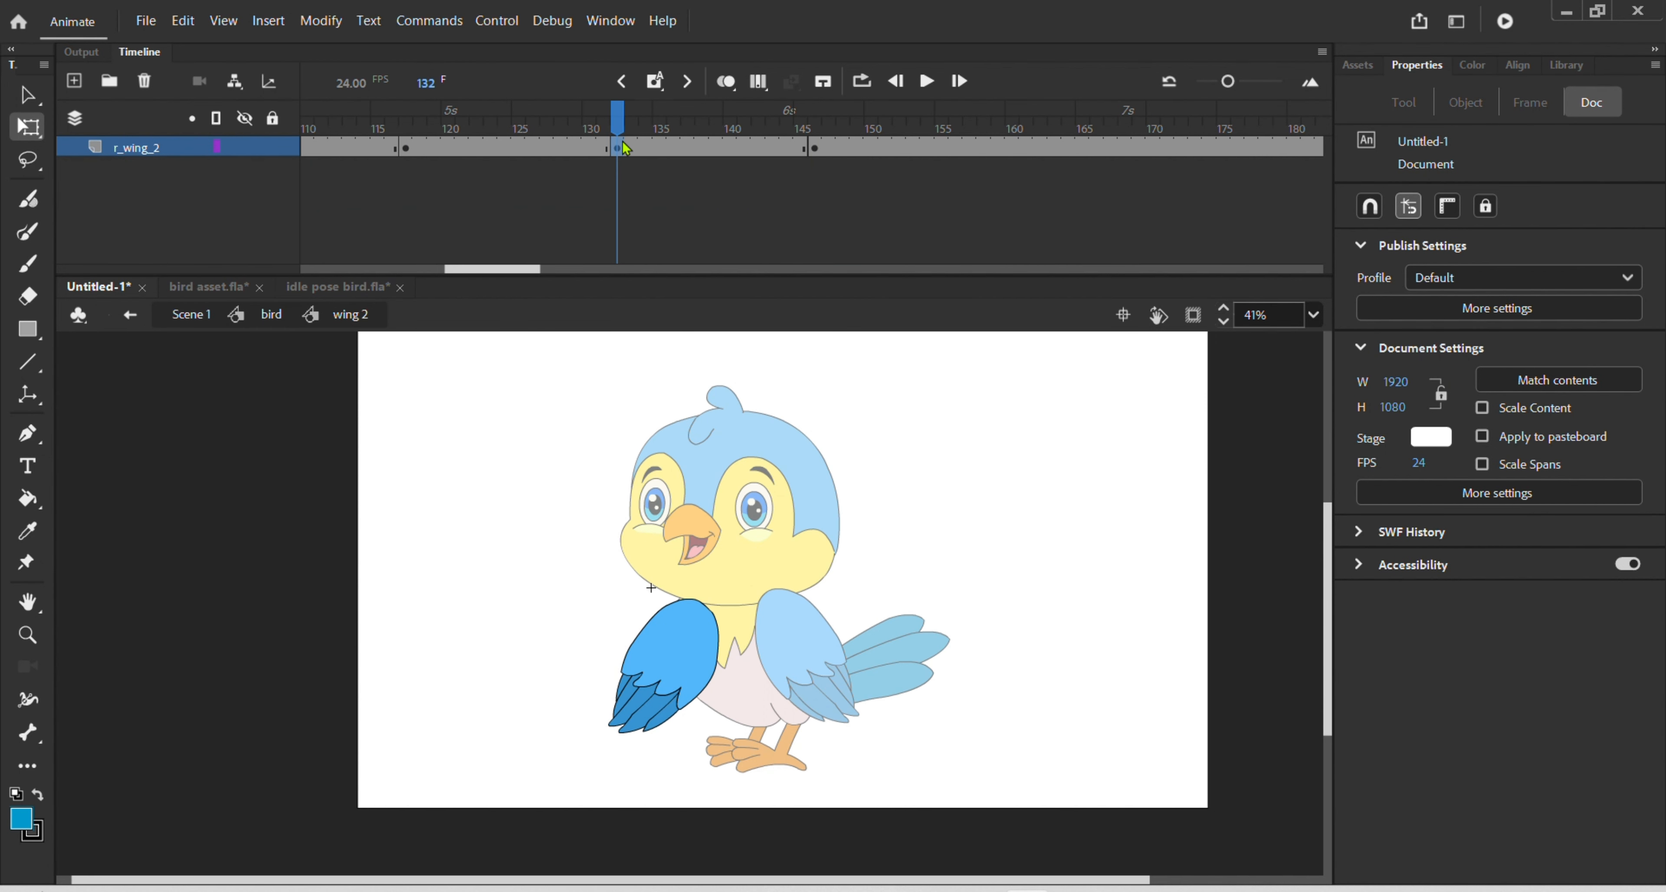
click(406, 148)
drag(406, 141, 729, 191)
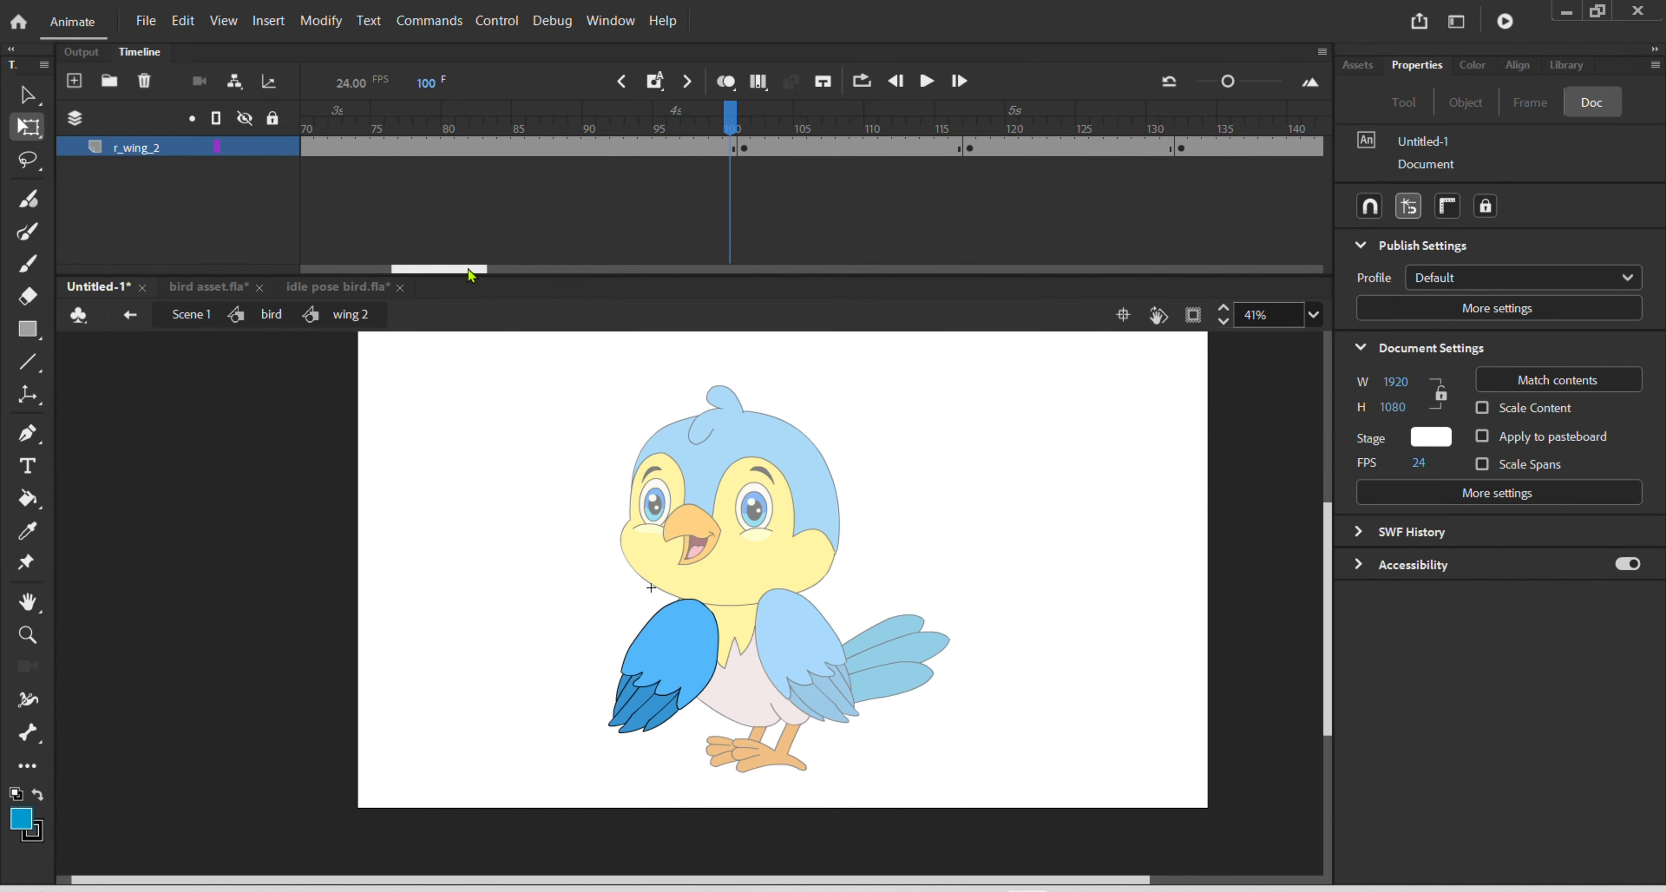
mouse_move(444, 277)
mouse_down()
mouse_move(488, 275)
mouse_move(469, 274)
mouse_up()
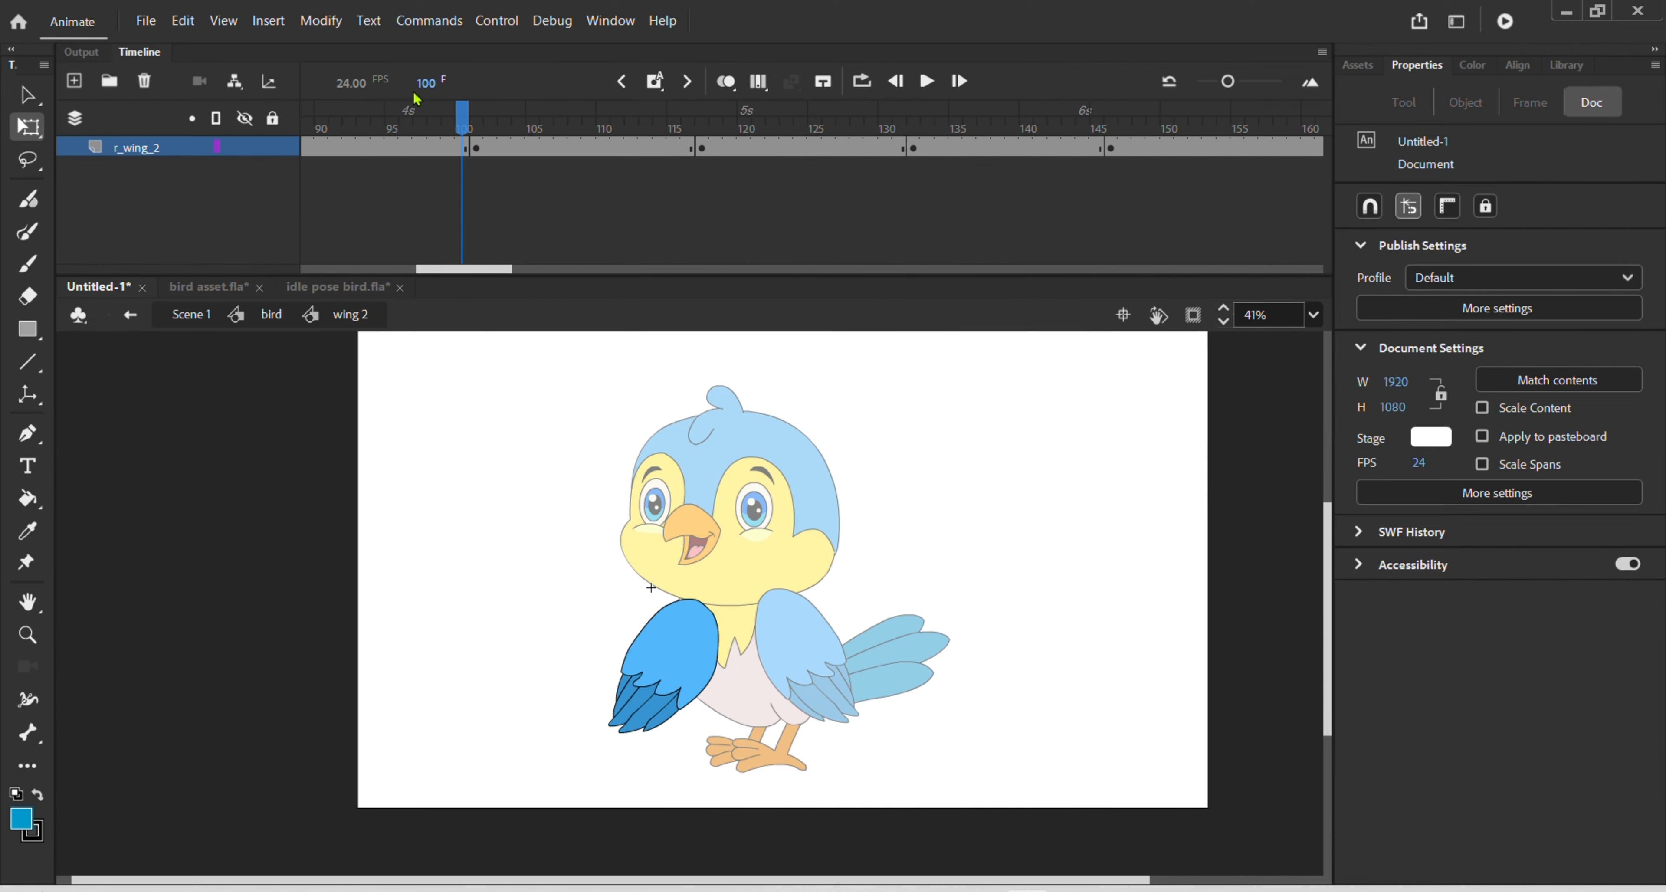
double_click(532, 400)
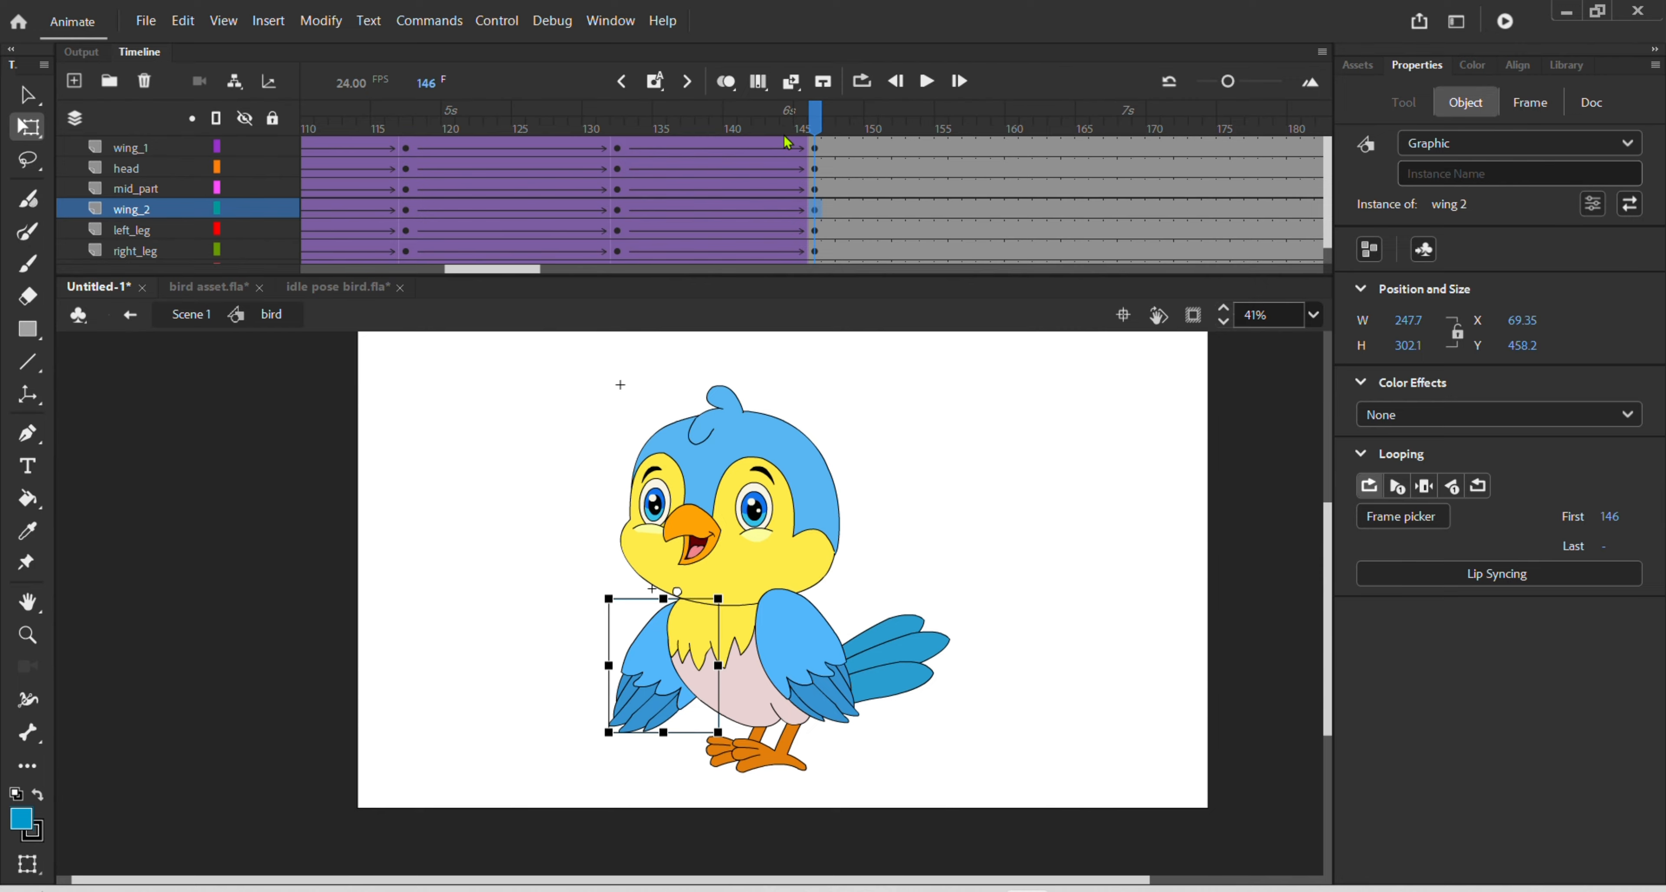
- At frame 117 of the bird symbol, move the raised wing_2 in against the shoulder and rotate it downward
drag(813, 124, 757, 234)
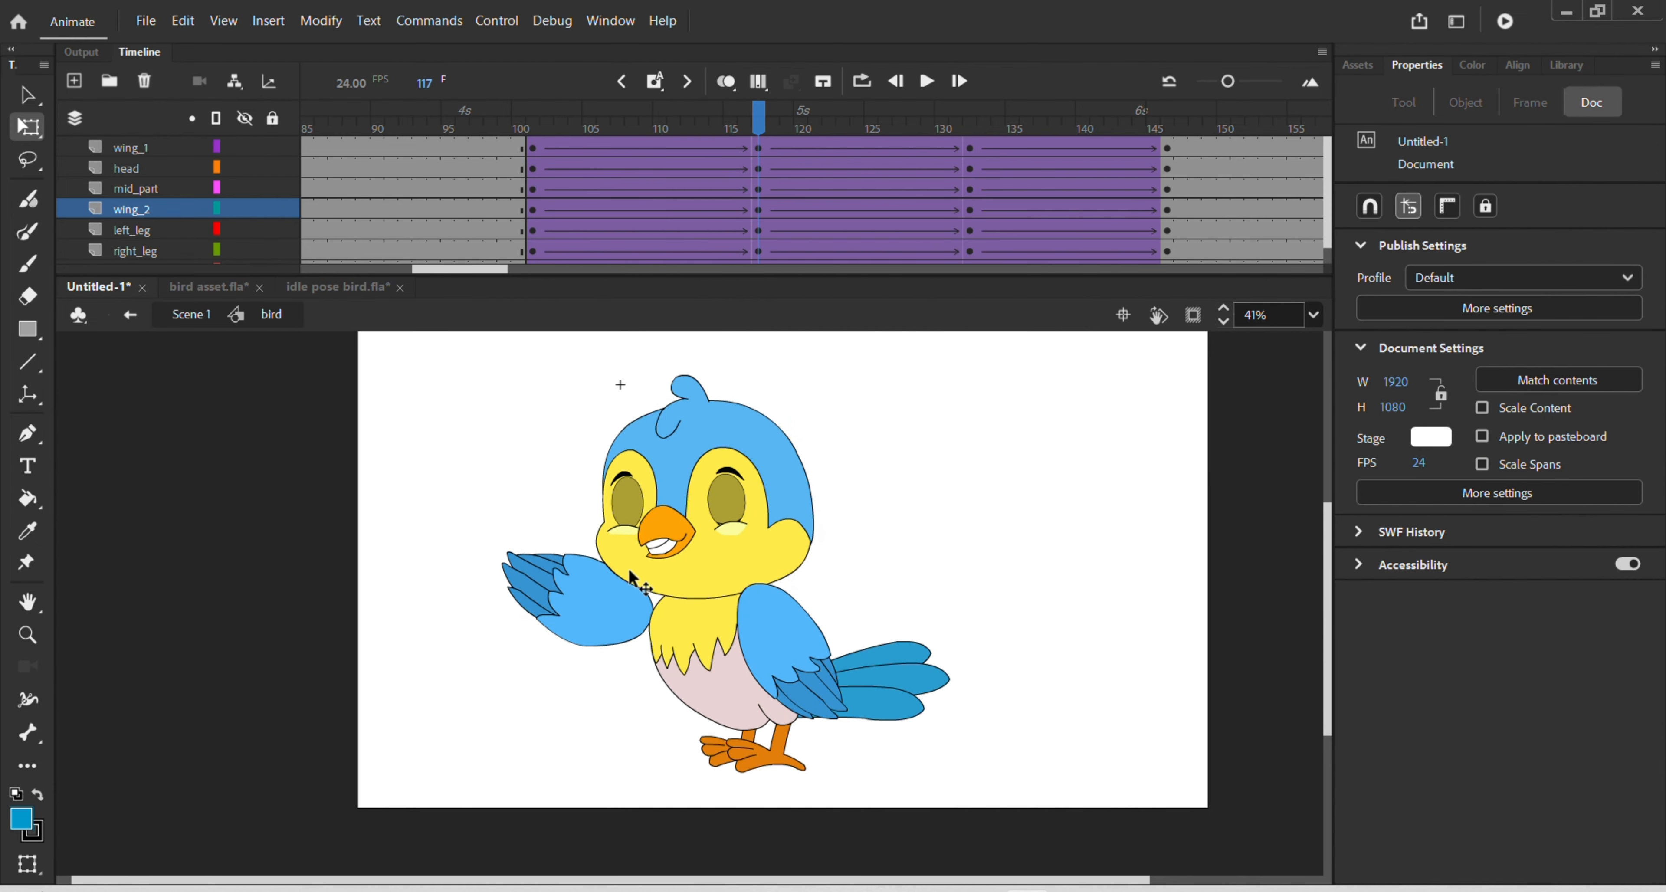
click(597, 604)
drag(597, 604, 632, 606)
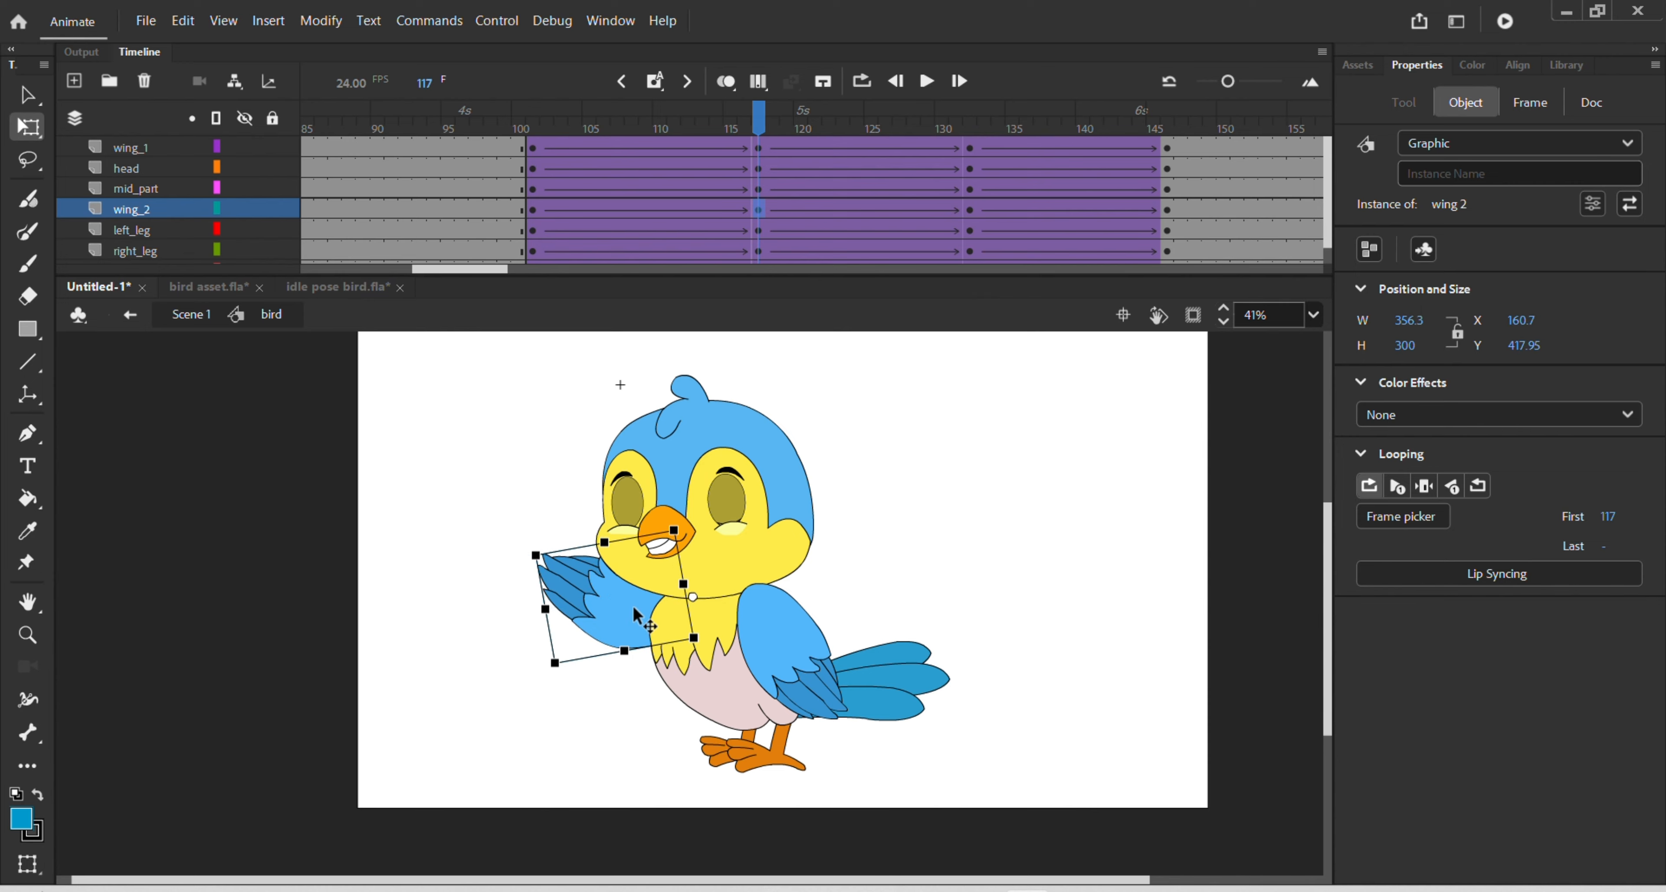
drag(557, 687, 635, 738)
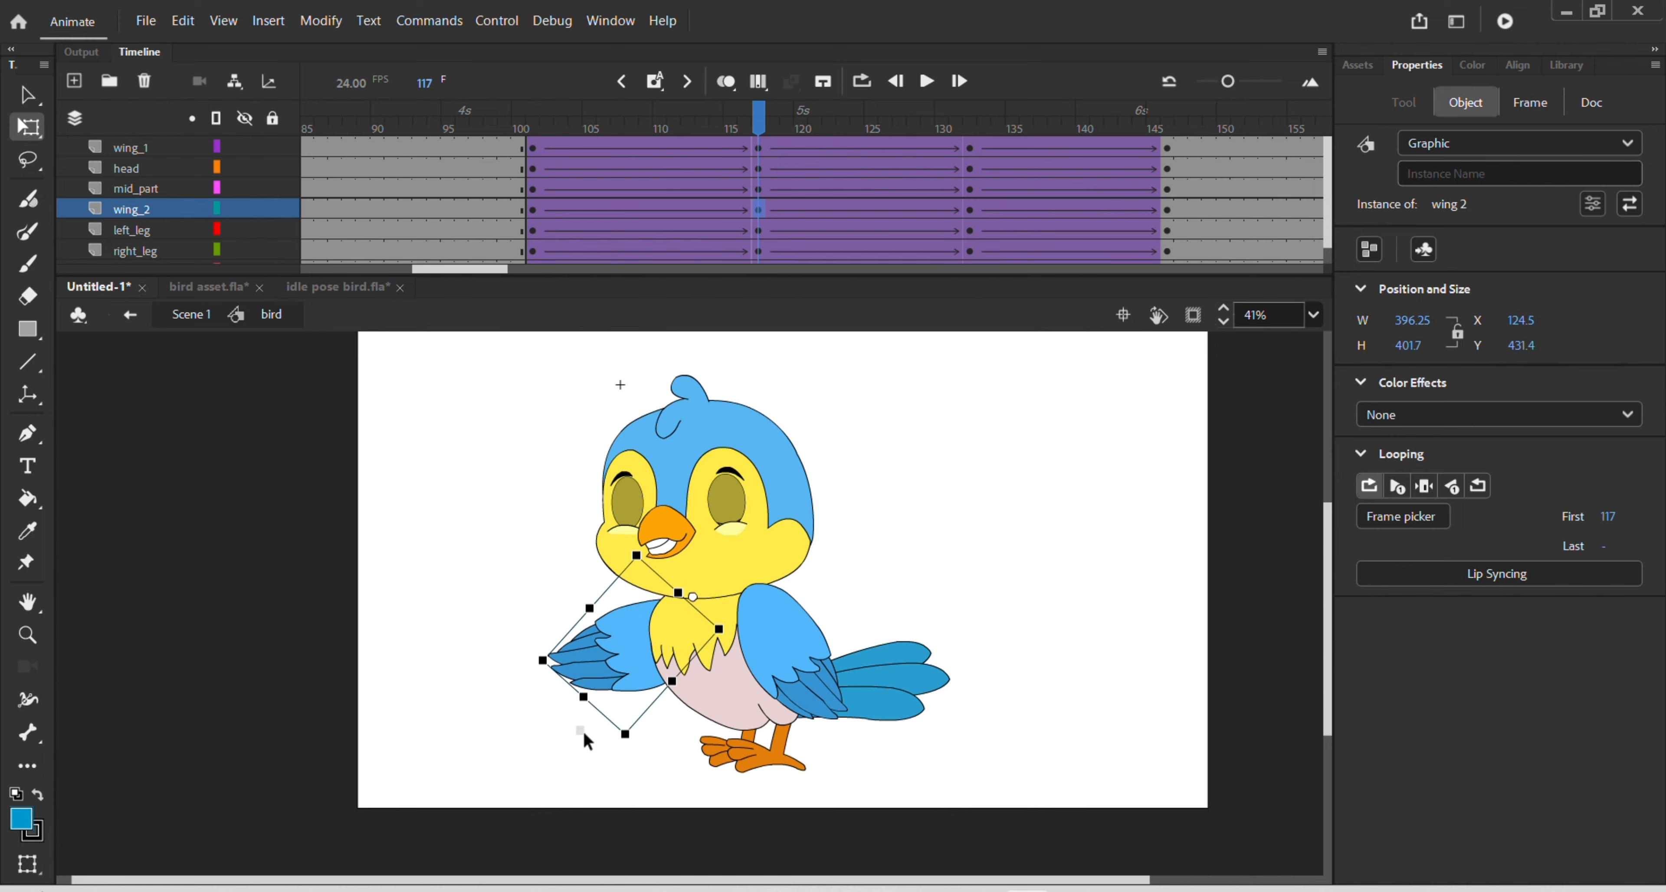
click(613, 761)
click(618, 680)
- Check the wing motion up to frame 146, and insert a keyframe at frame 128 on r_wing_2 inside the wing 2 symbol
drag(759, 113, 1168, 264)
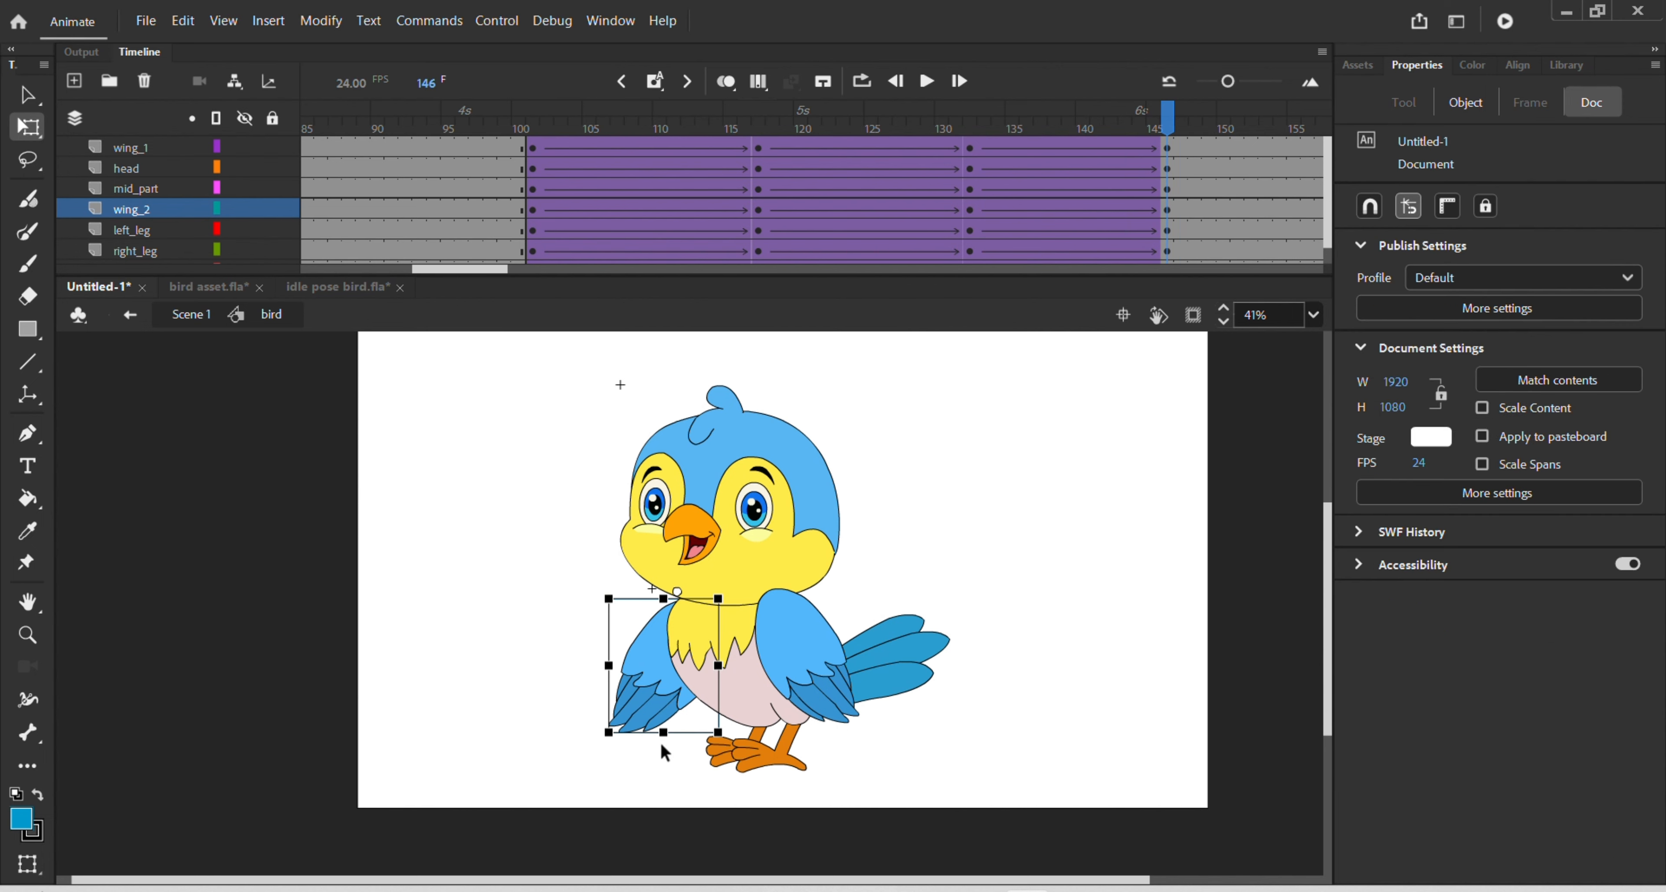
drag(717, 749, 854, 733)
drag(1160, 119, 911, 346)
click(915, 353)
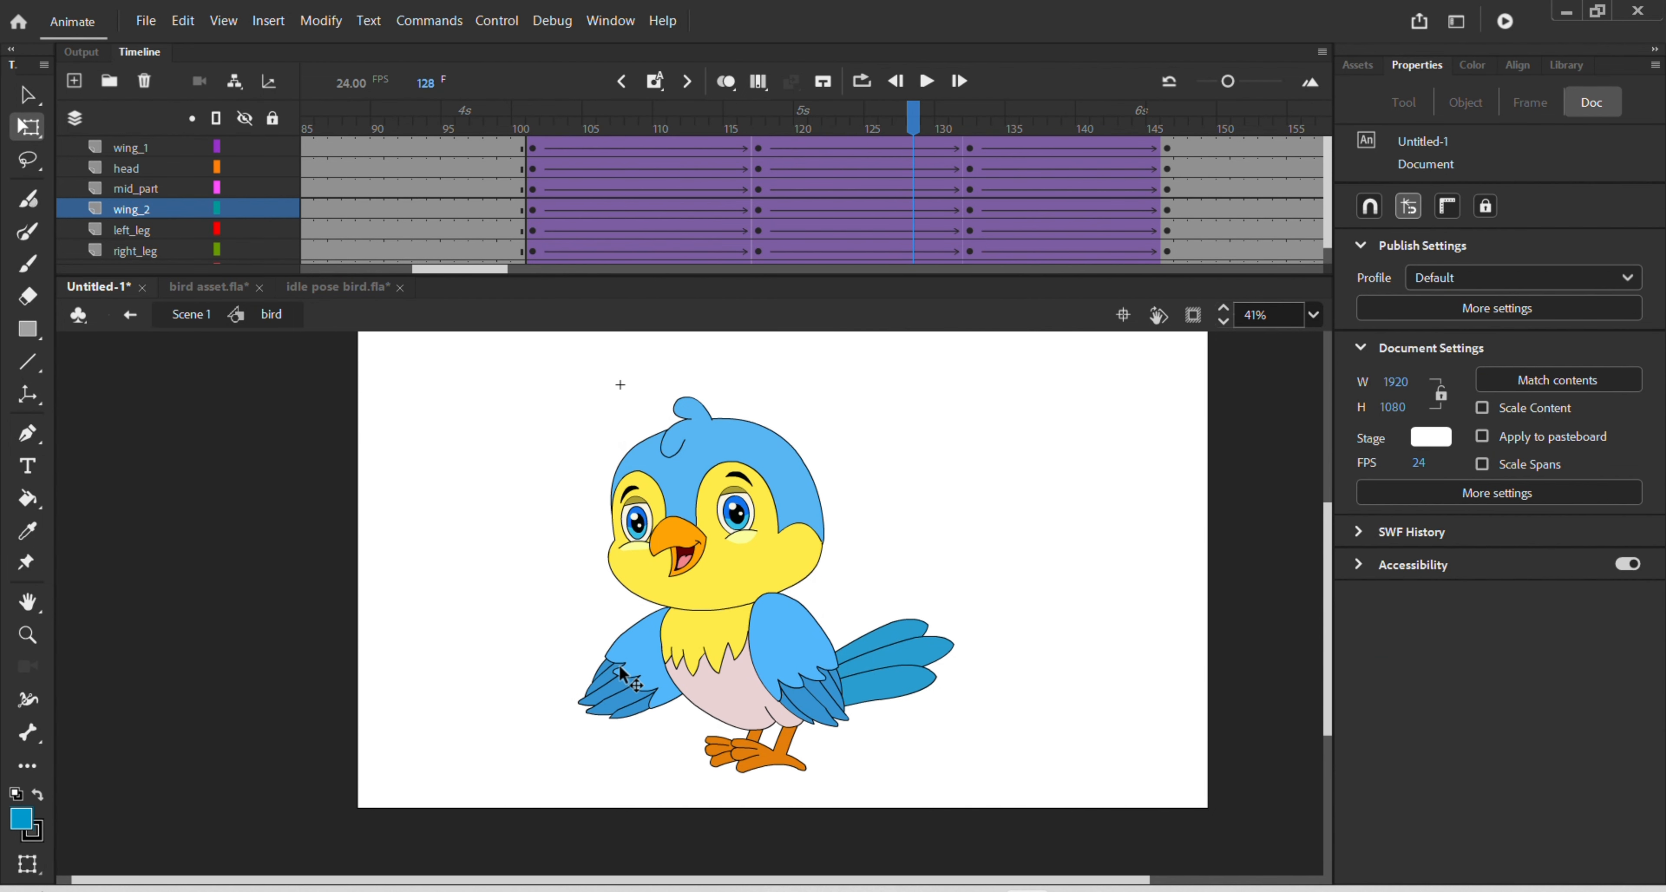
double_click(653, 656)
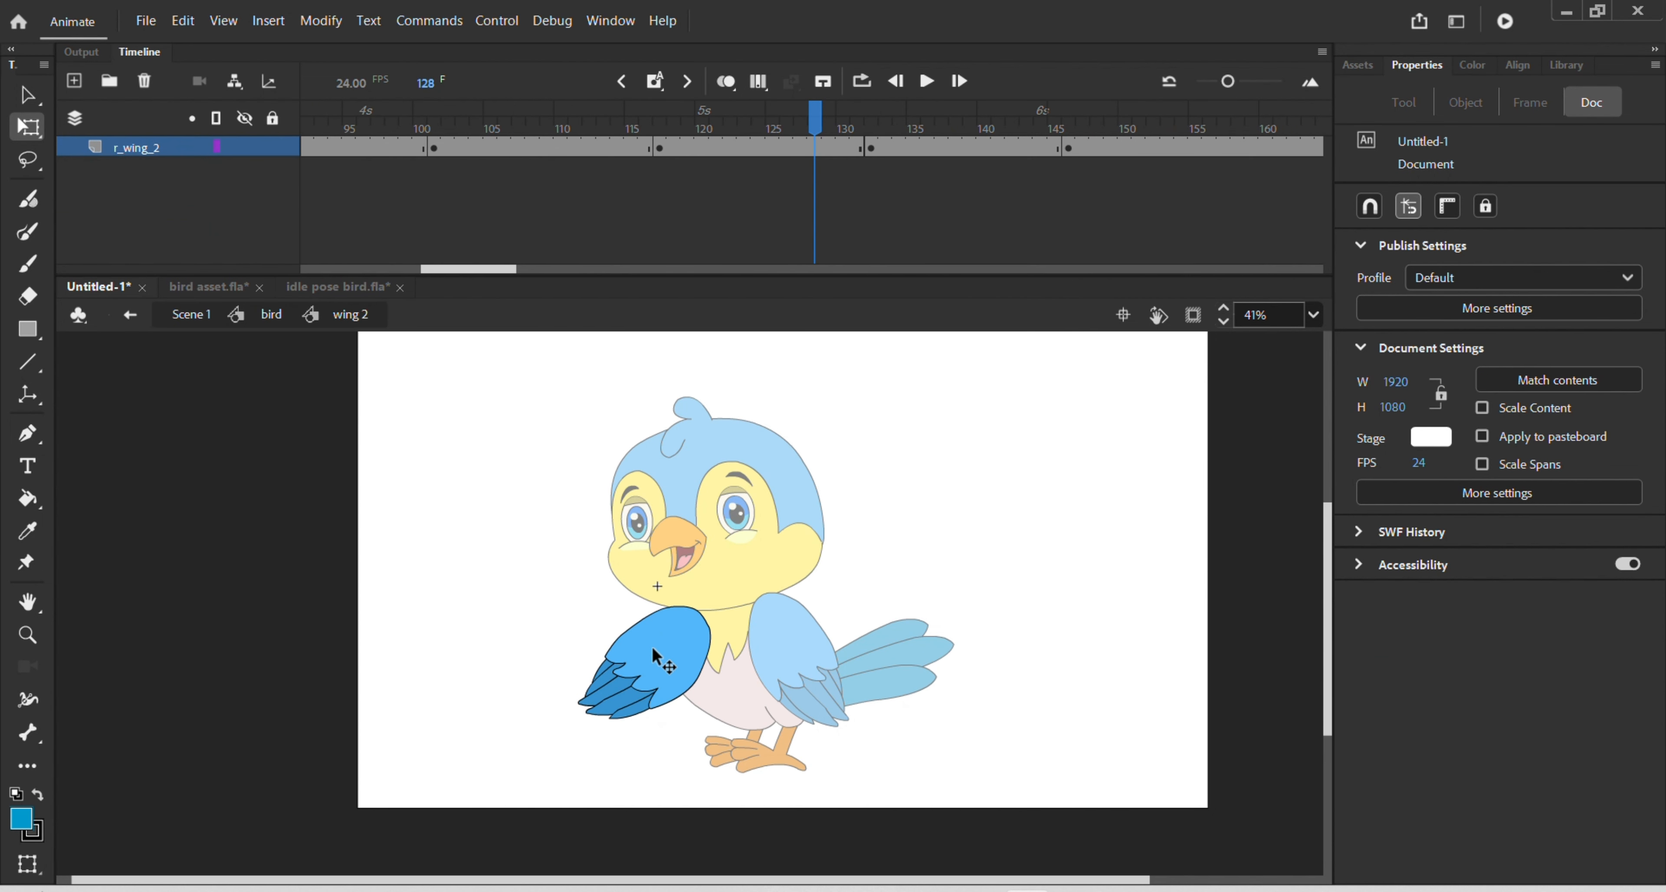
click(814, 149)
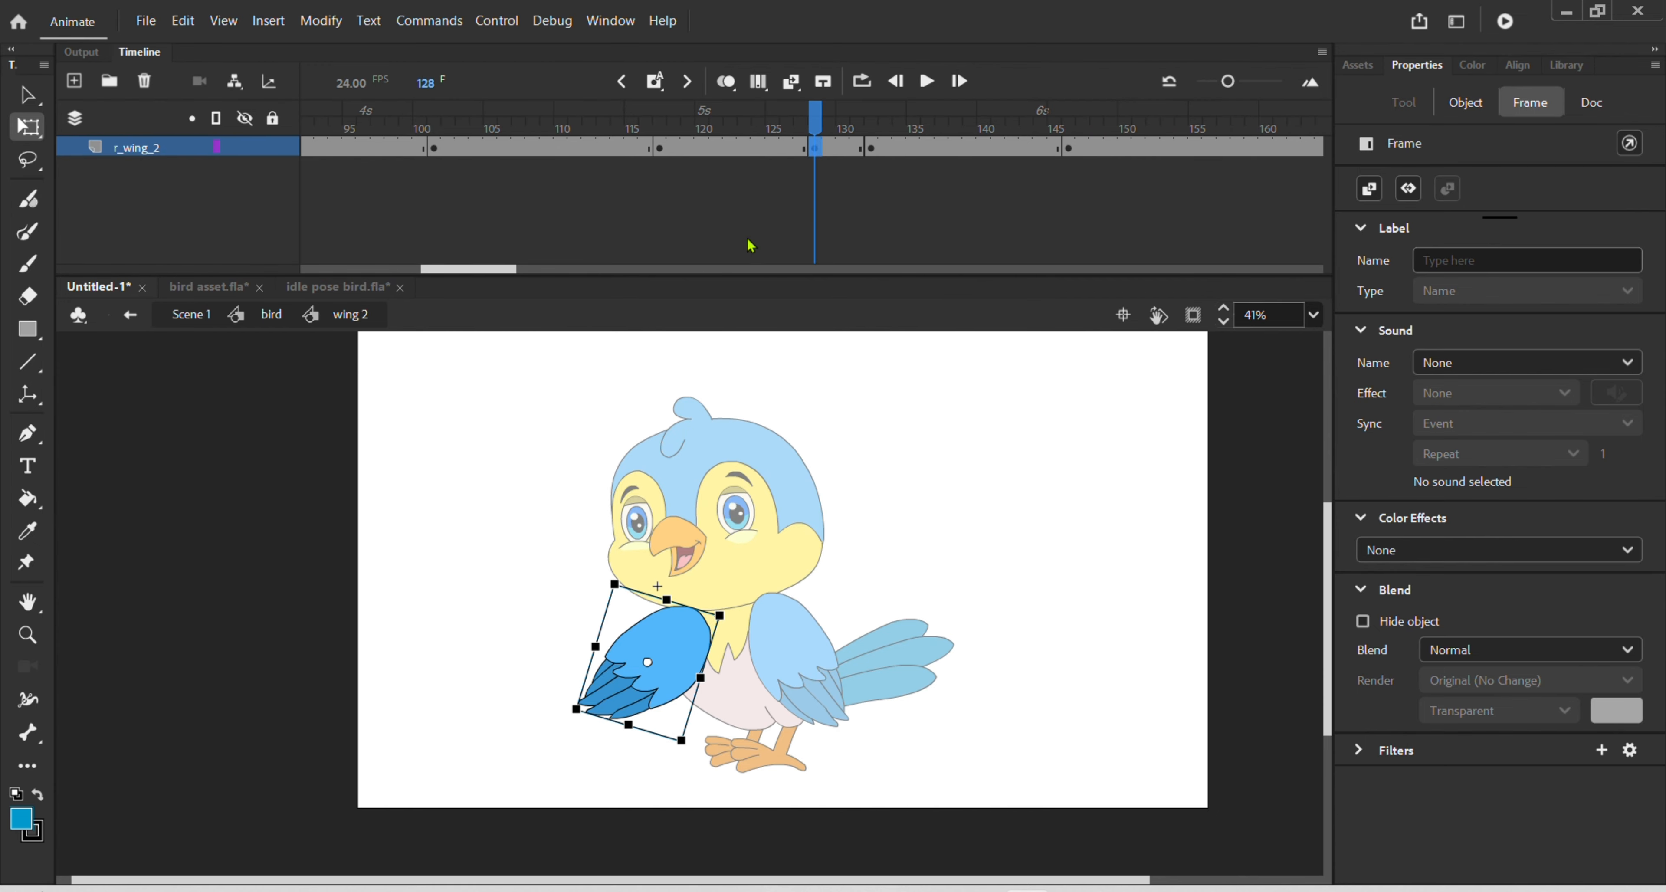
key(F6)
right_click(669, 626)
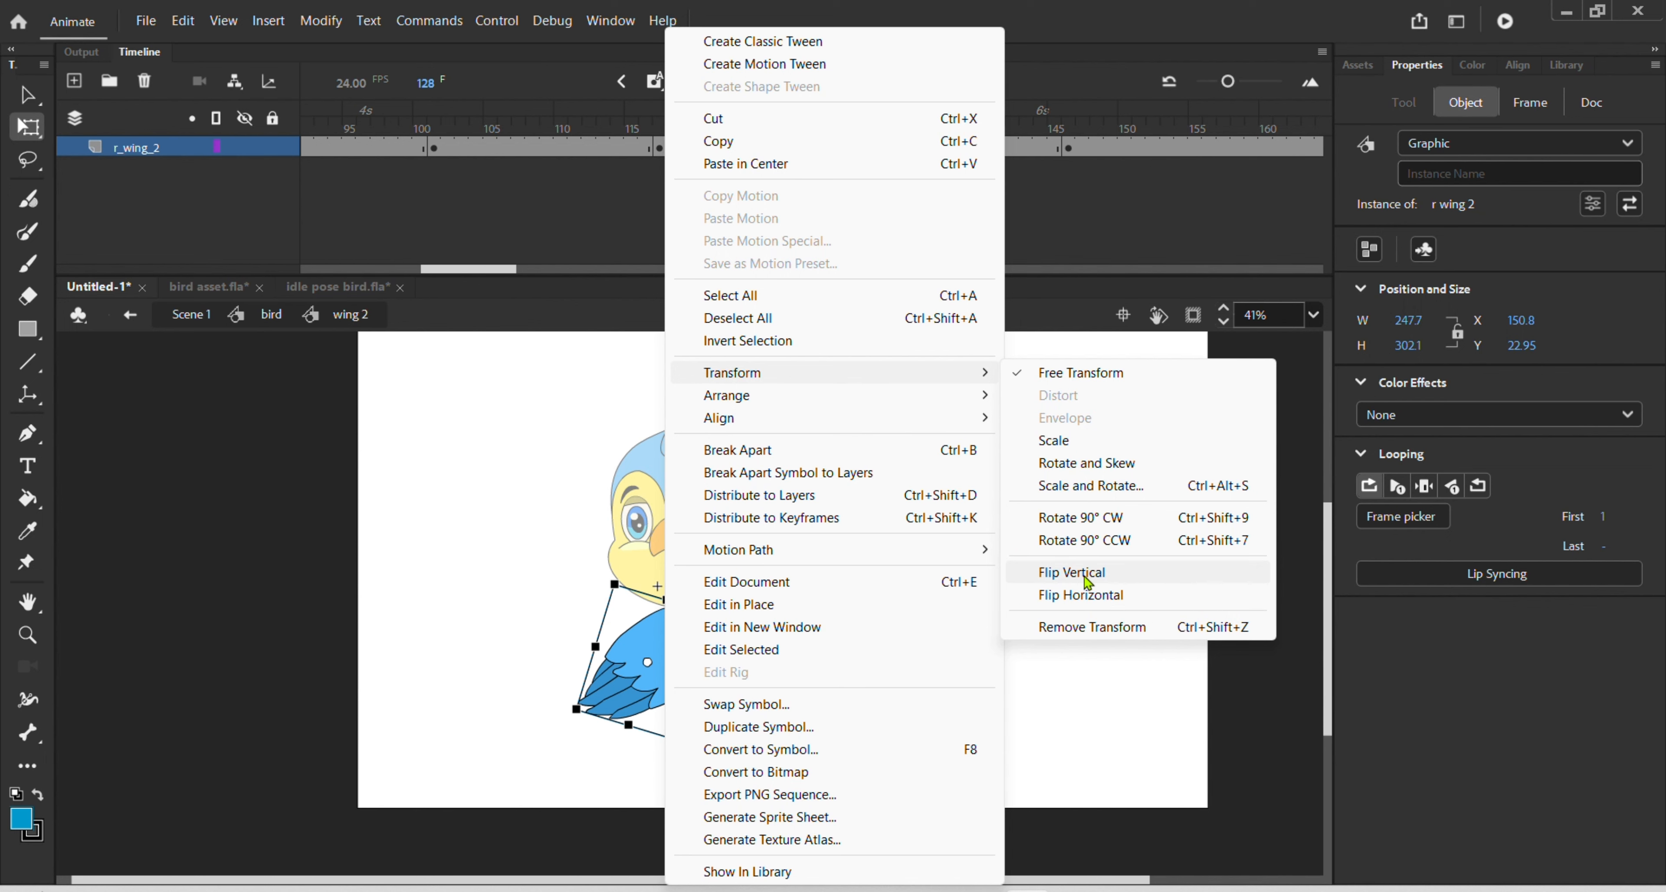
click(1083, 595)
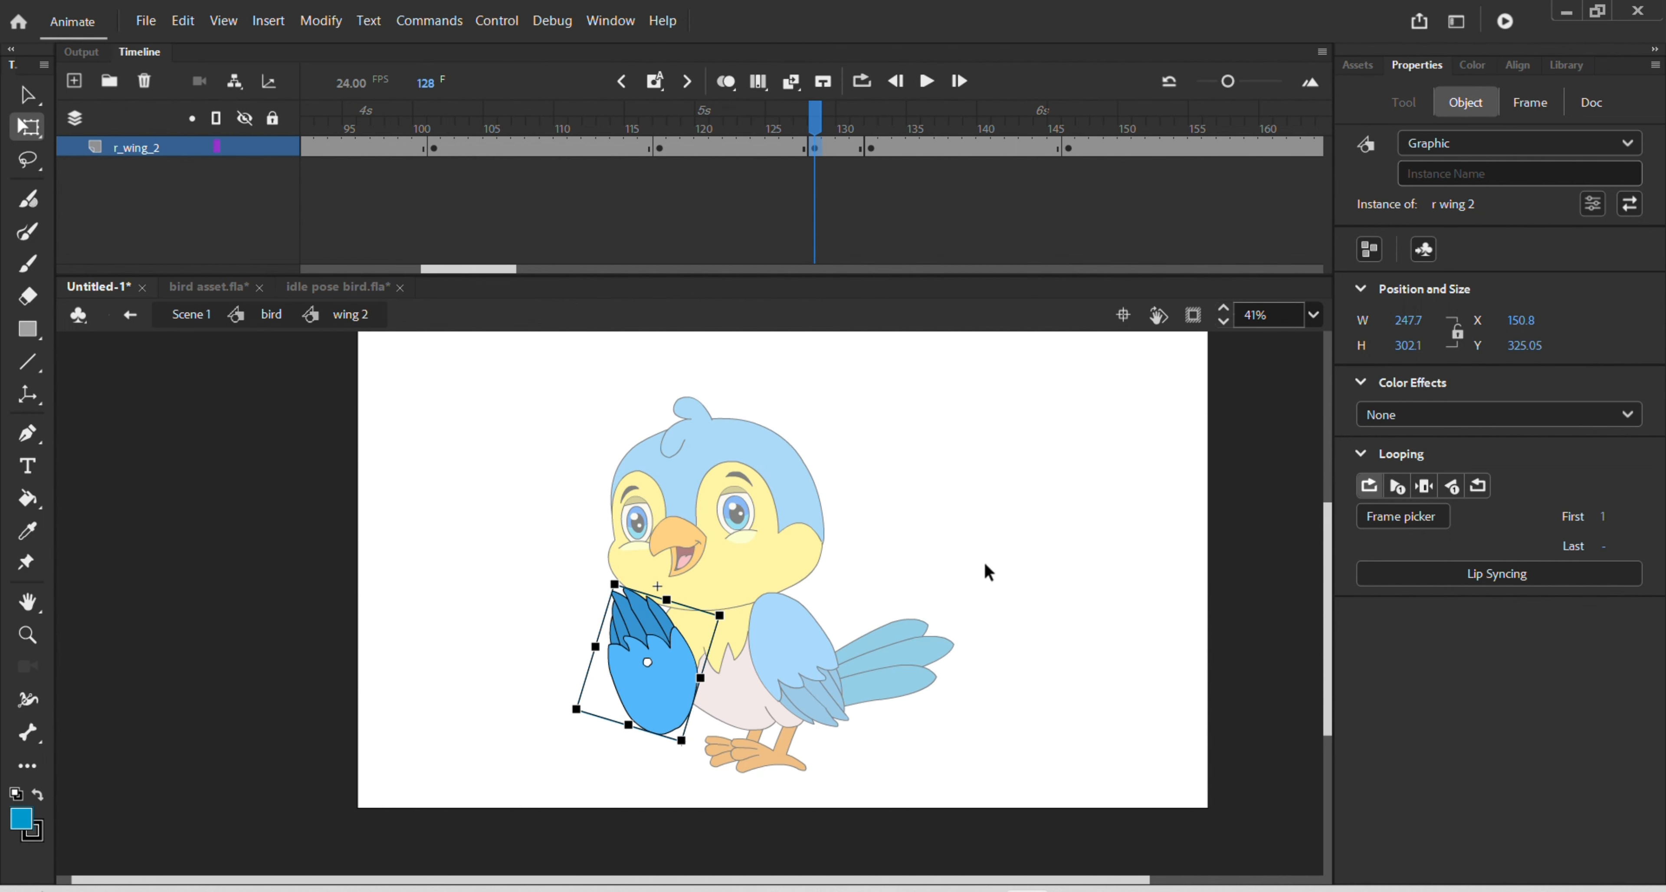
key(ctrl+z)
- Flip the r wing 2 instance horizontally at frame 128
right_click(670, 627)
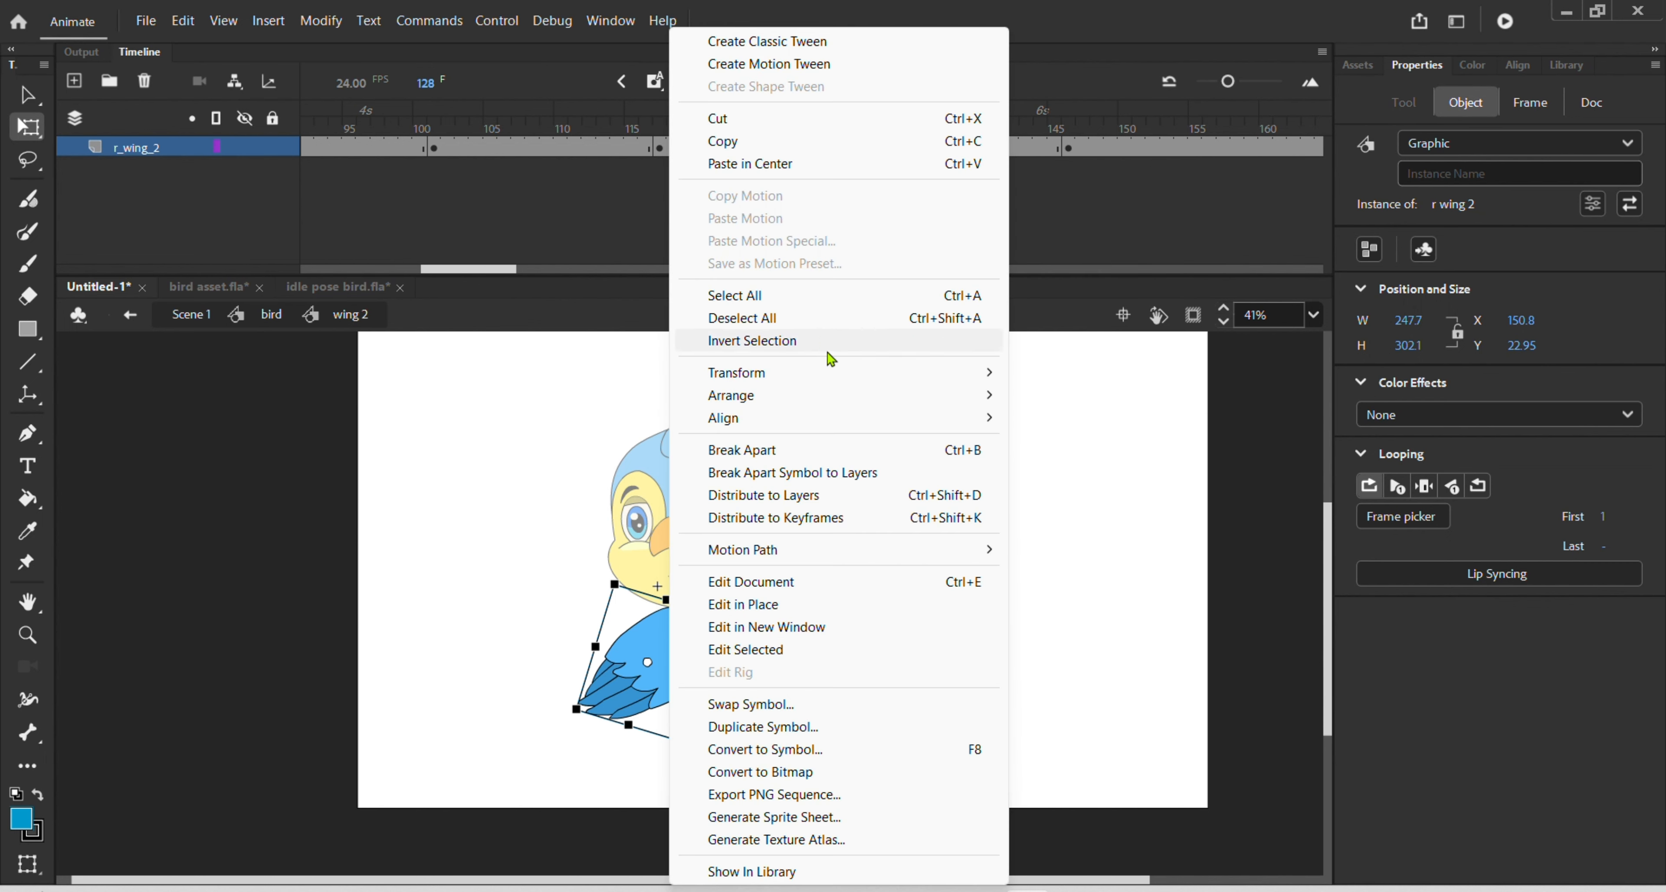
mouse_move(825, 373)
click(1083, 595)
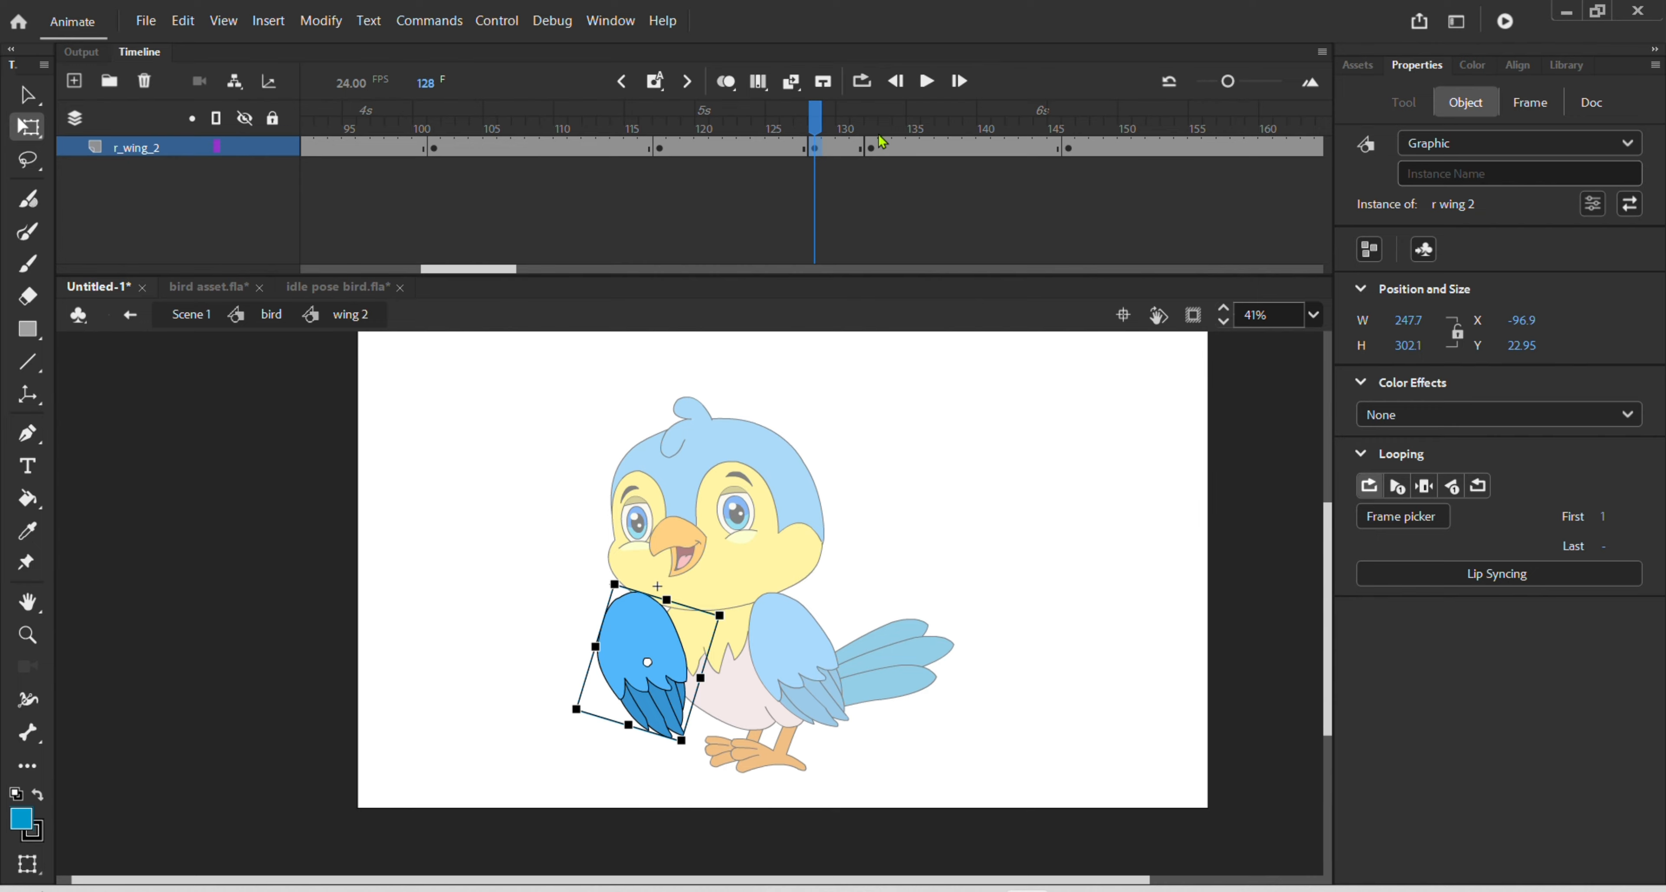
- Clear the keyframes at frames 132 and 146 on the r_wing_2 layer
click(872, 148)
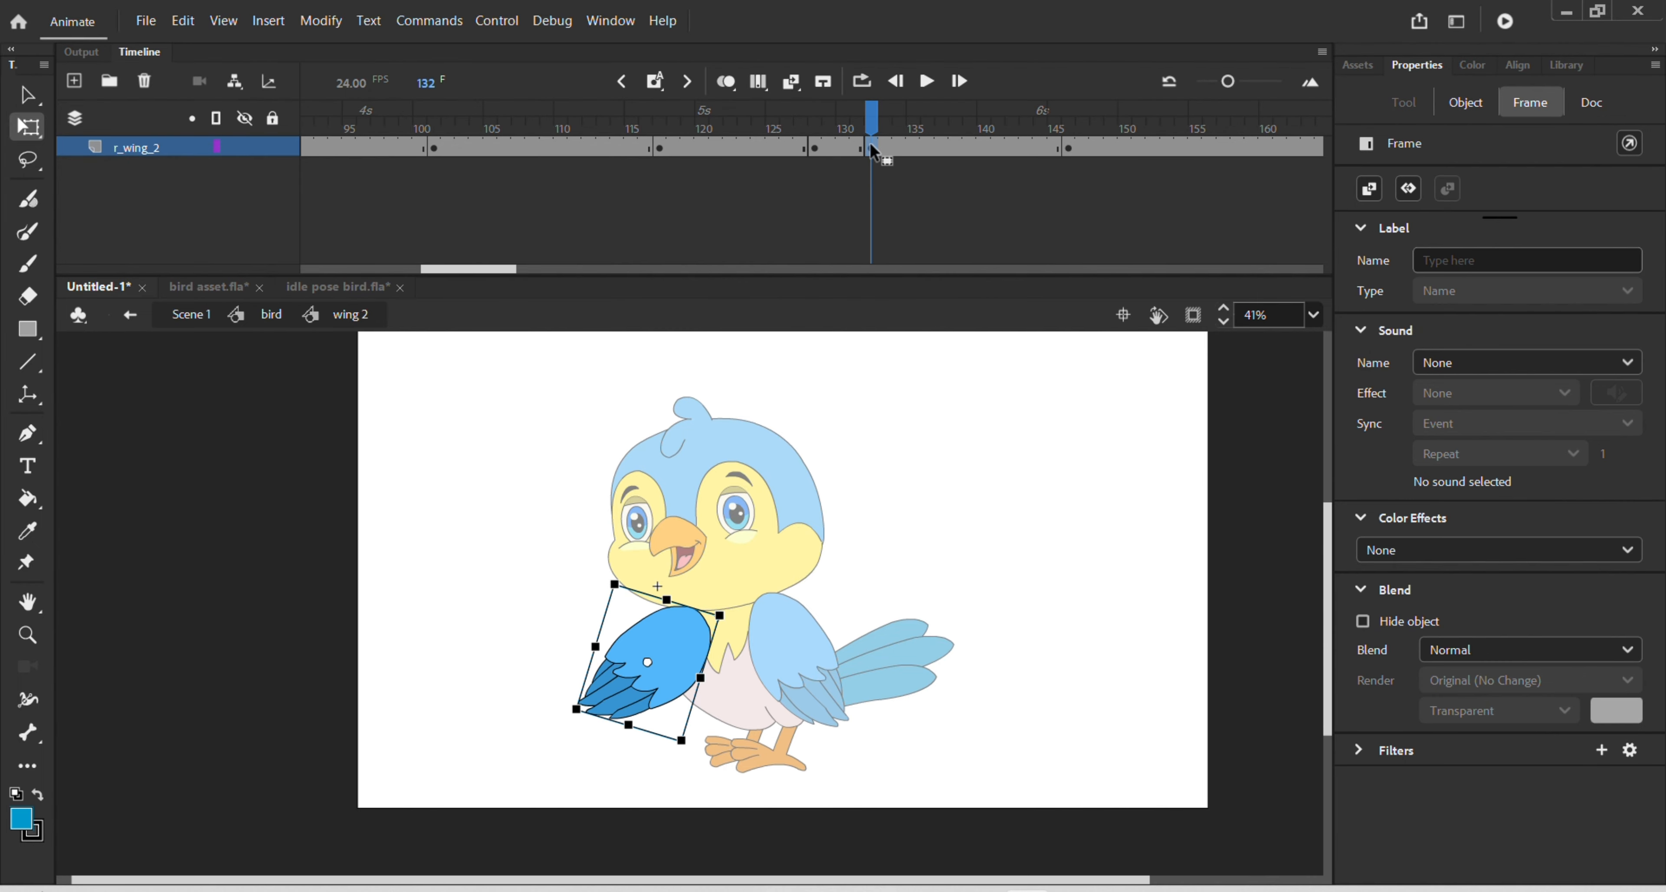
key(ctrl+z)
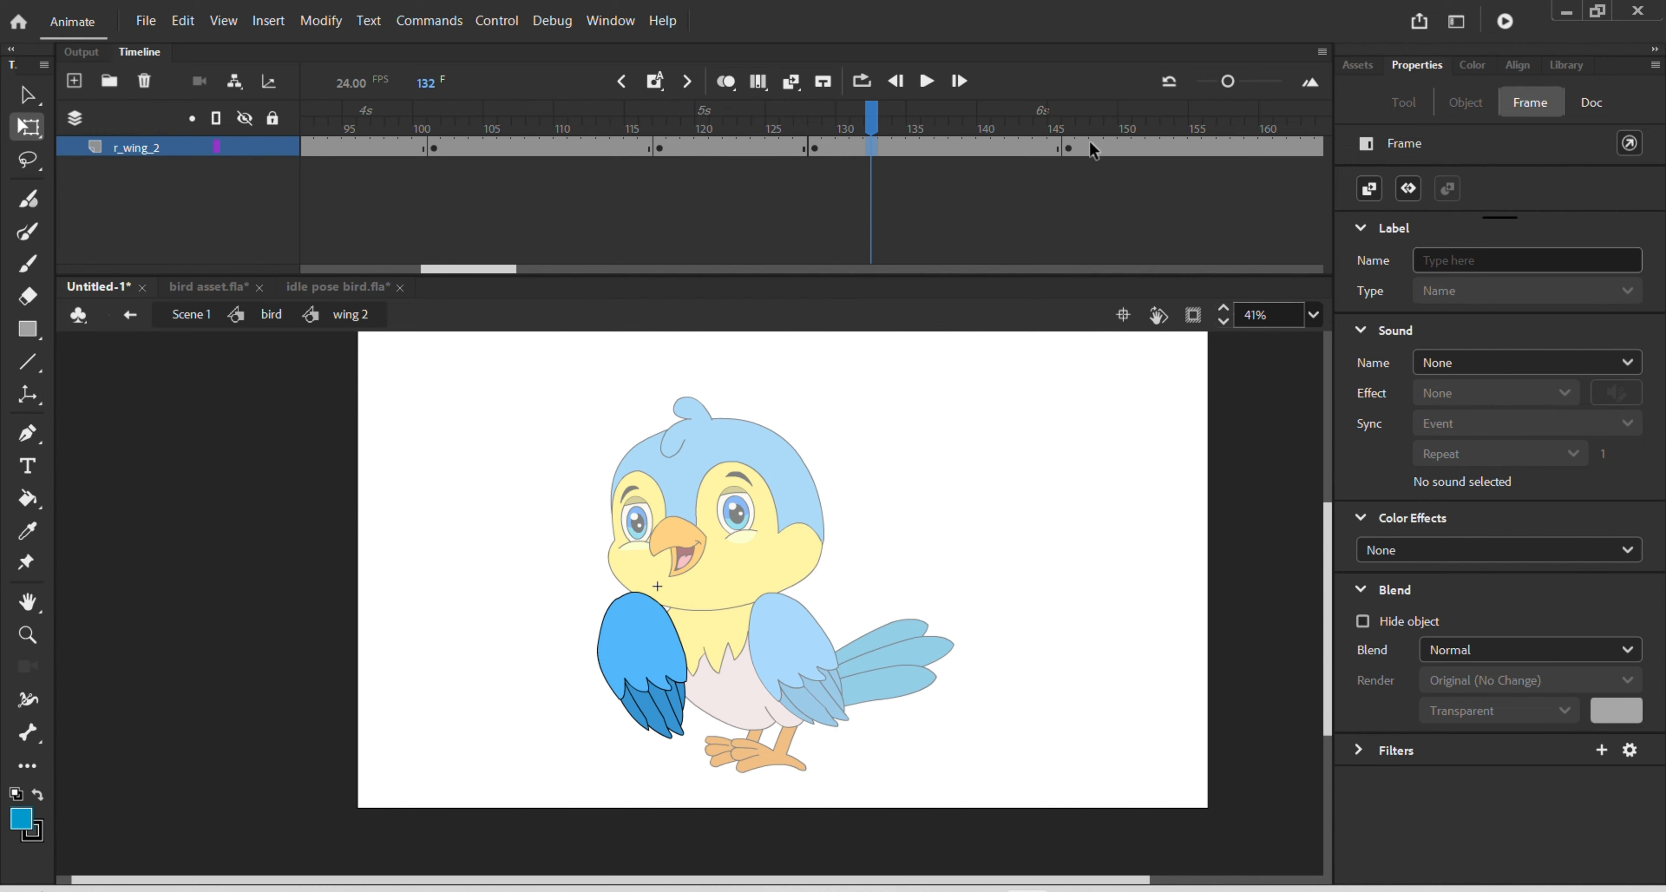
click(1069, 149)
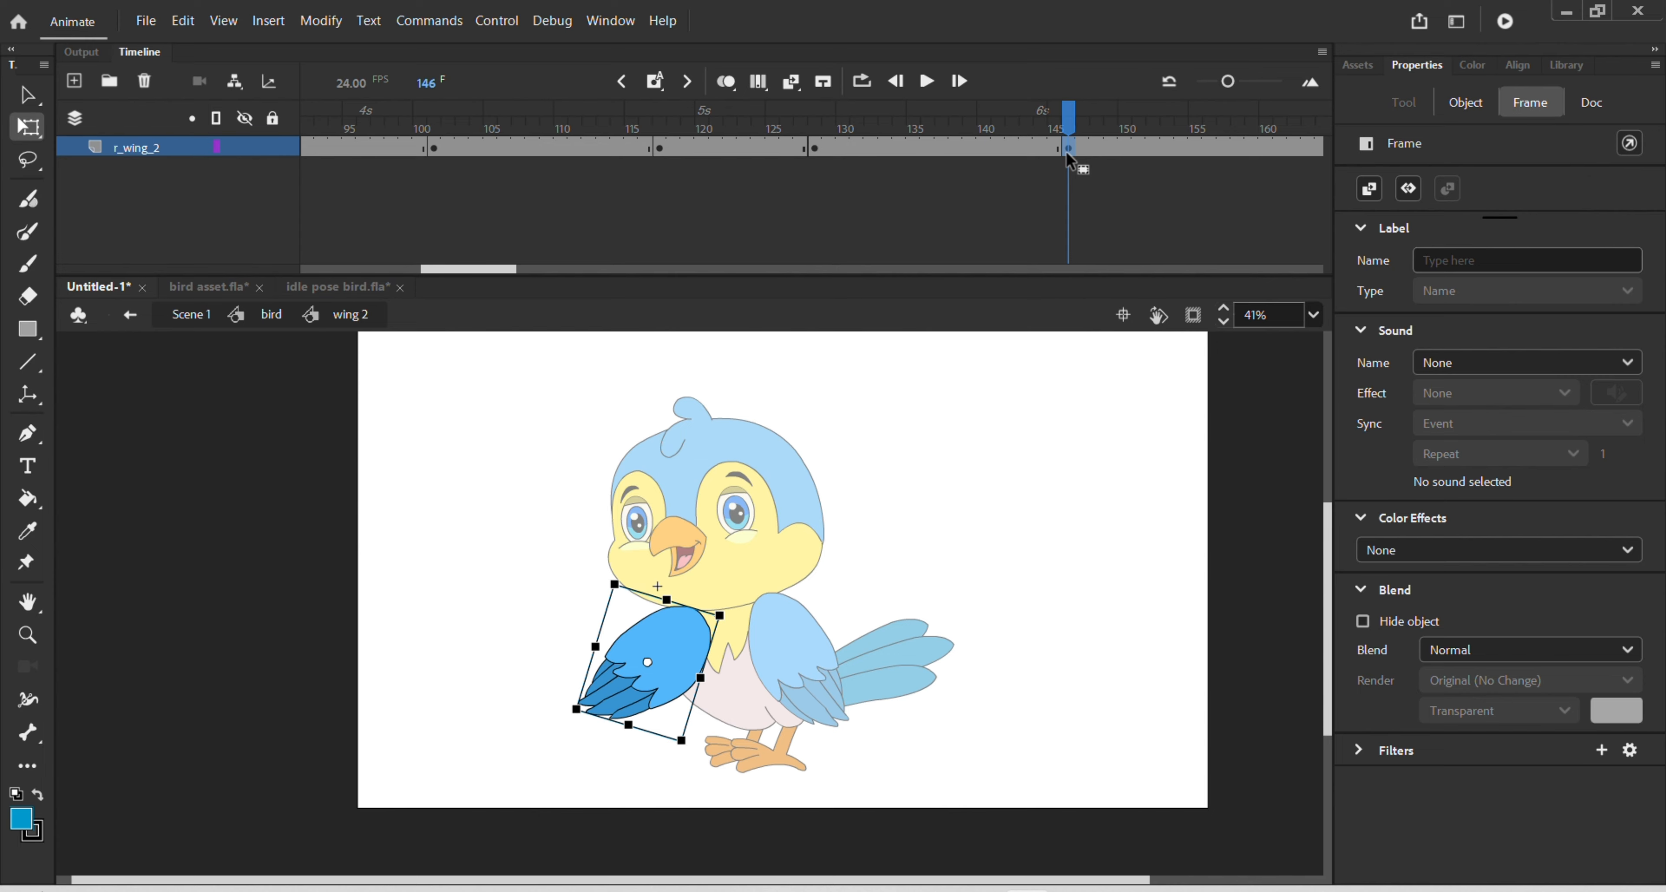
key(ctrl+z)
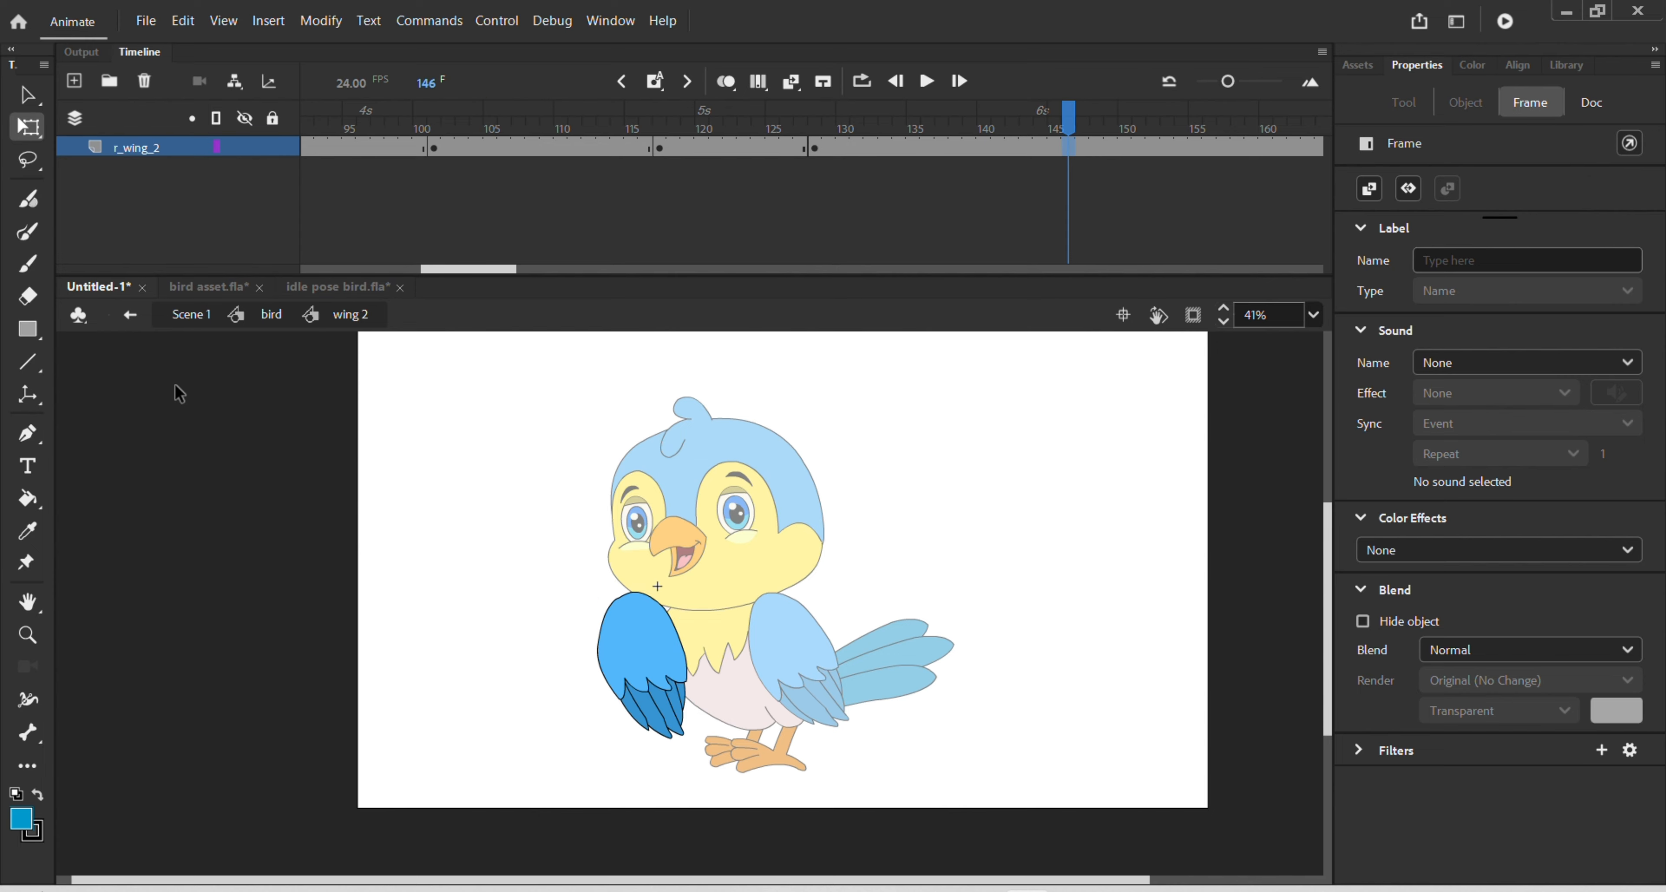
- Examine the wing flip around frames 128 and 129 in the bird symbol and again inside the wing 2 symbol
double_click(796, 596)
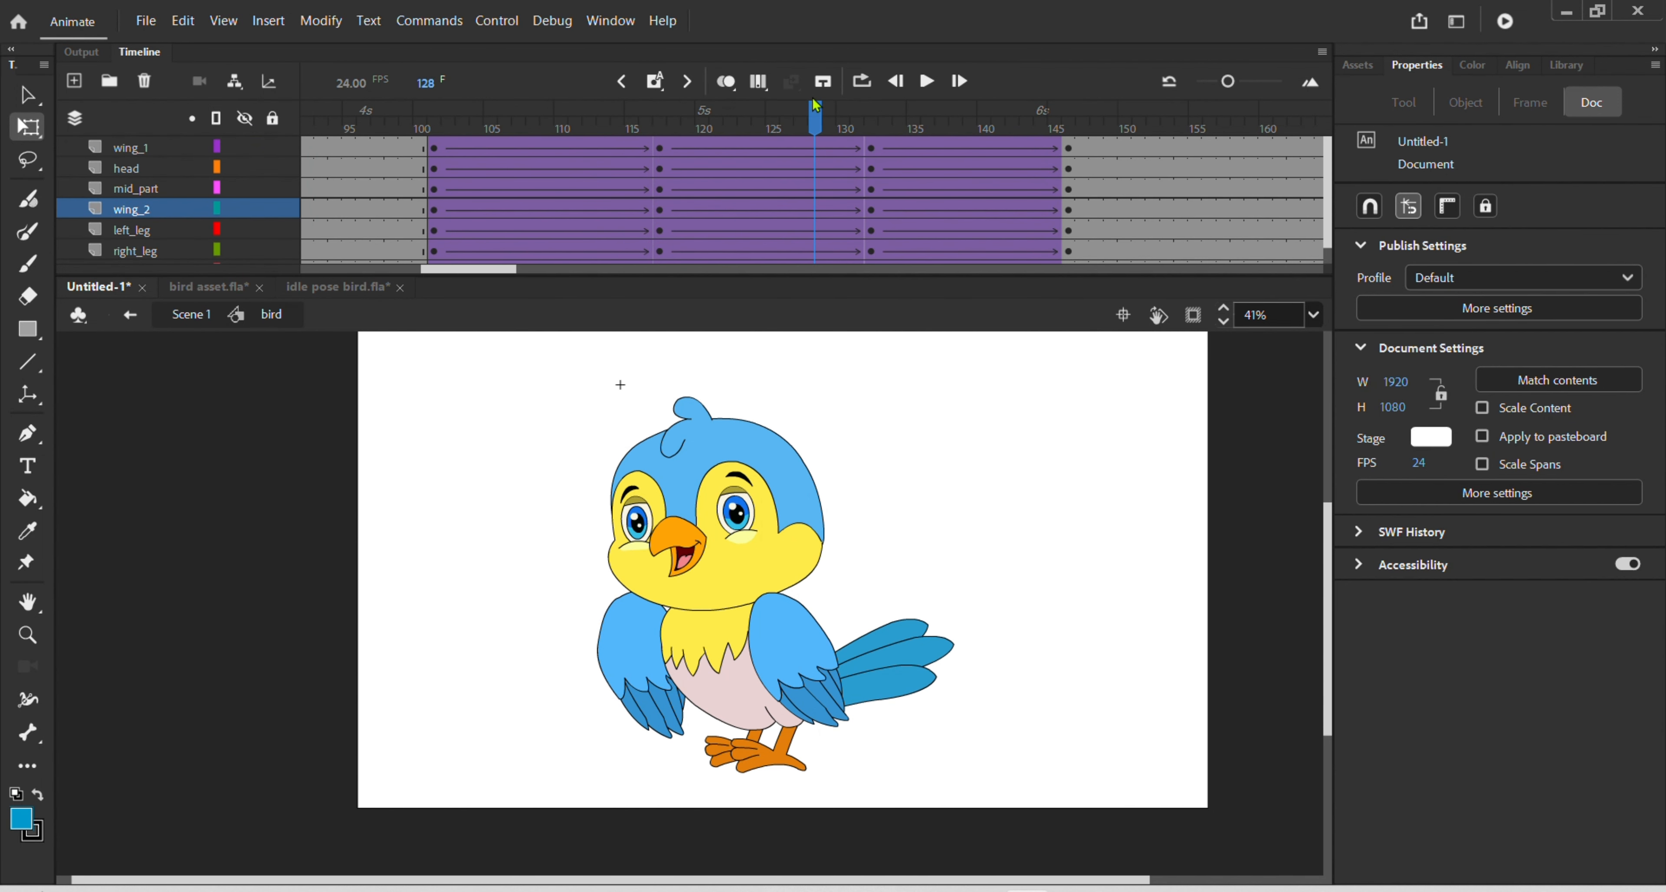
drag(810, 127, 830, 195)
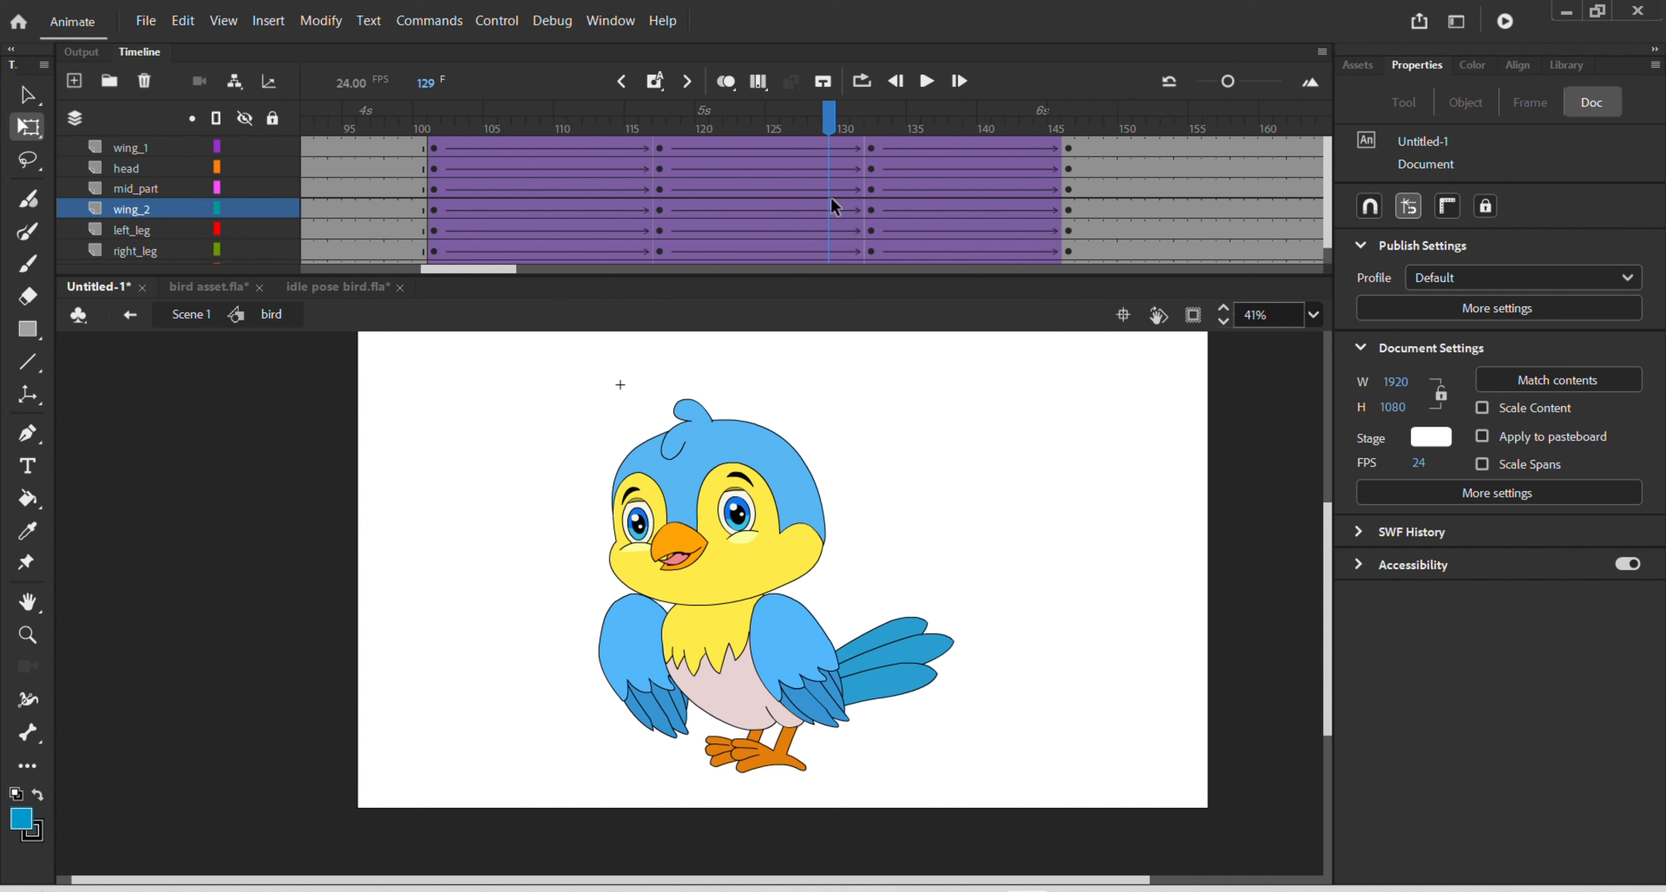
double_click(611, 632)
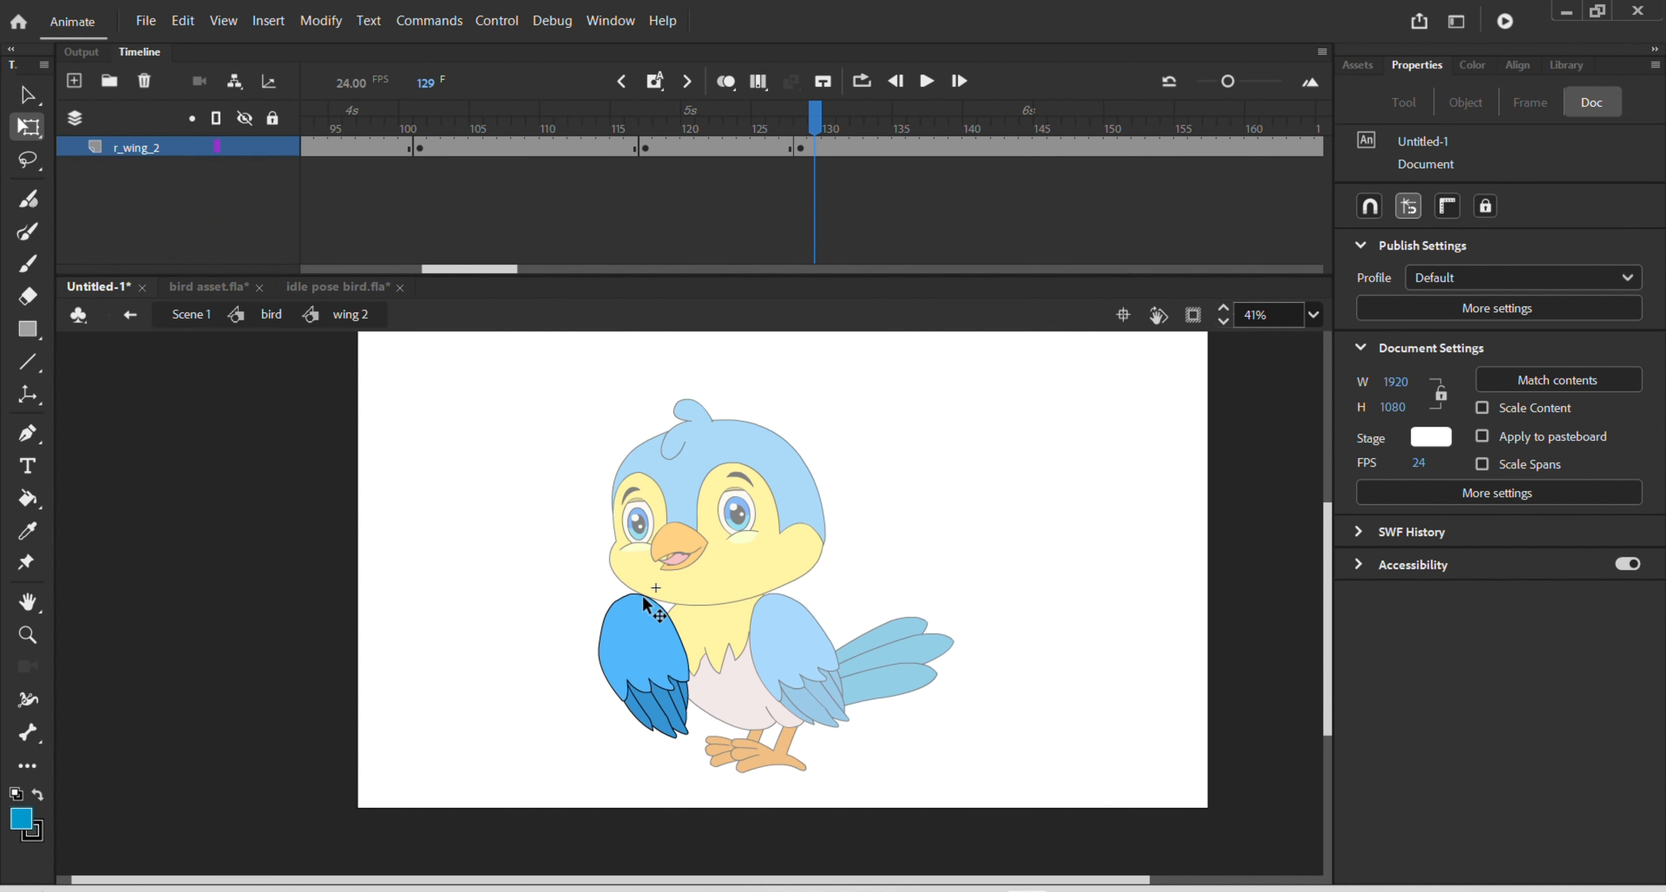
drag(814, 137, 775, 123)
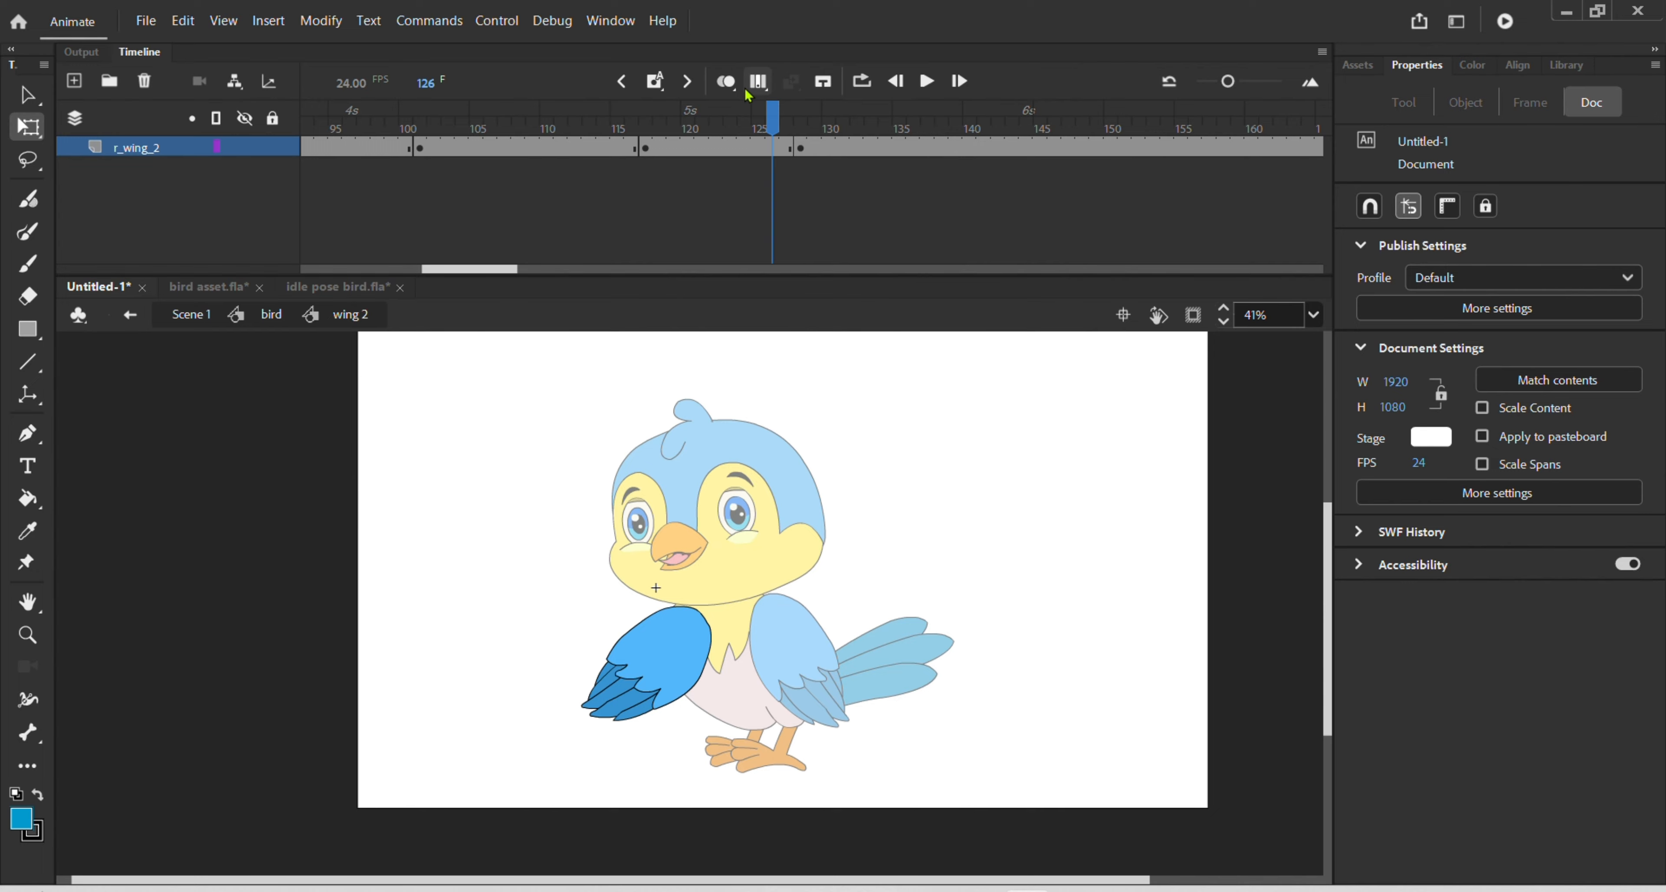
- With onion skinning as a temporary guide, move the flipped r wing 2 at frame 128 to about X 0, Y 19, aligning its shoulder with the preceding pose
click(727, 83)
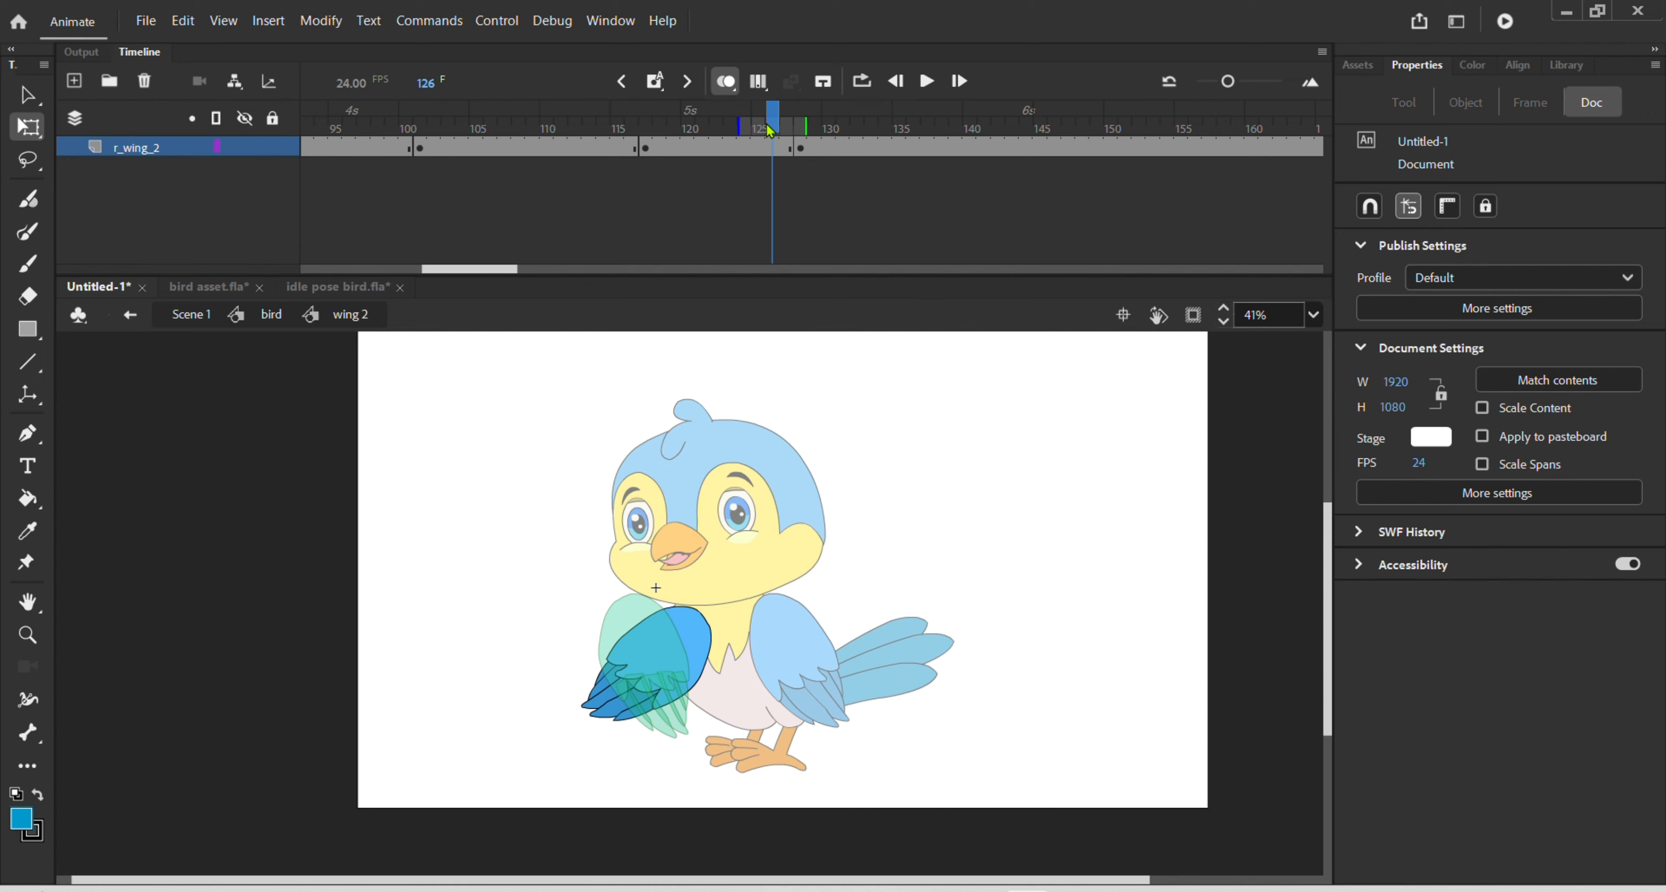
mouse_move(769, 129)
mouse_down()
mouse_move(701, 138)
mouse_move(677, 122)
mouse_move(750, 141)
mouse_up()
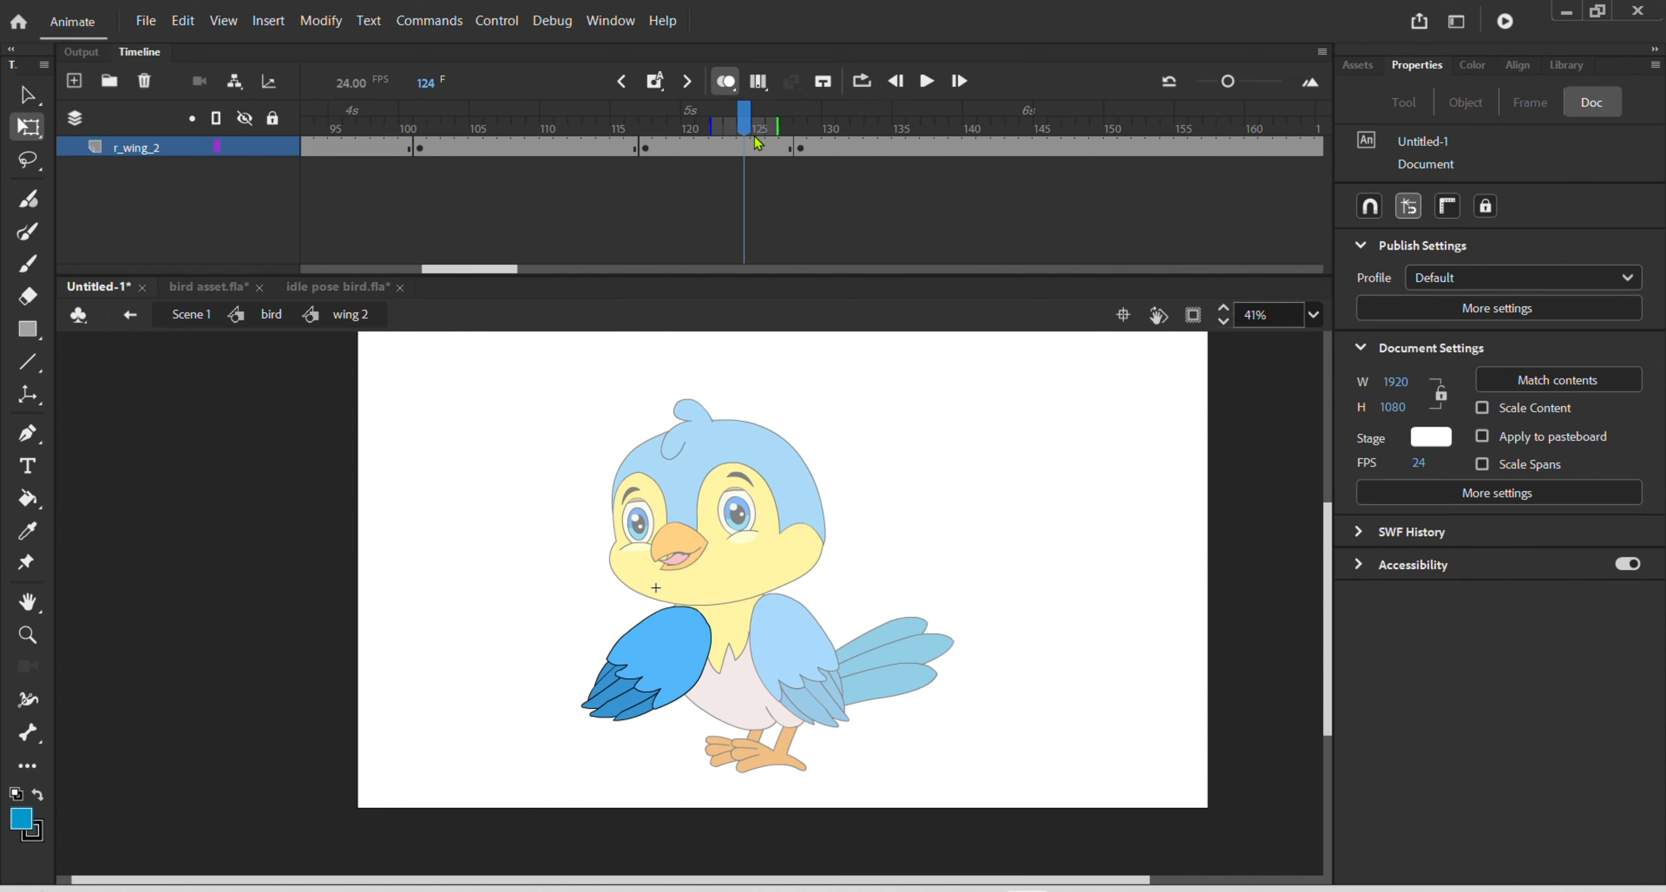
click(775, 144)
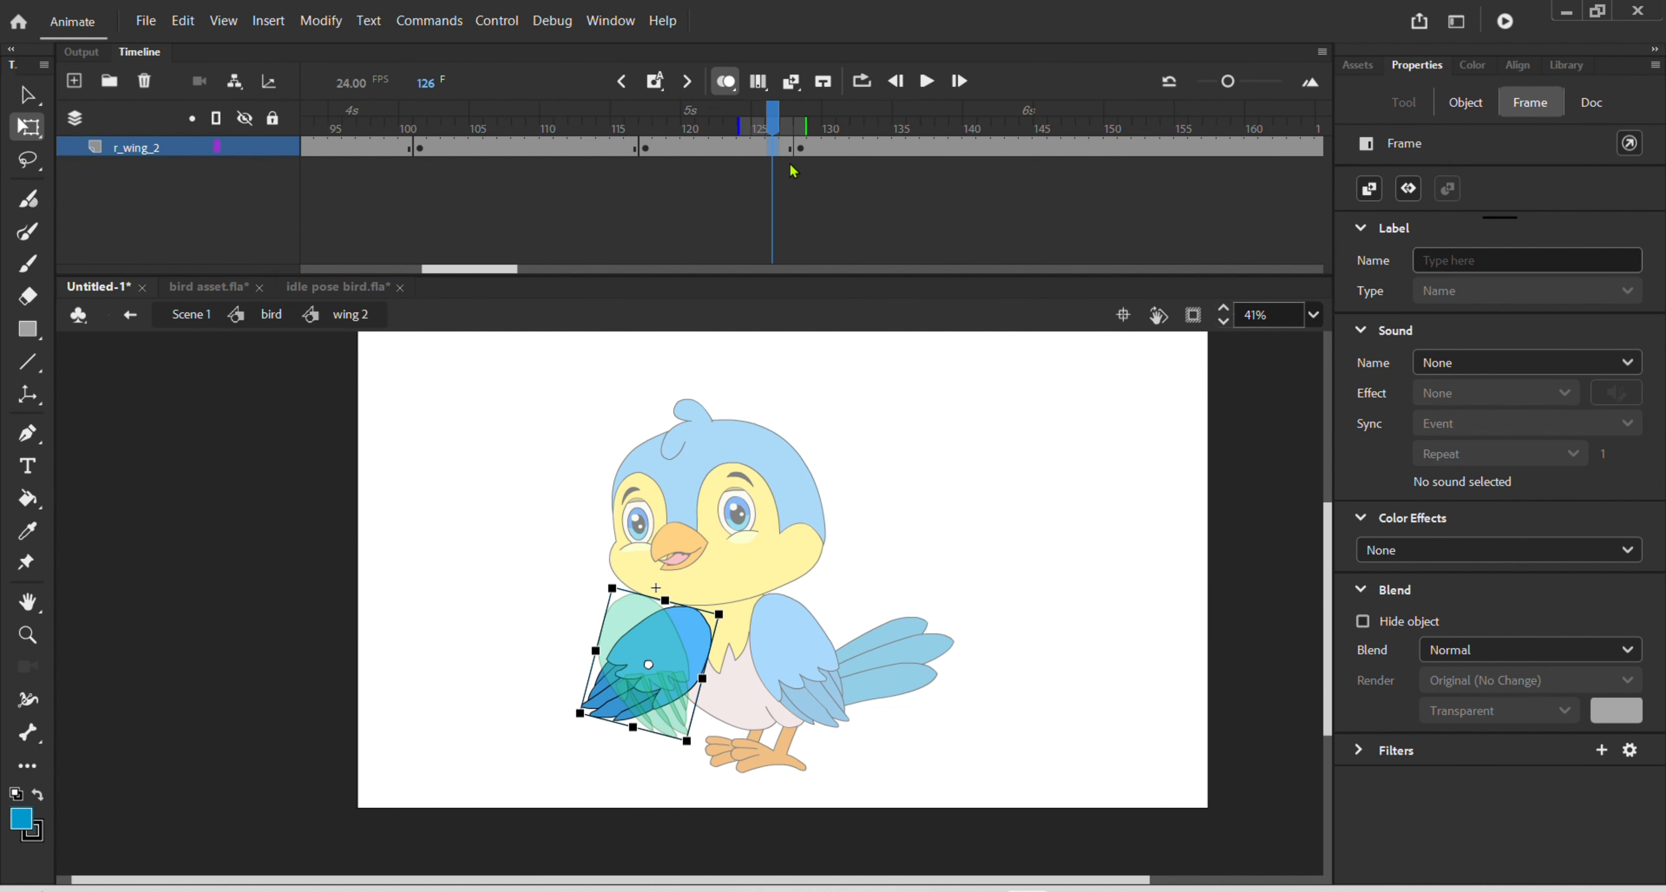
click(794, 149)
click(800, 150)
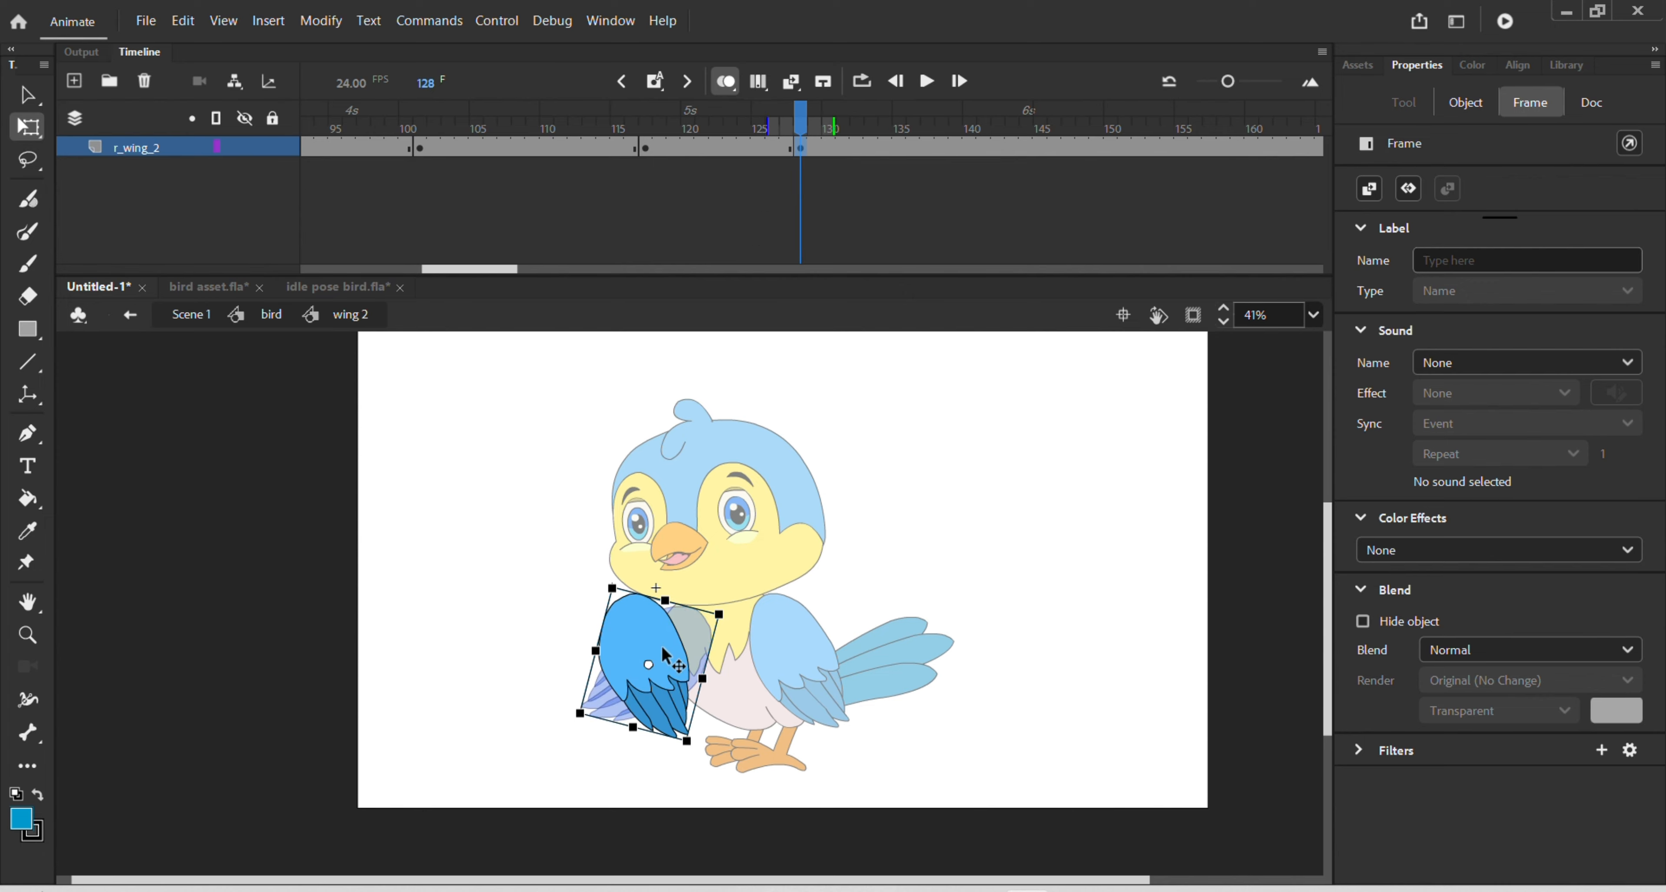
drag(662, 654, 708, 662)
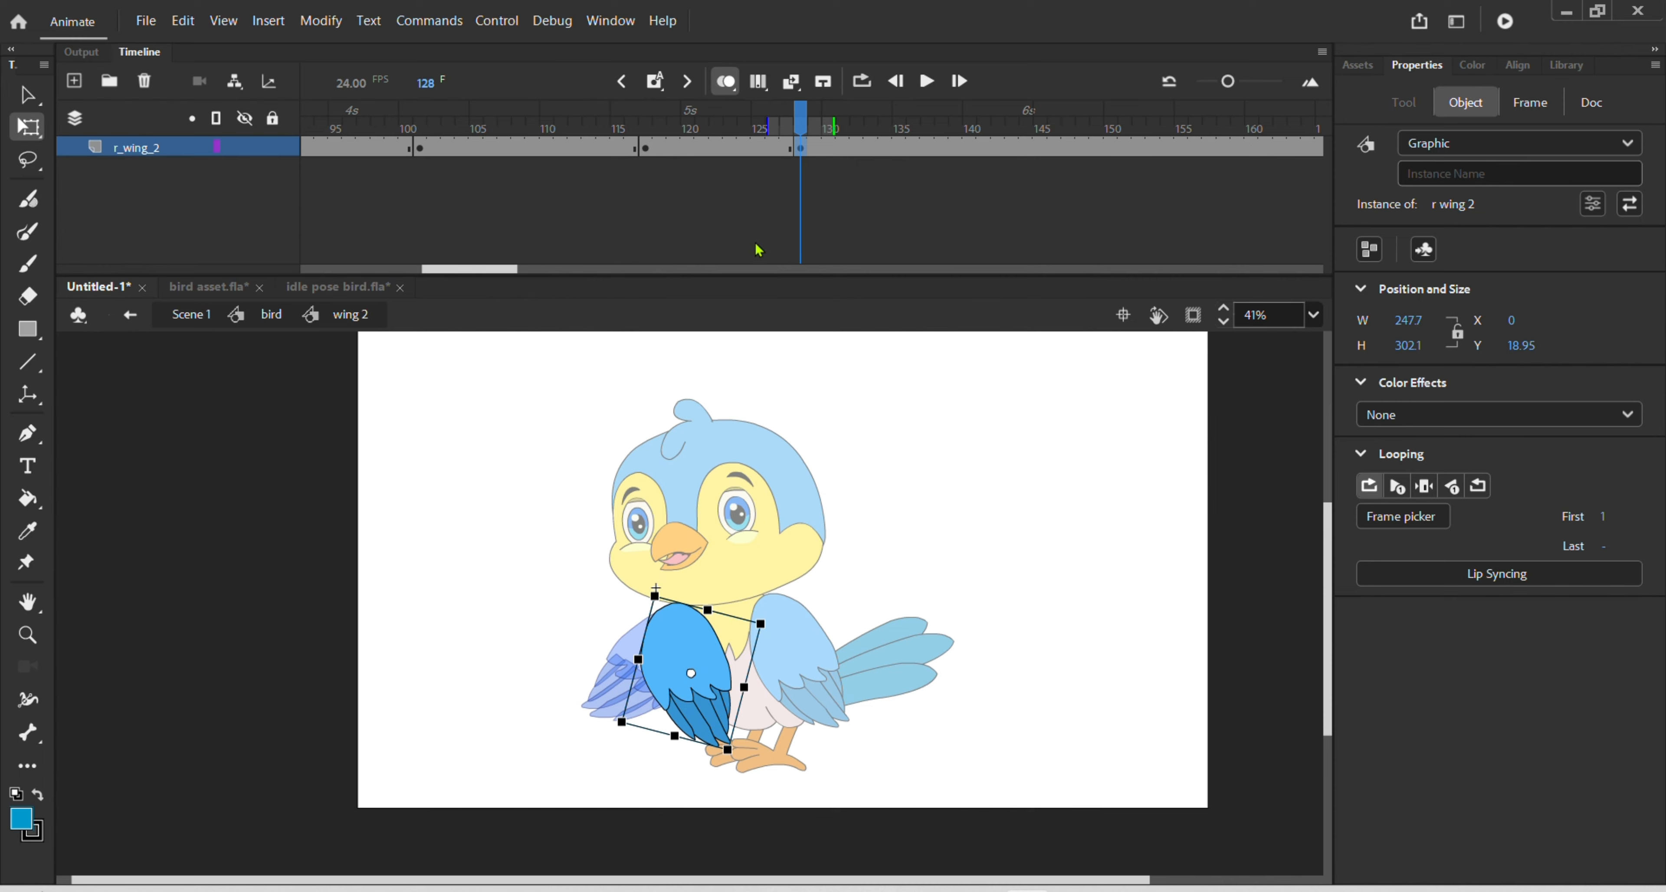
click(725, 91)
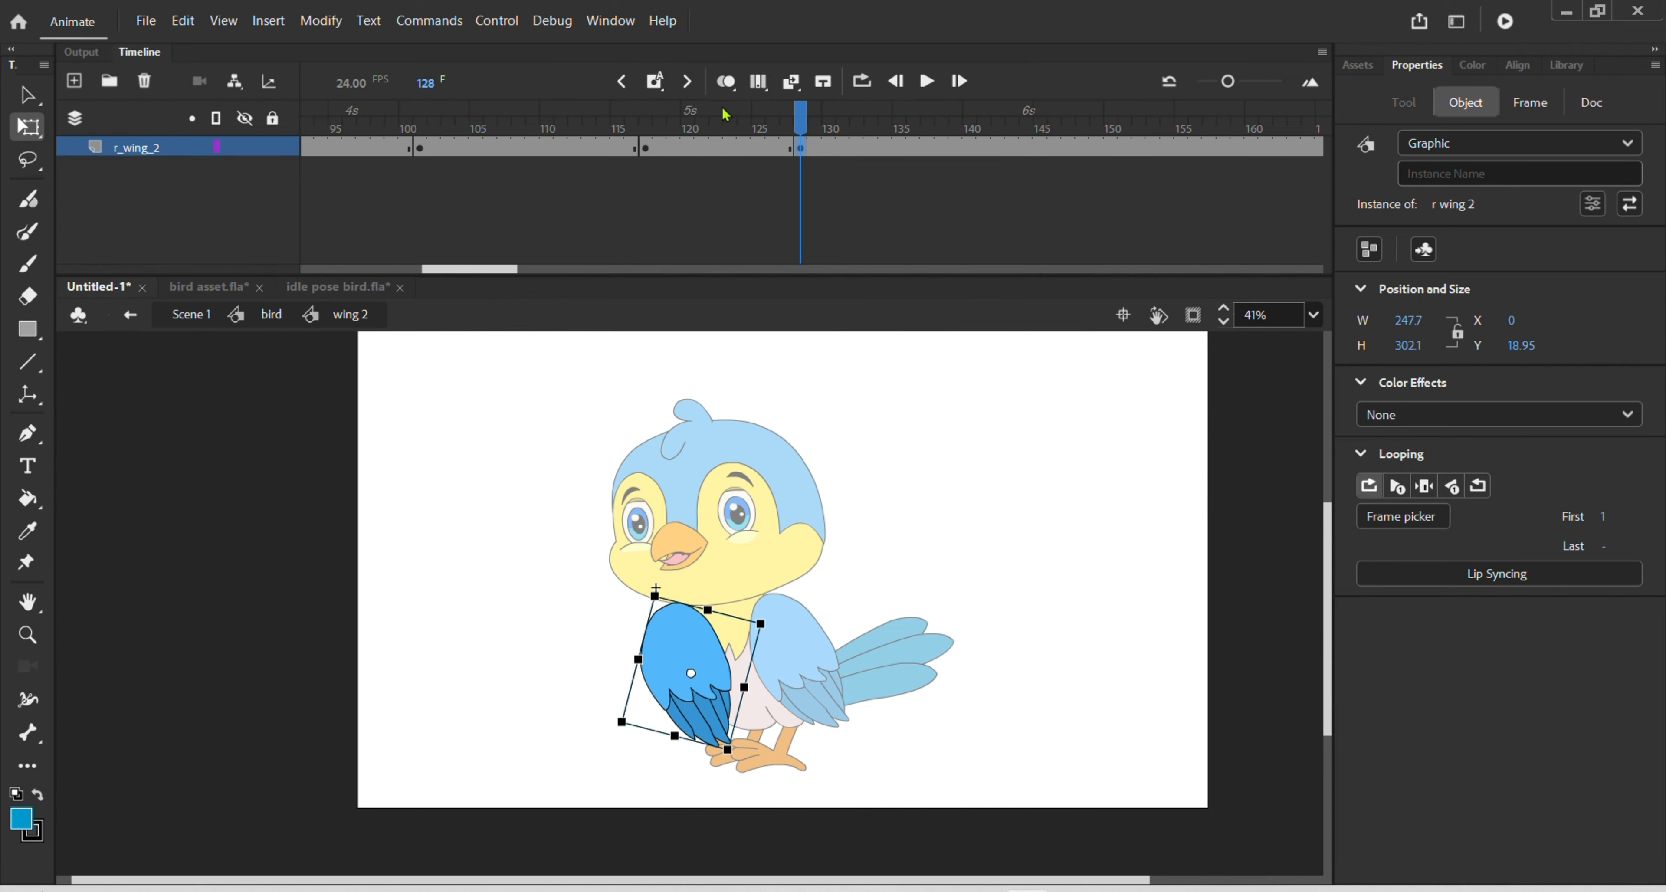
- In the bird symbol at frame 146, rotate wing_2 to hang beside the body and move it to about X 59, Y 470, locking mid_part only meanwhile
double_click(781, 354)
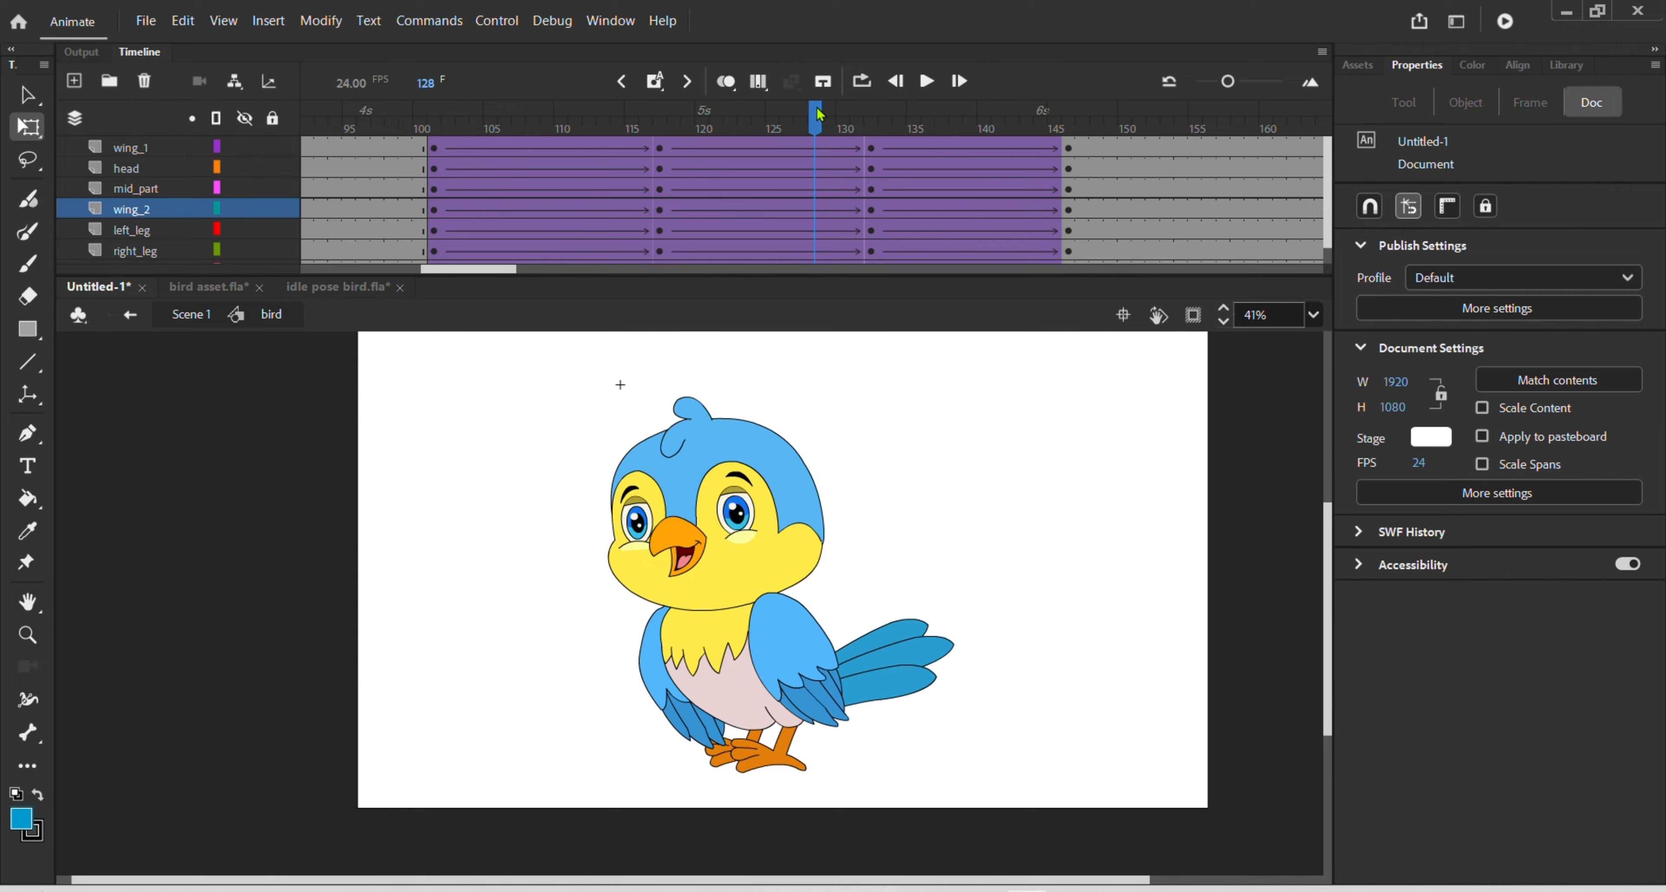
drag(818, 115, 1069, 307)
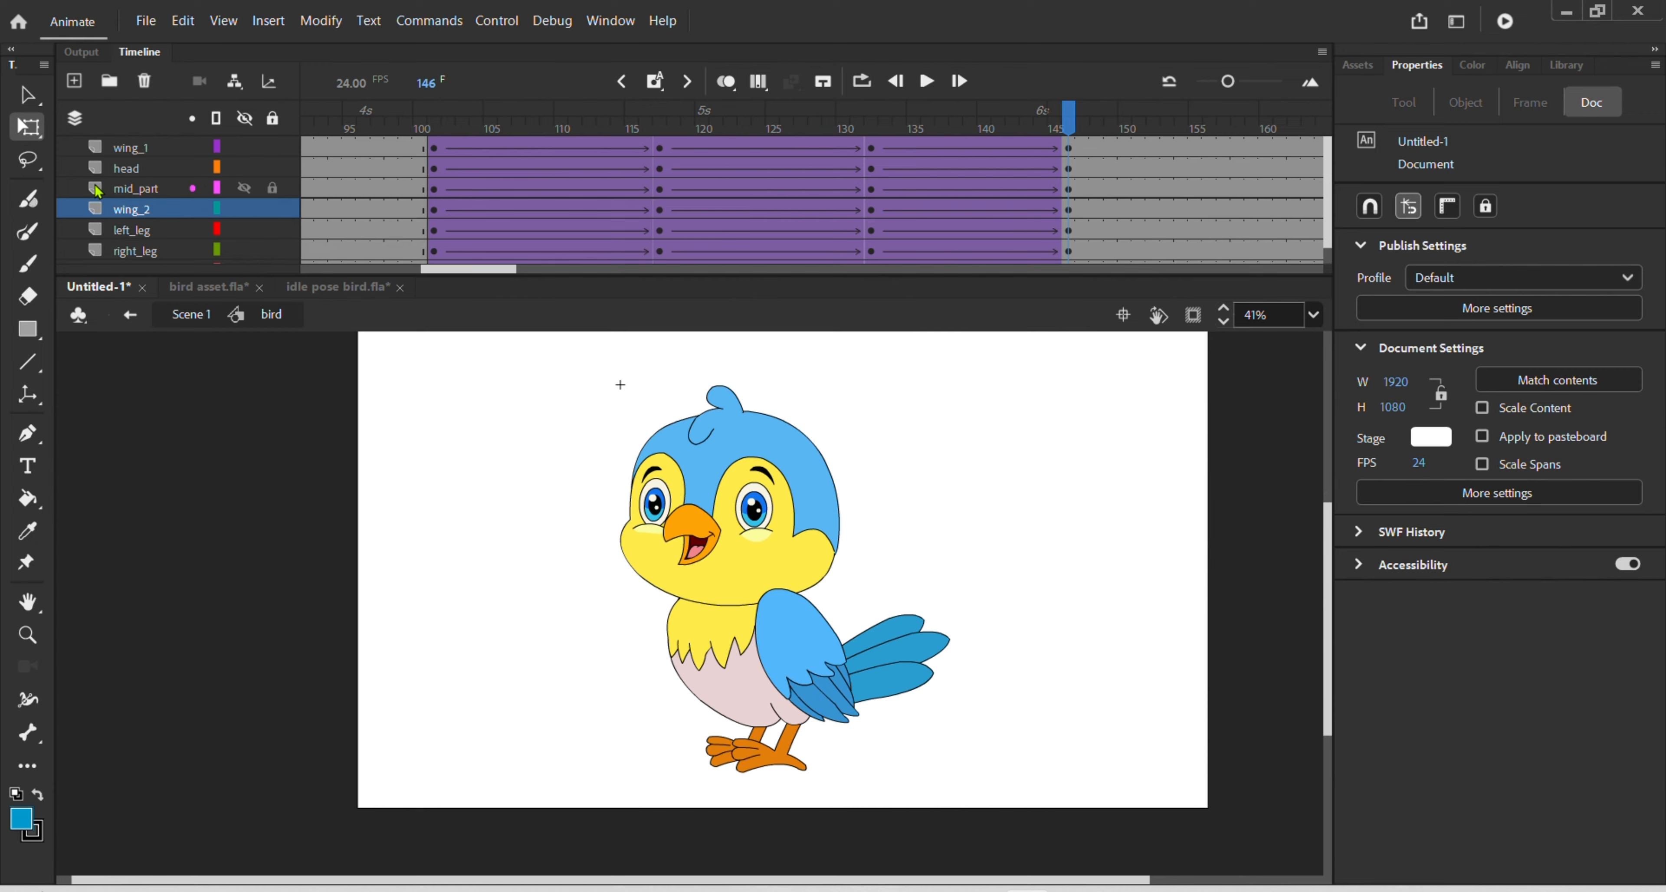
click(109, 213)
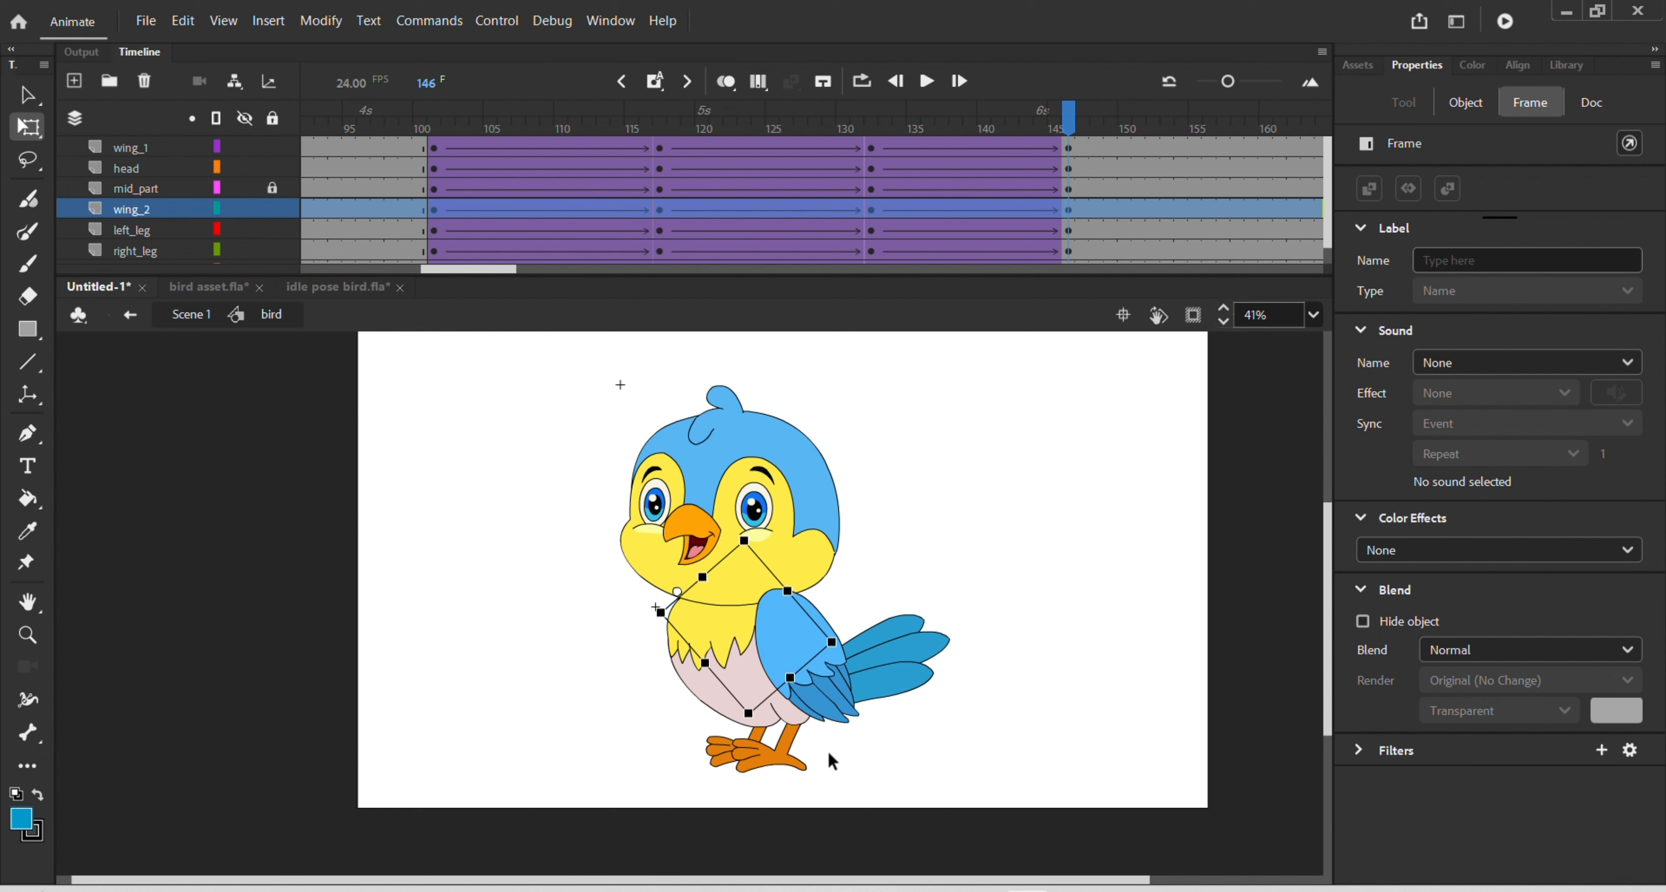
mouse_move(718, 637)
mouse_down()
mouse_move(704, 640)
mouse_move(714, 630)
mouse_up()
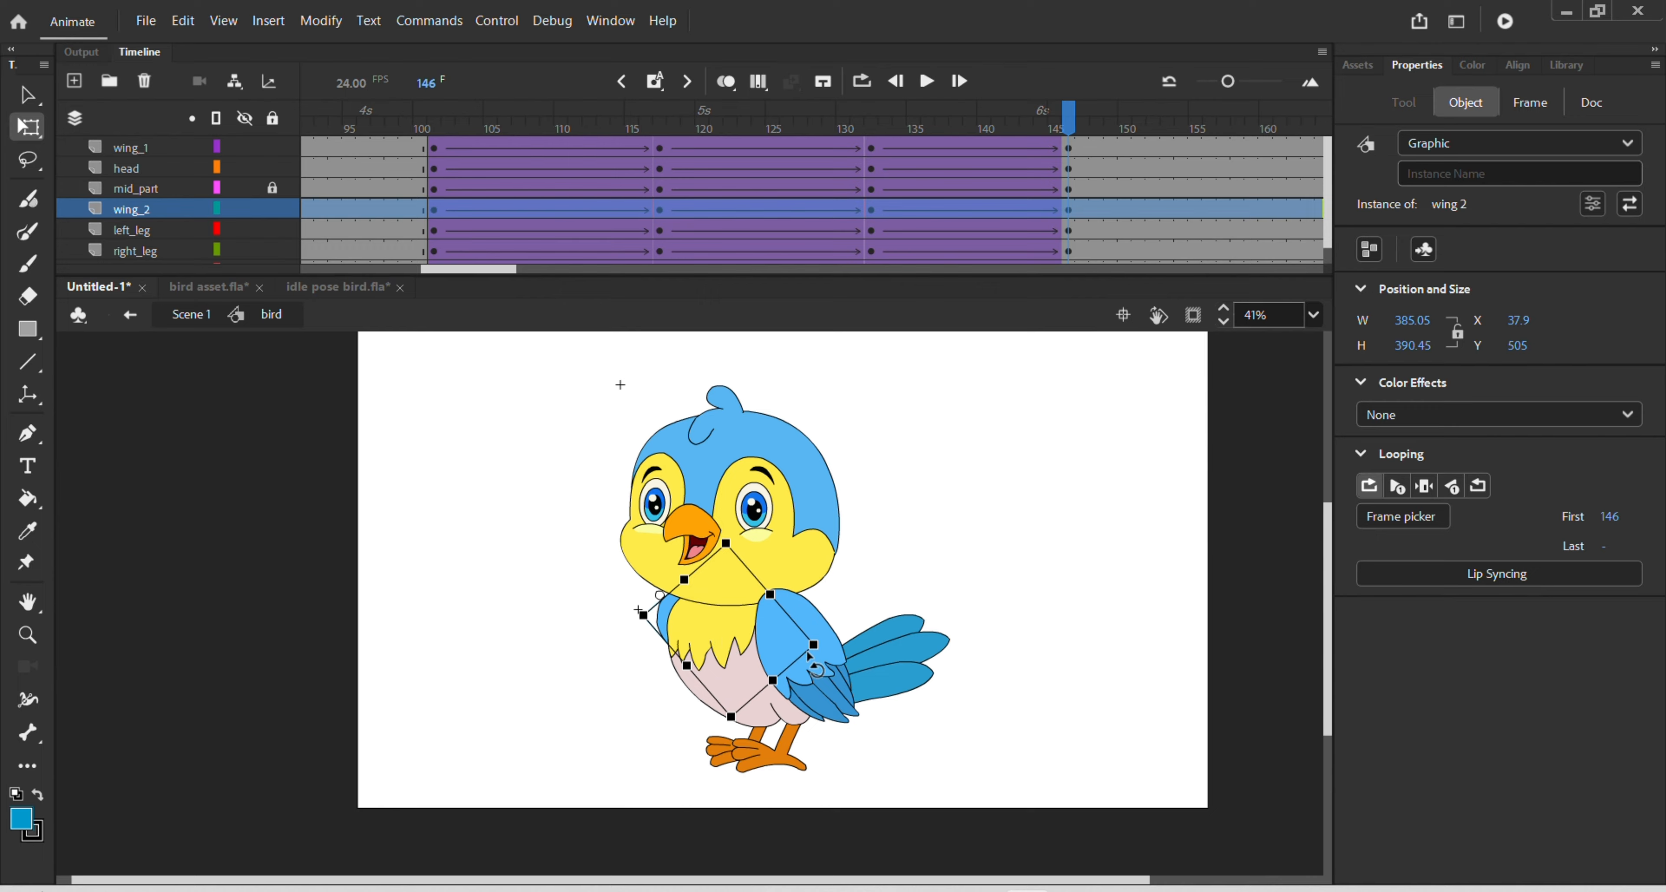
drag(815, 656, 789, 771)
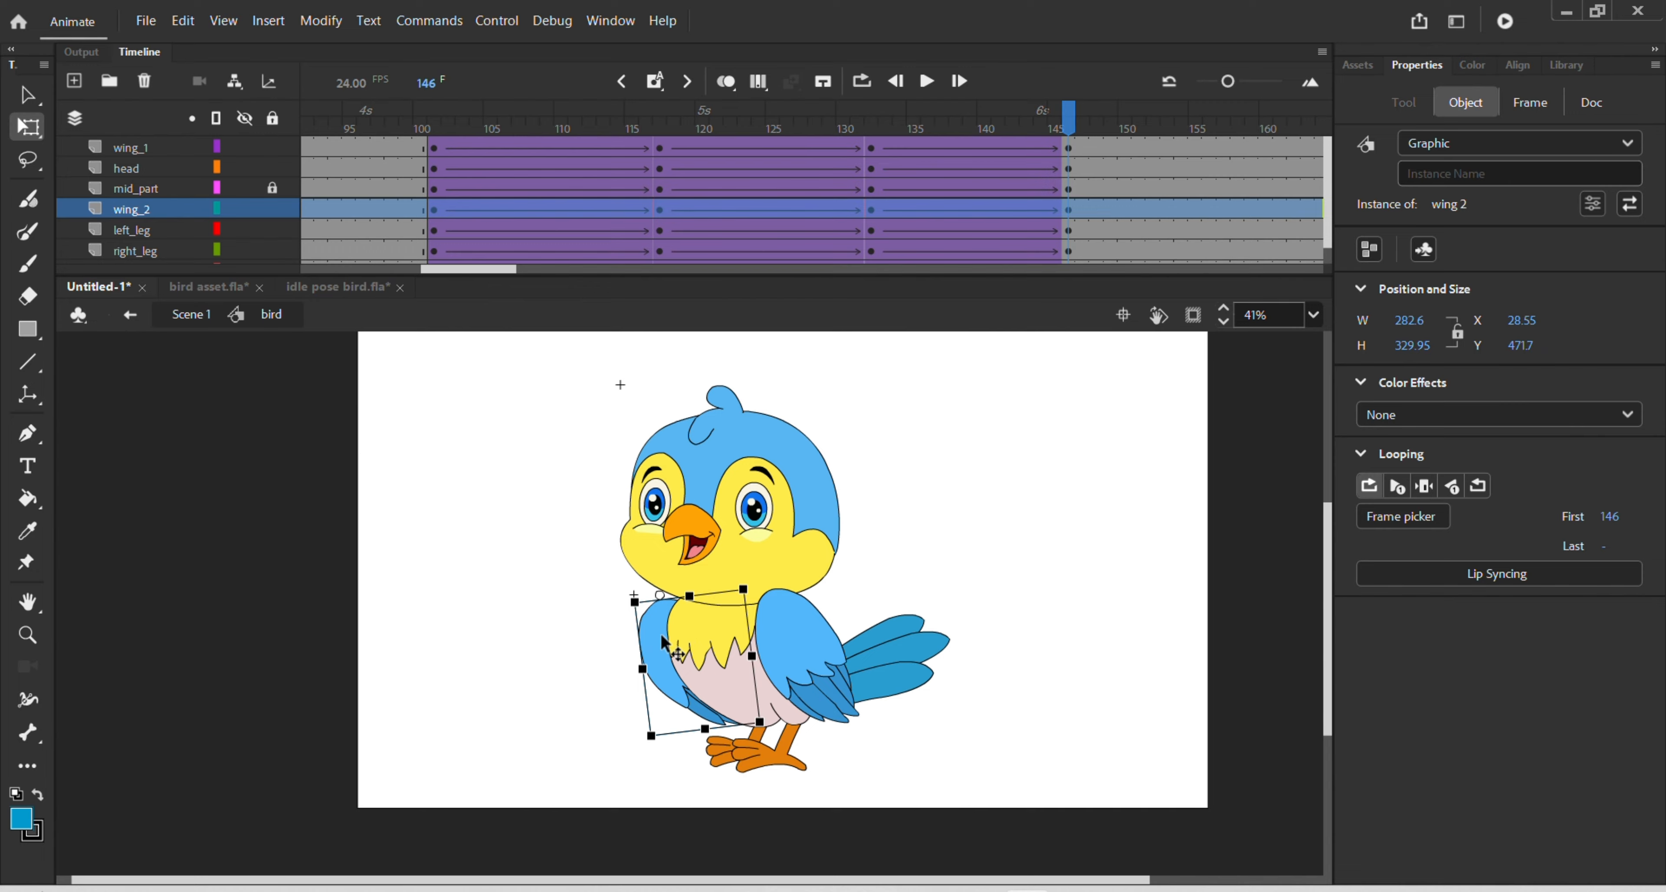
drag(667, 646, 677, 633)
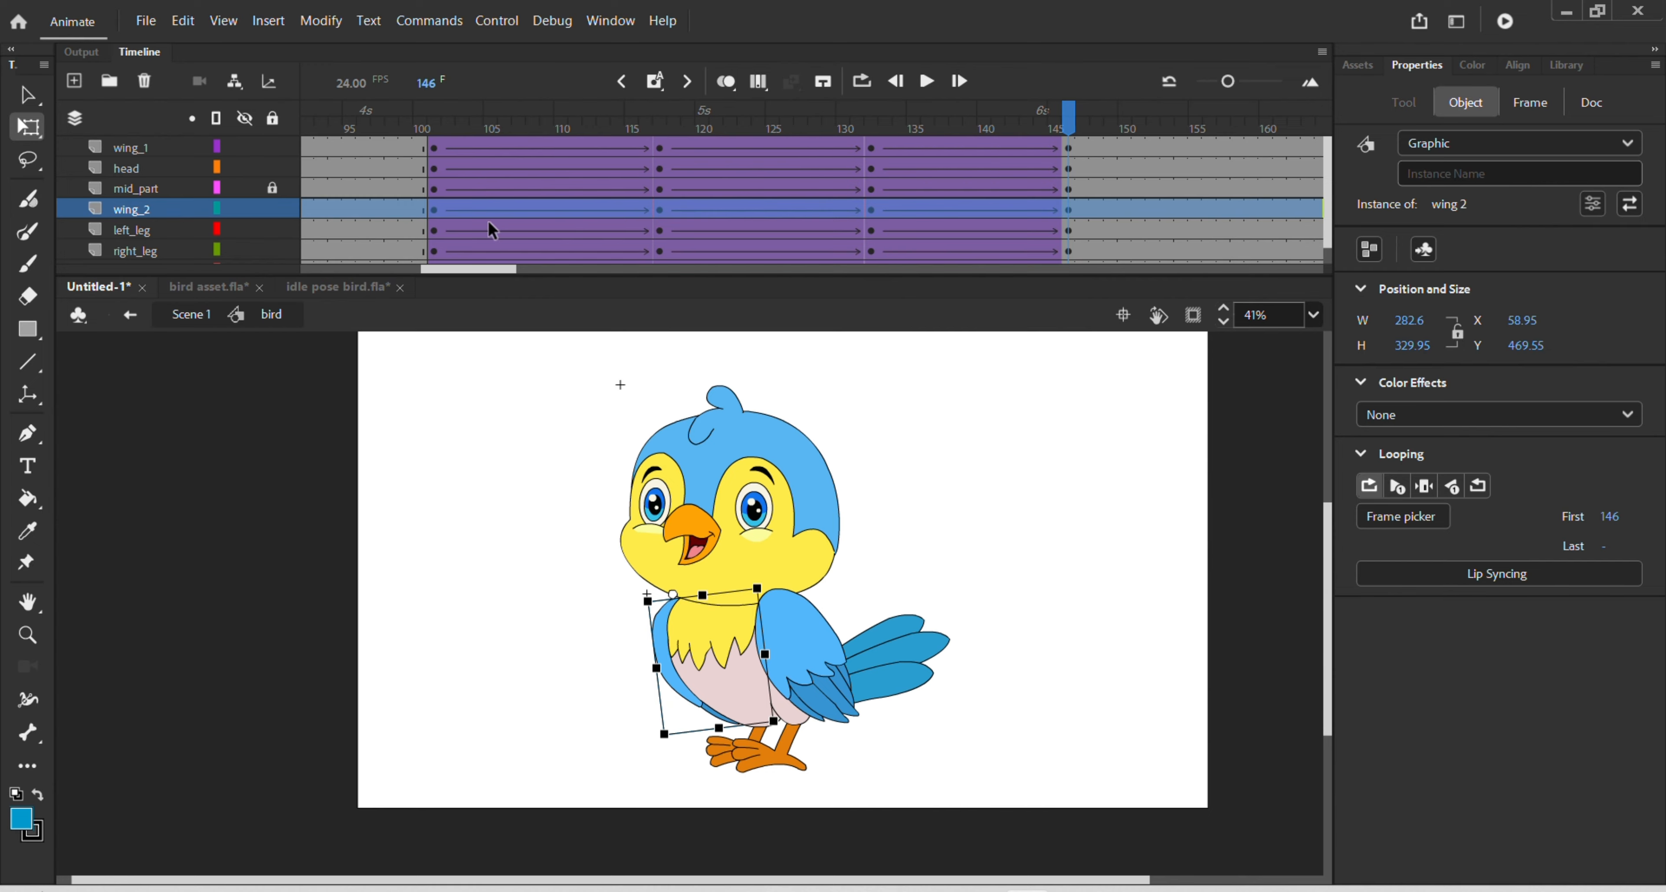
click(272, 188)
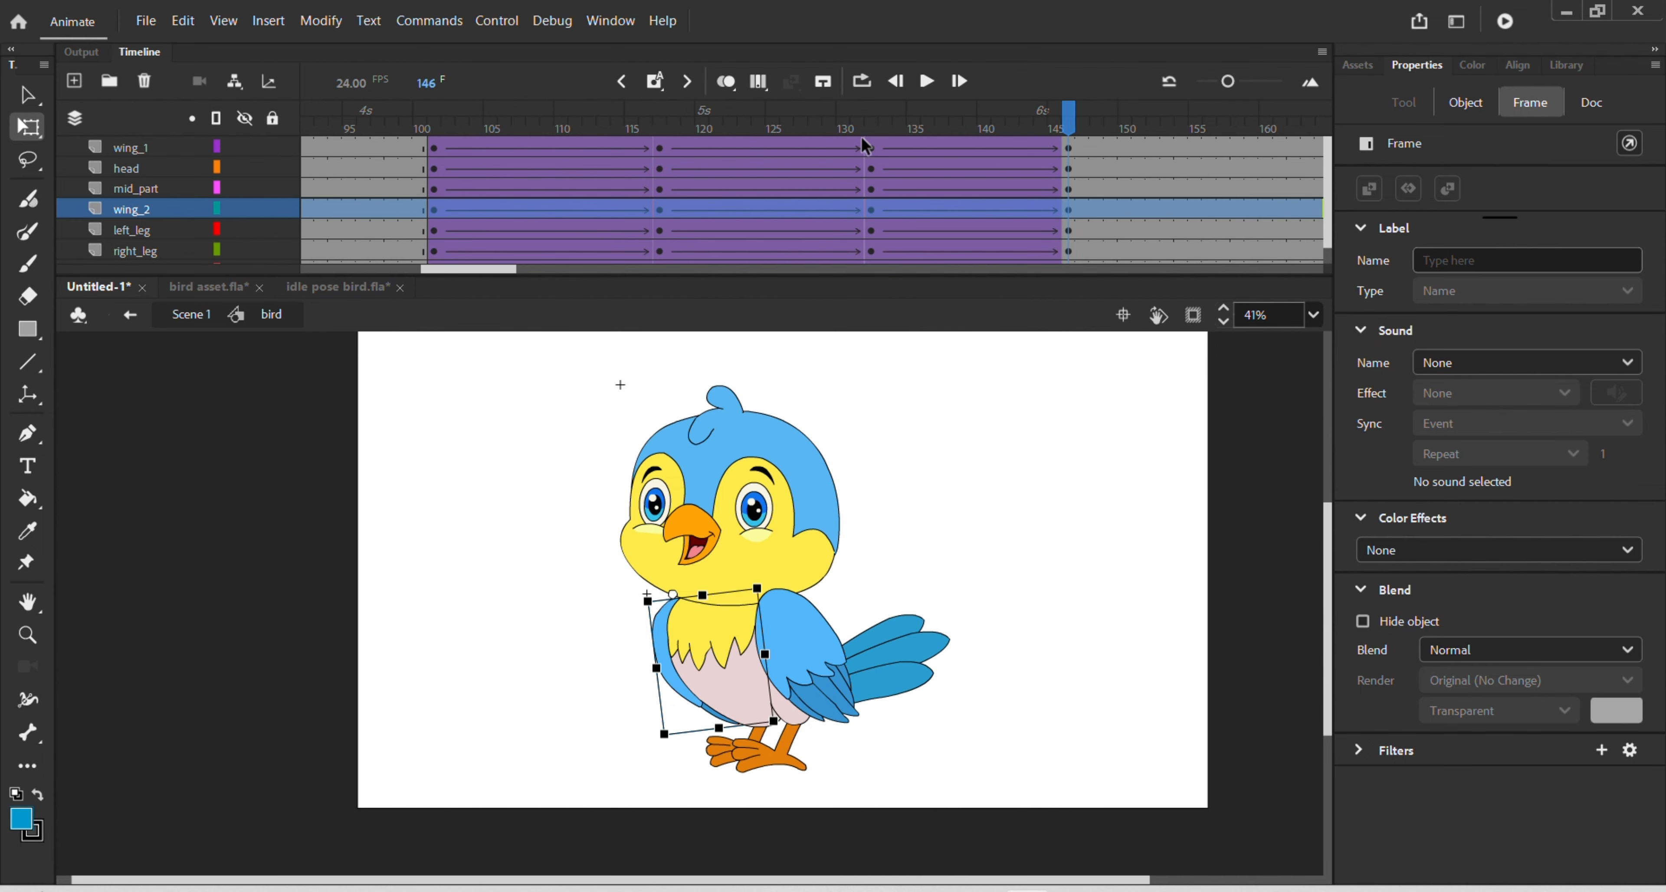
- Review the corrected wing motion in the bird symbol, and play the whole animation from frame 1 to frame 200
drag(1084, 105, 469, 349)
click(469, 350)
click(926, 81)
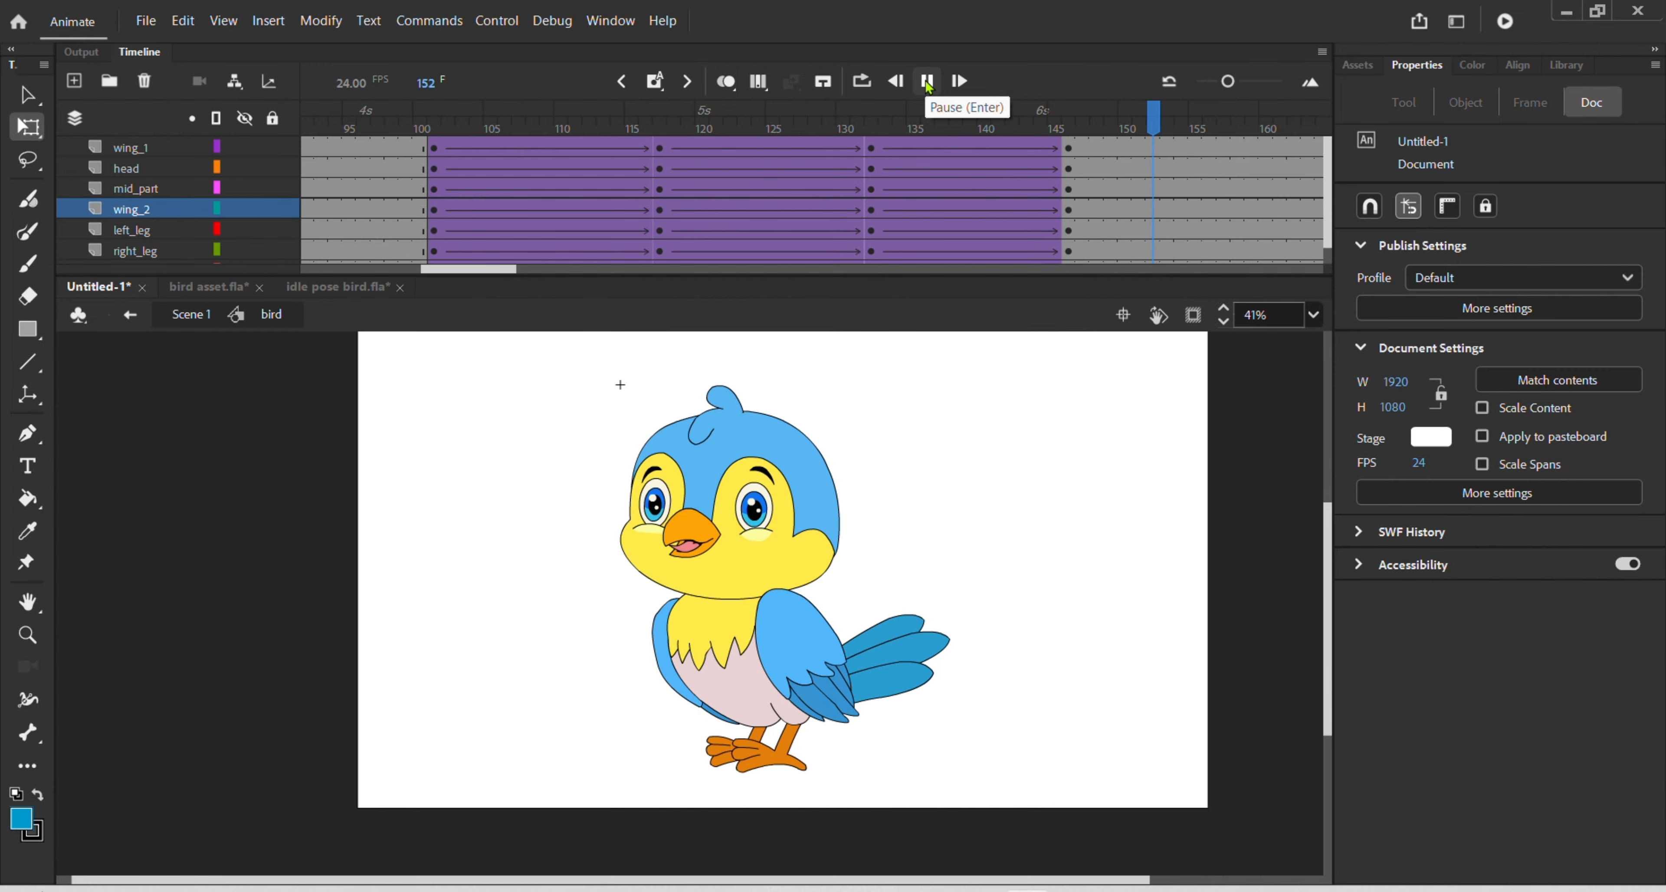
click(926, 81)
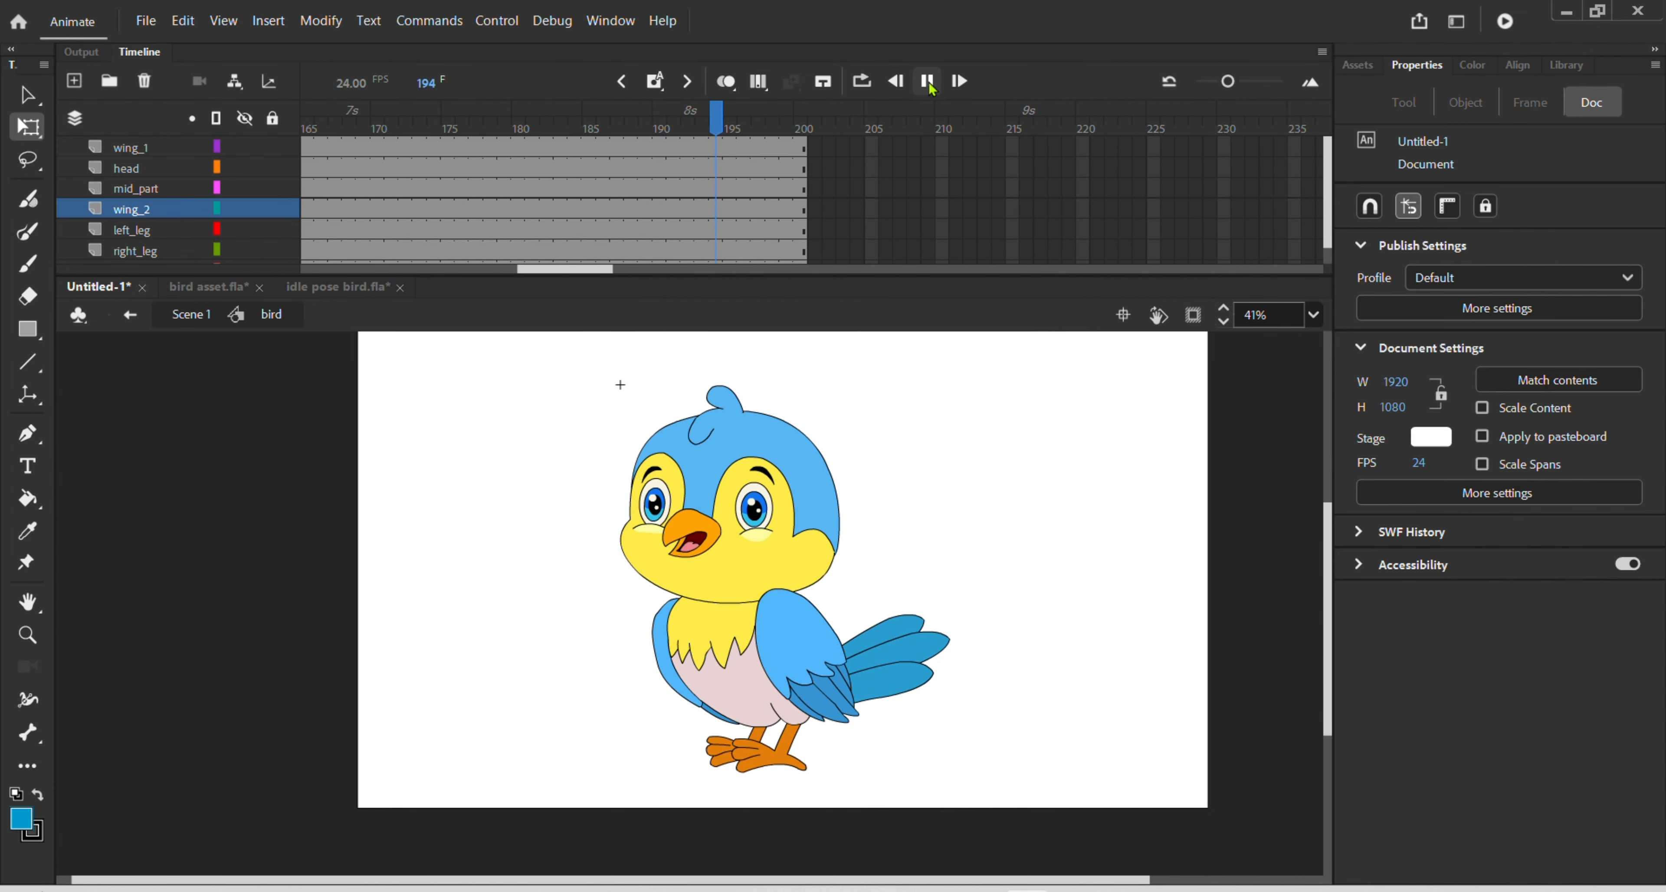
drag(584, 275, 152, 398)
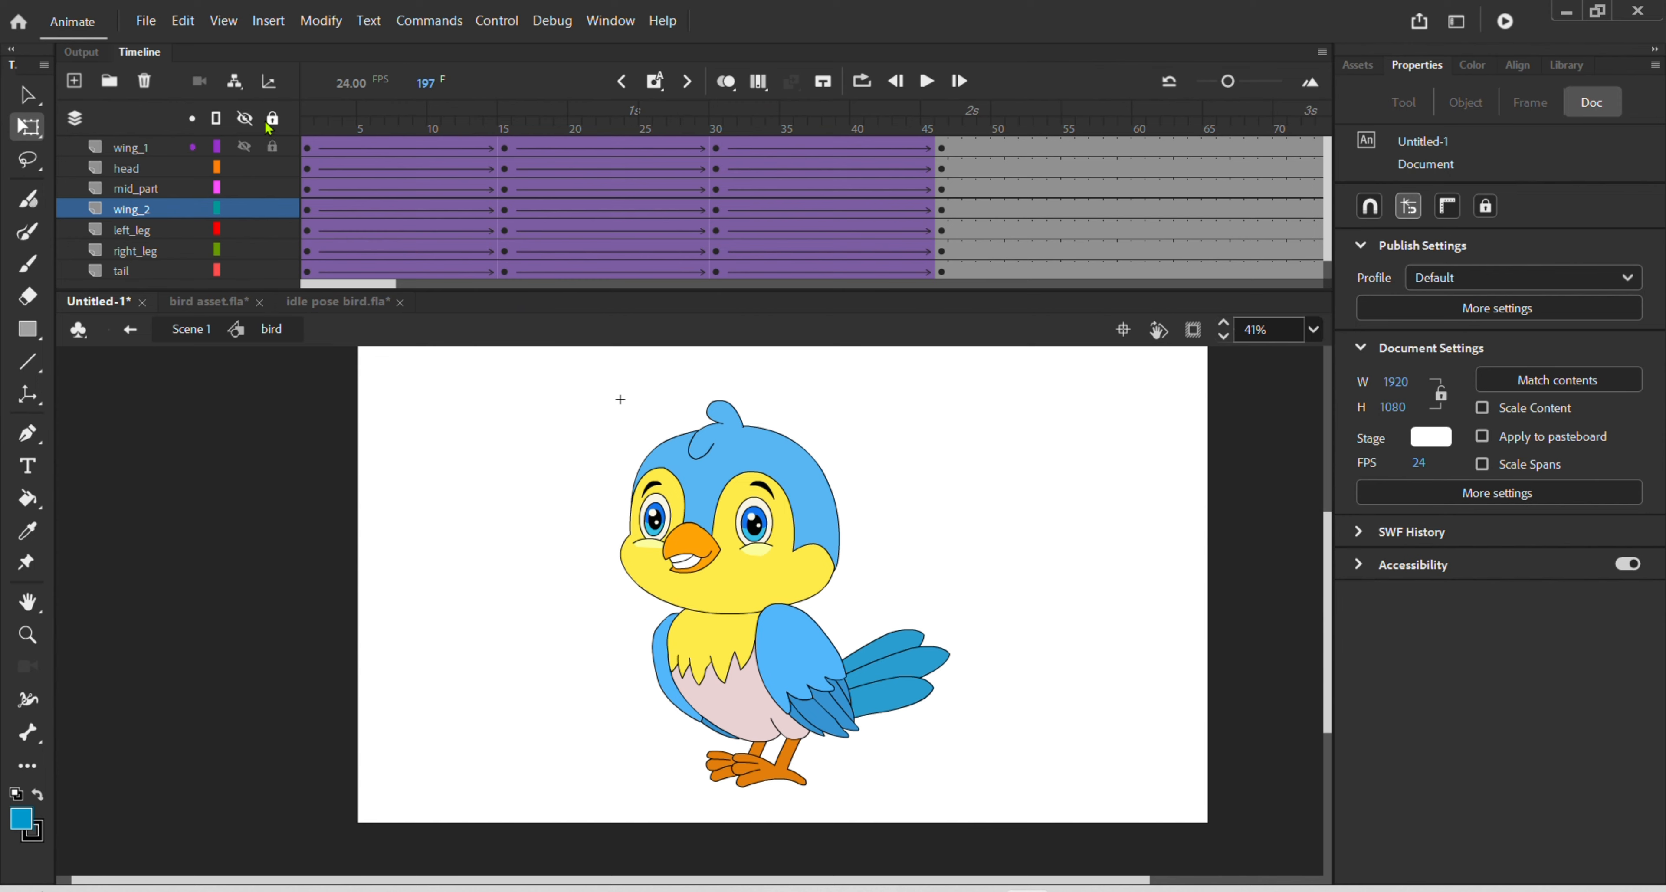
click(313, 129)
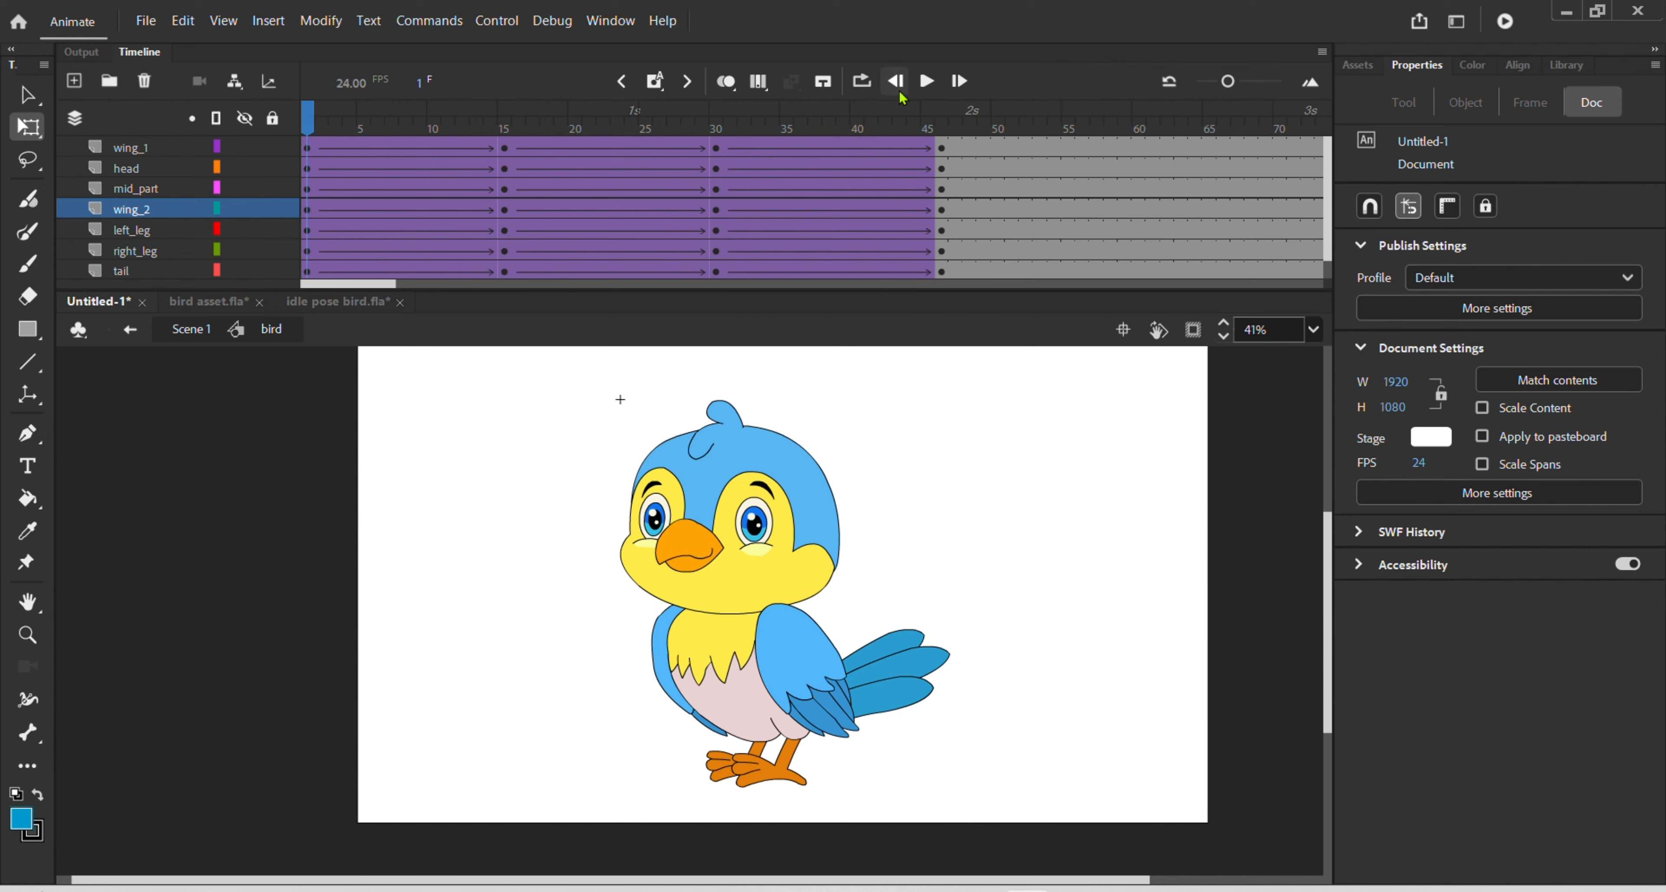
click(926, 80)
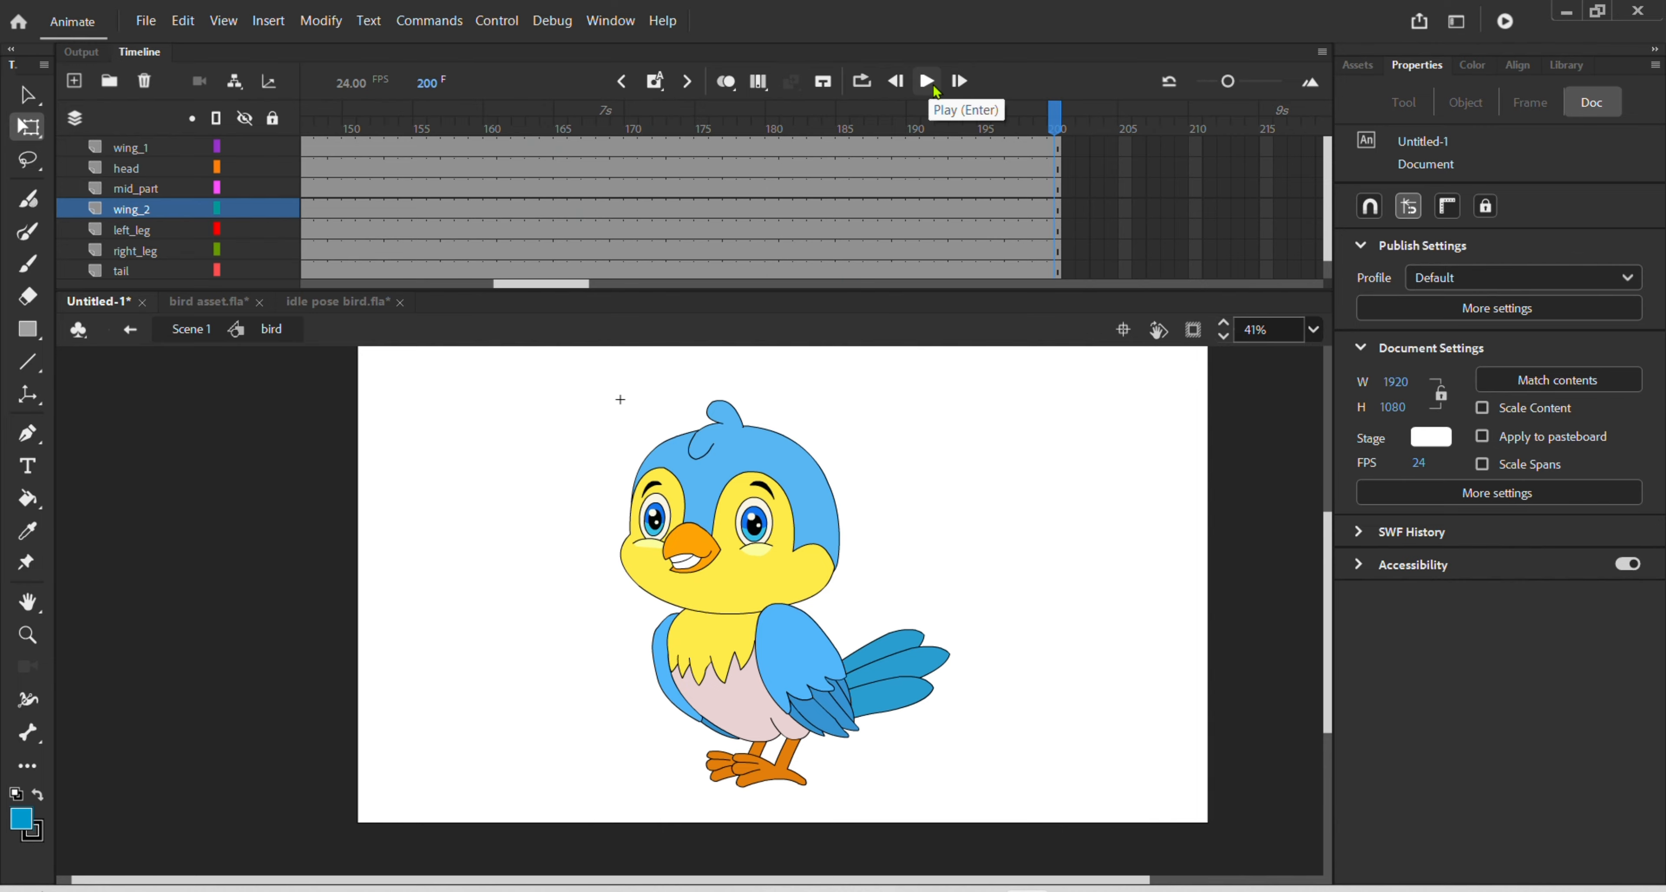
- Scrub through the bird's animation to review its wing poses, ending at the frame 46 keyframe
drag(1050, 124, 937, 318)
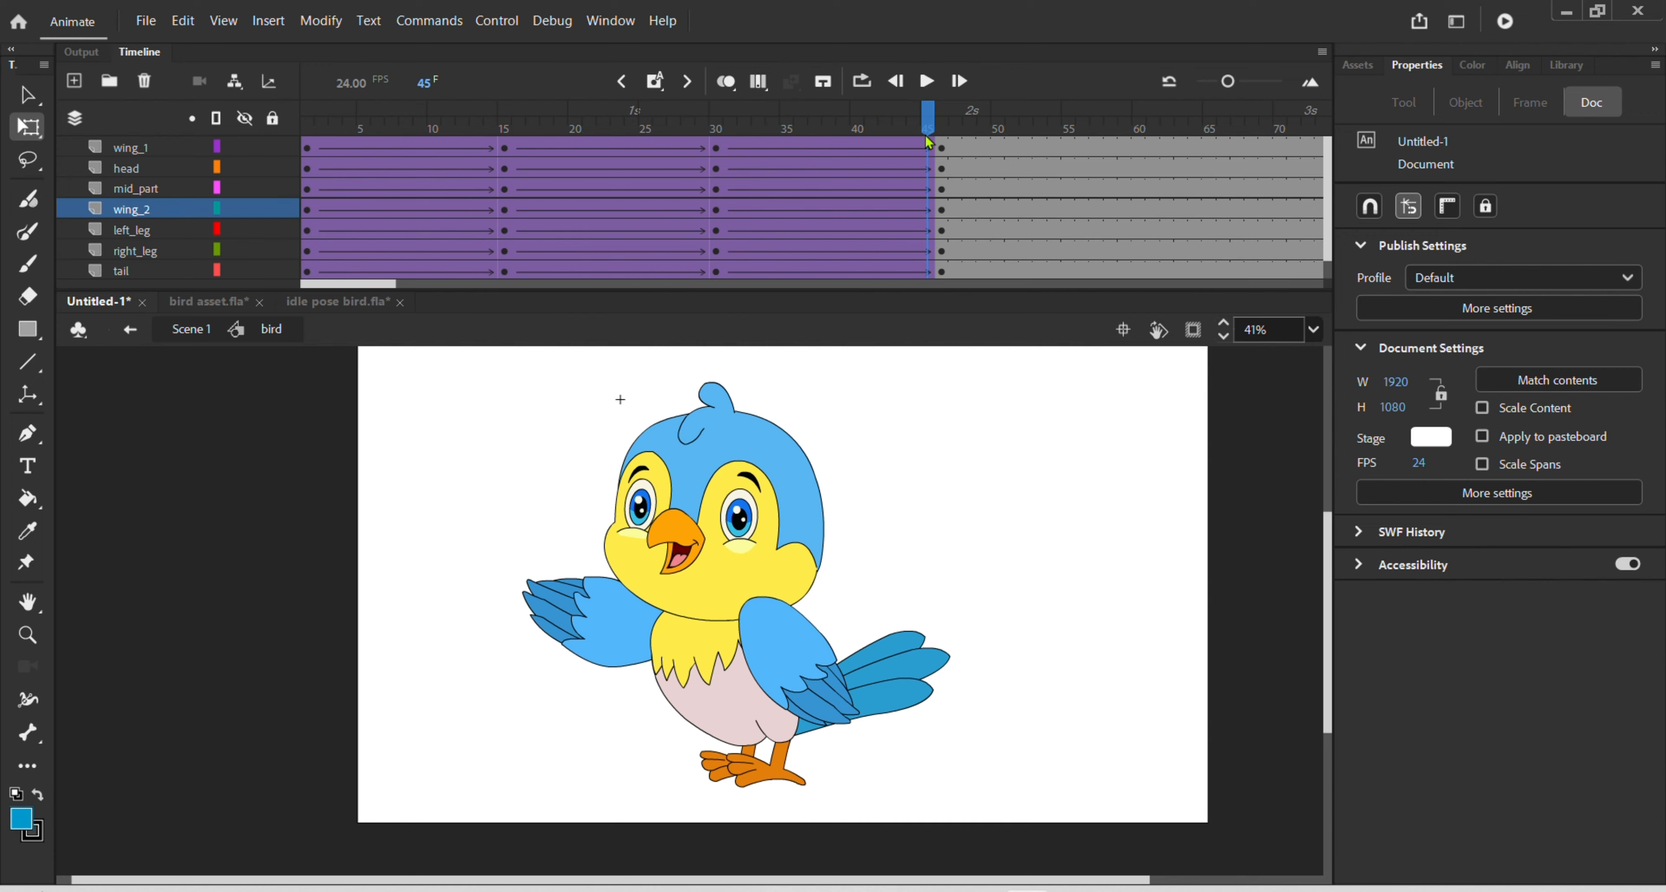
drag(925, 135, 955, 333)
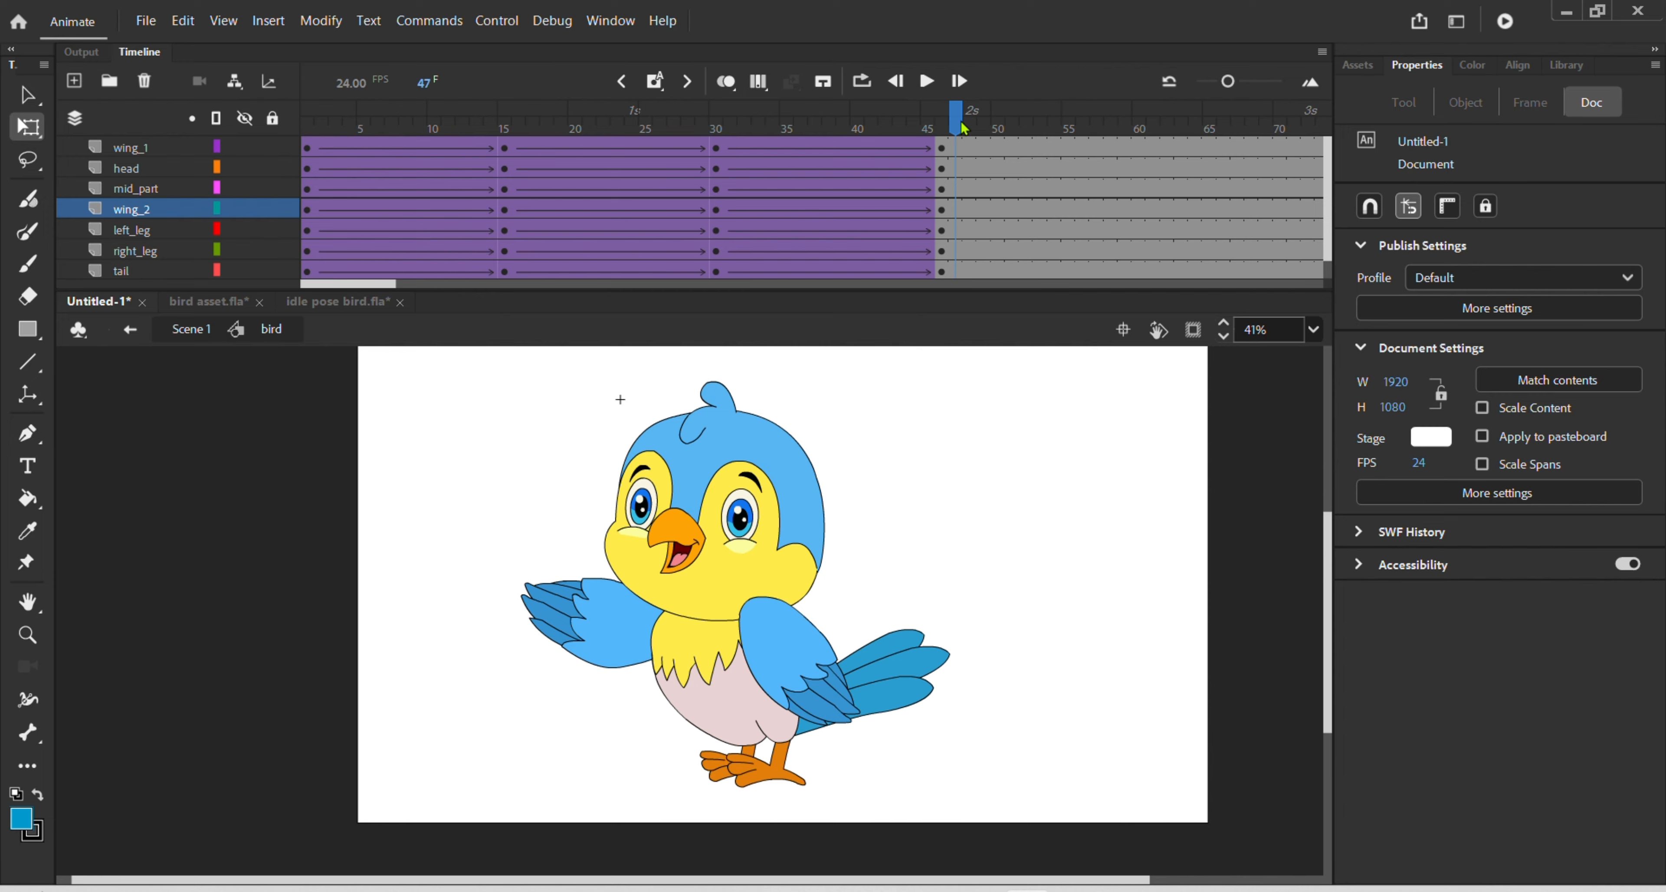
drag(963, 128, 711, 192)
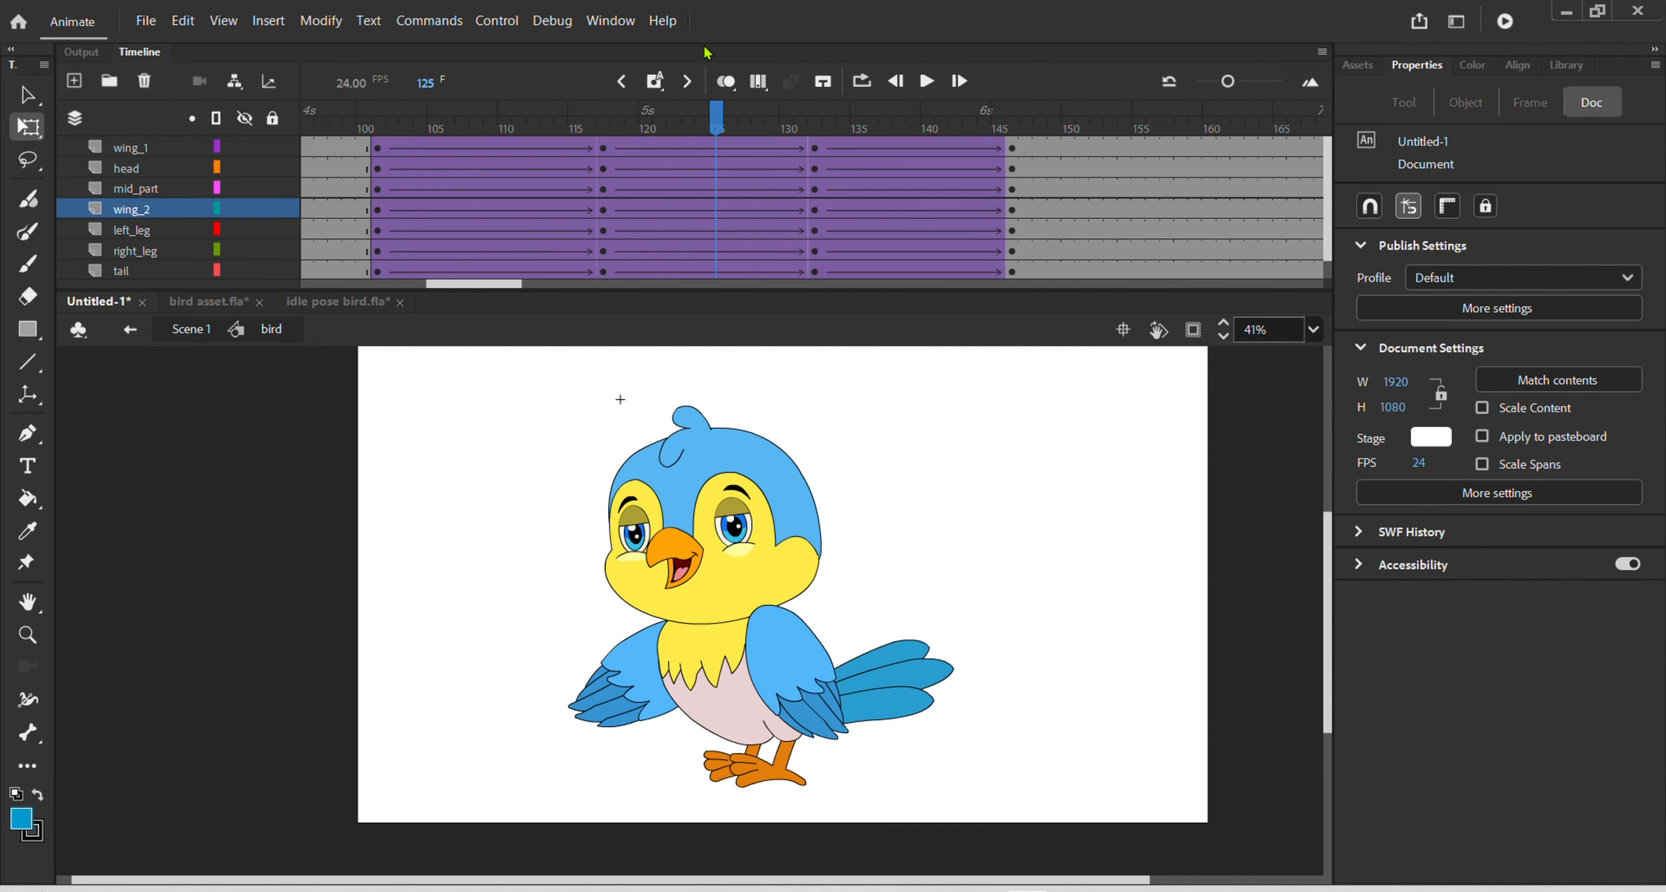
drag(709, 116, 947, 156)
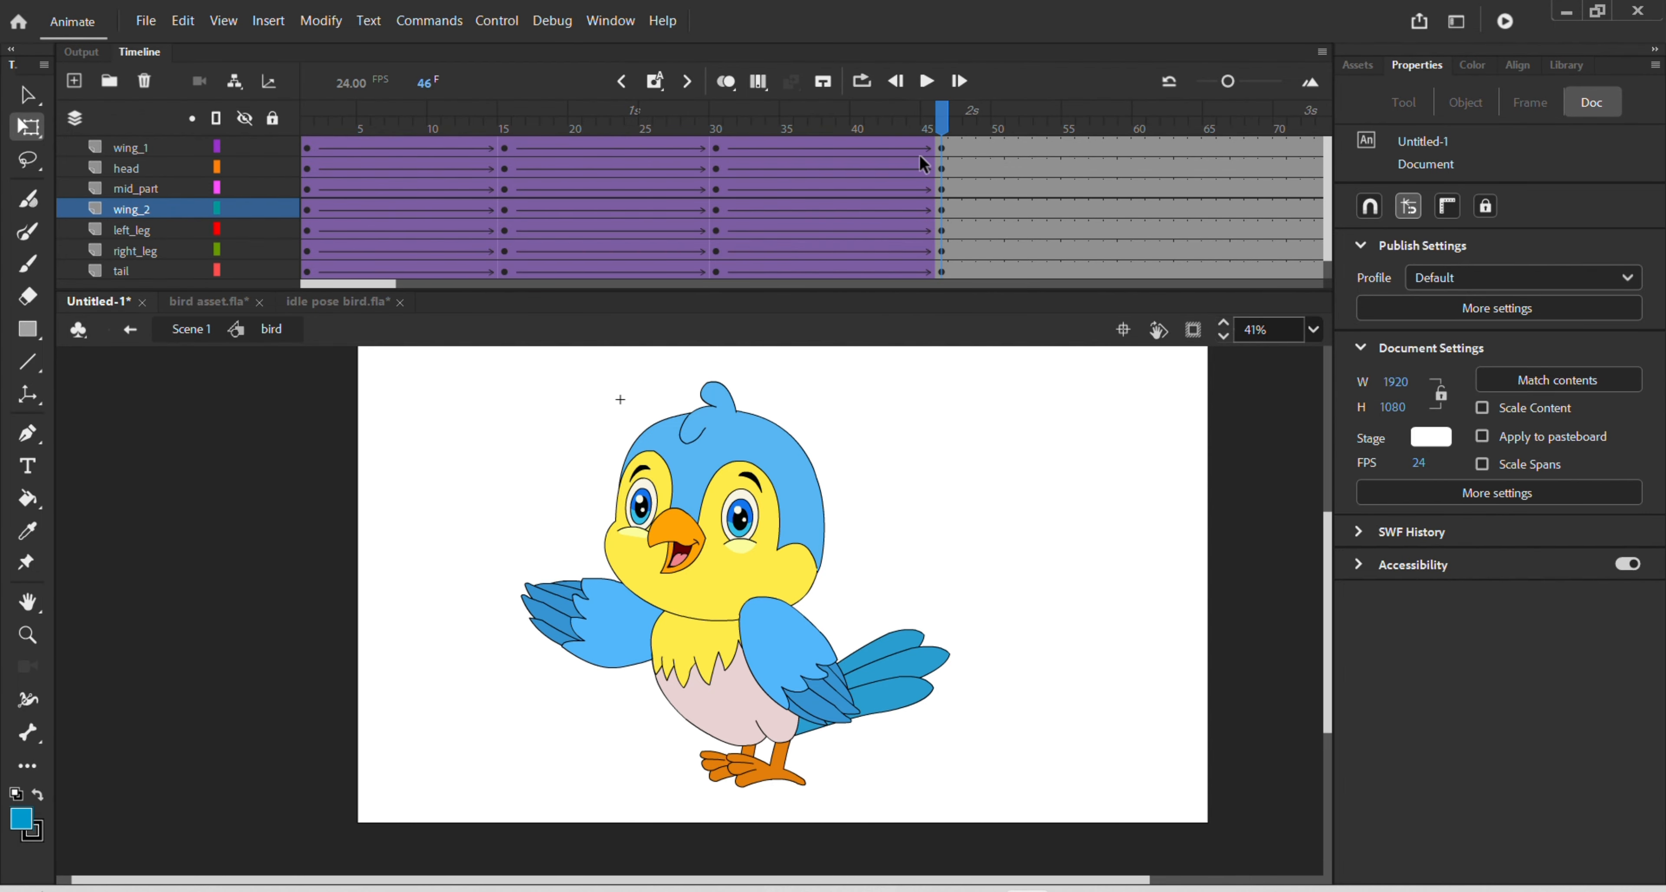
- Switch to bird asset.fla and examine both columns of hand poses on the hand_pose layer
click(225, 302)
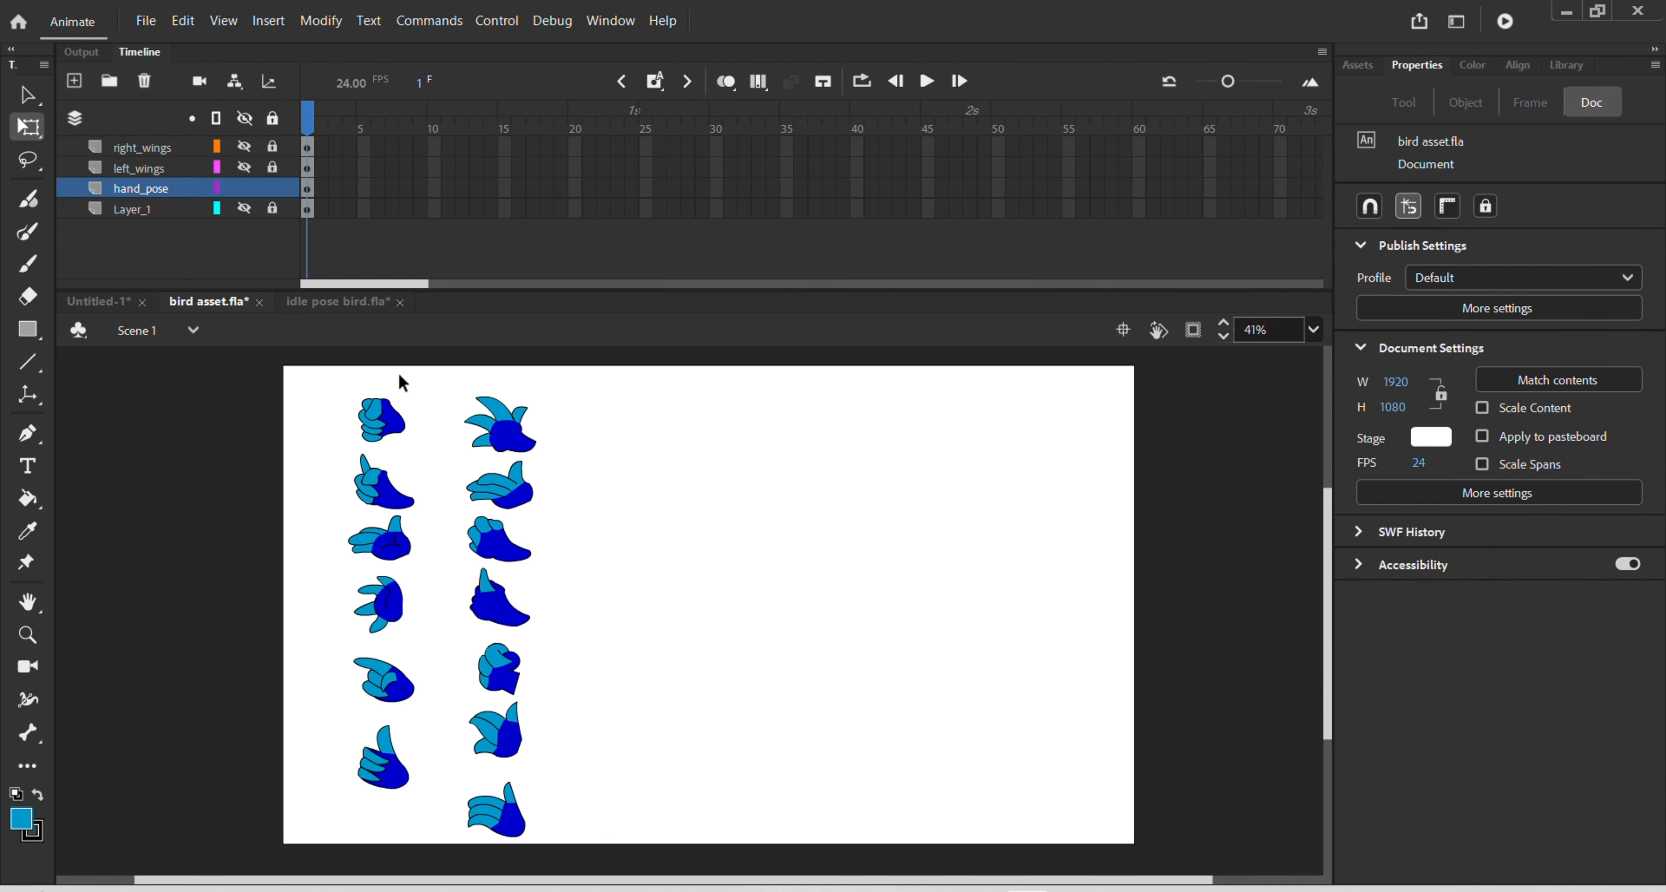
drag(343, 384, 427, 819)
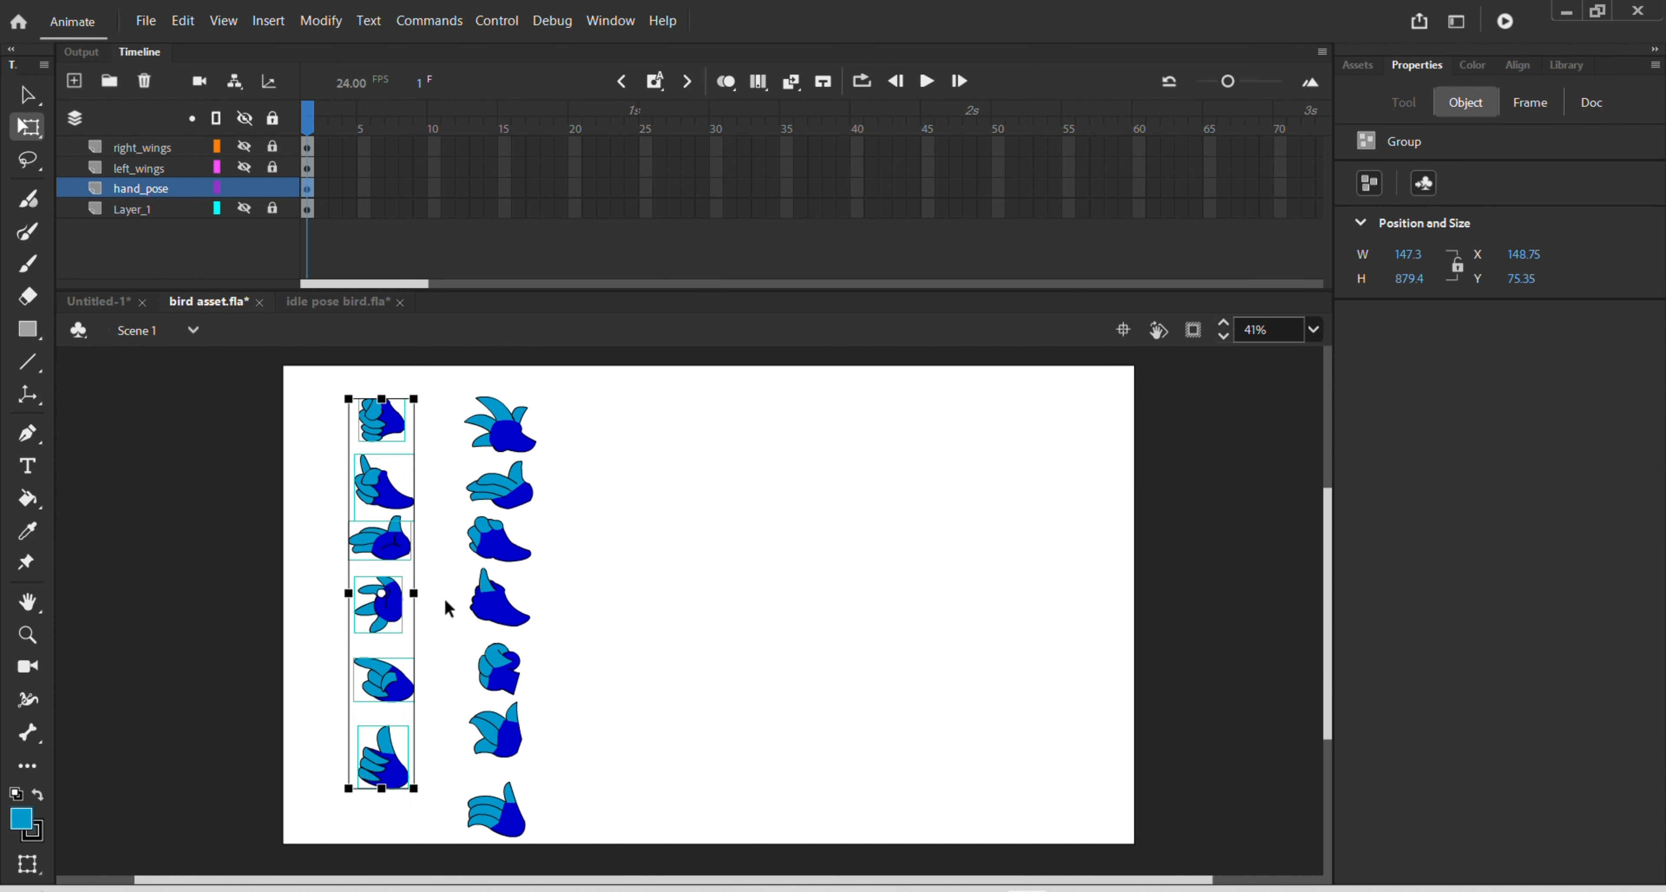
drag(443, 362, 573, 875)
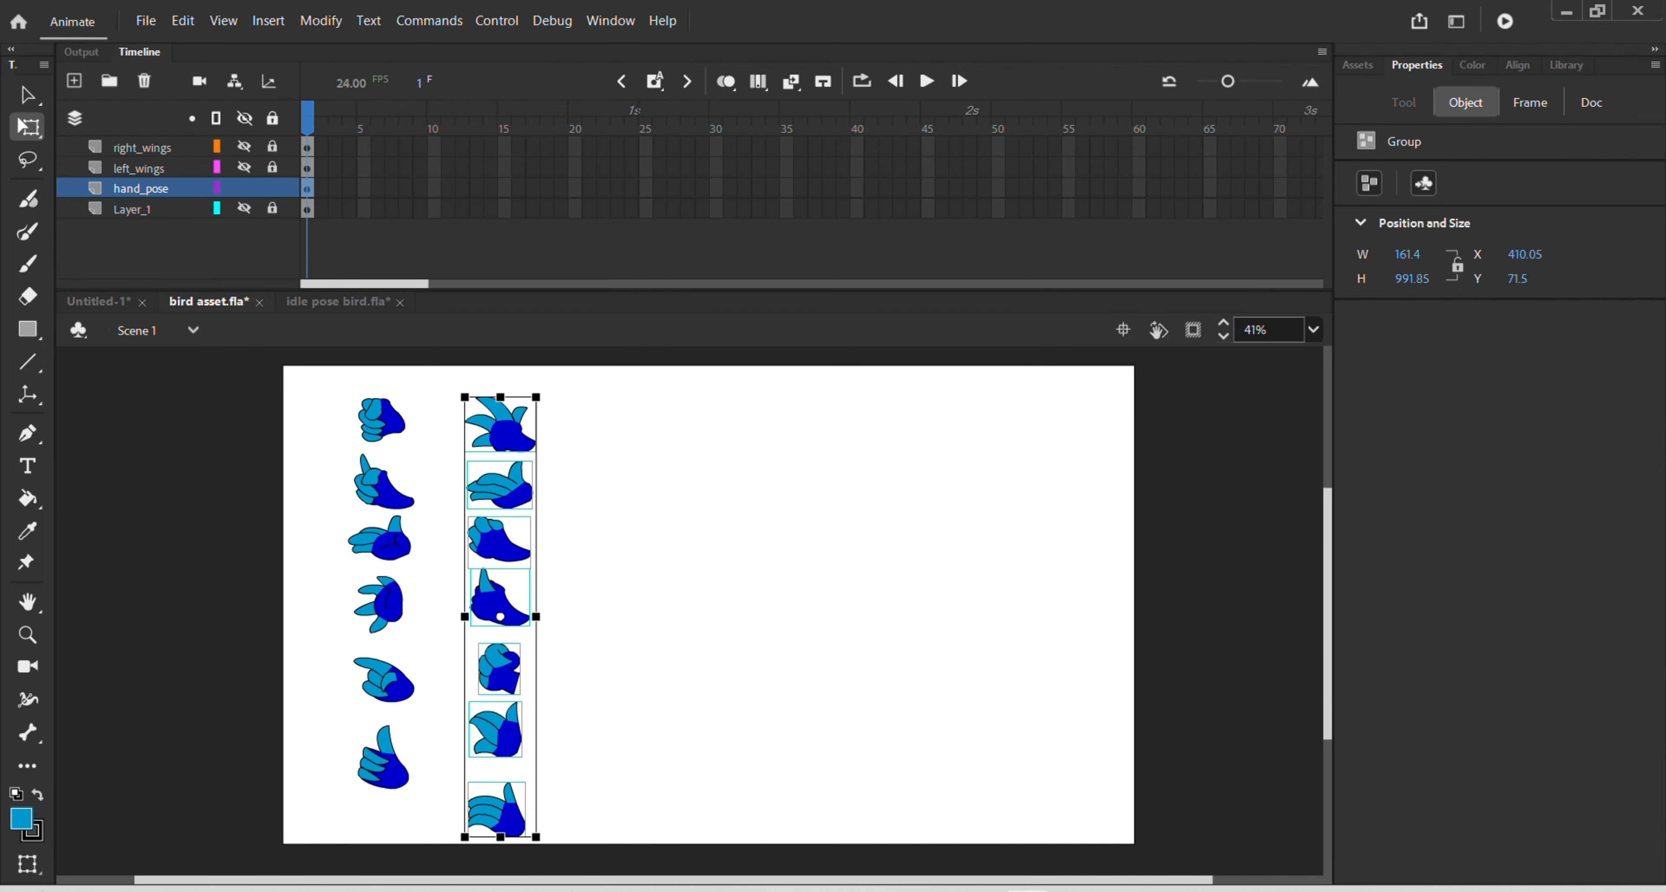
click(649, 550)
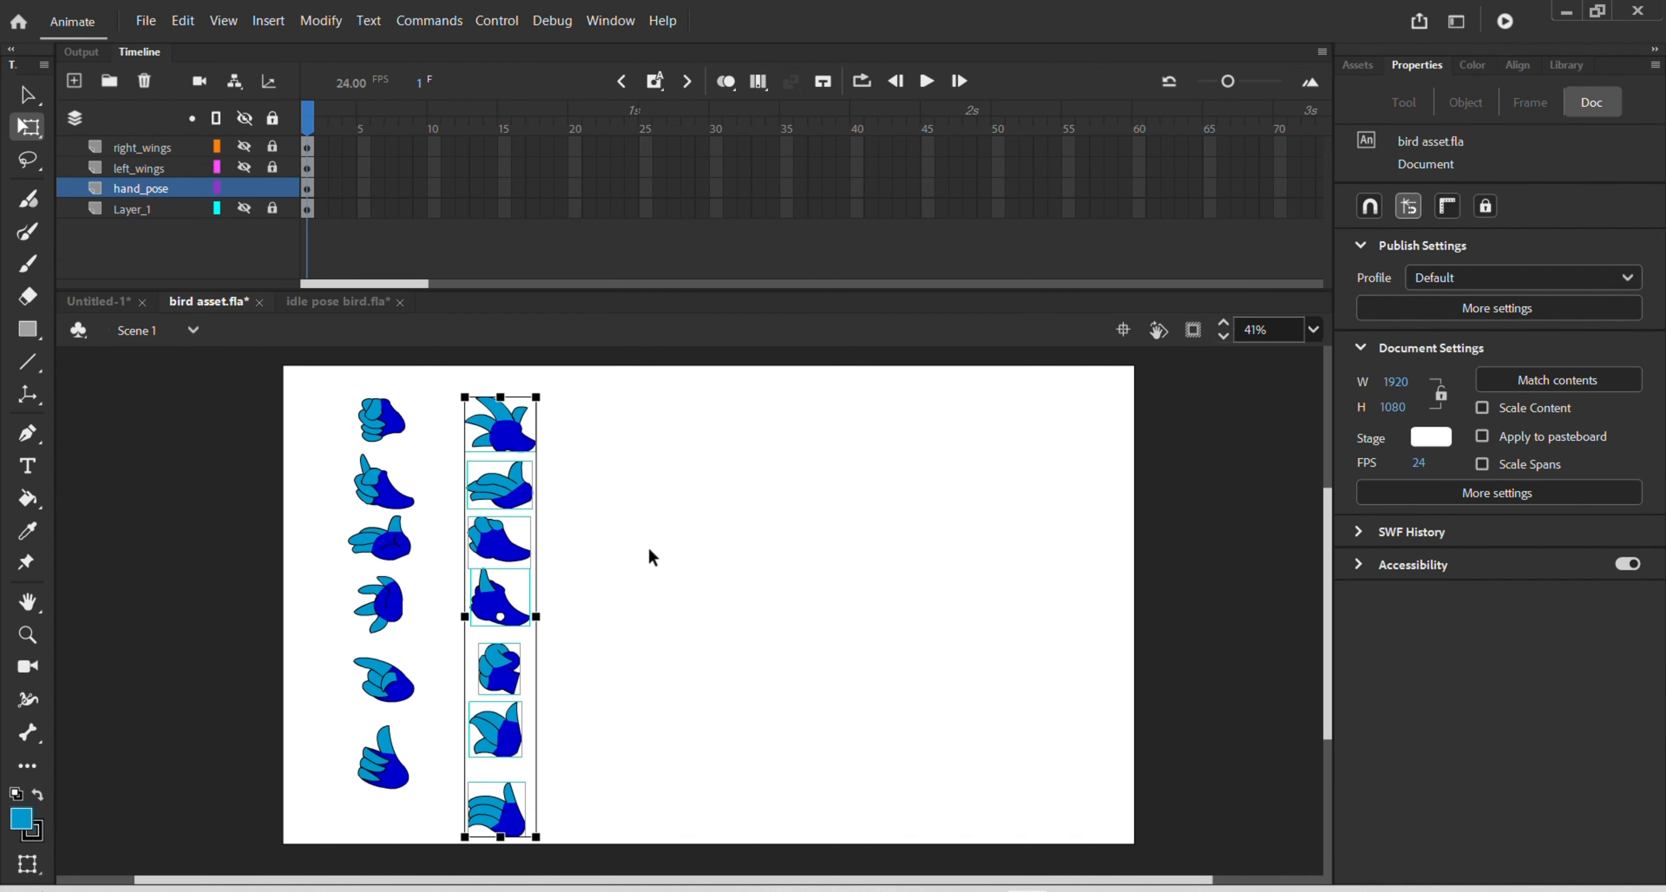
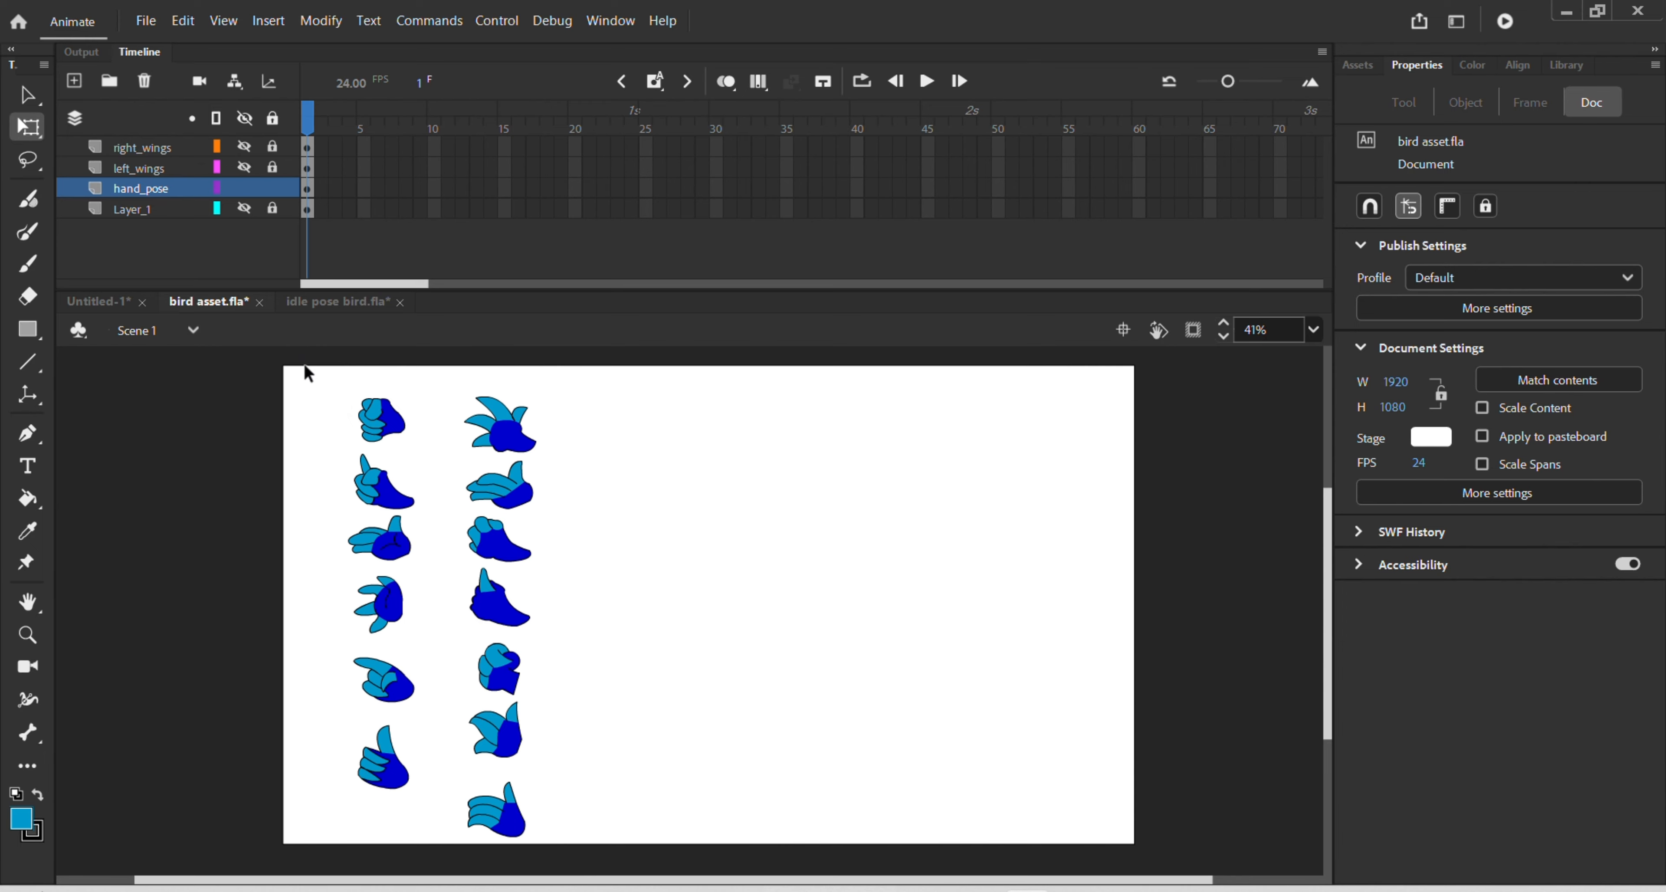
drag(309, 374, 437, 813)
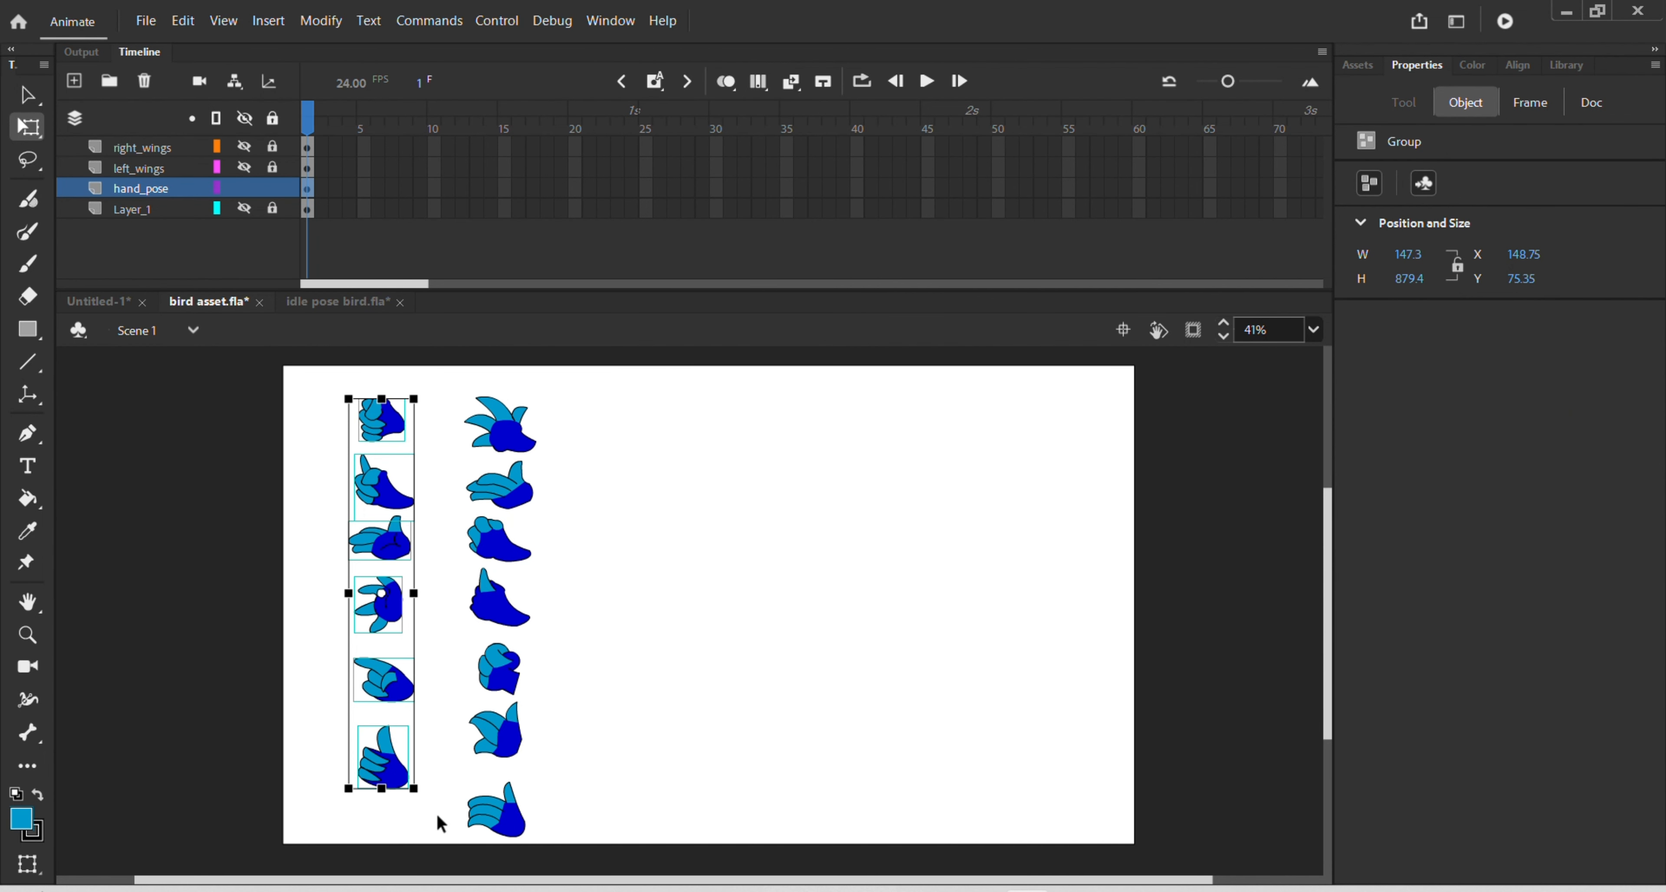
- Return to the Untitled-1 document, go to frame 1, and open the r wing 2 symbol nested inside the bird's wing 2
click(88, 309)
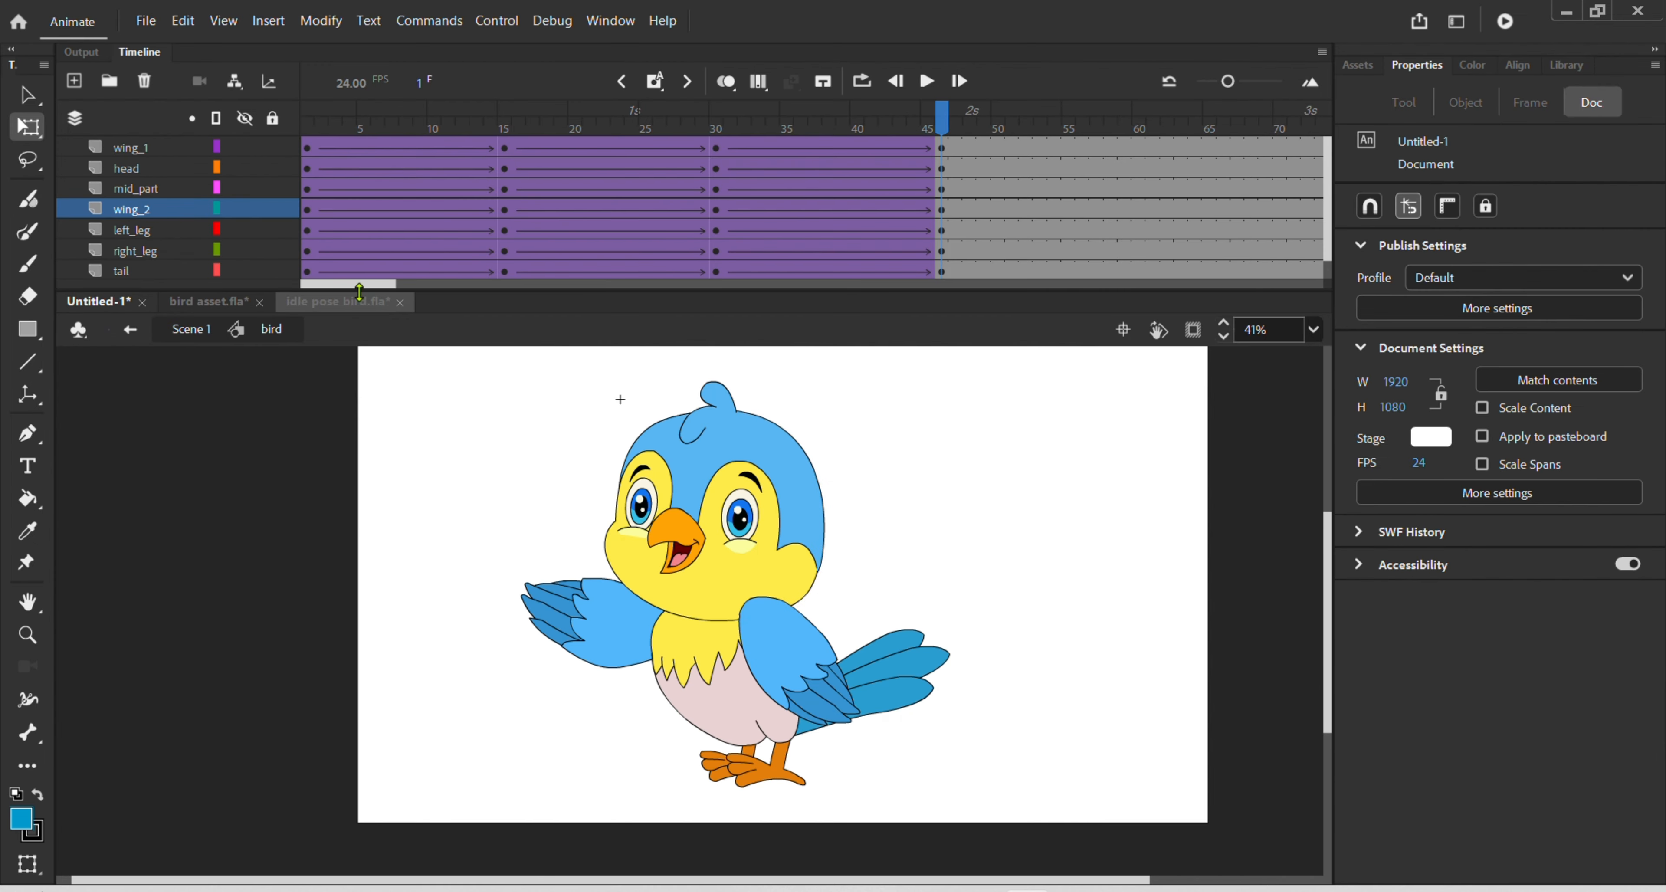
click(307, 119)
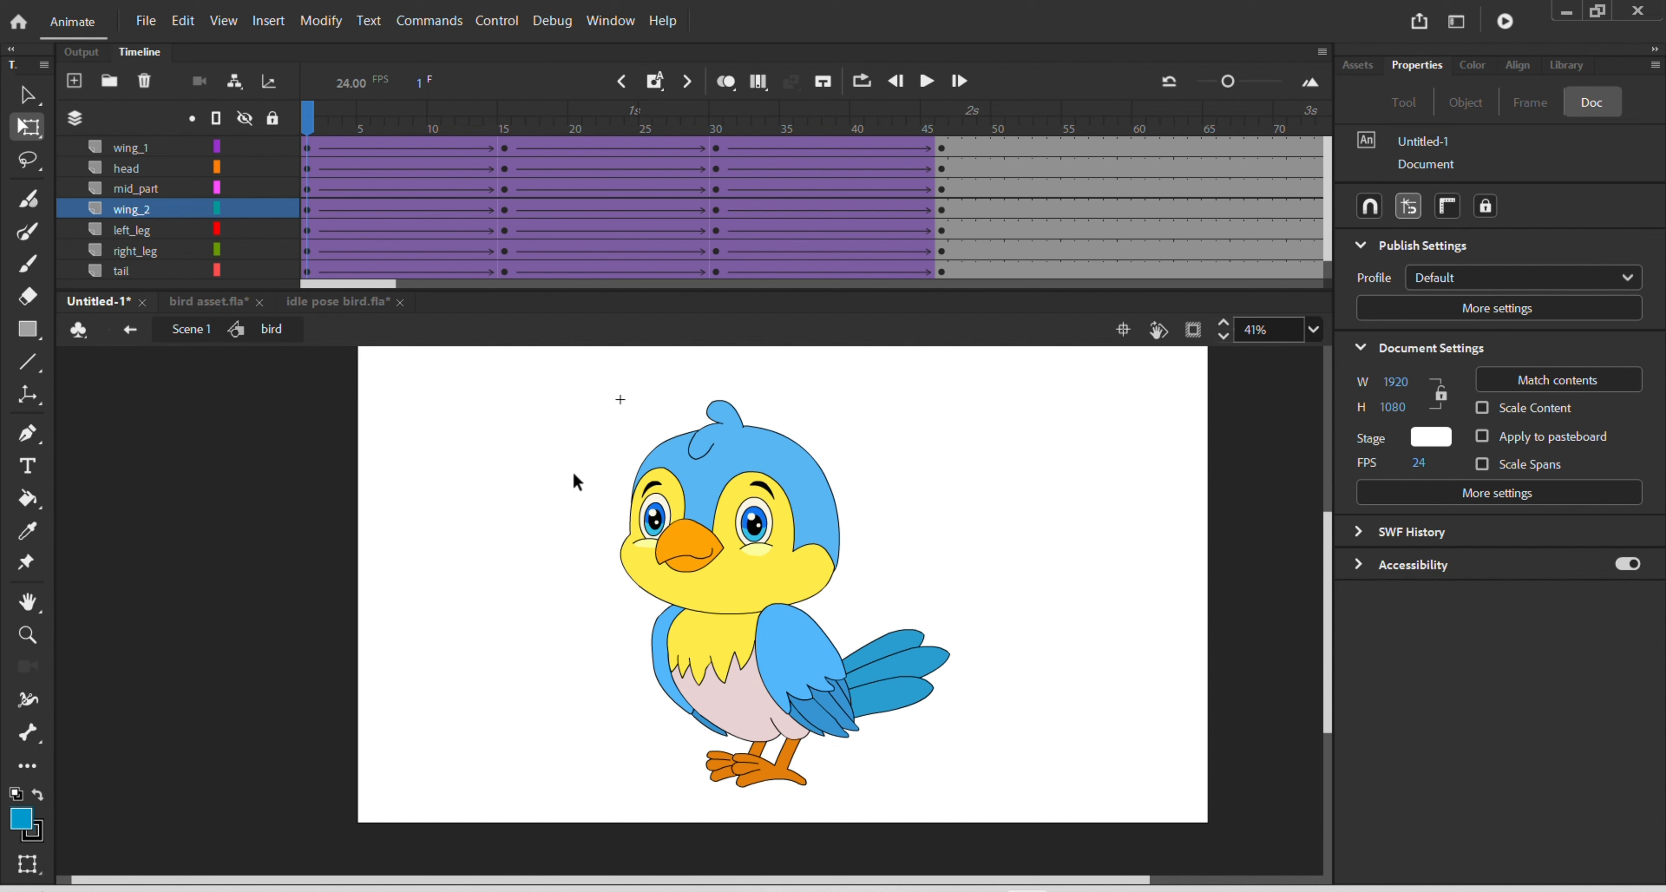
double_click(669, 695)
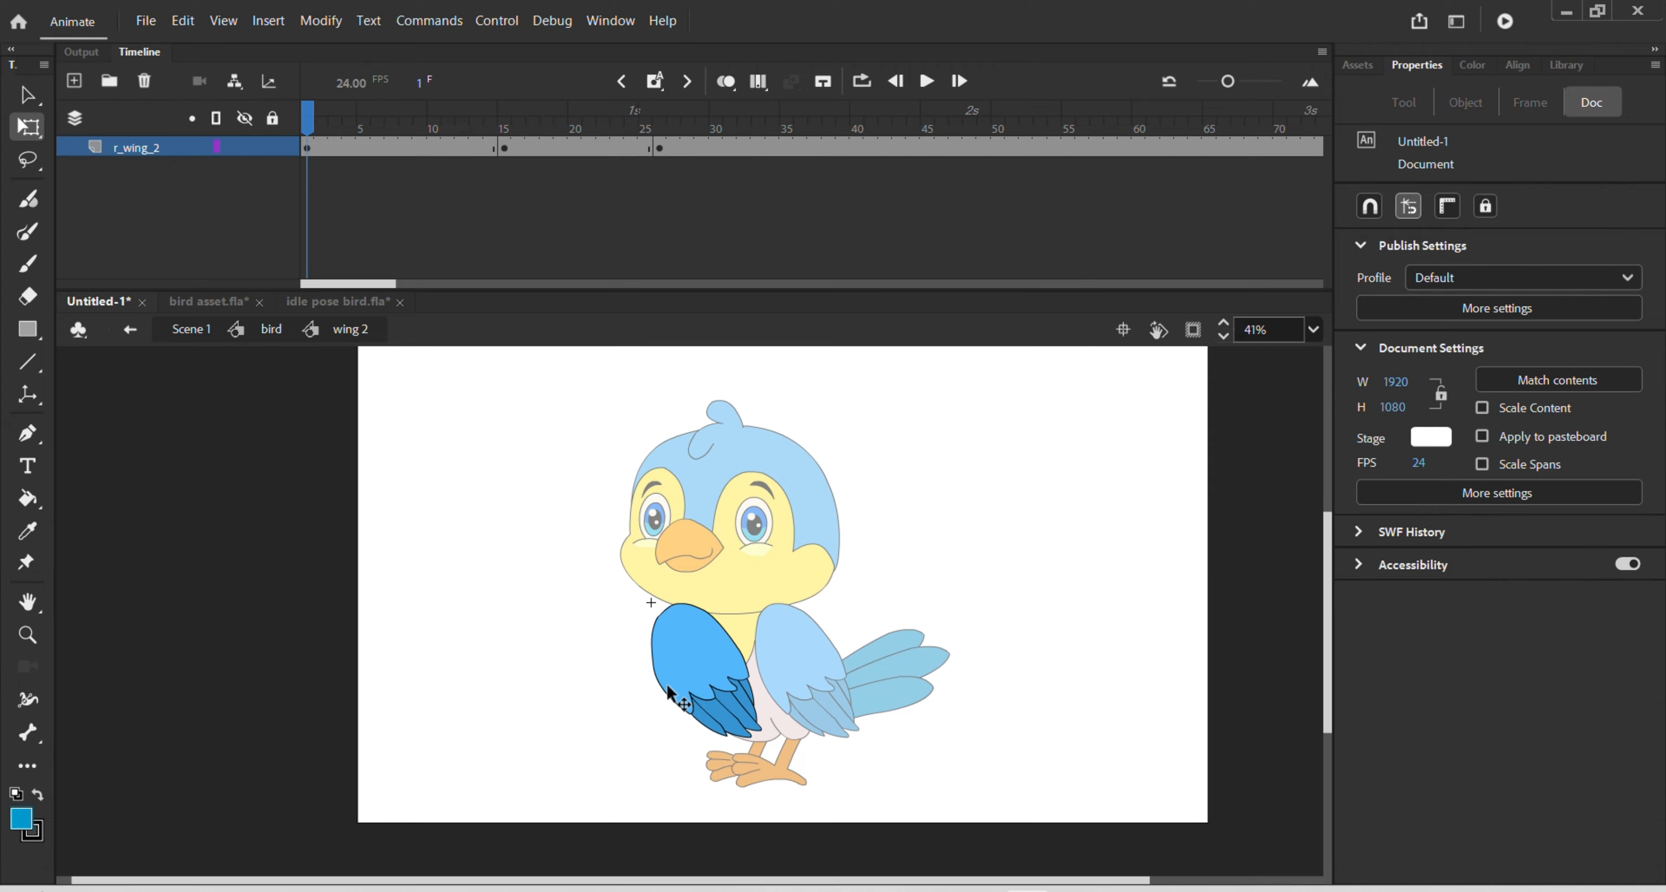
double_click(695, 662)
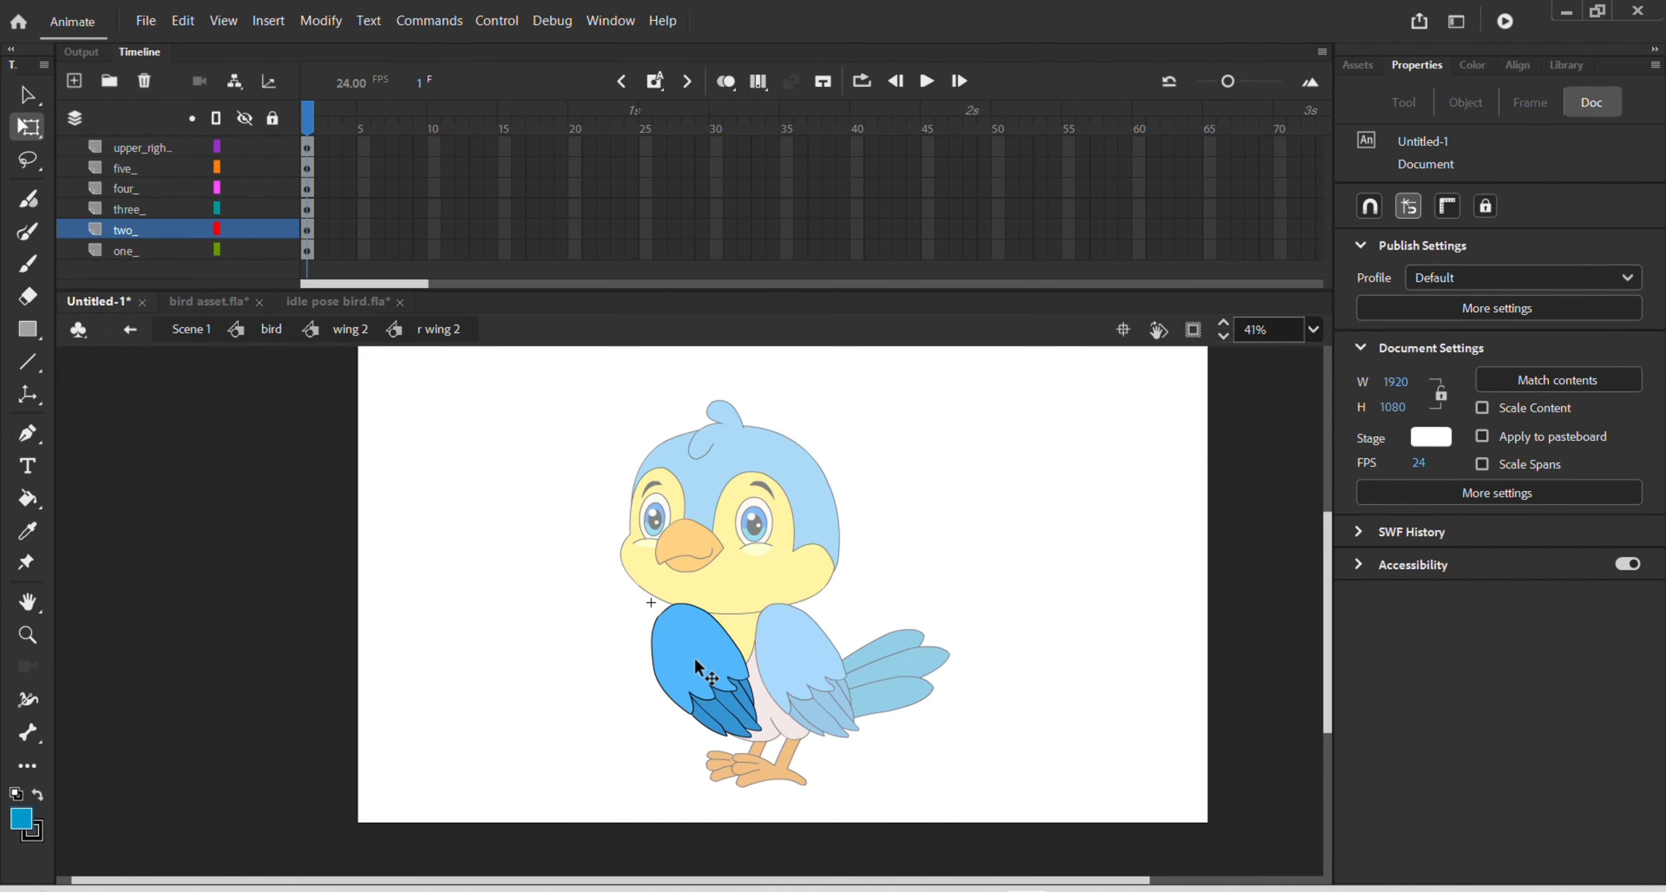
click(722, 691)
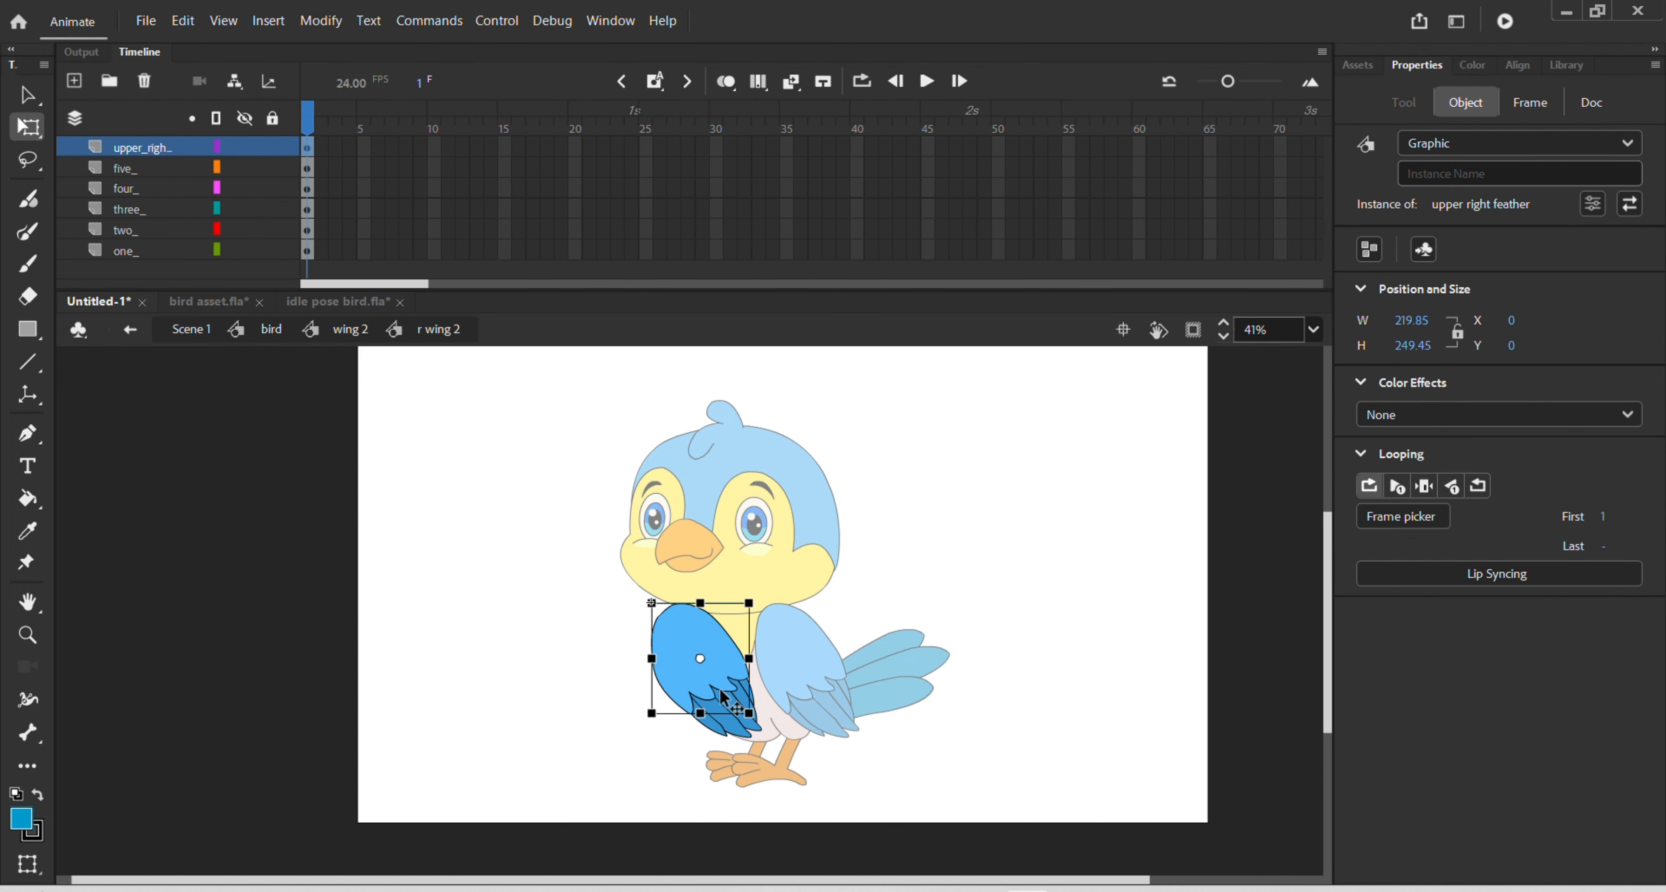
double_click(560, 603)
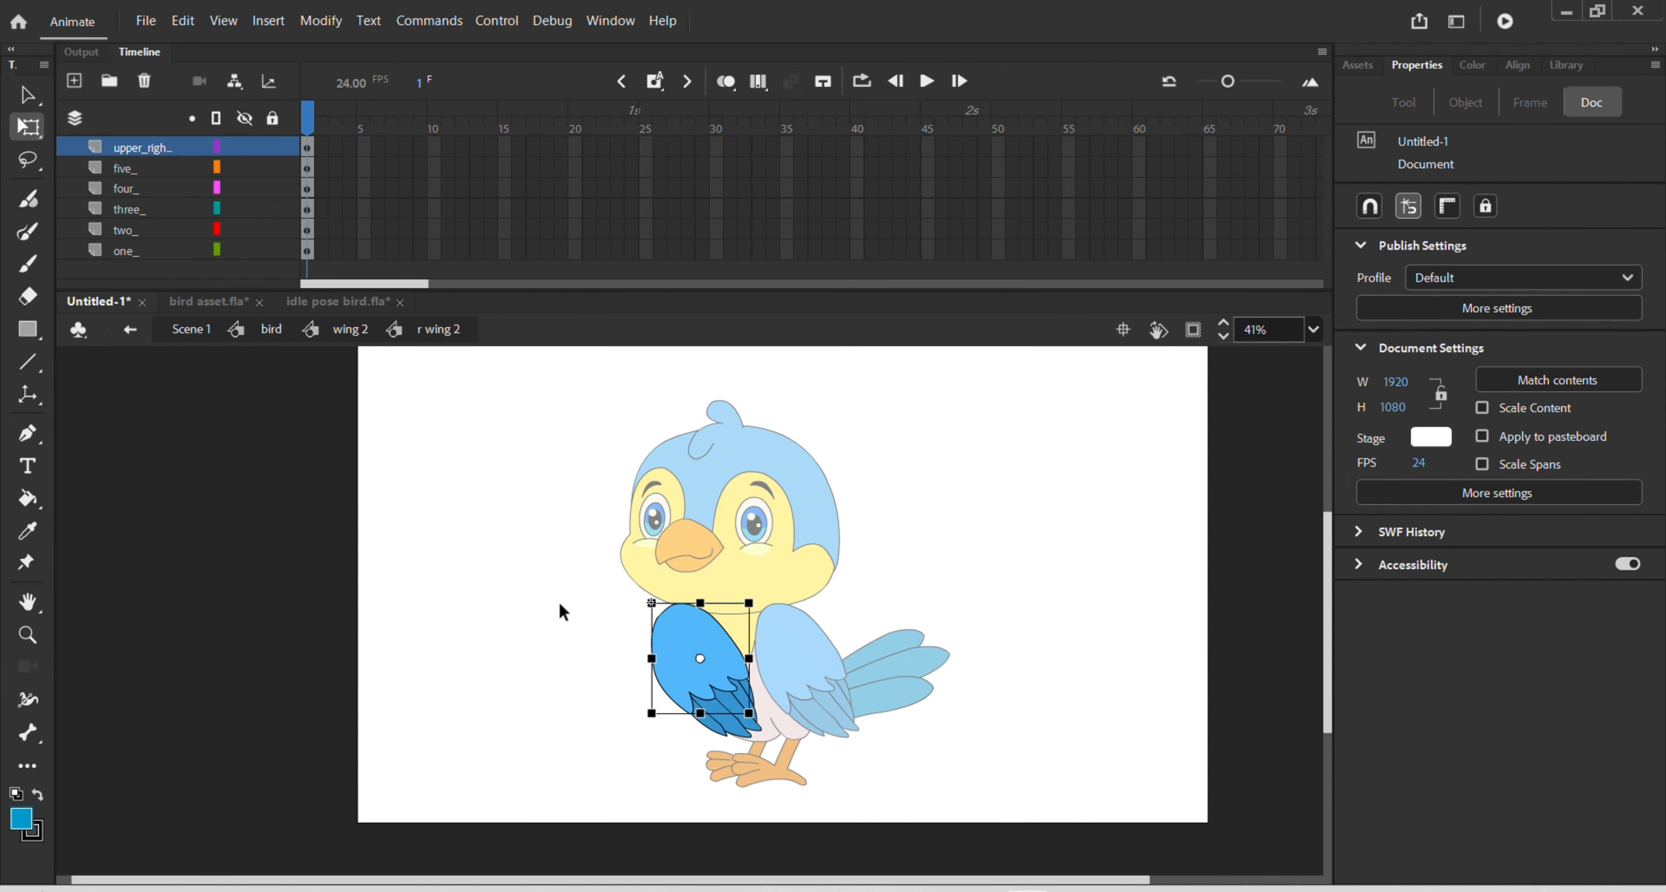
double_click(593, 617)
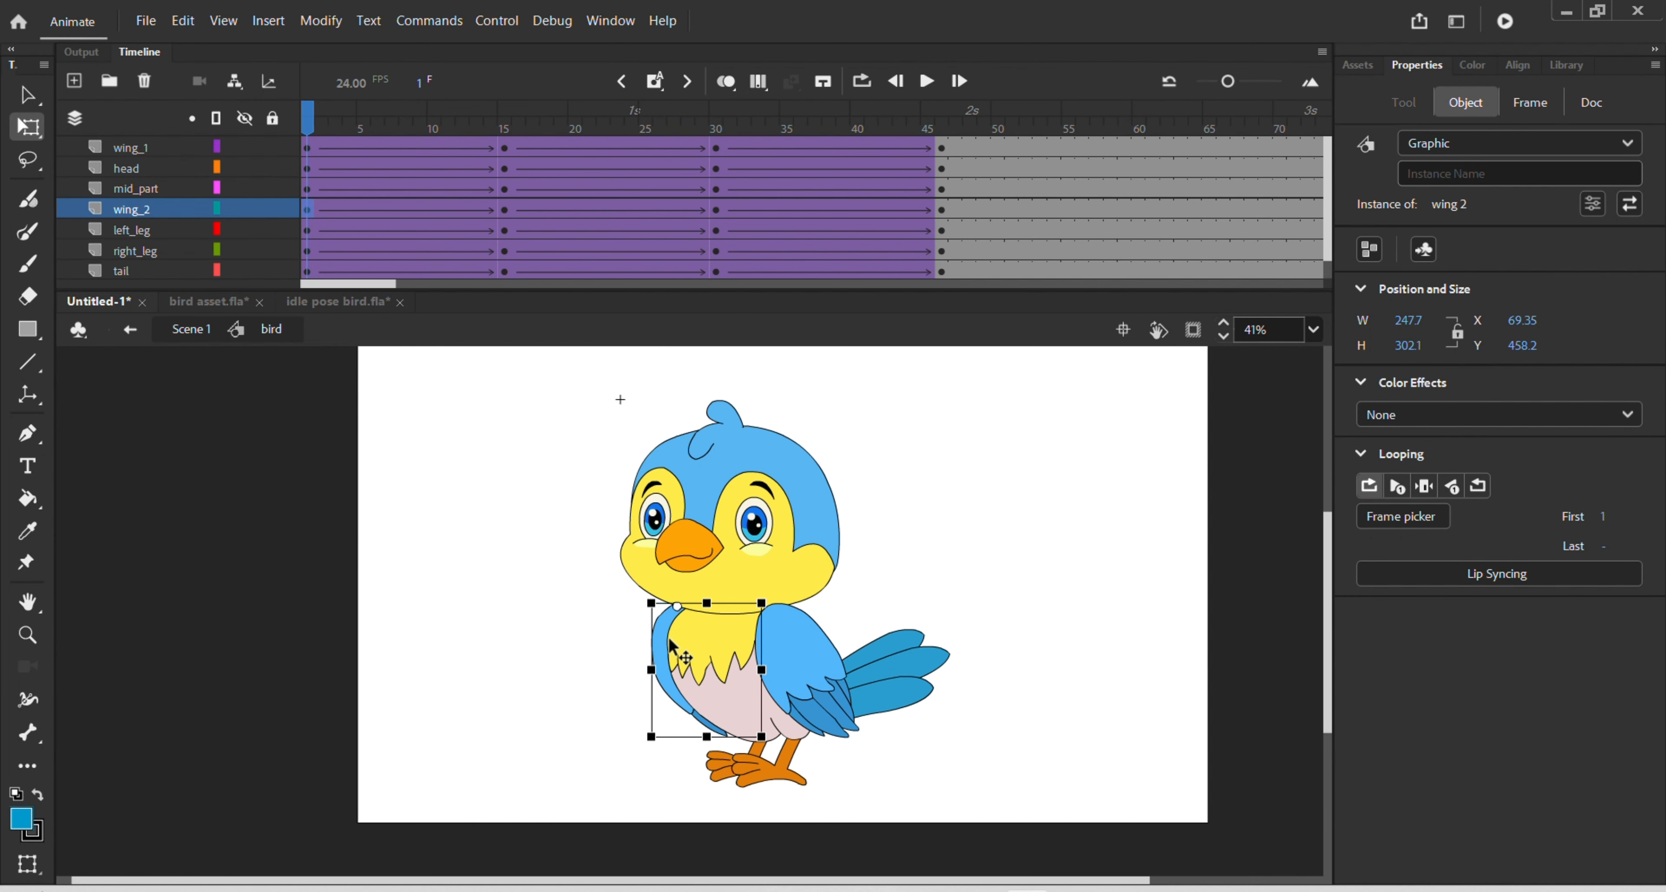
double_click(666, 635)
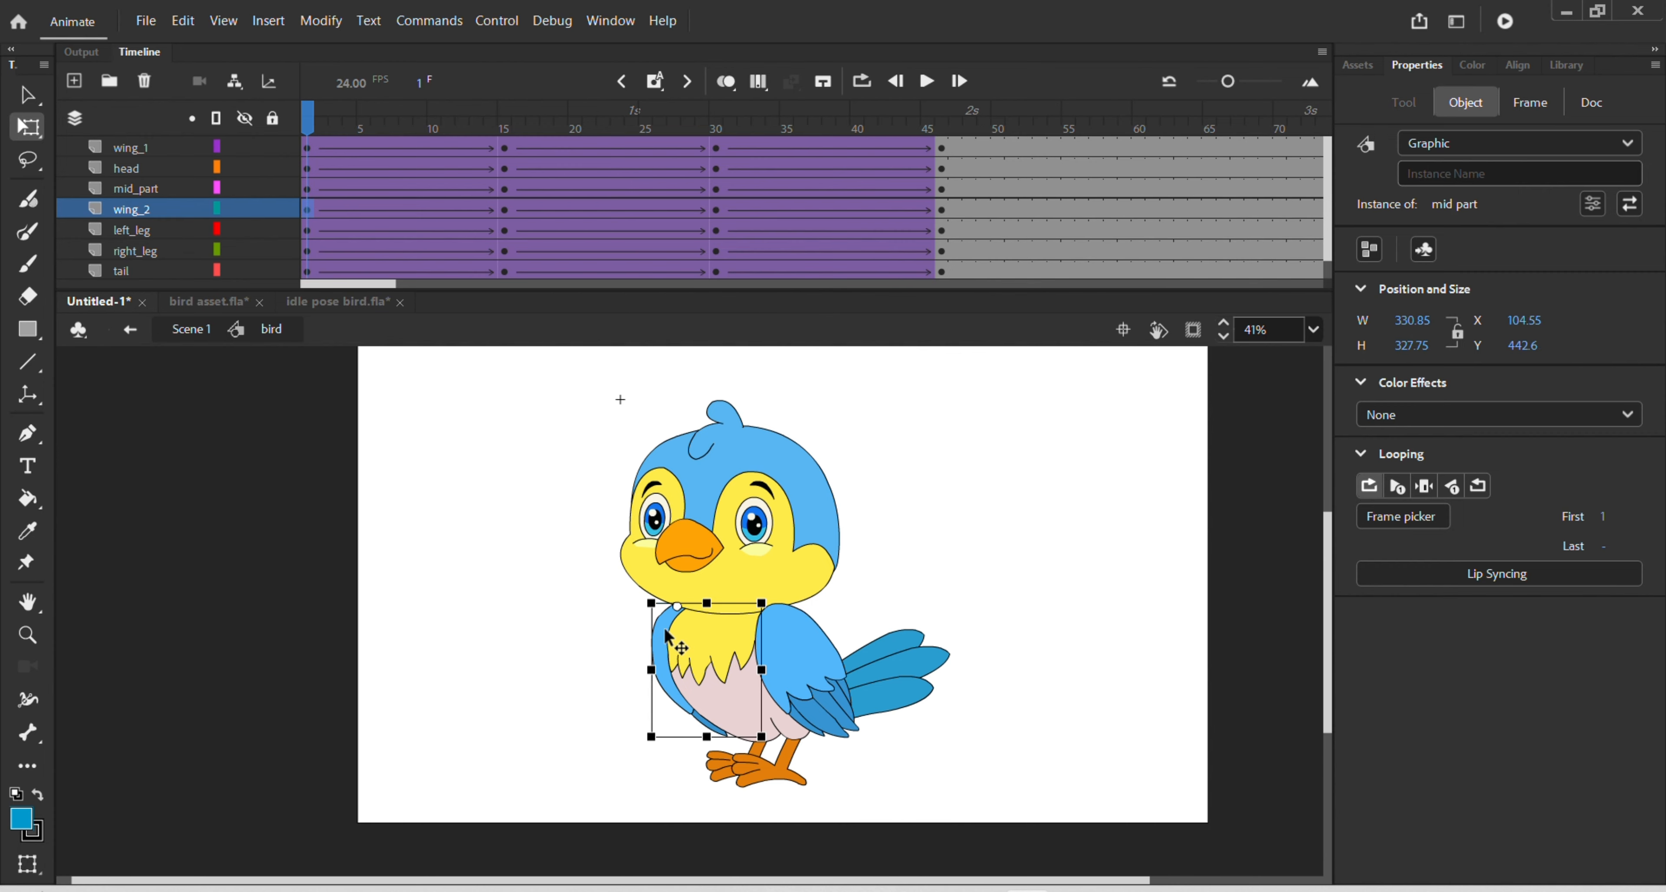
double_click(652, 642)
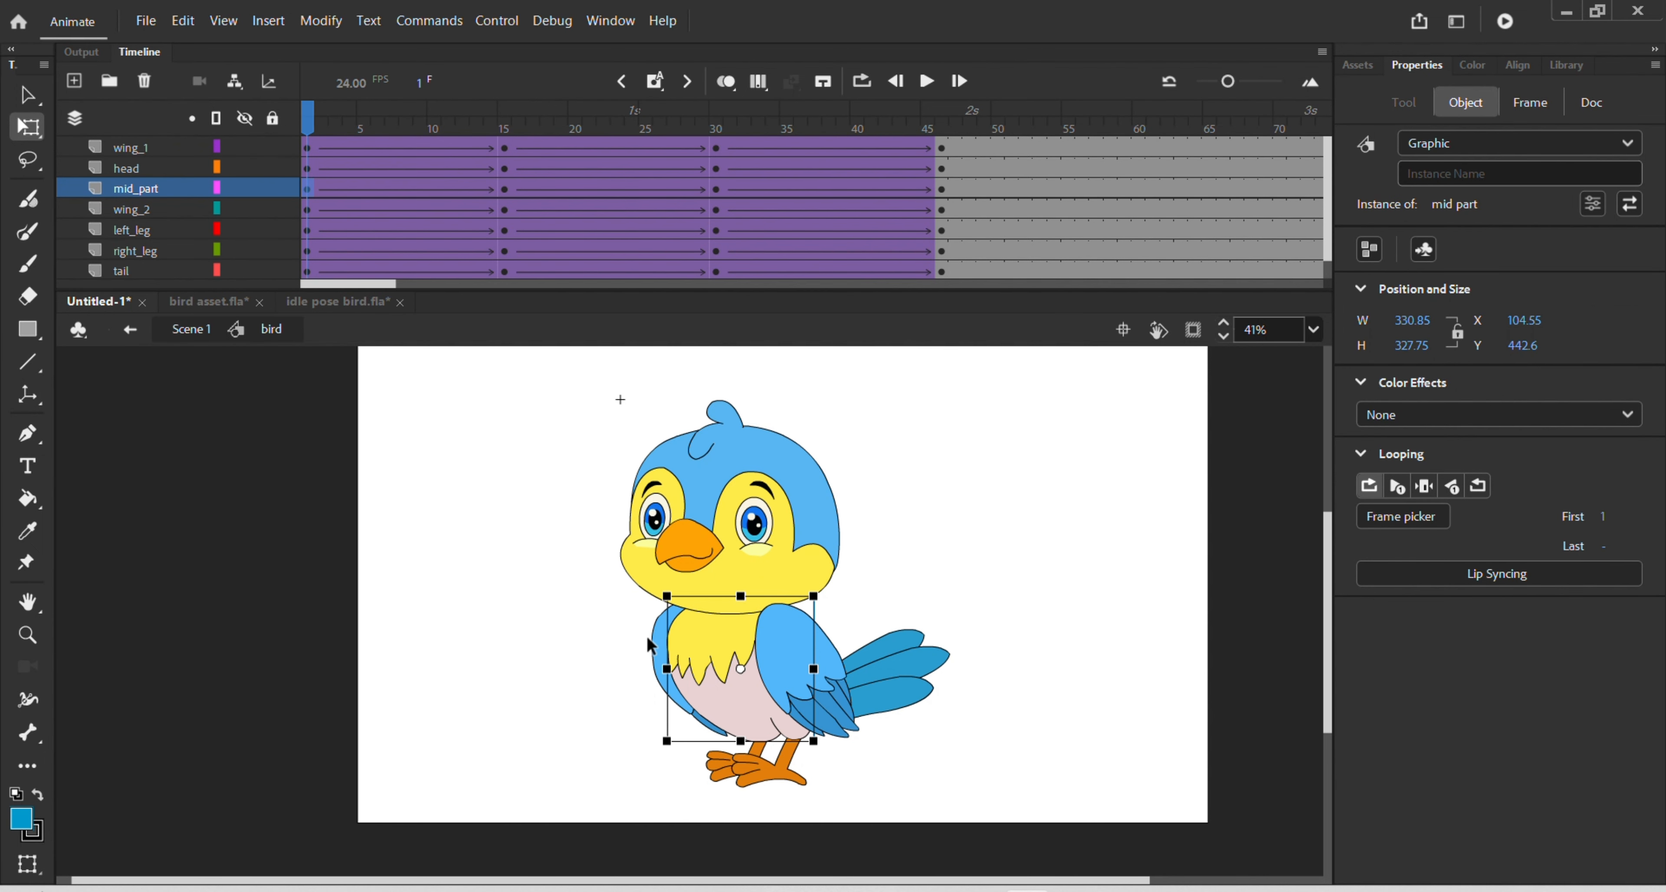
double_click(655, 638)
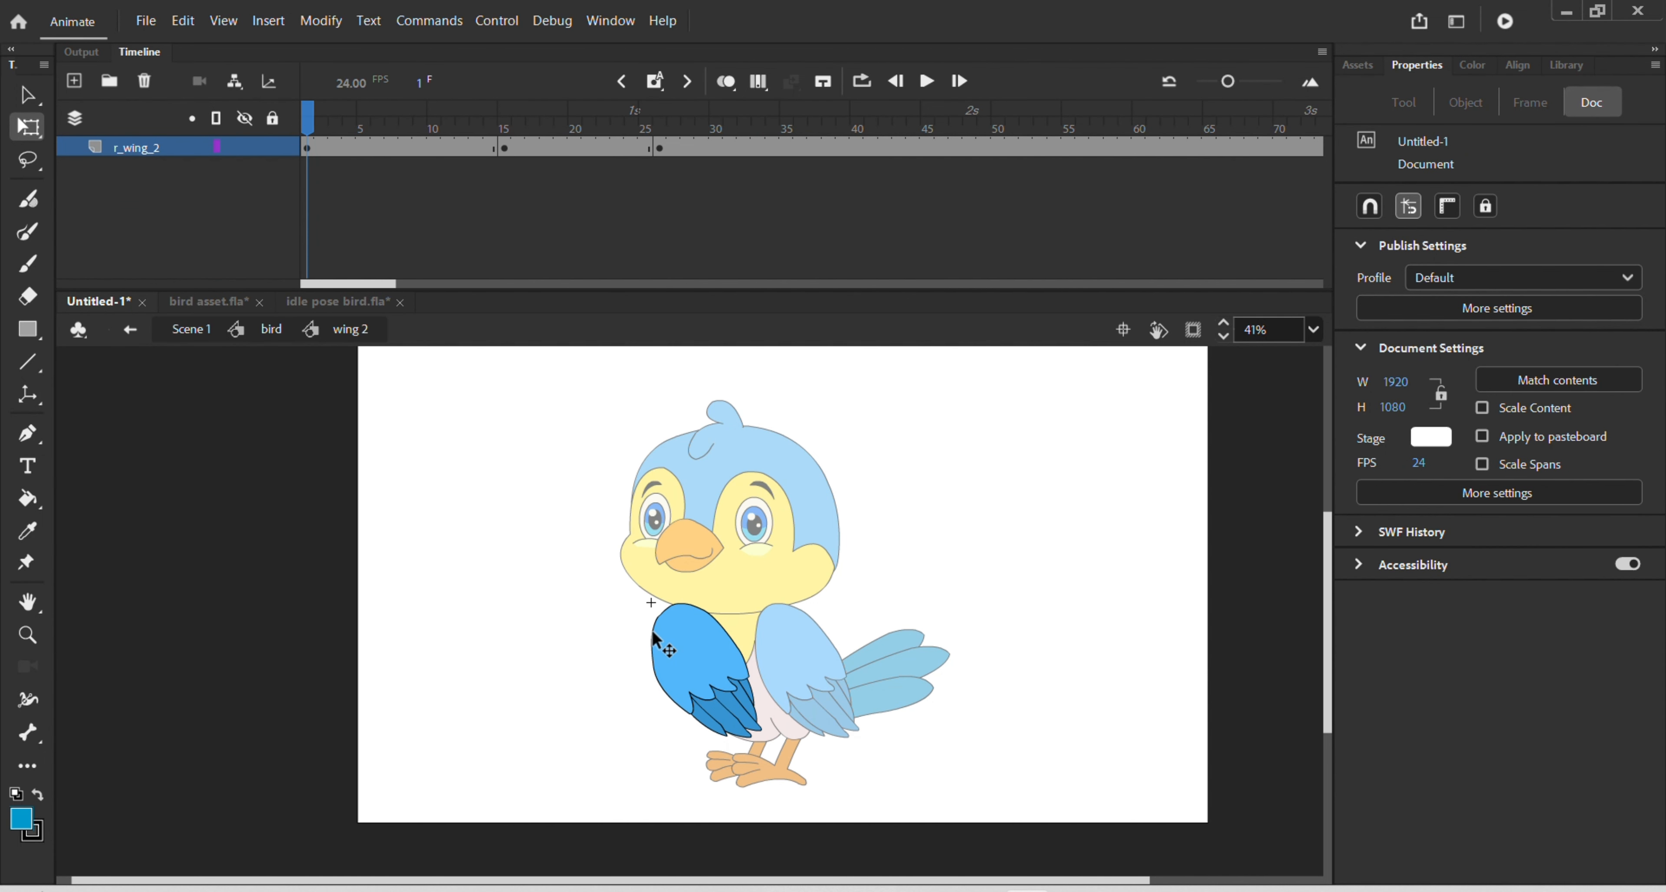
double_click(680, 655)
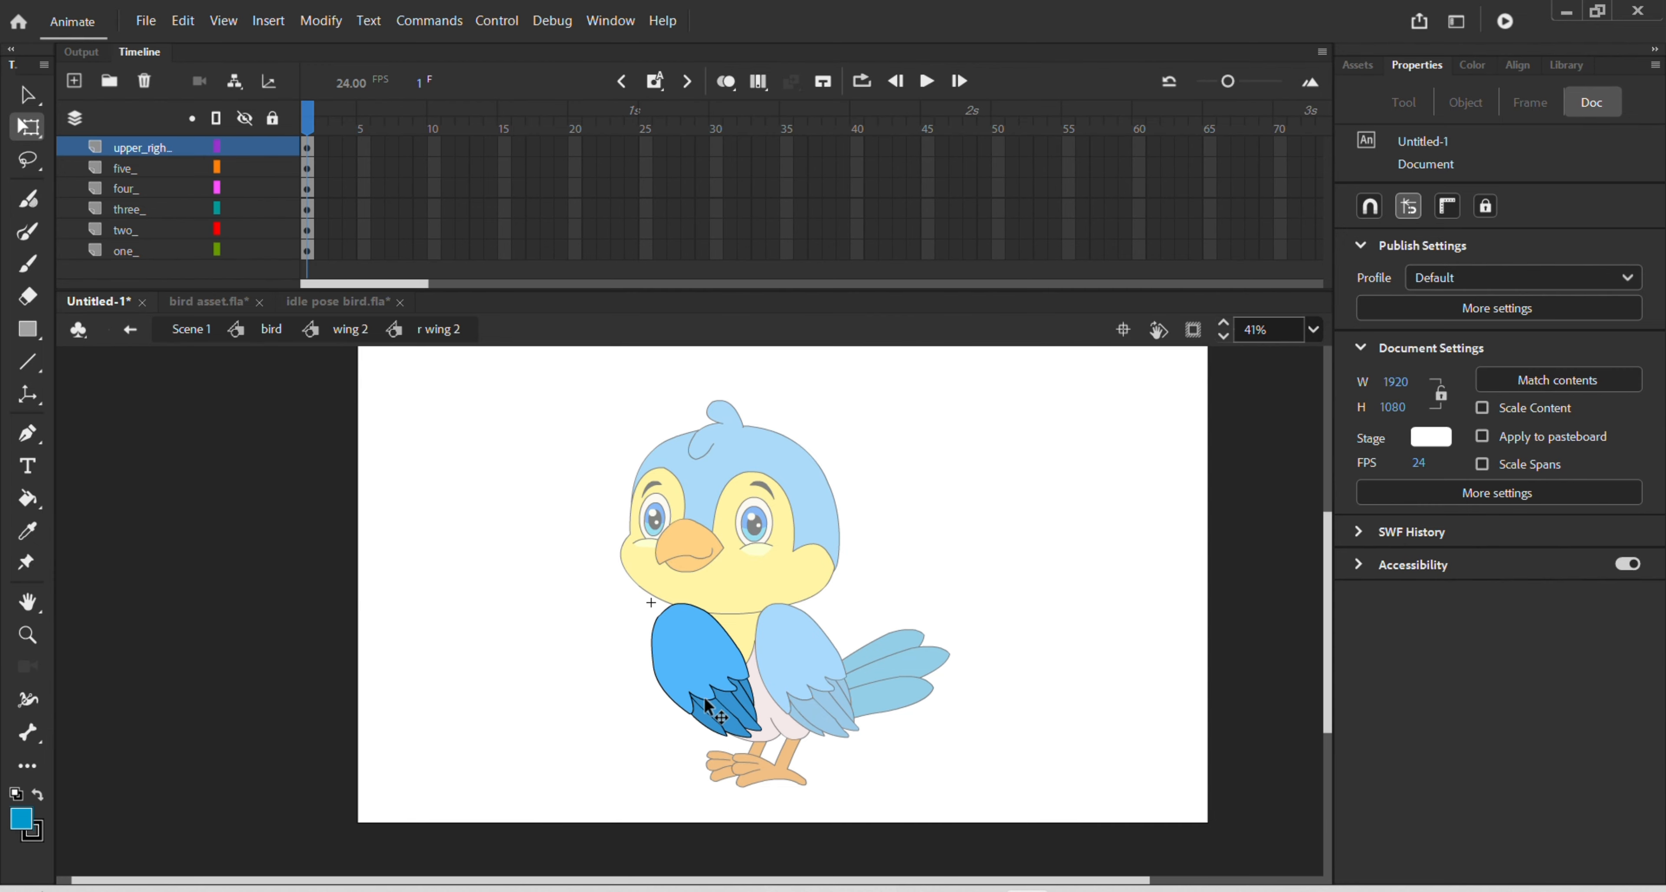
- Try moving the individual lower feathers away from the wing inside r wing 2, and undo the moves
click(715, 709)
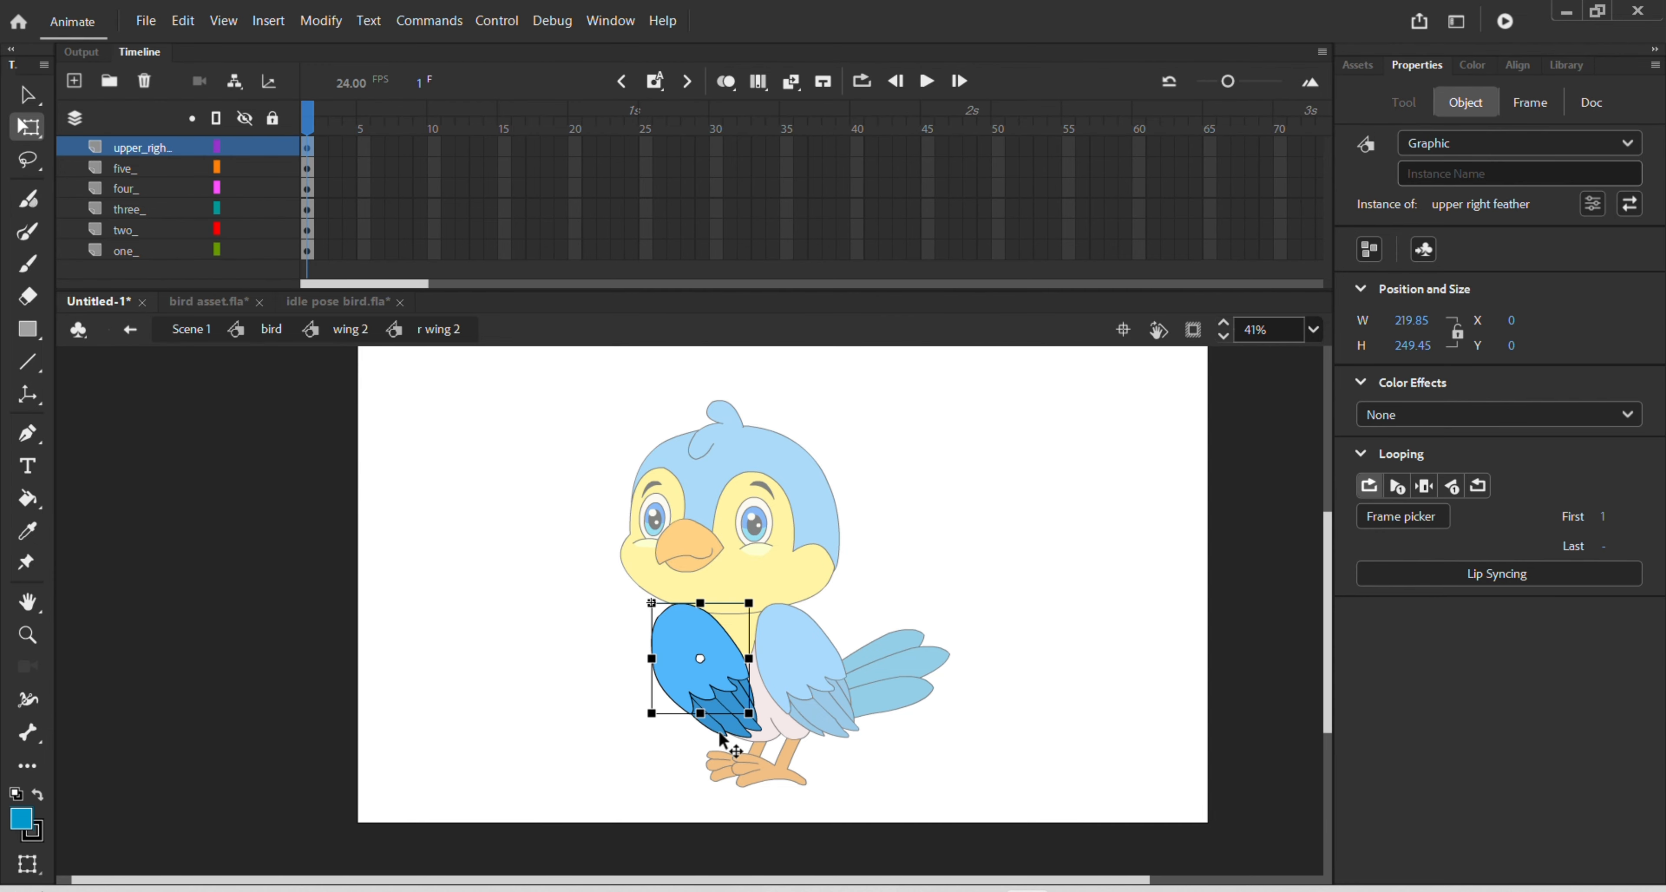
scroll(724, 738, up, 2)
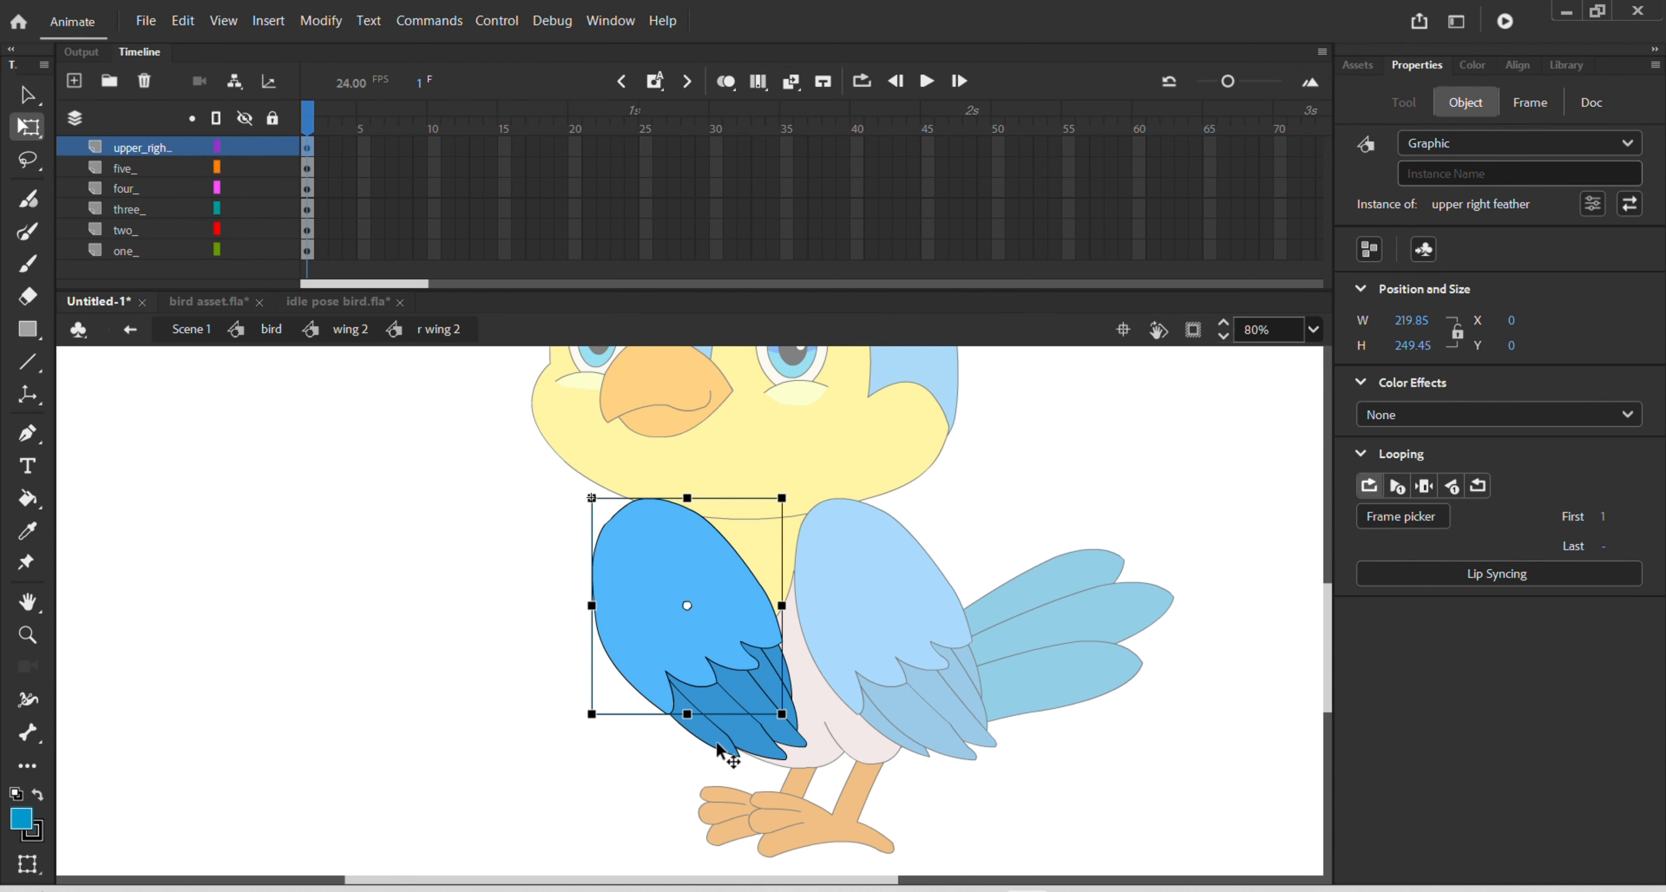
click(693, 789)
click(737, 743)
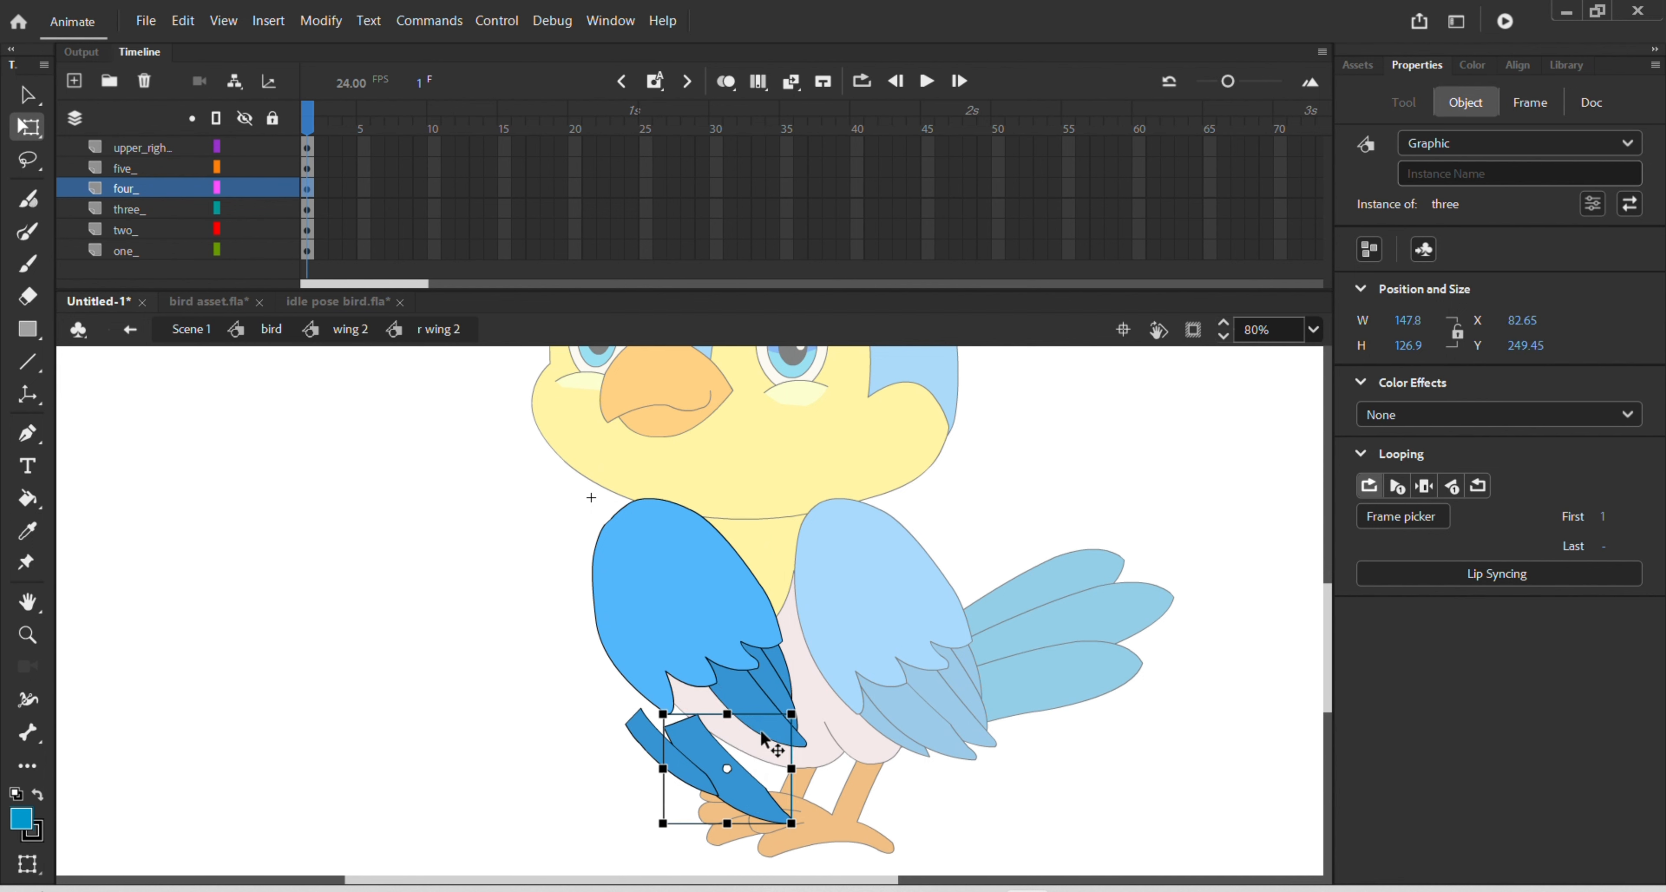
click(761, 716)
click(763, 695)
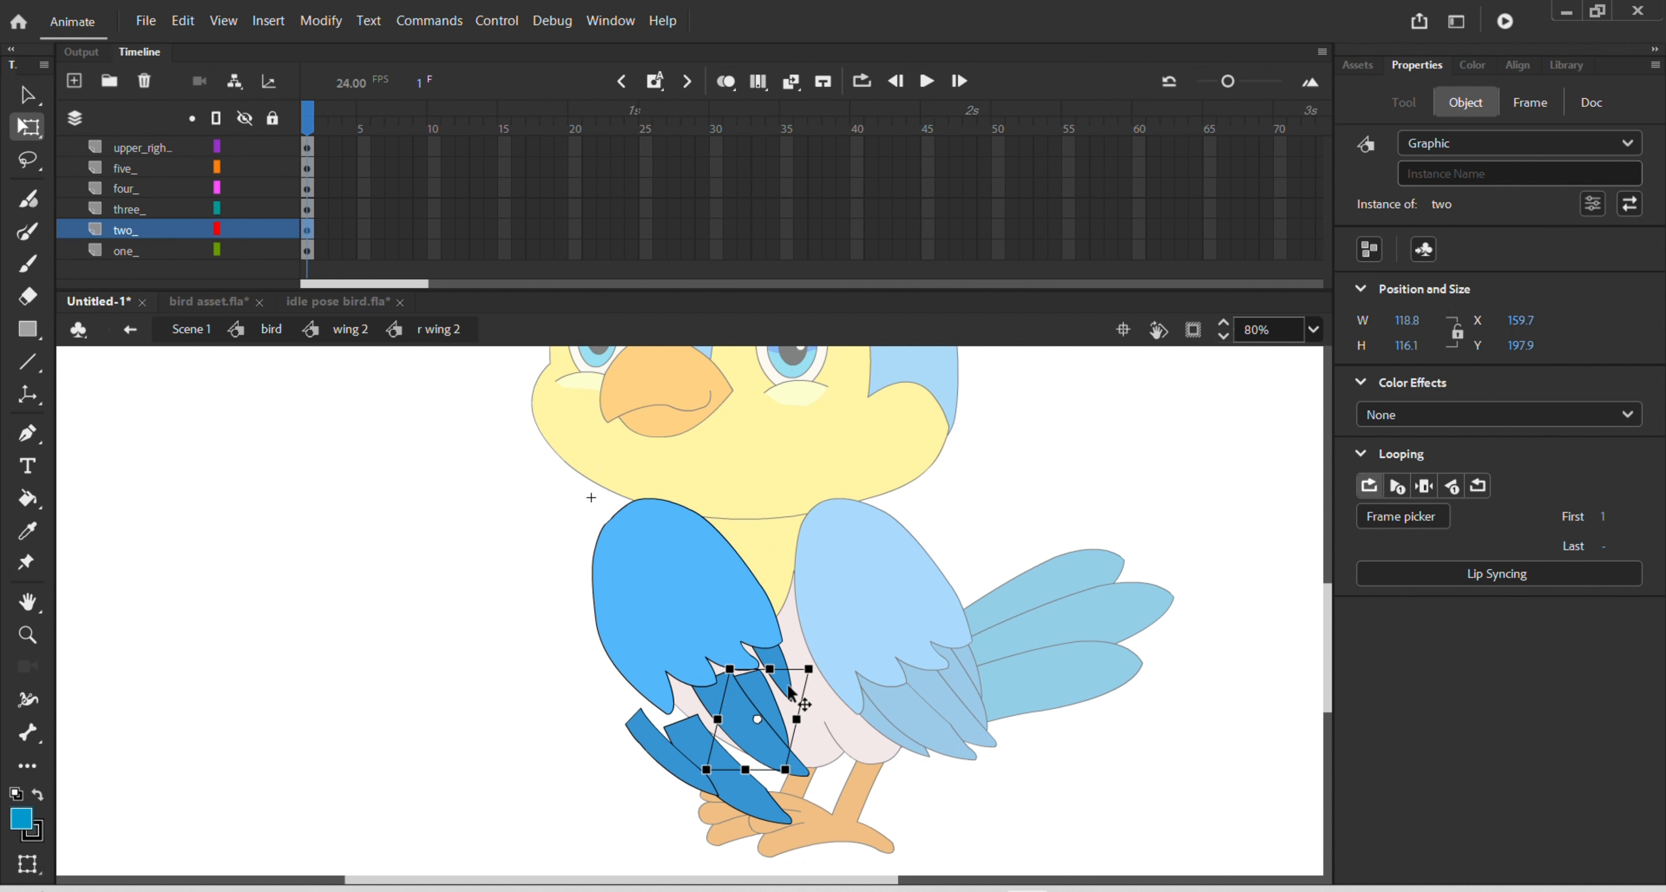
click(731, 722)
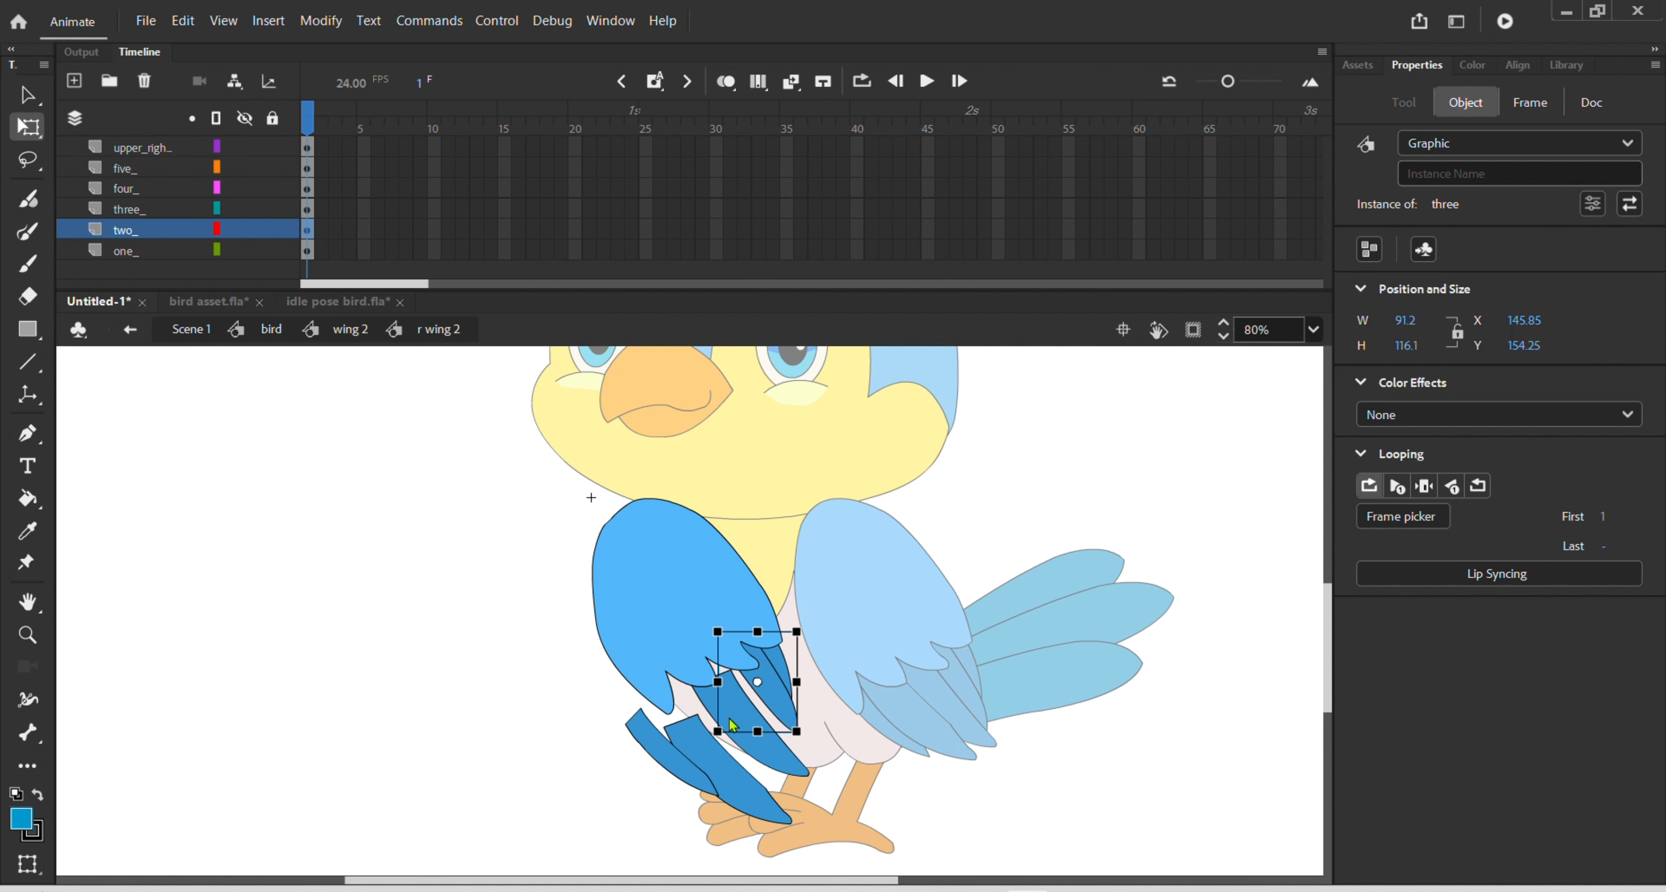
key(ctrl+z)
key(ctrl+z)
key(ctrl+z)
key(ctrl+z)
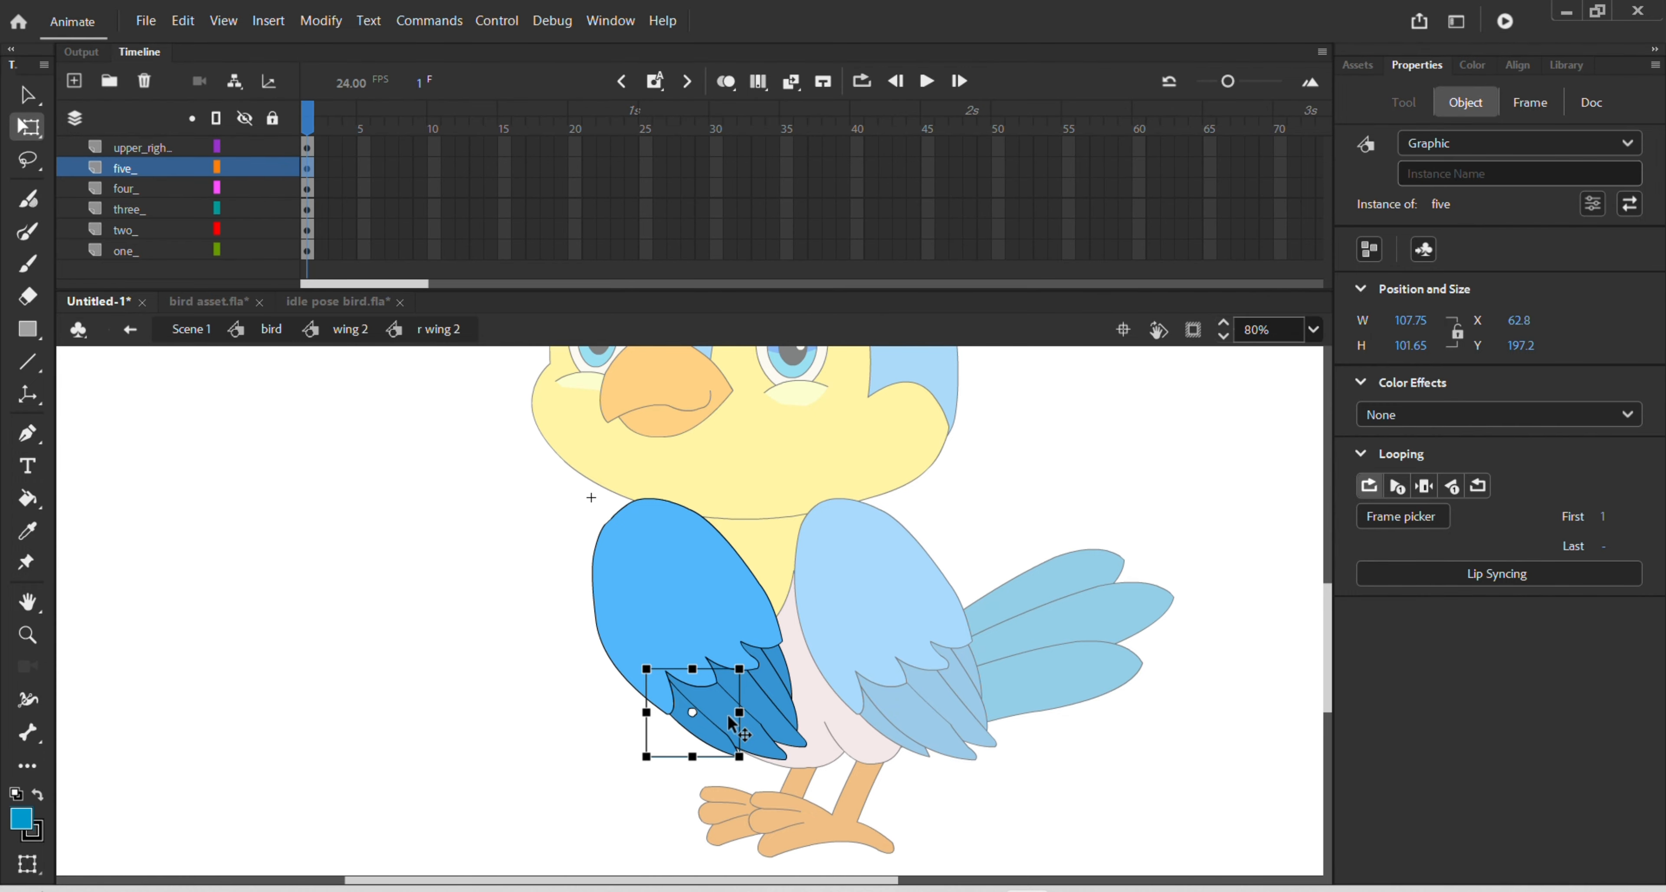
- Convert all the dark lower feathers, without the upper feather, into one graphic symbol named "lower wing"
click(731, 588)
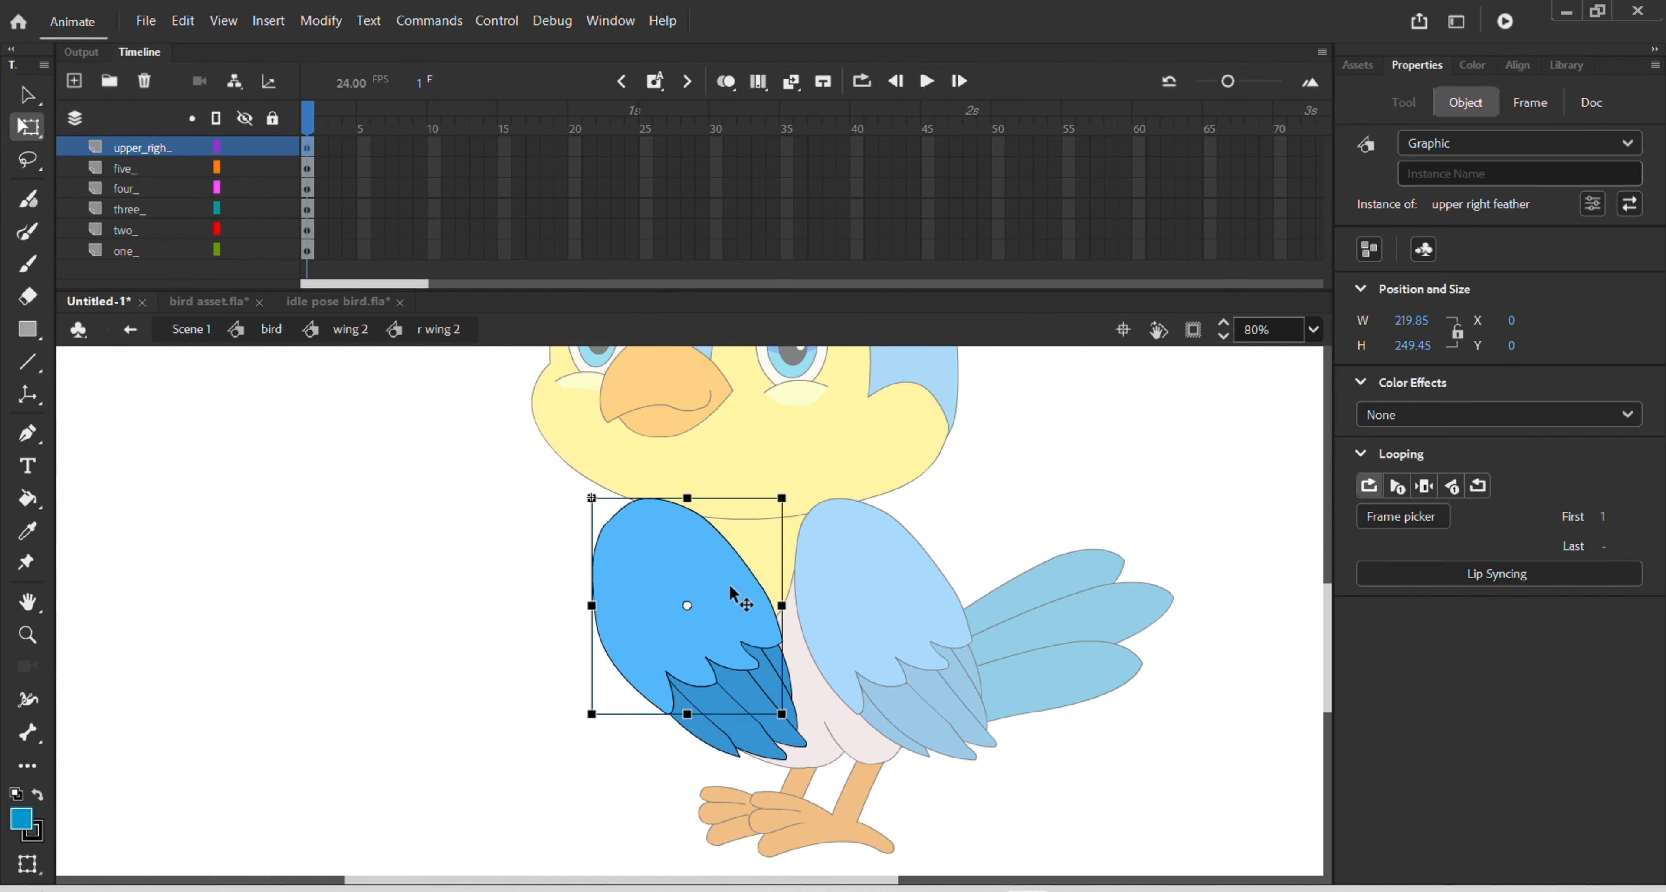
click(840, 677)
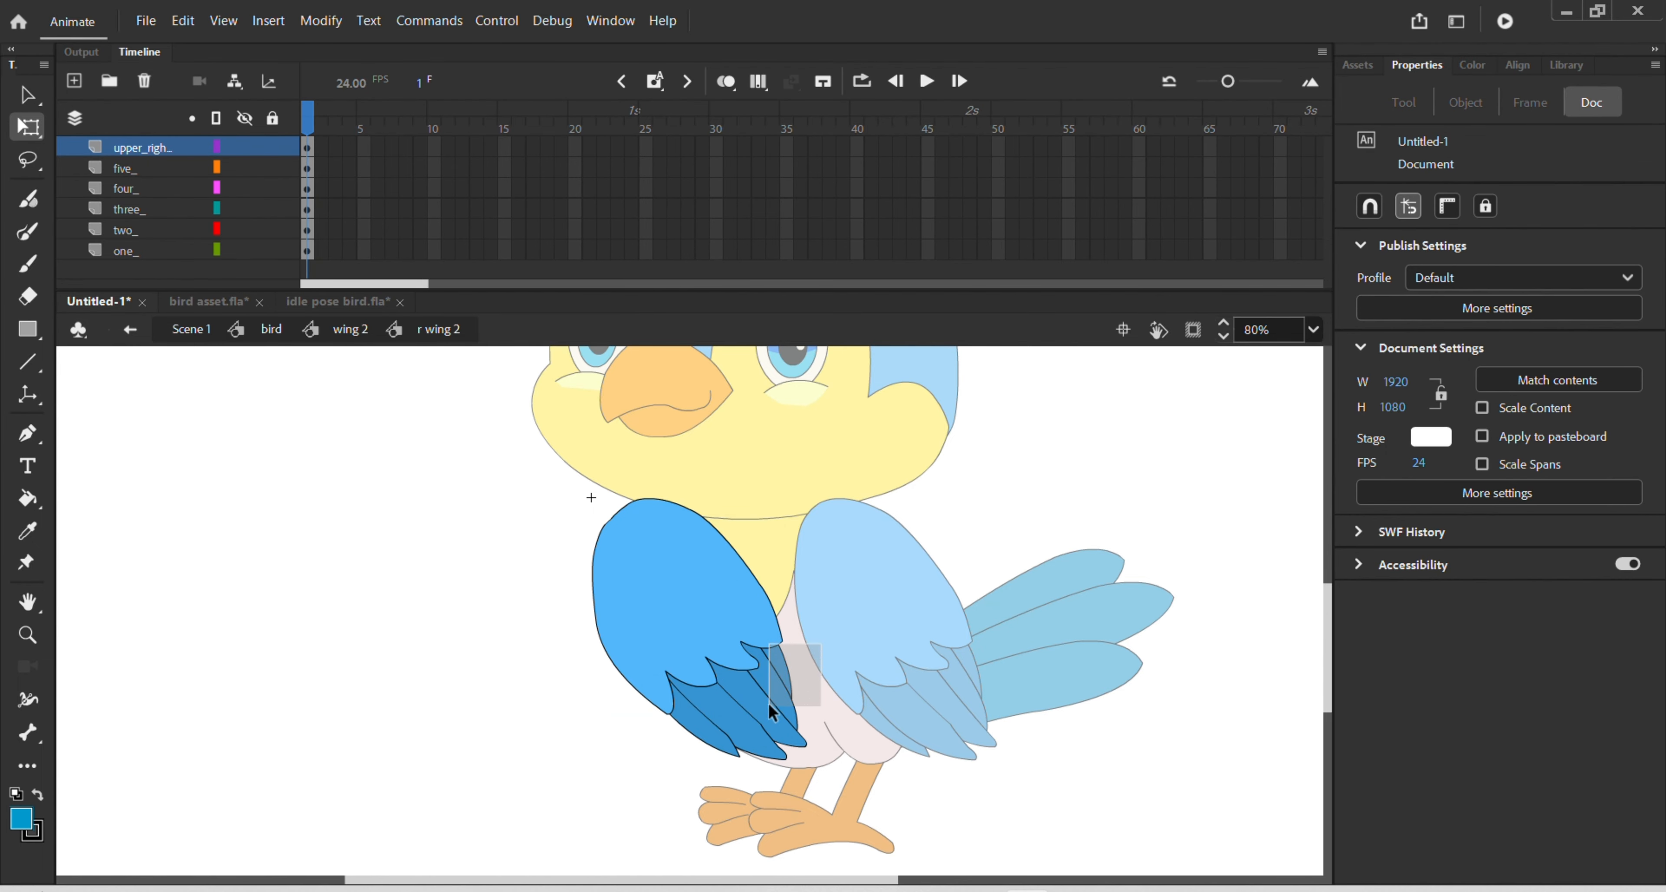
drag(767, 701, 715, 799)
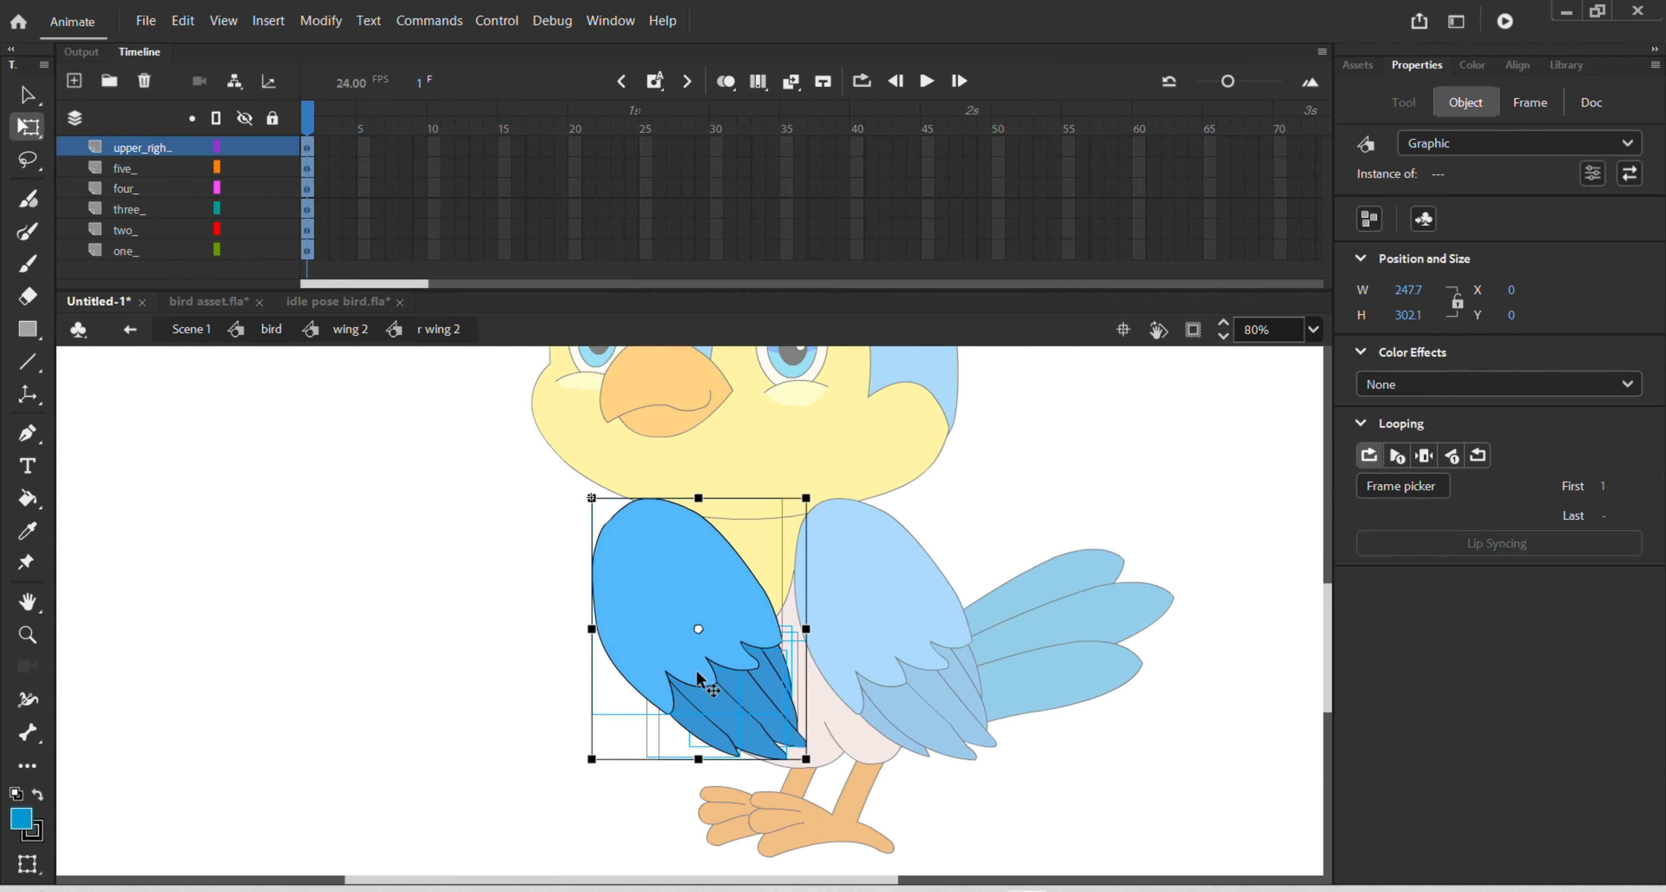
shift+click(713, 543)
drag(754, 719, 401, 669)
key(ctrl+z)
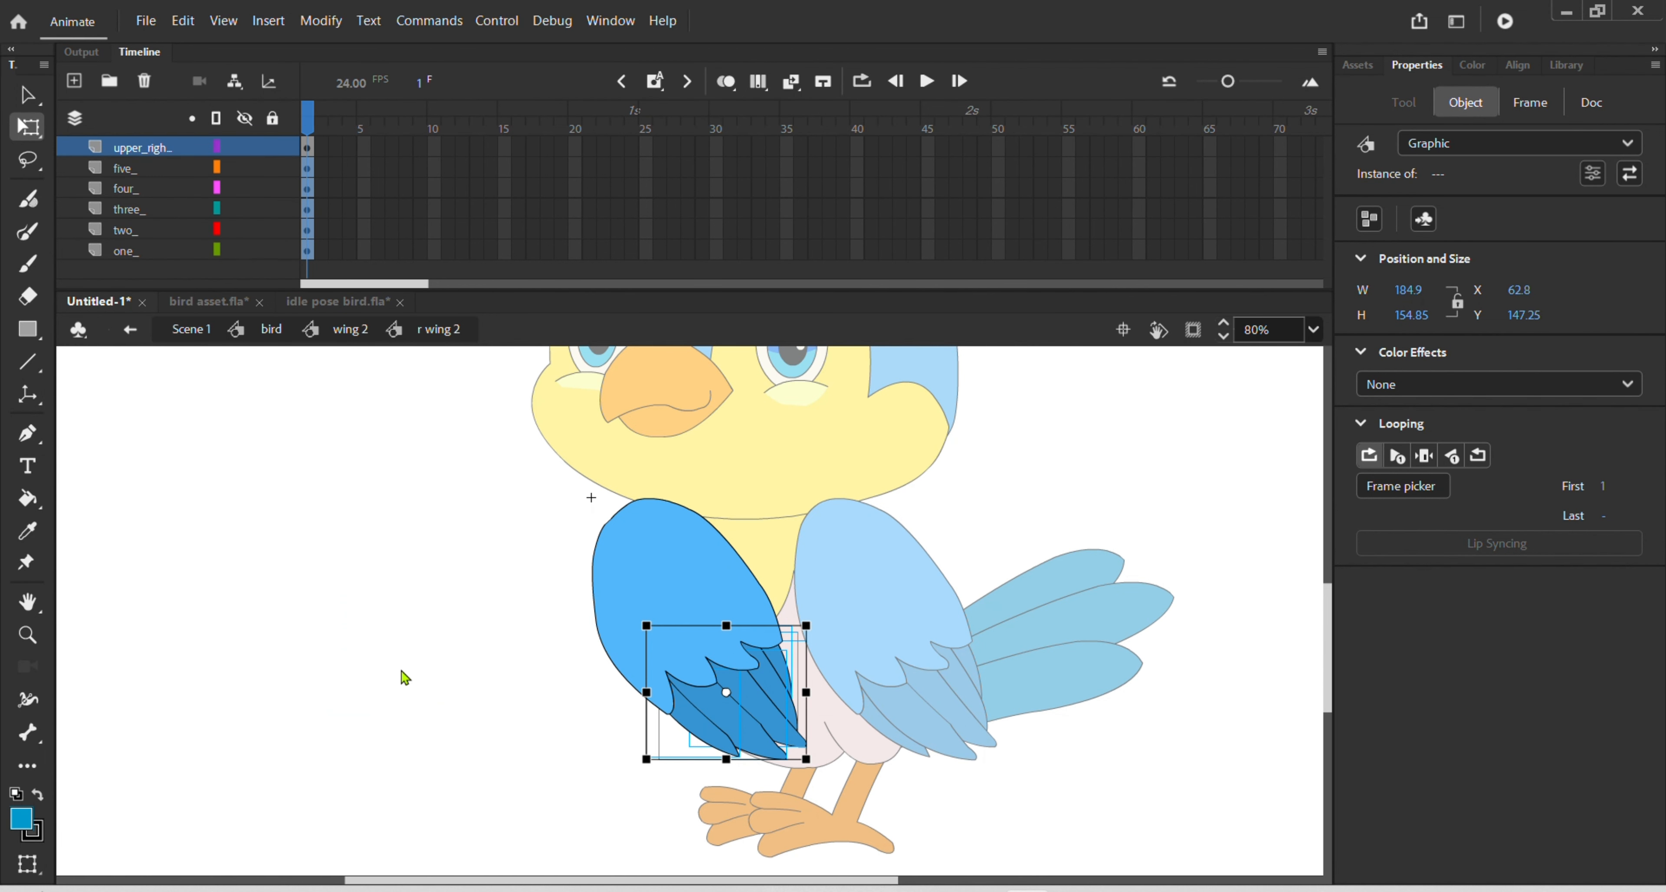
key(F8)
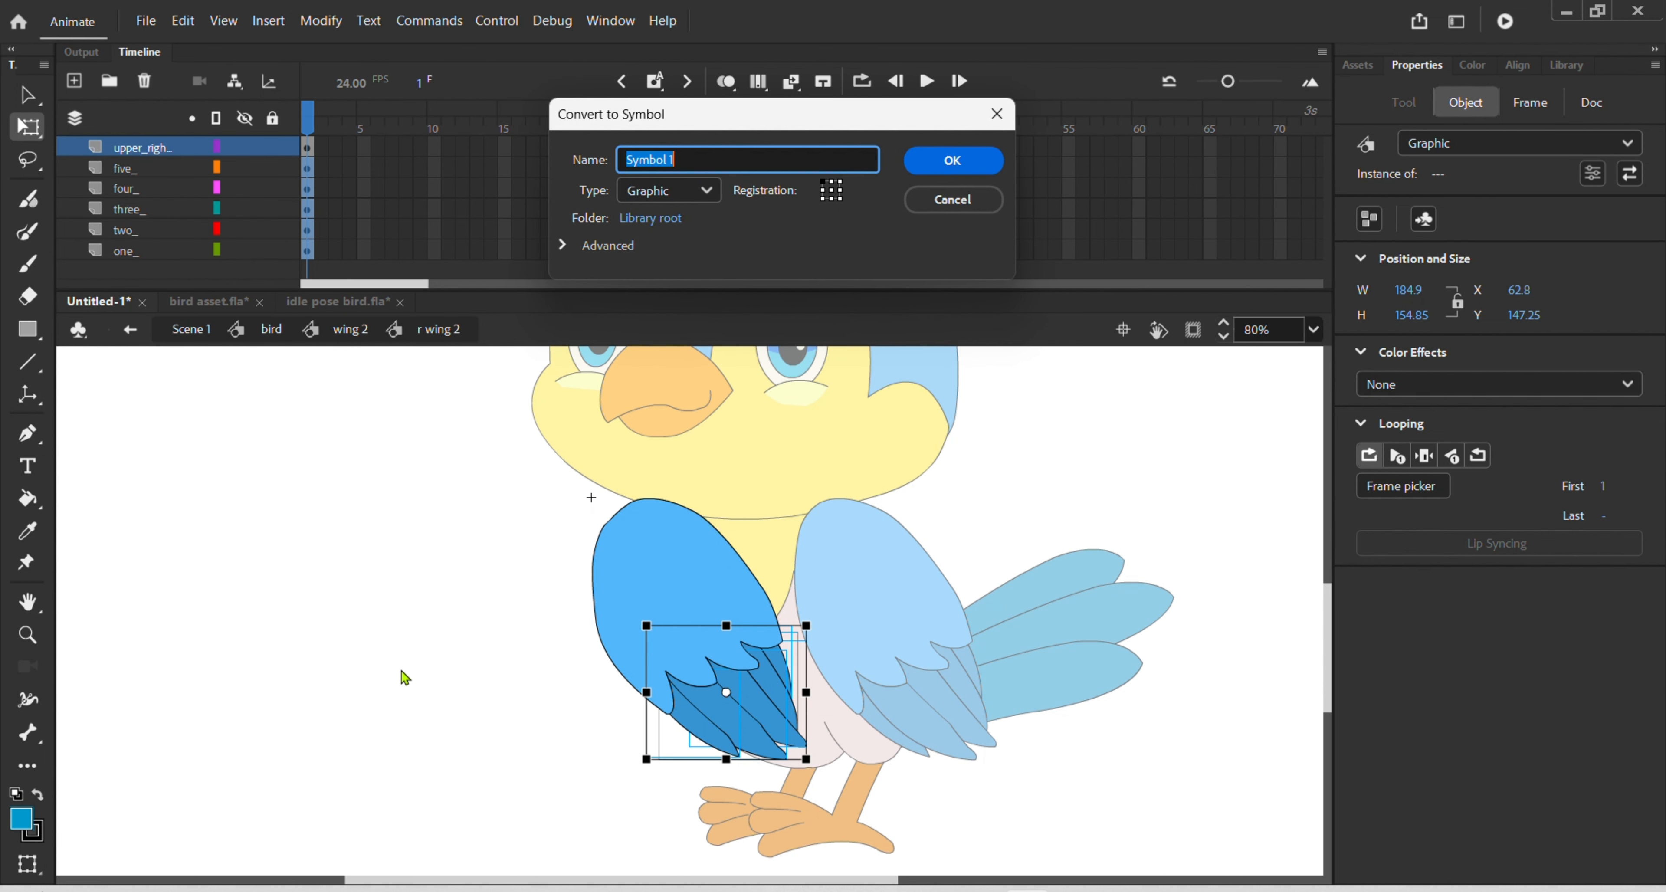
text(lower wing)
key(Return)
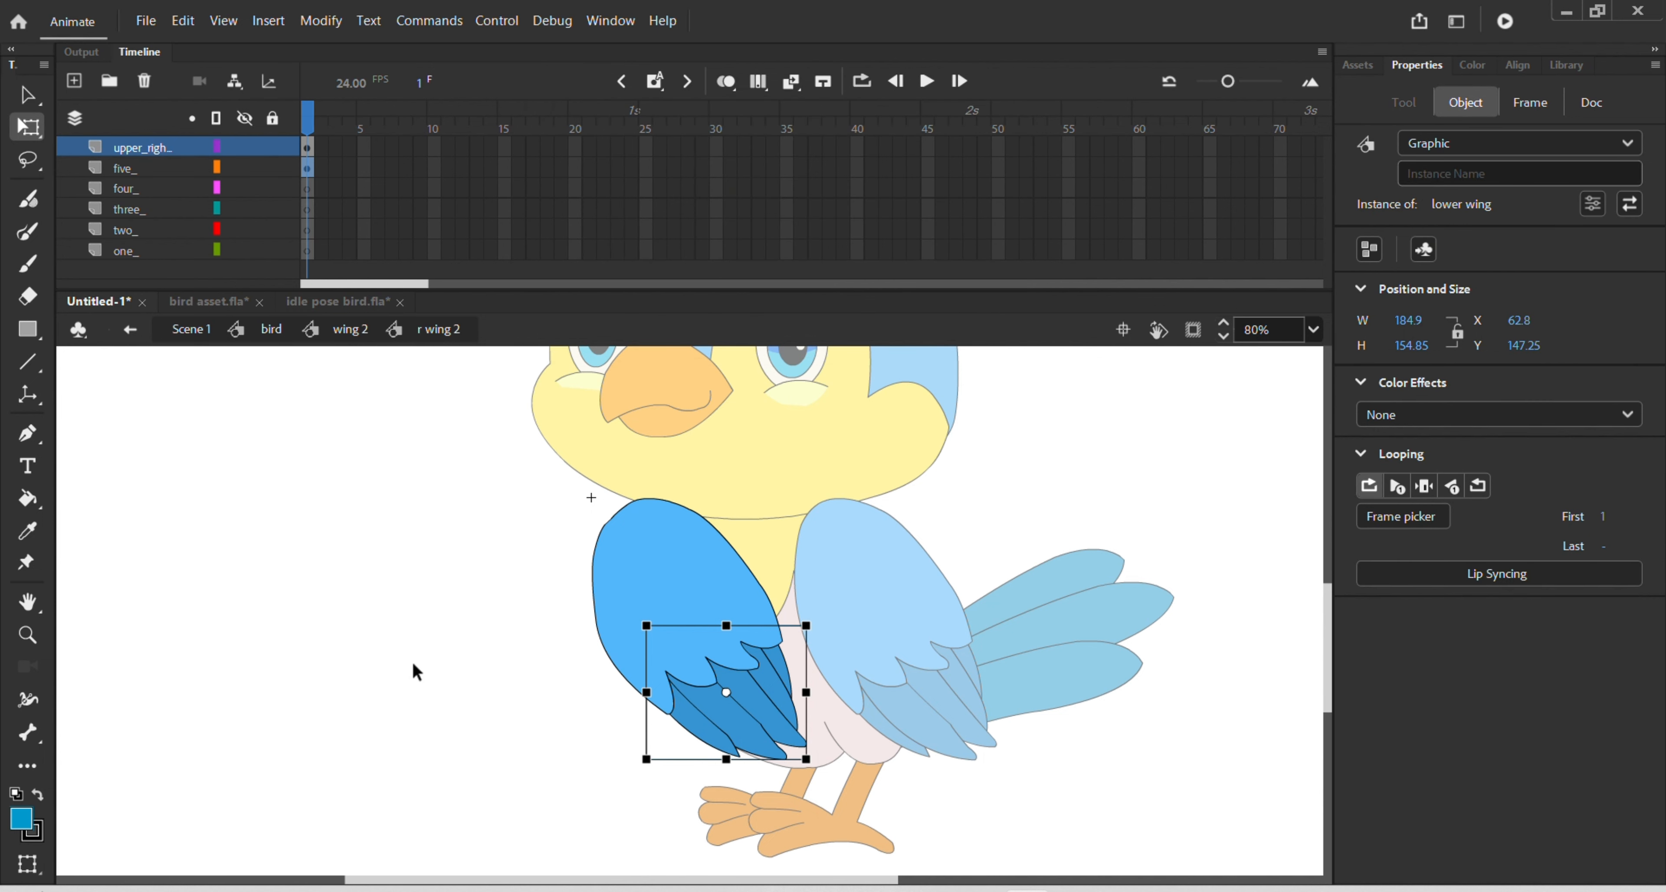
click(620, 584)
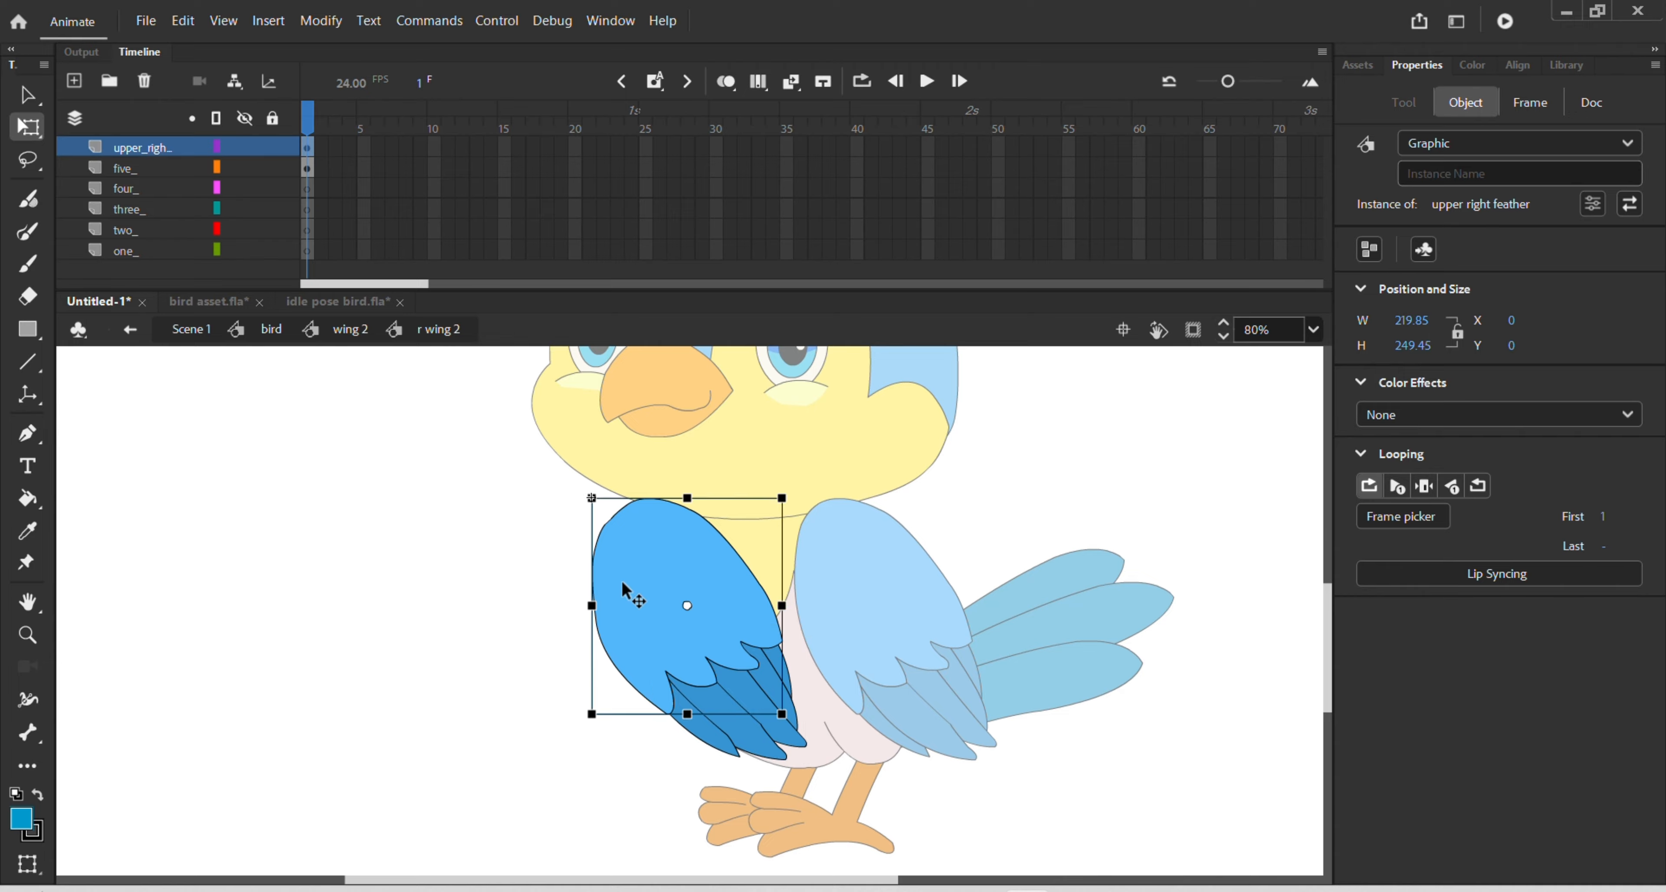
click(725, 736)
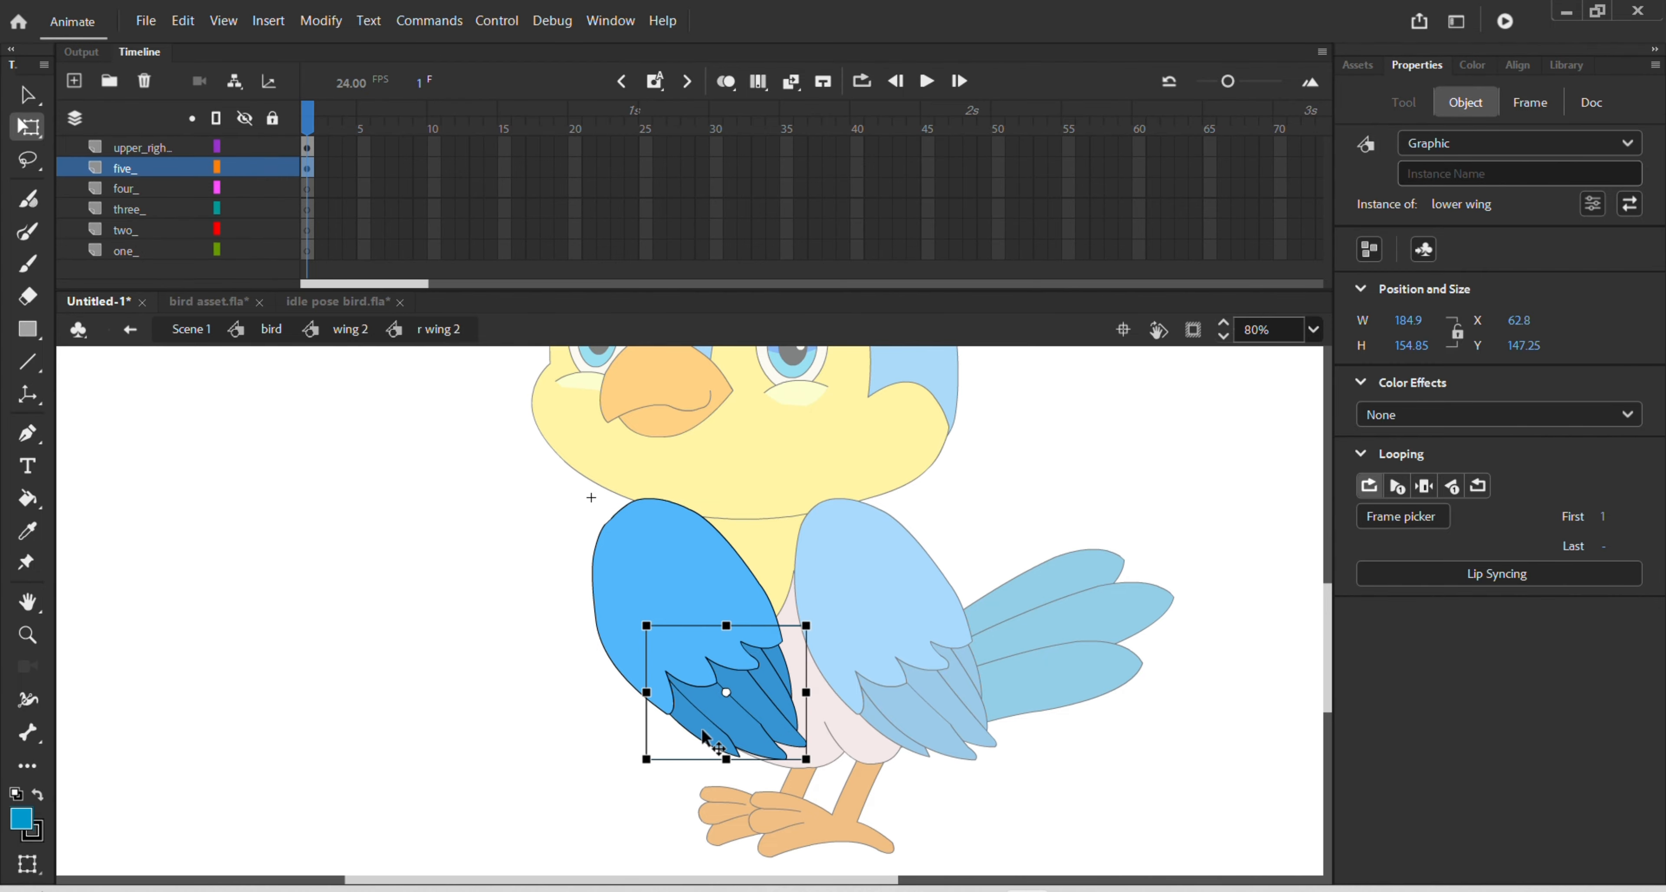
- Distribute the lower wing symbol to its own layer inside r wing 2
right_click(757, 719)
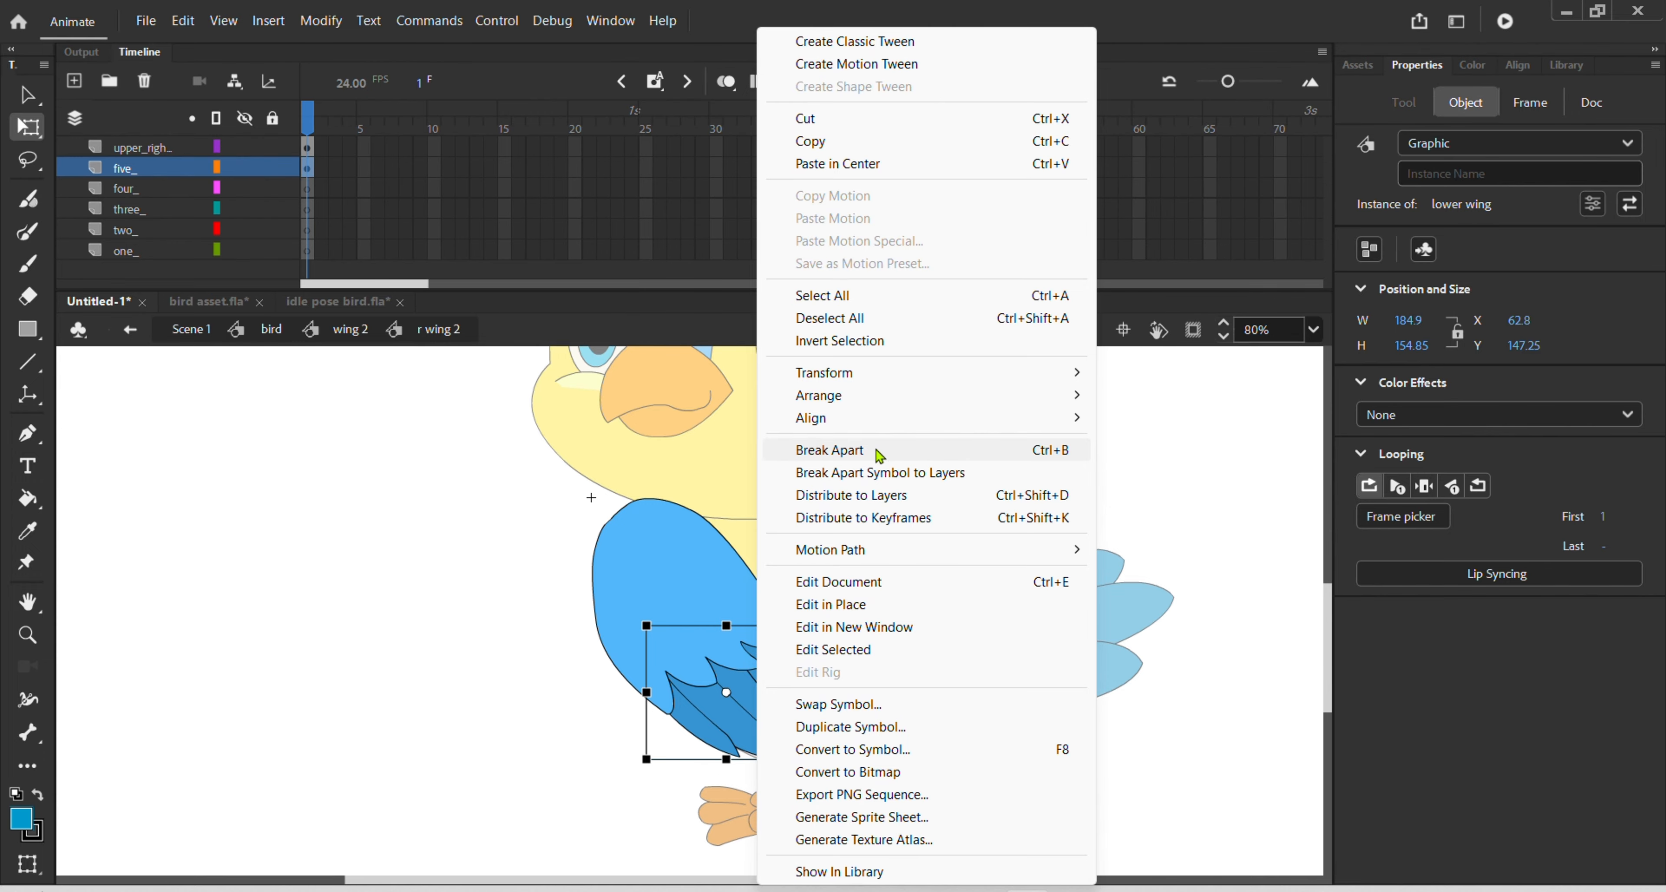
click(891, 497)
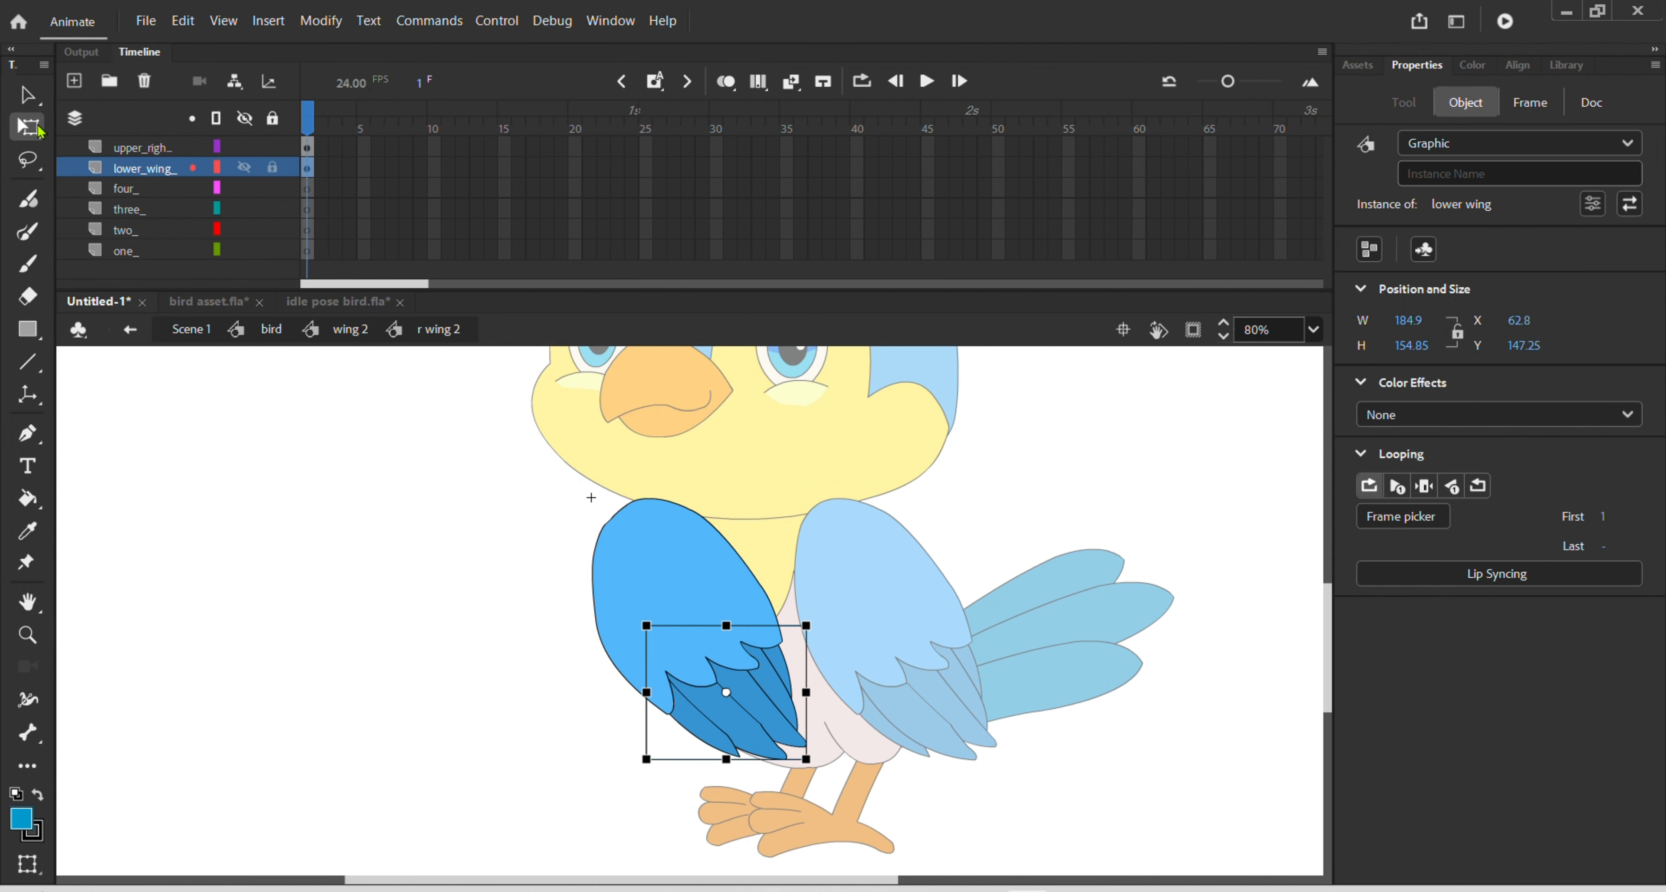
click(184, 267)
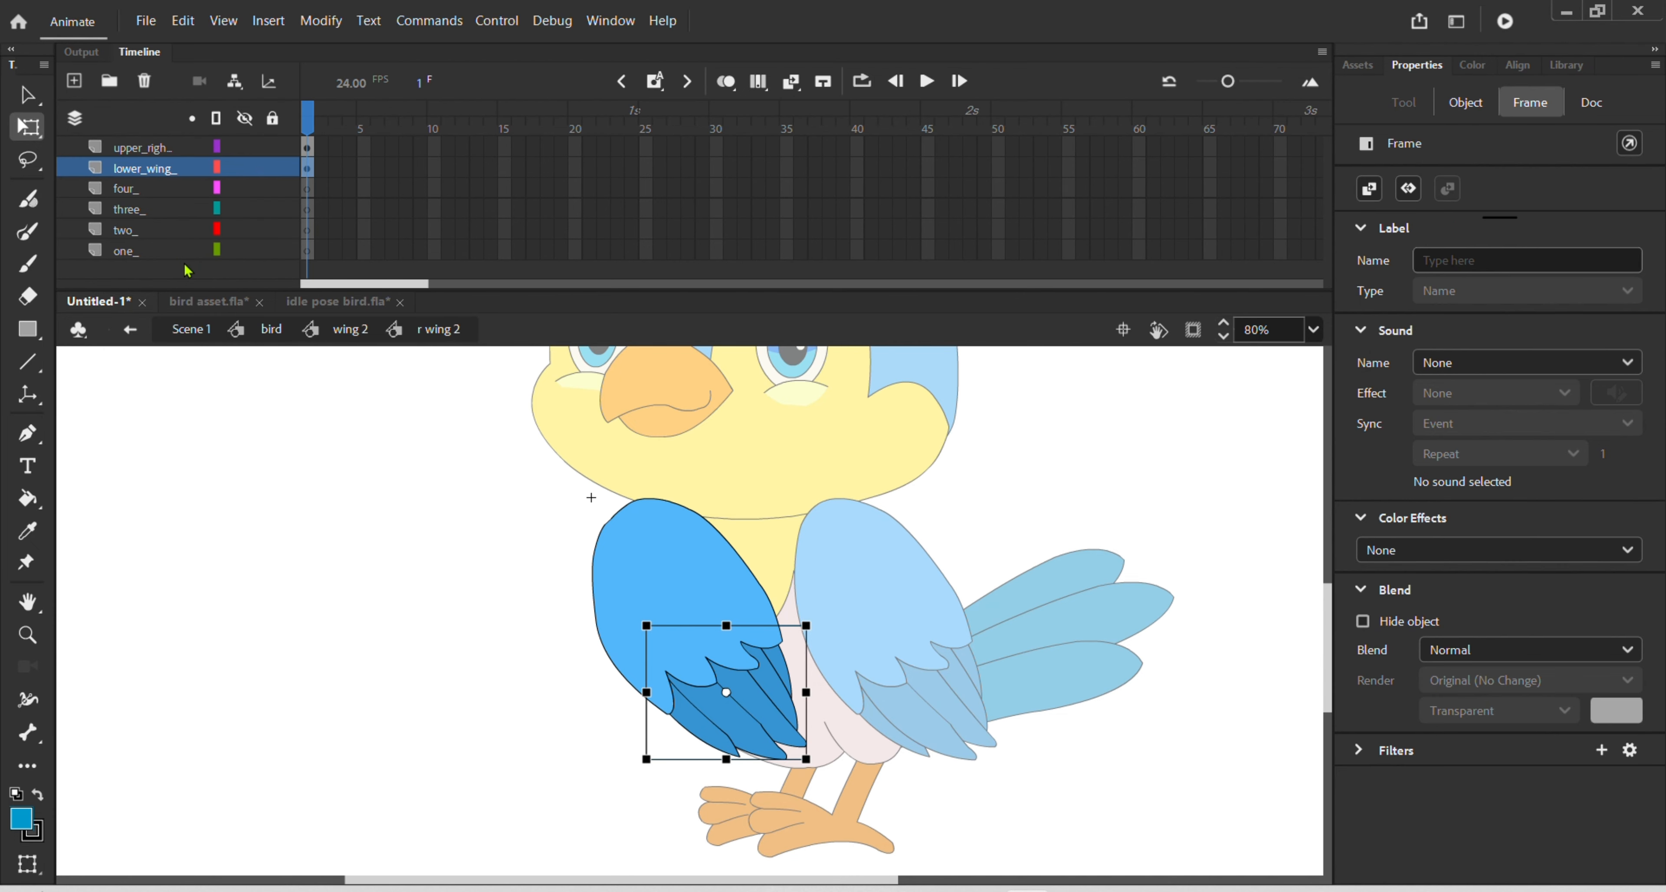
- Delete the four leftover empty feather layers one_, two_, three_ and four_
drag(145, 193, 165, 229)
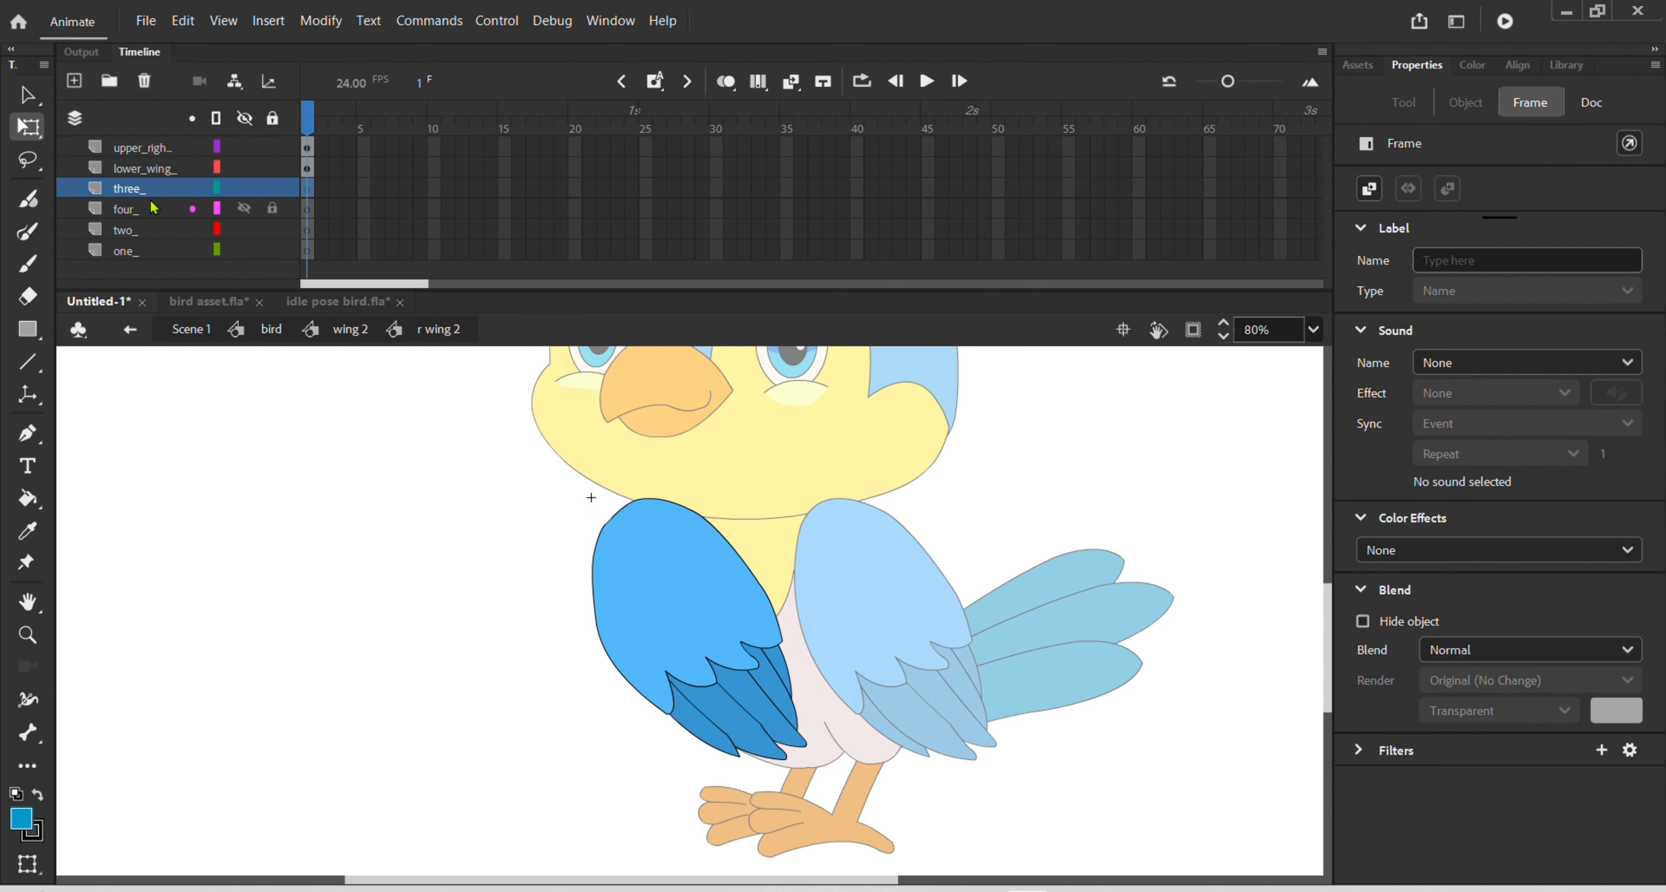
shift+click(162, 231)
click(163, 236)
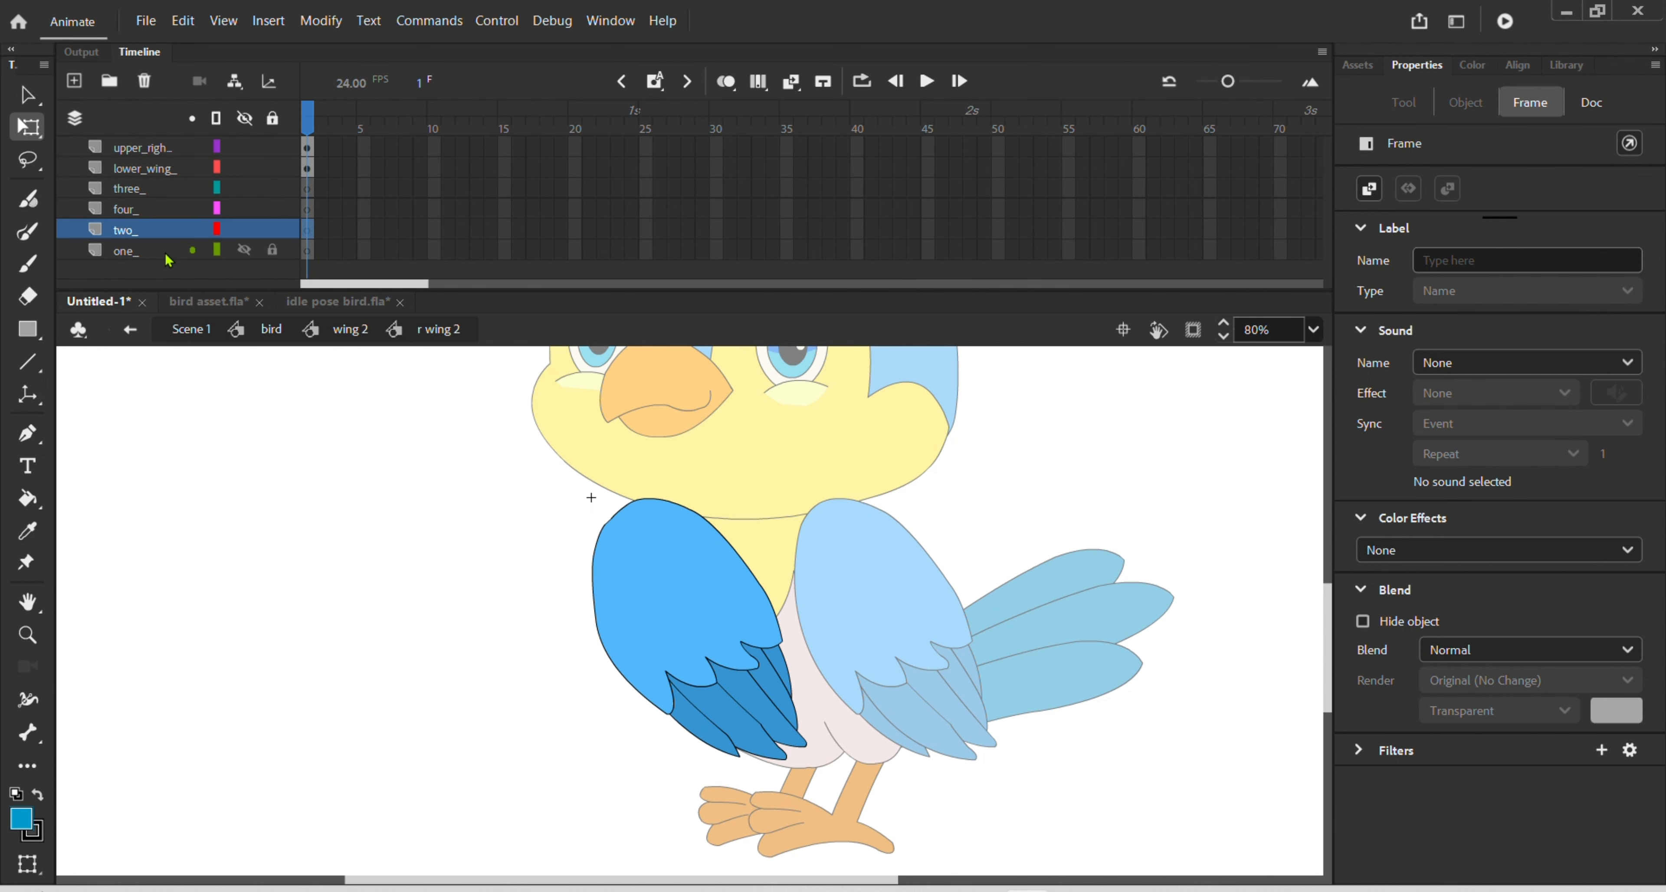
shift+click(157, 251)
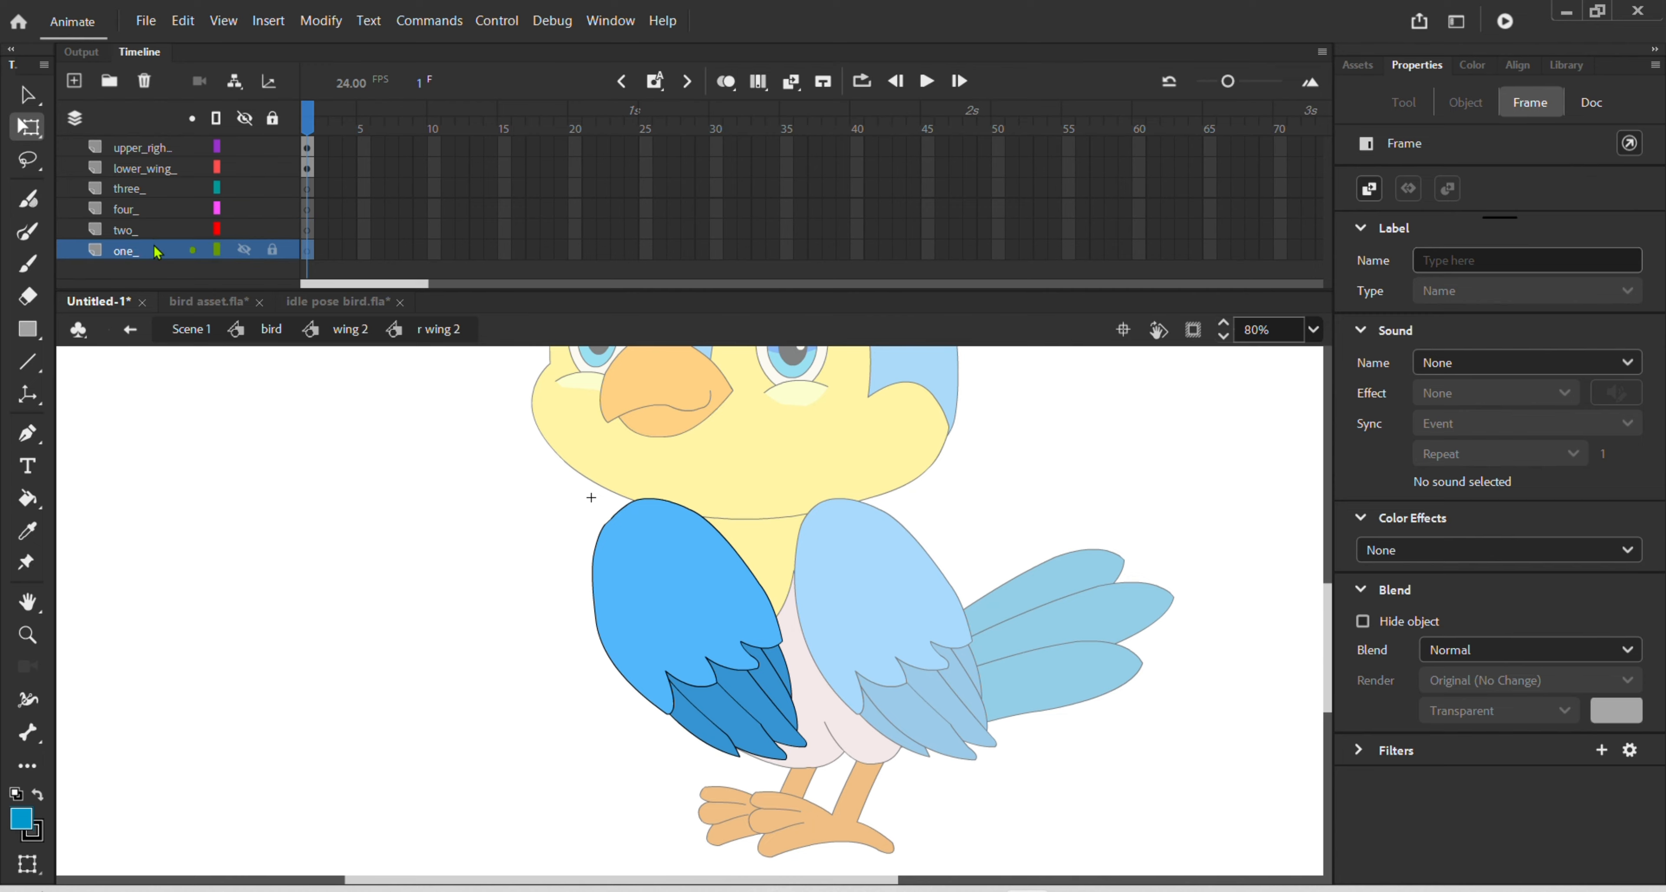
shift+click(150, 195)
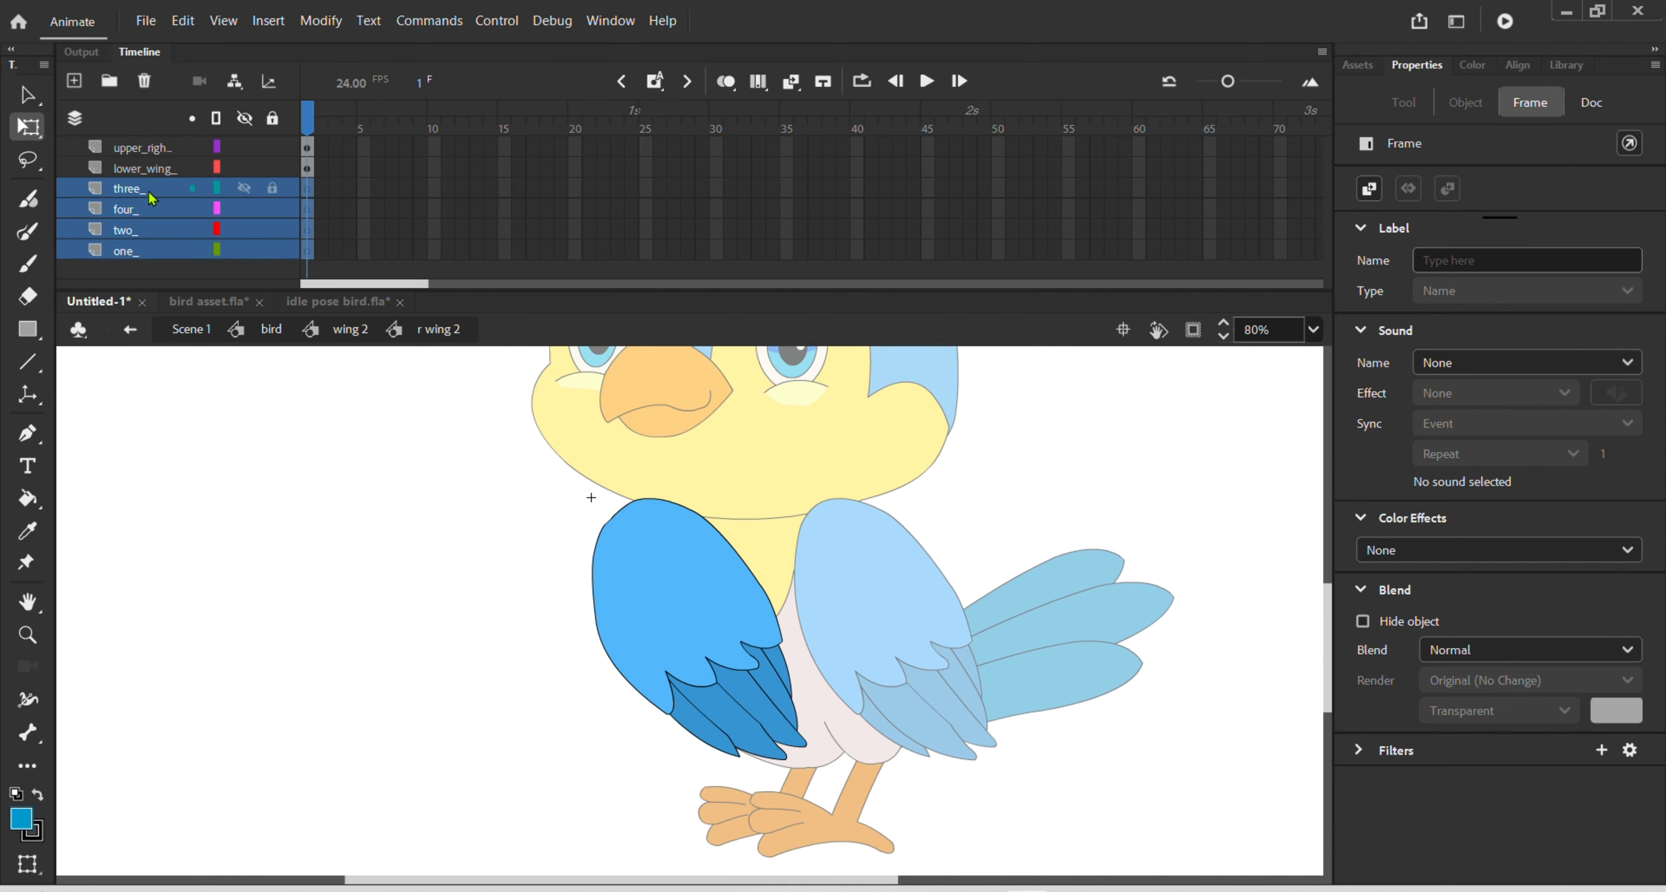
click(144, 81)
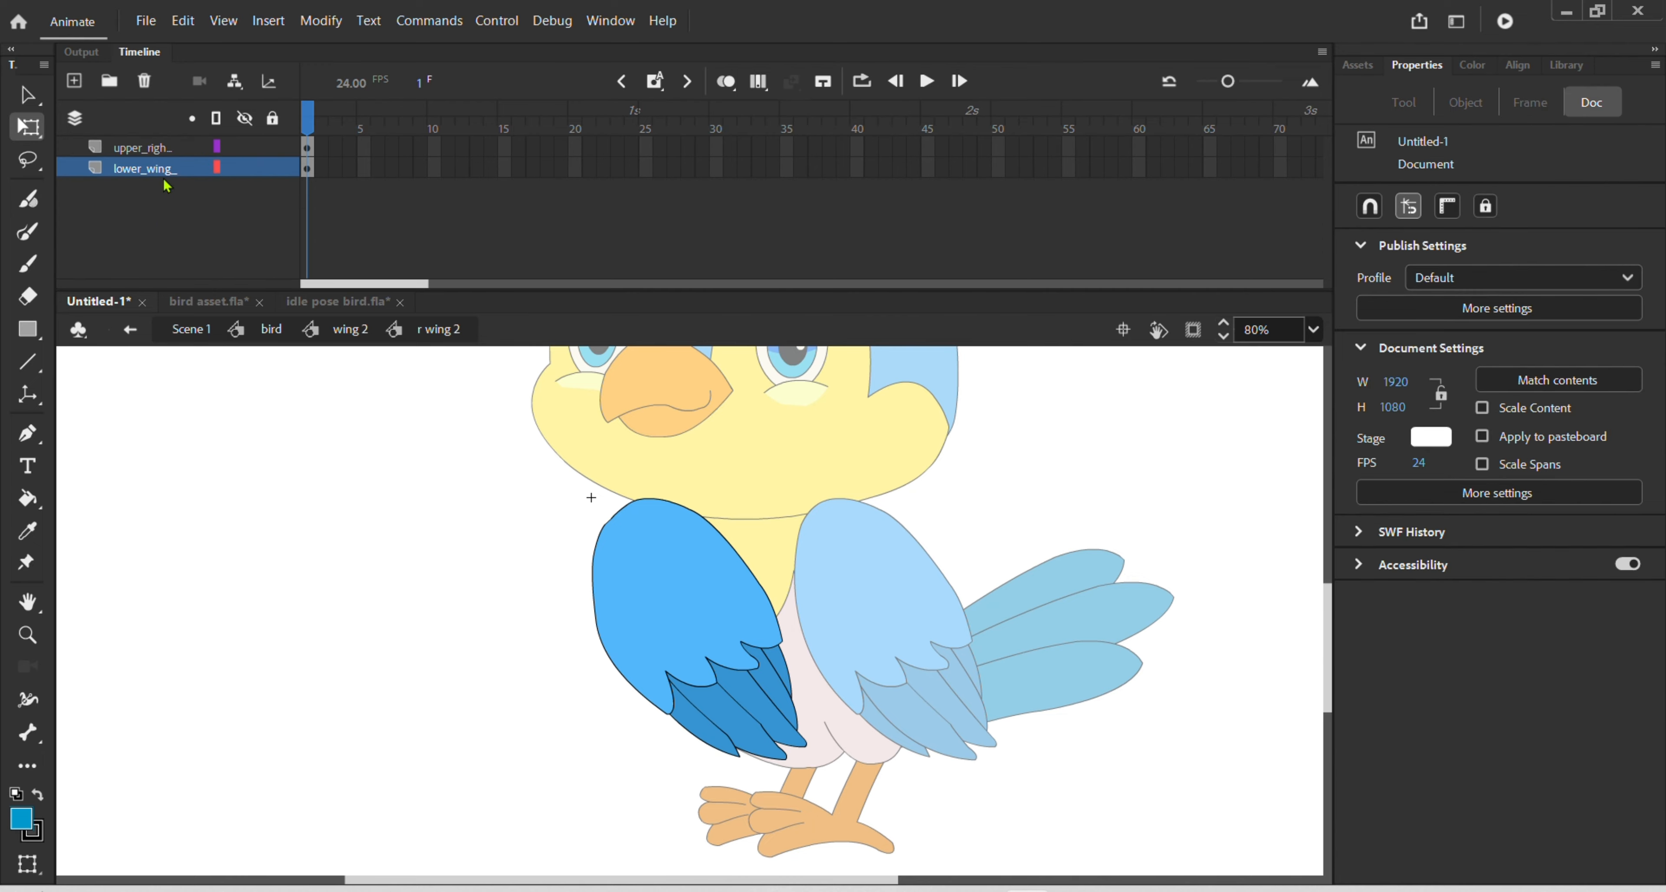
- Open the lower wing symbol, try distributing its feathers to separate layers, undo it, and return to r wing 2
click(648, 559)
click(755, 741)
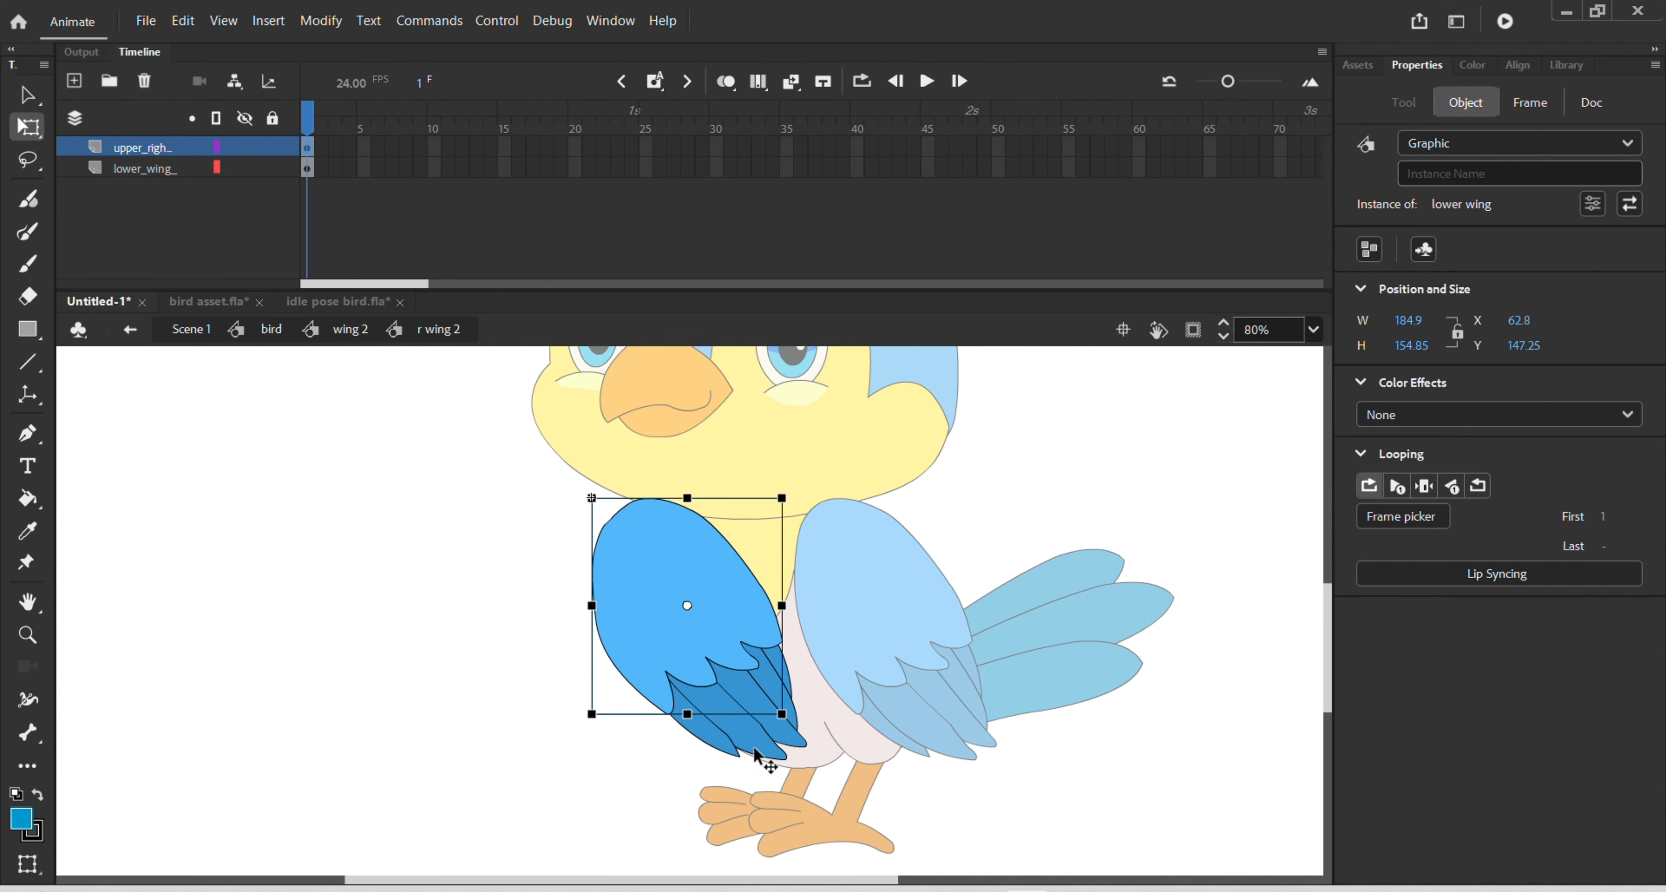
double_click(757, 746)
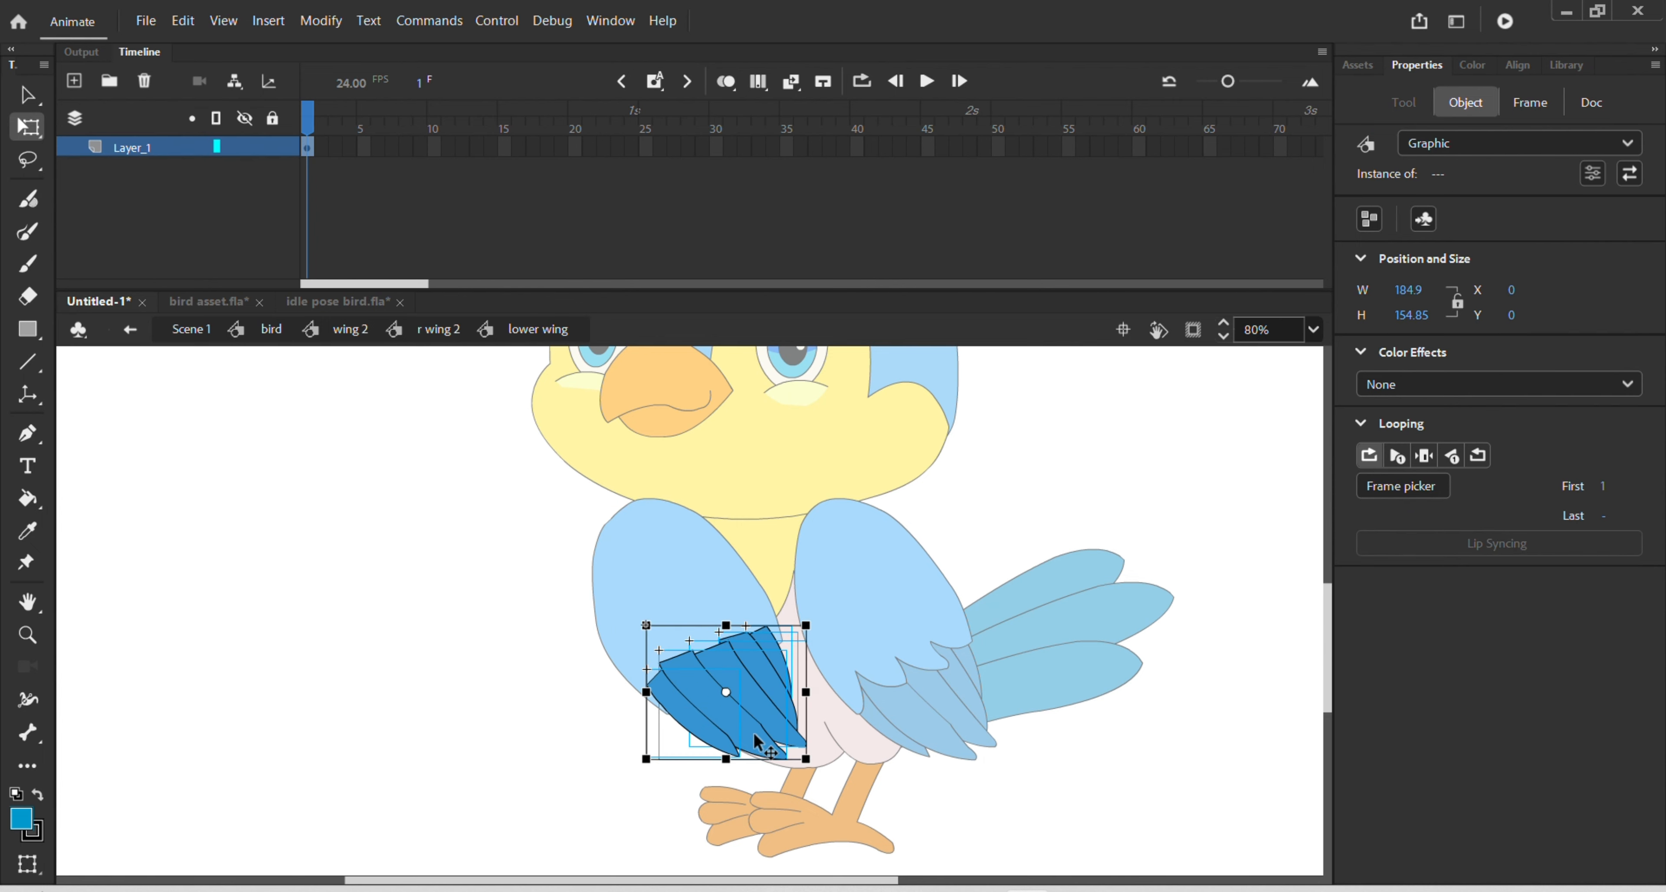
right_click(752, 726)
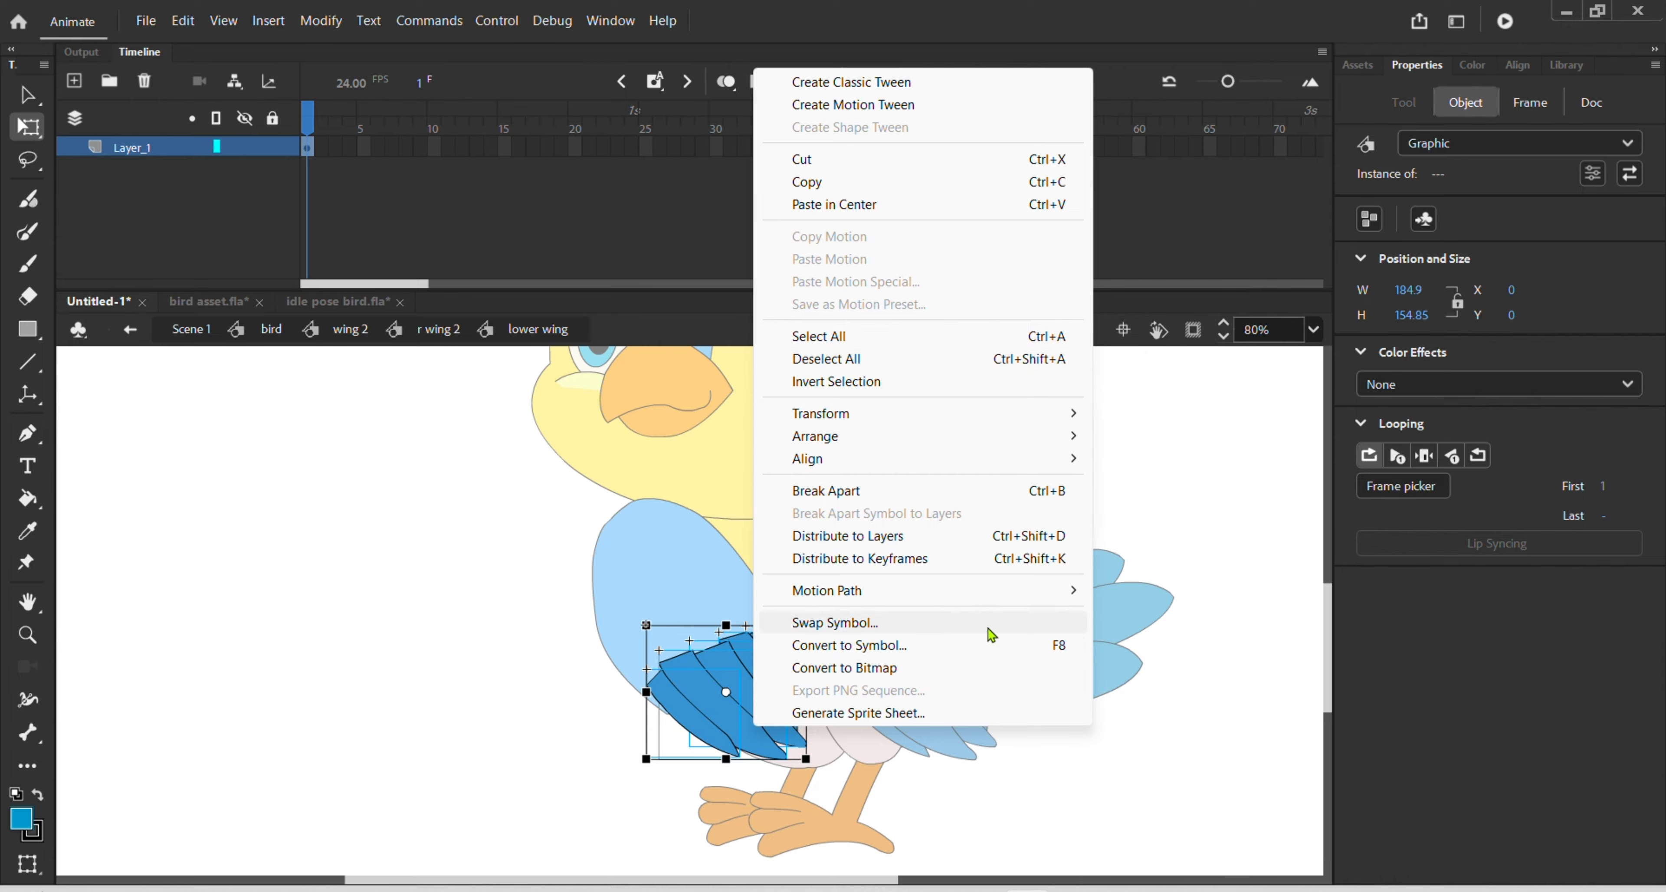
click(905, 537)
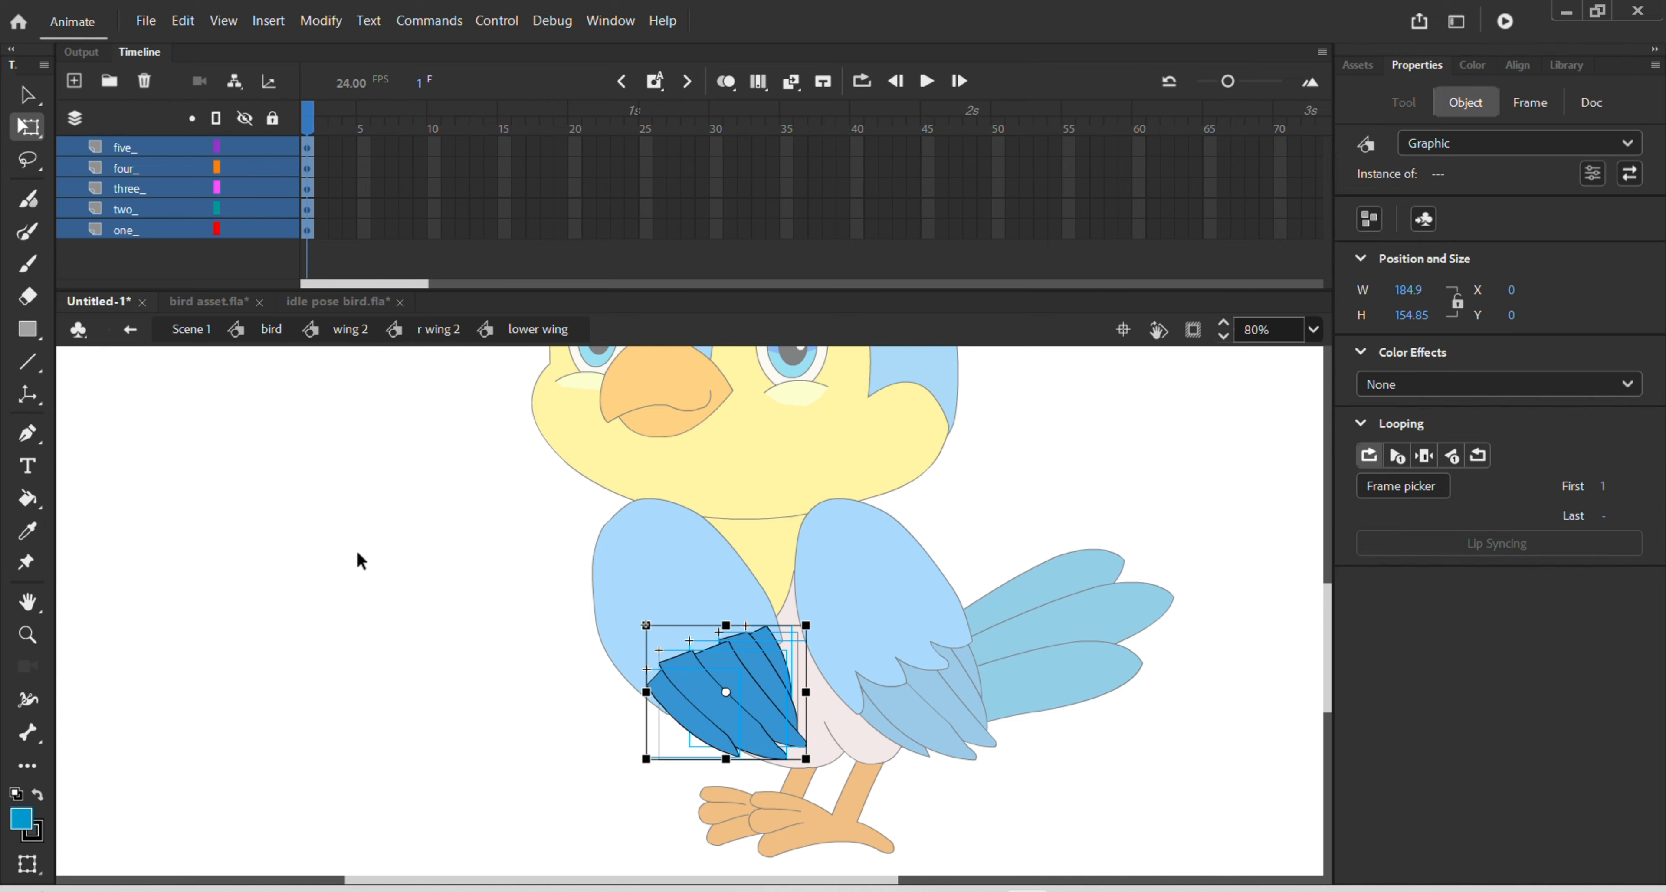
key(ctrl+z)
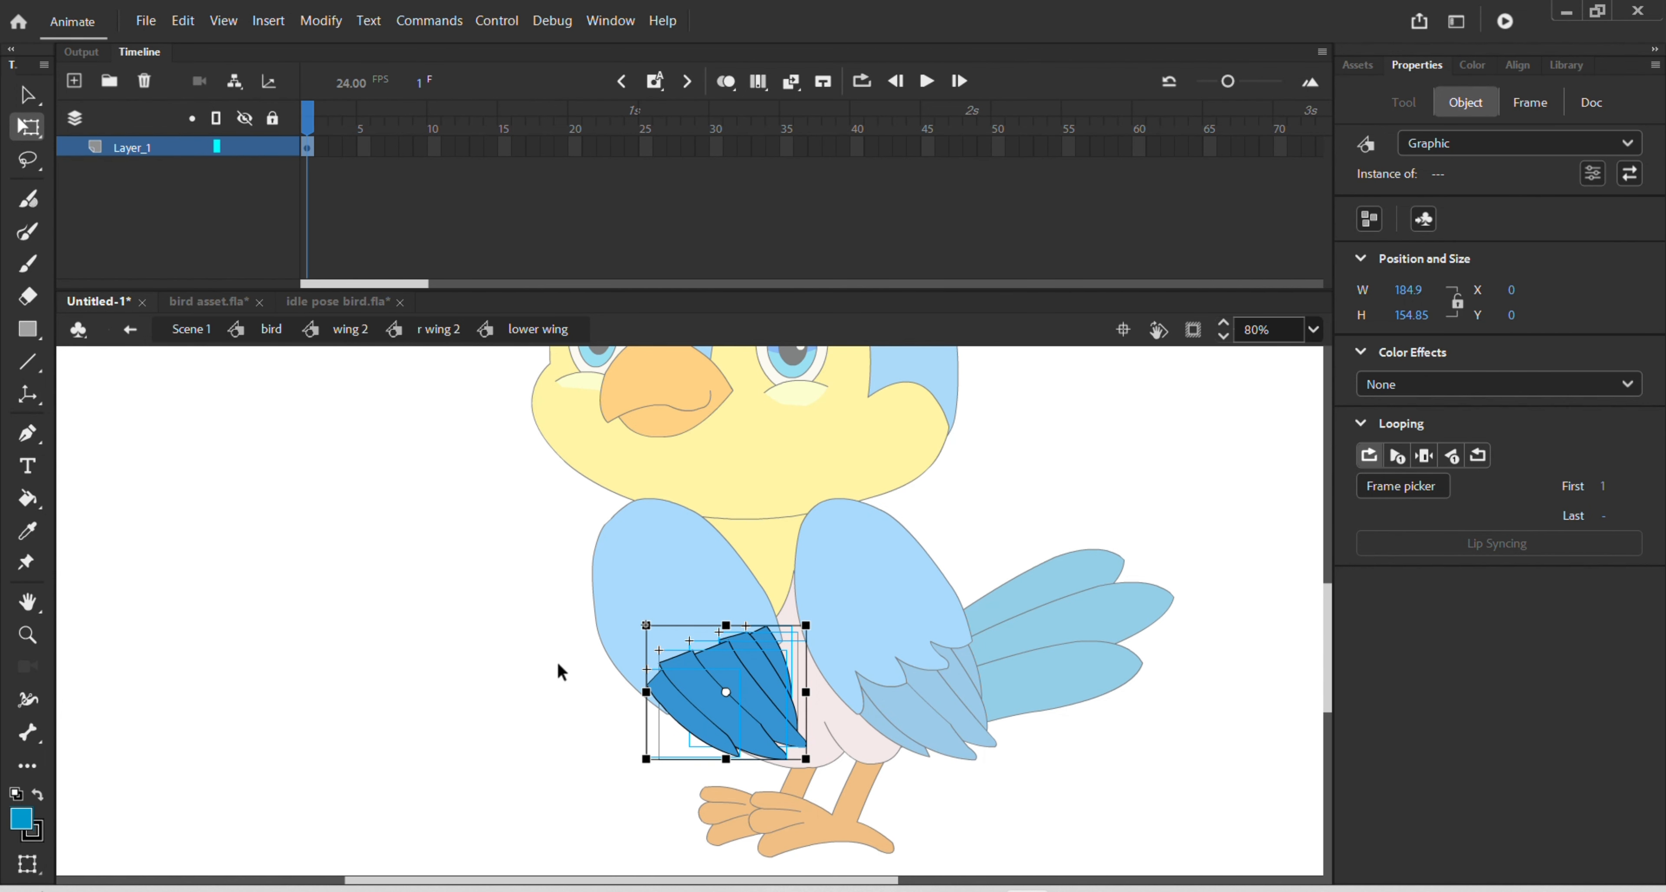
click(530, 664)
double_click(529, 660)
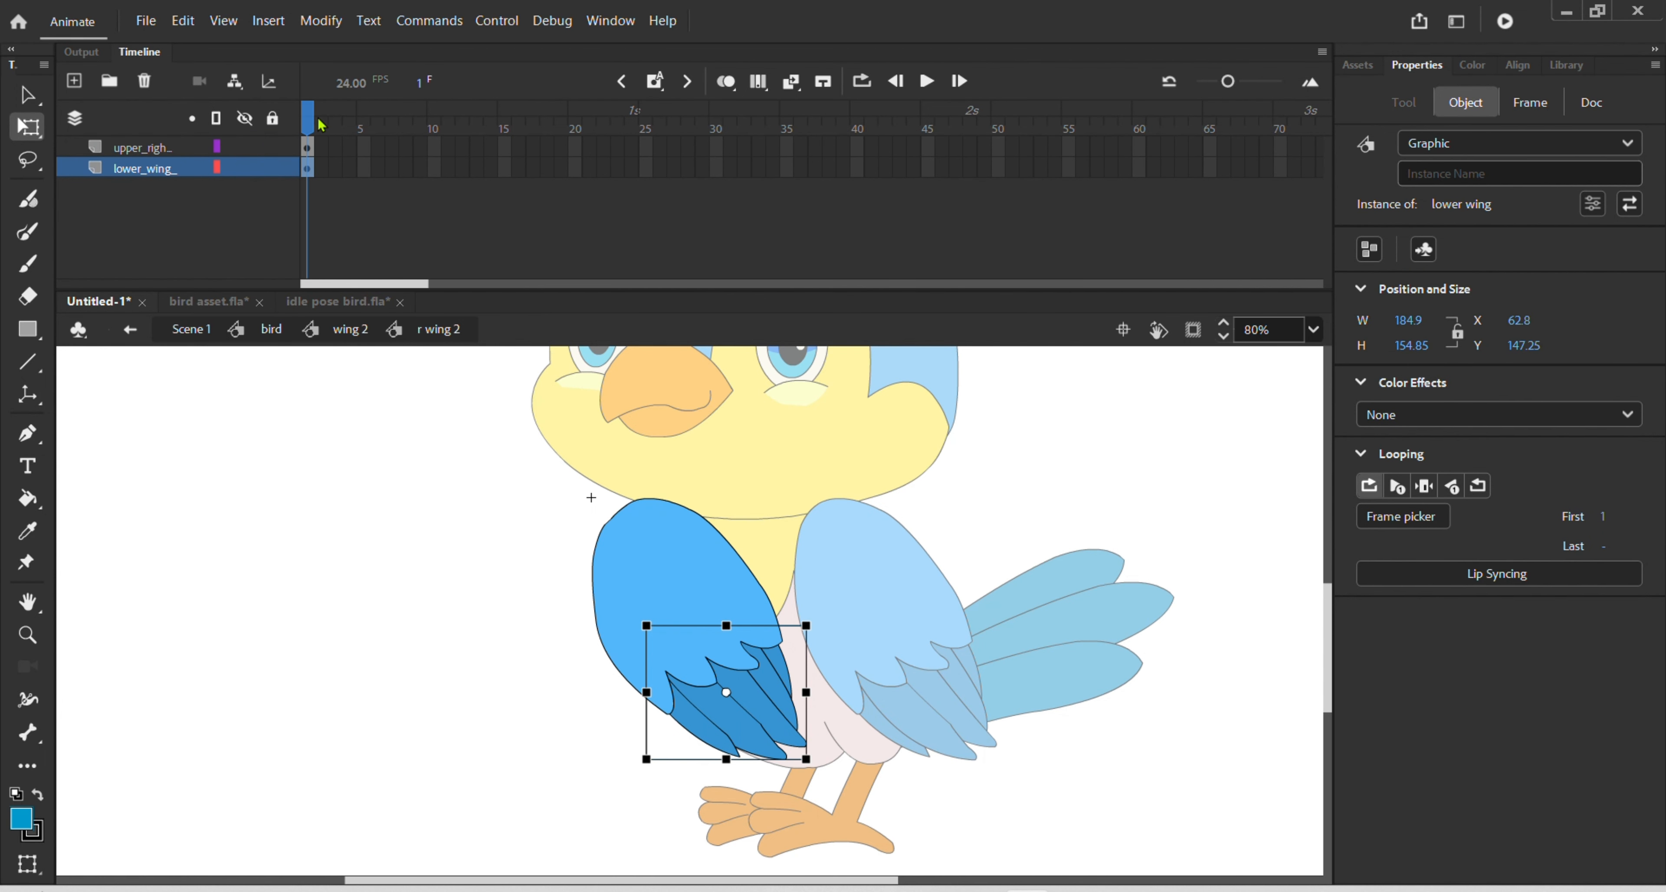
- Switch to bird asset.fla and examine the hand poses up close
click(307, 125)
click(307, 146)
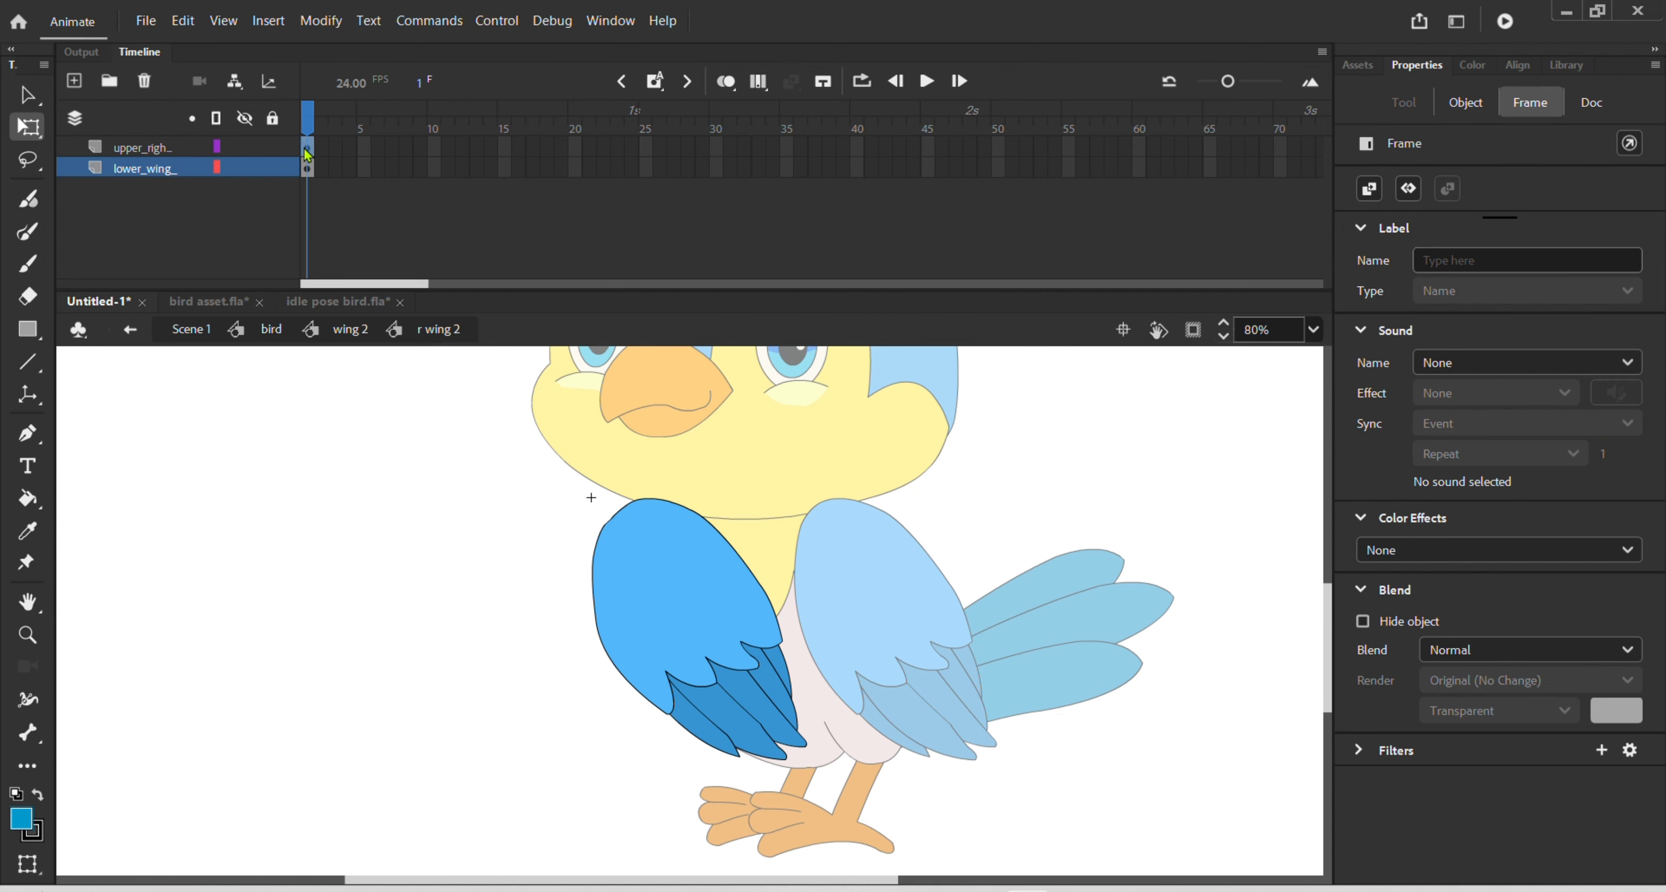
click(310, 169)
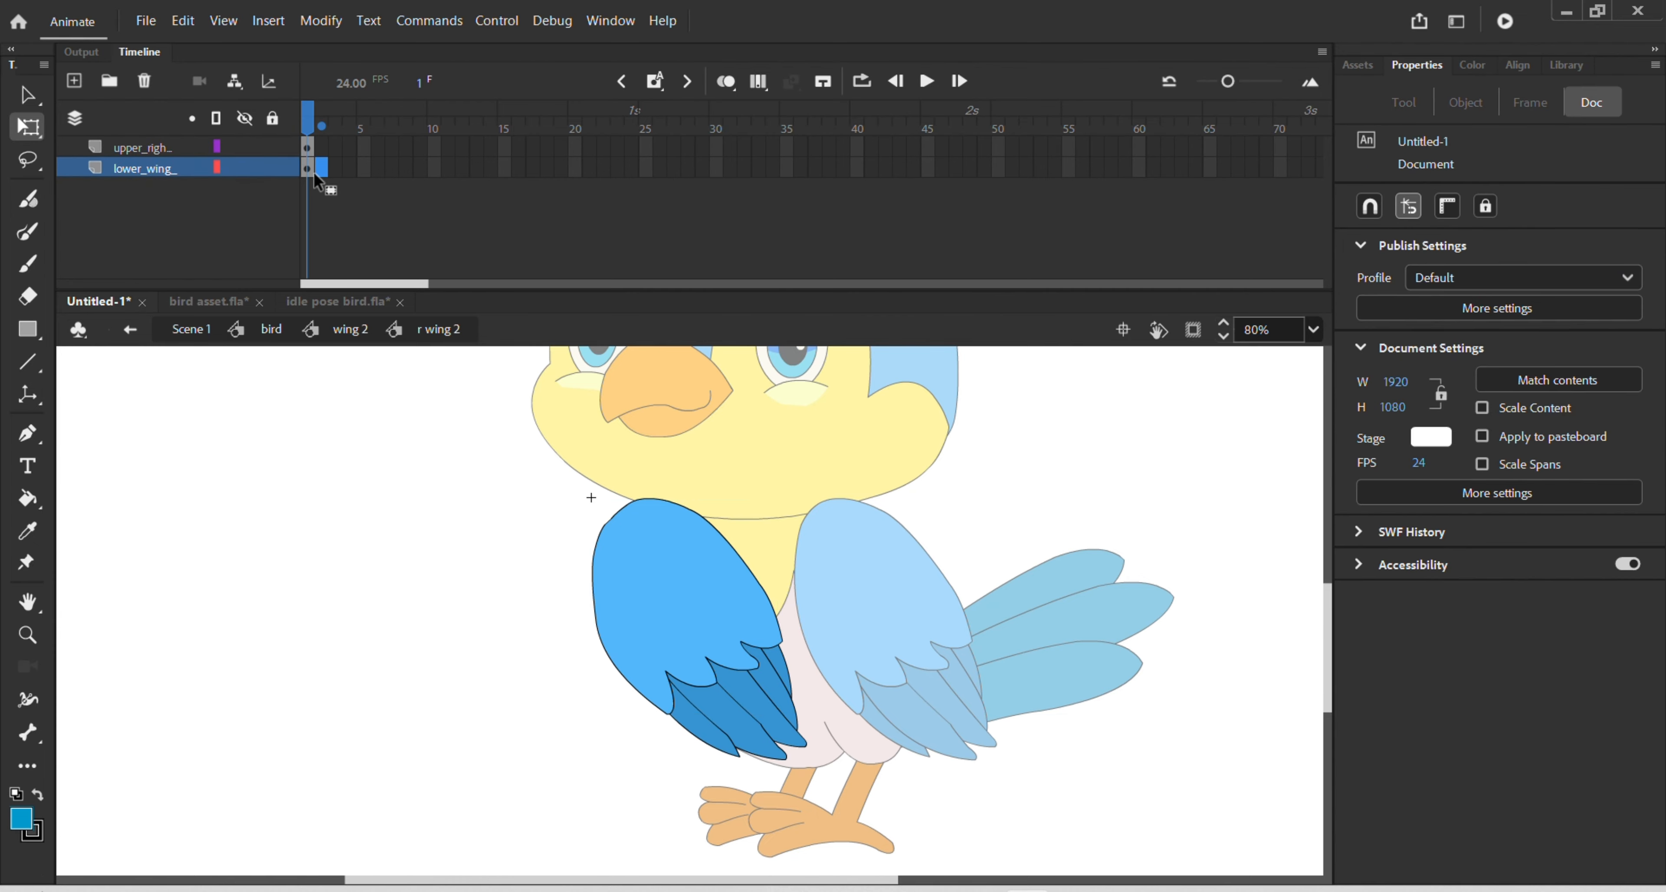
click(222, 309)
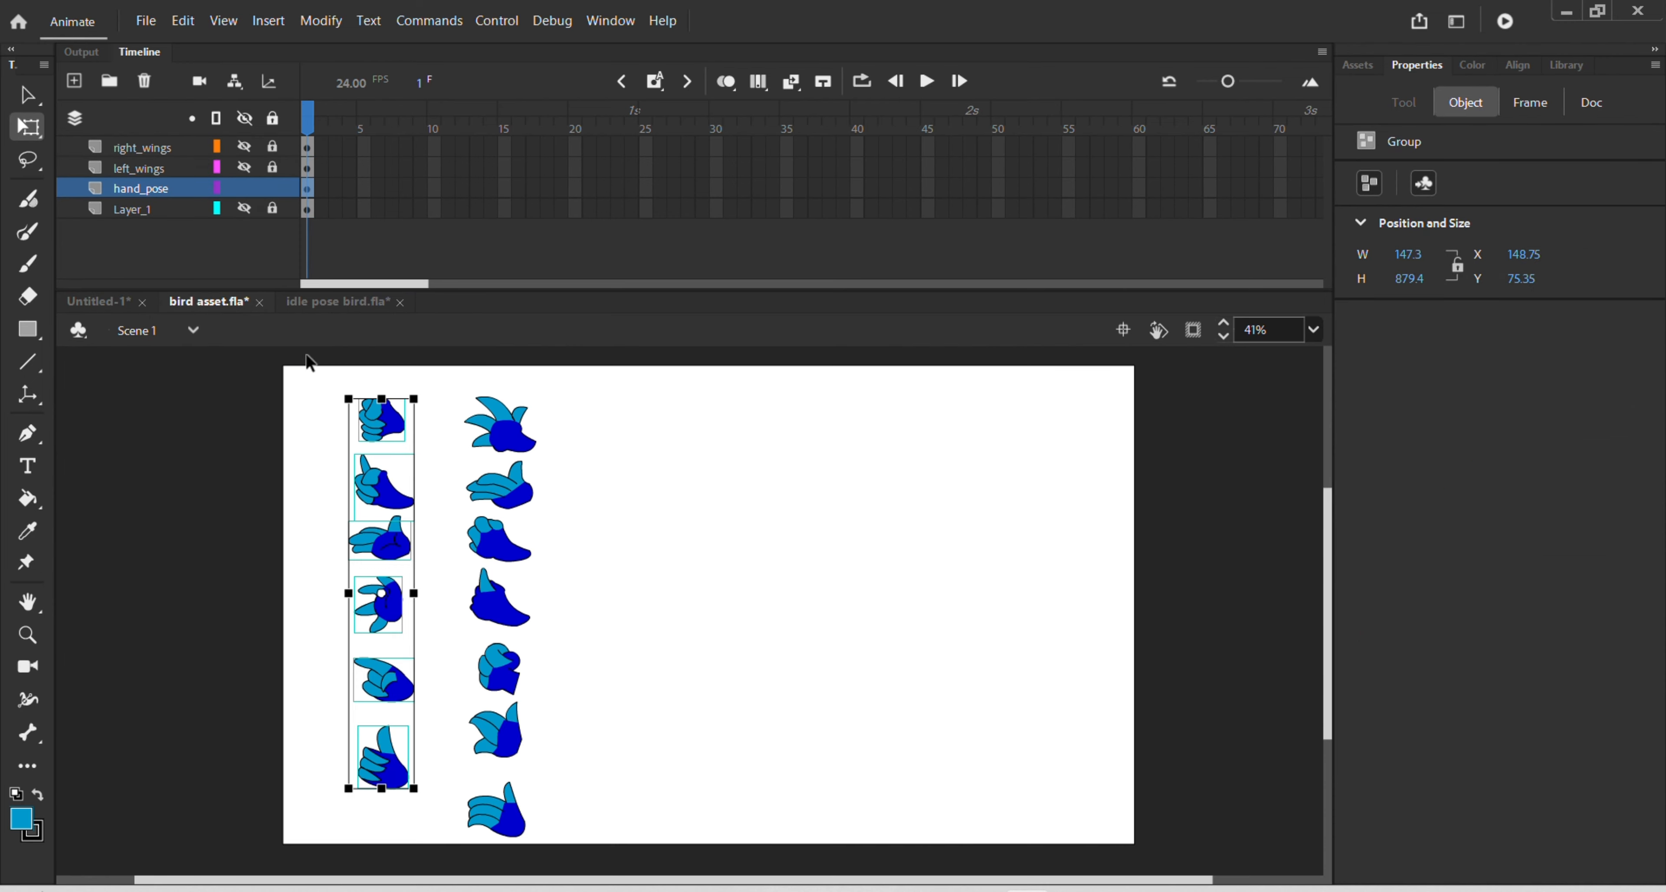
scroll(383, 477, up, 2)
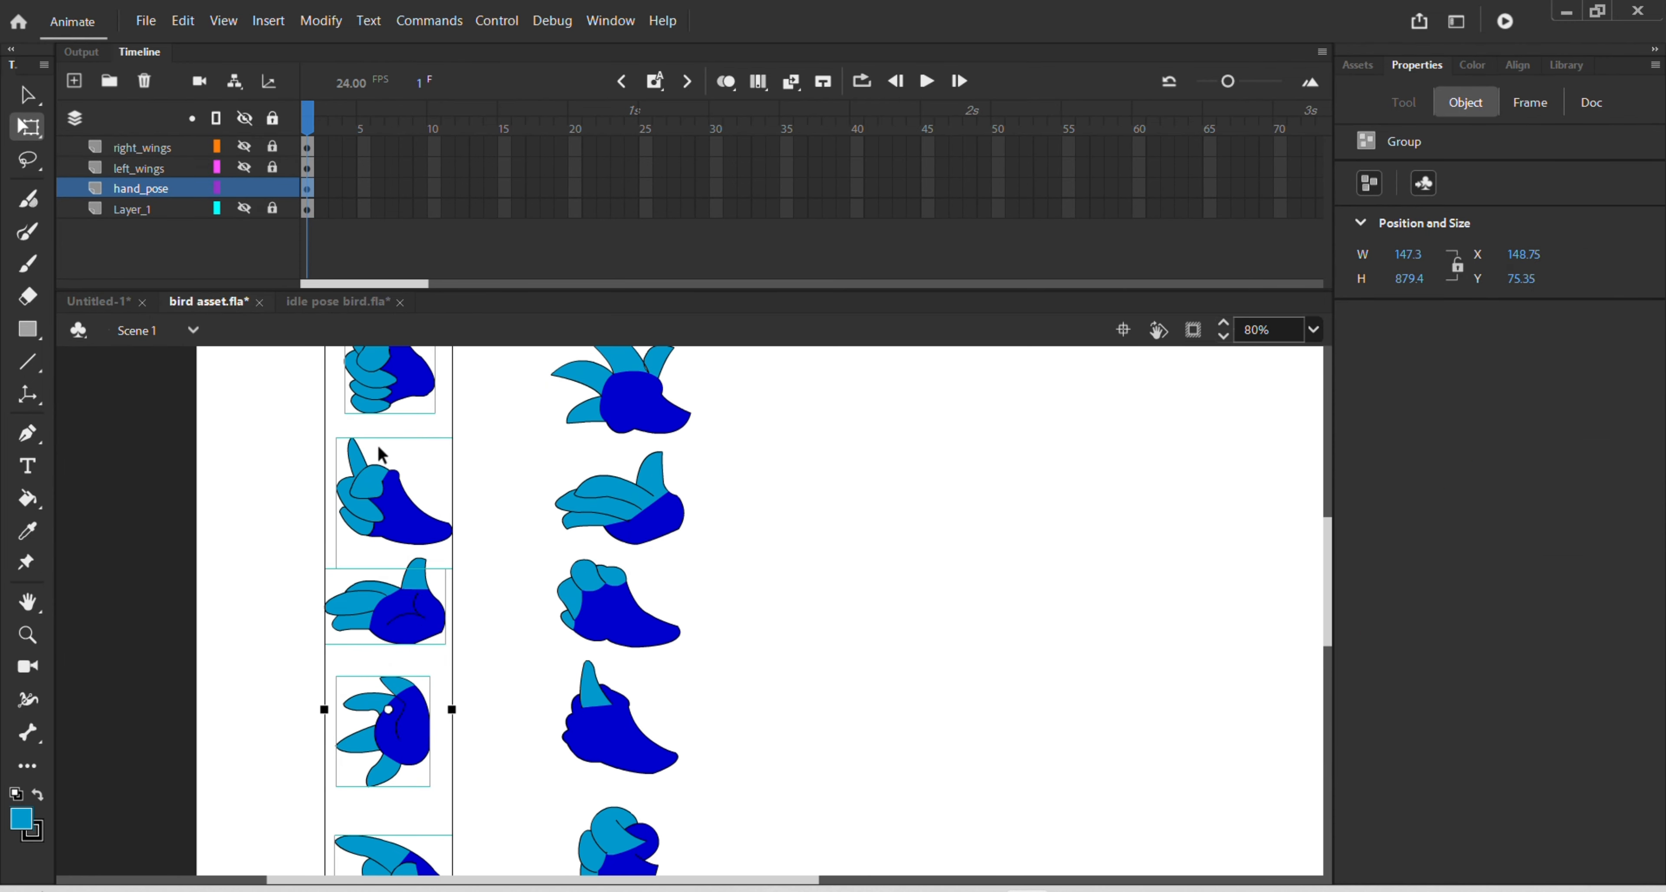
scroll(390, 436, down, 1)
scroll(387, 446, down, 3)
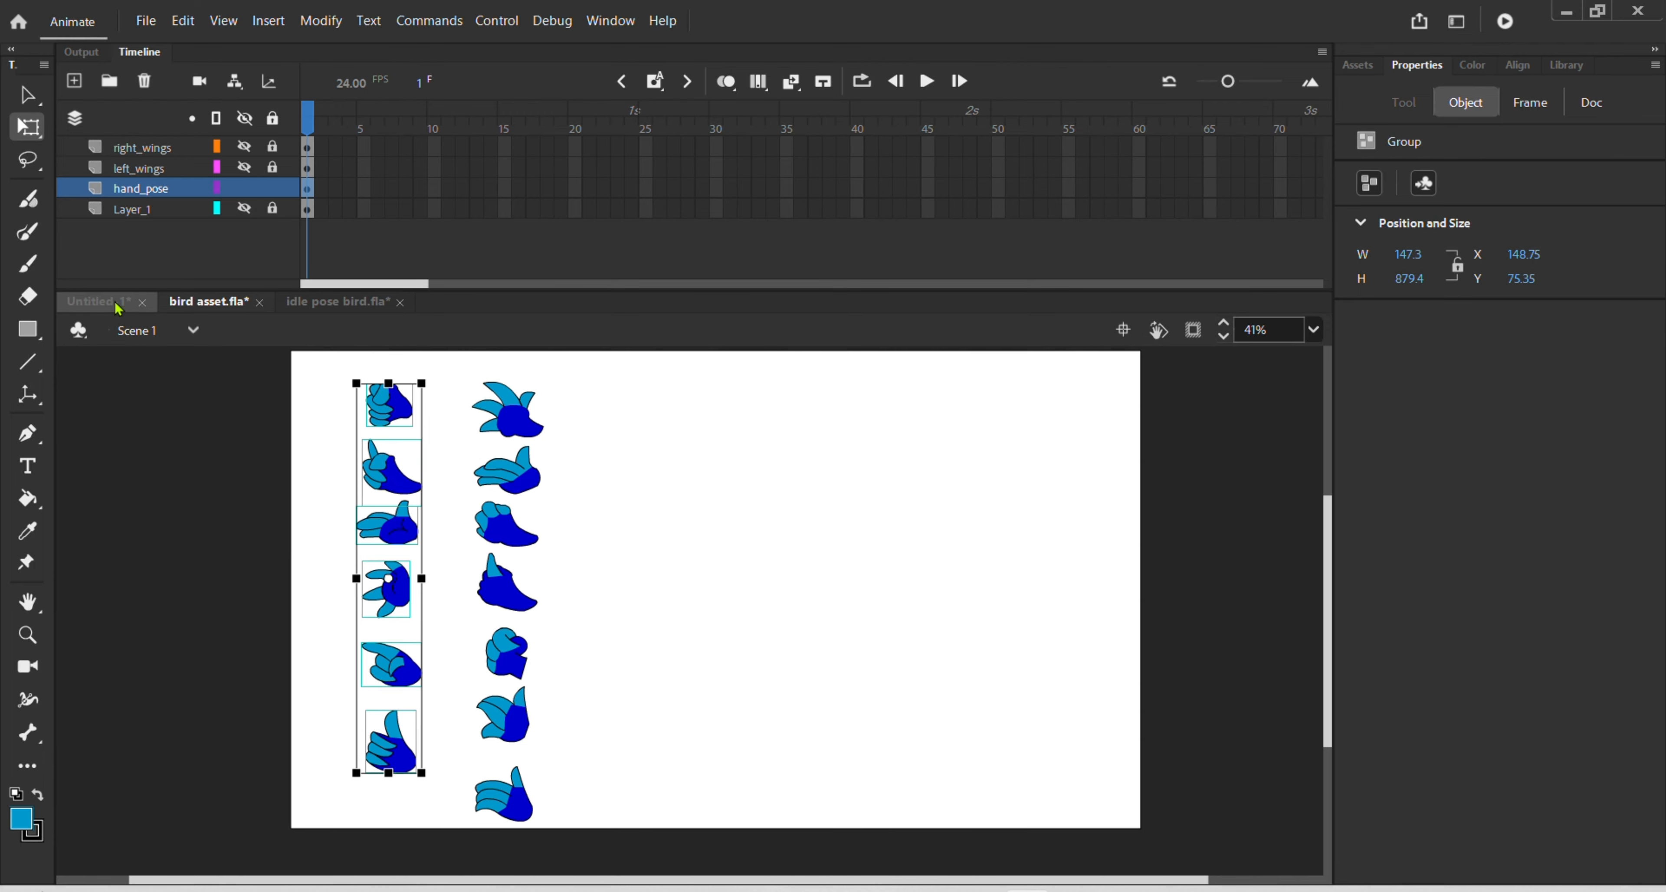
- Return to the Untitled-1 document, try moving the lower wing away from the upper wing, and undo the move
click(99, 301)
scroll(689, 718, up, 2)
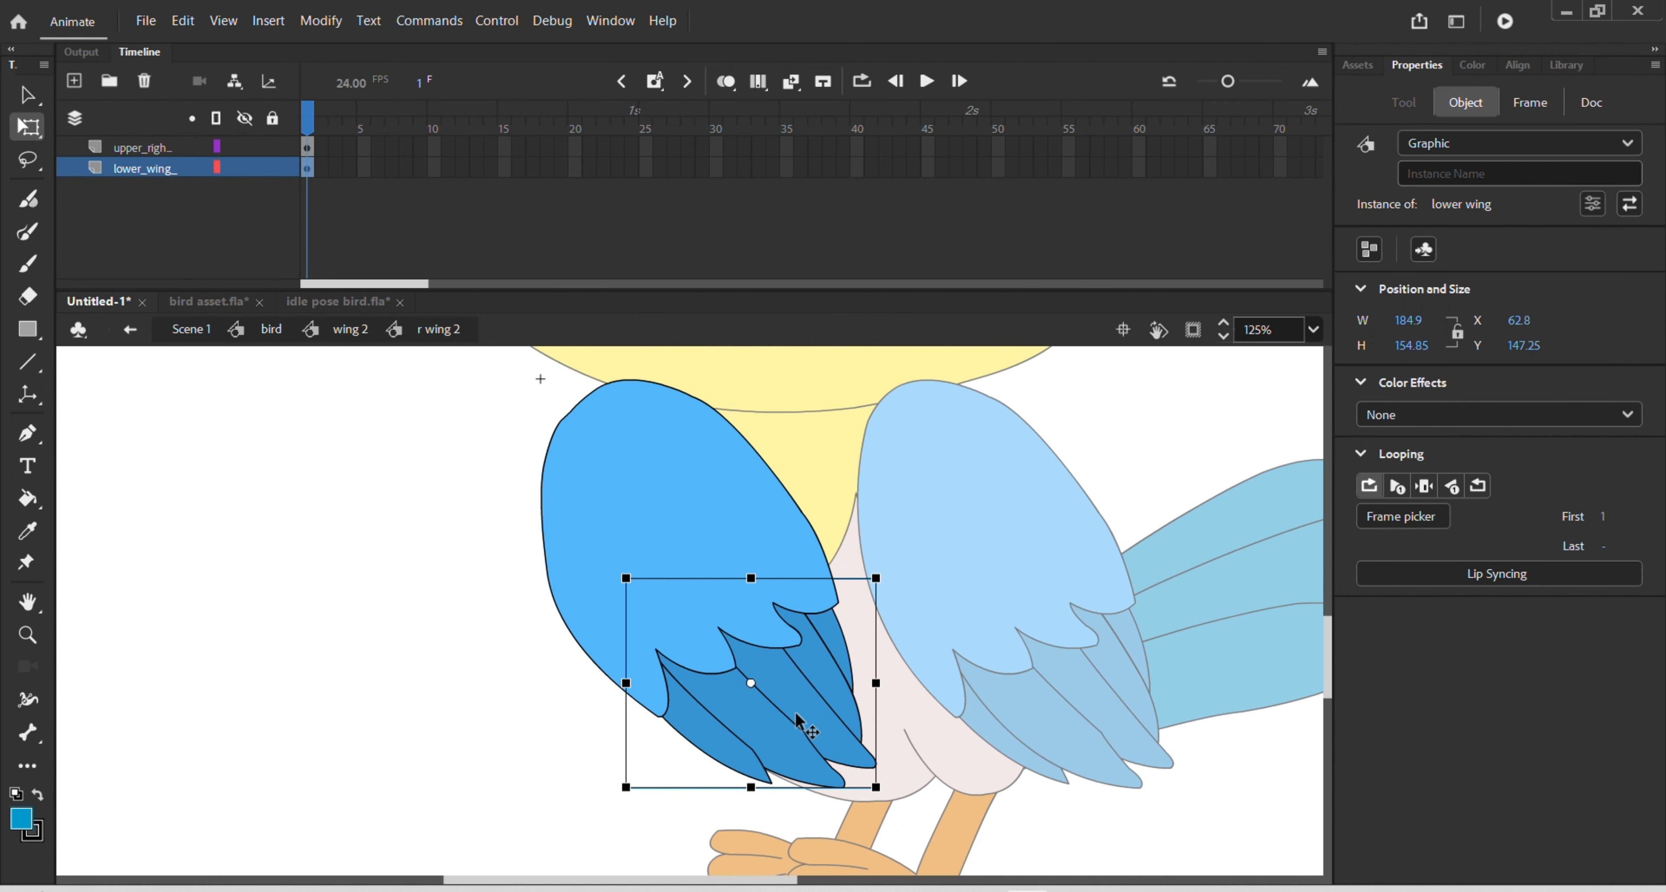
drag(776, 711, 455, 711)
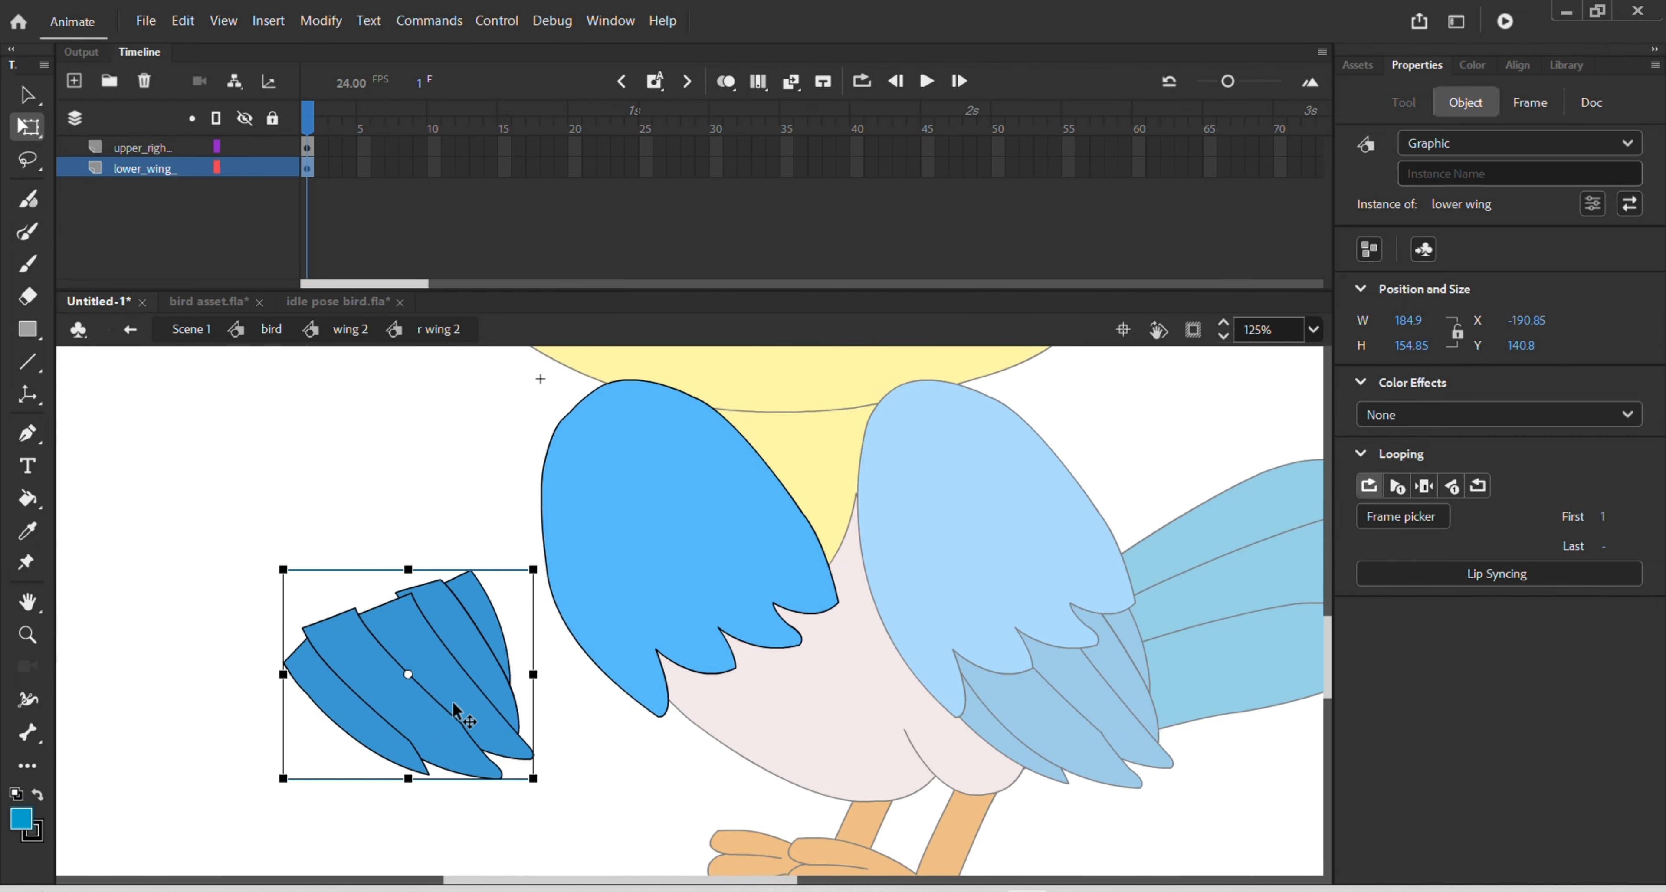
key(ctrl+z)
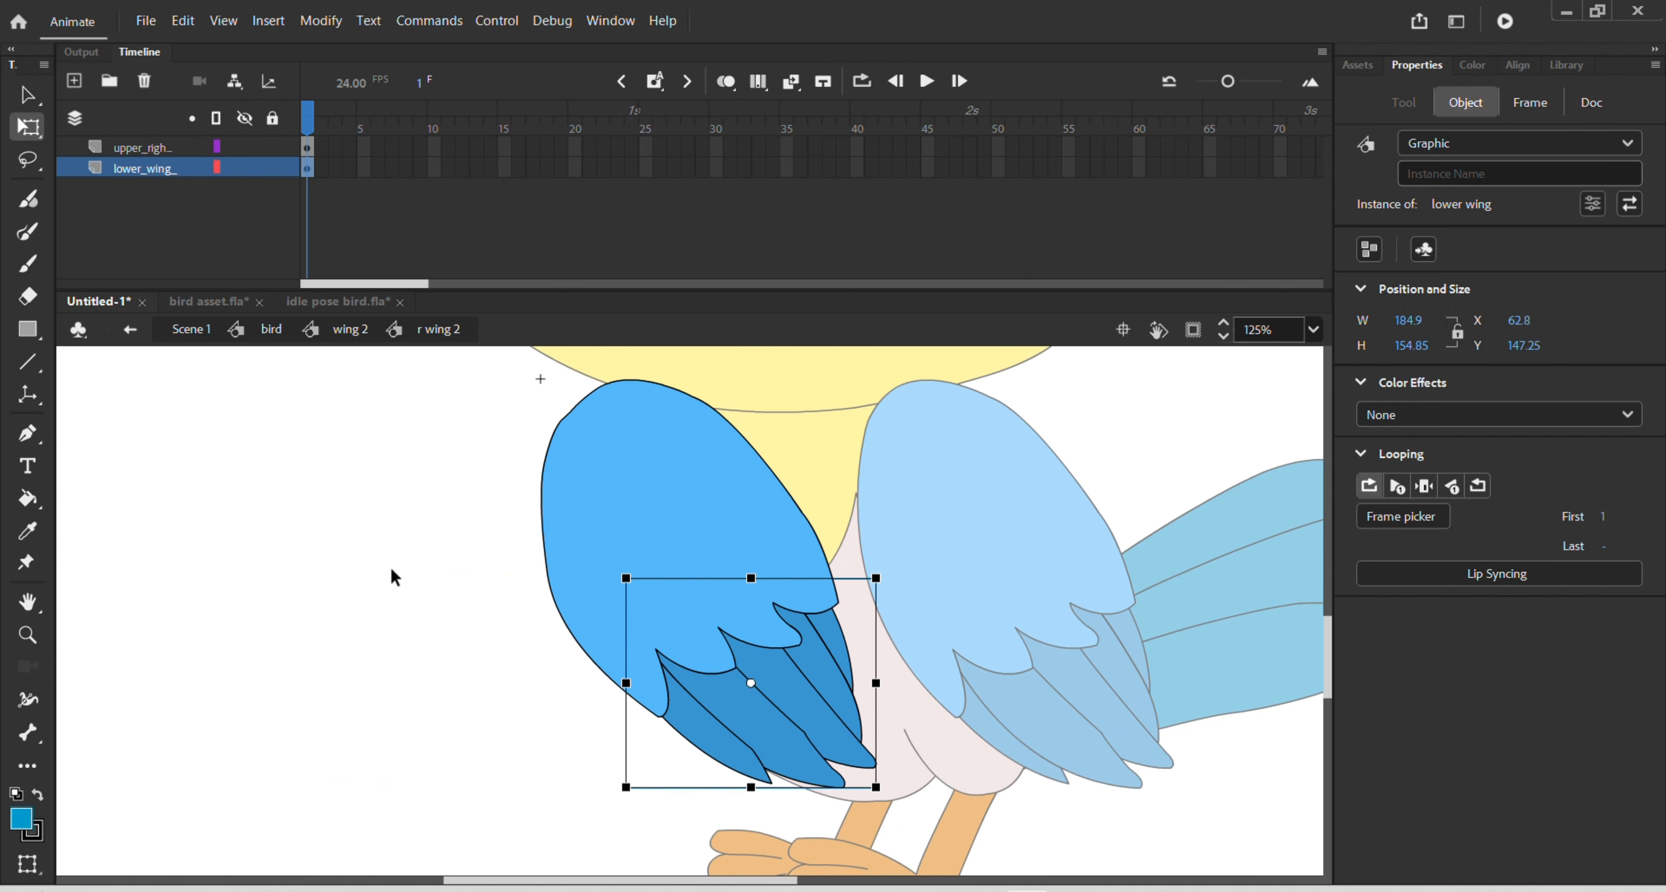
- Check the hand poses in bird asset.fla again and return to the Untitled-1 document
click(214, 304)
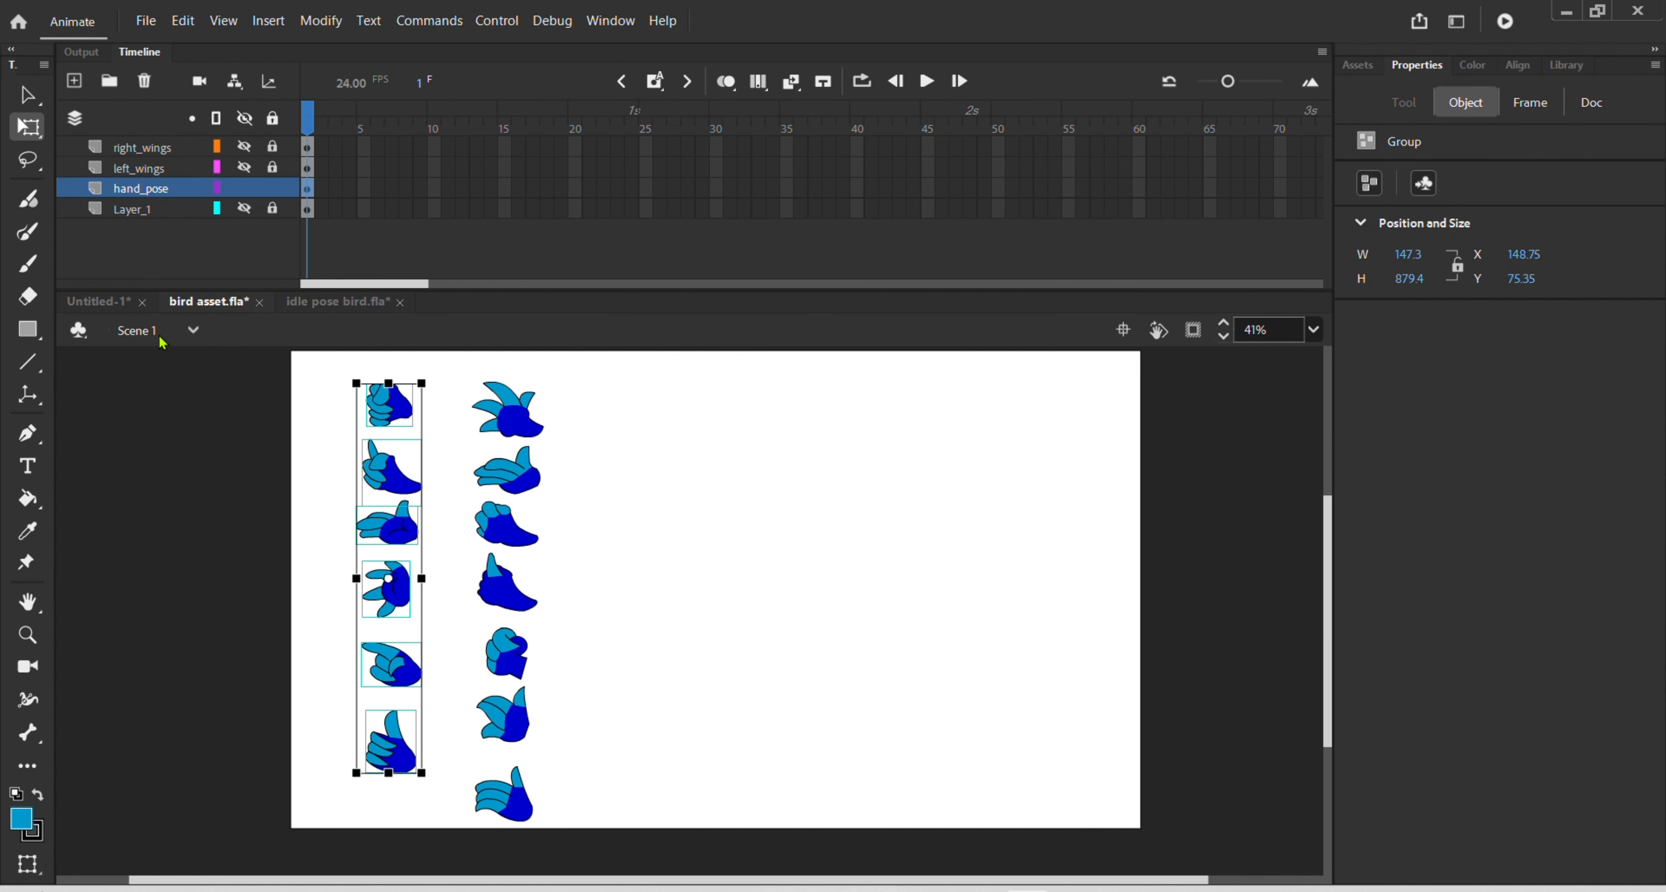
click(129, 310)
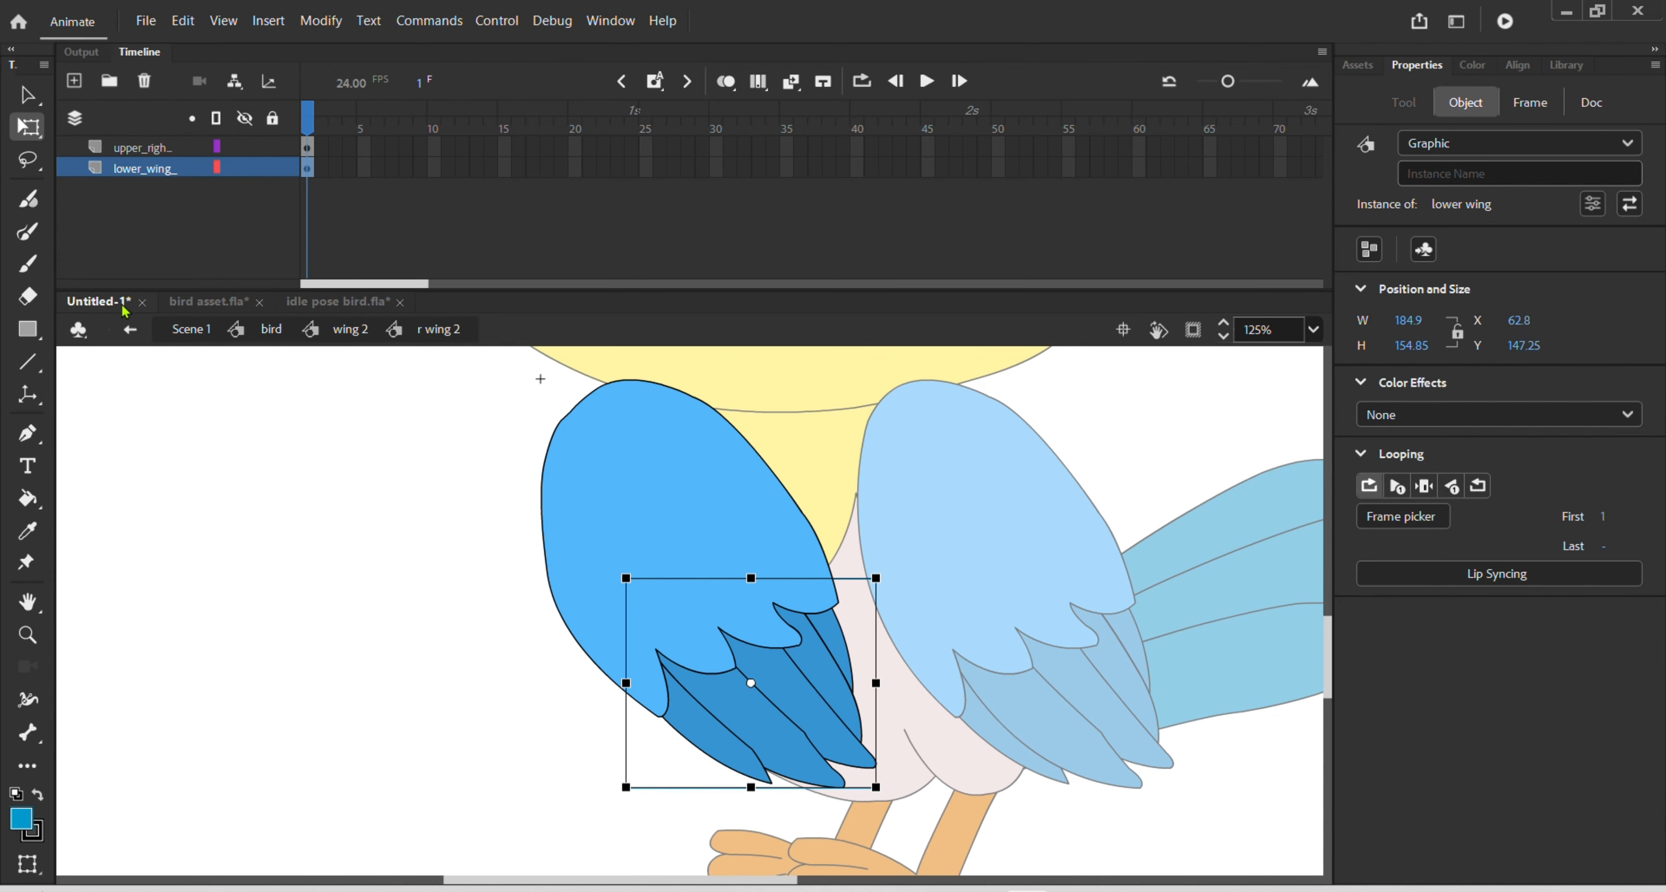
- Open the lower wing symbol and convert all its feathers into a nested graphic symbol named "lower wing 2"
scroll(860, 690, down, 1)
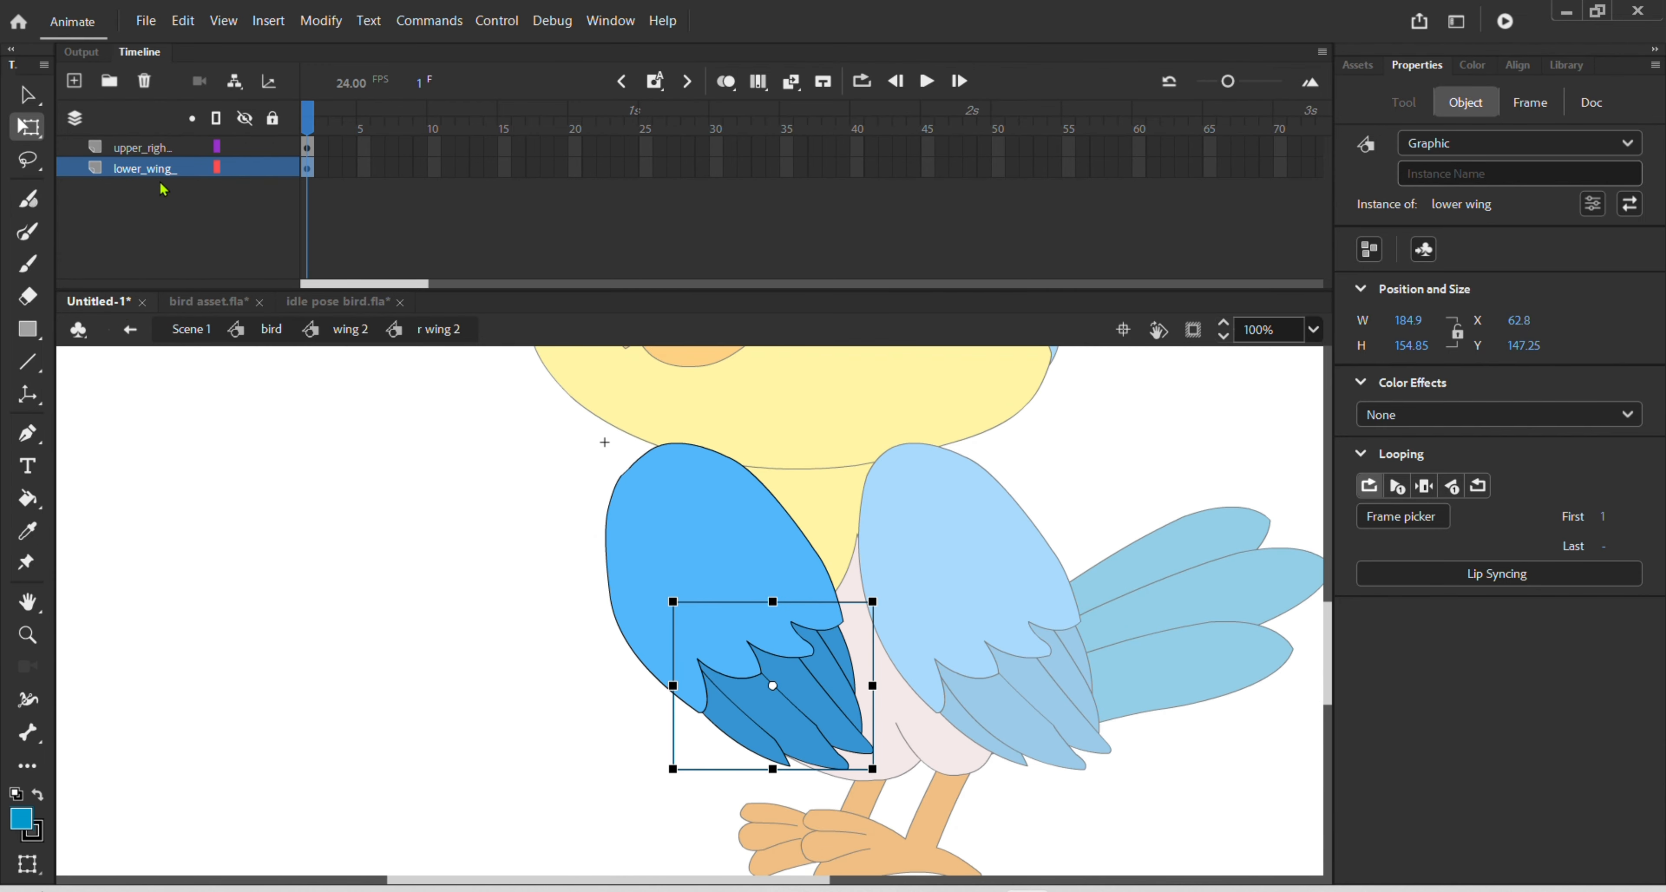
double_click(811, 720)
drag(859, 656, 663, 771)
key(F8)
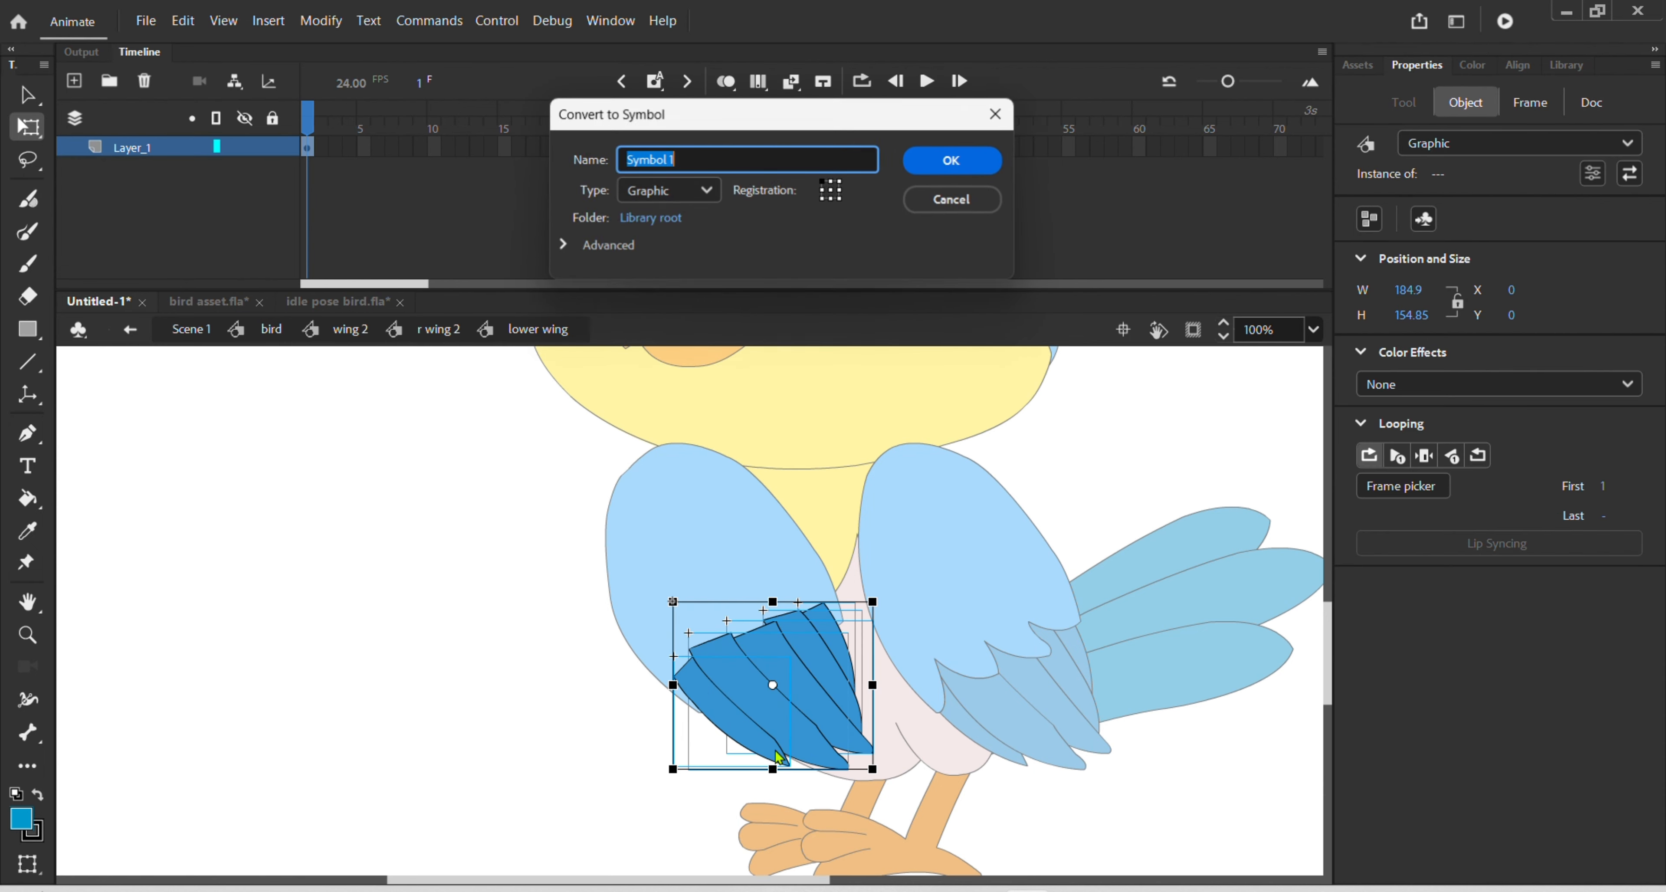
text(lower wing)
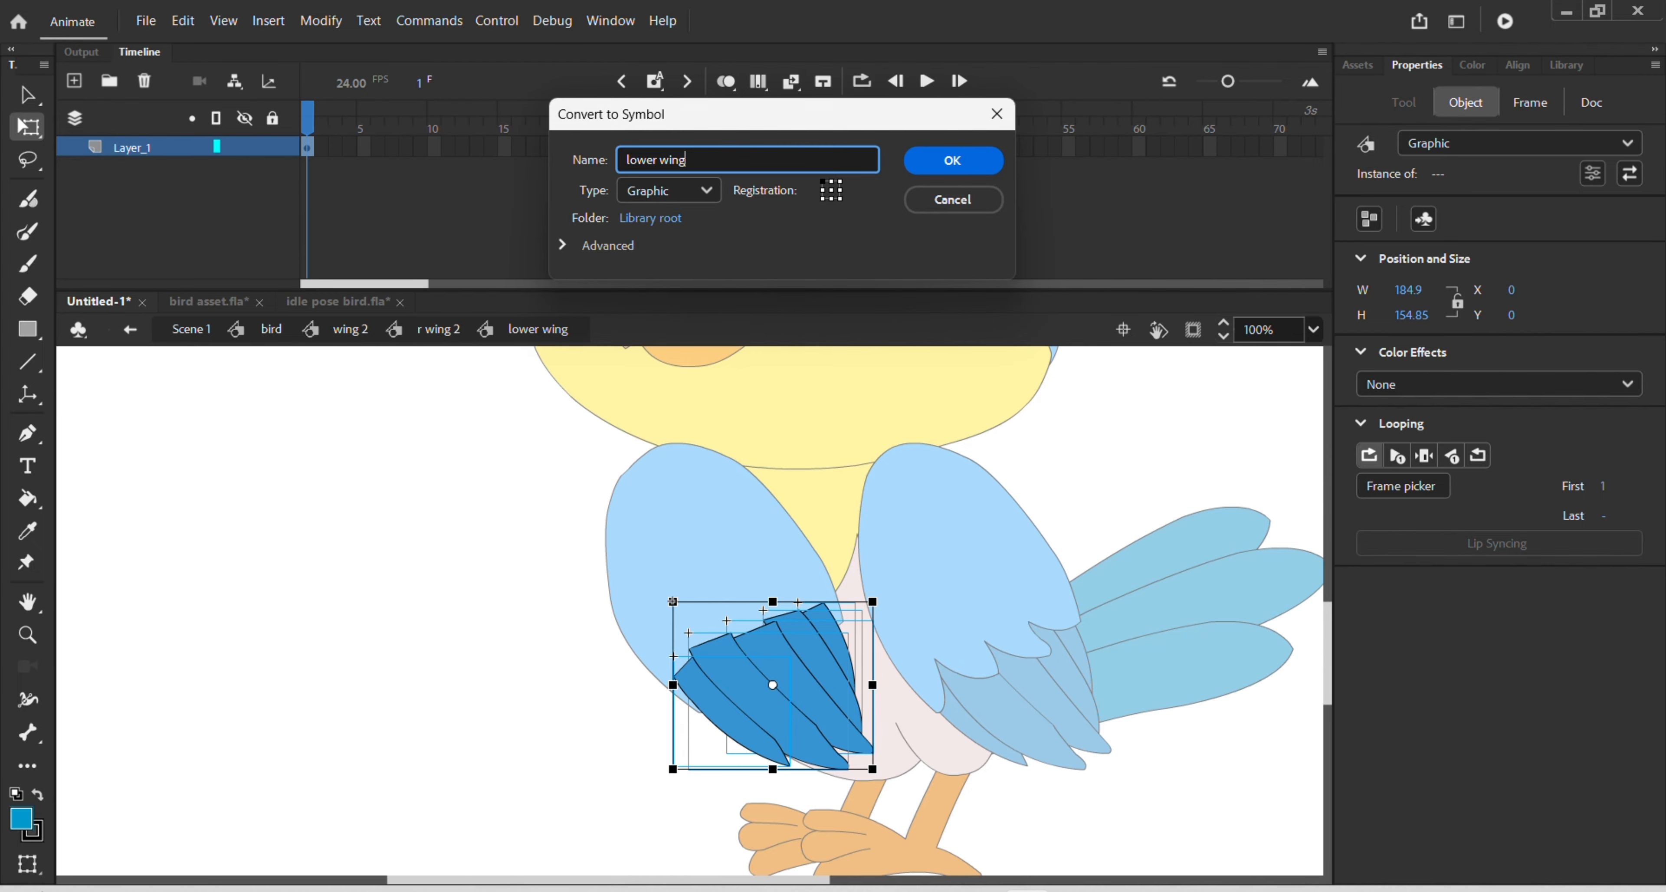
text( 2)
key(Return)
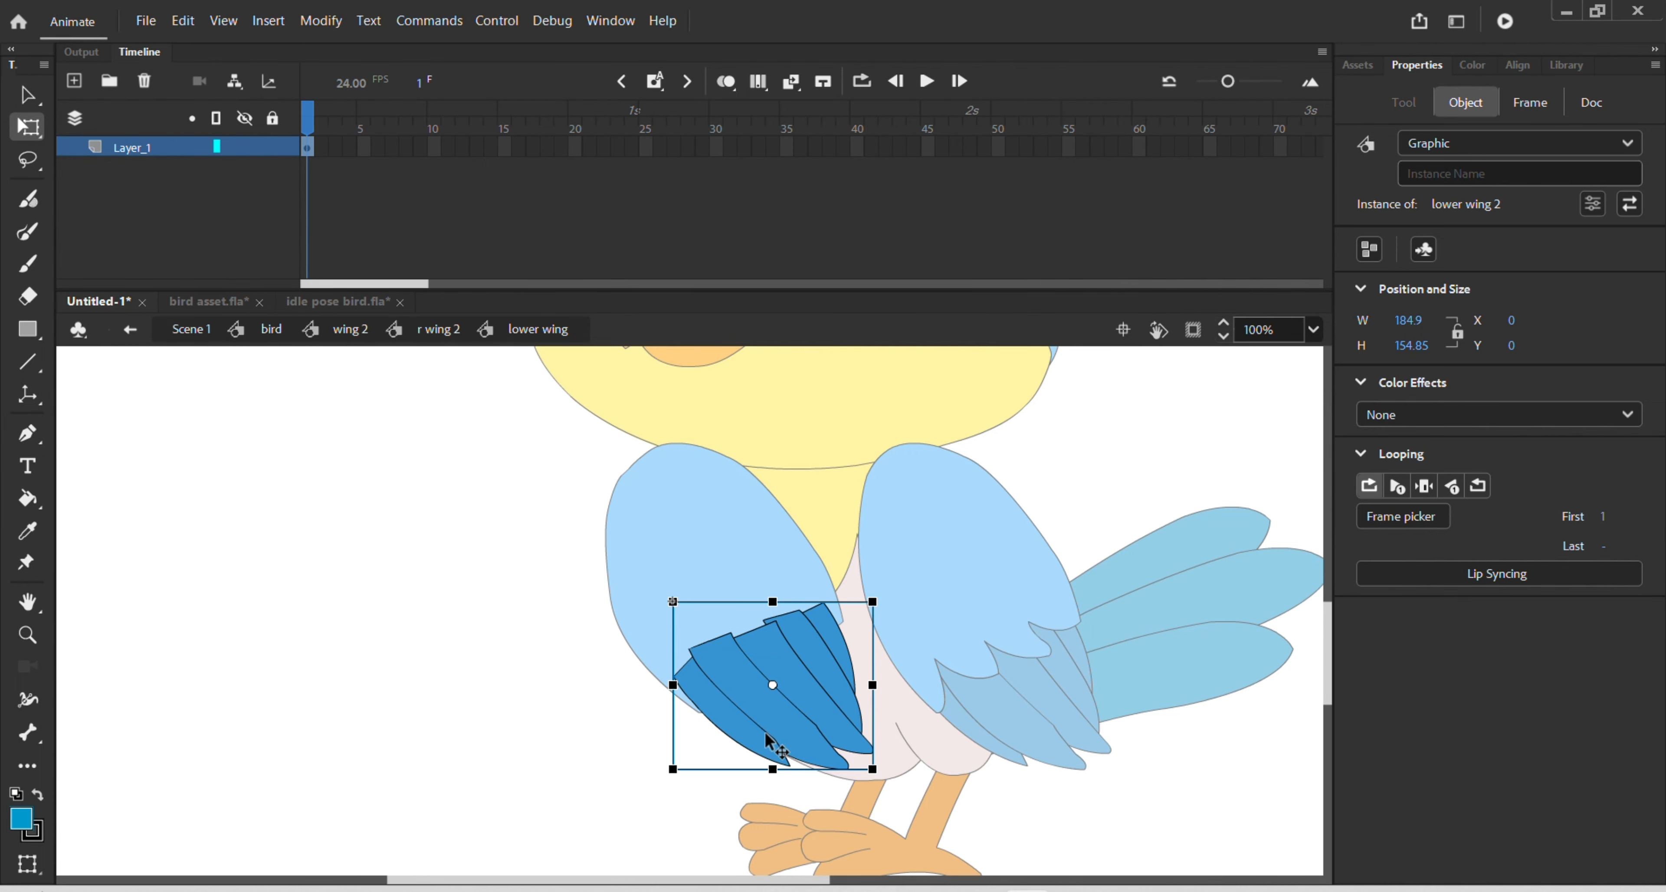
- Distribute the lower wing 2 symbol to its own layer inside lower wing and deselect it
right_click(776, 742)
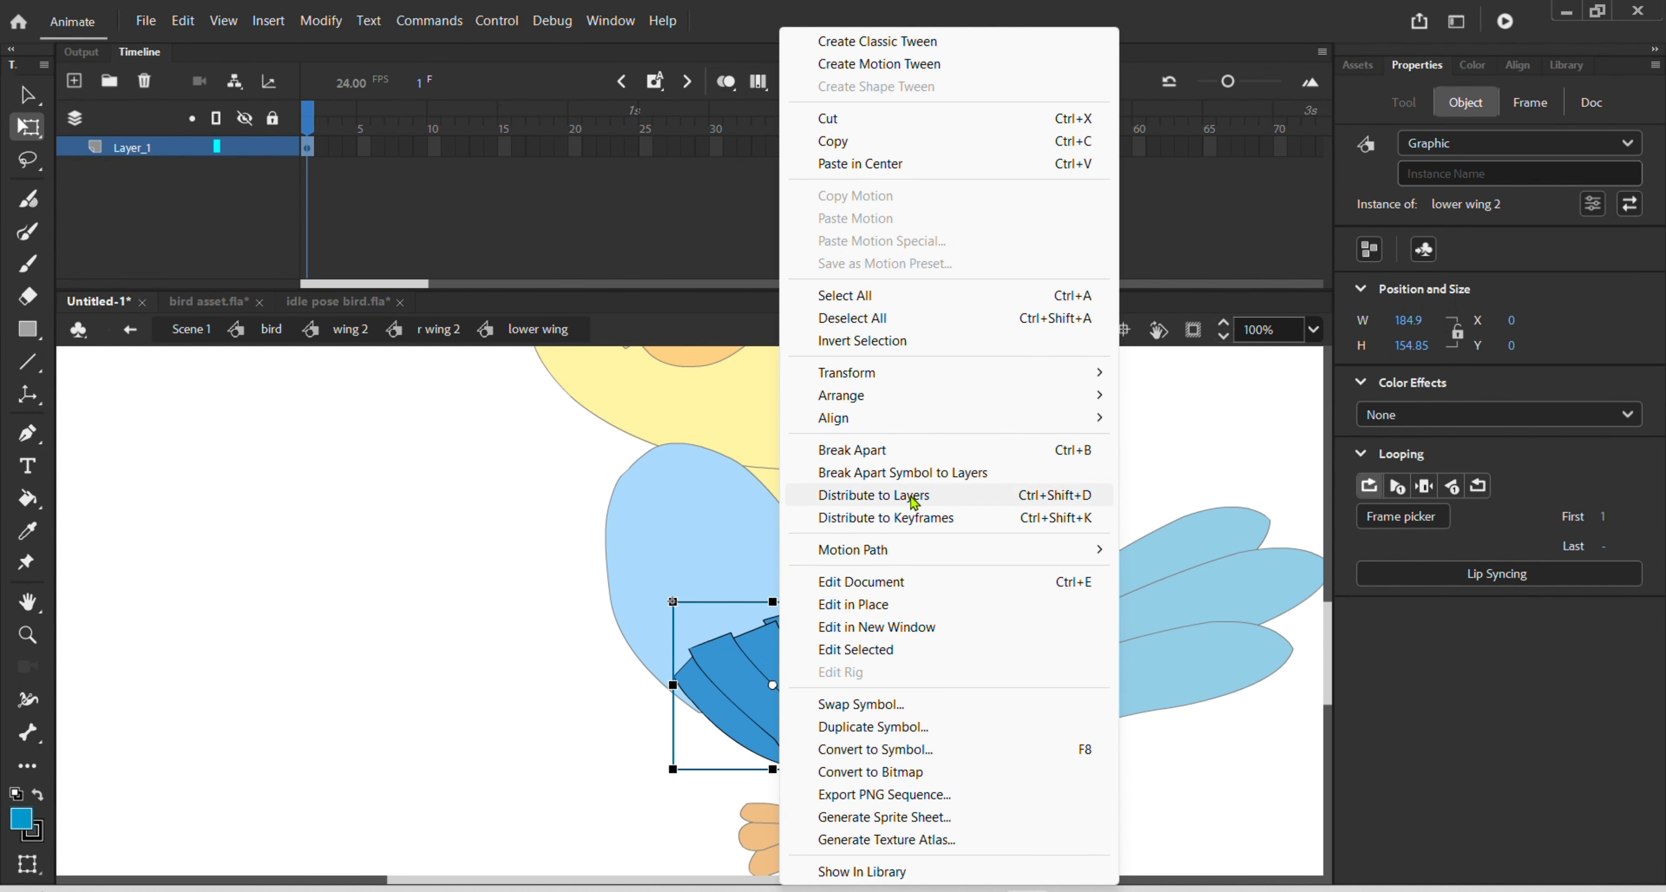
click(892, 495)
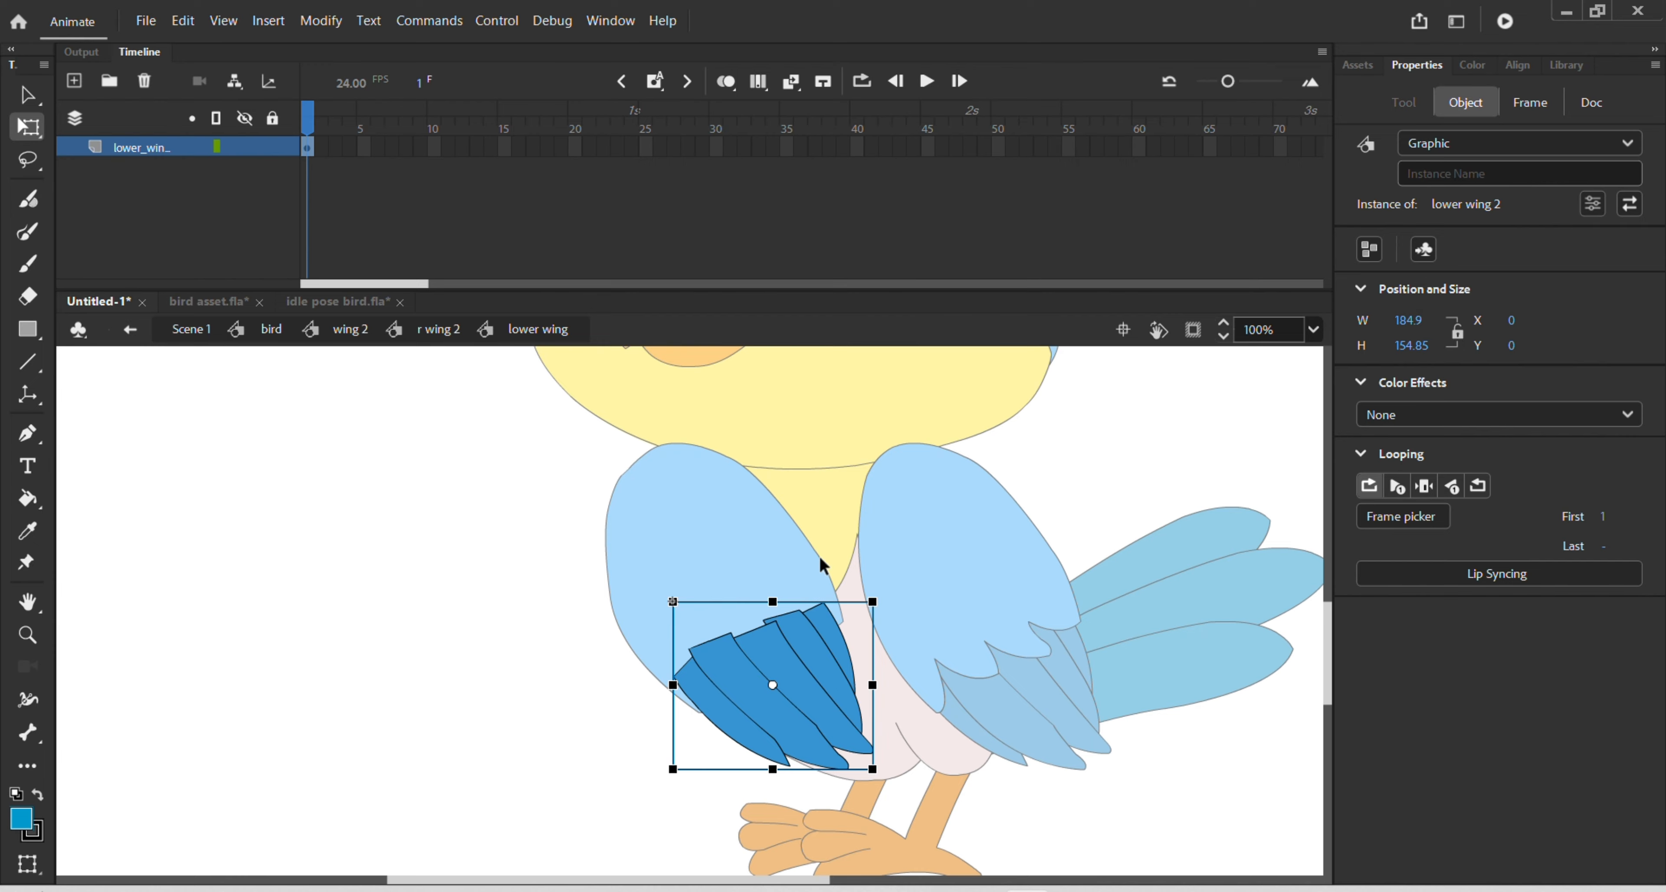
click(825, 496)
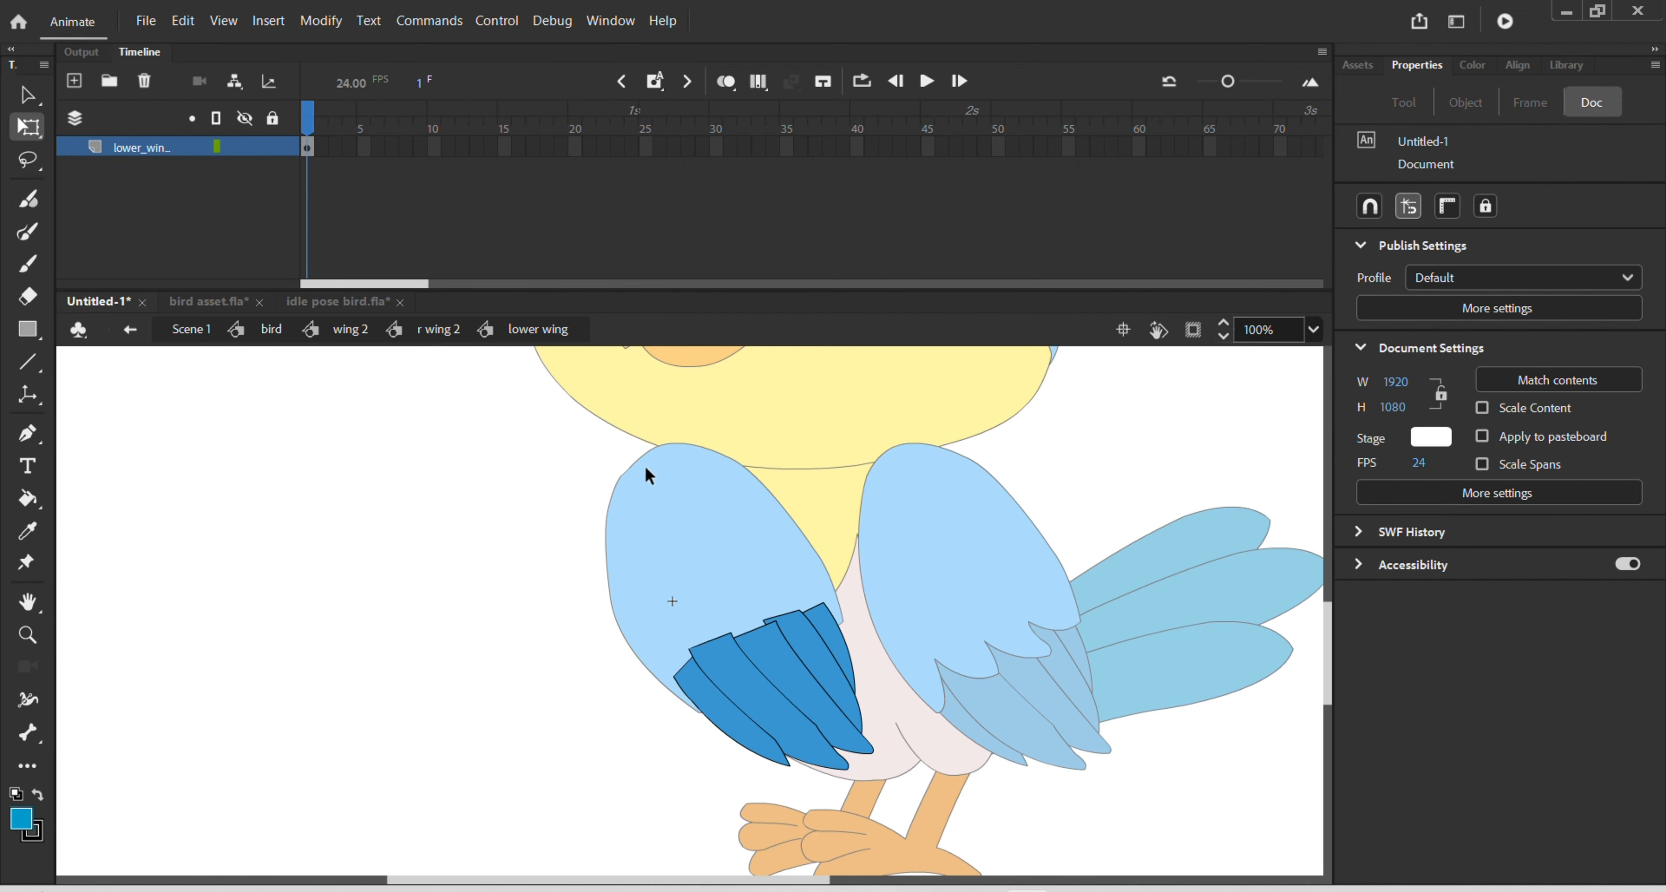
- Open the lower wing 2 symbol and insert a keyframe at frame 2 of Layer_1
double_click(766, 657)
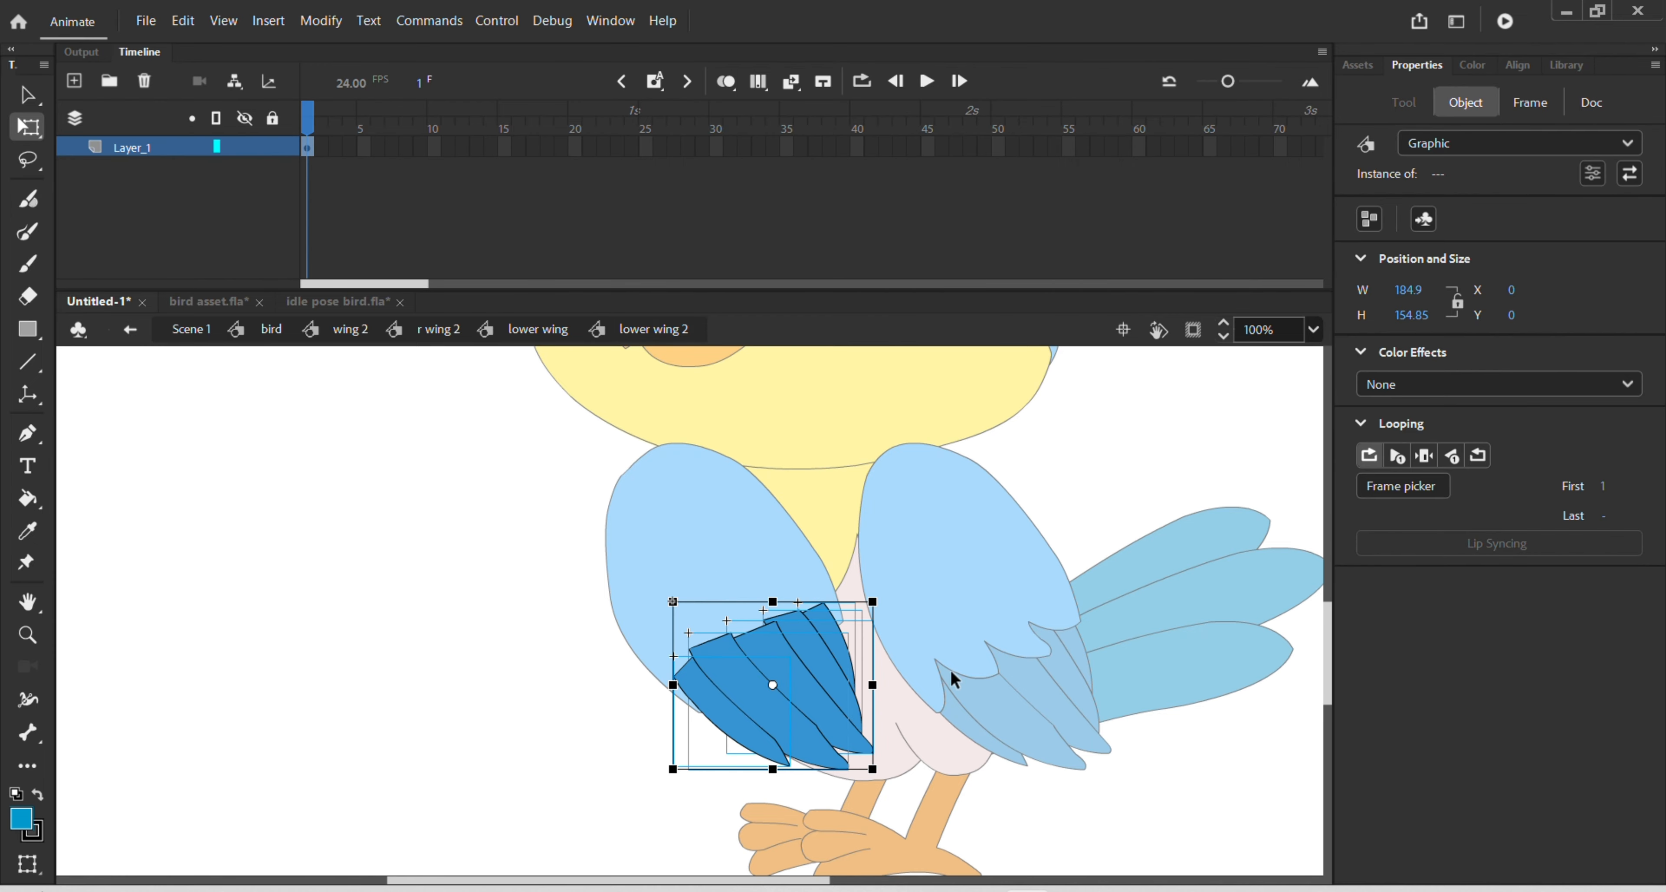
click(925, 651)
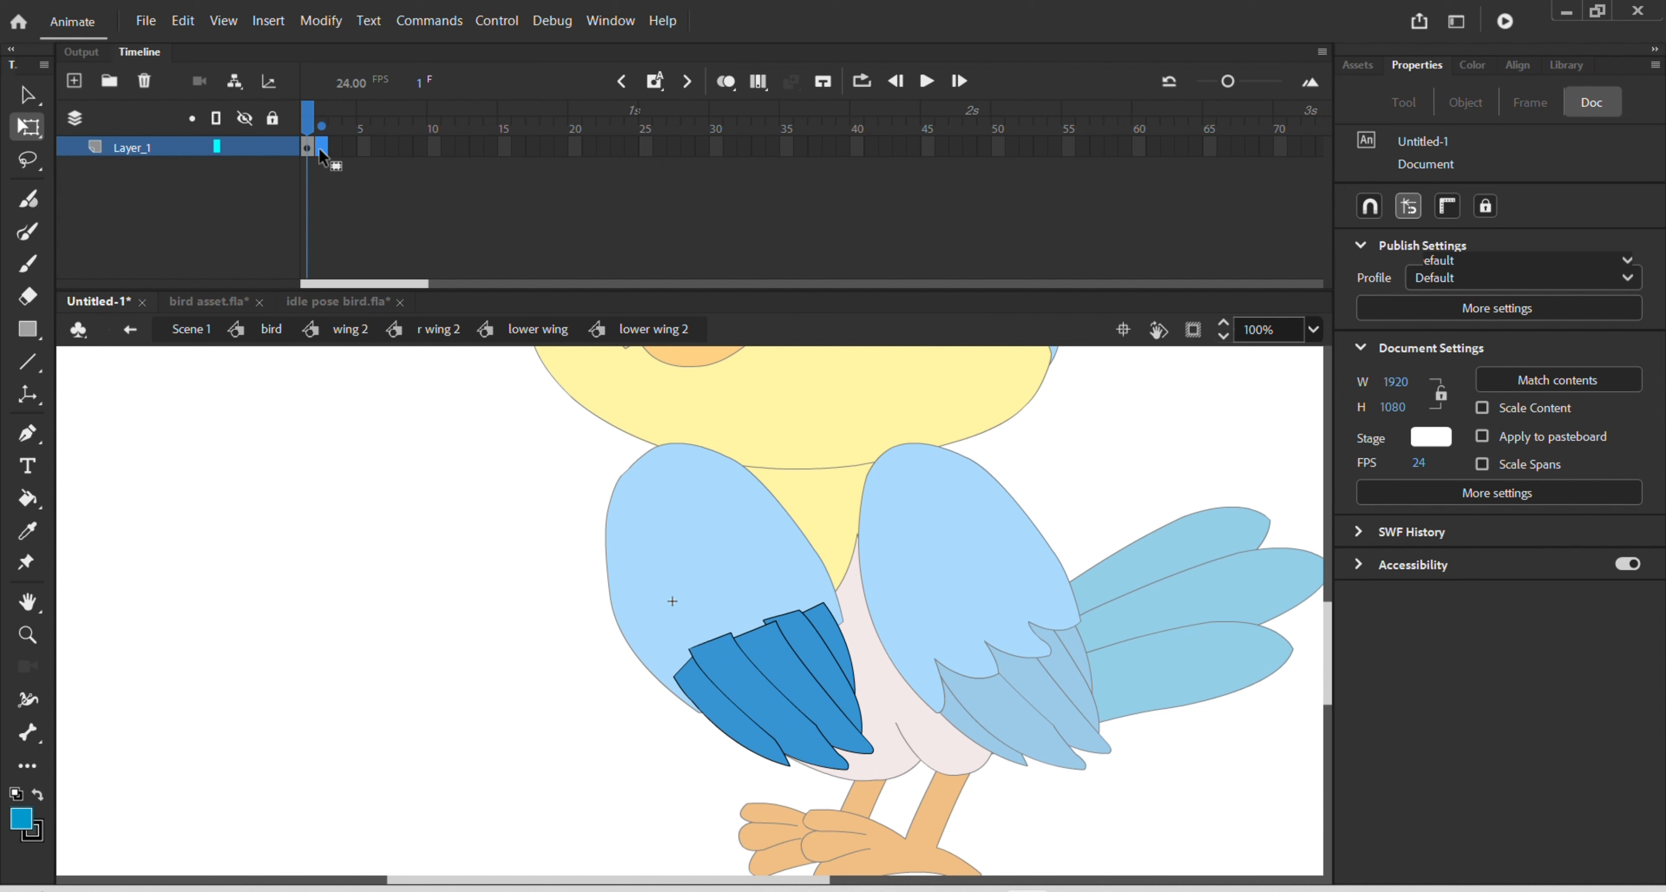
key(F6)
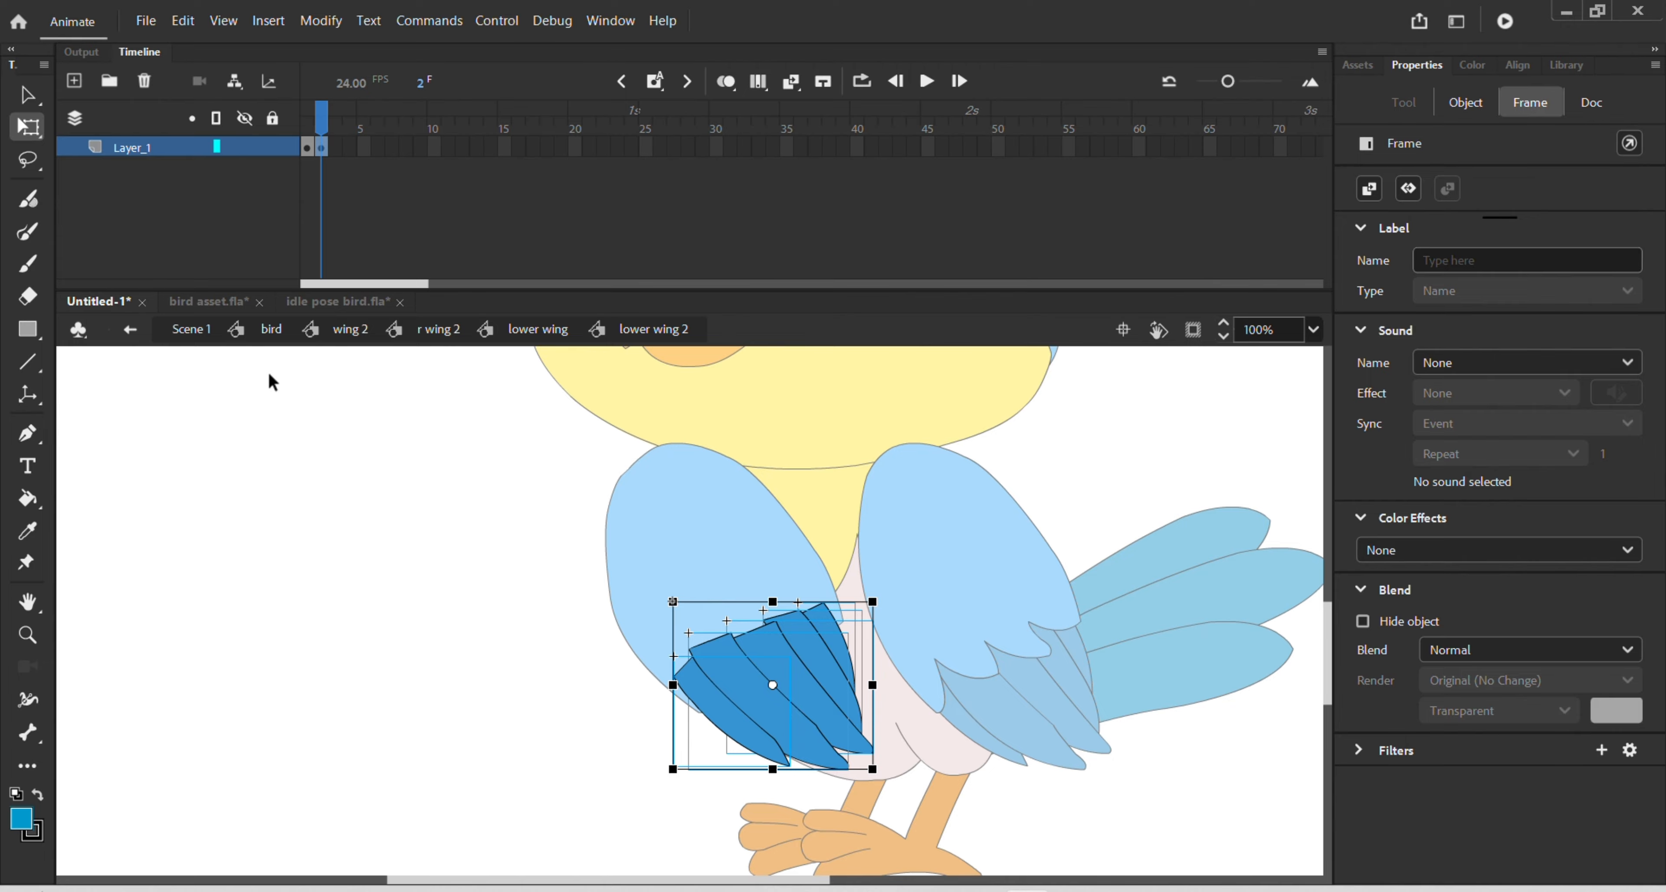
- Copy the column of hand poses from bird asset.fla and paste it into frame 2 of lower wing 2 in Untitled-1
click(217, 306)
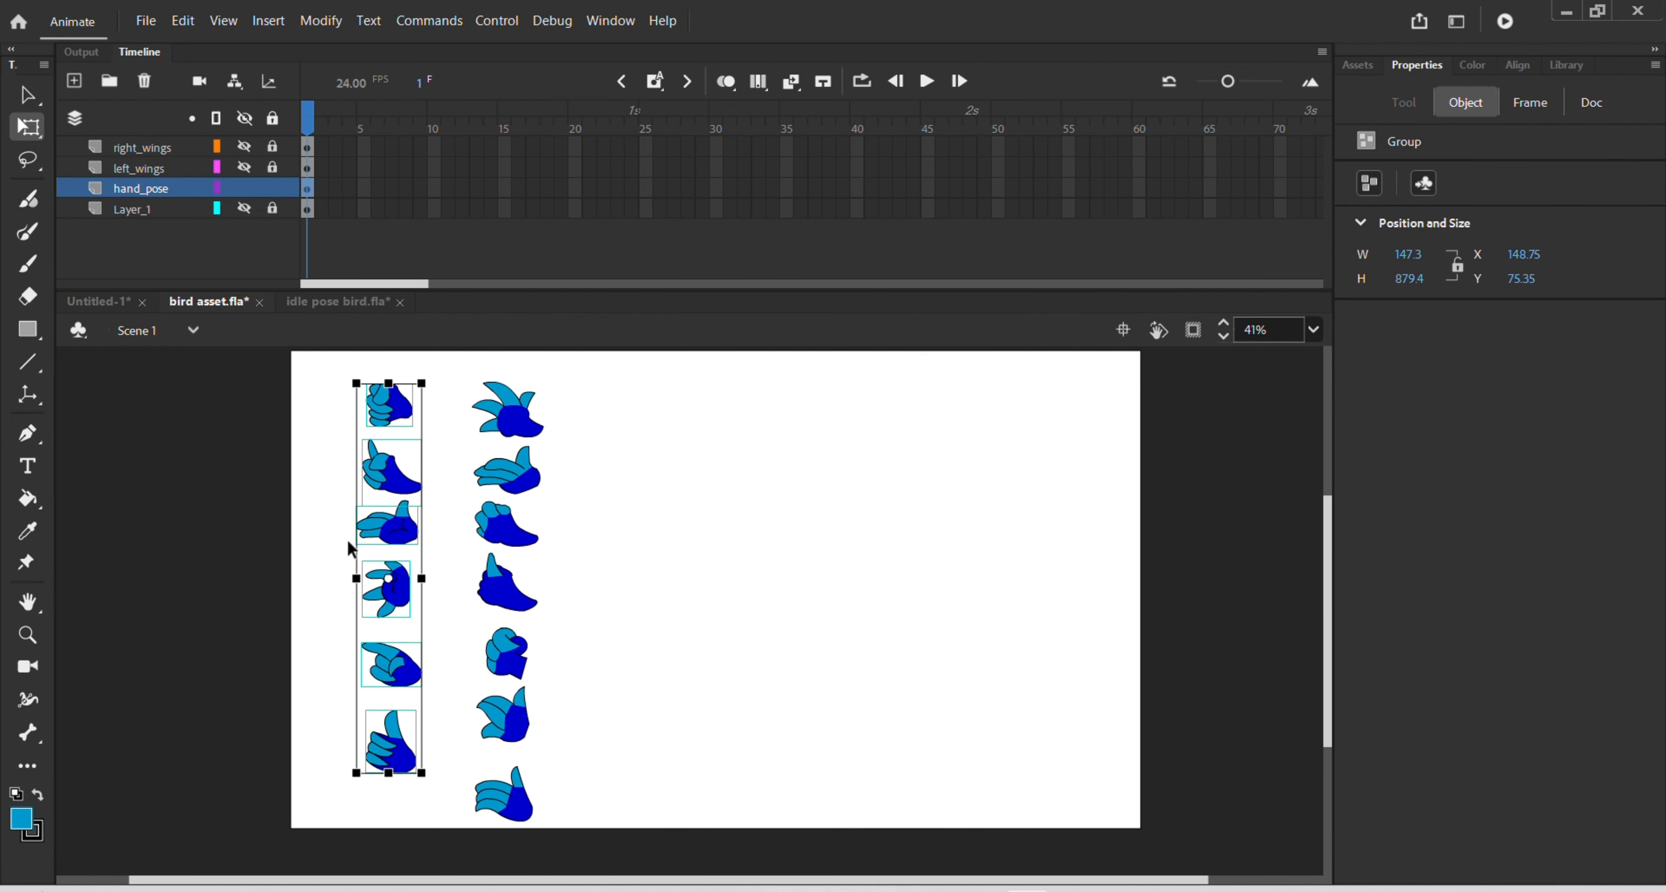
drag(111, 292, 112, 297)
click(116, 312)
click(457, 535)
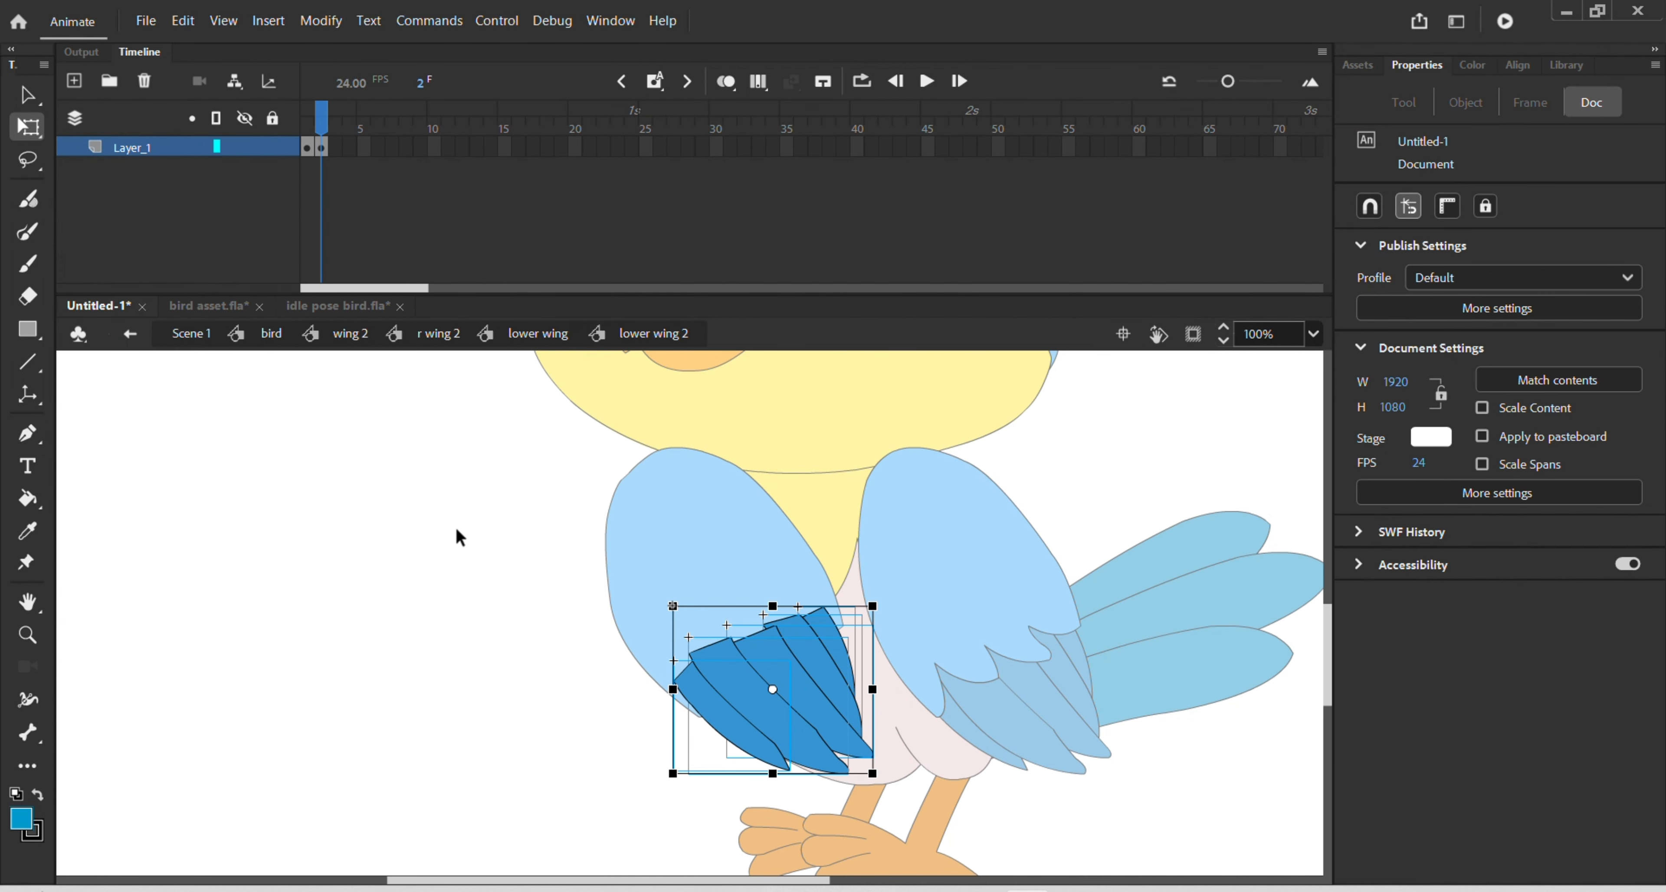
key(ctrl+v)
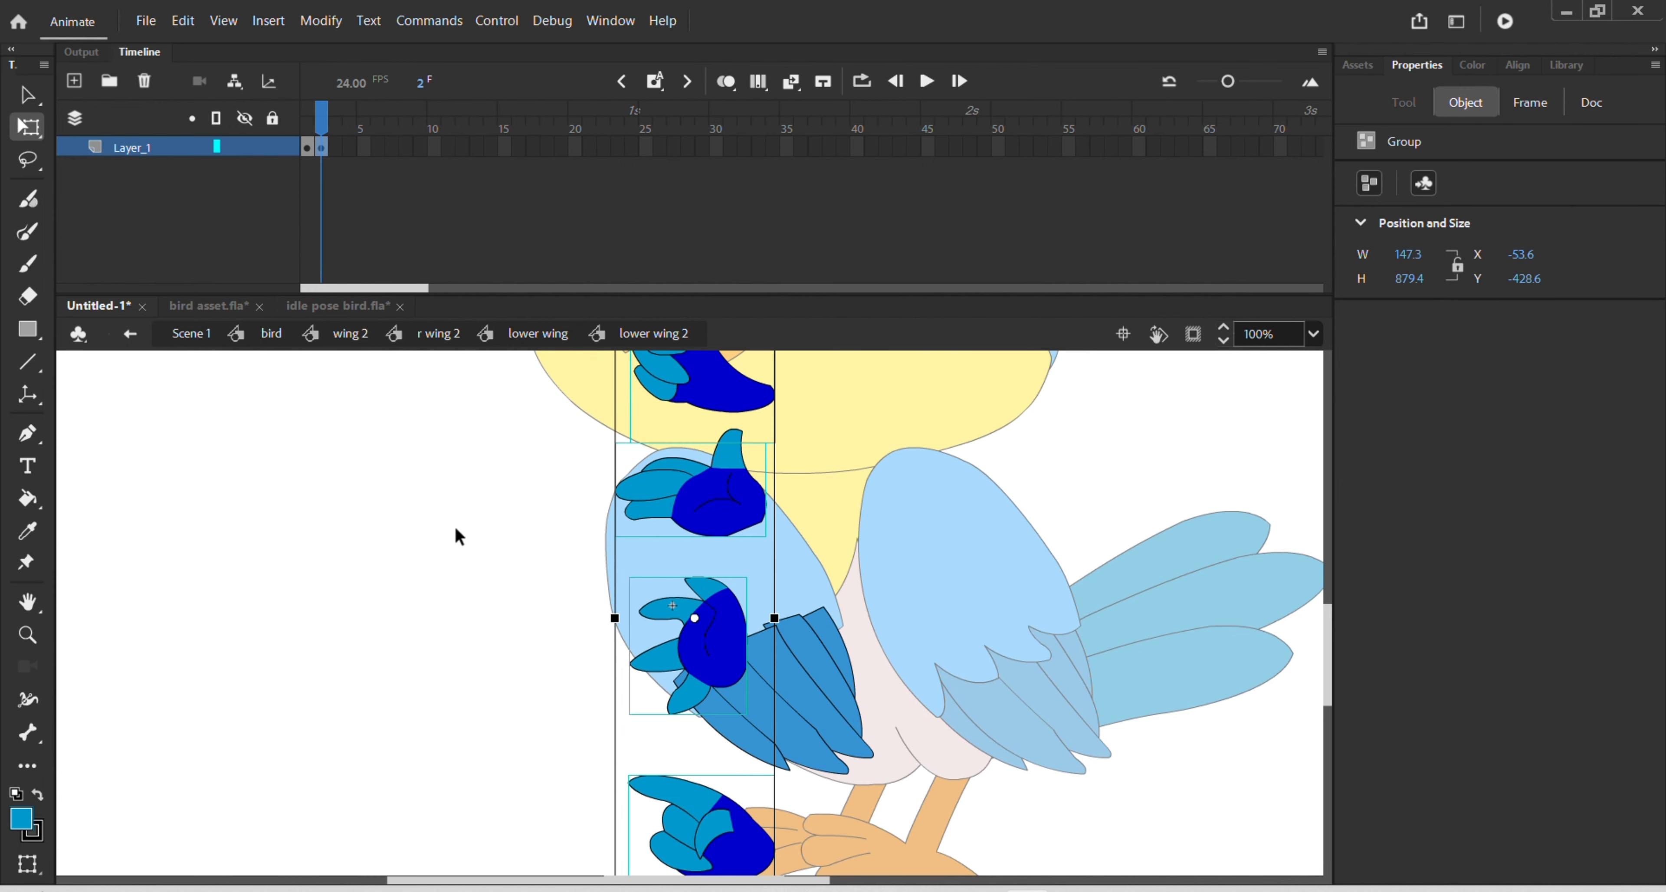
scroll(635, 688, down, 5)
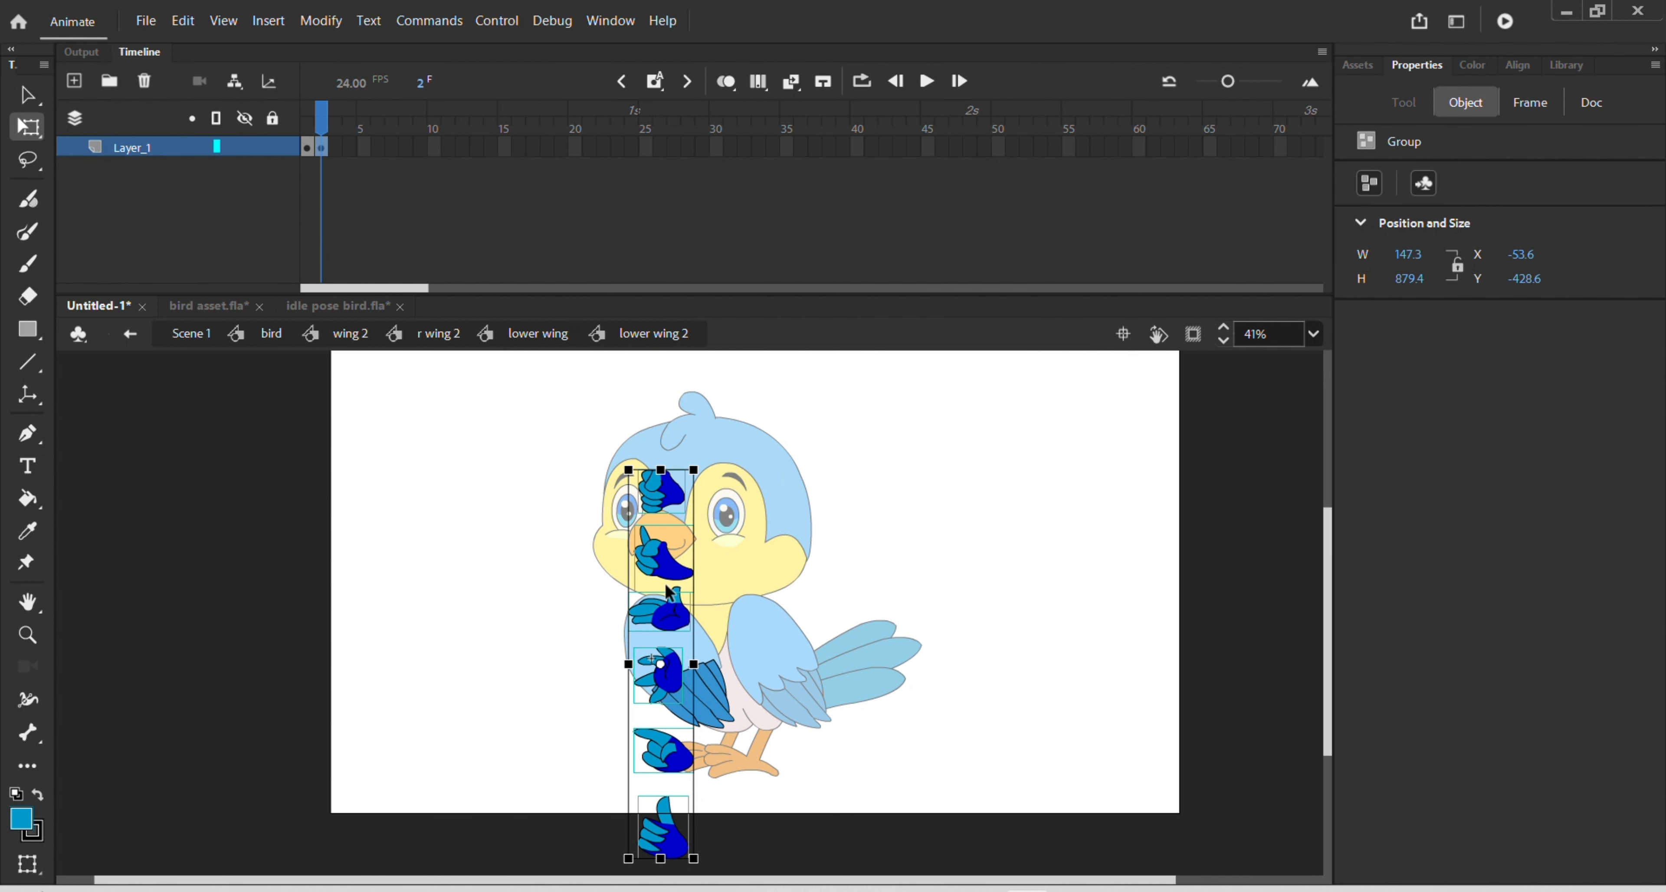
- Align the pasted hand poses by their horizontal and vertical centers so they stack on one another
click(1506, 72)
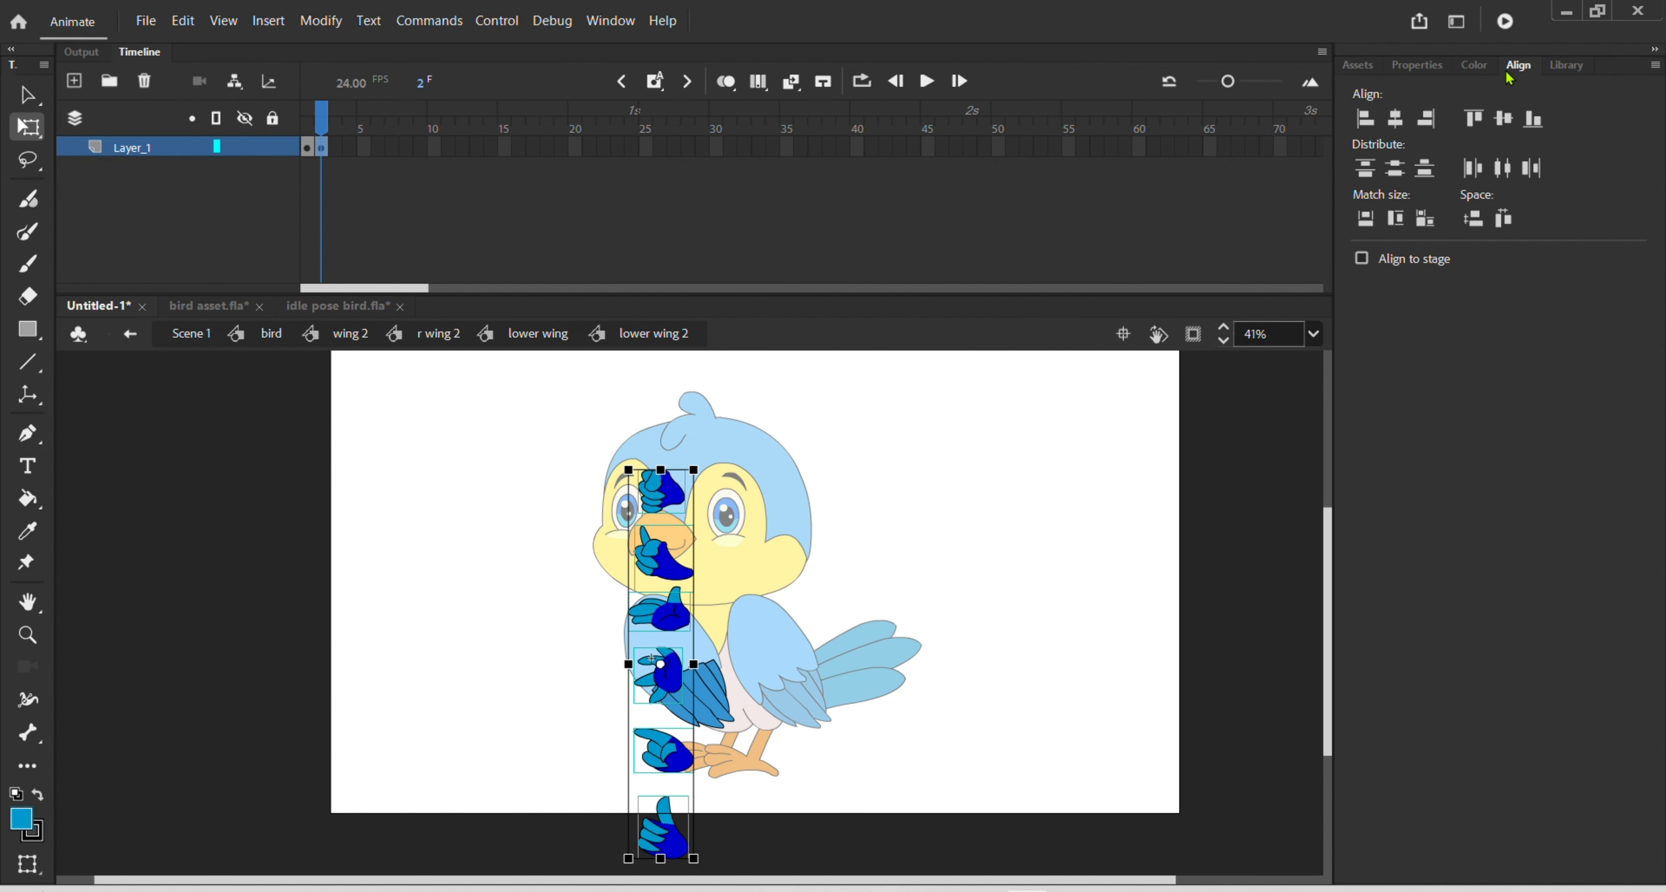
click(1396, 129)
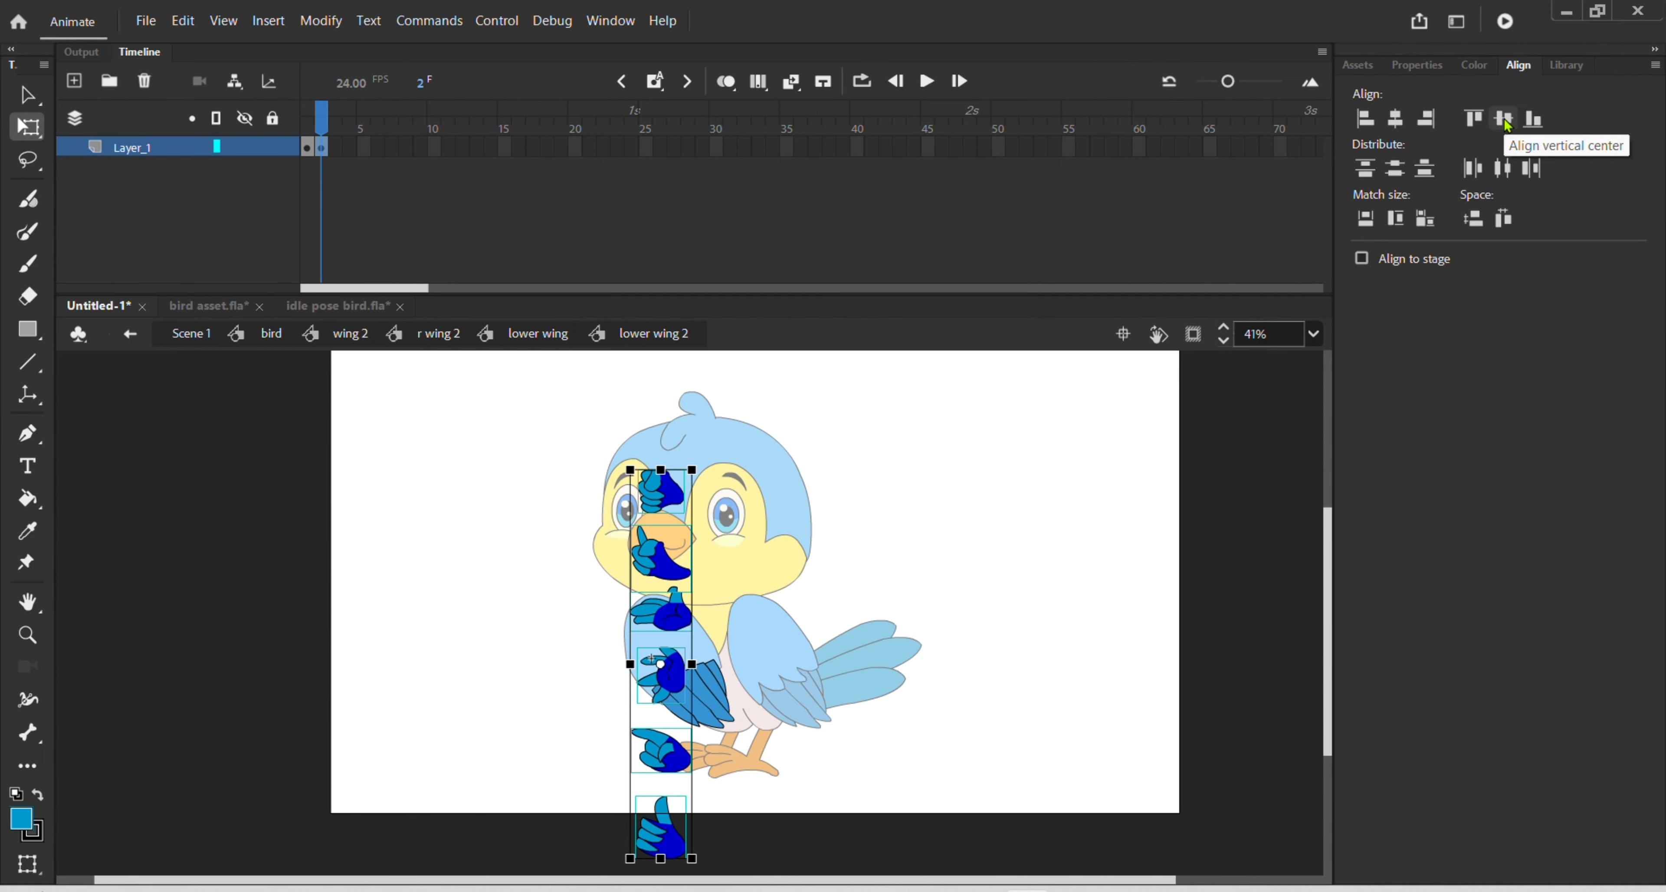
click(1504, 120)
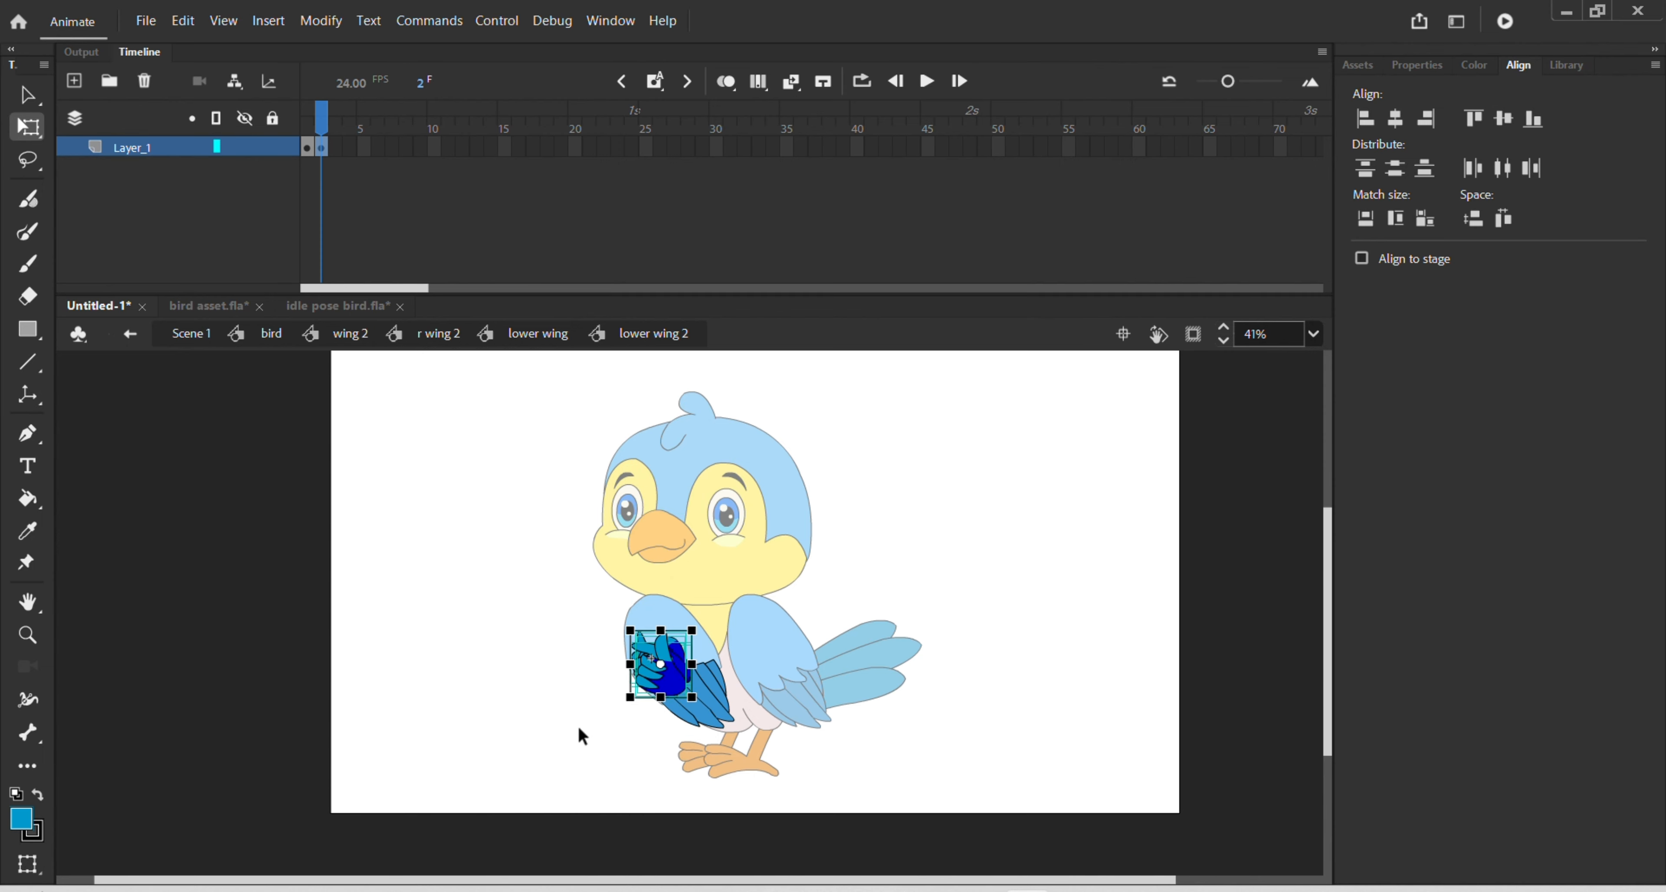
- Rotate the stacked hand poses so the fingers point down and move them over the lower wing feathers
scroll(672, 672, up, 5)
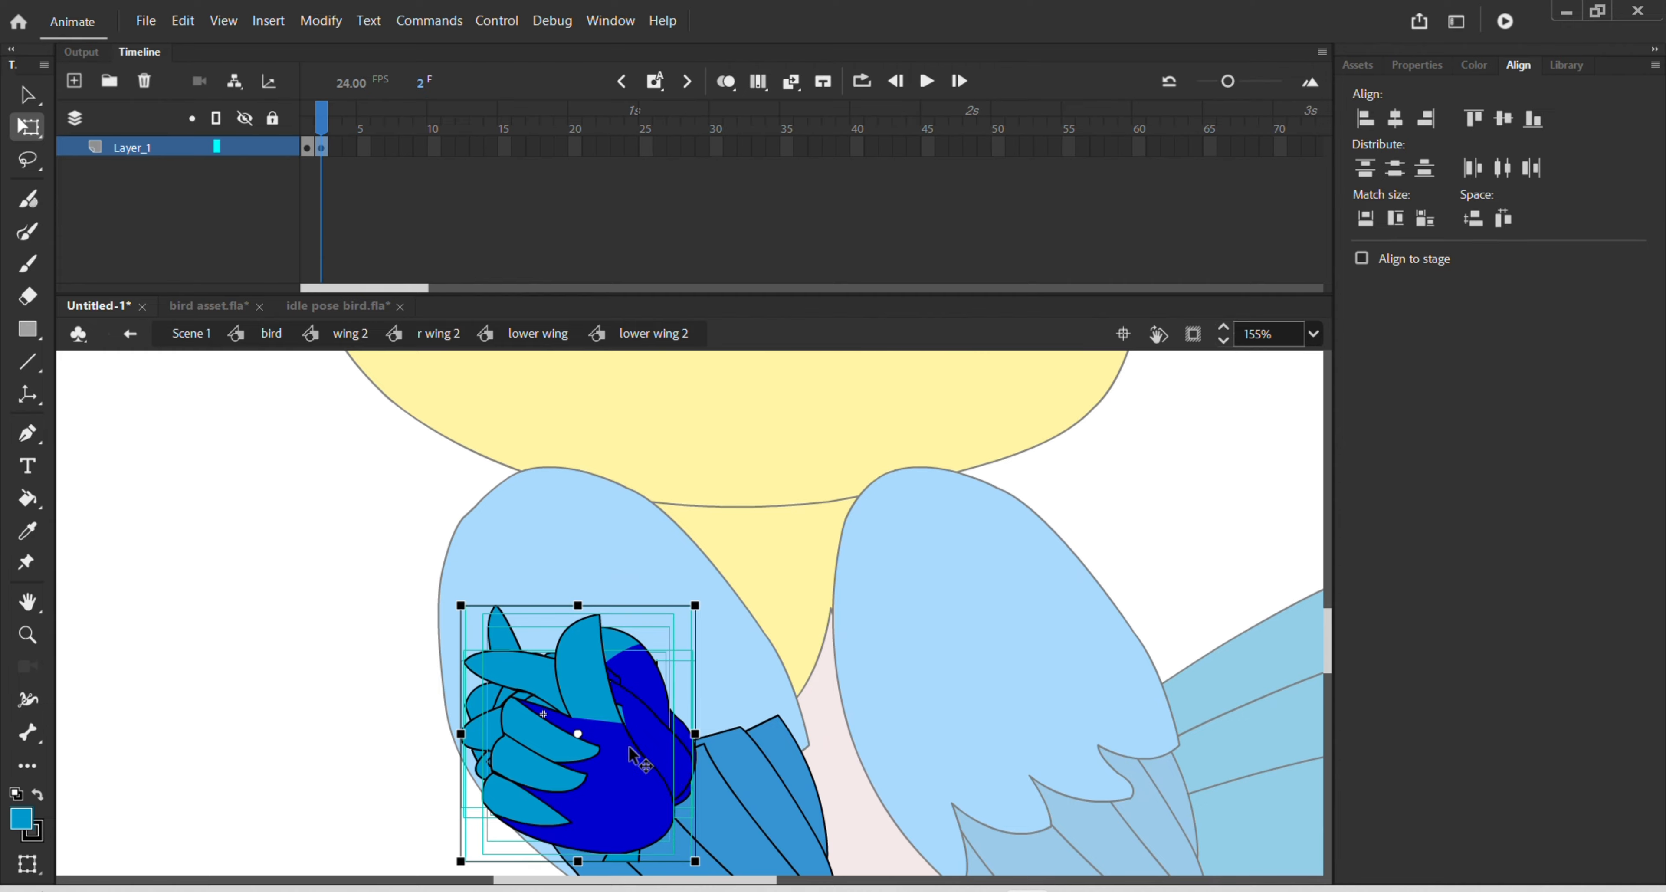
drag(816, 711, 811, 458)
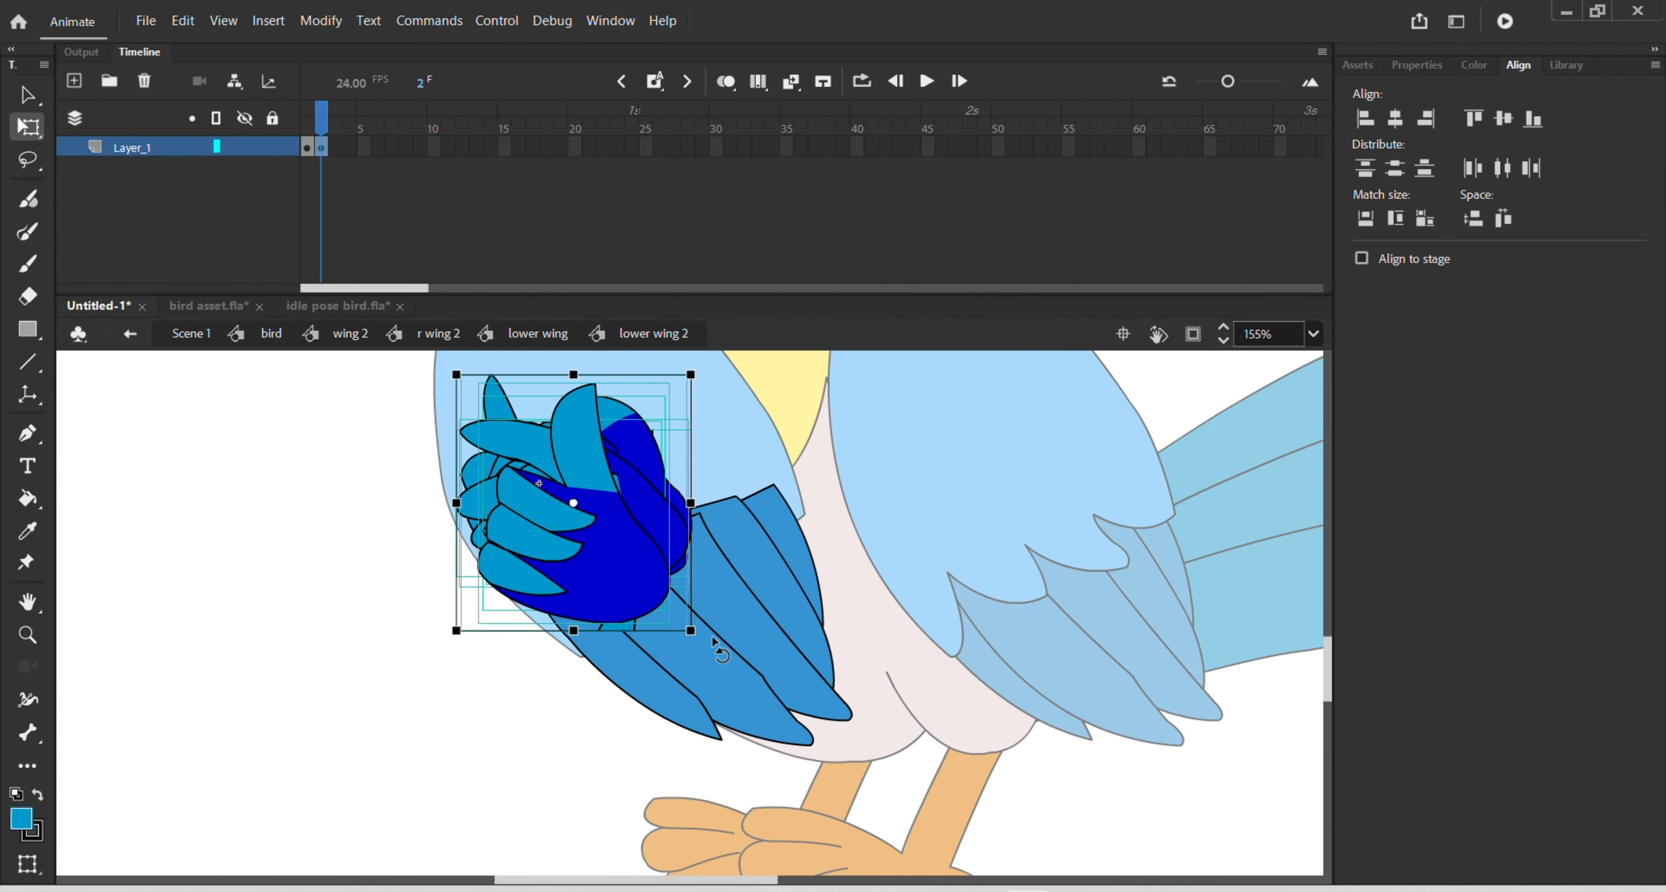
drag(715, 643, 594, 317)
drag(608, 495, 755, 632)
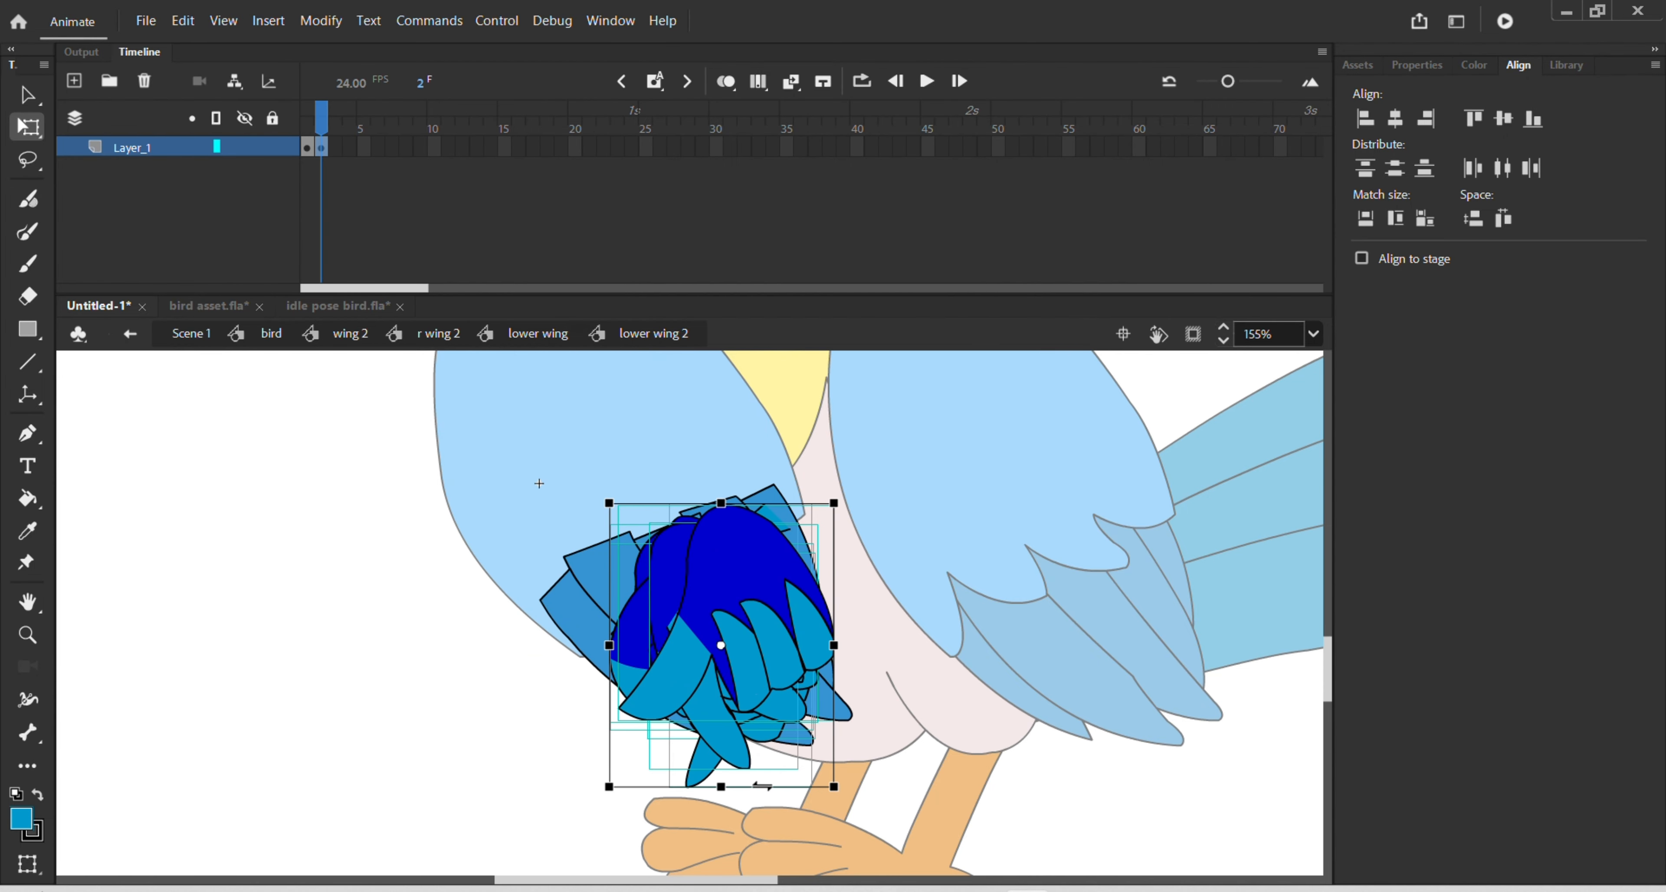
click(593, 808)
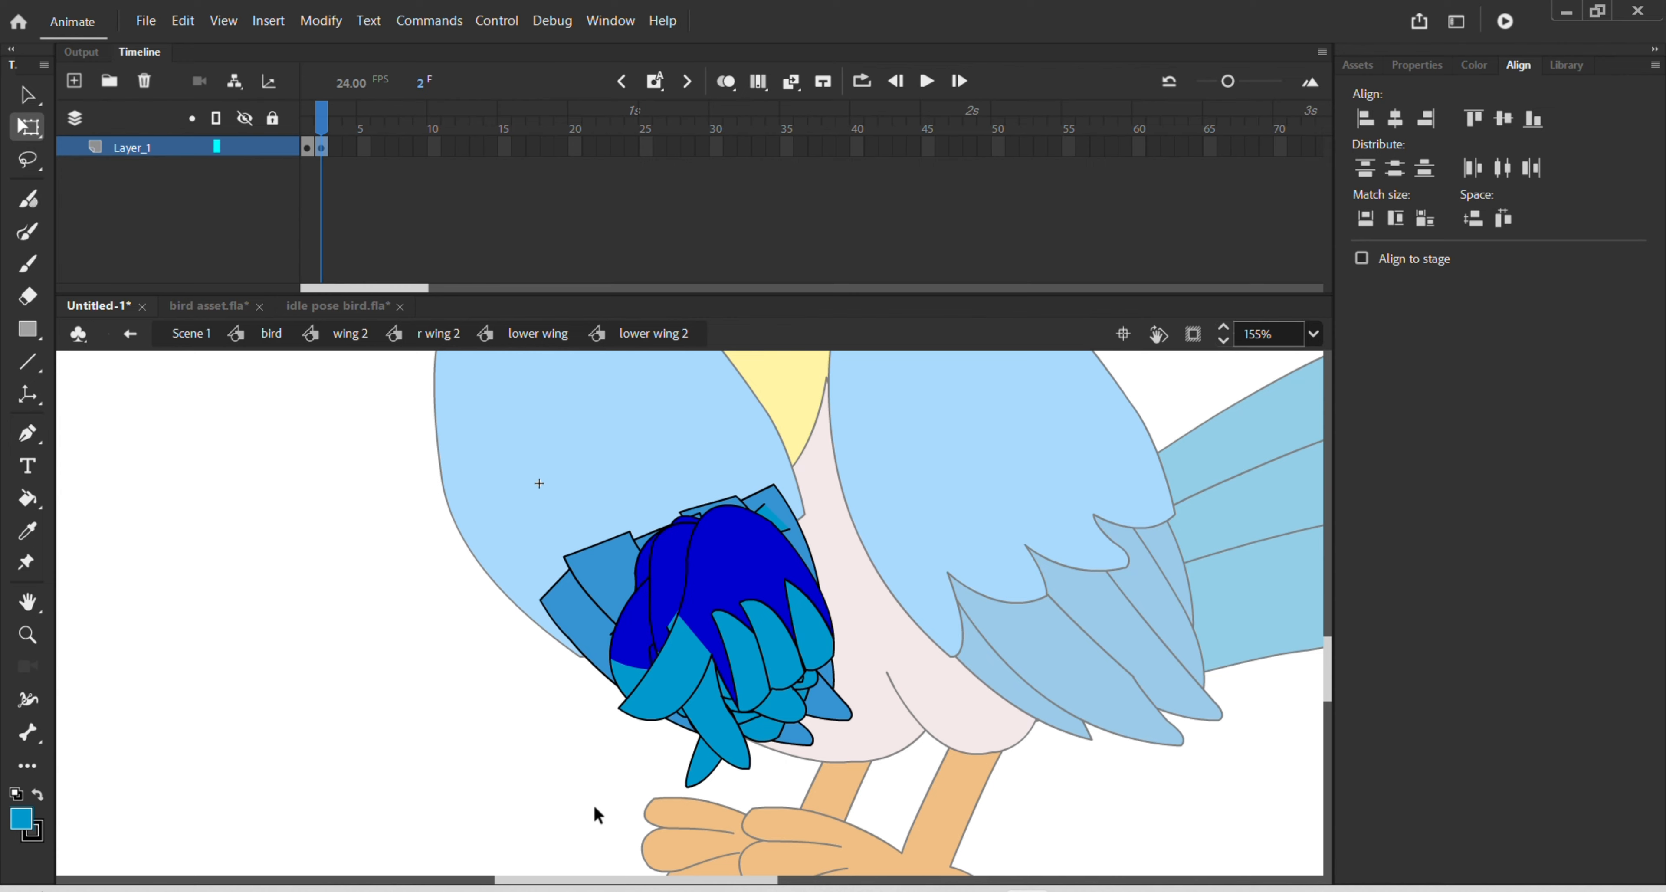
key(ctrl+z)
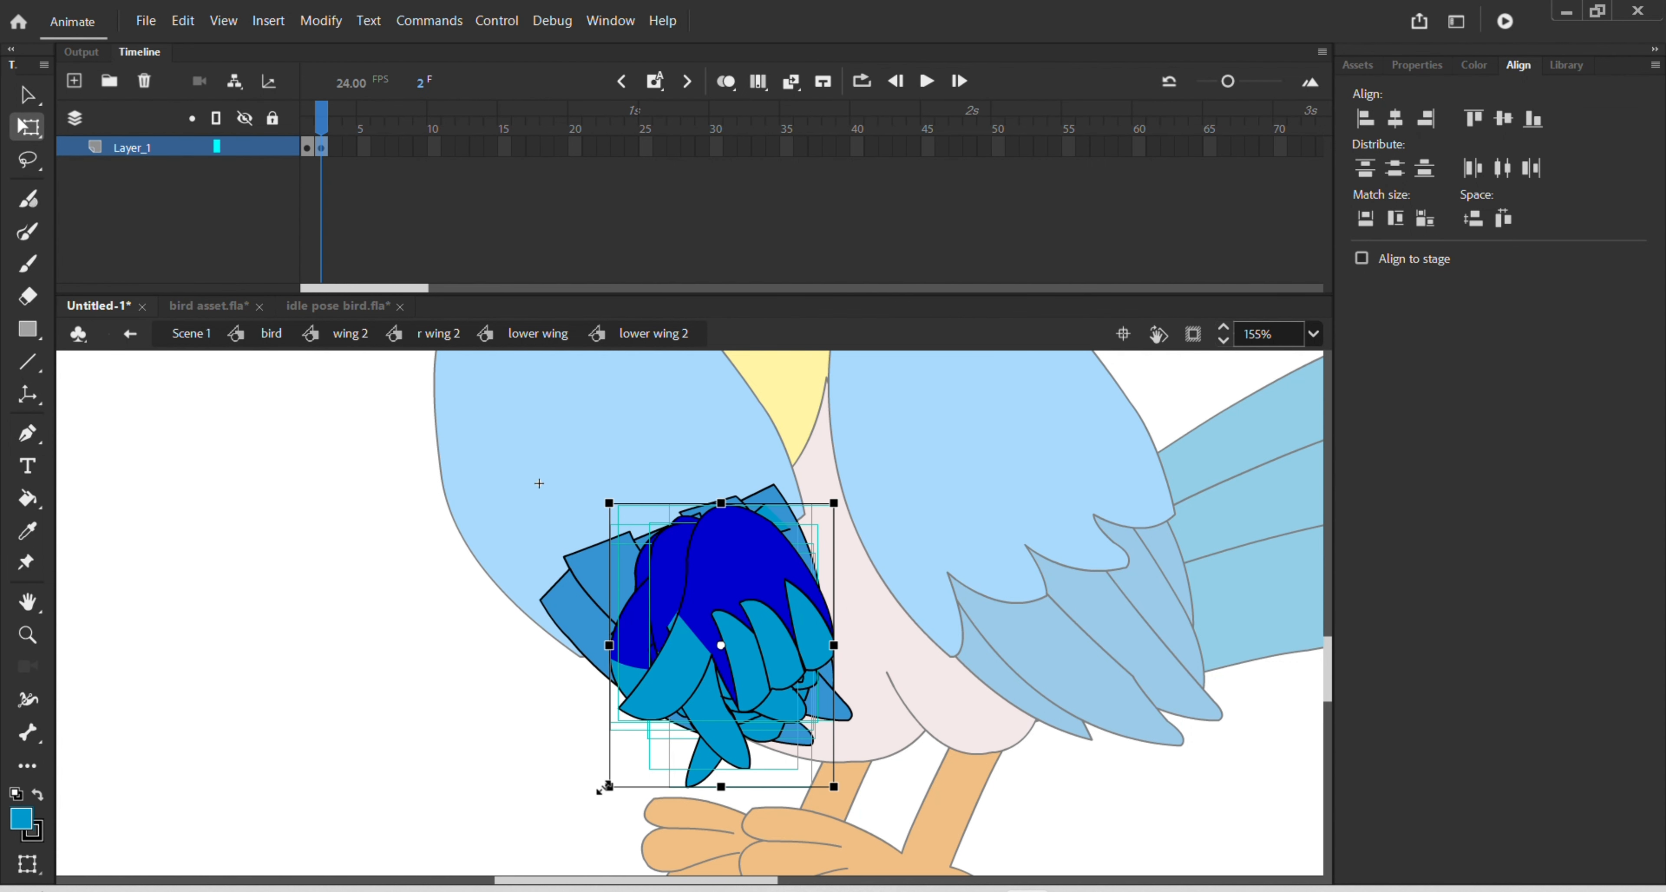
- Enlarge the stacked hand poses to cover the lower wing feathers and adjust their position under the upper wing
drag(605, 787, 631, 734)
drag(723, 601, 678, 603)
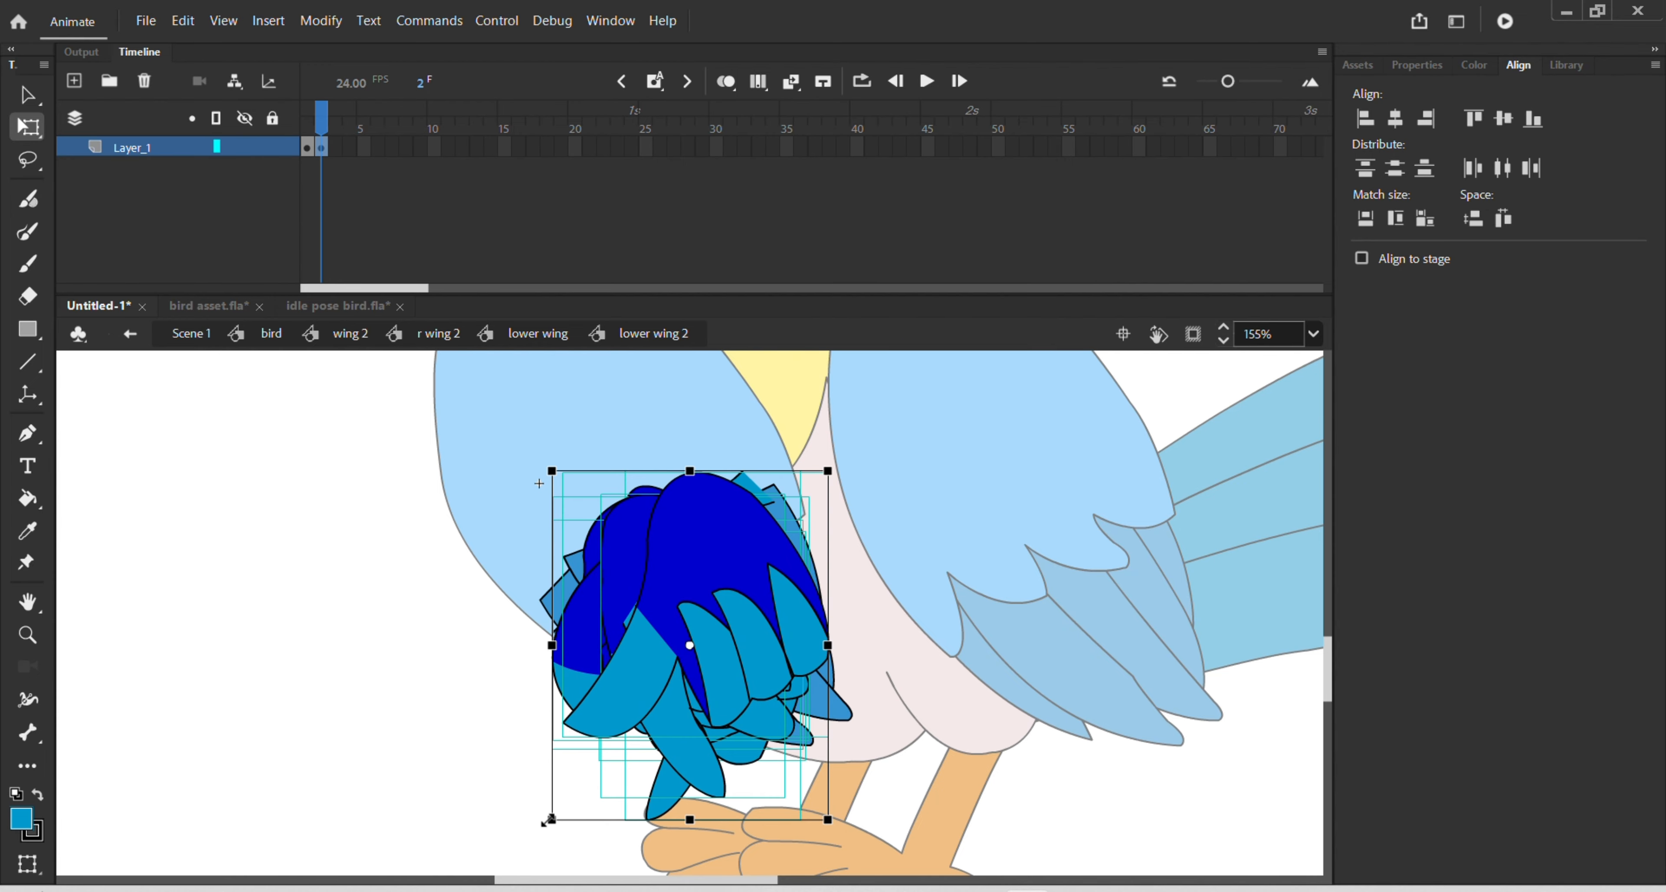
drag(548, 821, 542, 831)
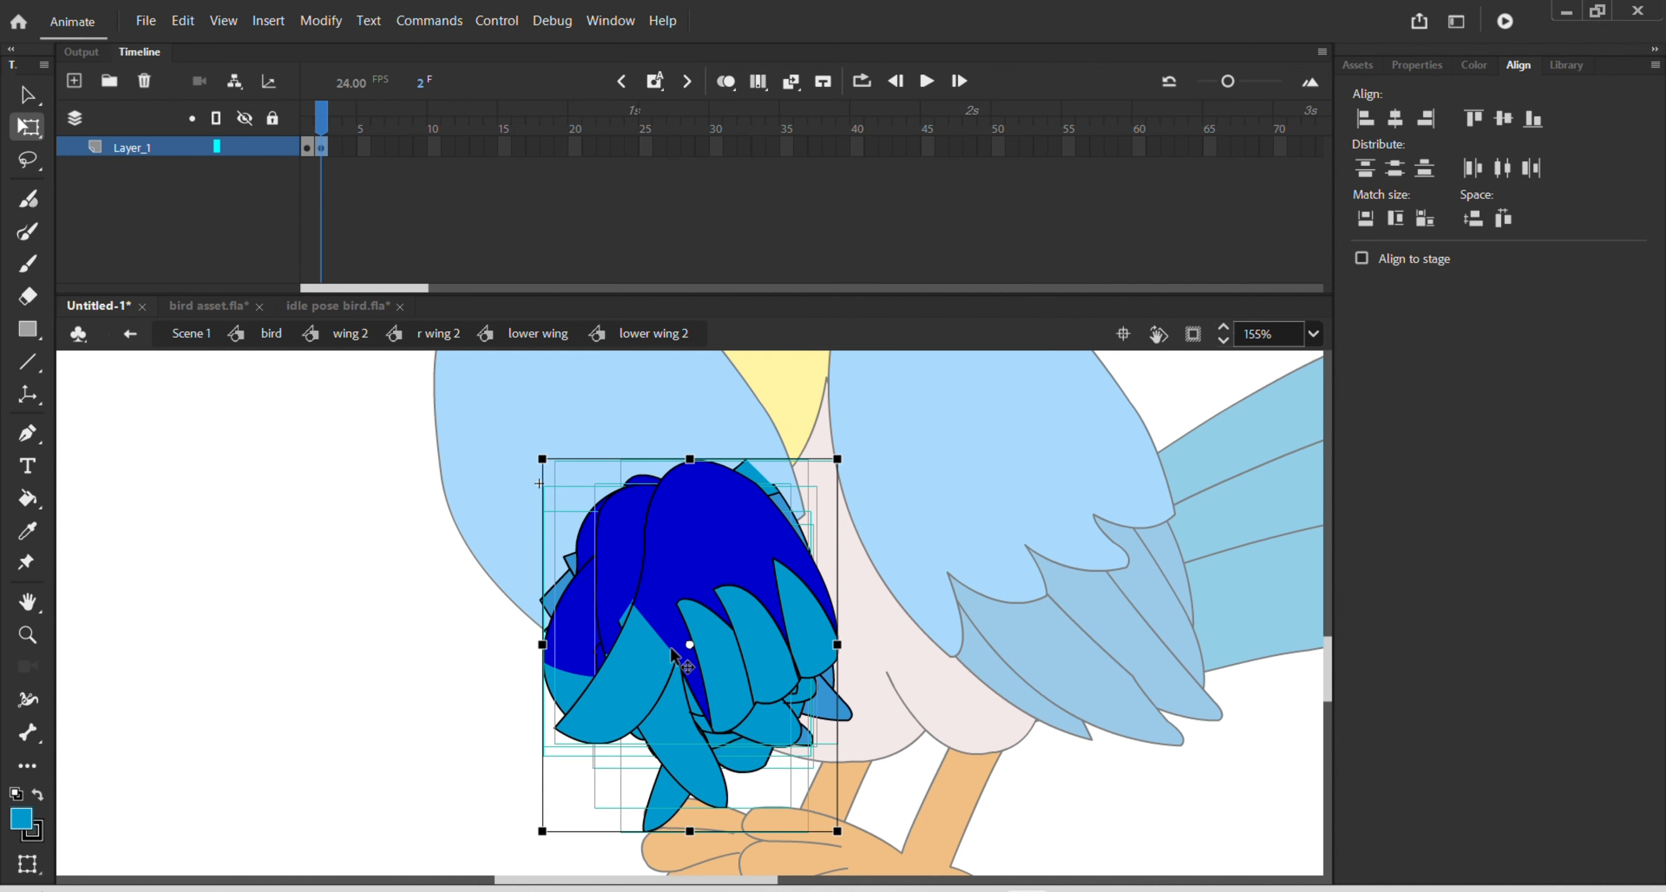
mouse_move(688, 632)
mouse_down()
mouse_move(799, 687)
mouse_move(713, 614)
mouse_up()
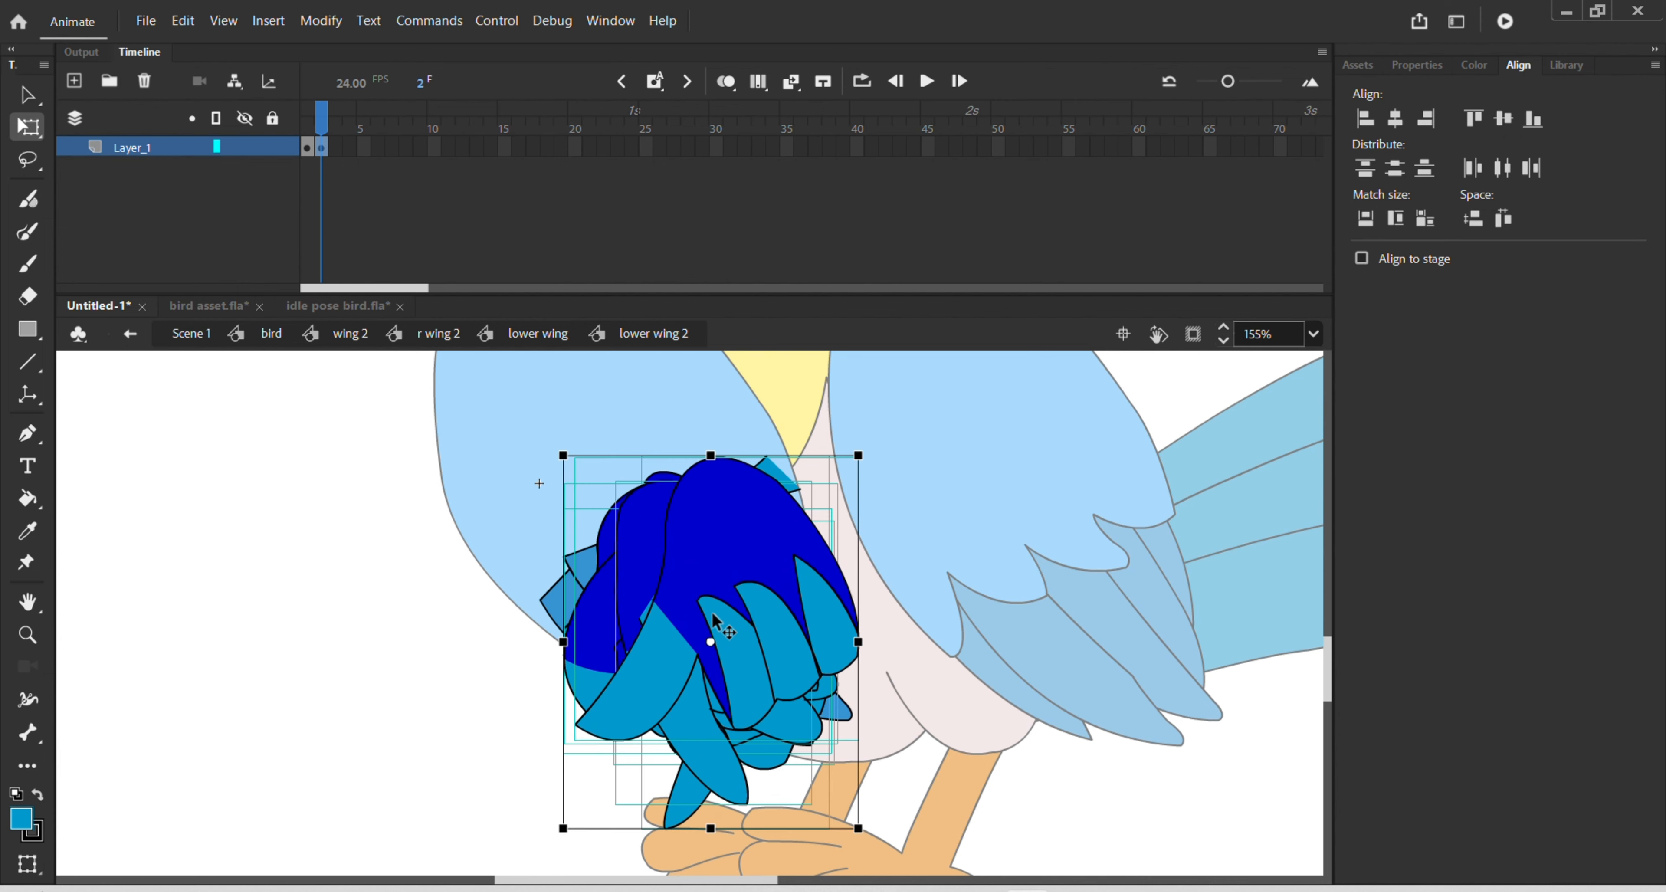
- Distribute the stacked hand poses to separate keyframes and return to frame 1
right_click(742, 583)
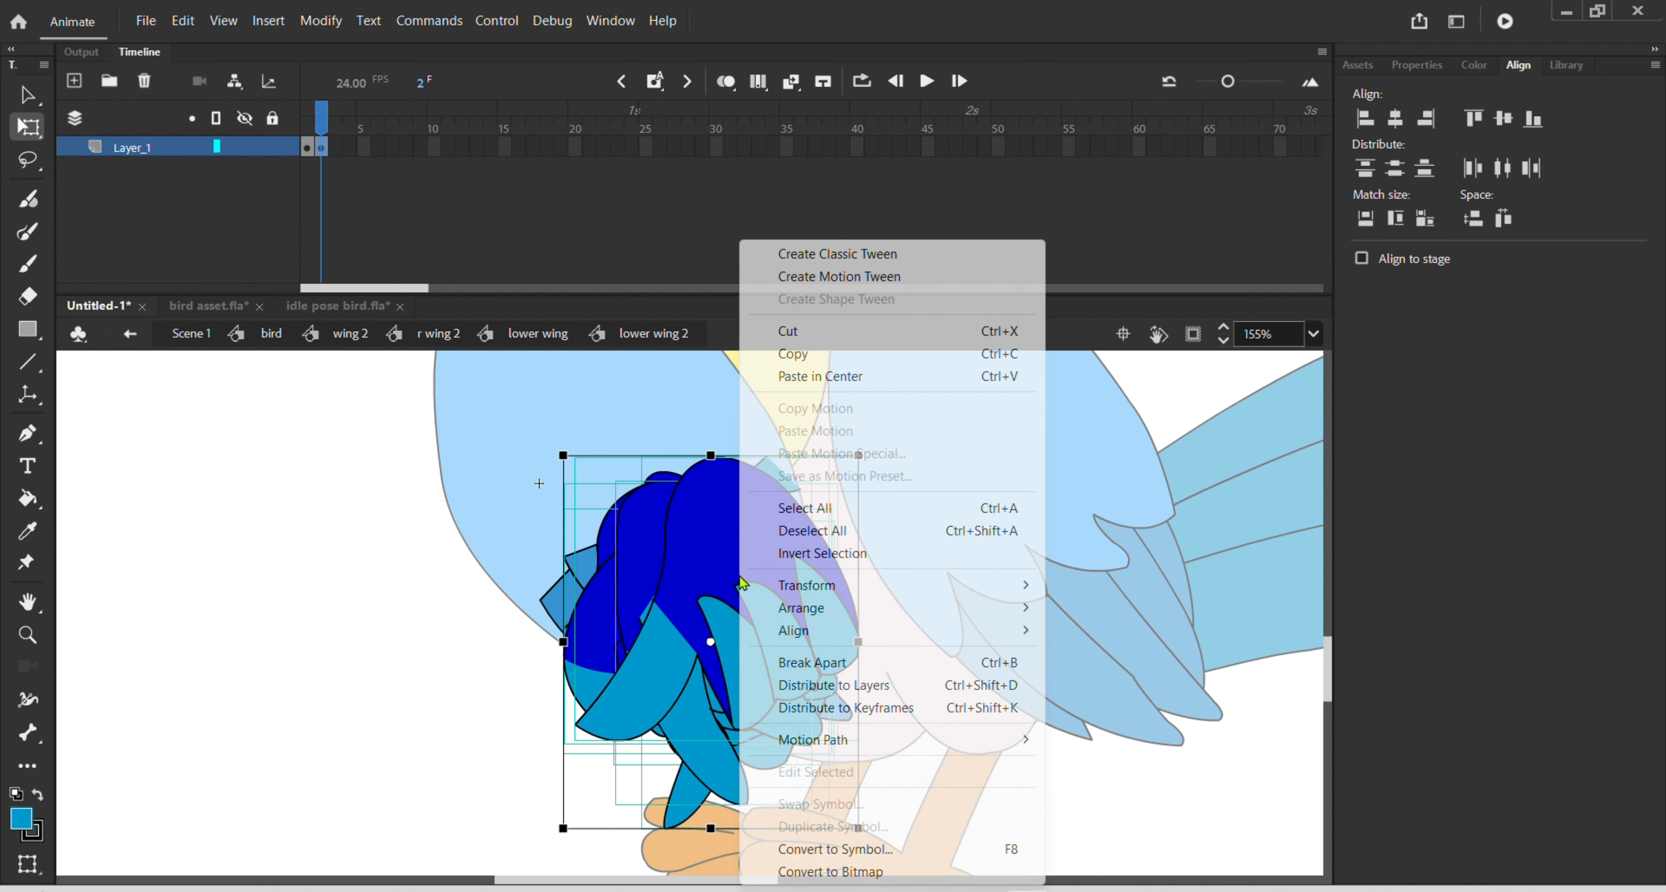
click(874, 710)
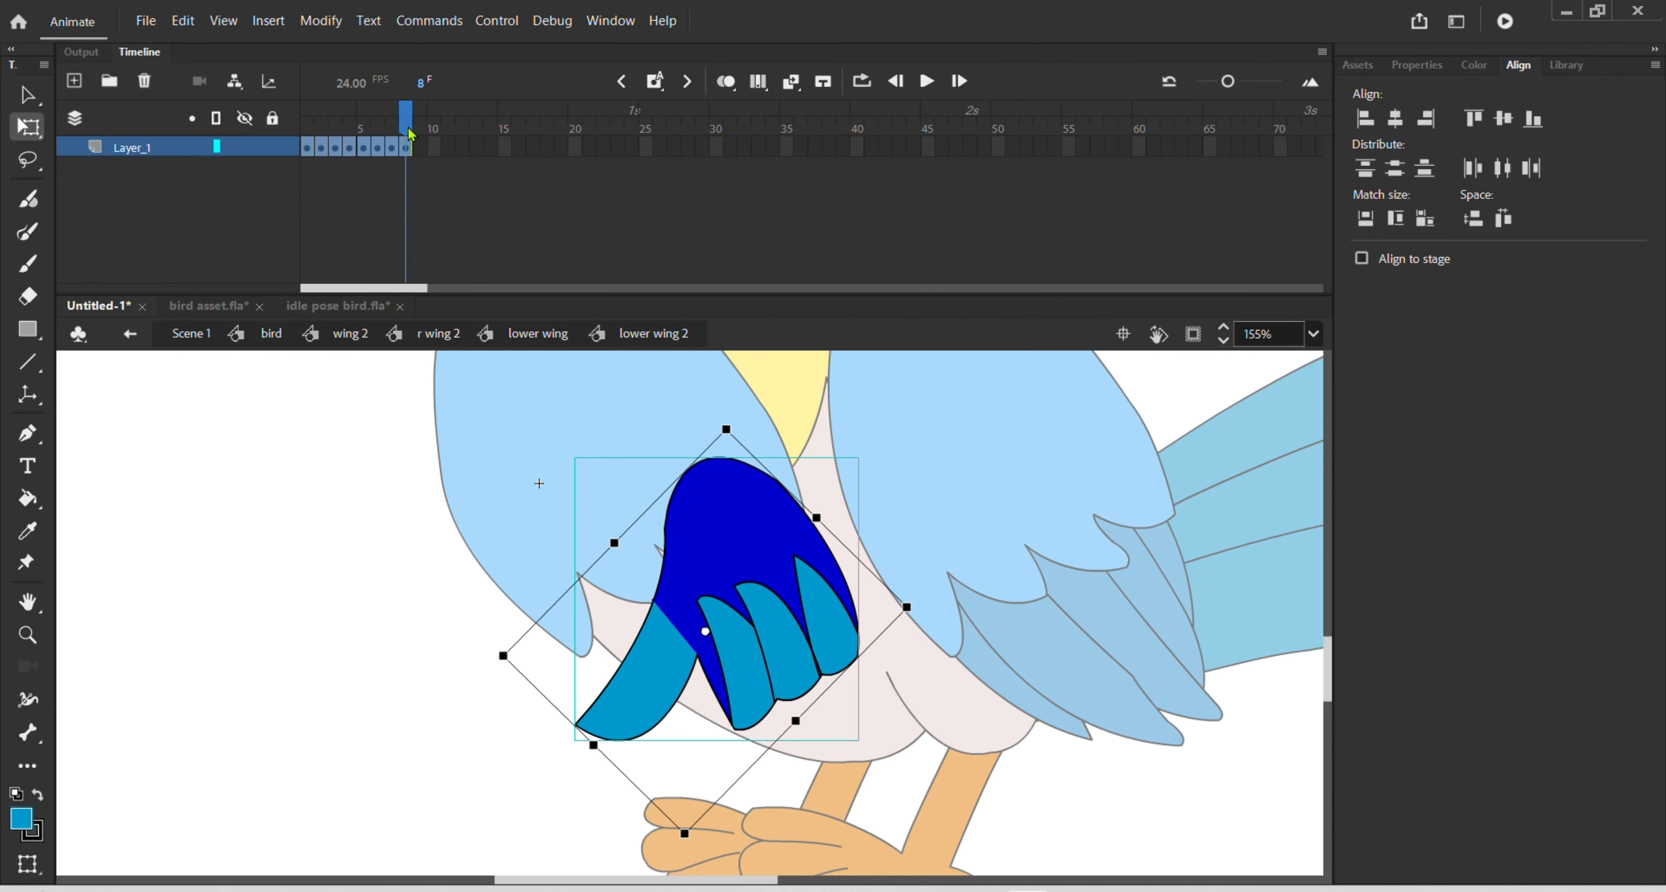
drag(411, 136, 308, 137)
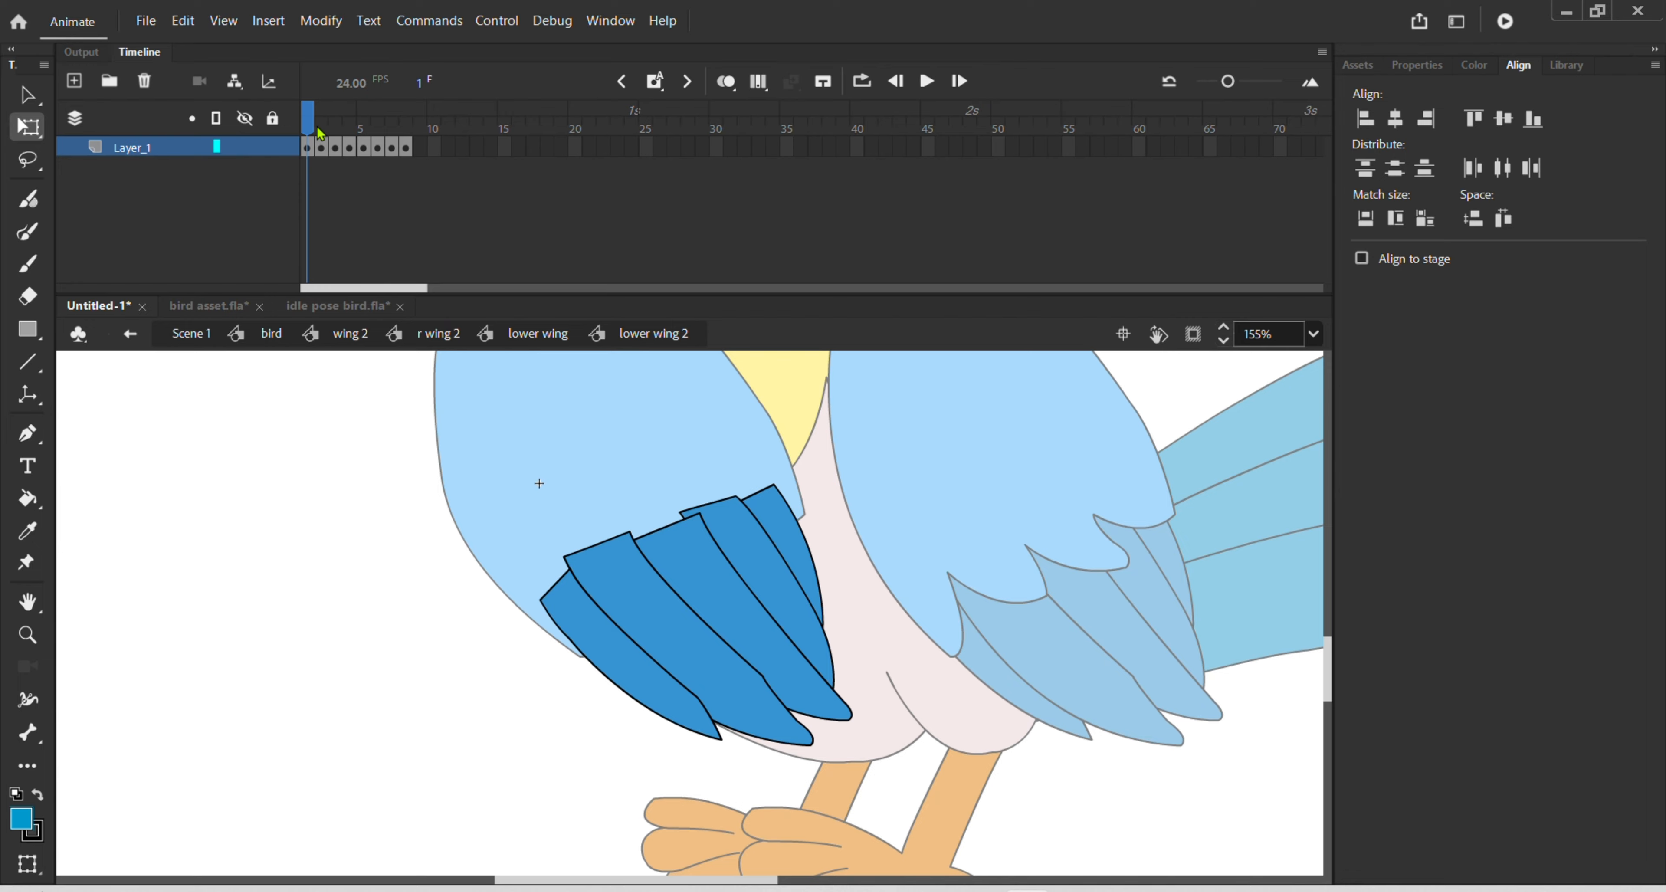
- Sample the blue fill of the lower wing feathers on frame 1 with the Eyedropper
key(i)
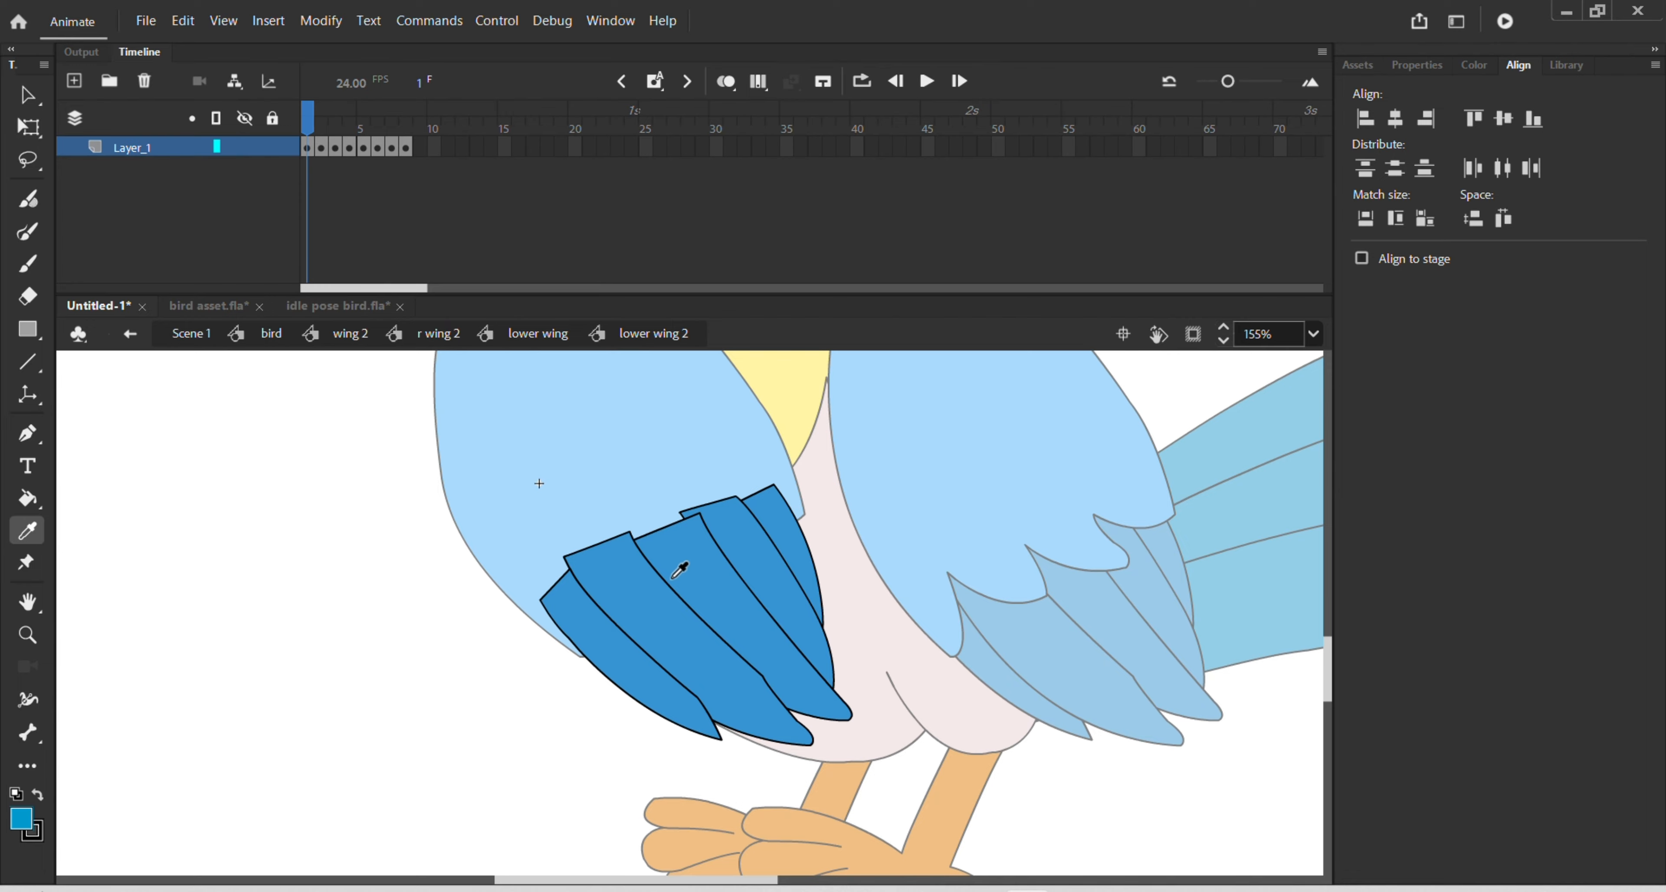
click(688, 593)
key(v)
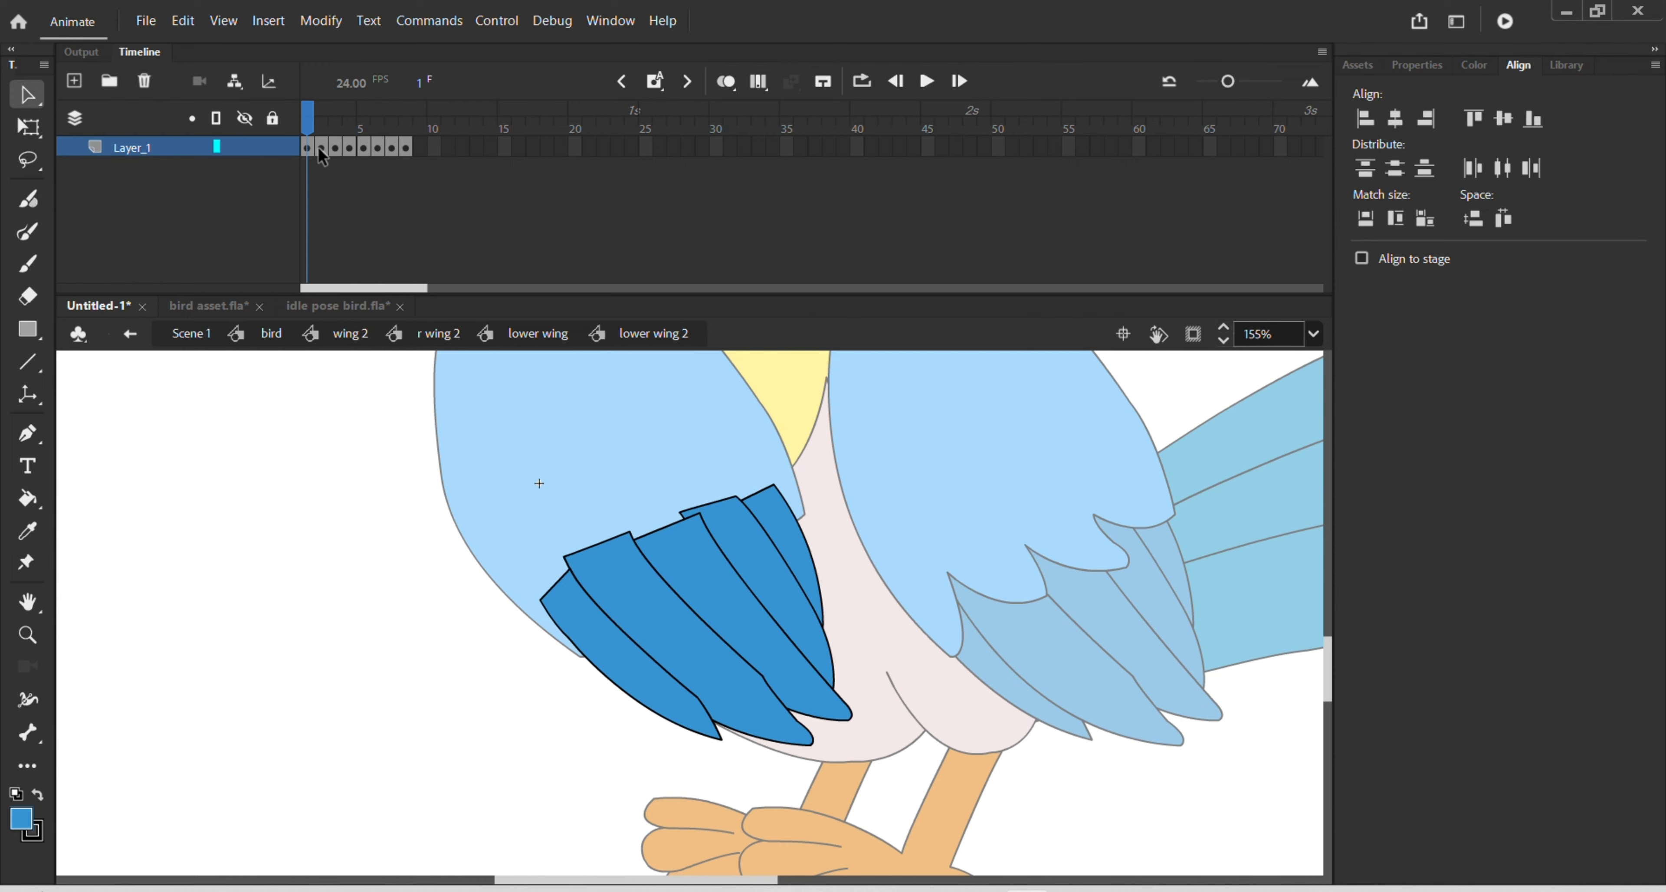
- Remove frame 2, which holds the duplicate feathers, from Layer_1
drag(307, 121, 321, 121)
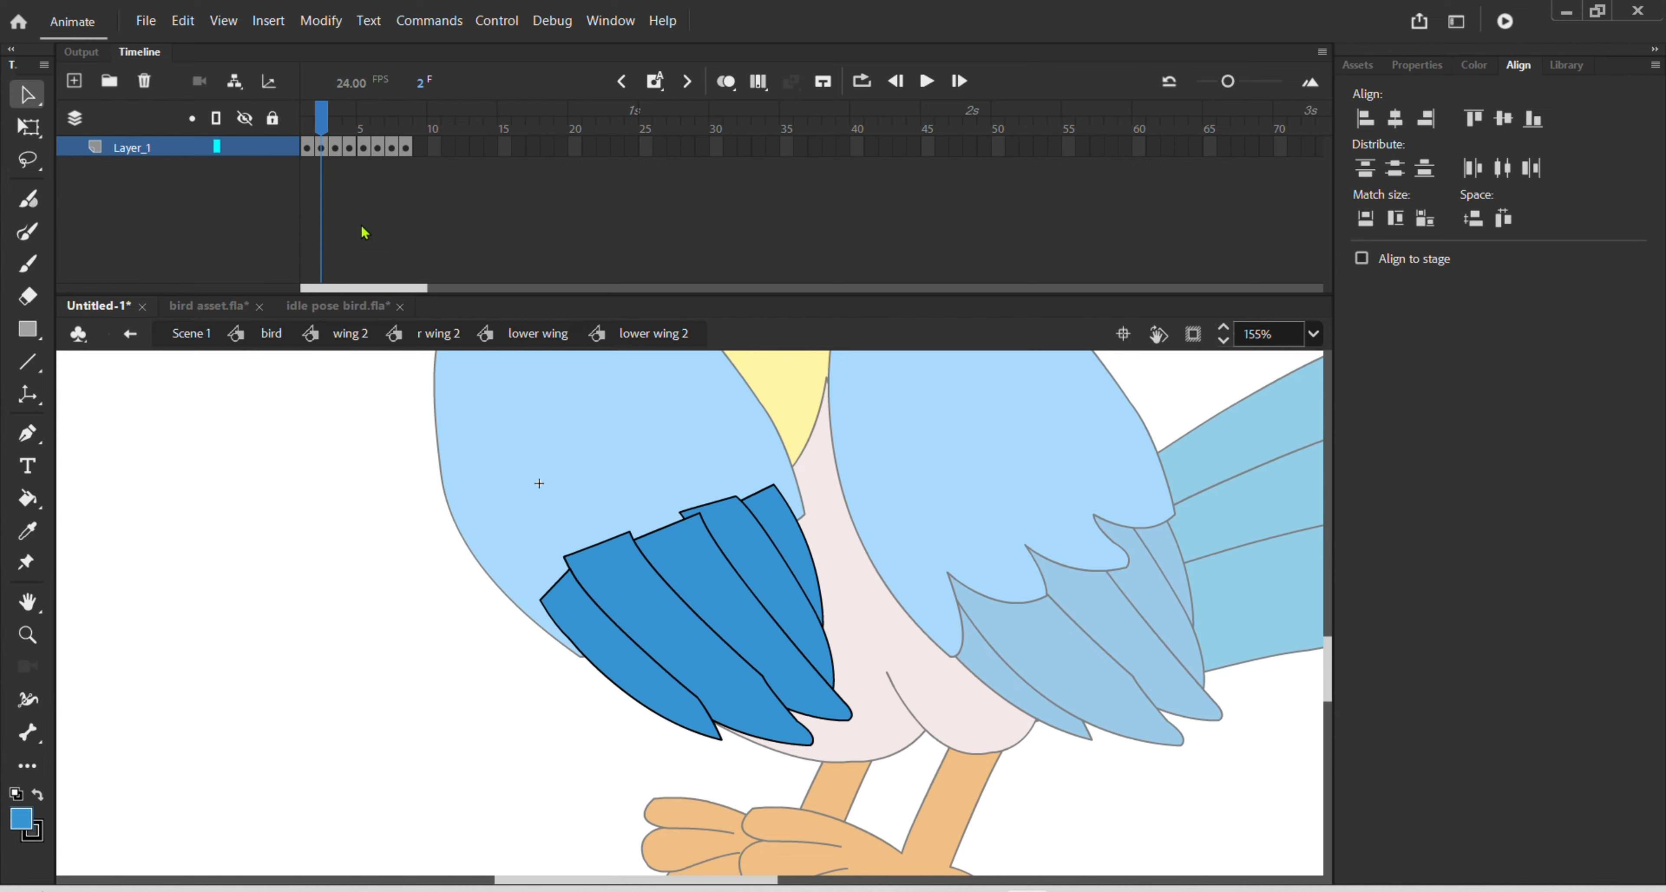
click(321, 149)
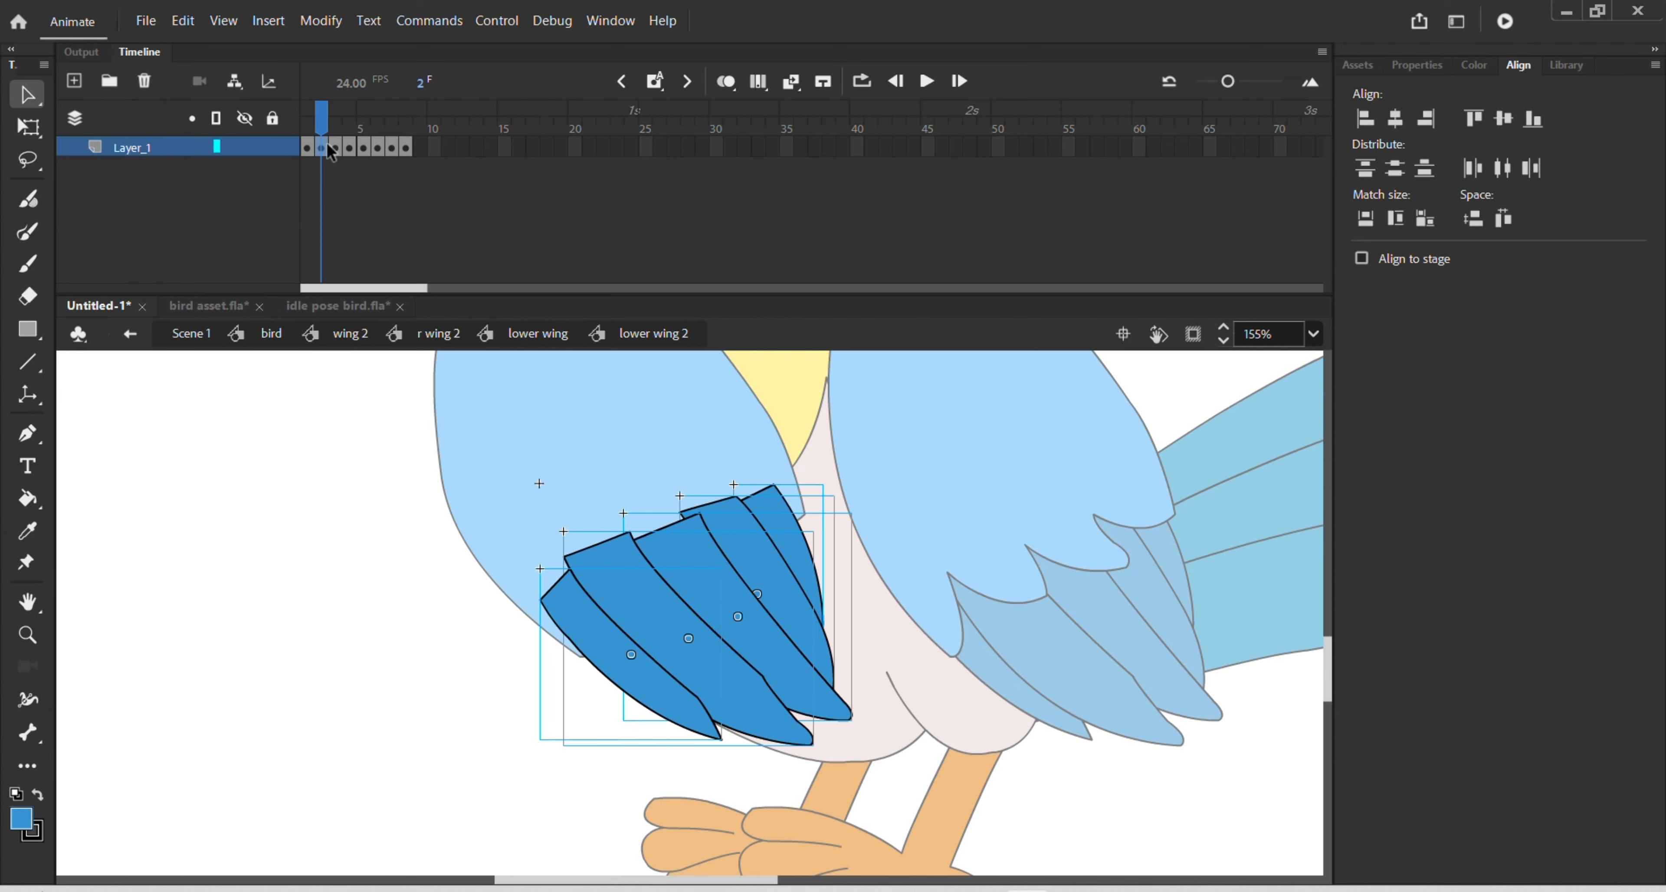
click(333, 147)
click(324, 145)
key(shift+F5)
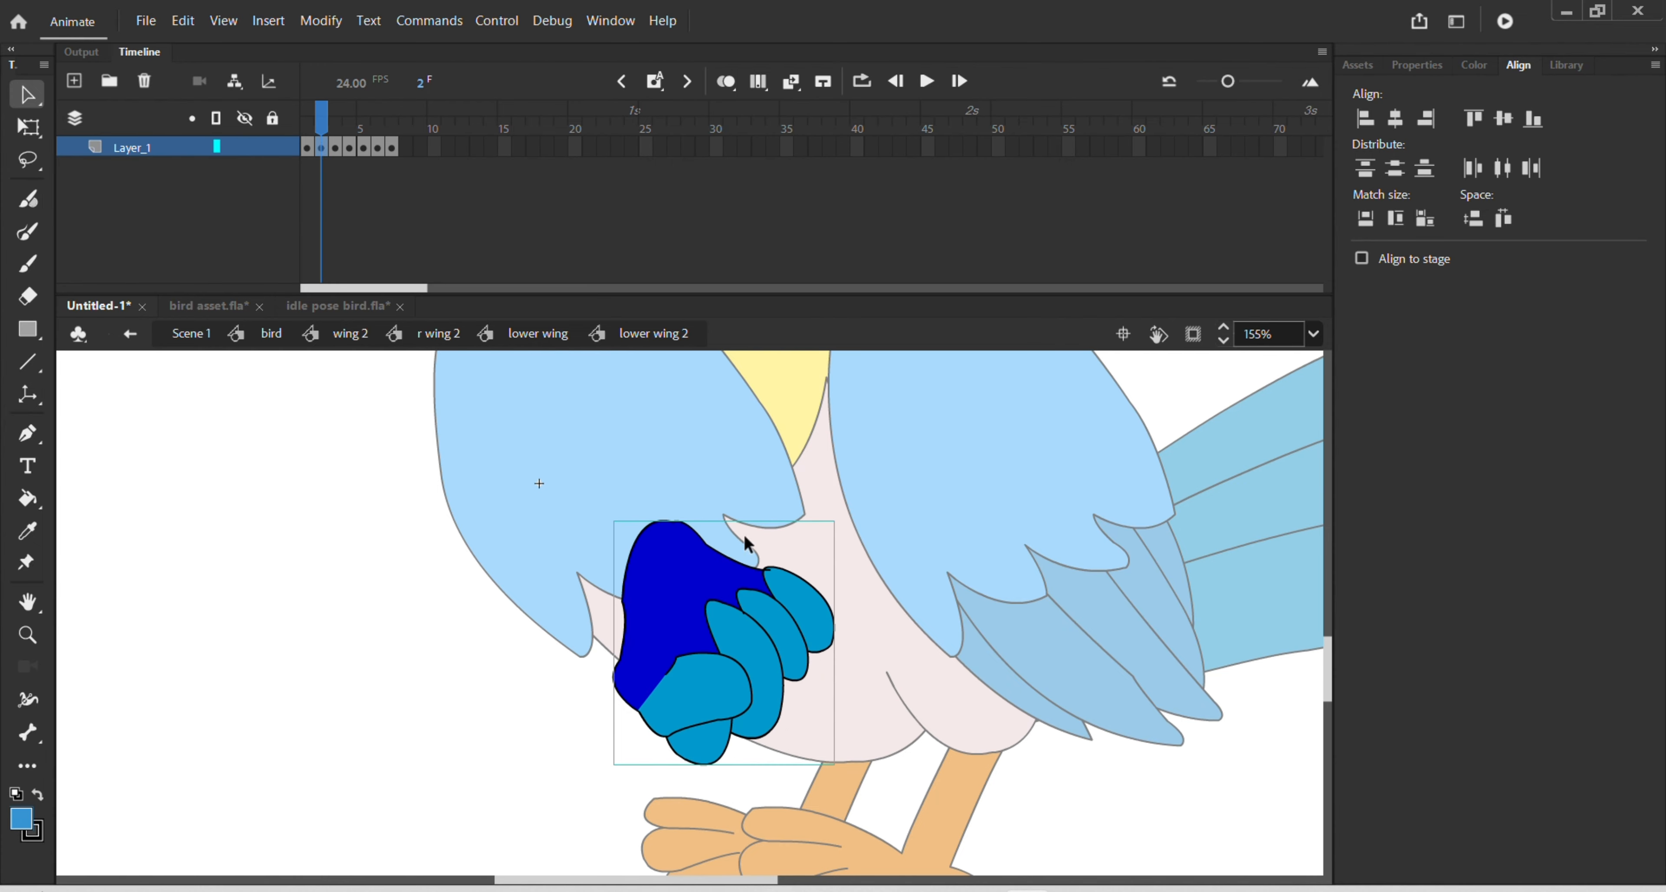
- Open the hand pose group on frame 2, fill all its shapes with the sampled feather blue and exit the group
double_click(709, 590)
key(k)
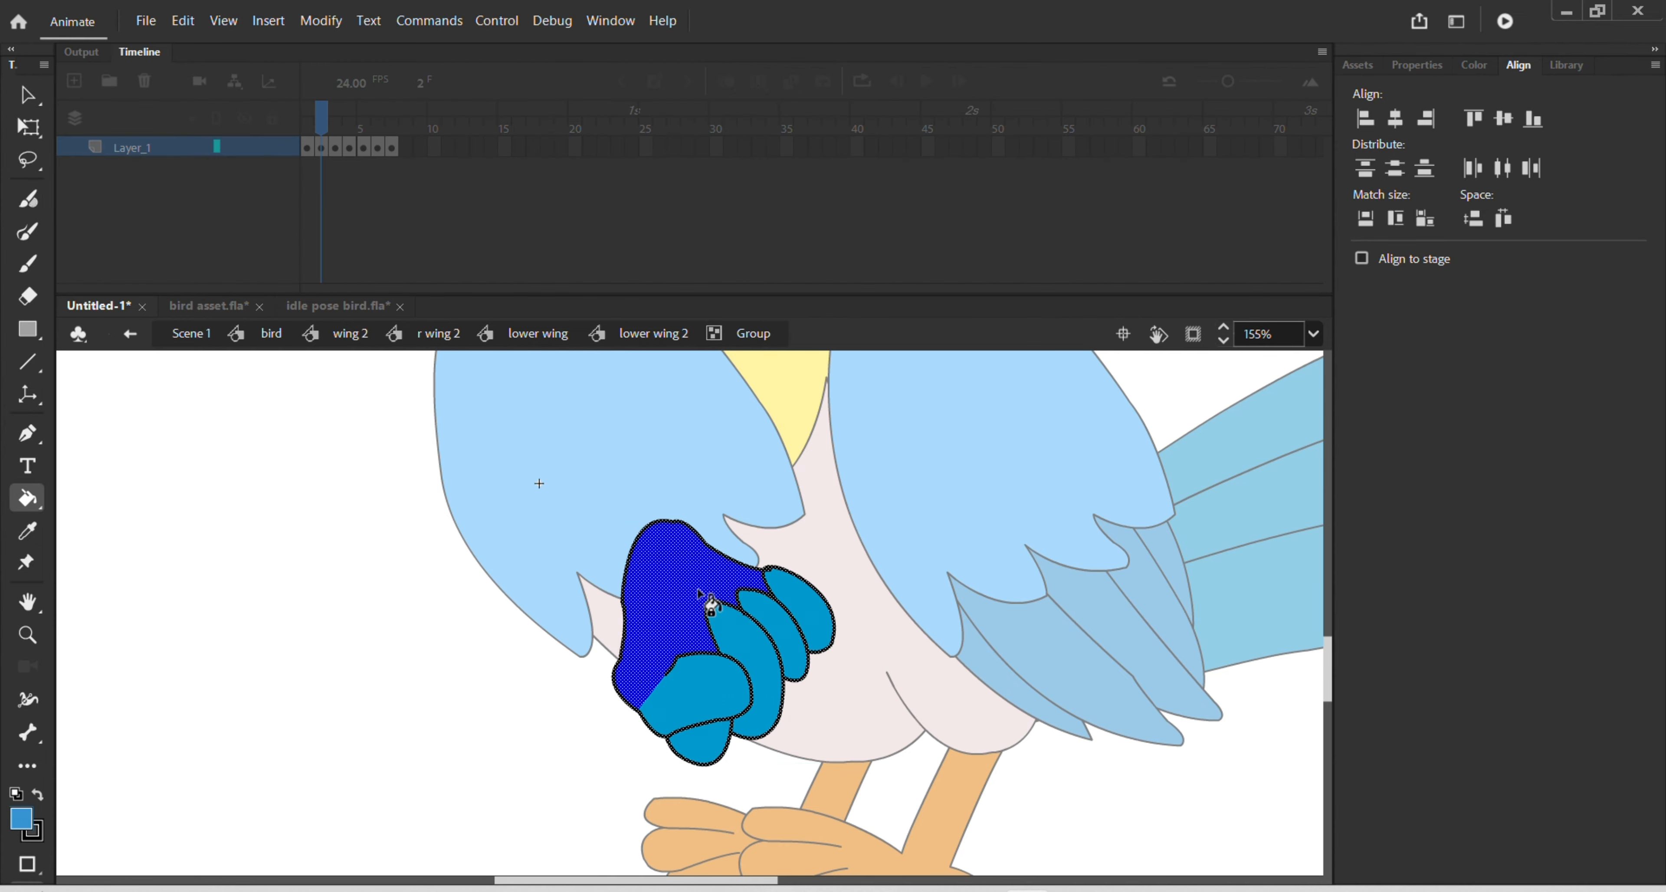
click(706, 593)
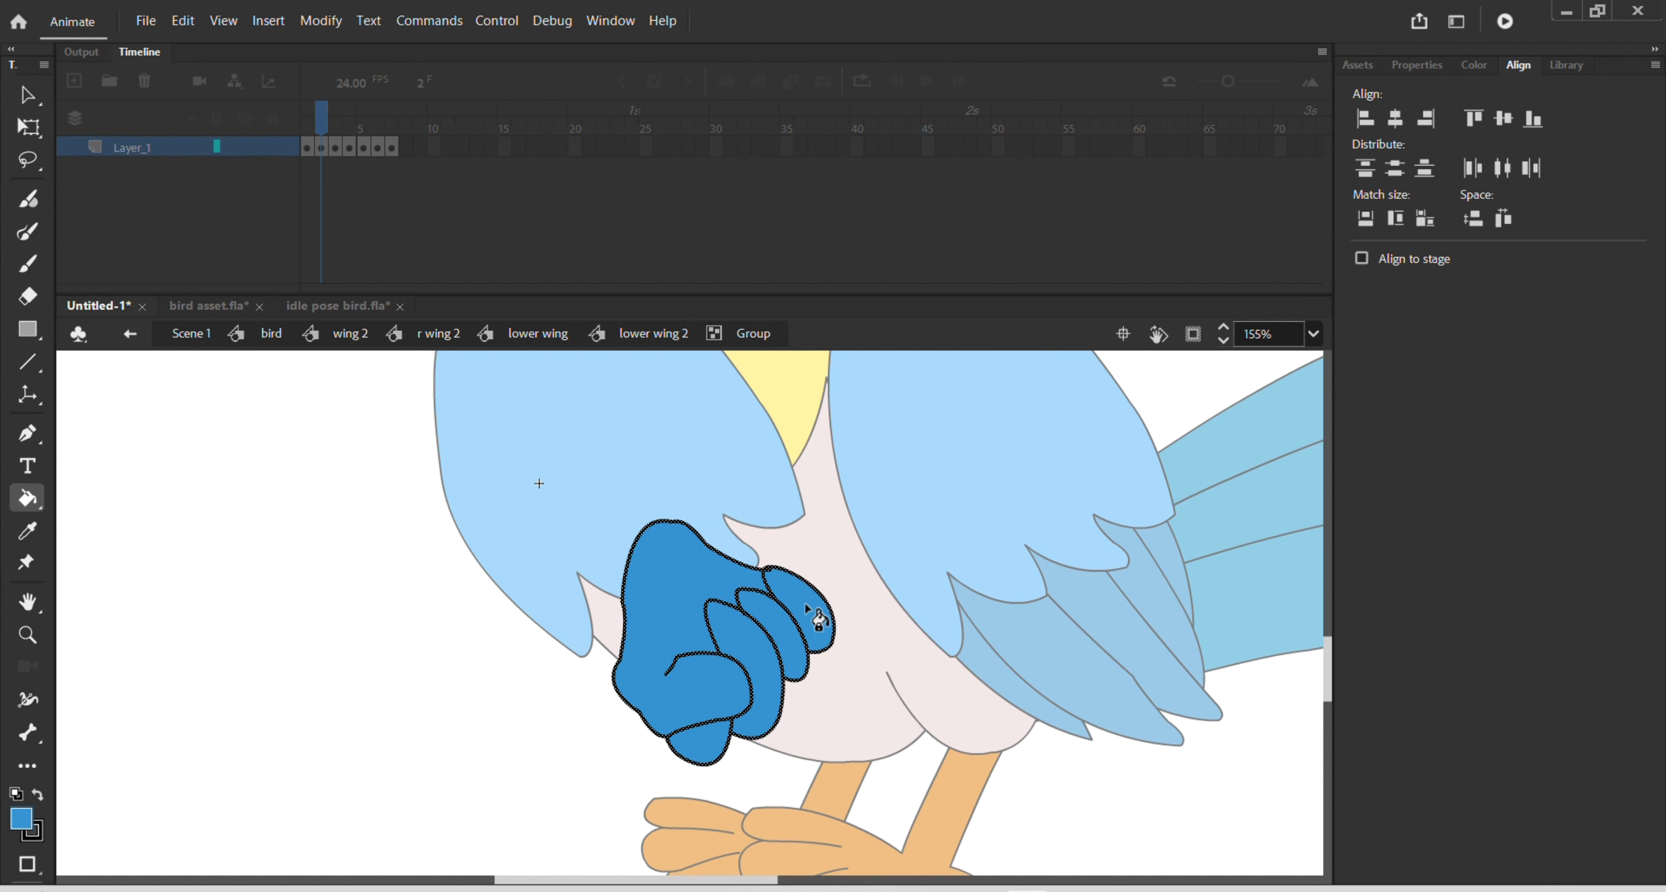
key(v)
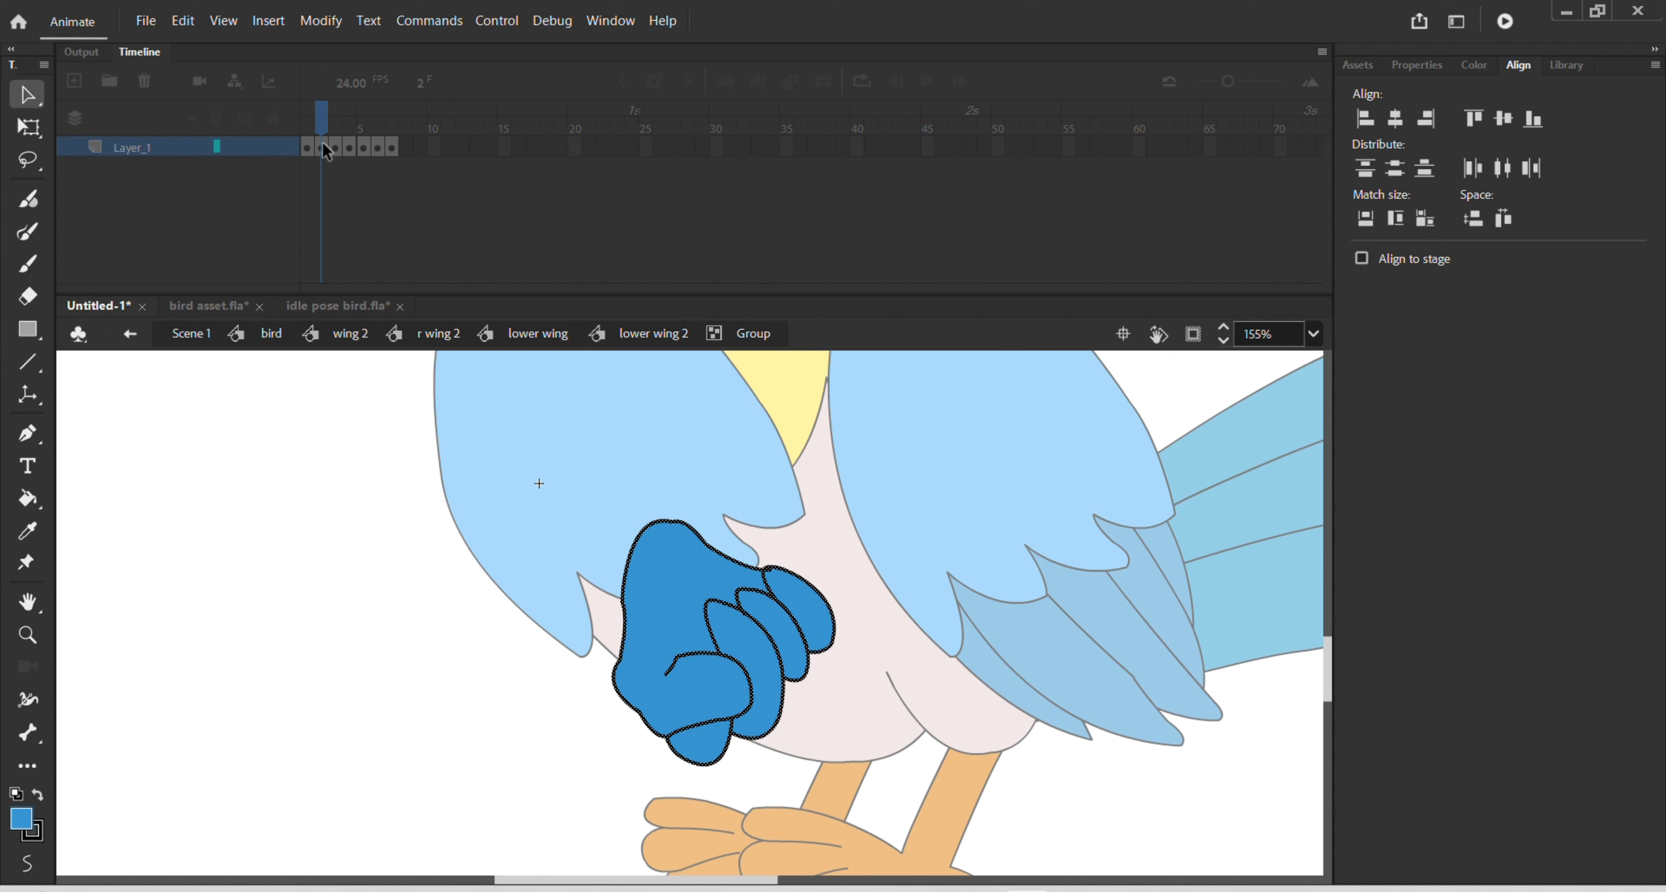
double_click(328, 382)
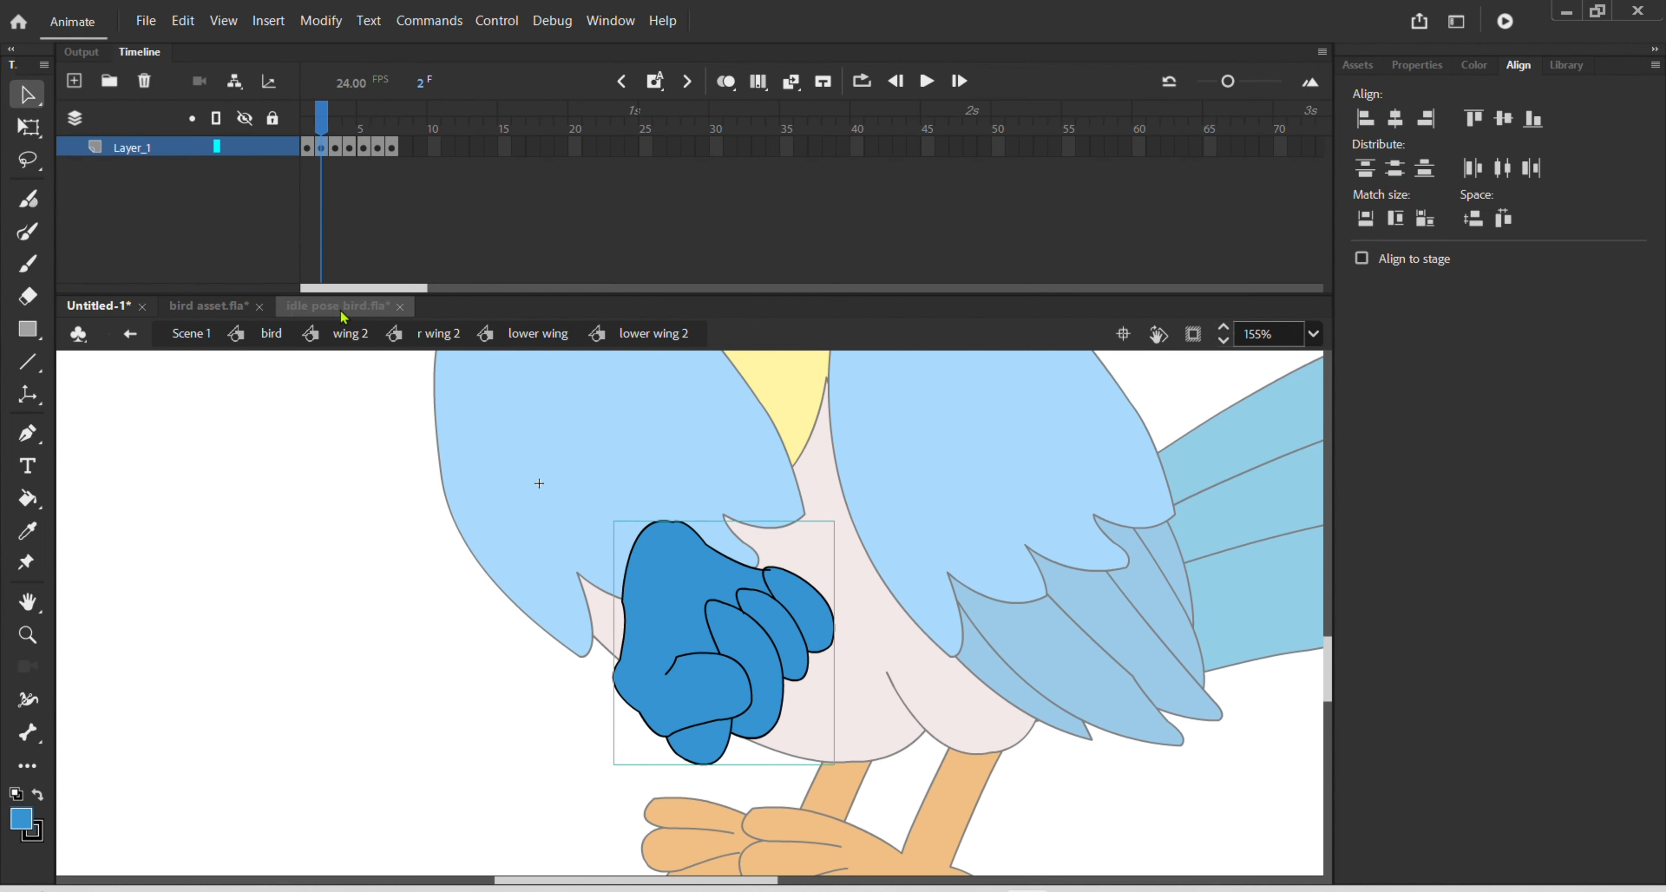
- Fill every shape of the frame 3 hand pose group with the sampled feather blue and exit the group
click(332, 154)
double_click(706, 584)
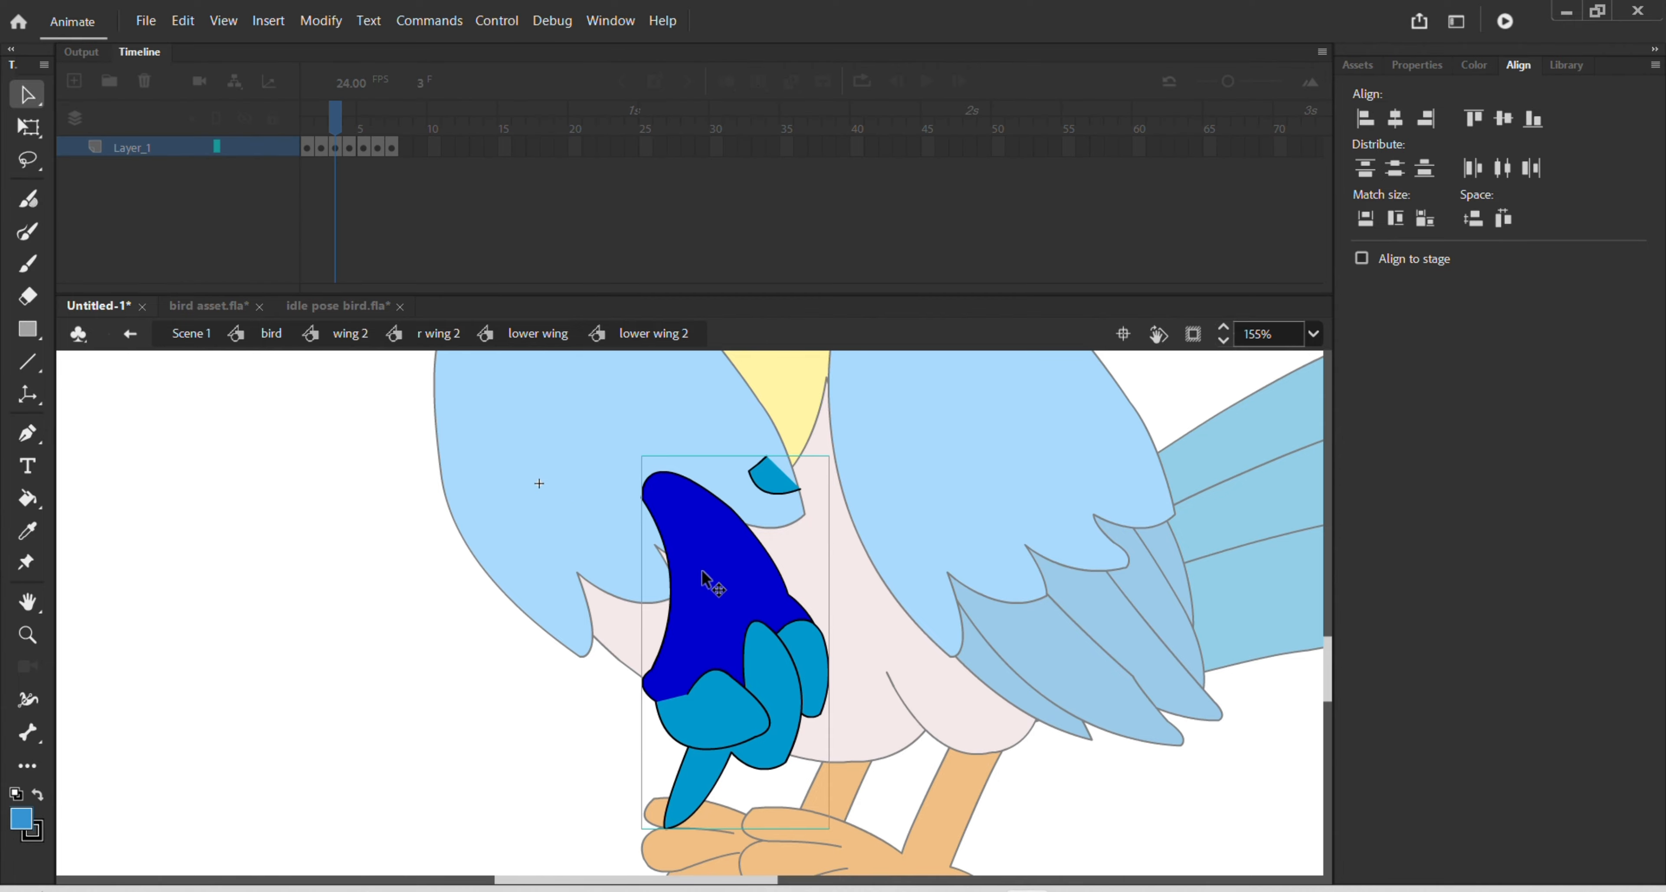
key(ctrl+a)
key(k)
click(768, 597)
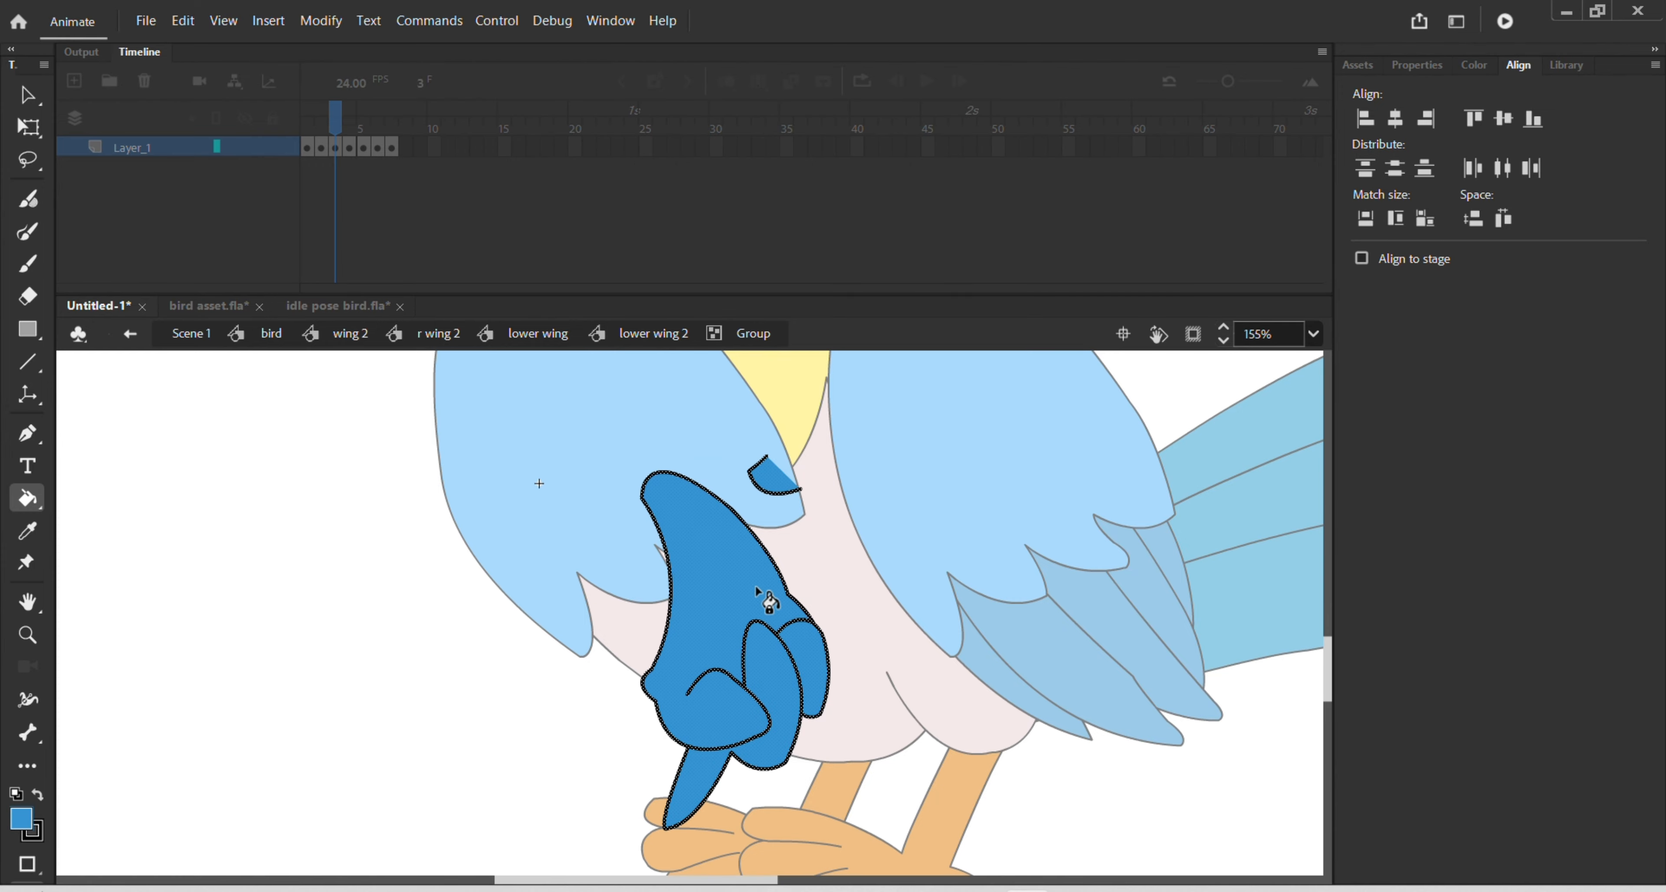
key(v)
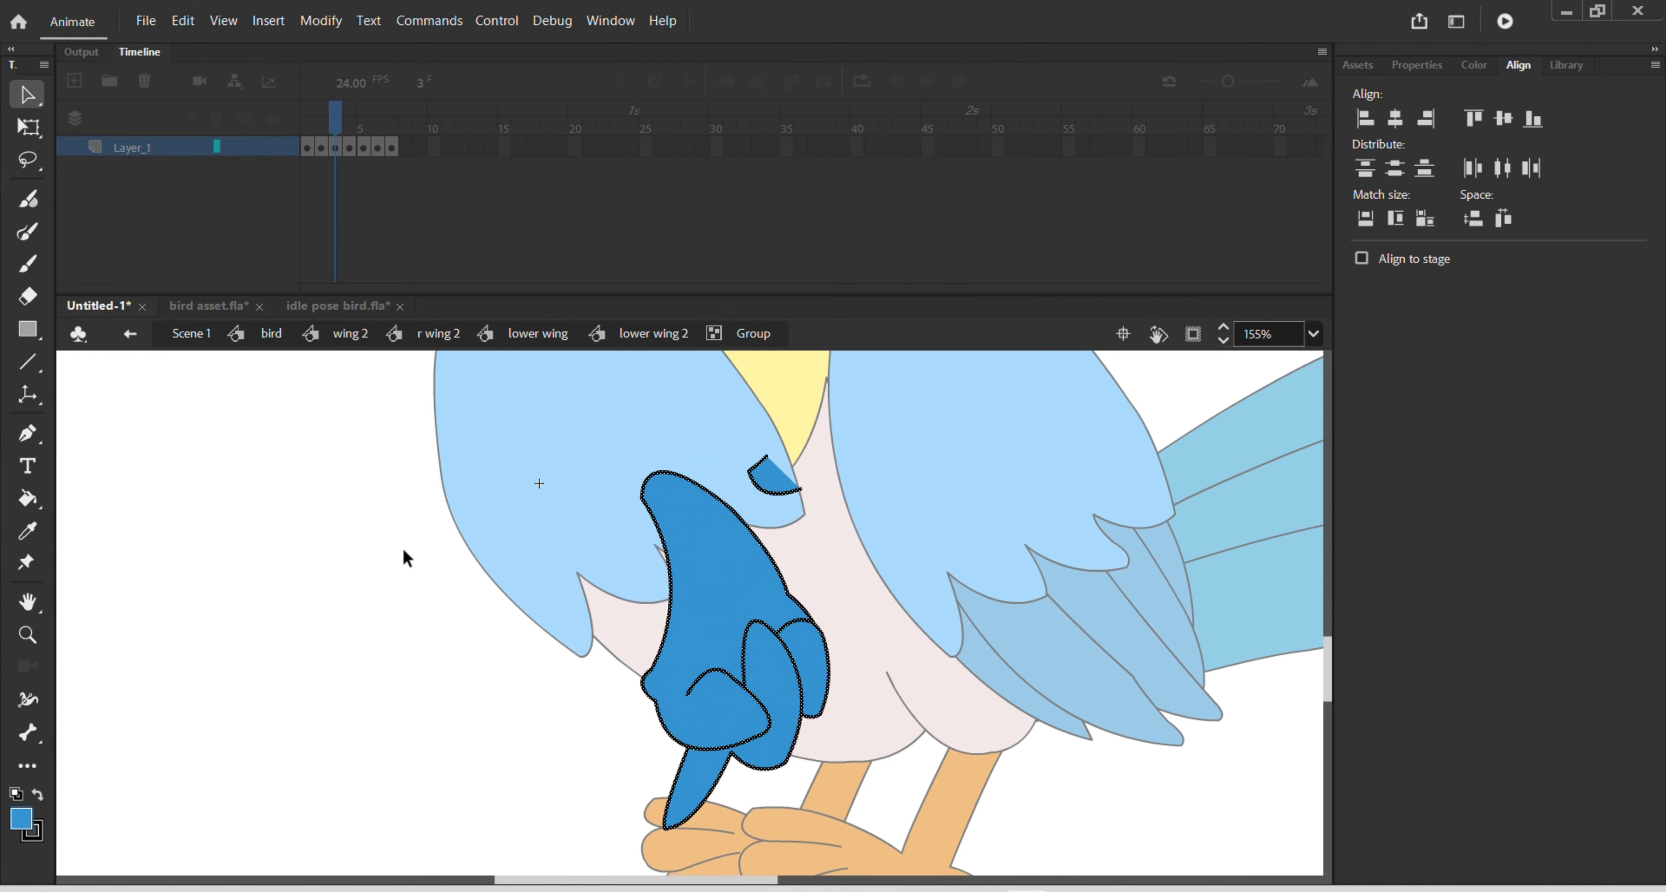
double_click(401, 557)
- Open the frame 4 hand pose group, fill all its shapes with the sampled feather blue and deselect them
click(350, 150)
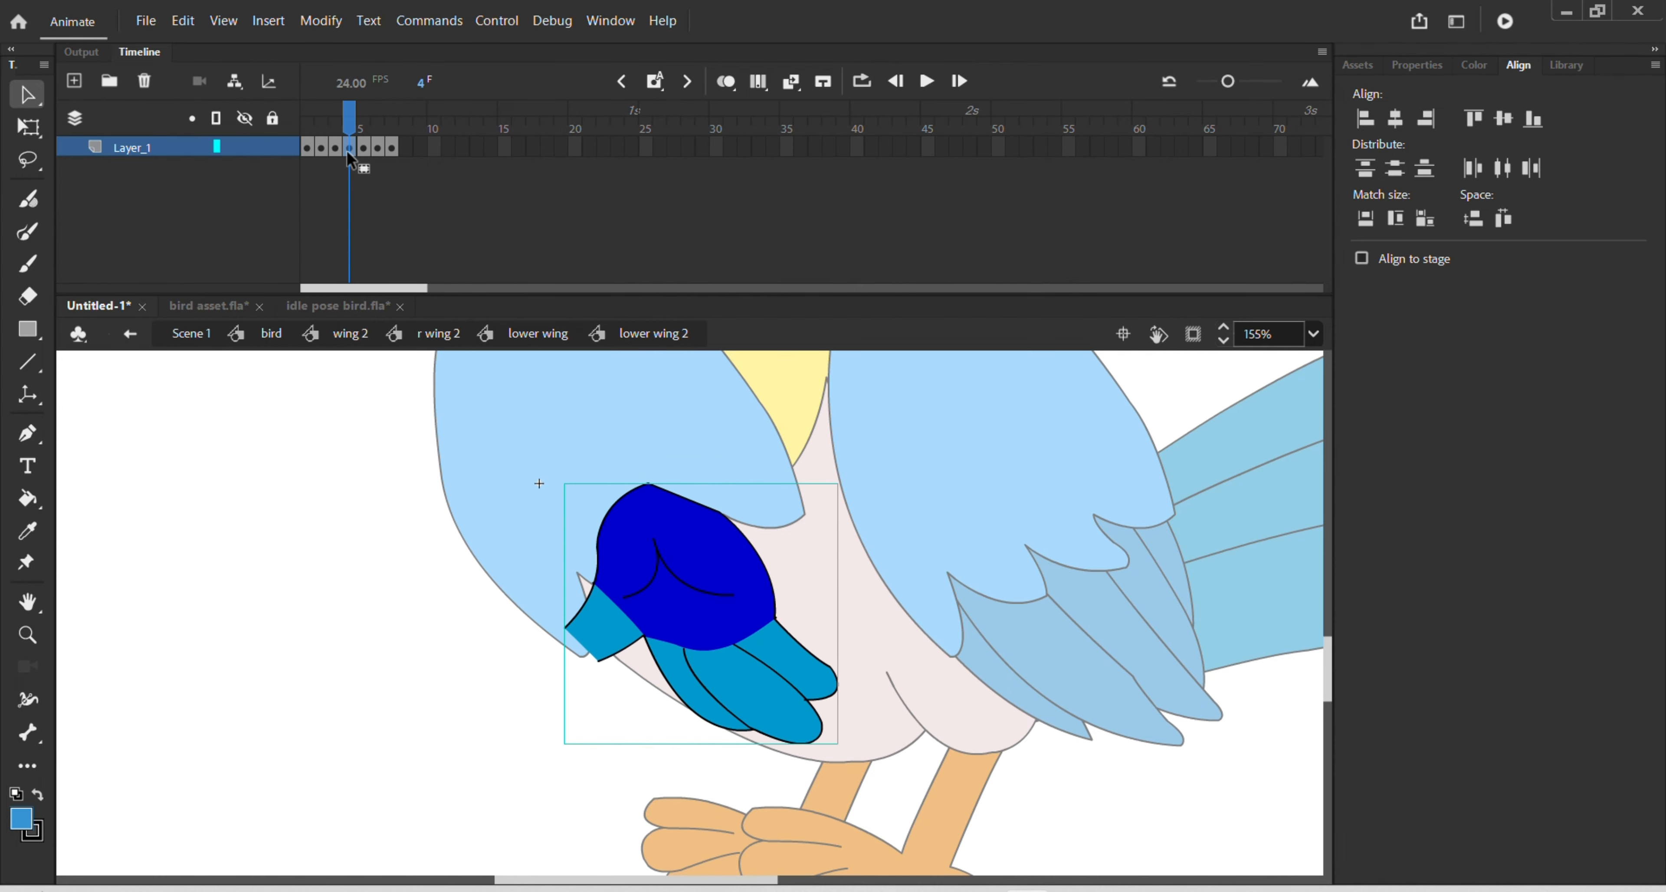
double_click(679, 567)
key(ctrl+a)
key(k)
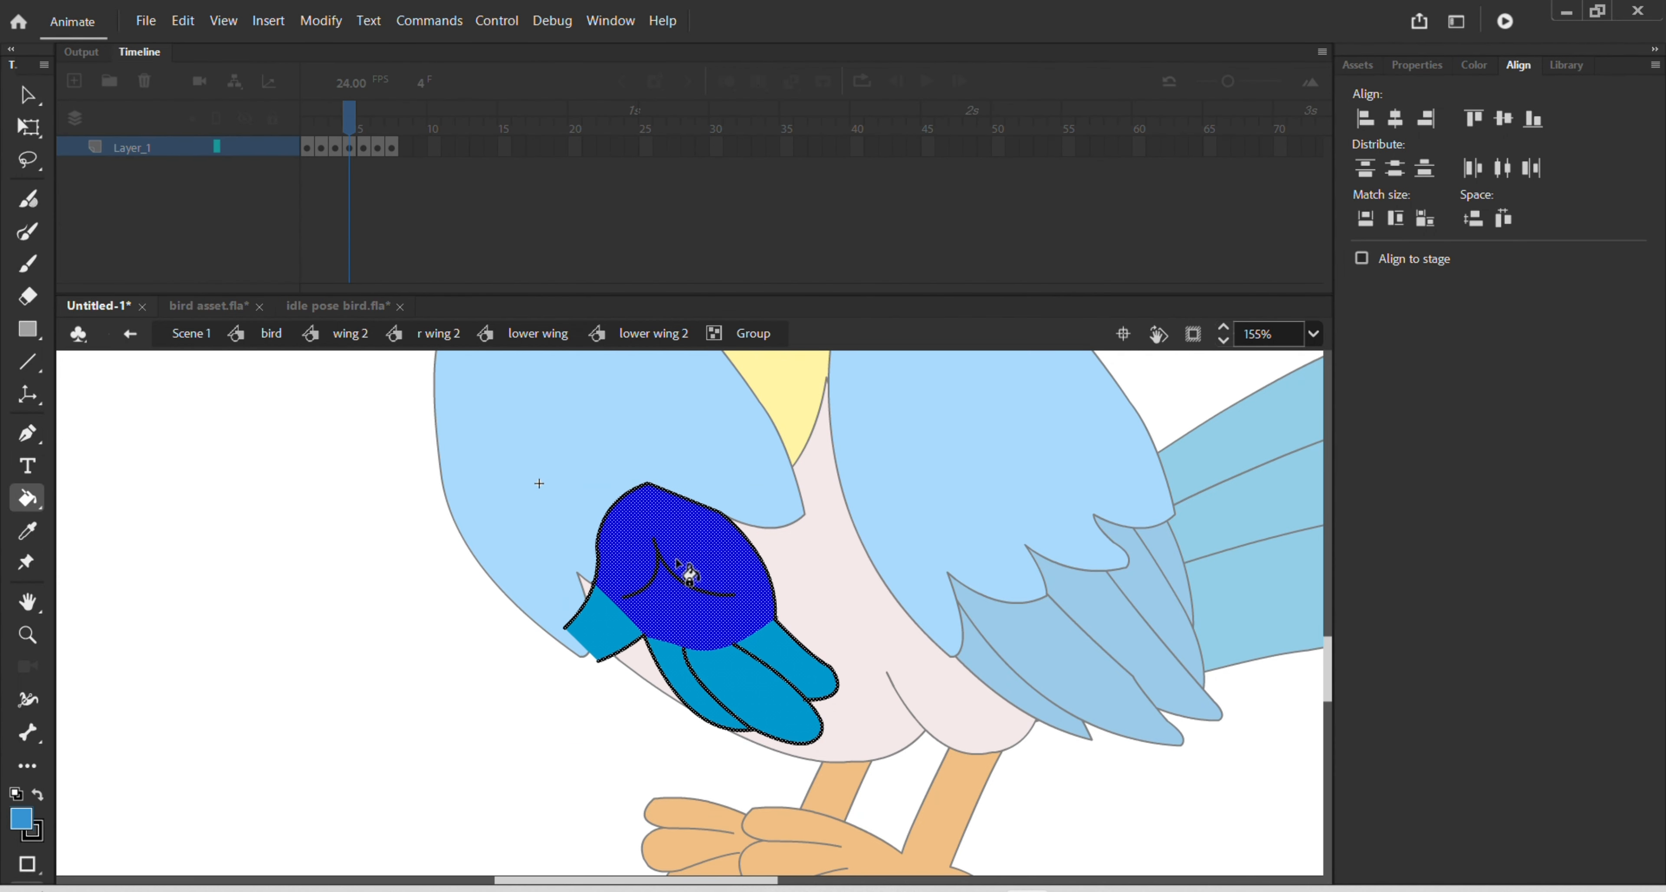
click(683, 569)
key(v)
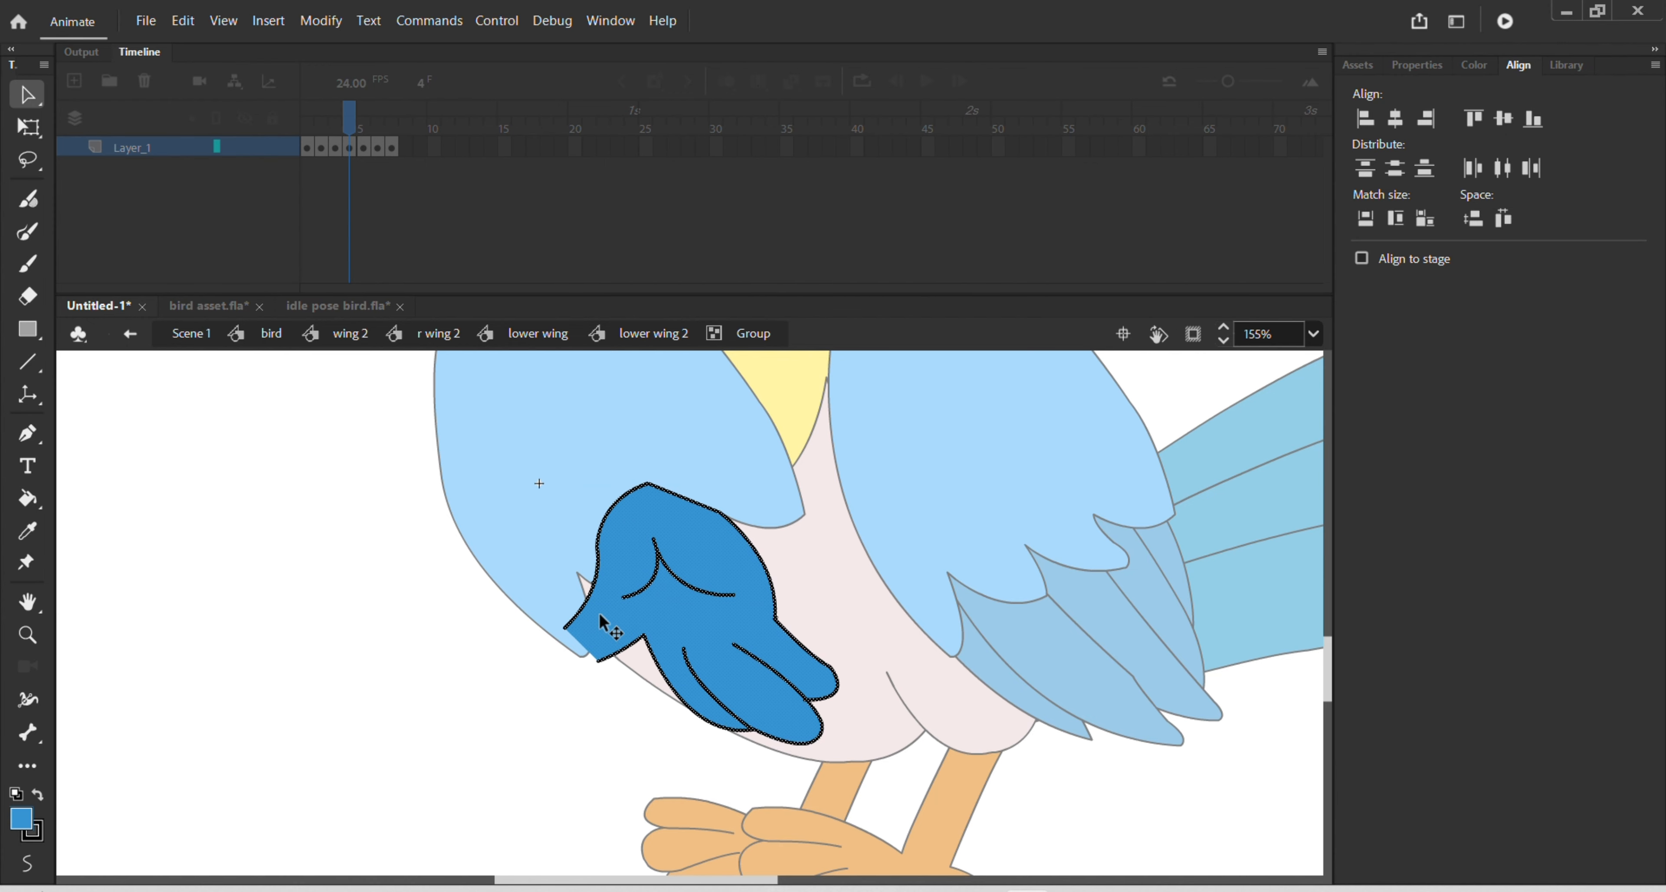
scroll(577, 638, up, 6)
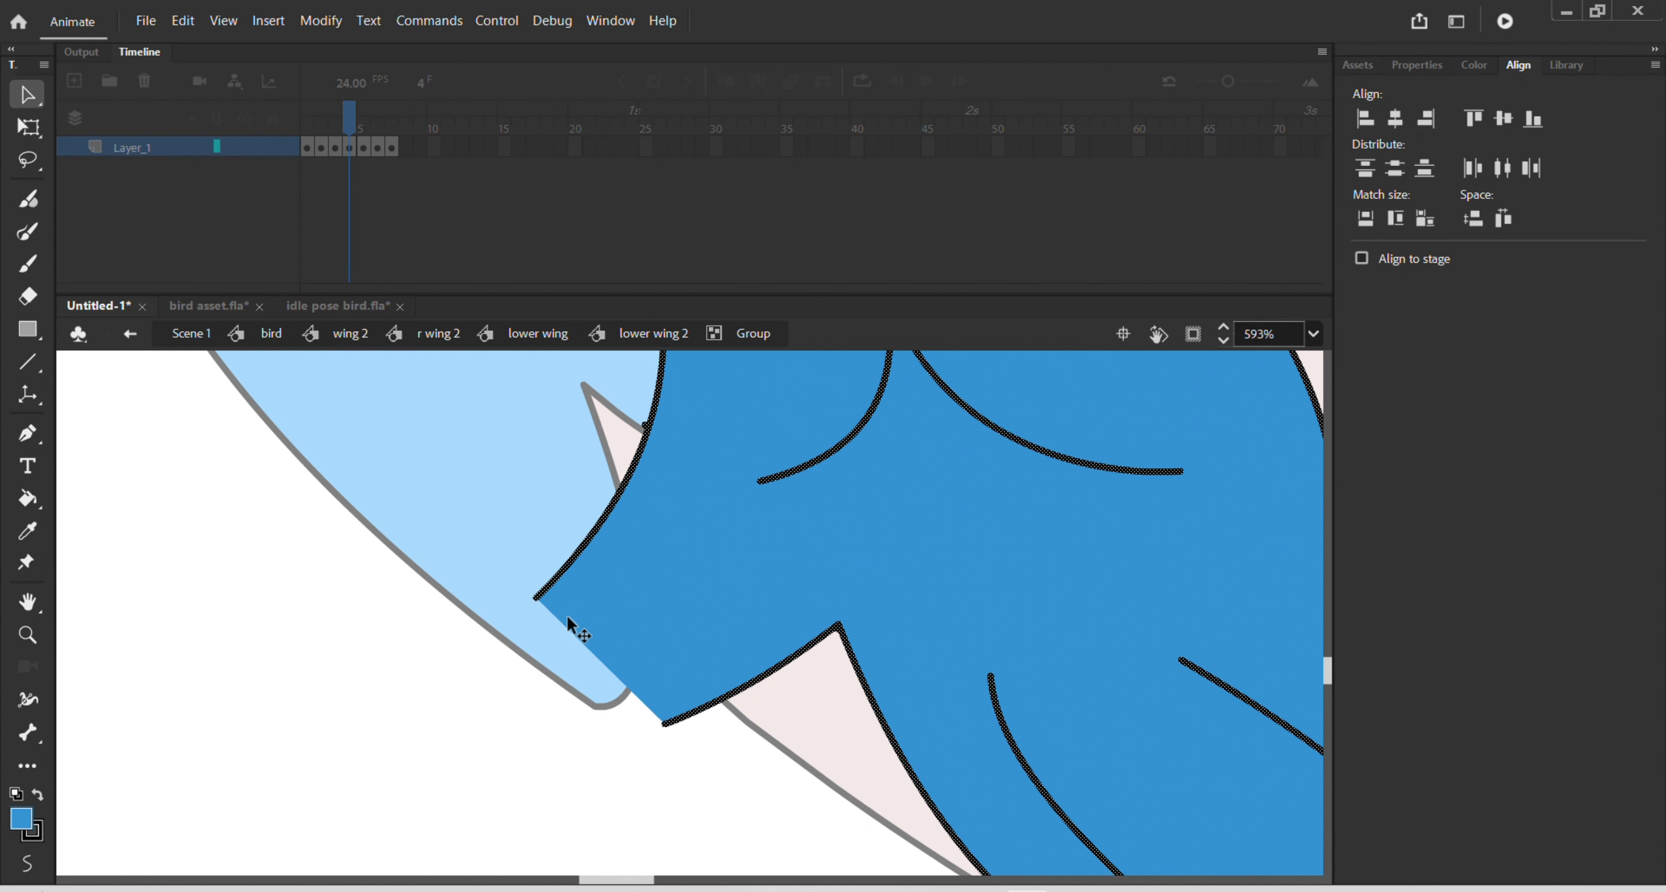
click(520, 646)
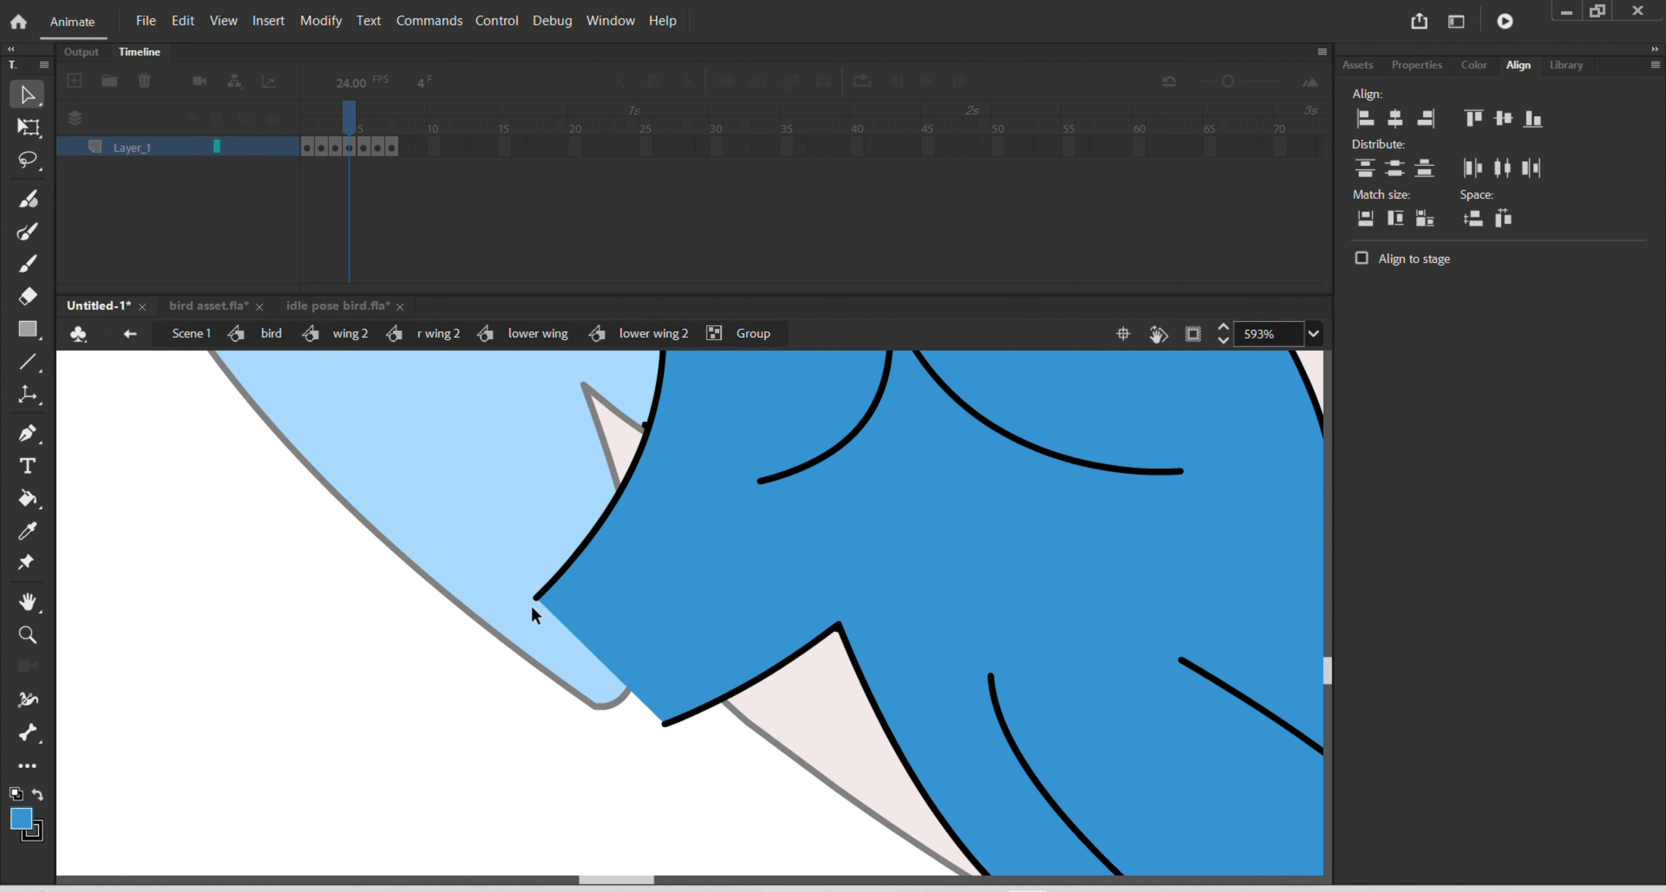
- Extend the open-ended thumb of the frame 4 hand into a long rounded tip, smooth its lower outline and exit the group
drag(531, 596, 491, 743)
mouse_move(659, 720)
mouse_down()
mouse_move(486, 741)
mouse_move(587, 754)
mouse_up()
drag(566, 753, 490, 790)
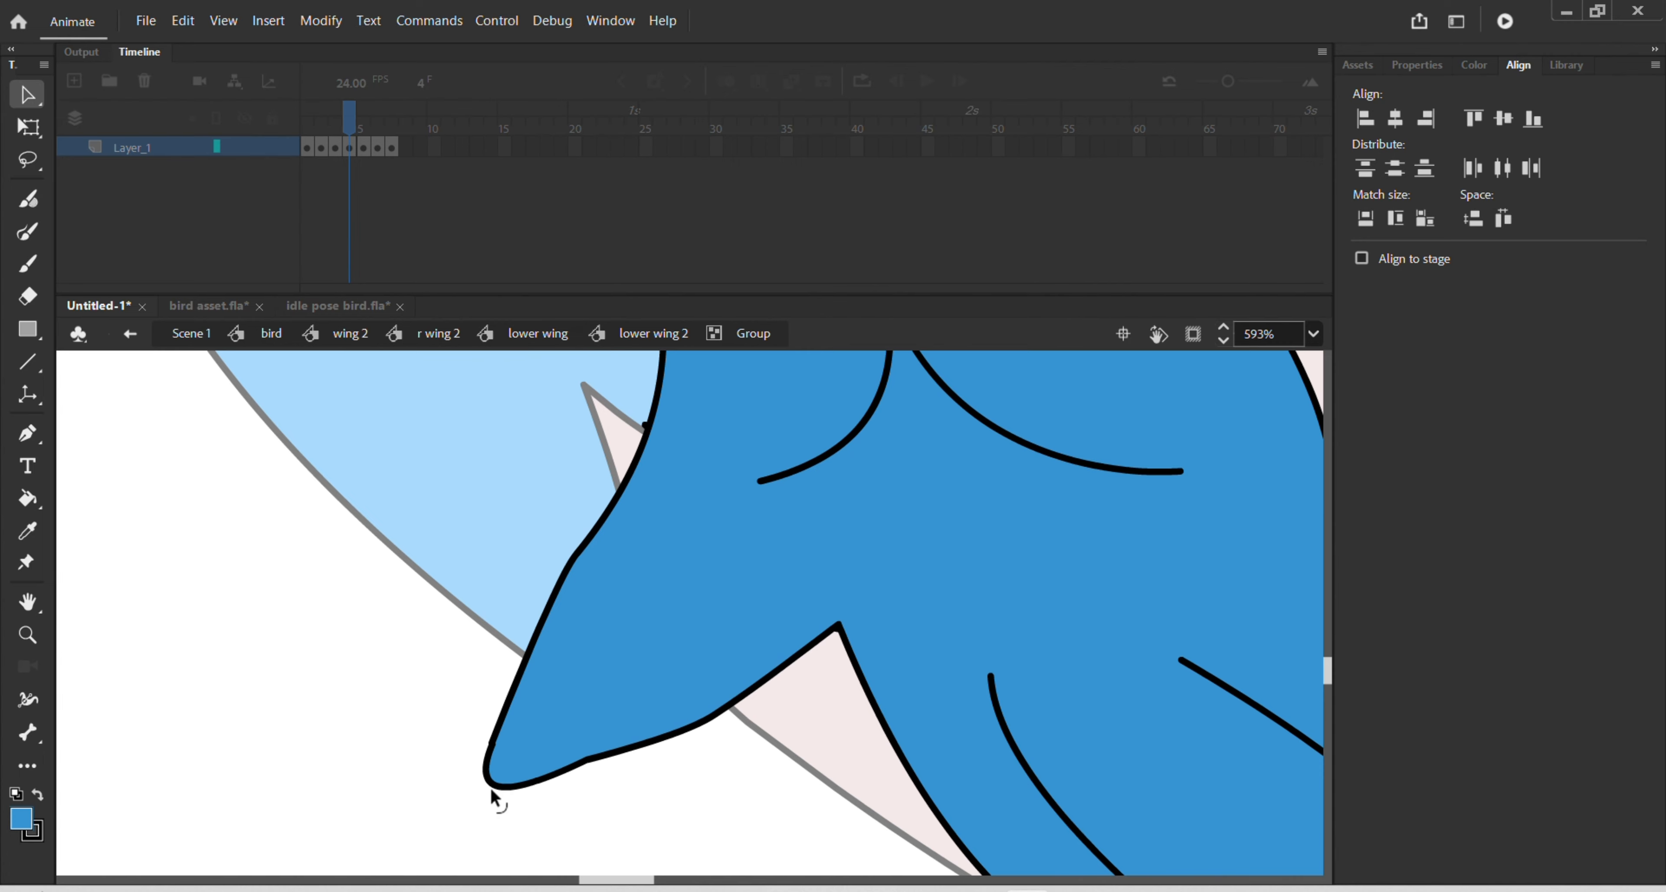
drag(585, 759, 591, 772)
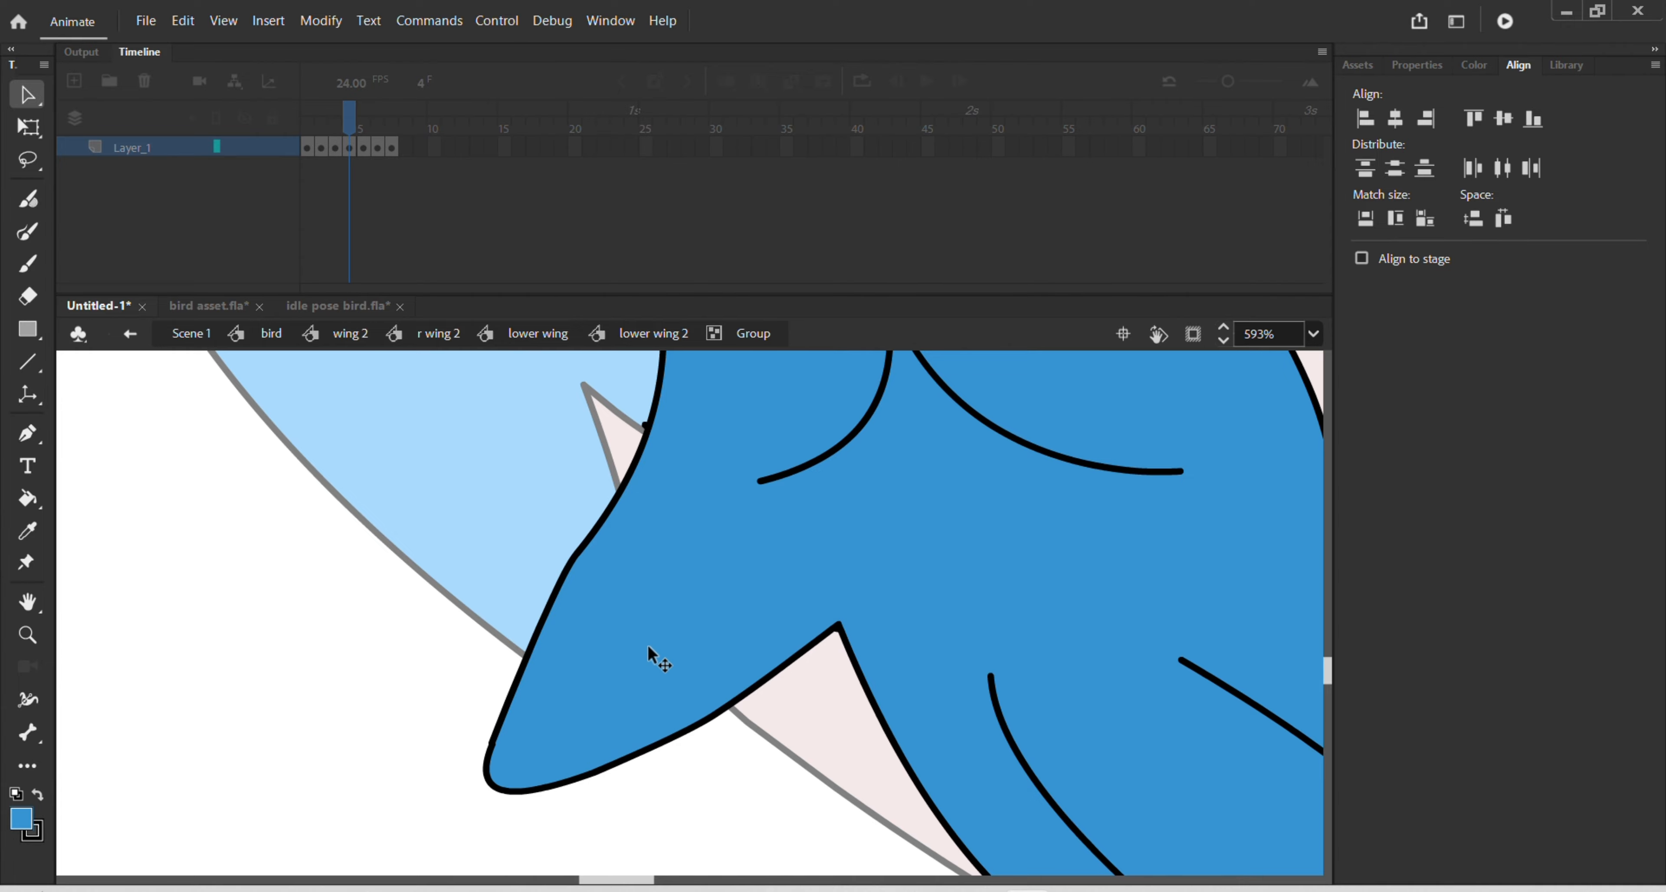
scroll(650, 643, down, 6)
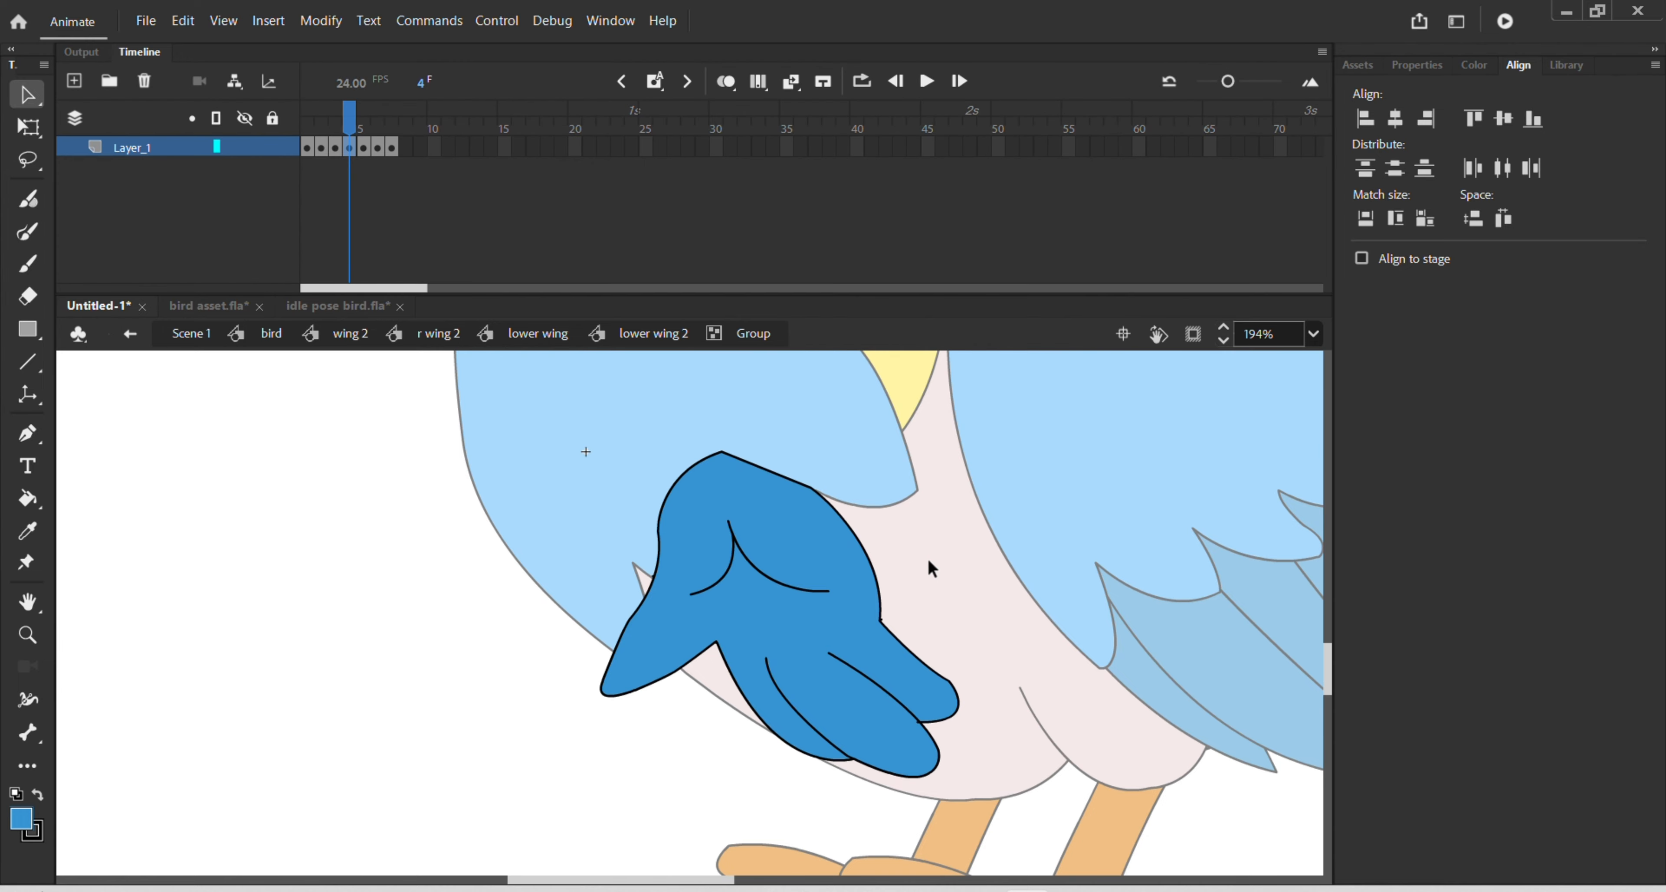
double_click(926, 556)
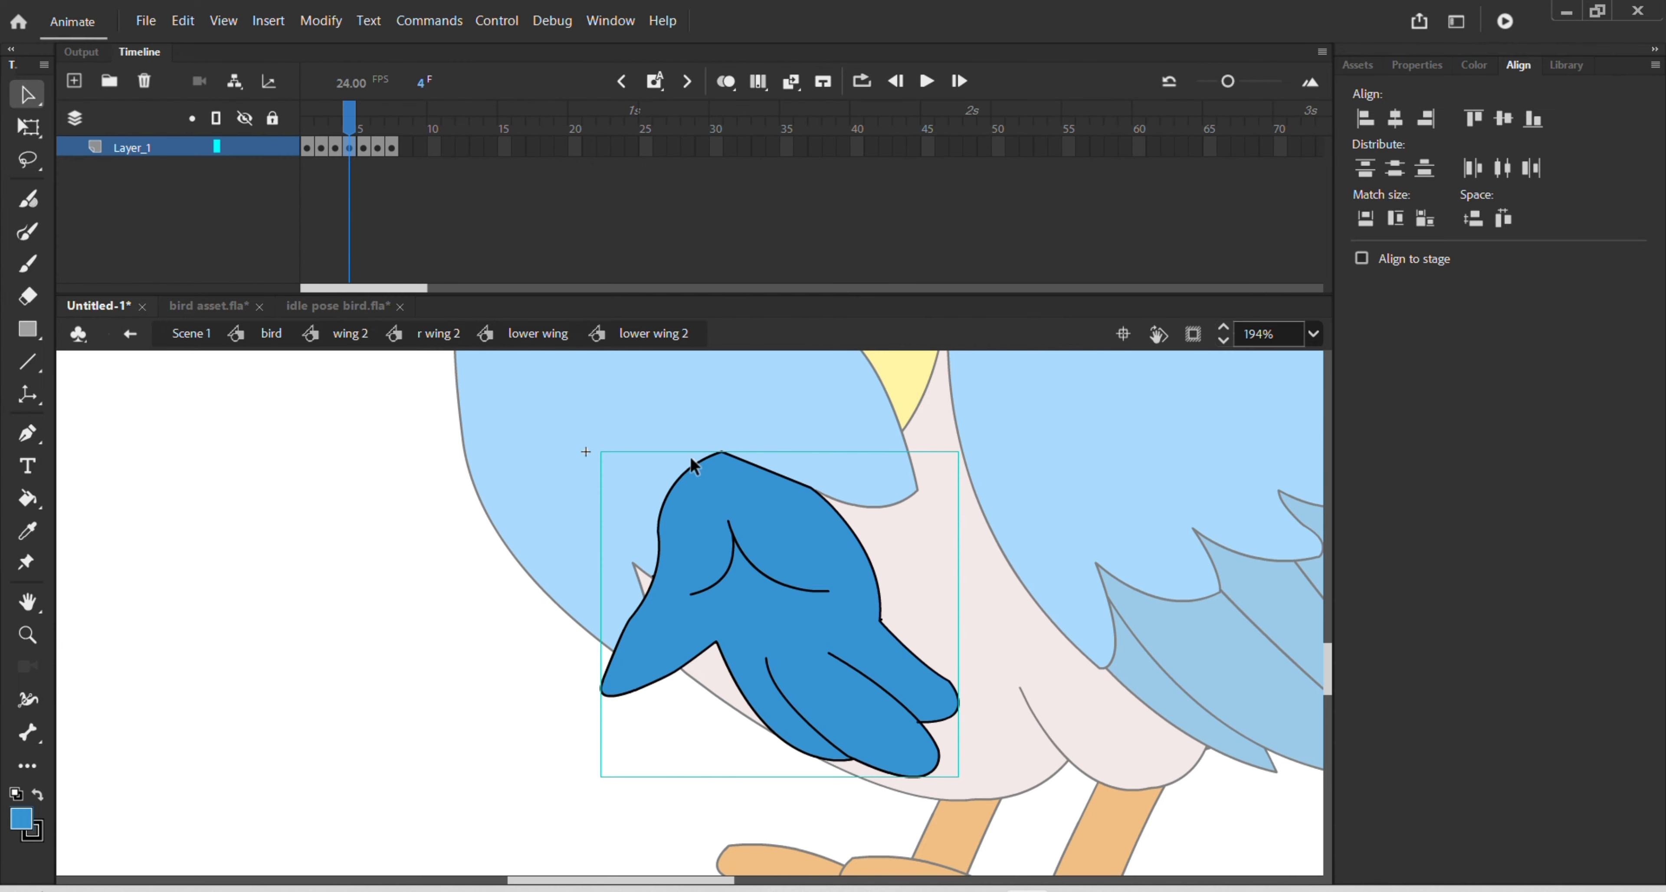
- Open the frame 5 hand pose group, fill all its shapes with the feather blue and exit the group
click(364, 150)
double_click(760, 532)
key(k)
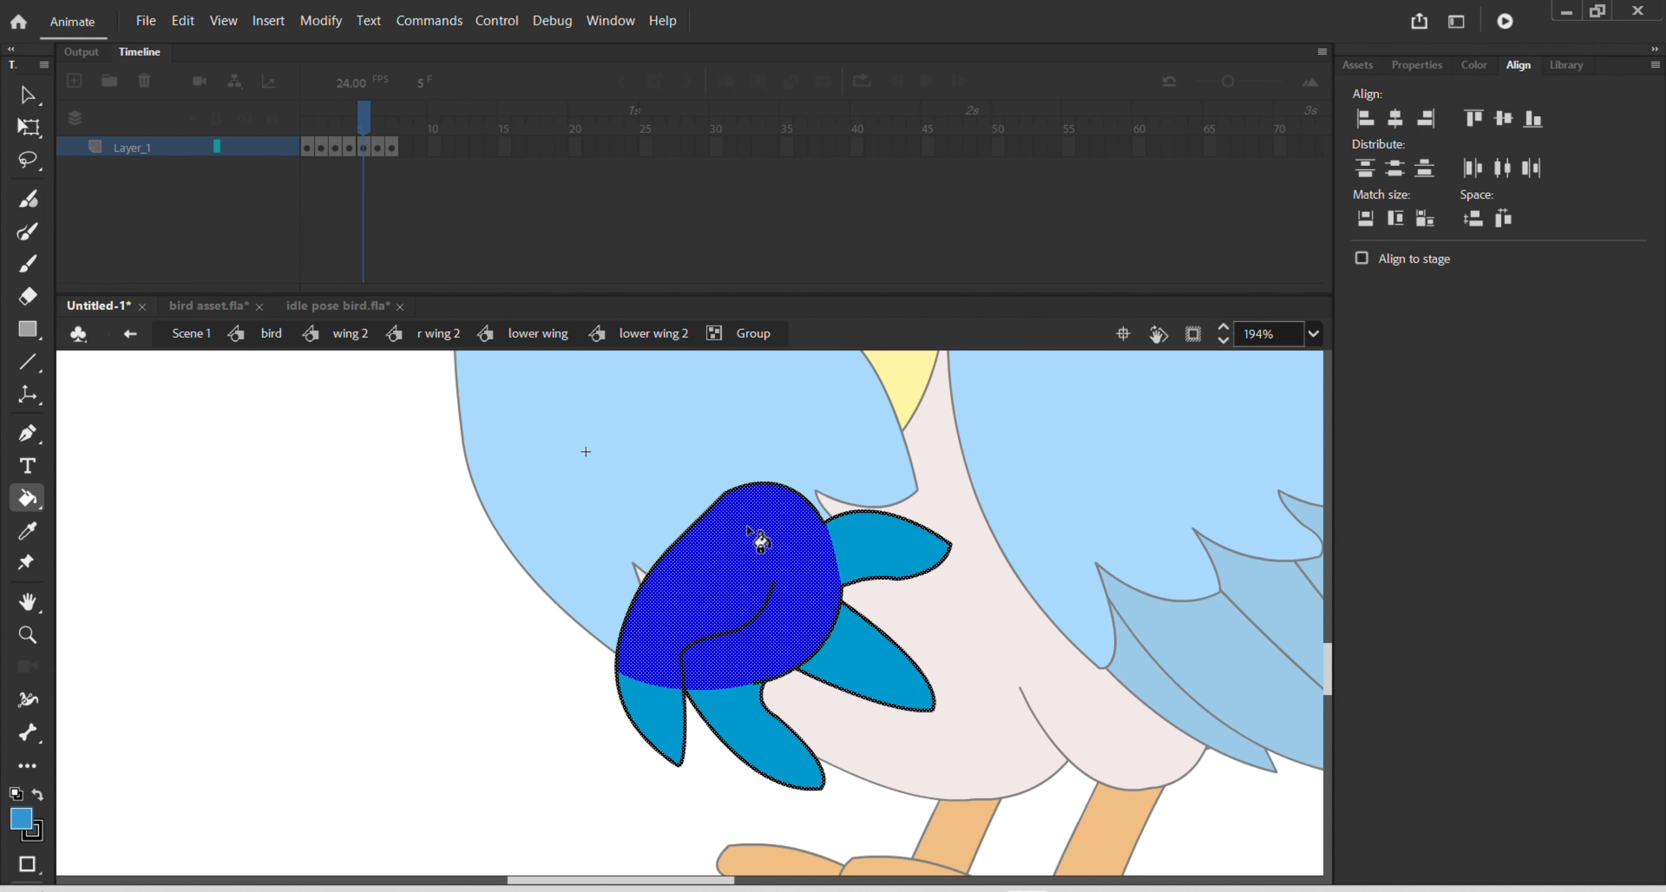
click(753, 538)
key(v)
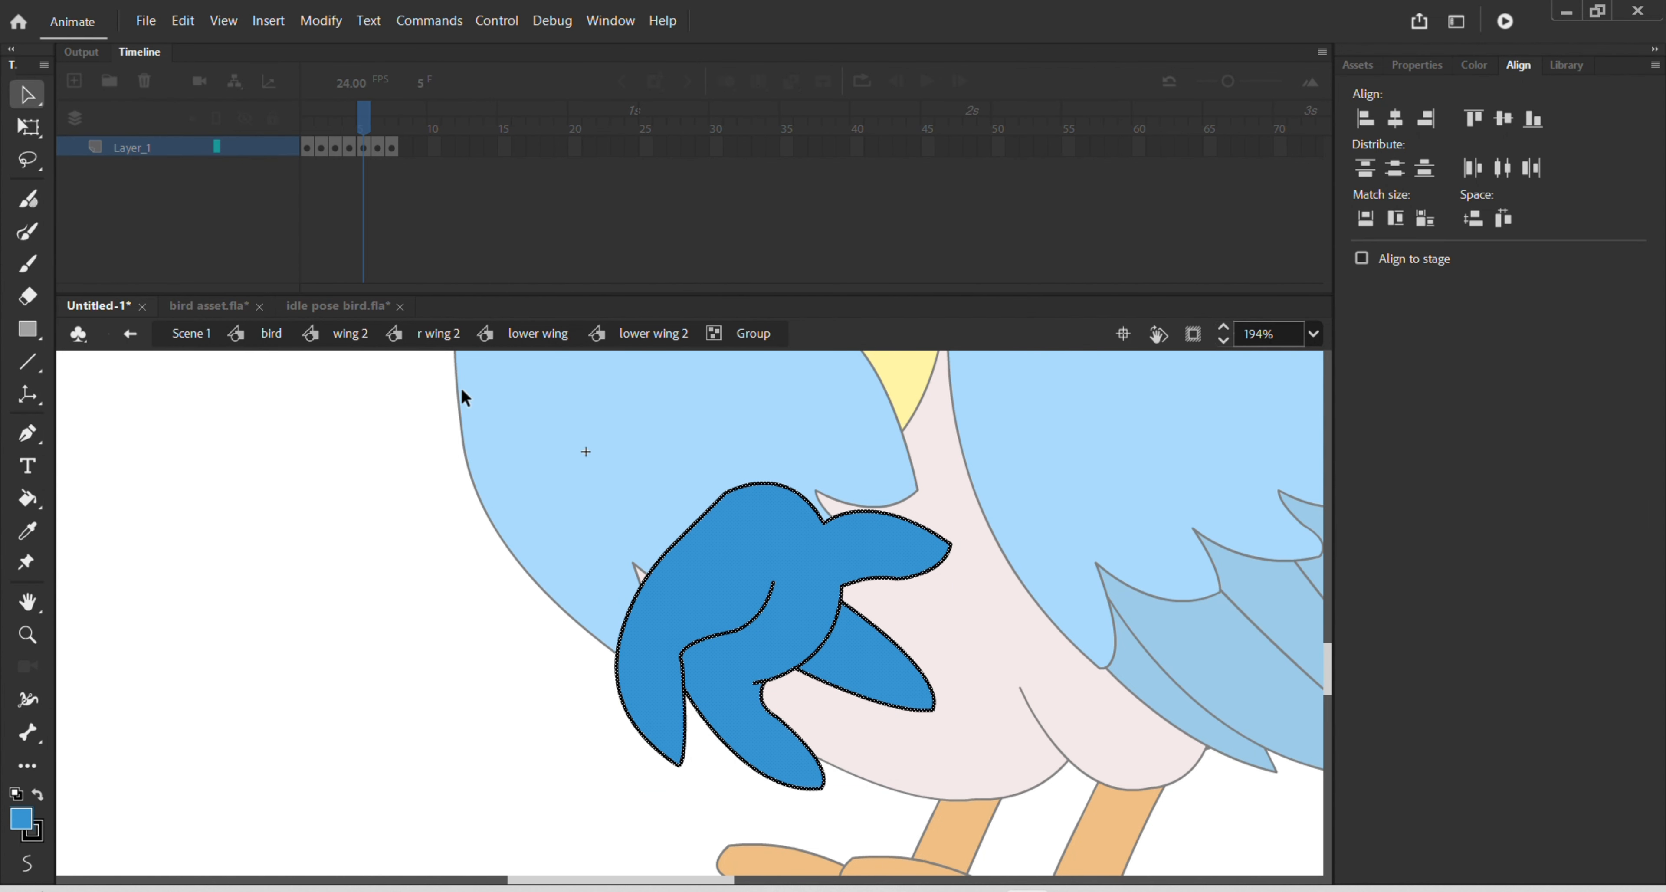
double_click(437, 391)
- Recolour every shape of the frame 6 hand pose group with the feather blue and exit the group
click(378, 149)
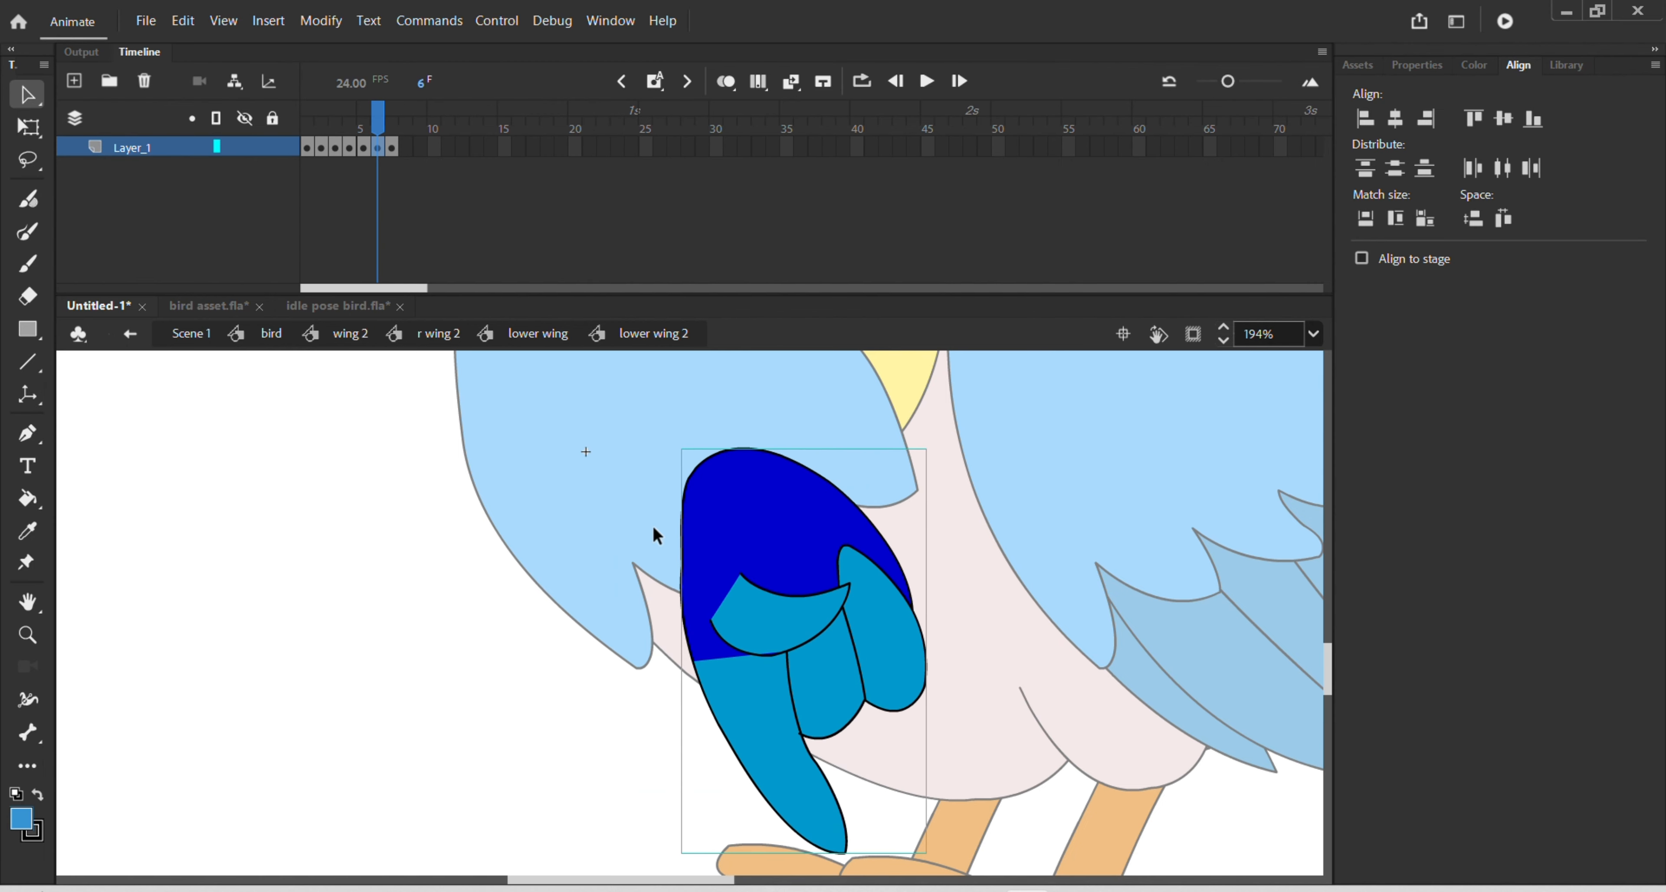
double_click(770, 588)
key(k)
click(772, 590)
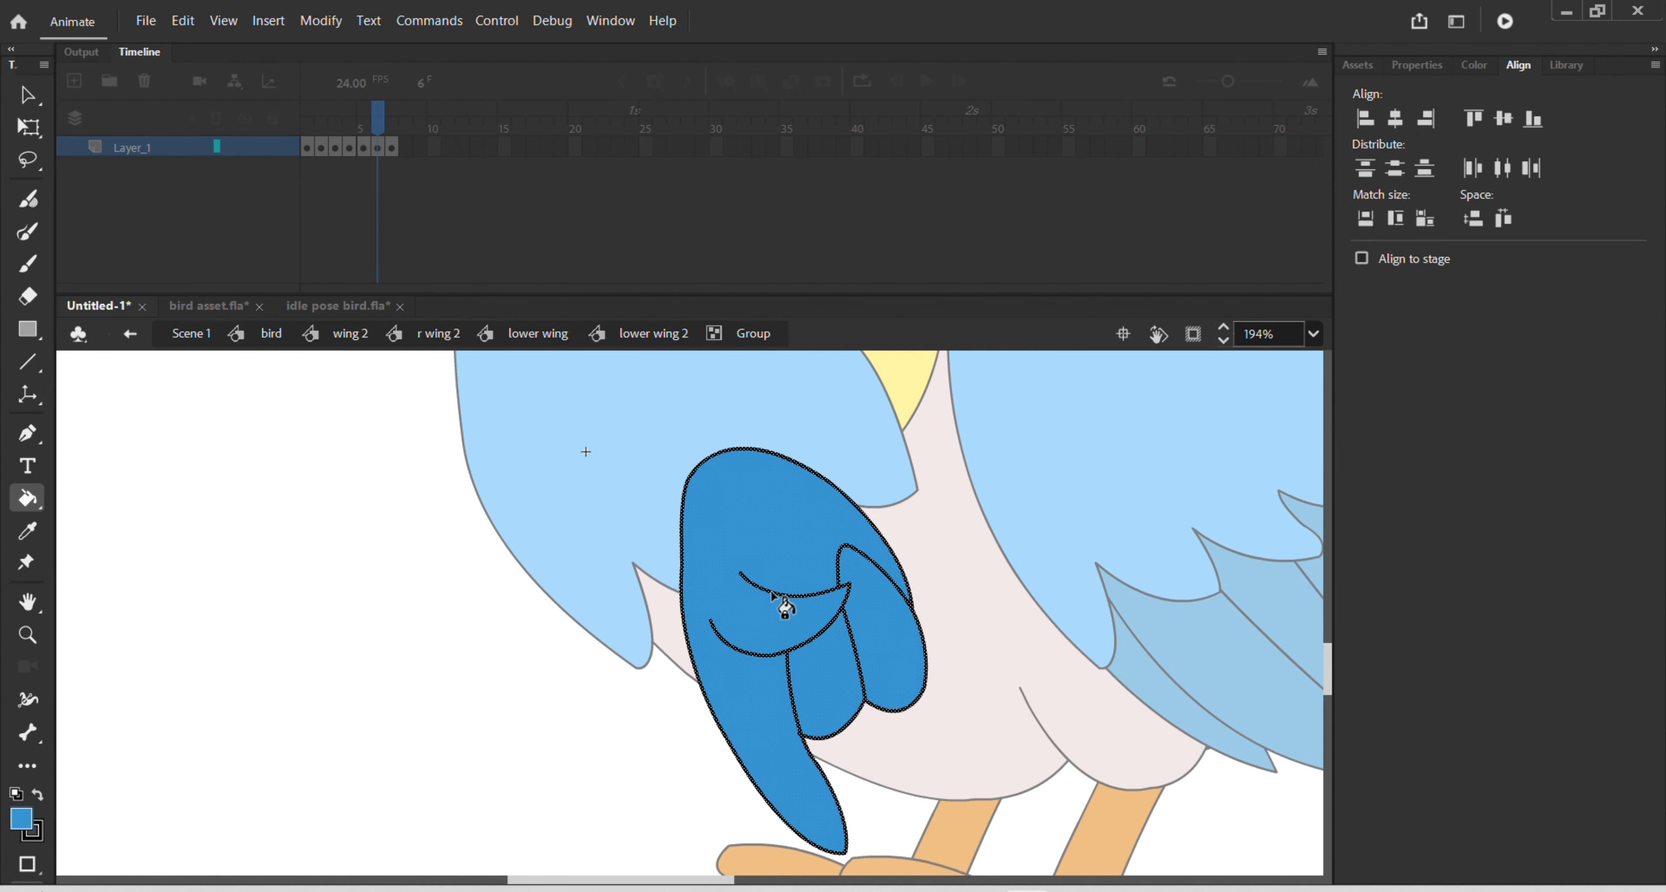
key(v)
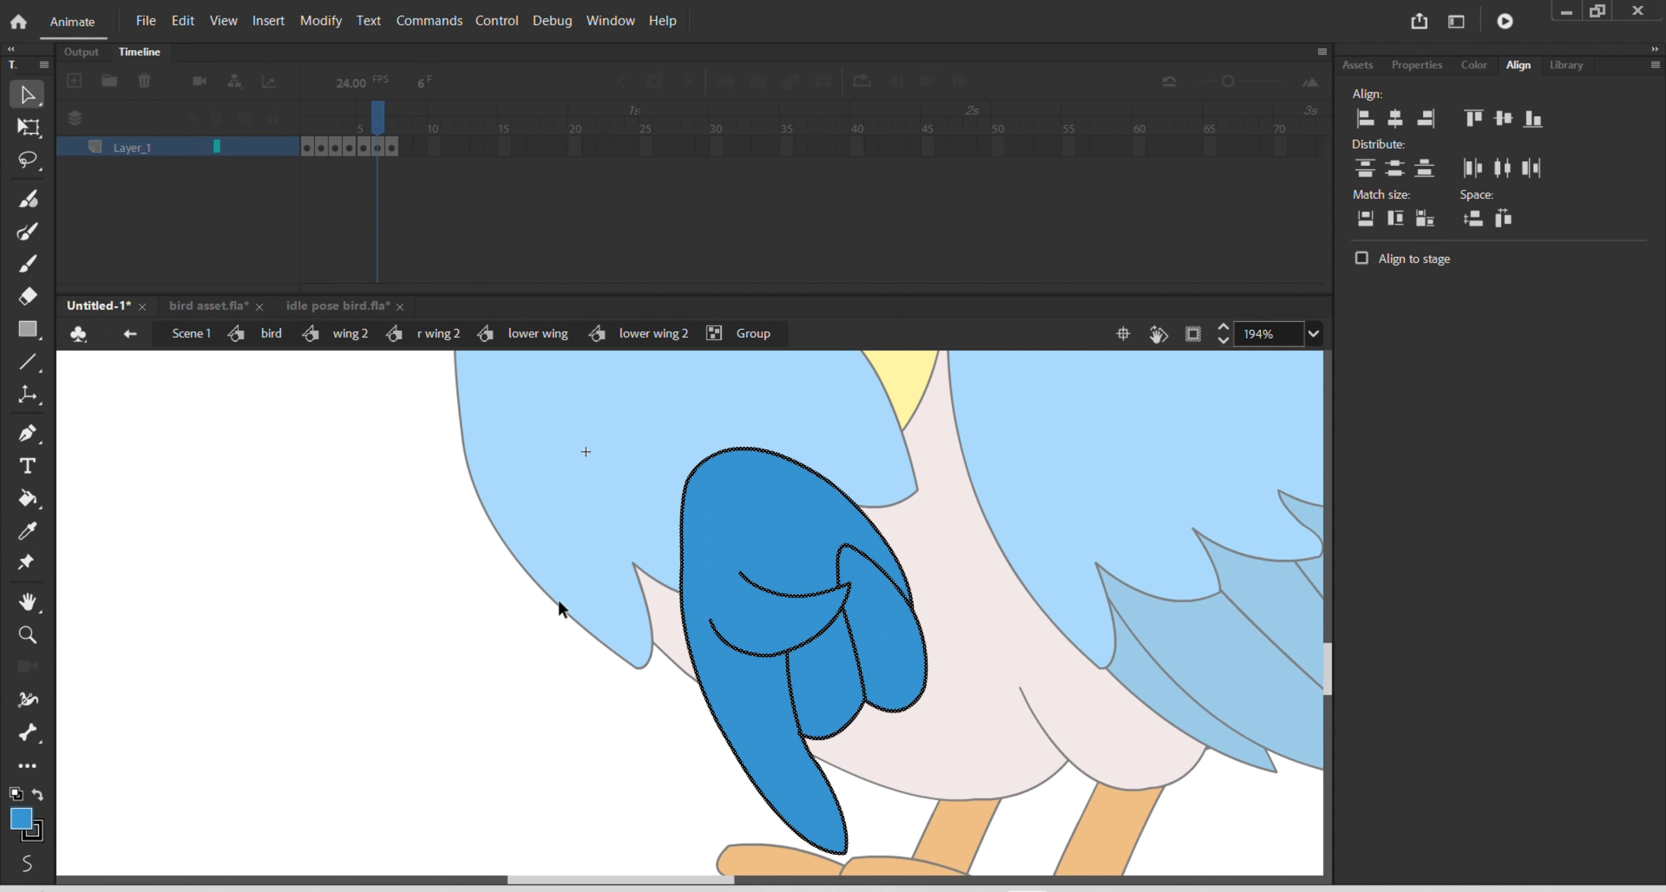
double_click(382, 595)
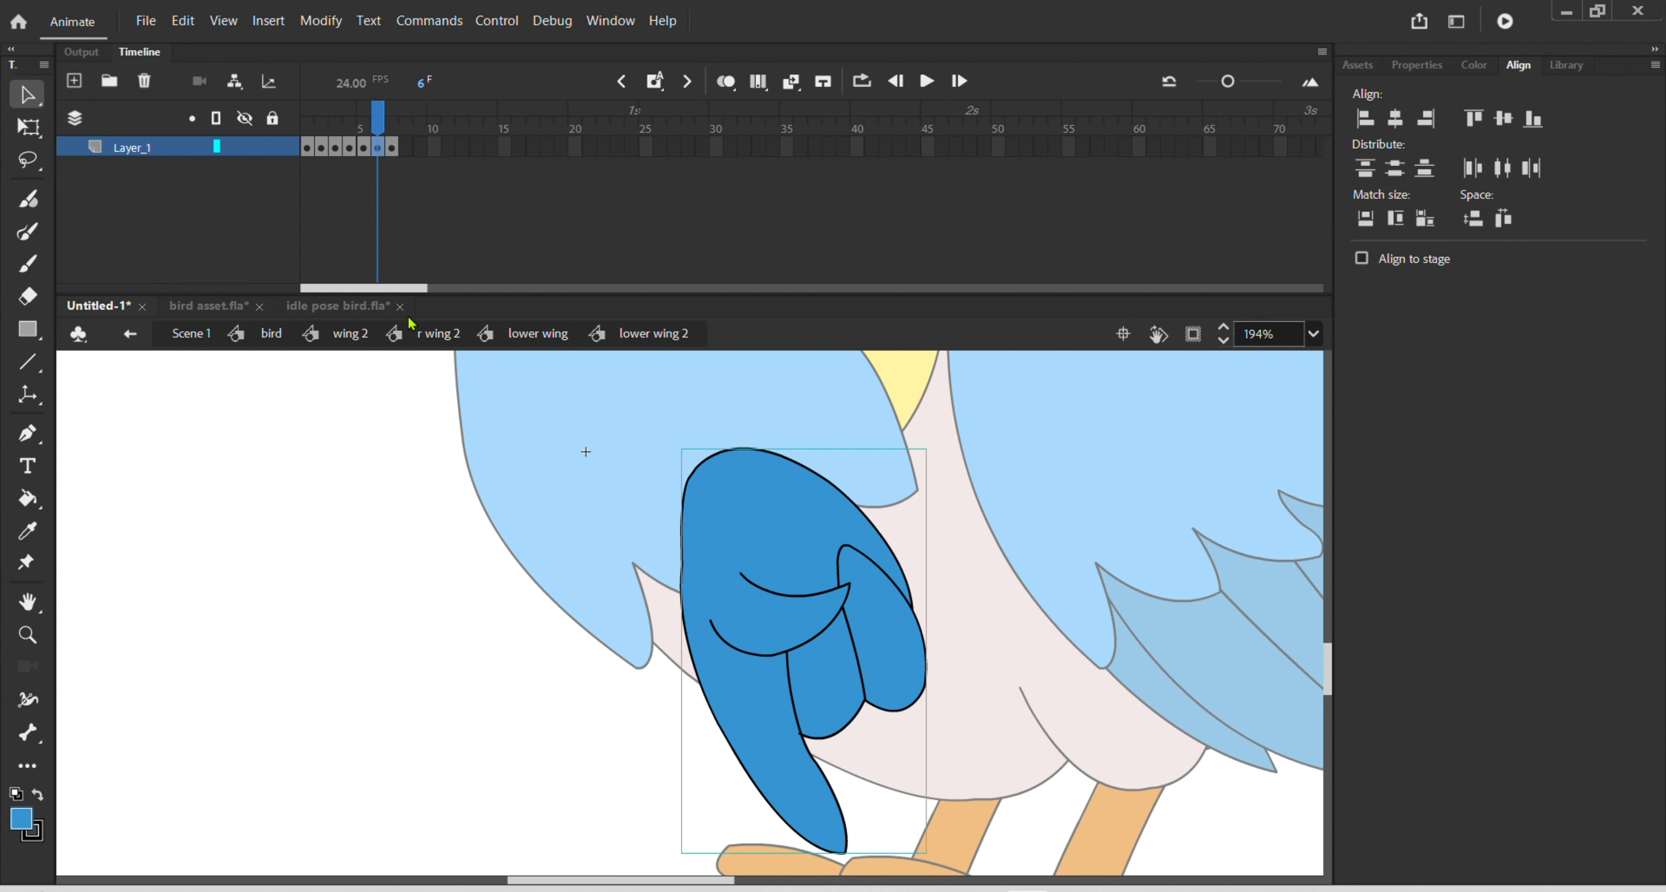
- Fill all shapes of the frame 7 hand pose group with the feather blue and leave the group
click(399, 163)
double_click(758, 499)
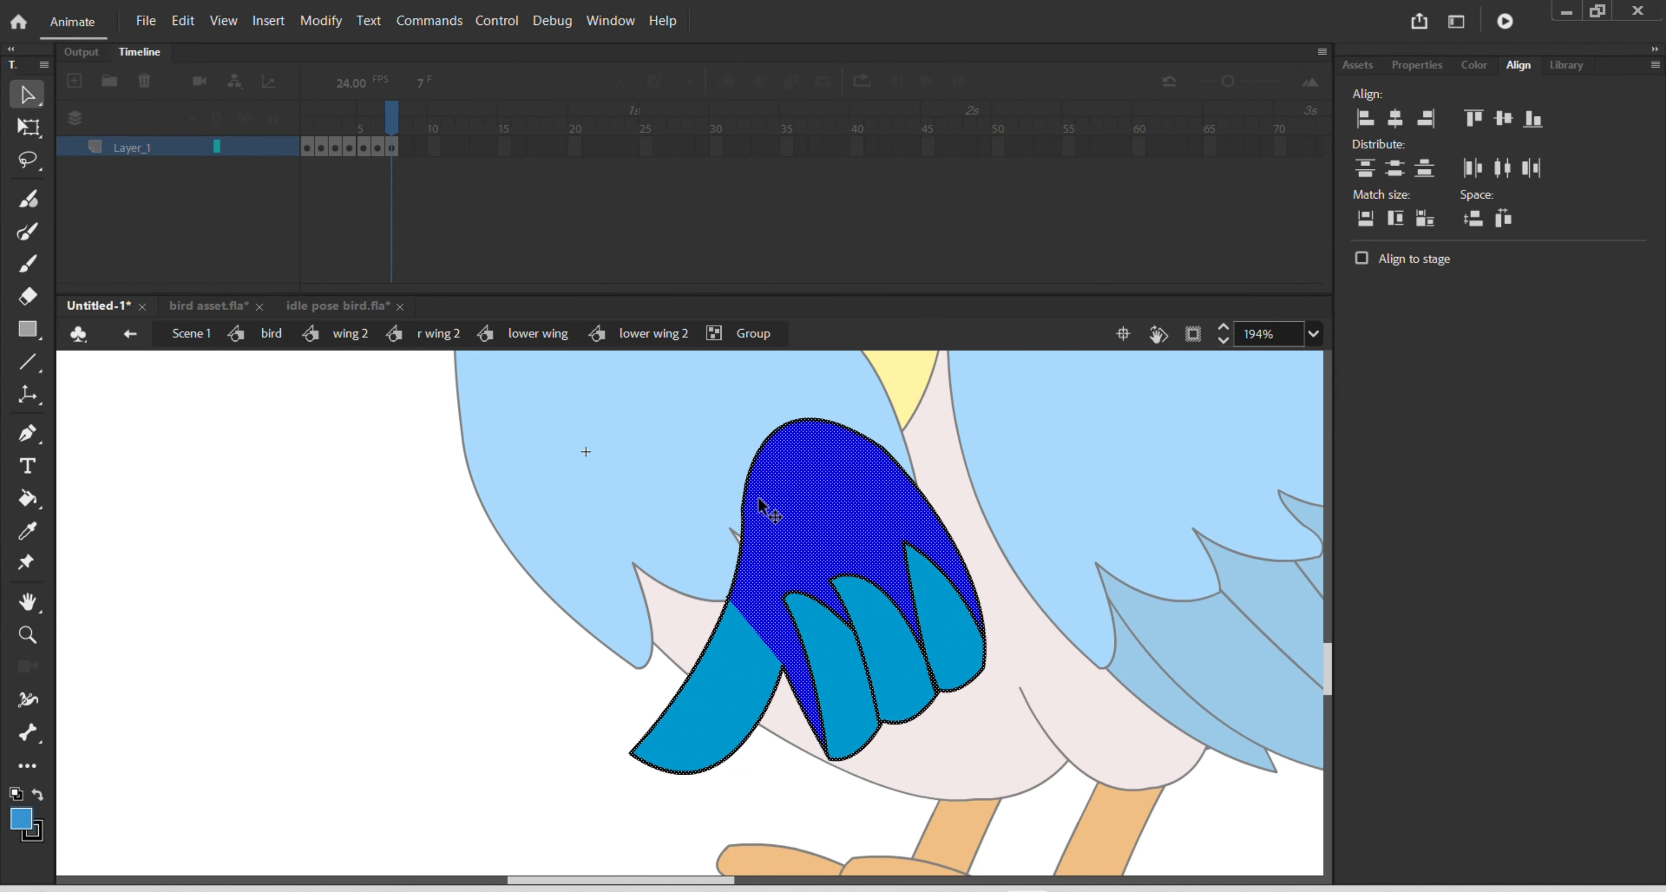
key(k)
click(776, 515)
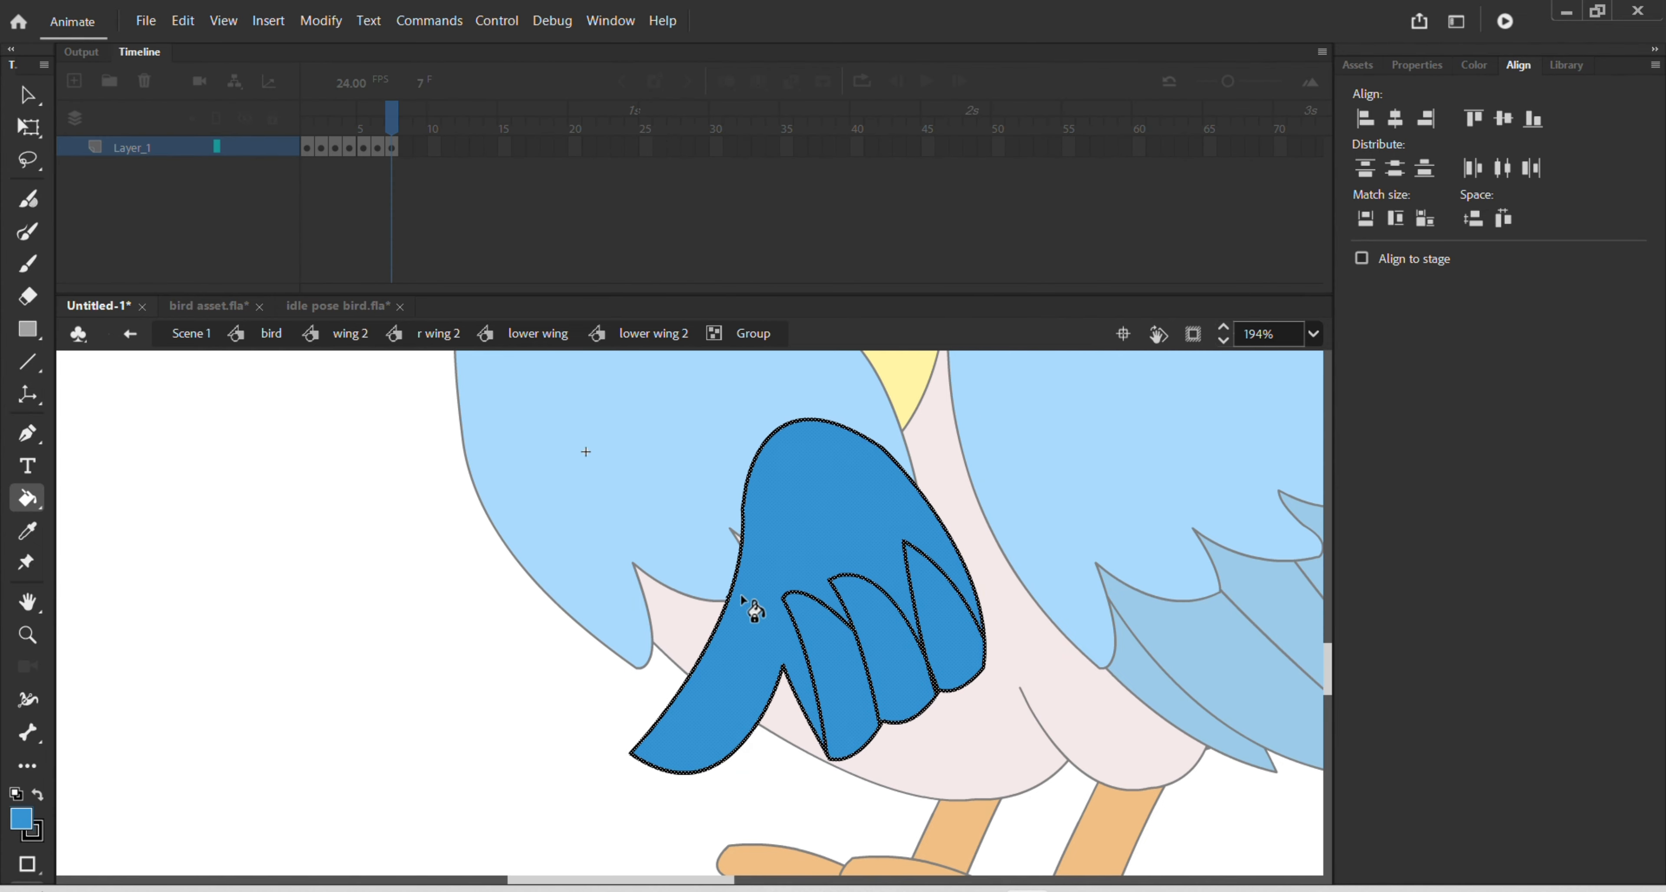
key(v)
double_click(485, 585)
- Return to frame 2, scale its hand pose up proportionally and move it up over the end of the upper wing
click(393, 121)
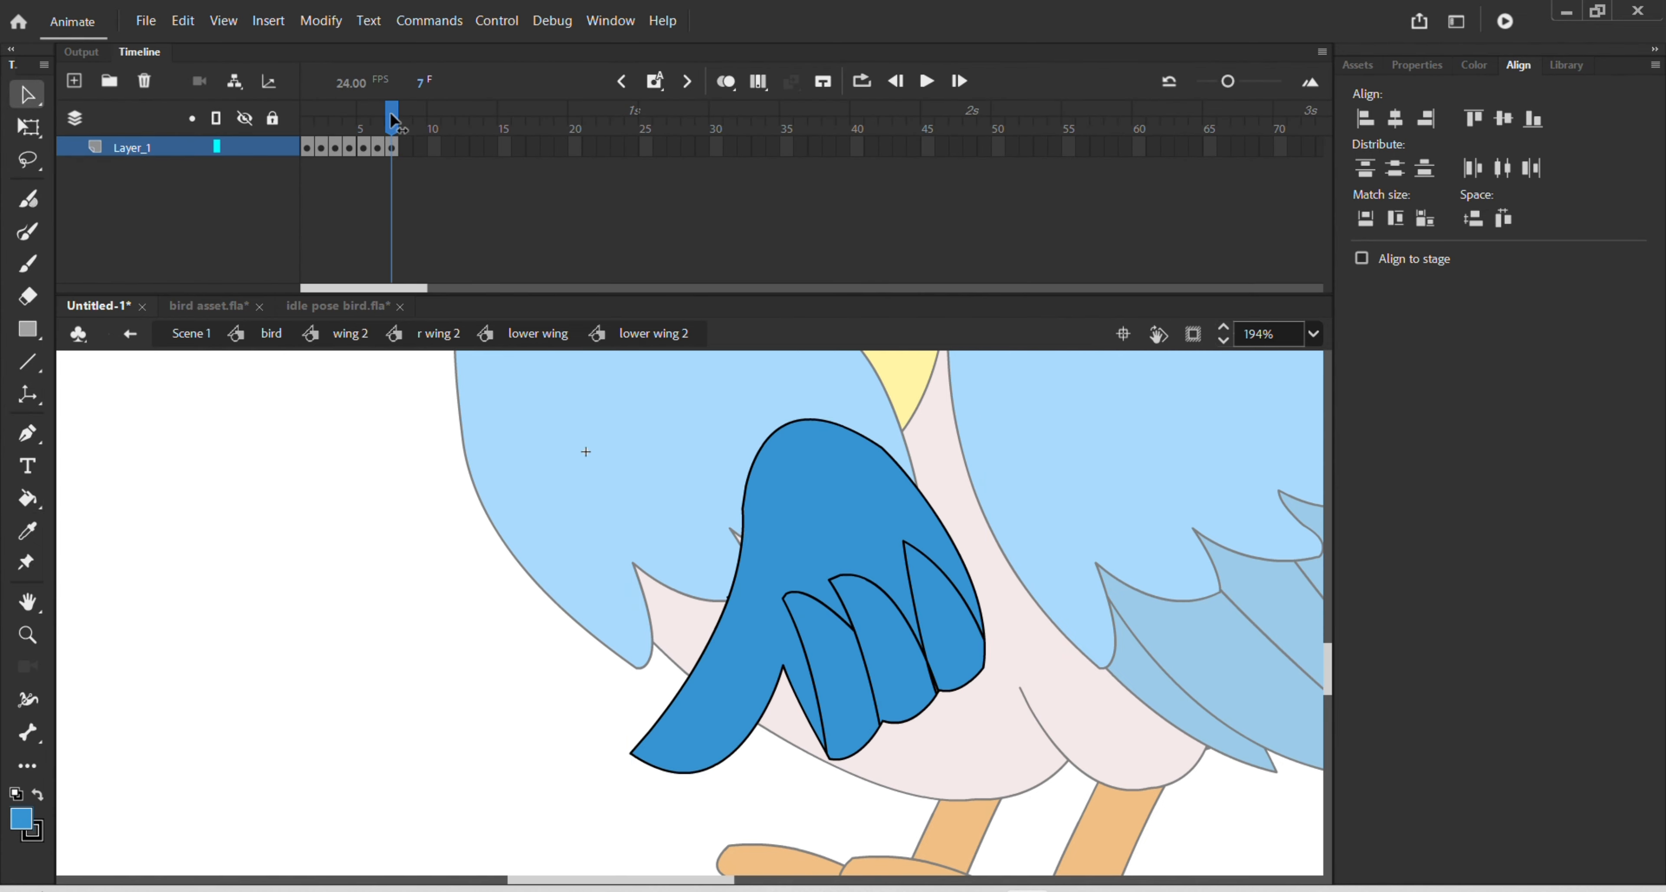
mouse_move(393, 122)
mouse_down()
mouse_move(312, 129)
mouse_move(317, 109)
mouse_up()
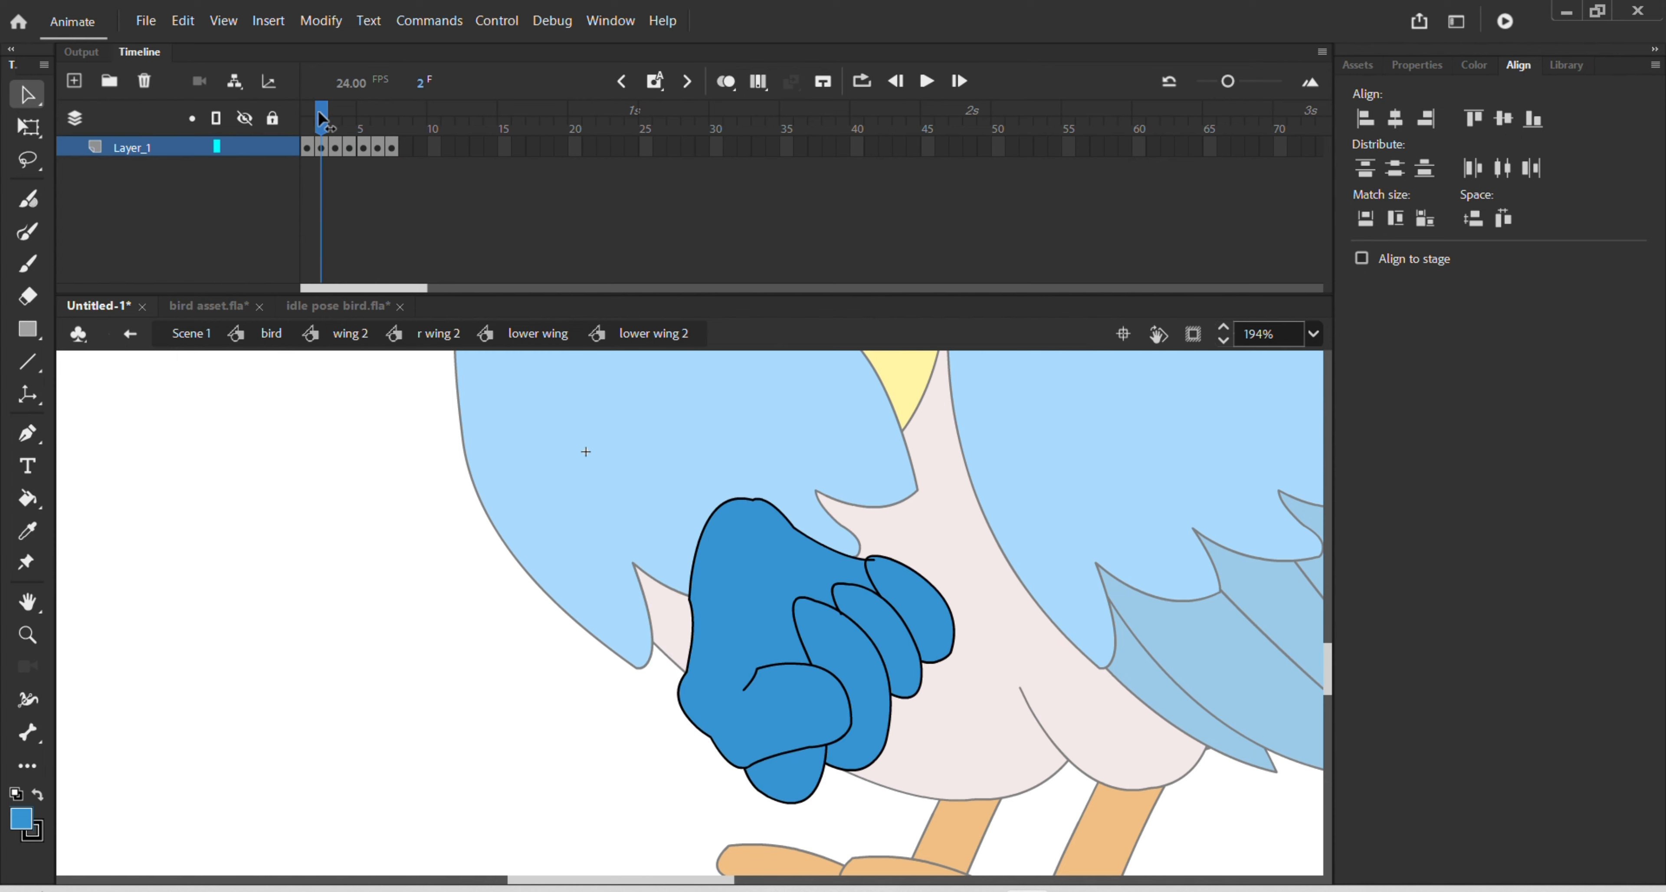
click(717, 624)
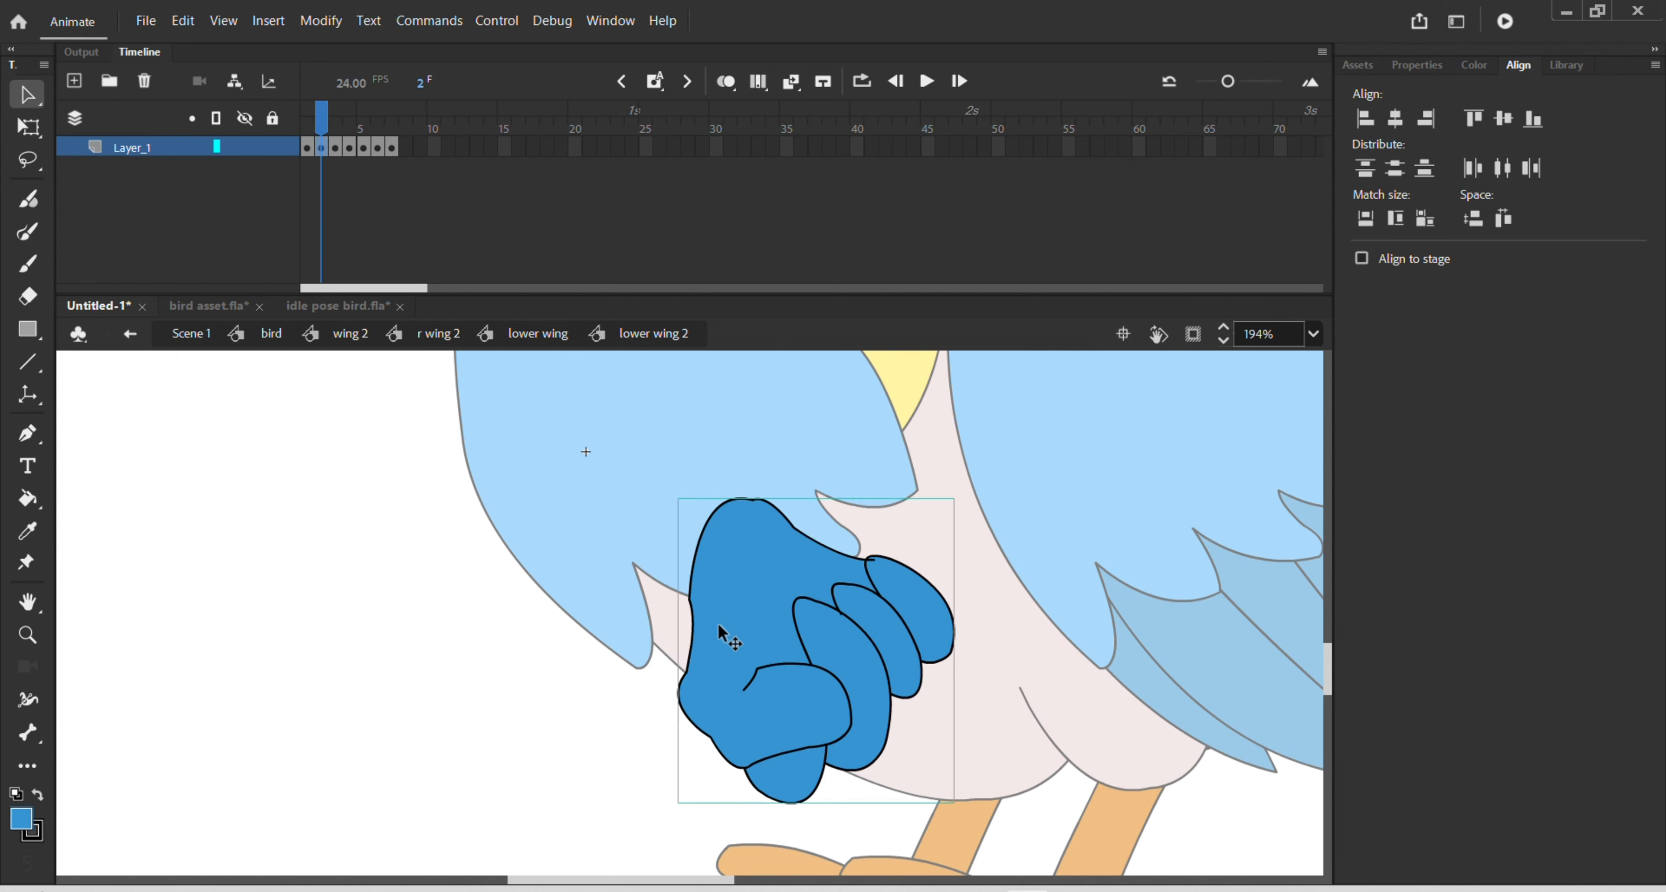
key(q)
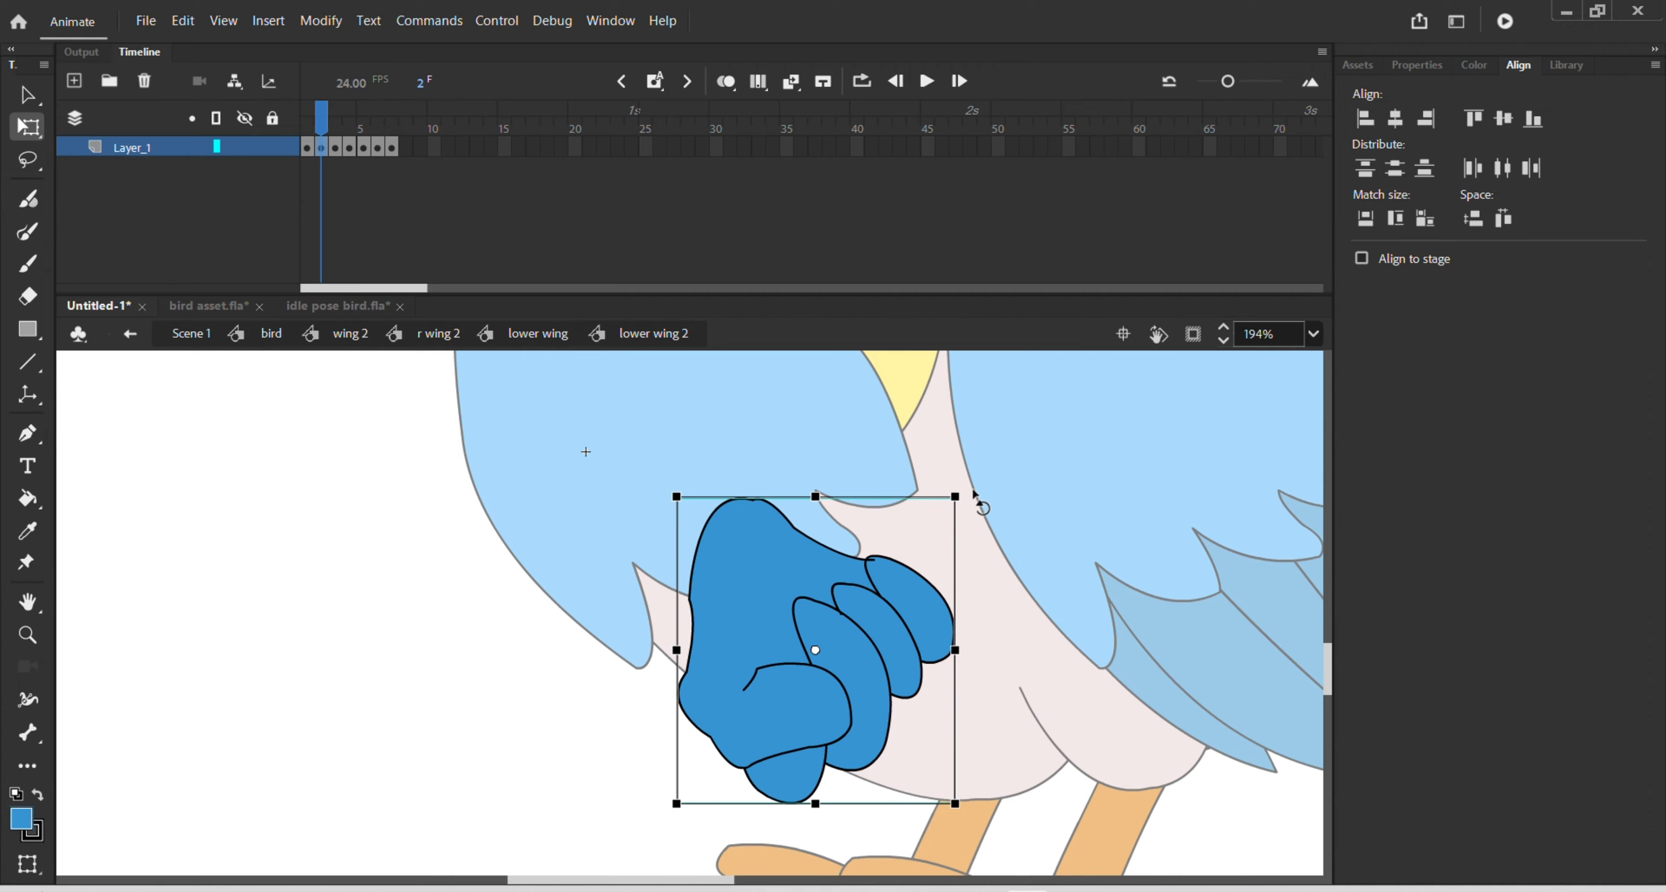
drag(957, 486, 1003, 372)
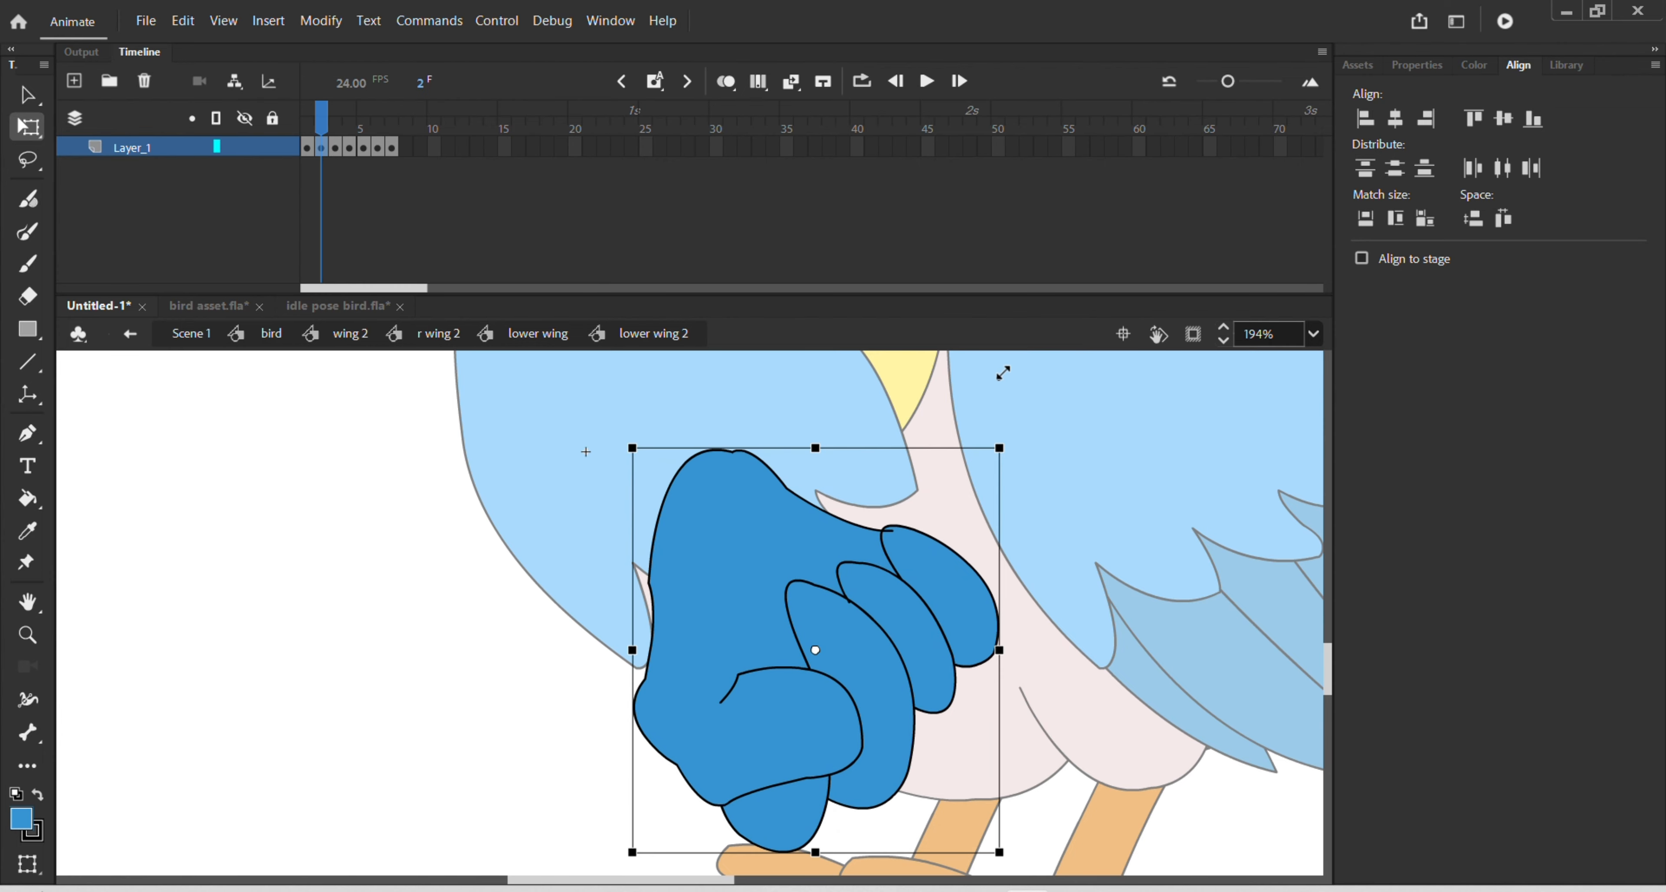
drag(813, 671, 812, 623)
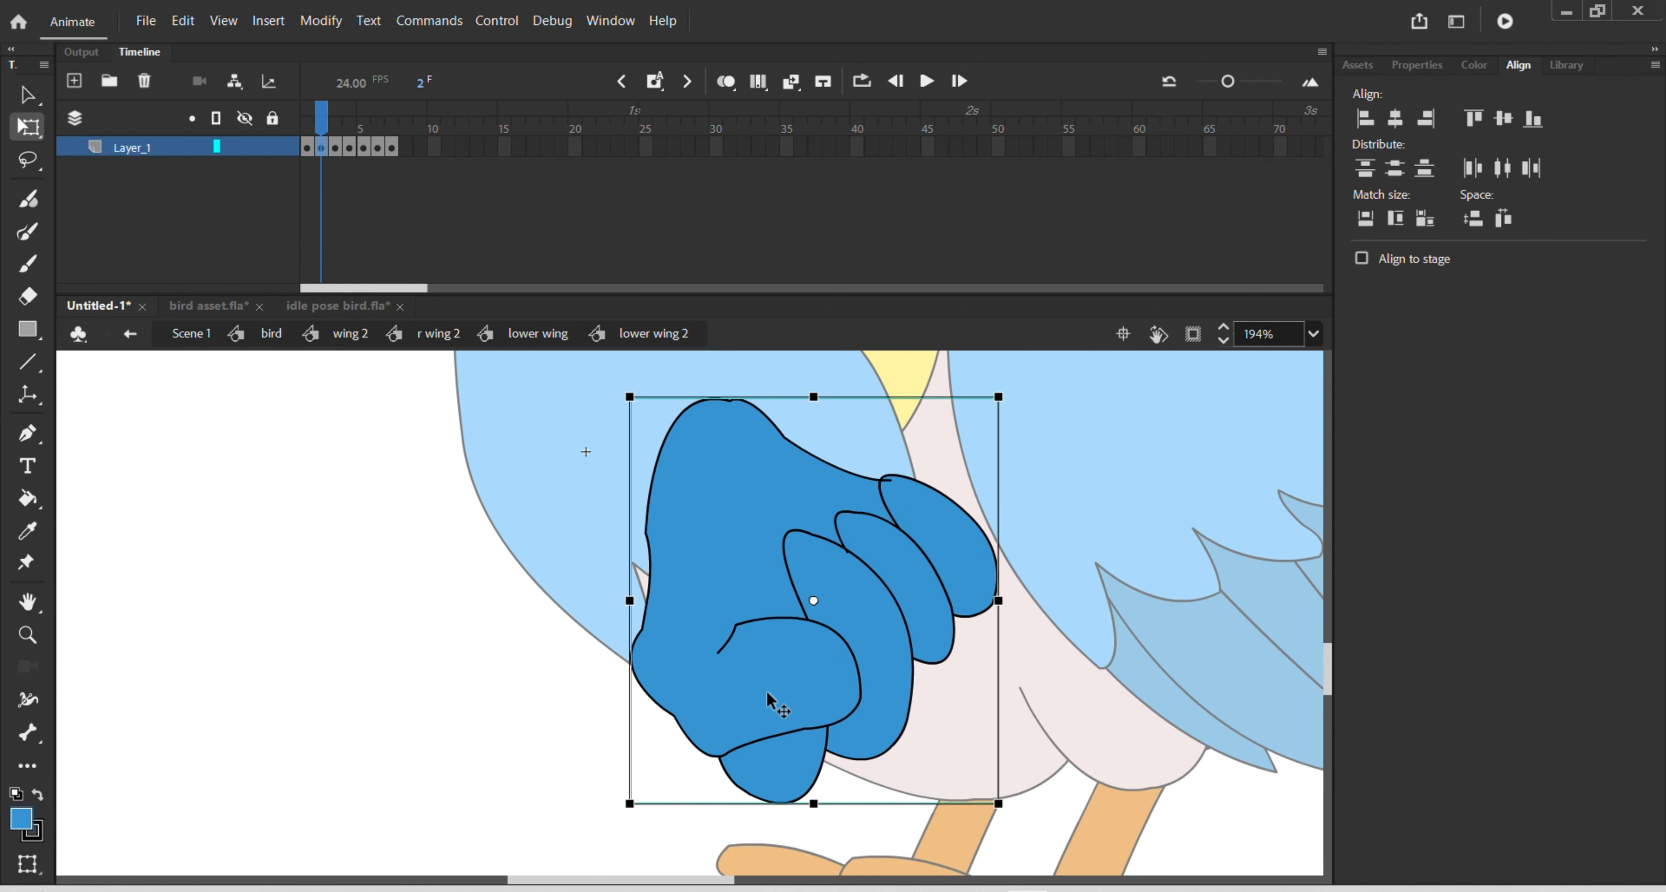
drag(723, 585, 706, 553)
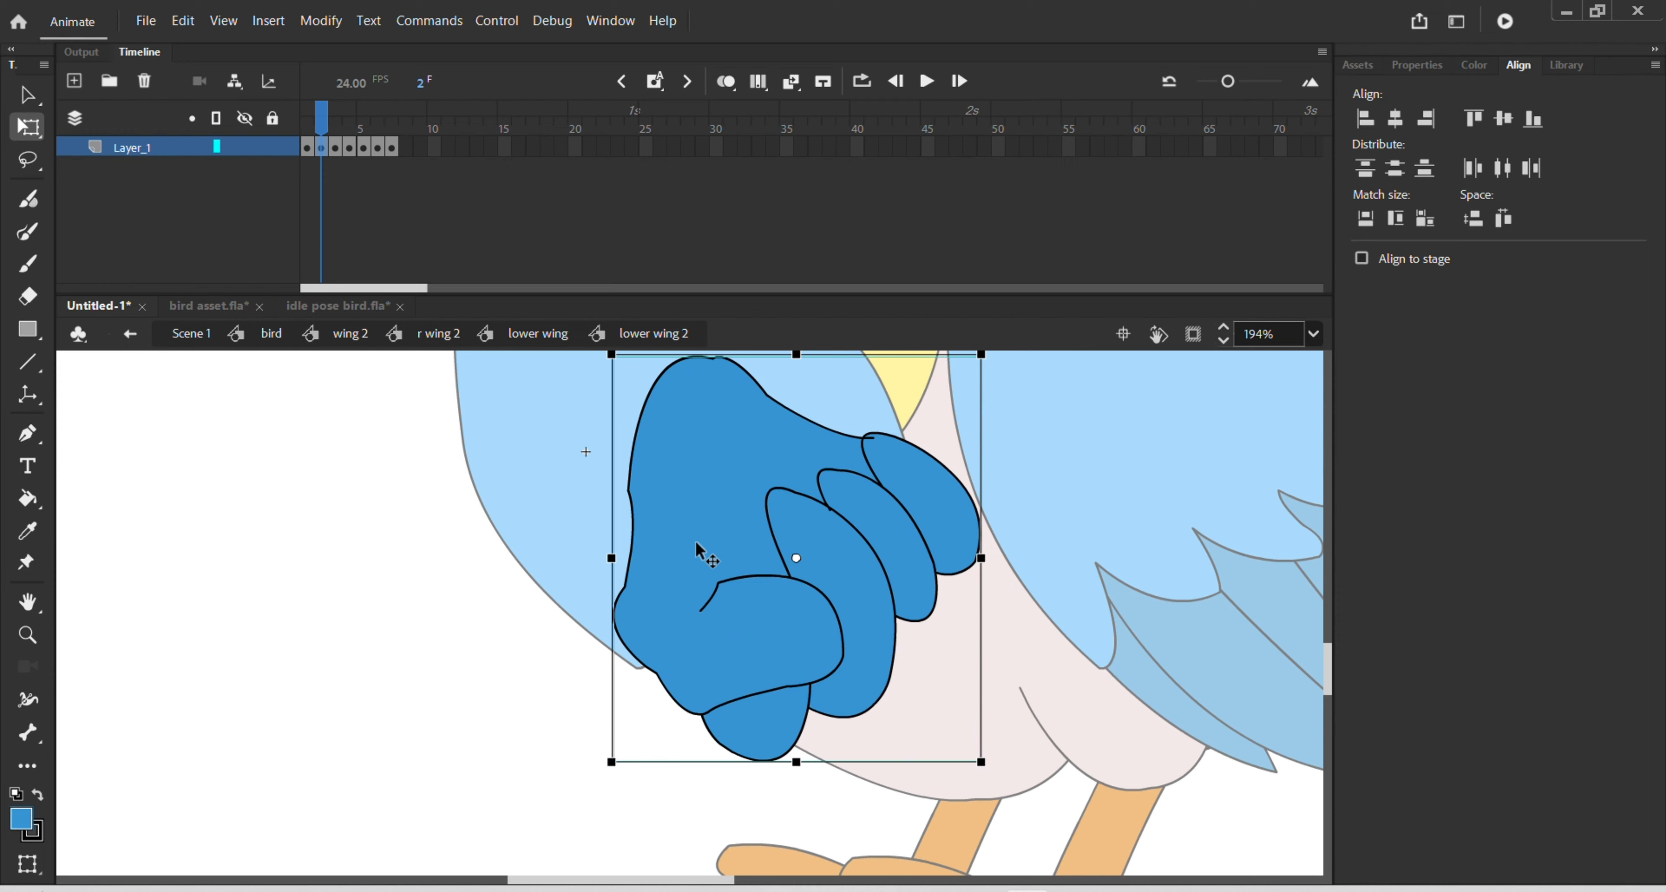
- Open the frame 3 hand pose group and delete the stray blue fragment beside the wrist
click(336, 147)
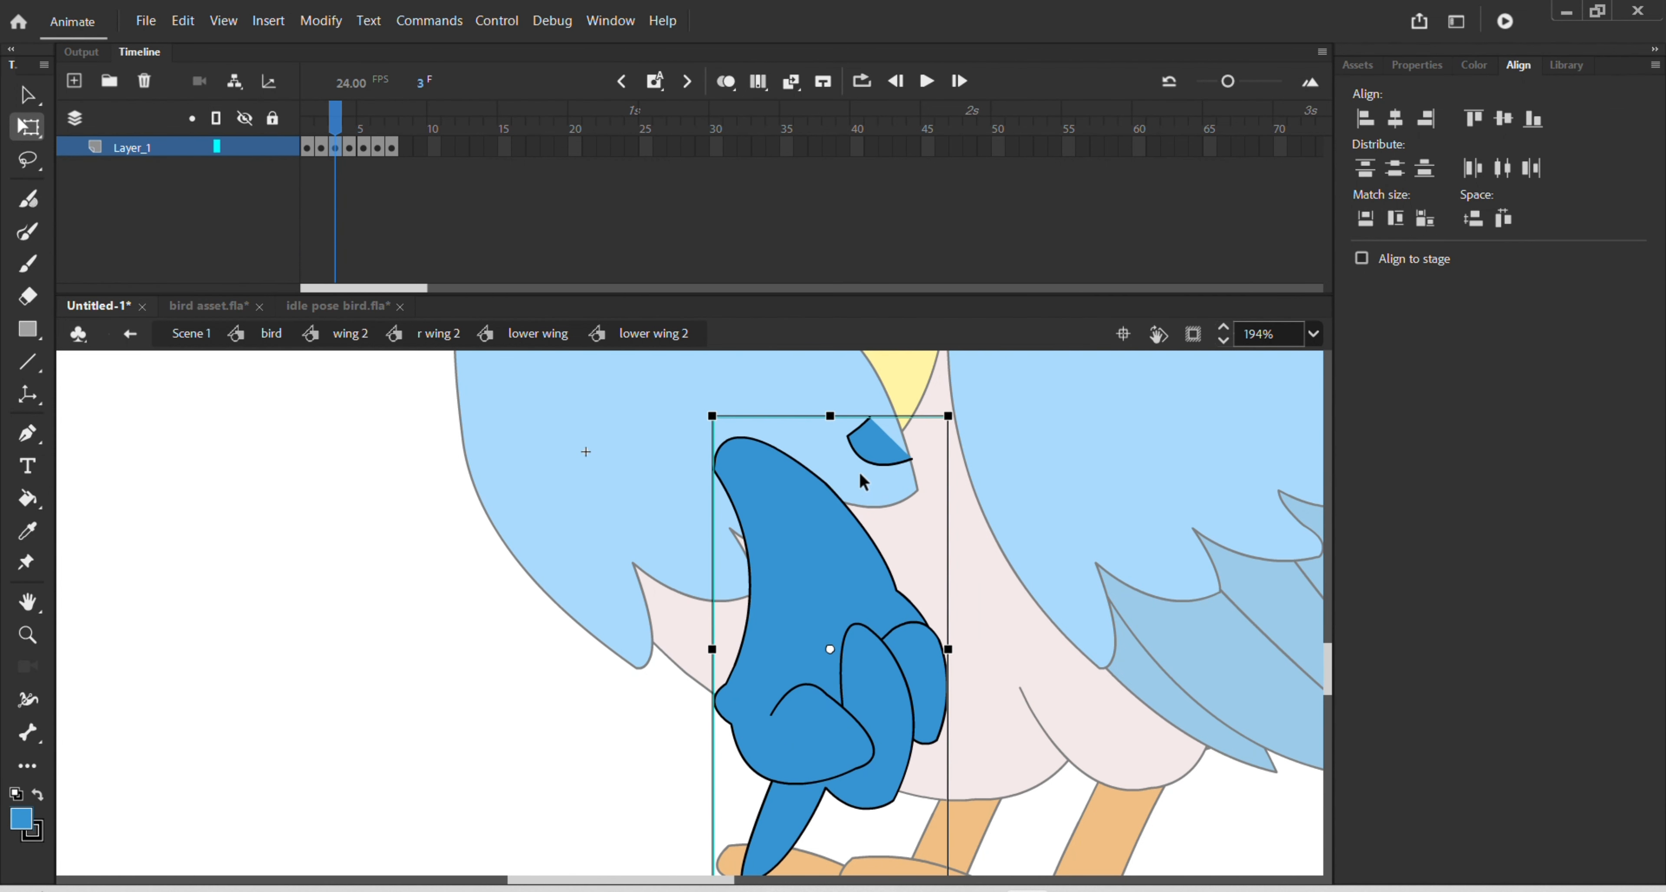
double_click(806, 510)
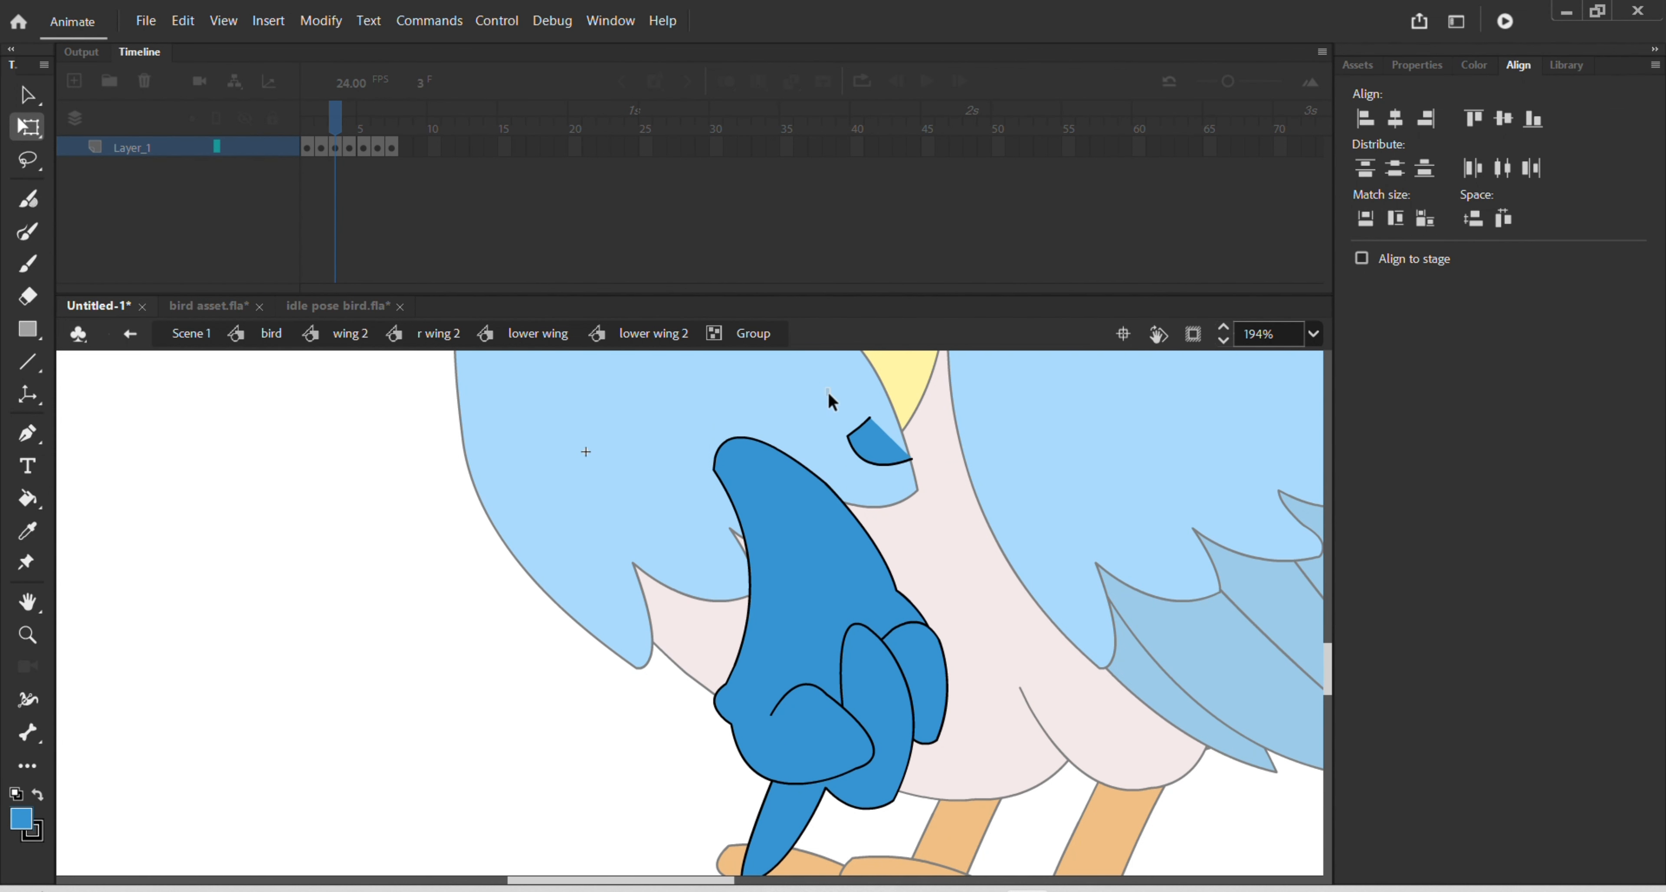
drag(828, 393, 929, 492)
click(812, 400)
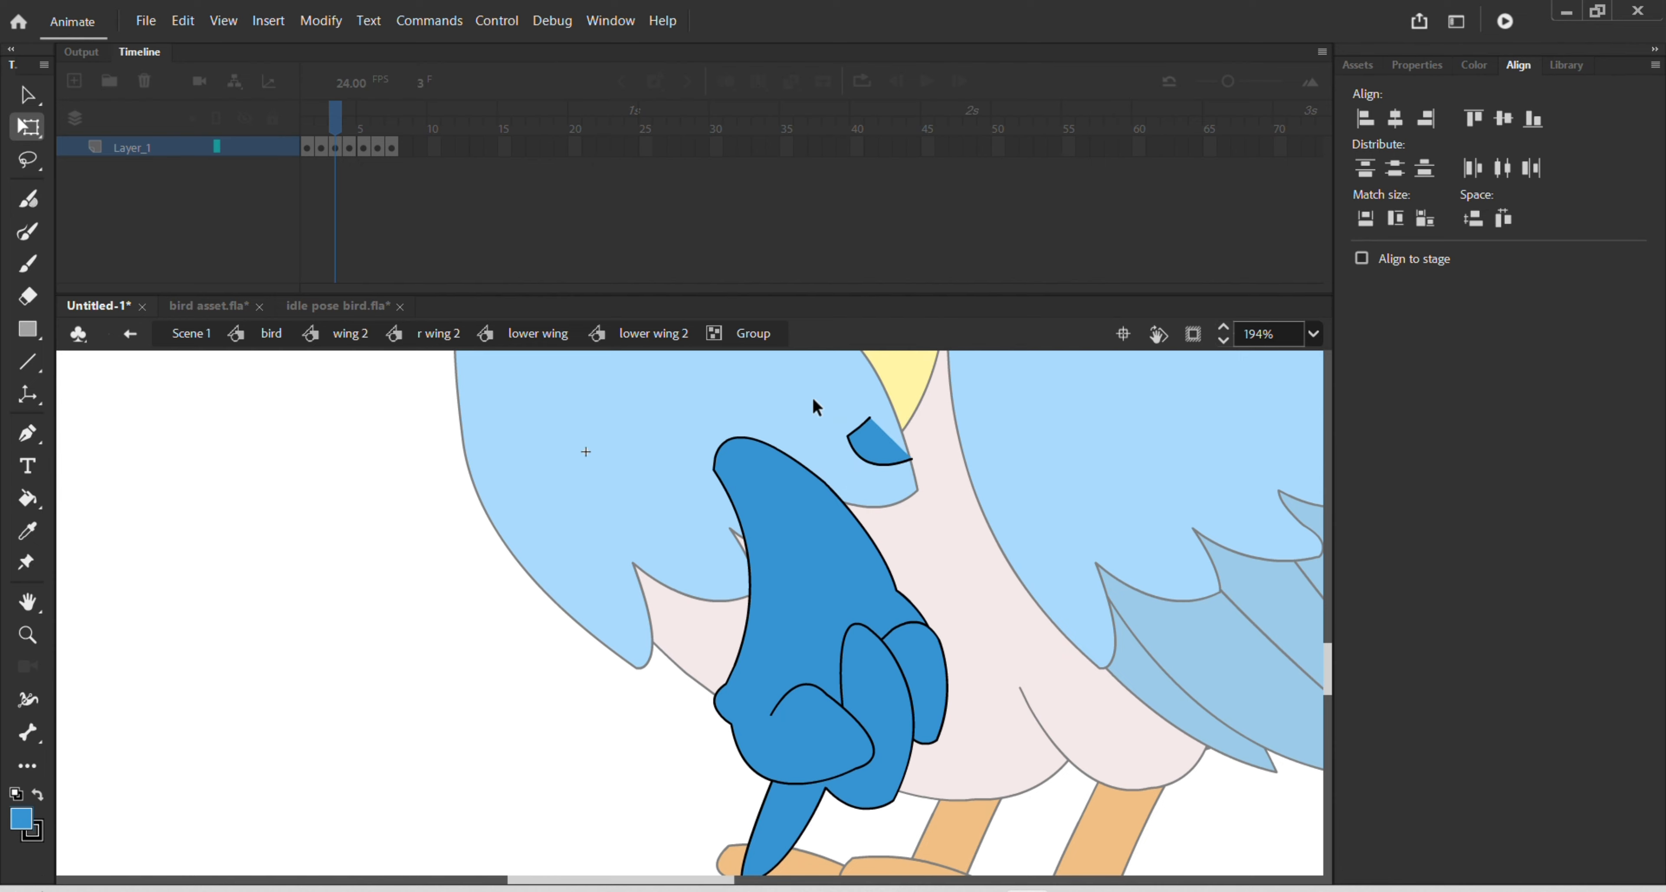
drag(813, 398, 960, 478)
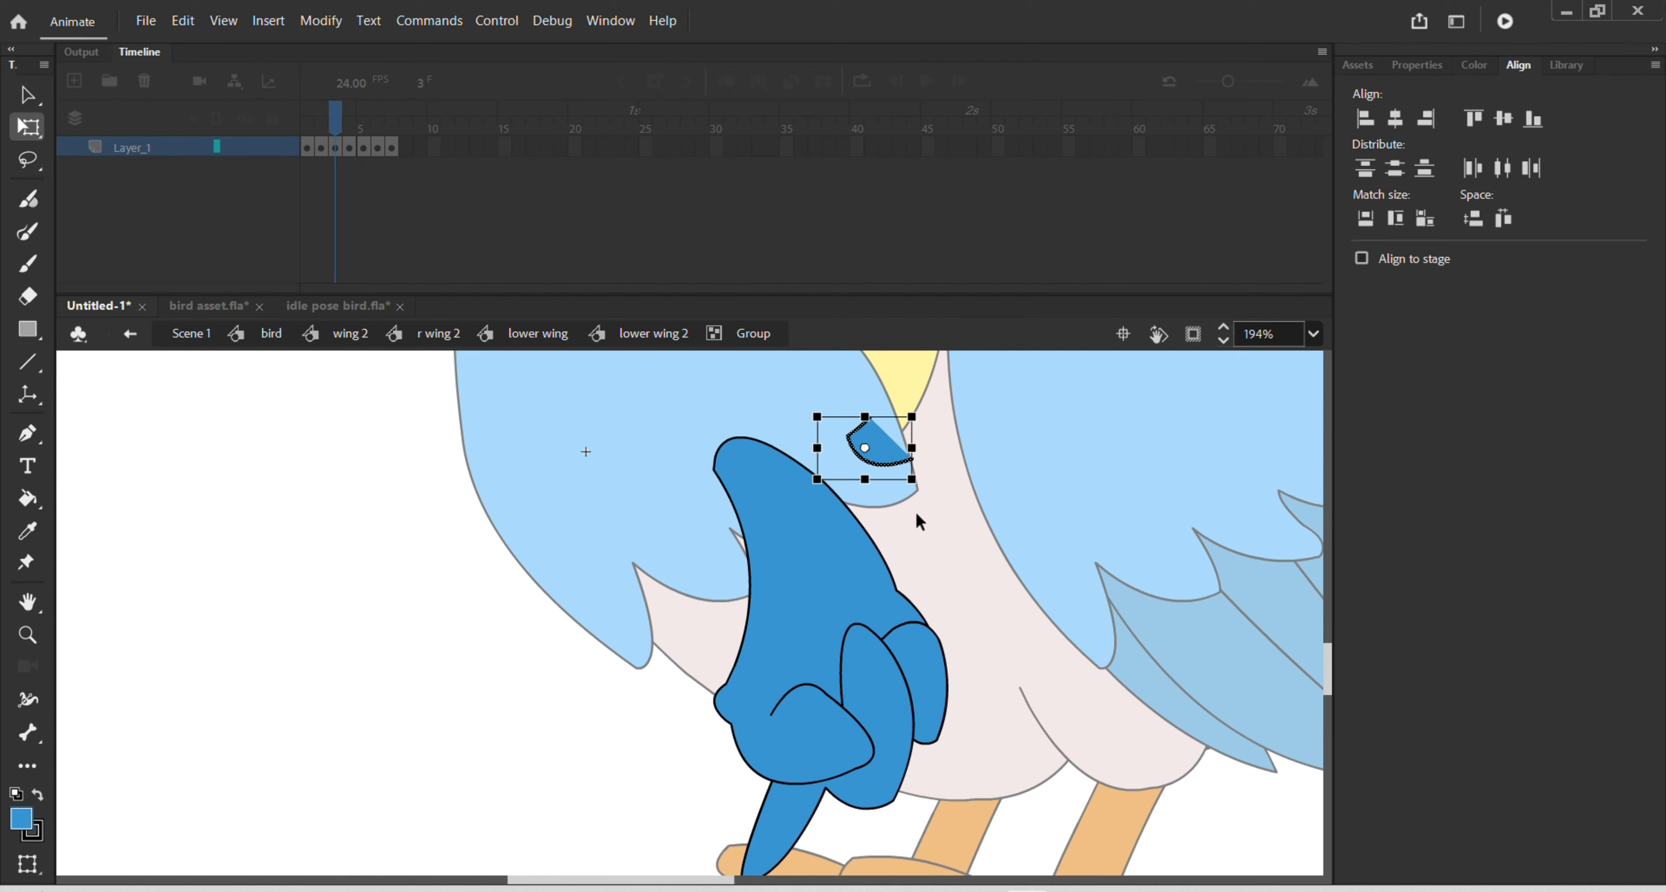
click(839, 433)
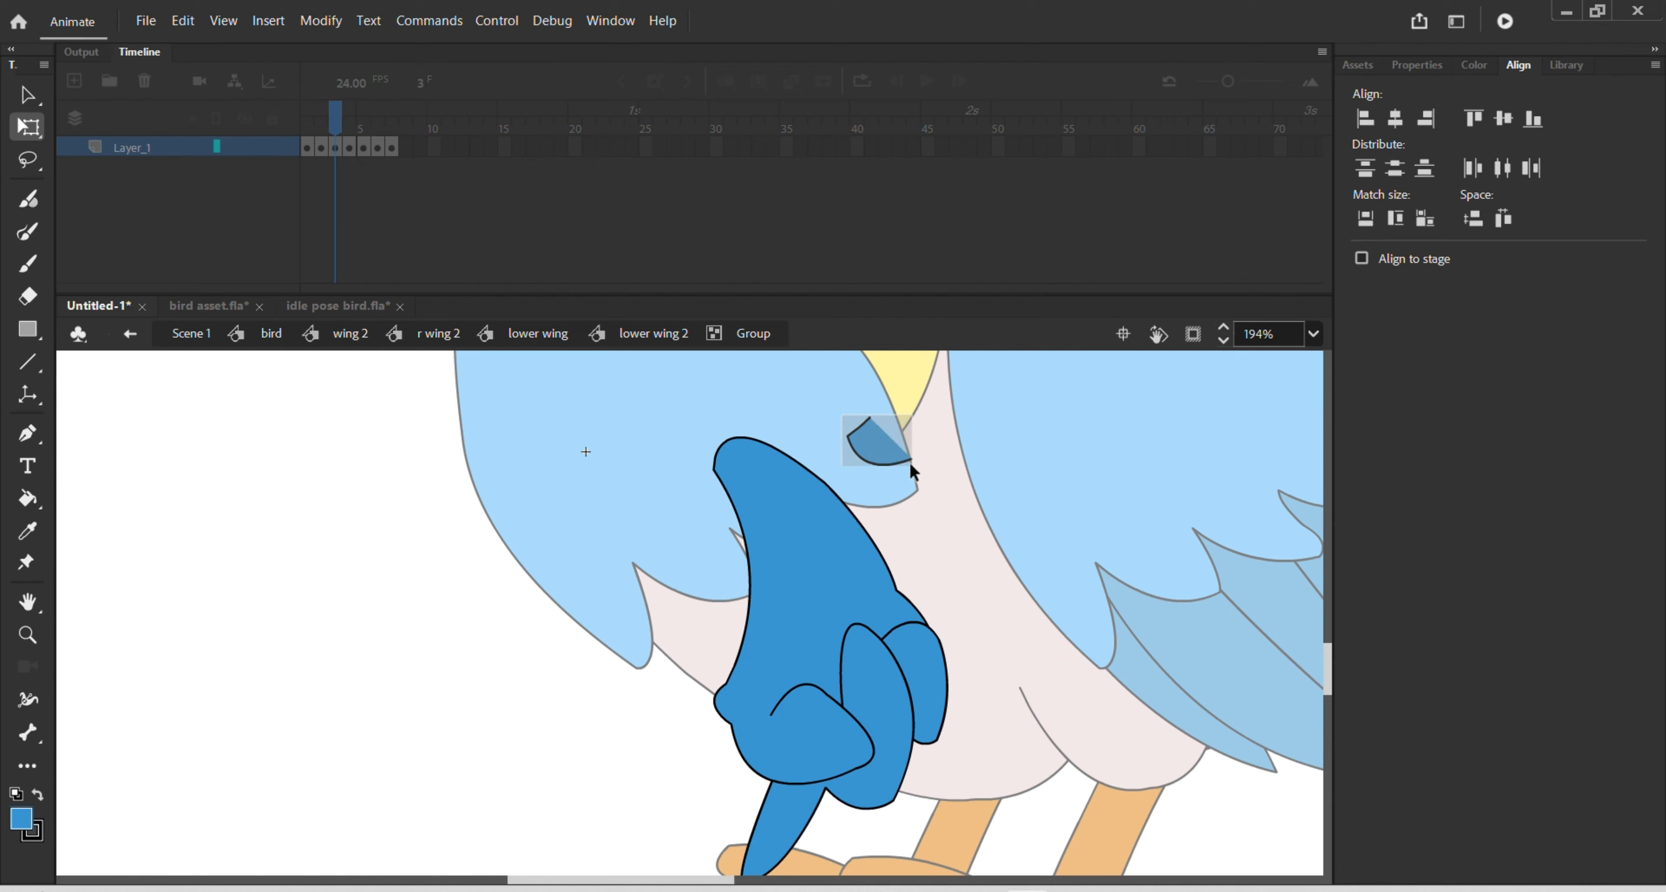
drag(912, 465, 939, 492)
key(Delete)
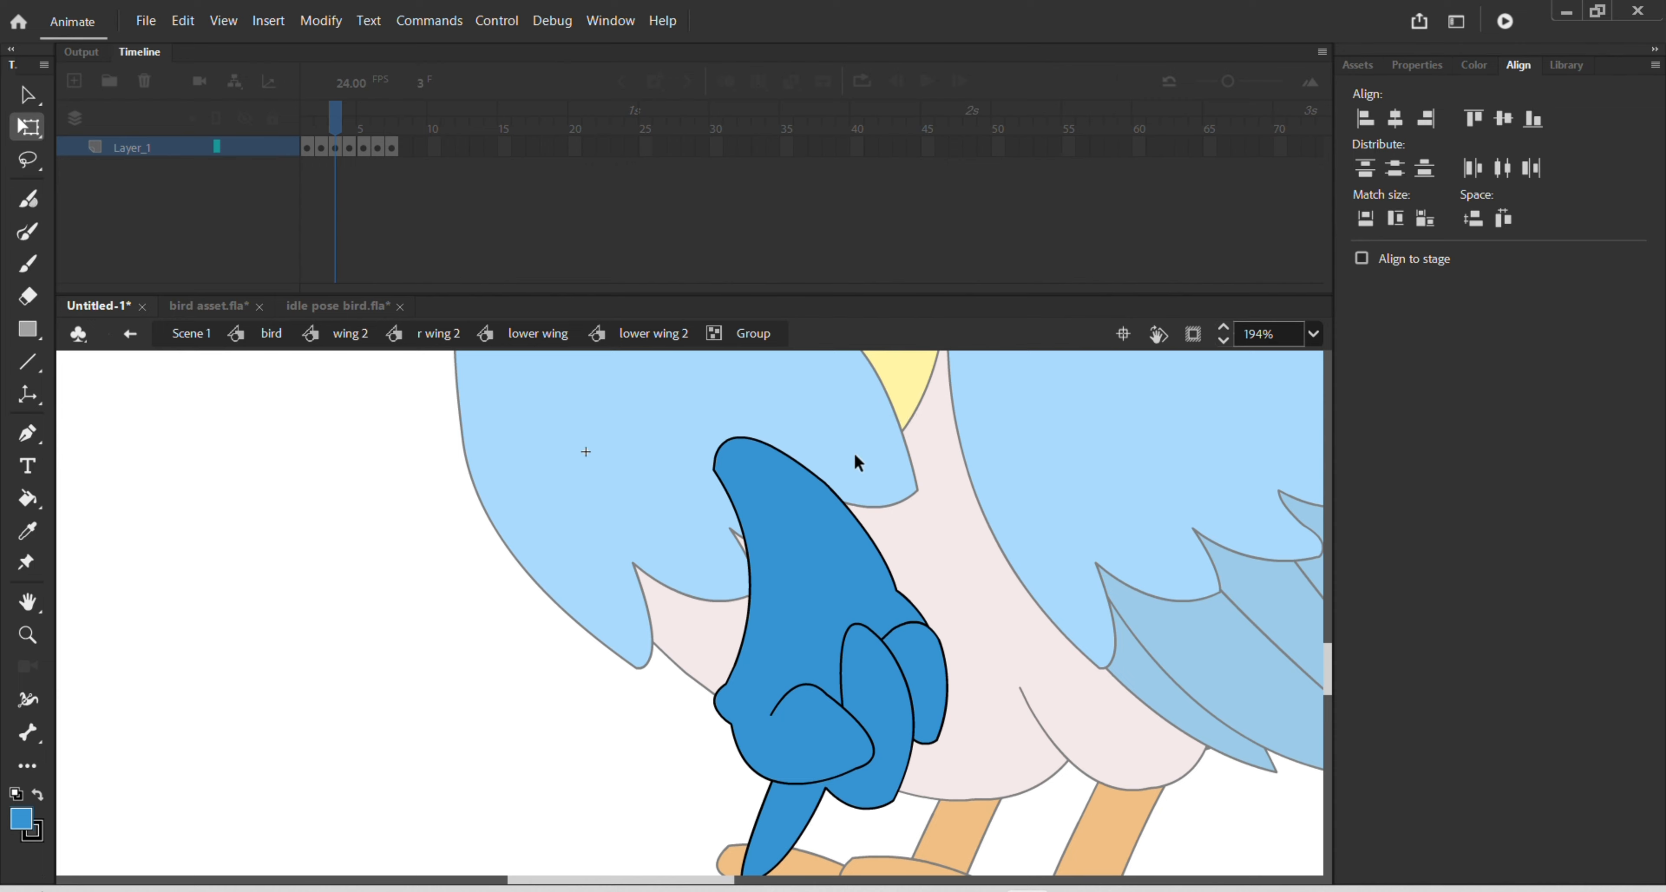
- Select all shapes of the frame 3 hand, shift them up toward the wing and enlarge them proportionally
click(785, 619)
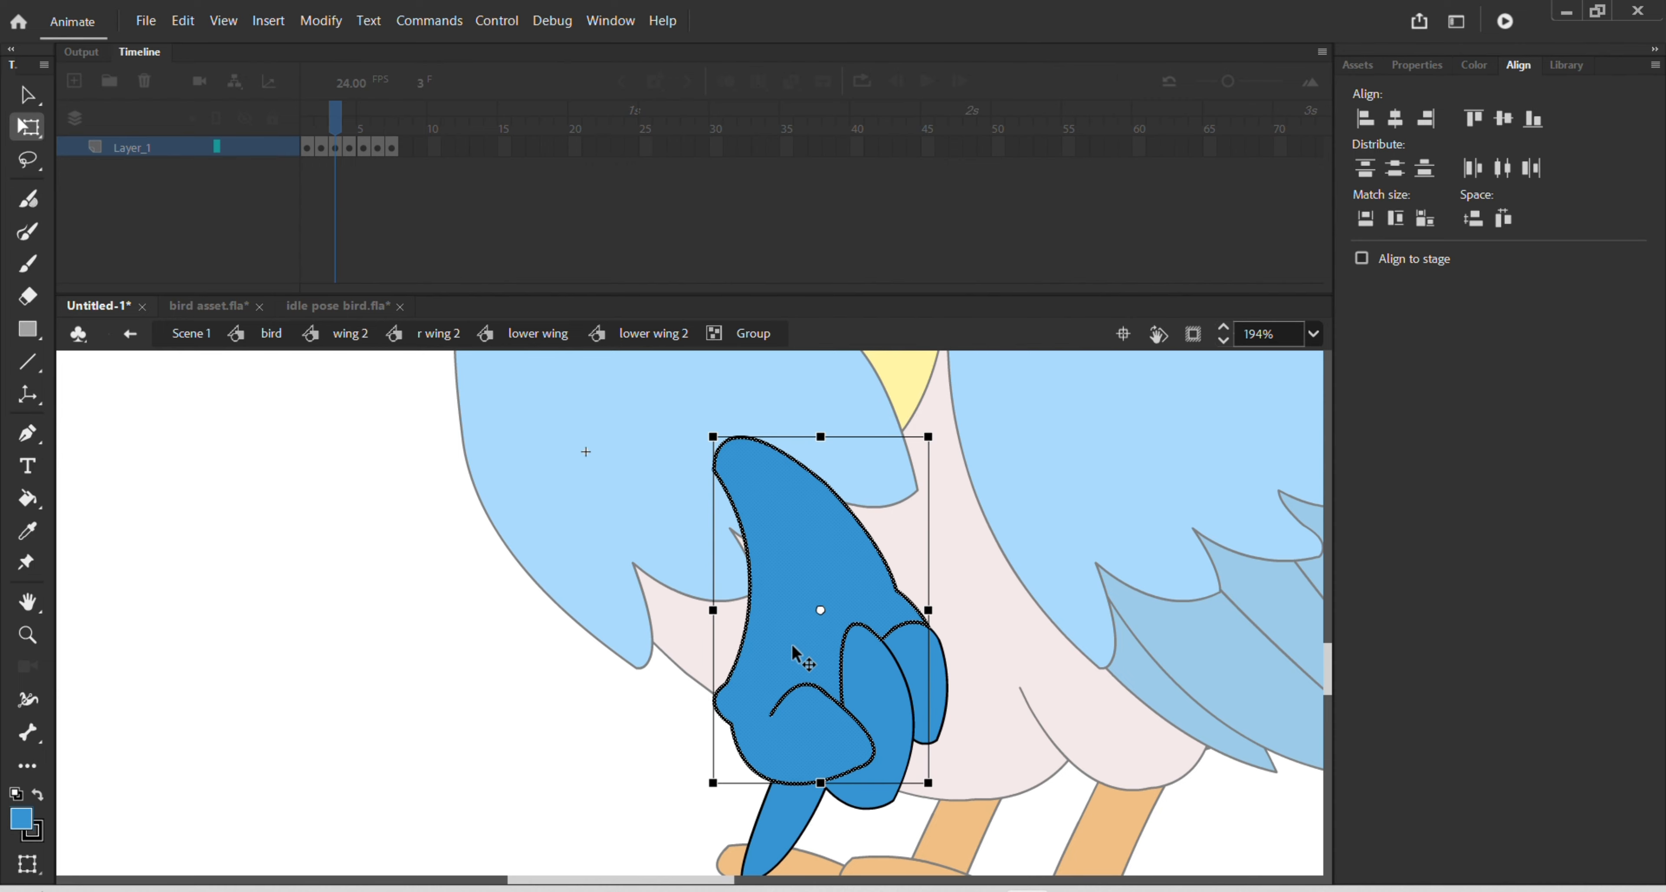
click(406, 645)
drag(565, 419, 1005, 878)
drag(821, 701, 794, 654)
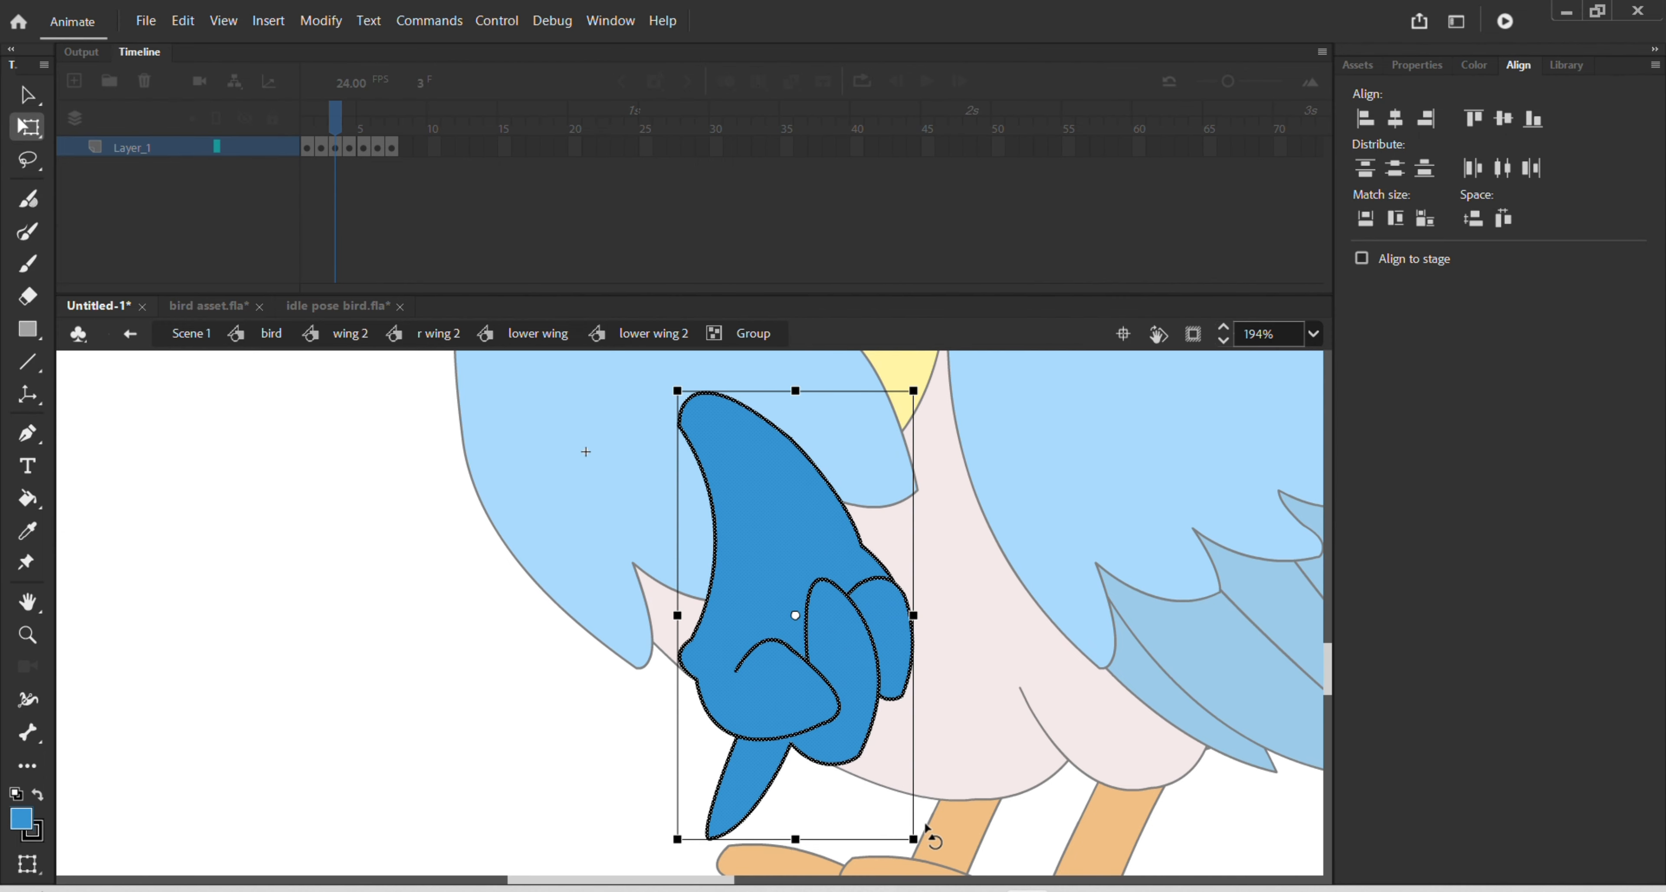
drag(913, 838, 968, 891)
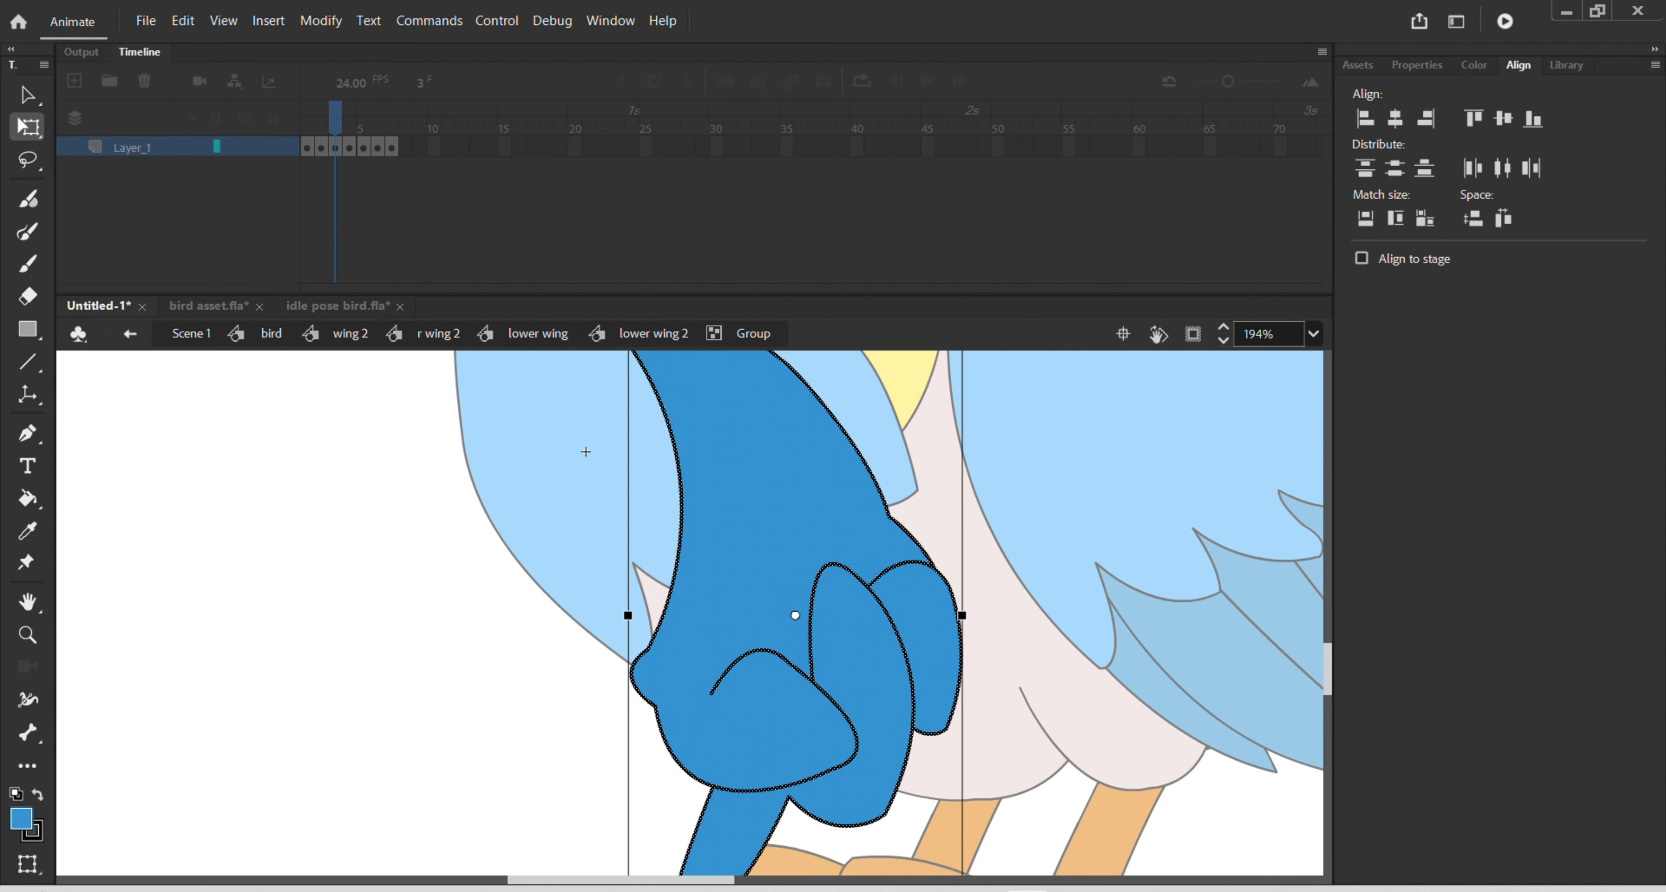
drag(851, 678, 854, 712)
- Reduce the height of the frame 3 hand, move it up onto the upper wing and exit the group
scroll(823, 642, down, 2)
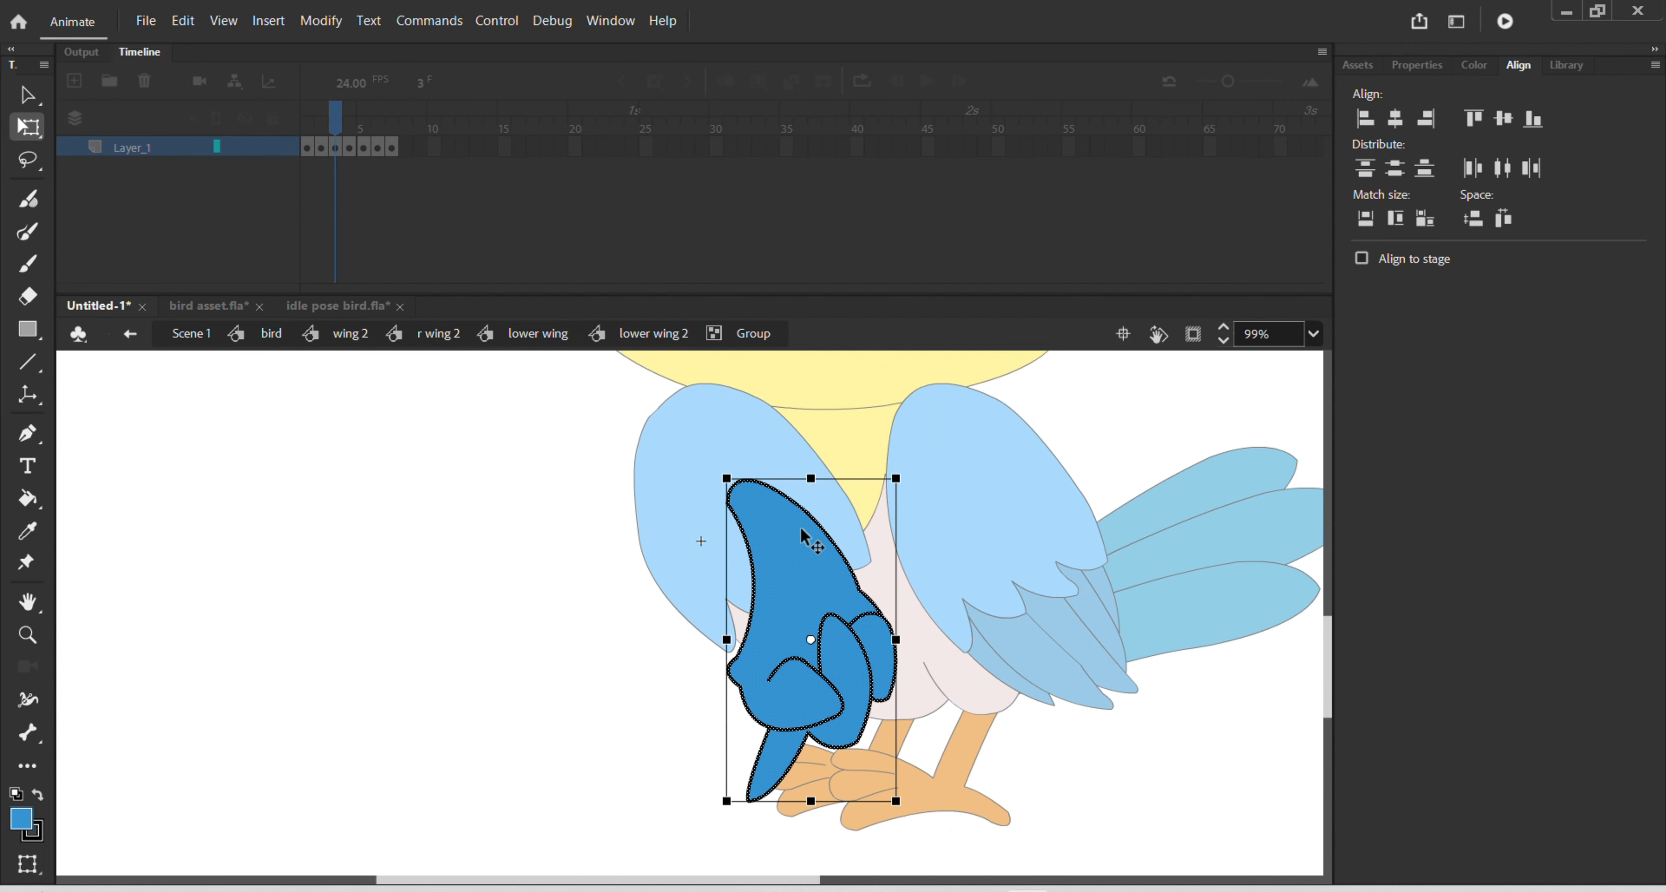
drag(808, 477, 809, 557)
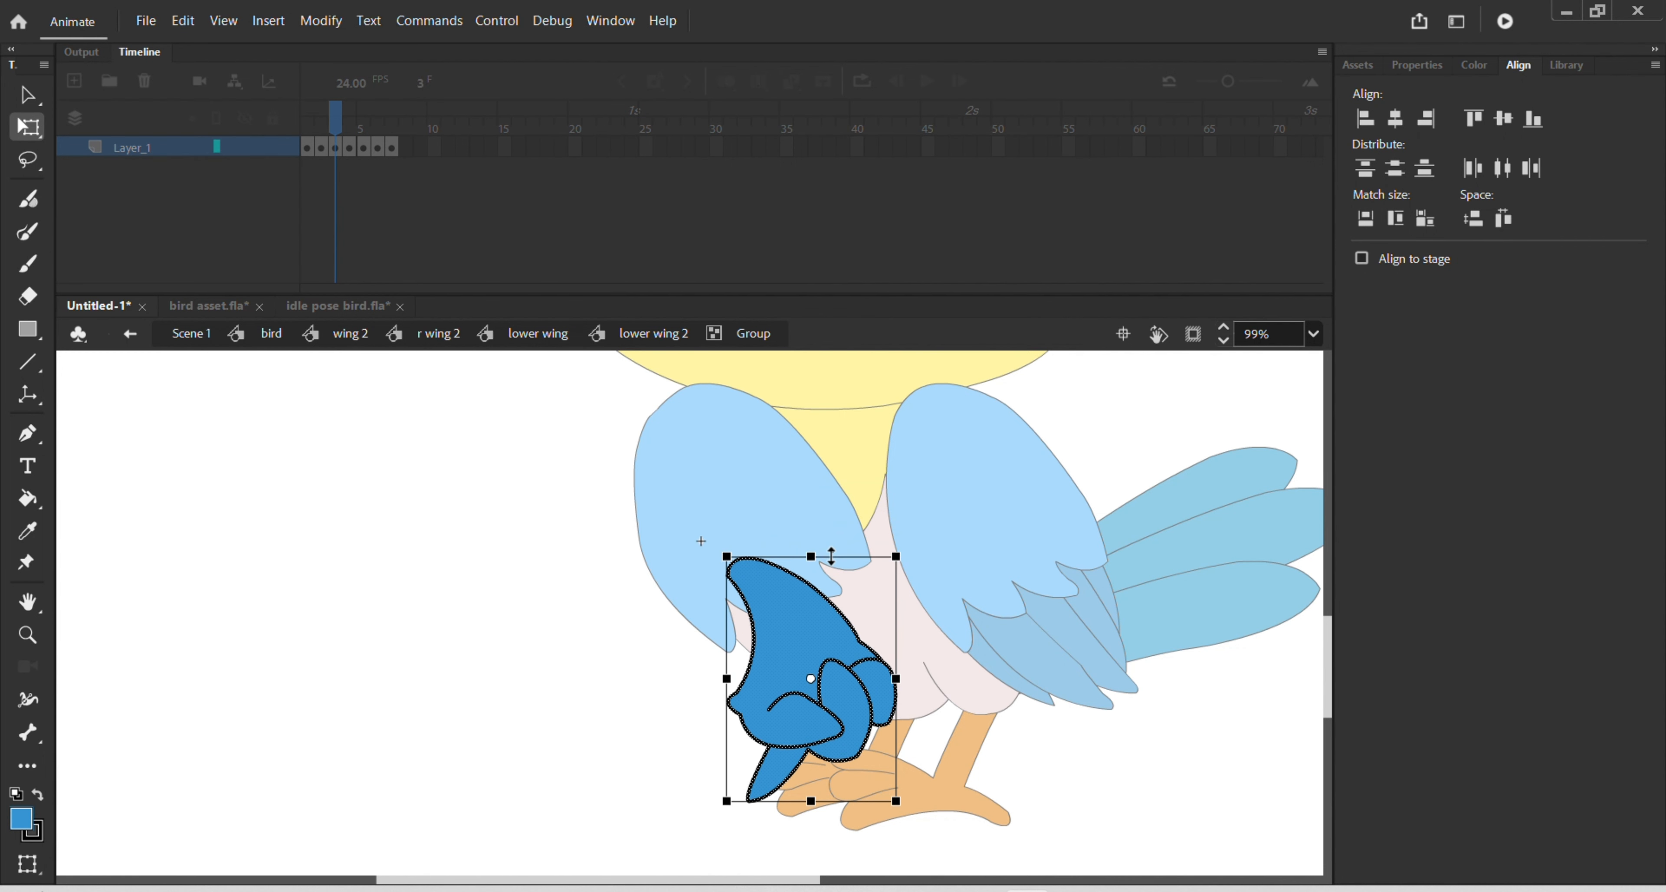
drag(854, 730, 826, 635)
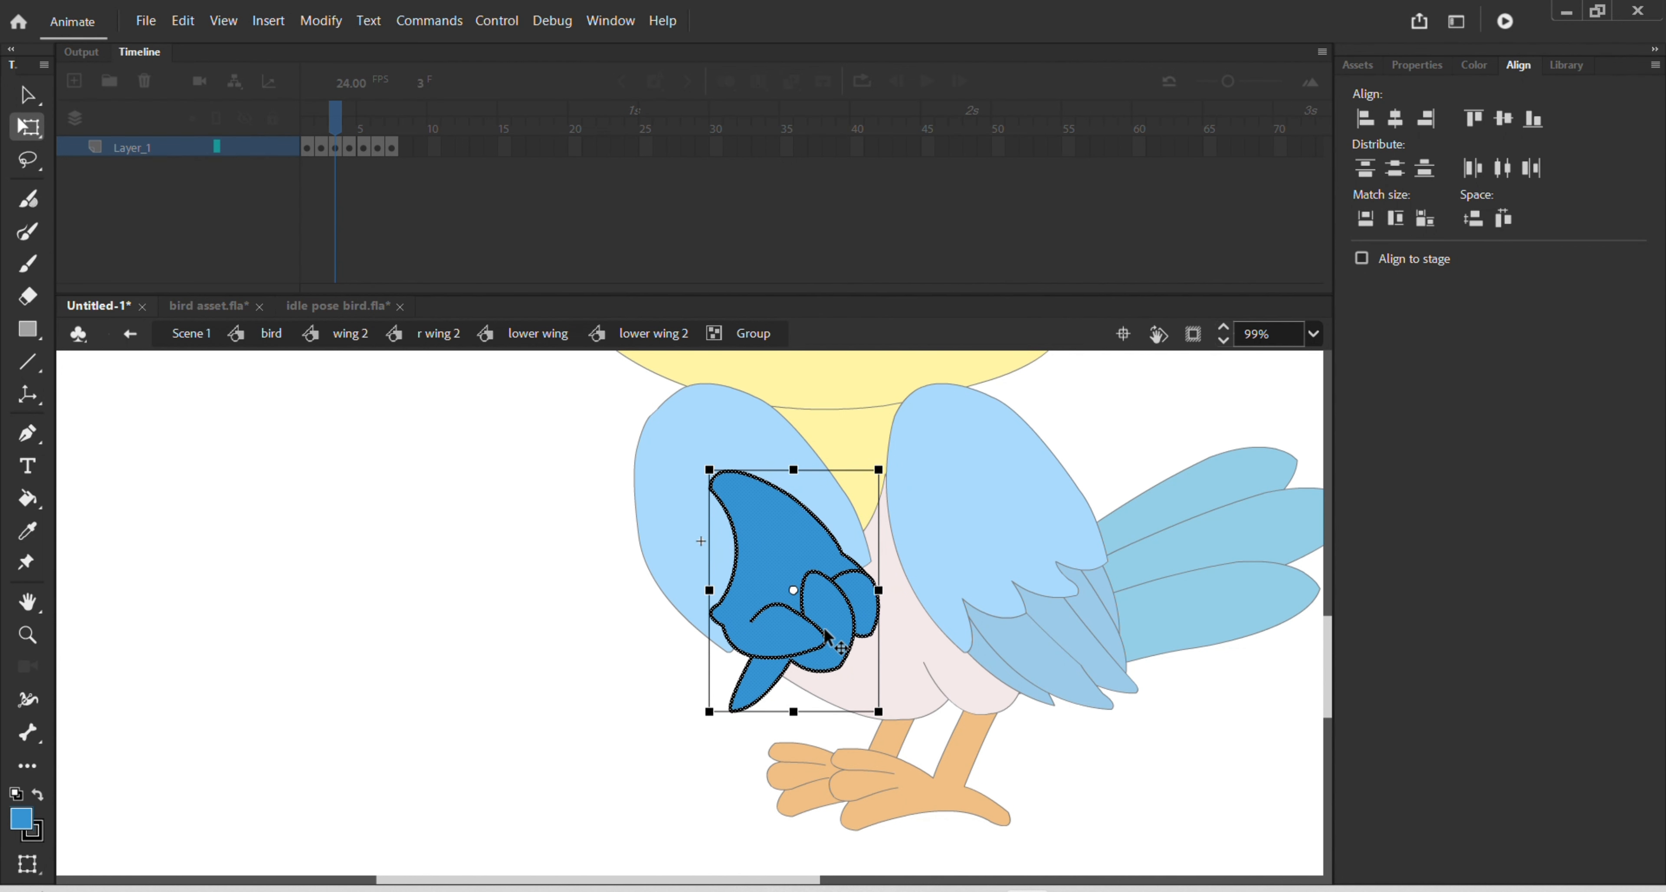
click(508, 612)
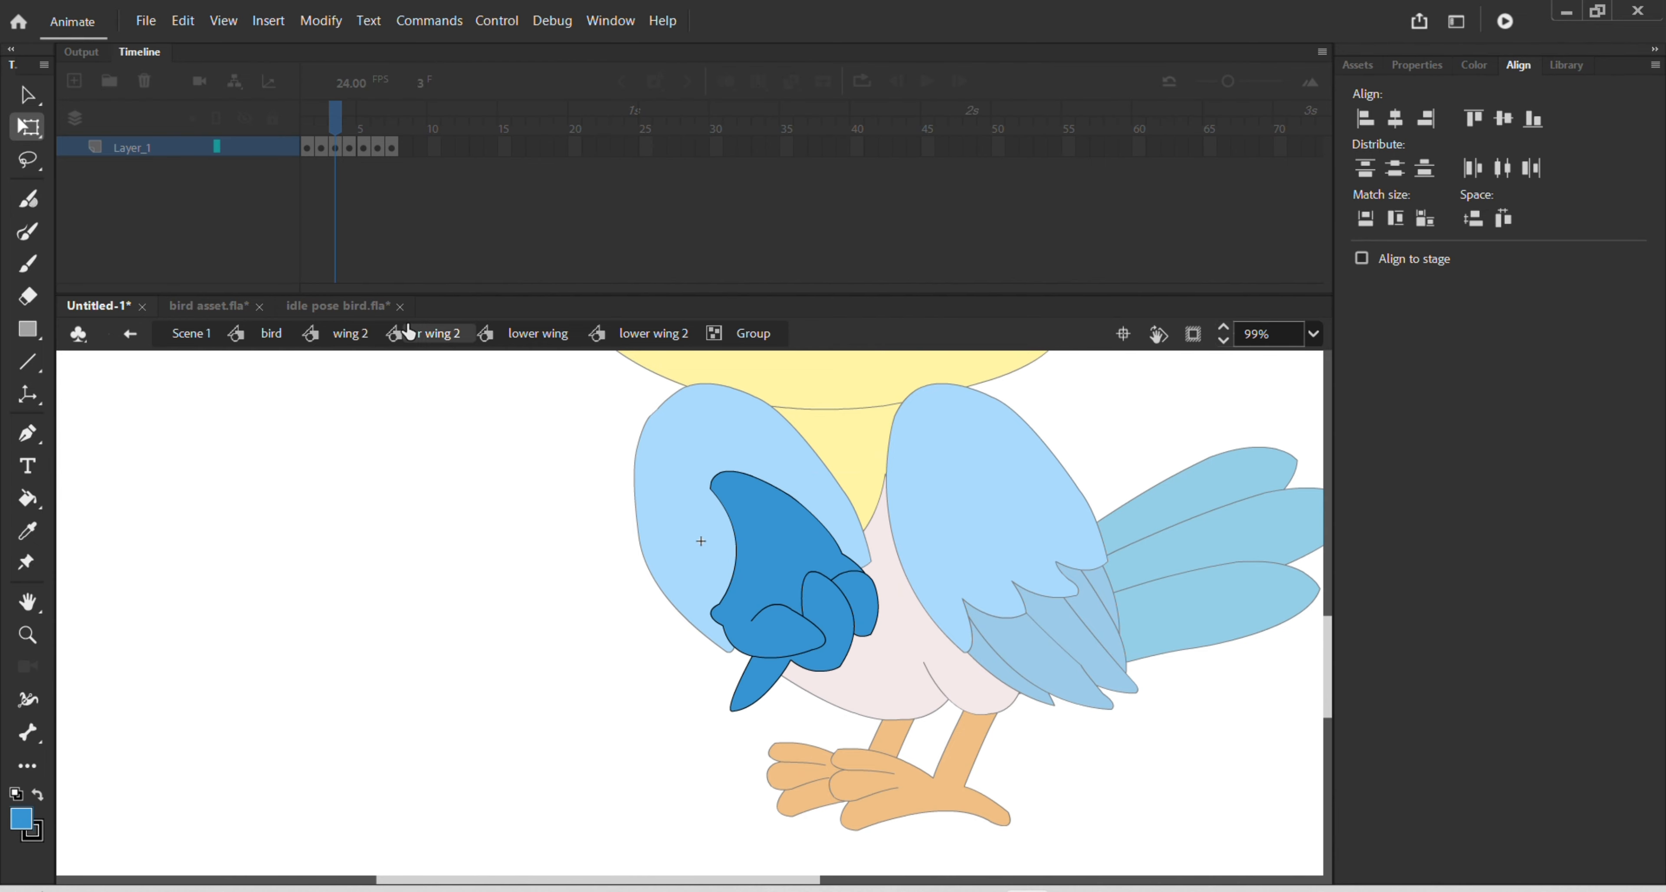
double_click(366, 552)
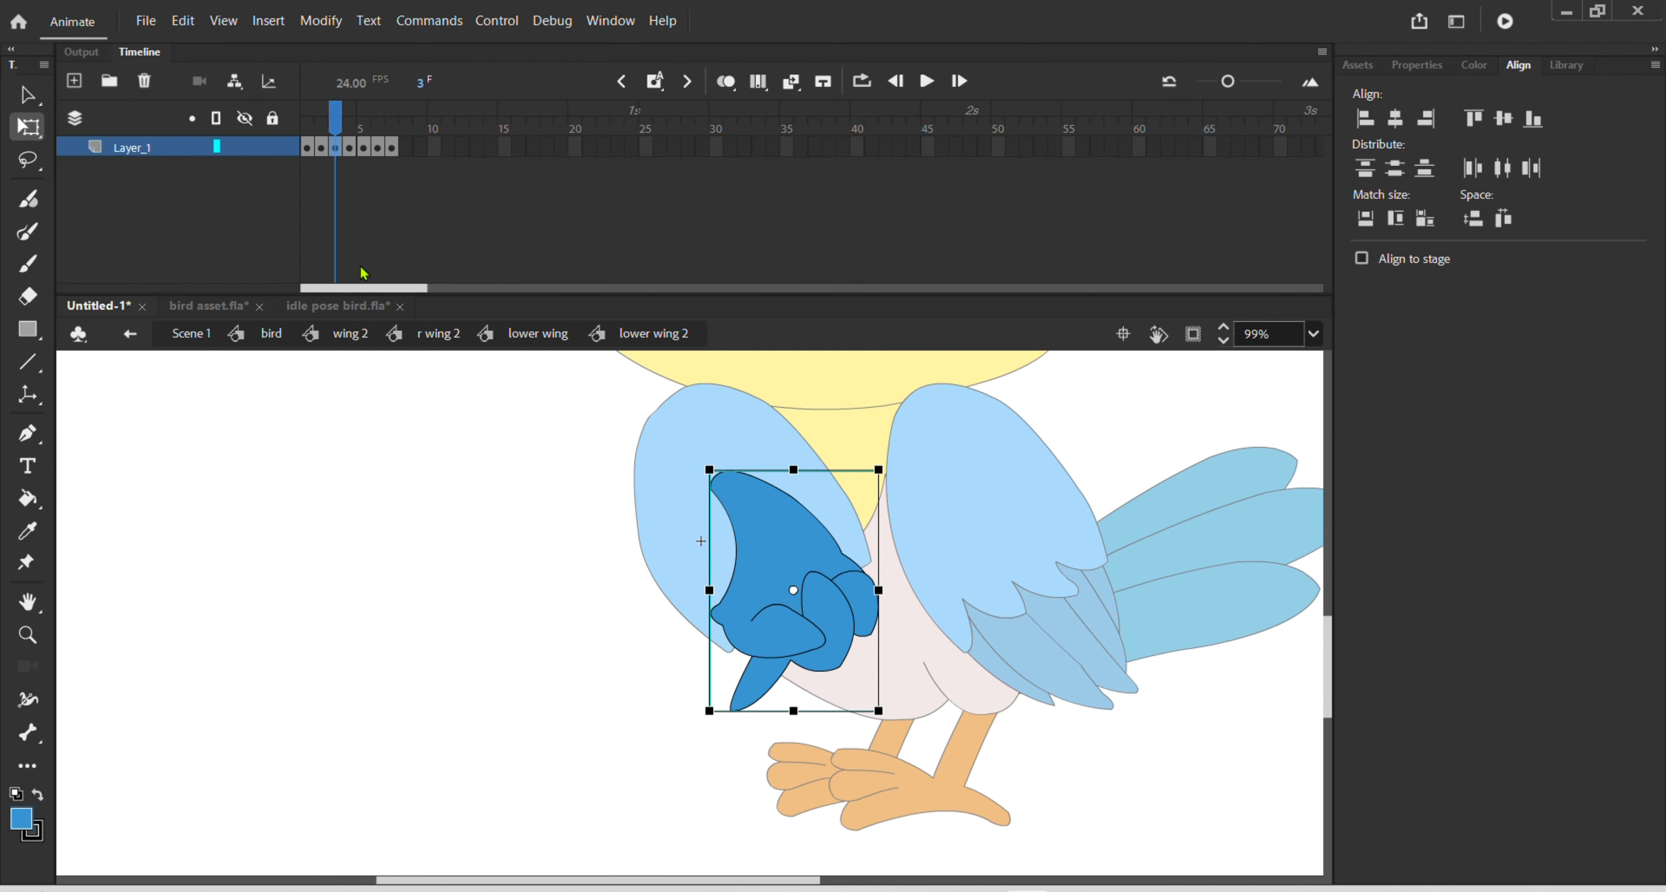
- Go to frame 4, make its hand pose slightly taller, enlarge it and shift it up over the end of the upper wing
click(350, 149)
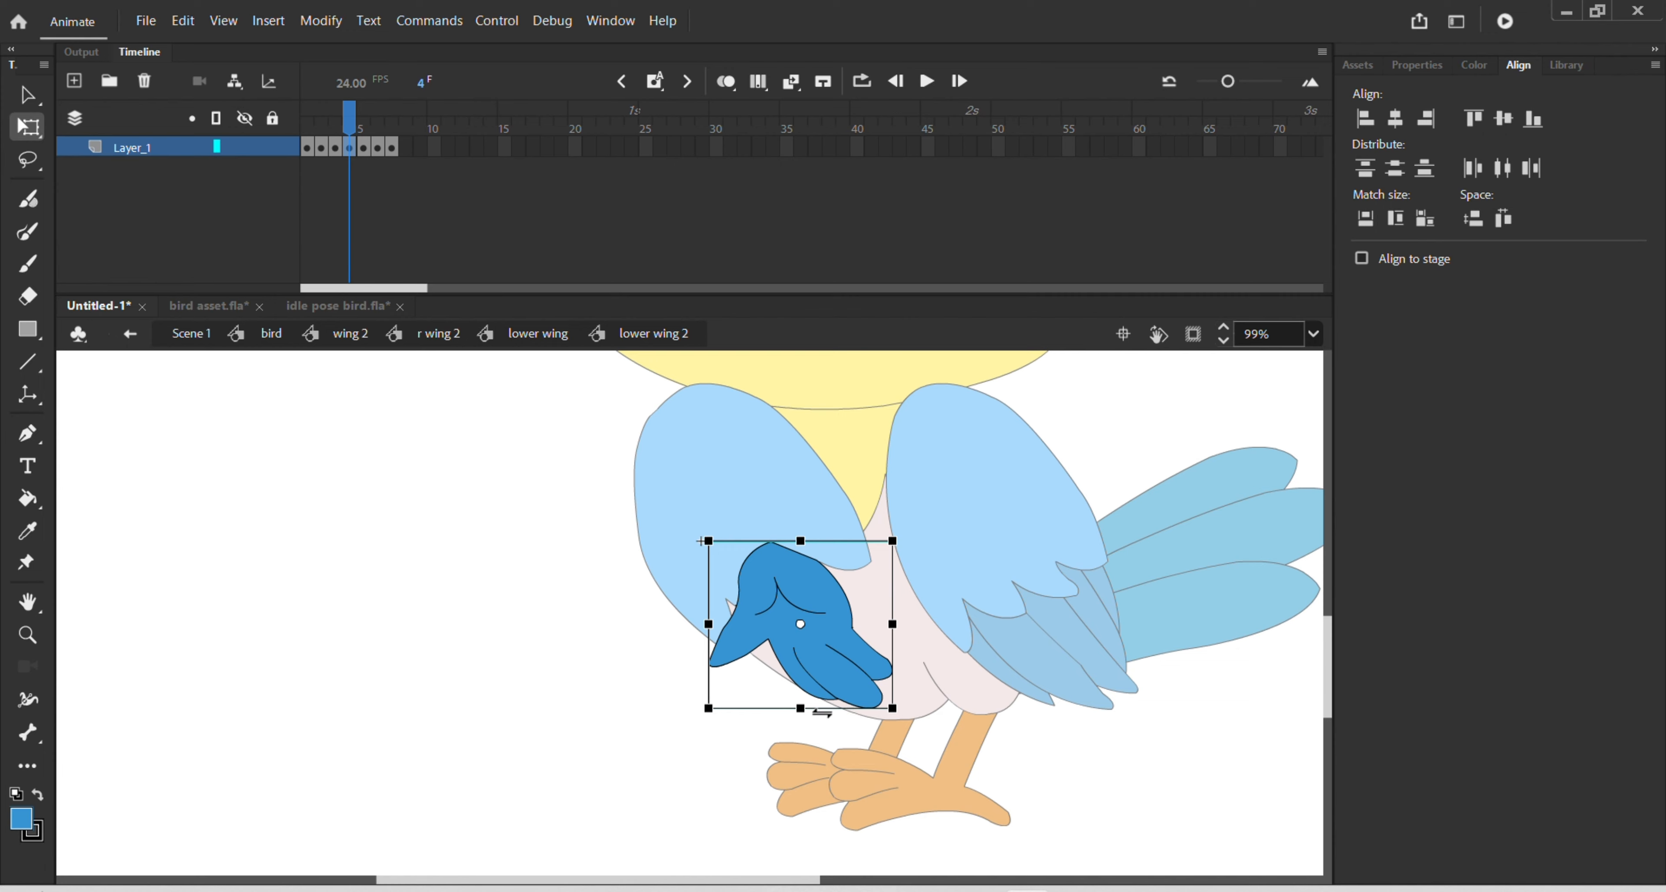
mouse_move(802, 706)
mouse_down()
mouse_move(801, 737)
mouse_move(801, 715)
mouse_up()
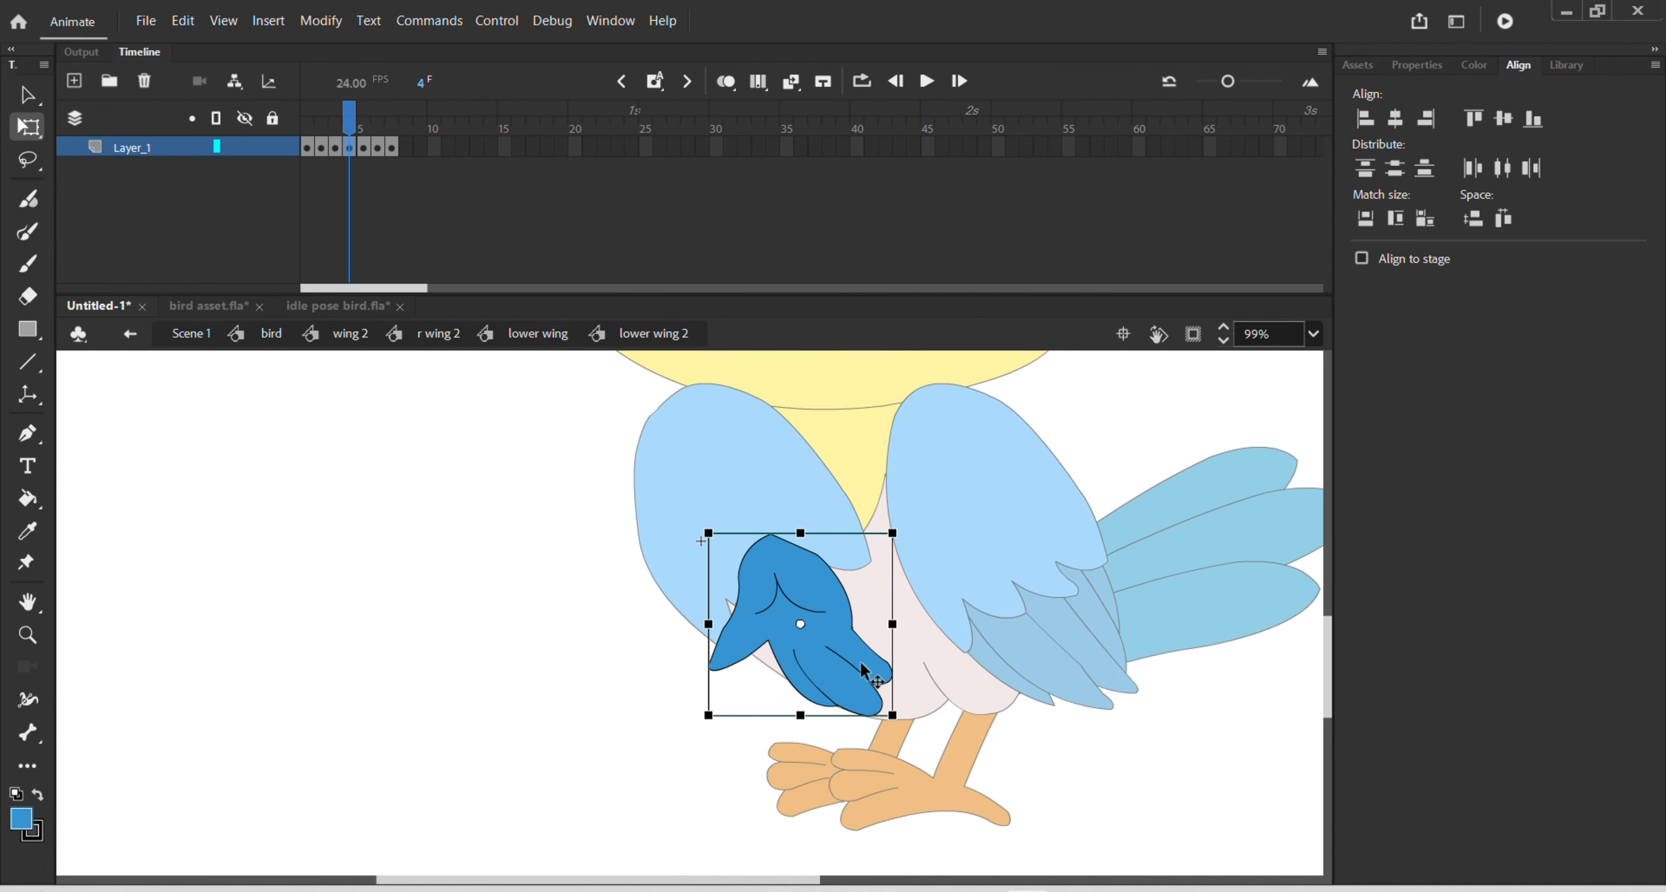
drag(891, 621, 853, 624)
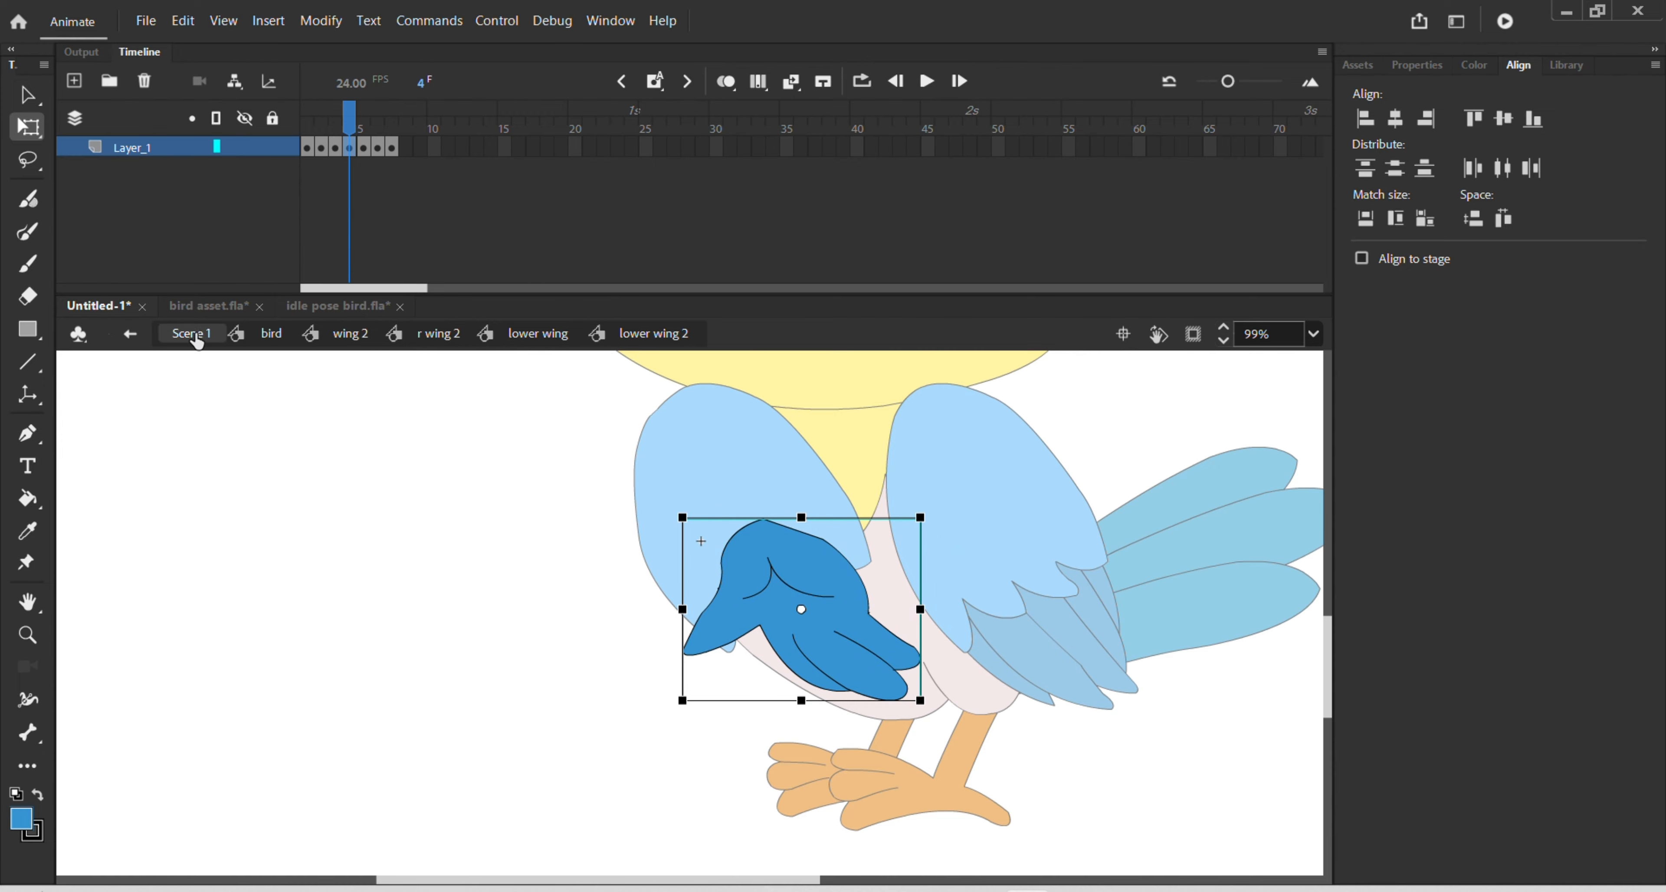
- Go to frame 5, move its hand pose up to the upper wing, enlarge it proportionally and nudge it into place
click(363, 147)
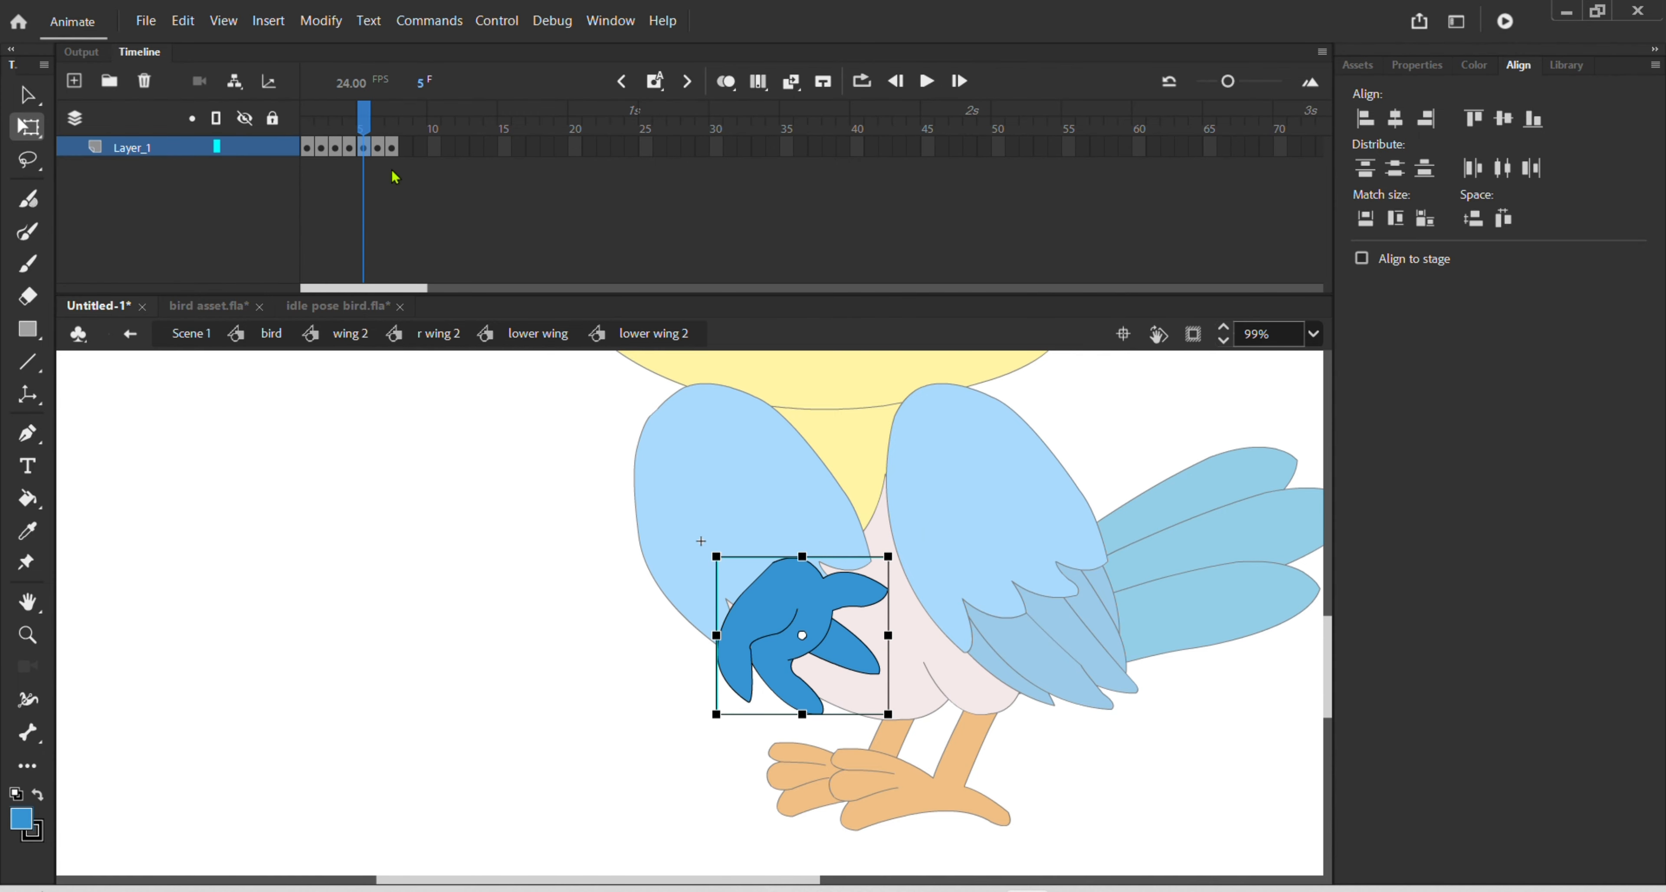
drag(830, 636, 835, 601)
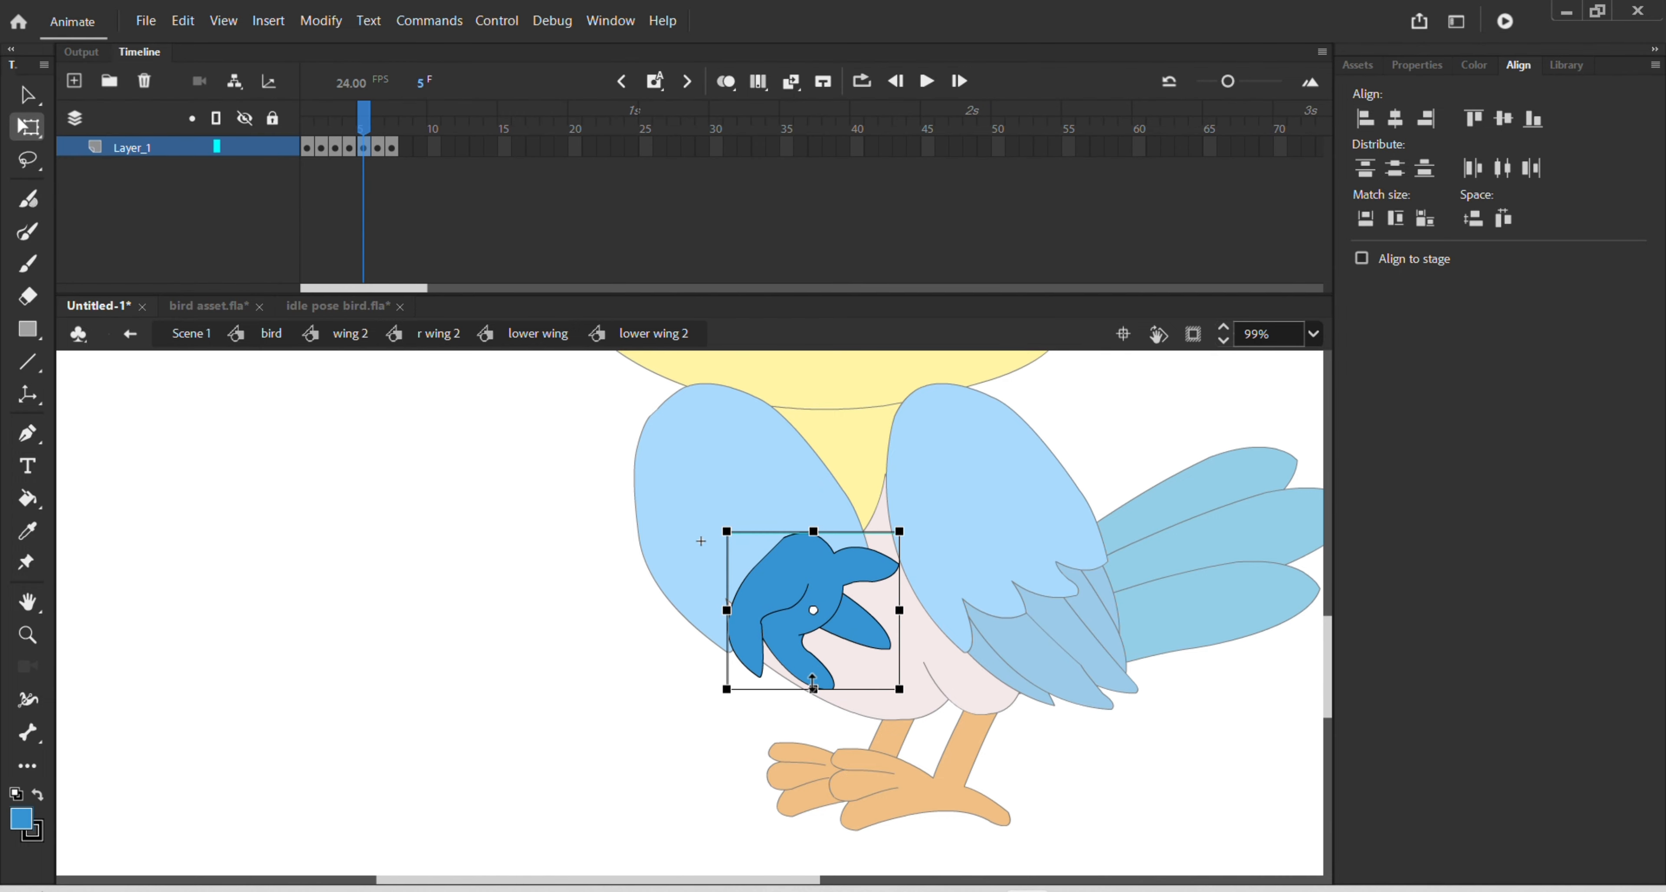
drag(898, 690, 918, 710)
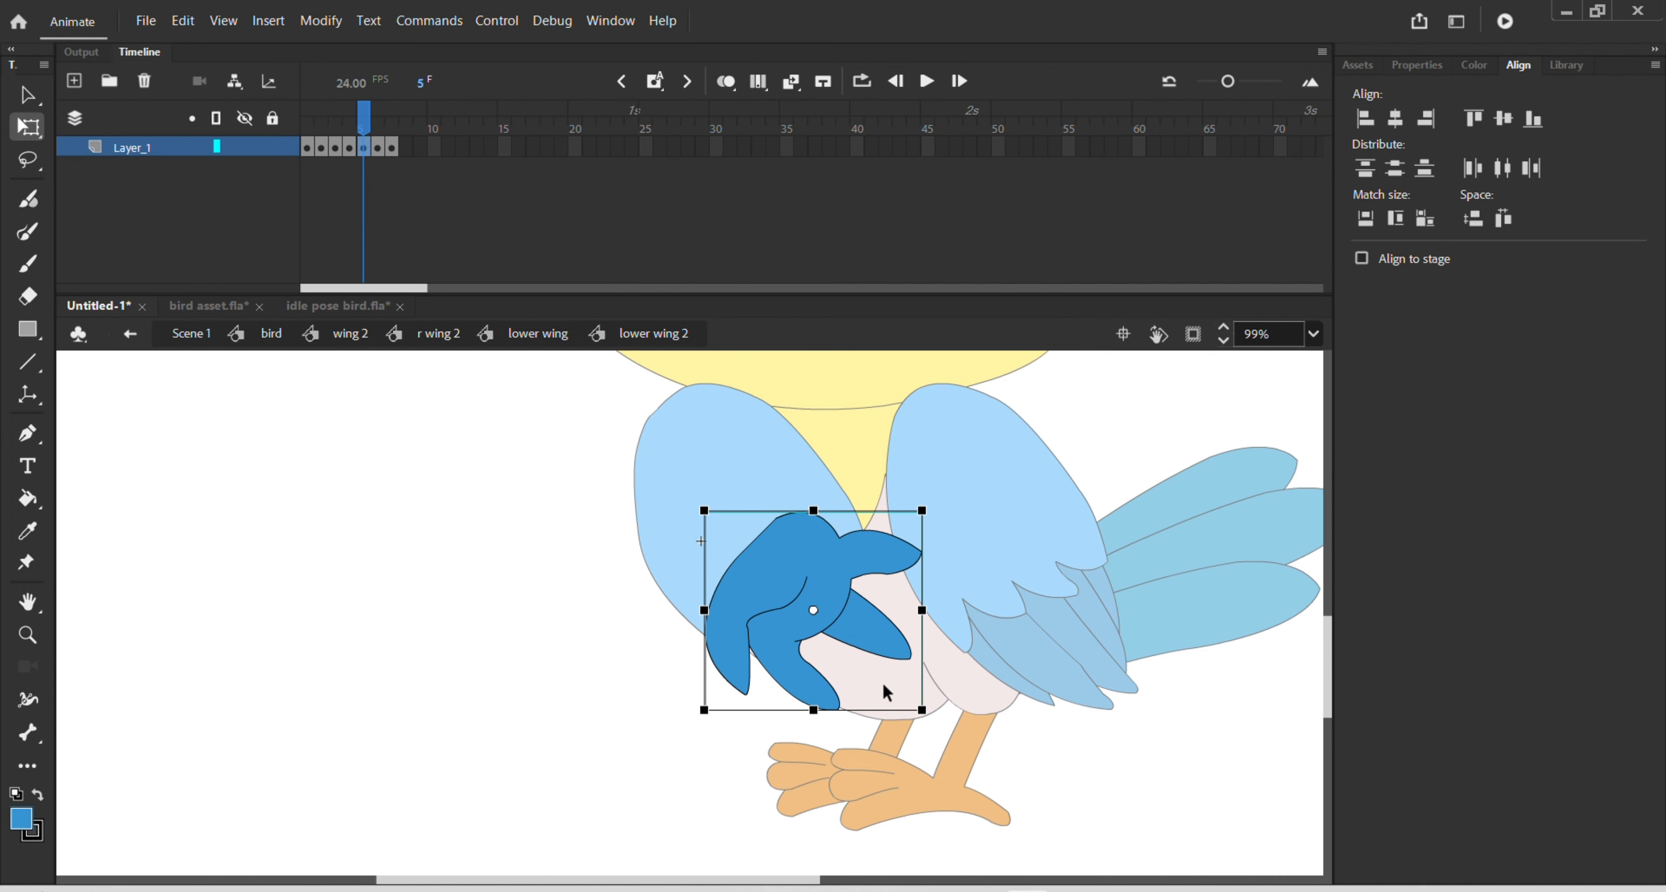
mouse_move(837, 607)
mouse_down()
mouse_move(840, 637)
mouse_move(877, 663)
mouse_move(842, 603)
mouse_up()
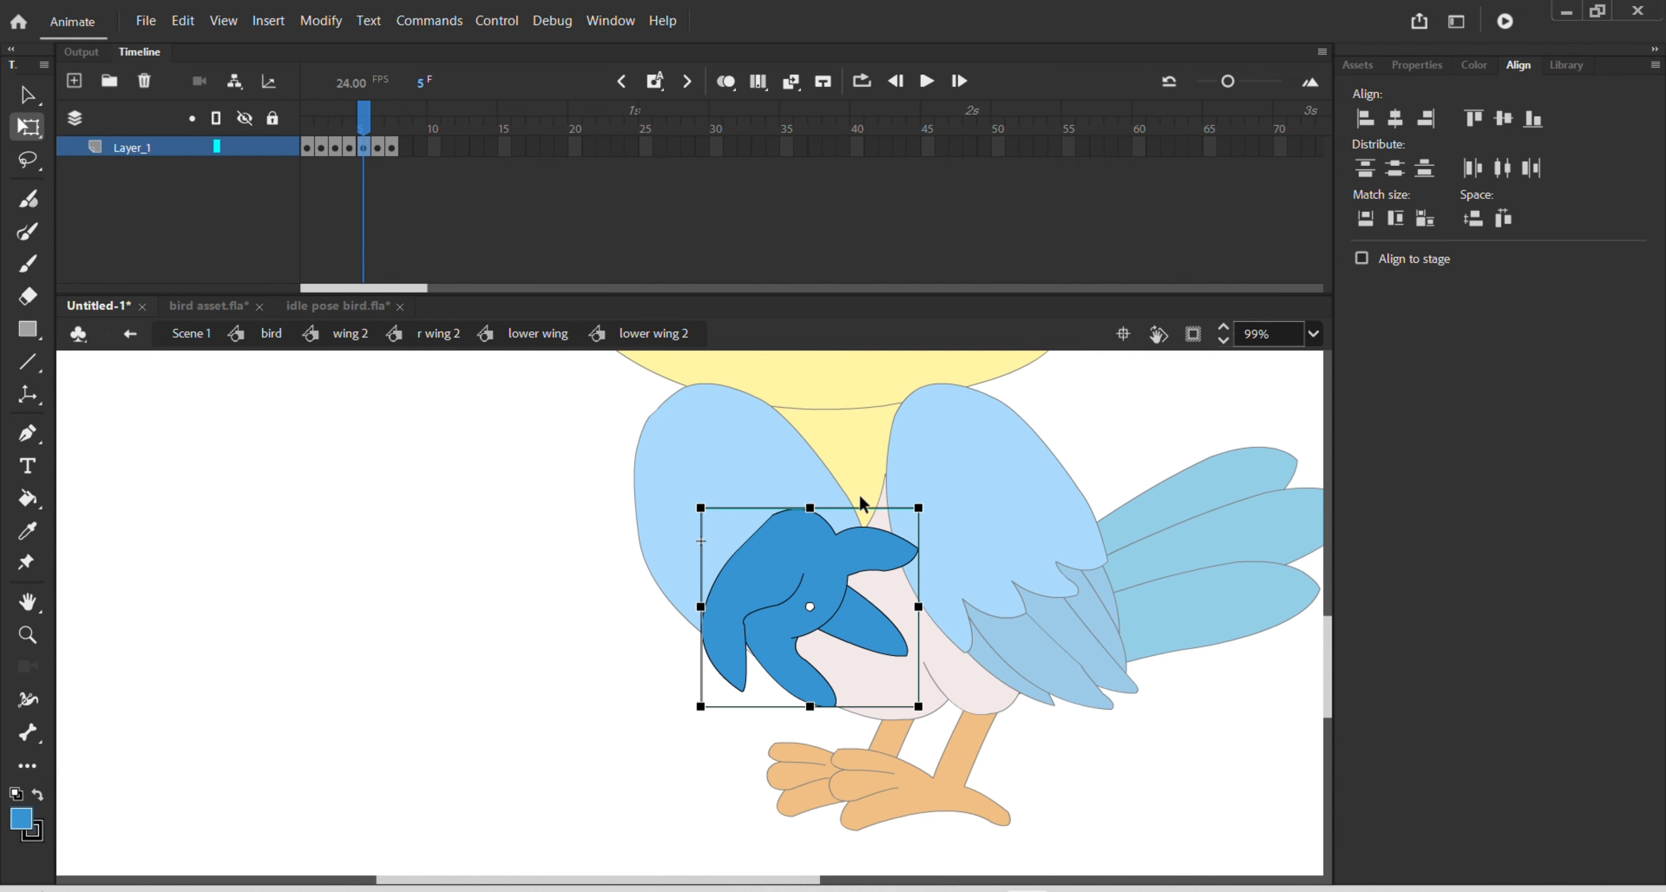
- Widen the frame 6 hand pose, enlarge the frame 7 pose proportionally, position both over the upper wing's end and exit the symbol
click(379, 148)
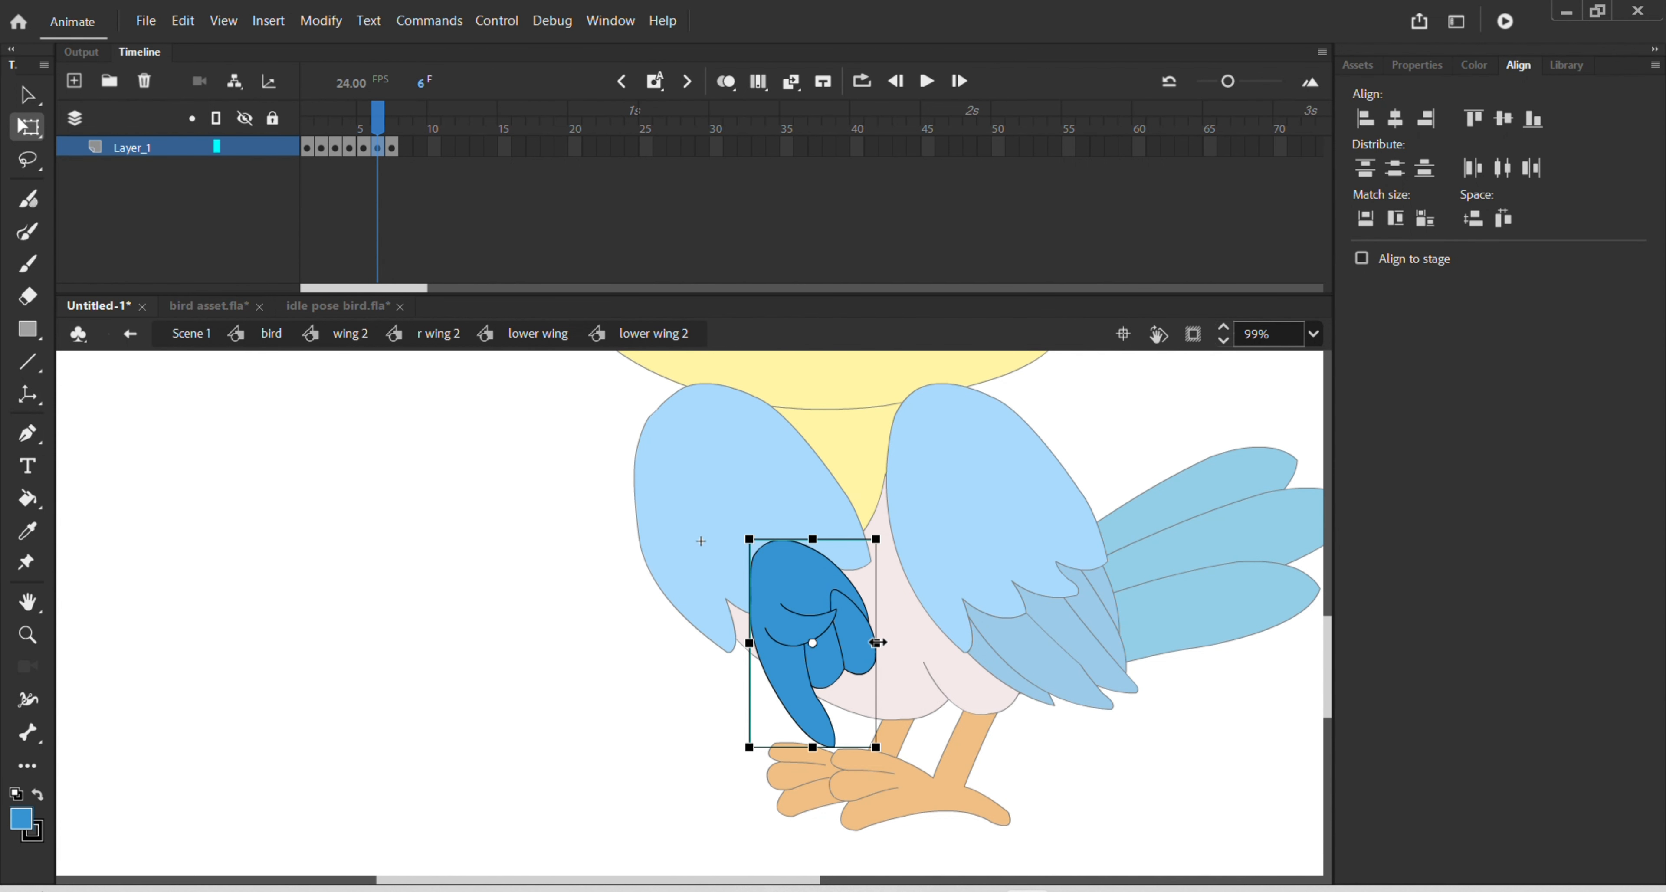
drag(877, 643, 839, 614)
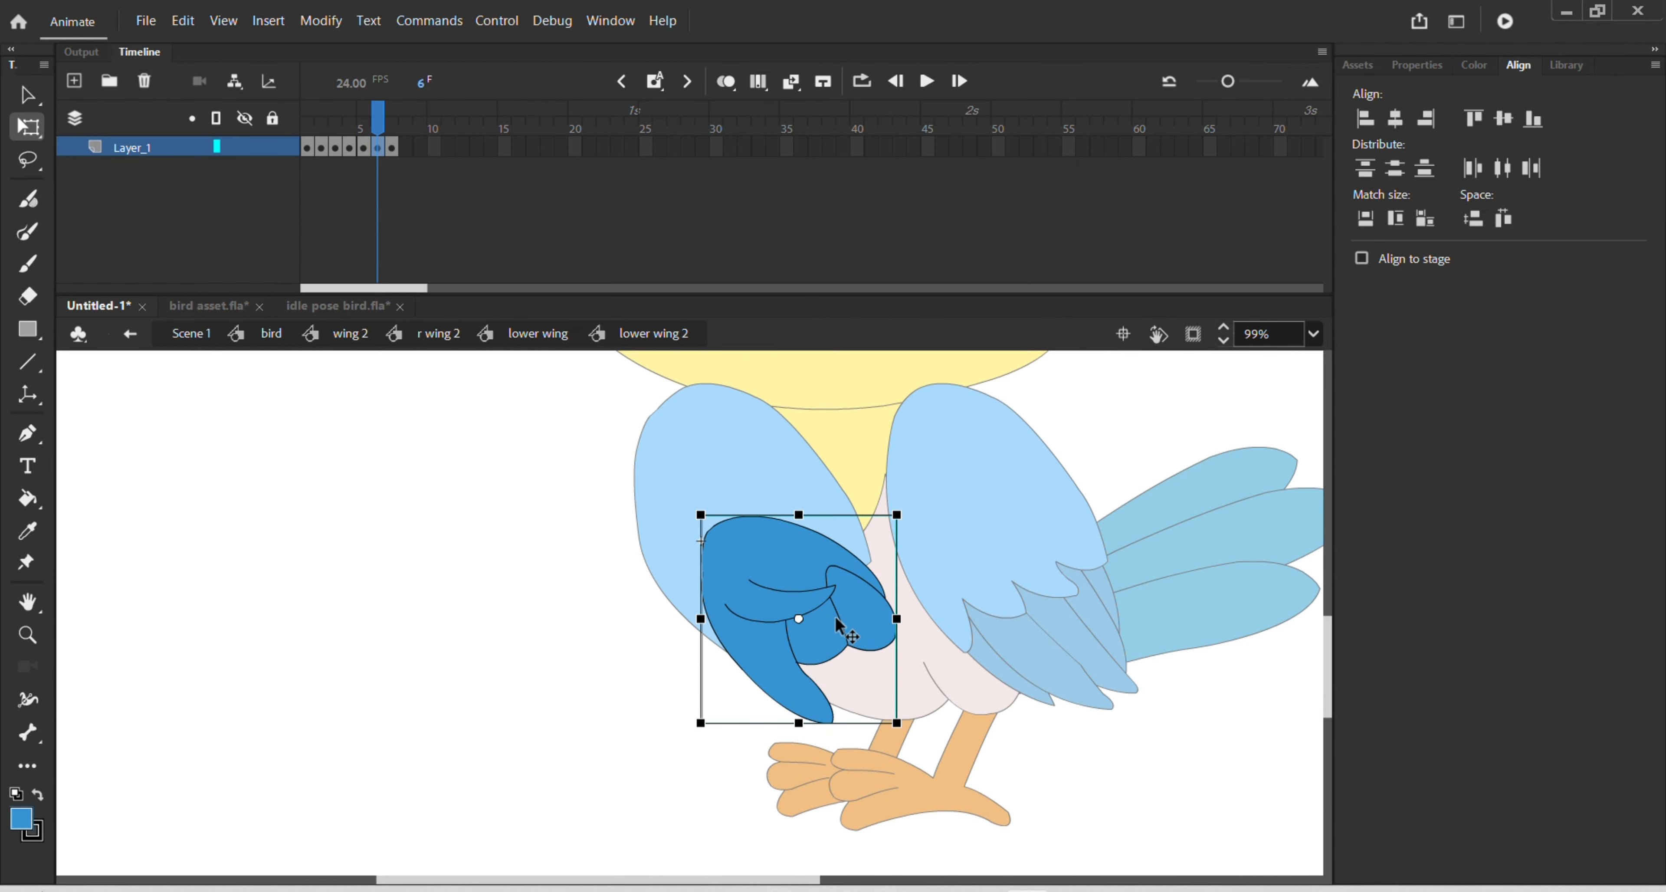
click(392, 148)
drag(815, 614, 775, 610)
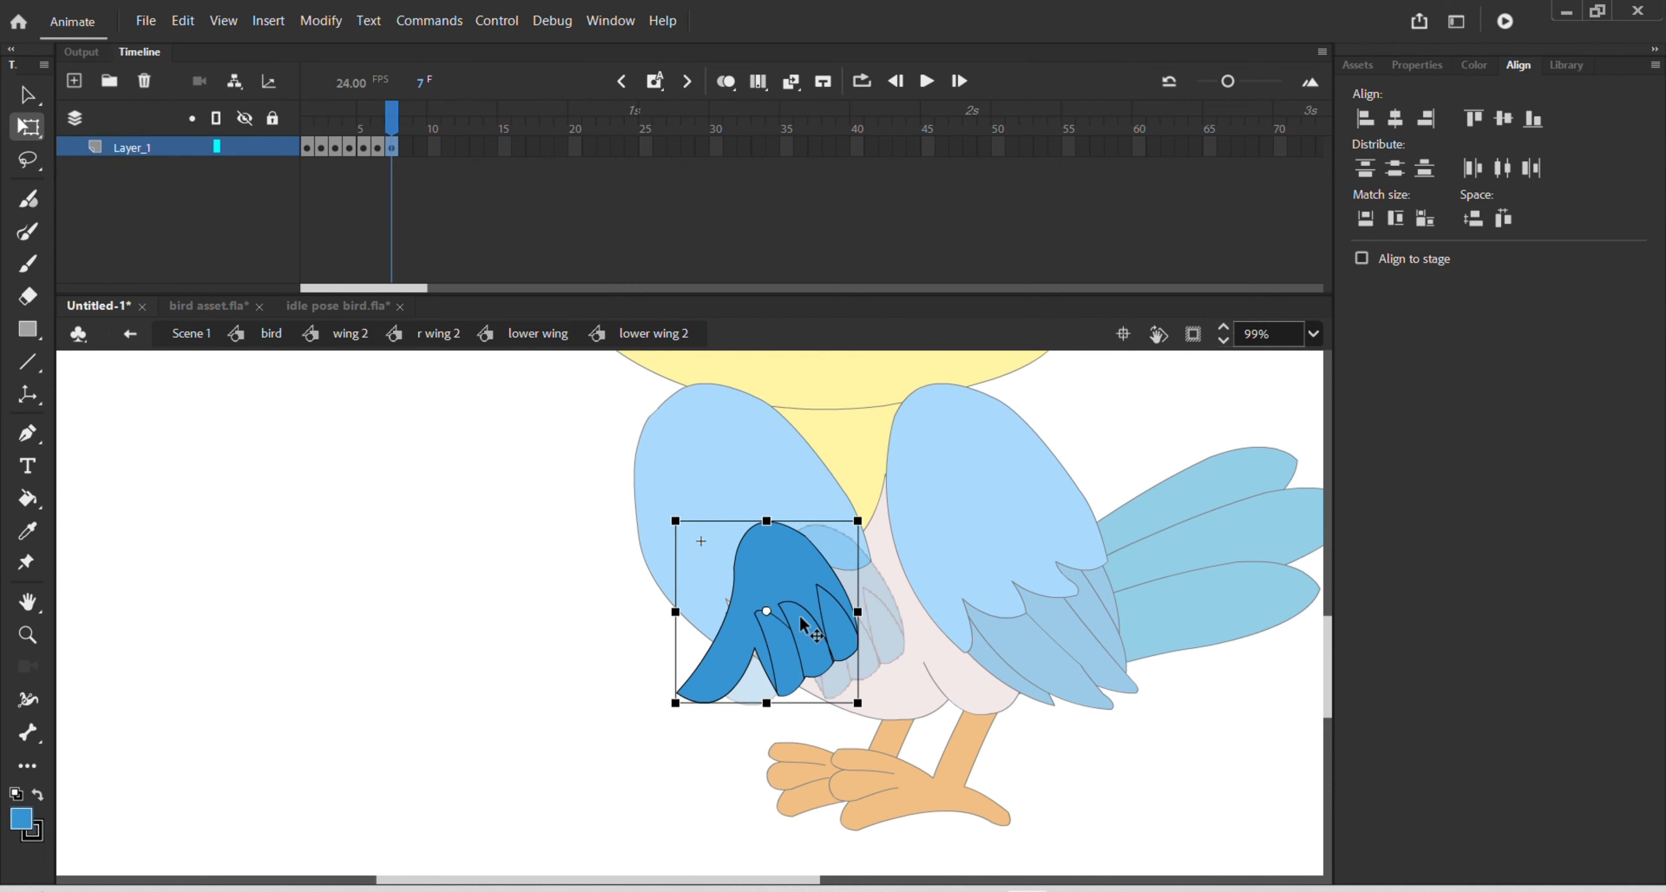
drag(861, 718, 827, 637)
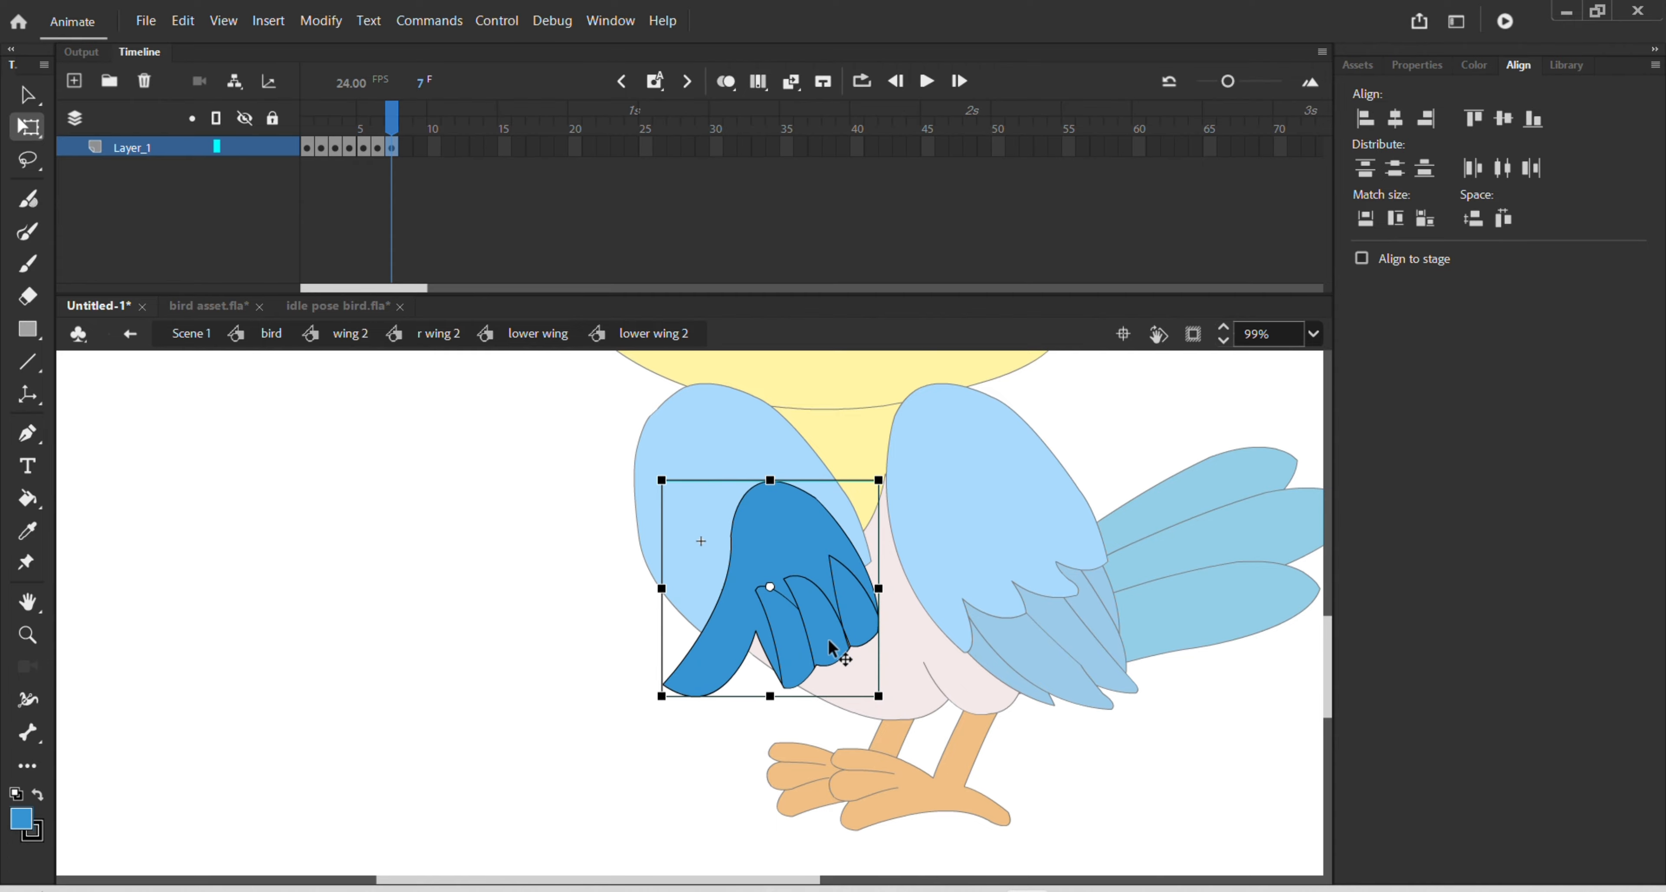
double_click(939, 681)
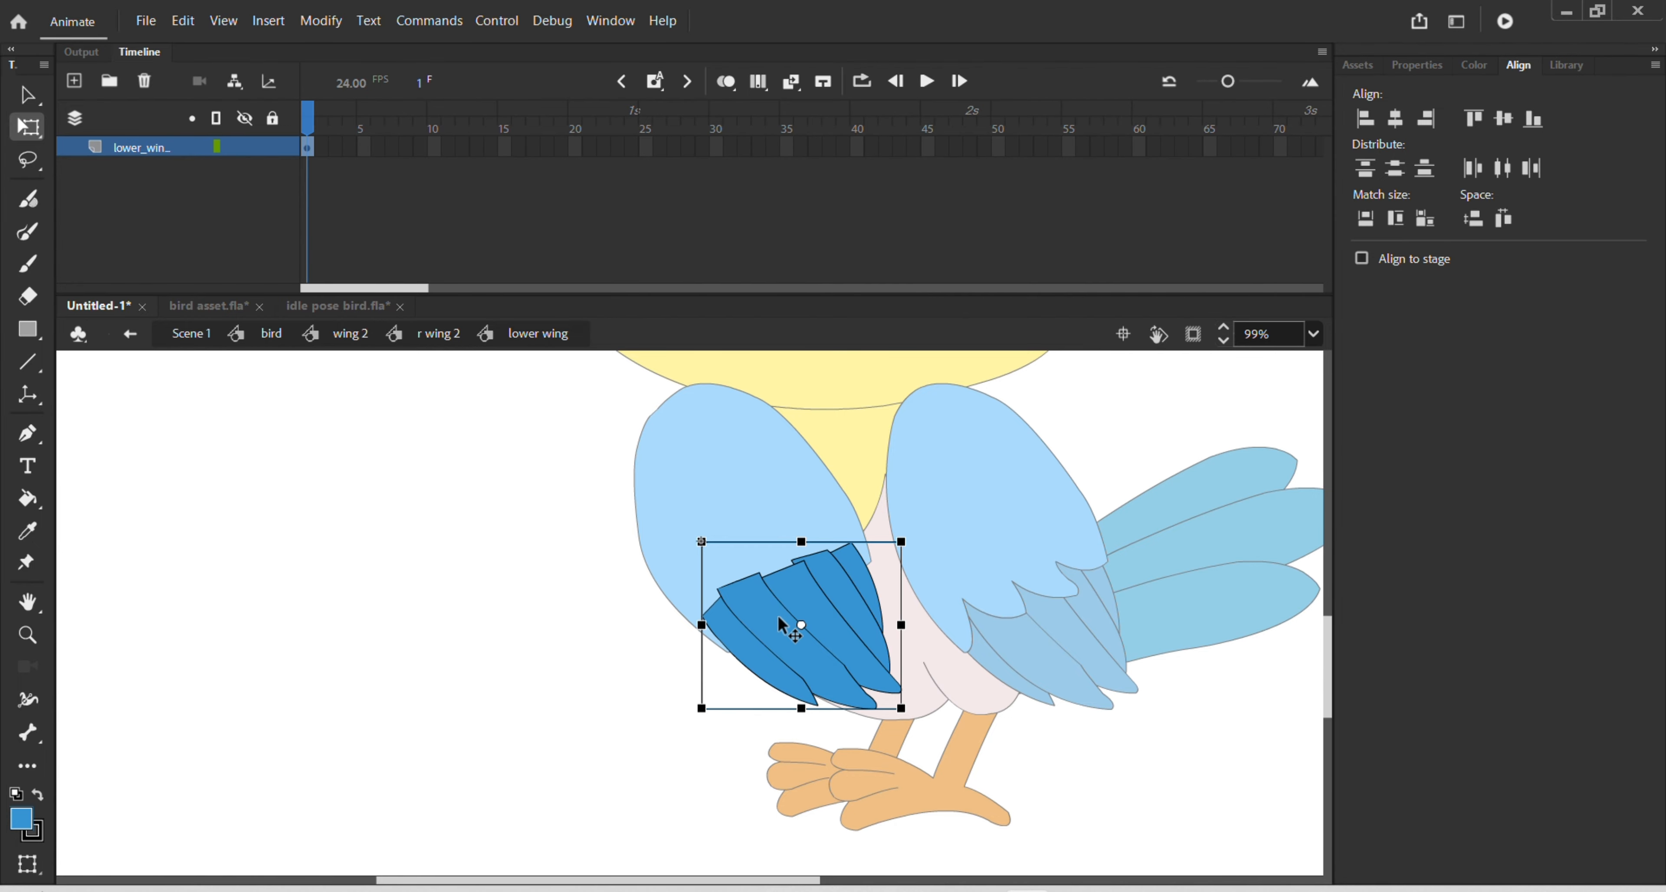
- In the lower wing symbol, extend the layer's frames to frame 50 and return to frame 1
double_click(789, 626)
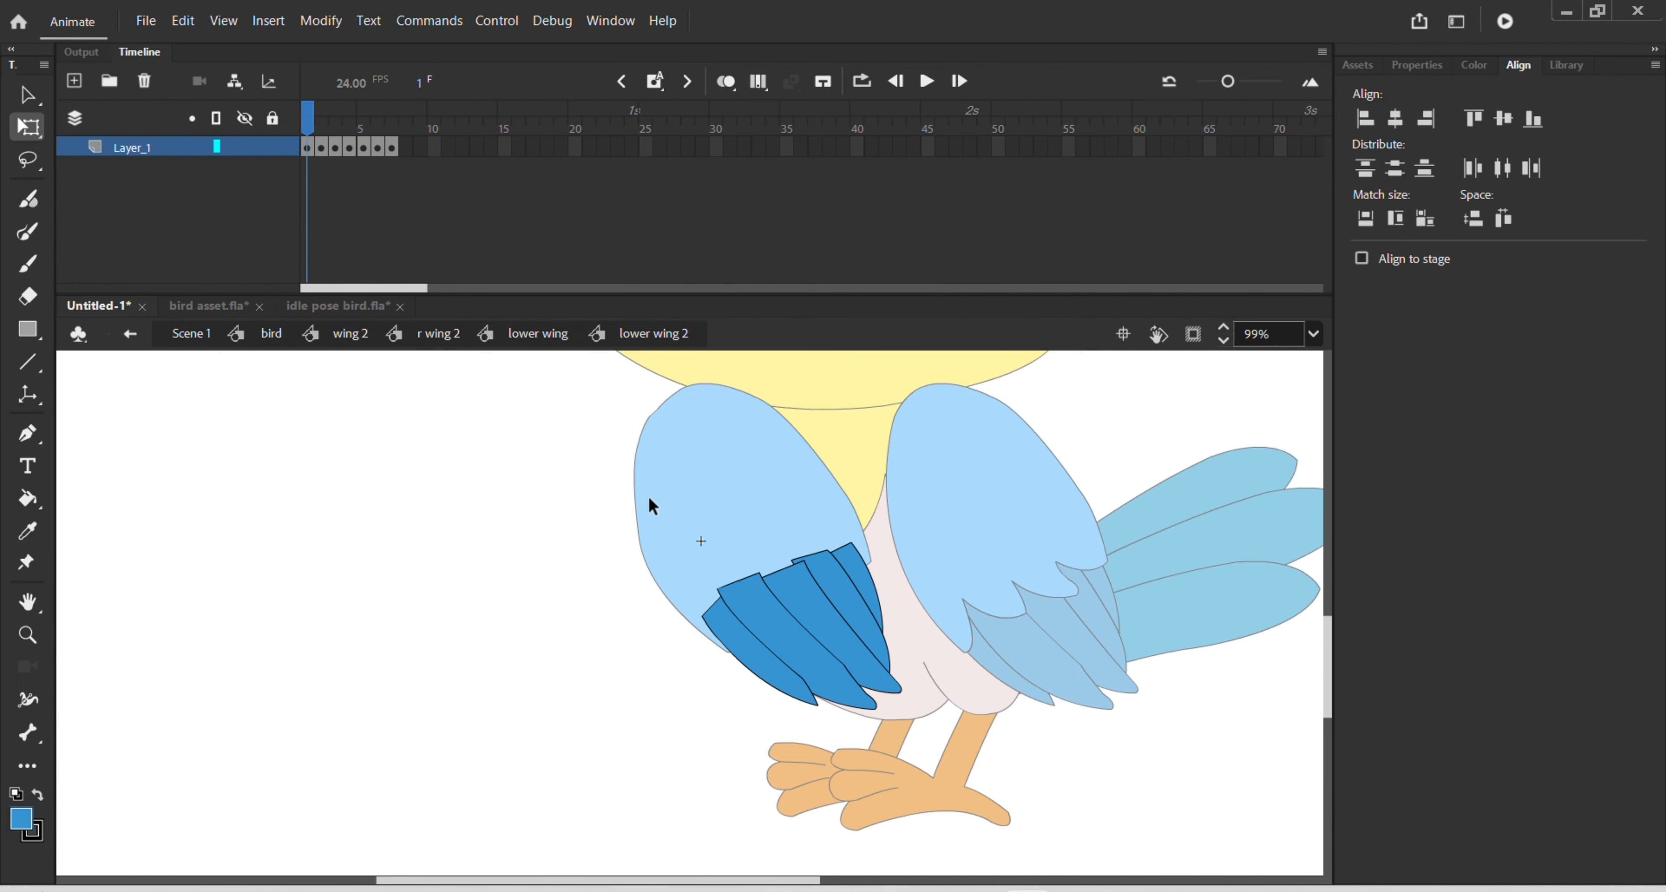
double_click(549, 828)
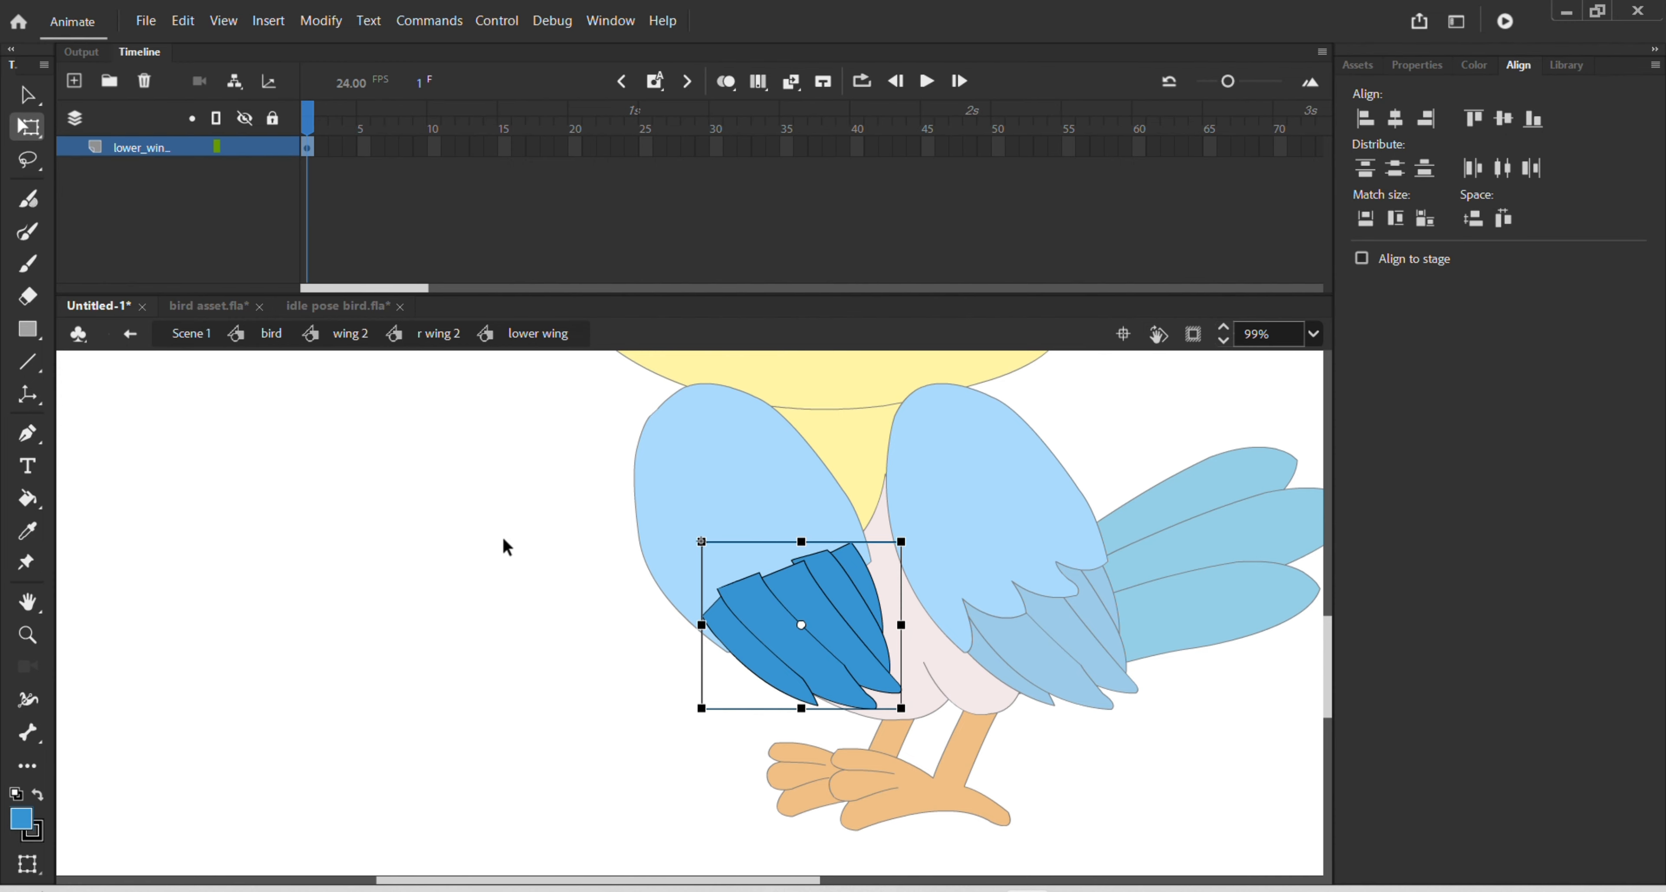
click(1425, 67)
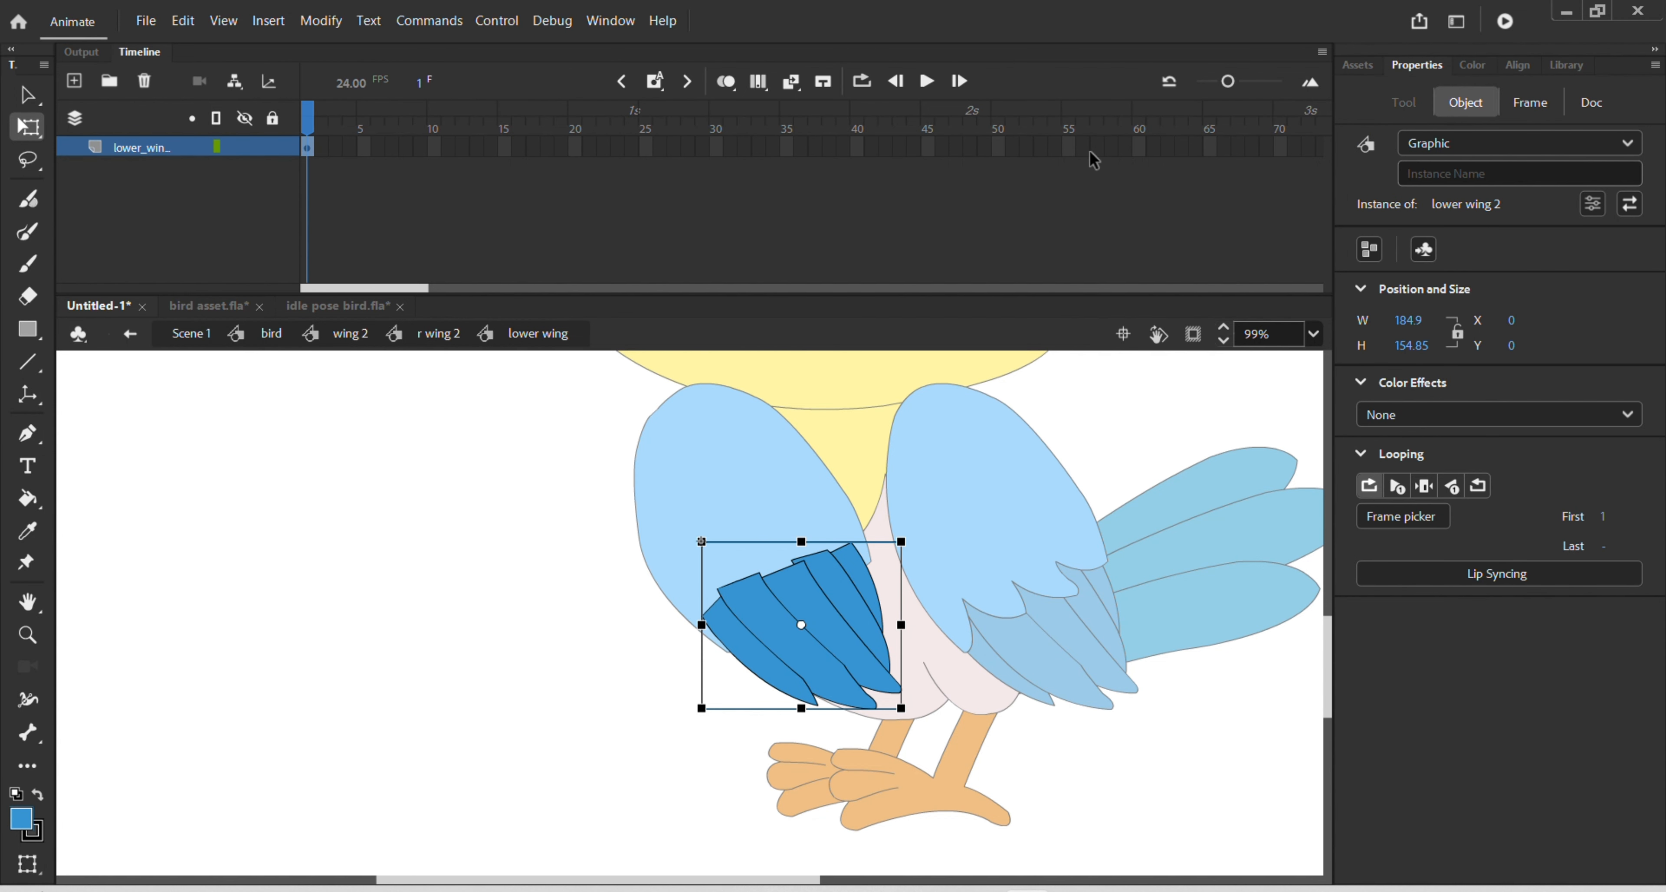
click(985, 149)
click(998, 149)
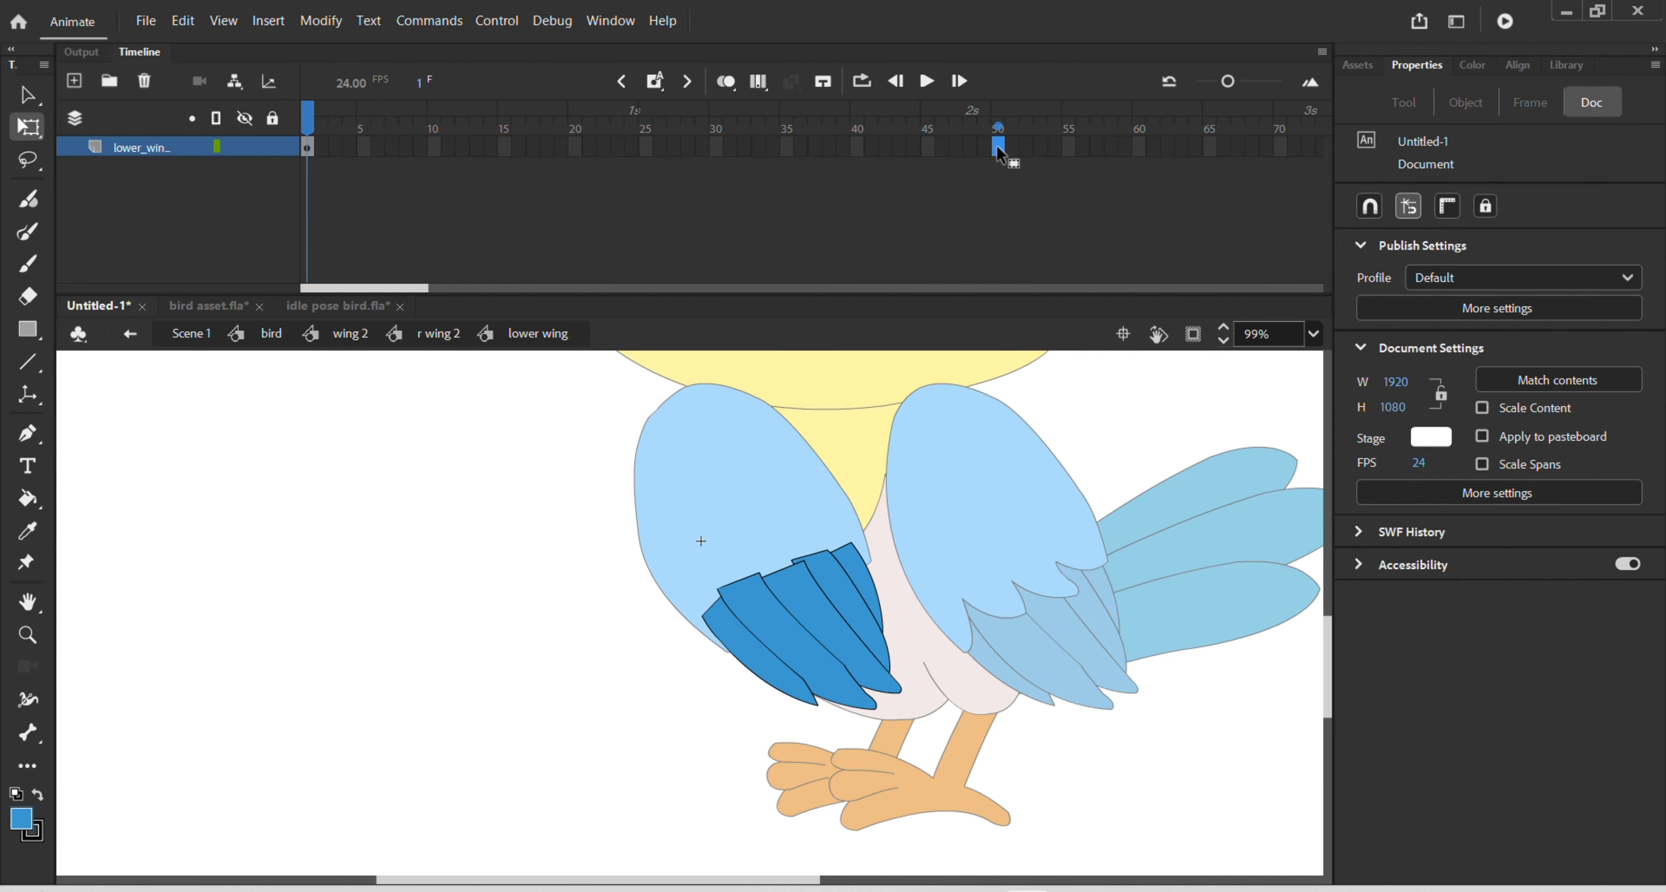
key(F5)
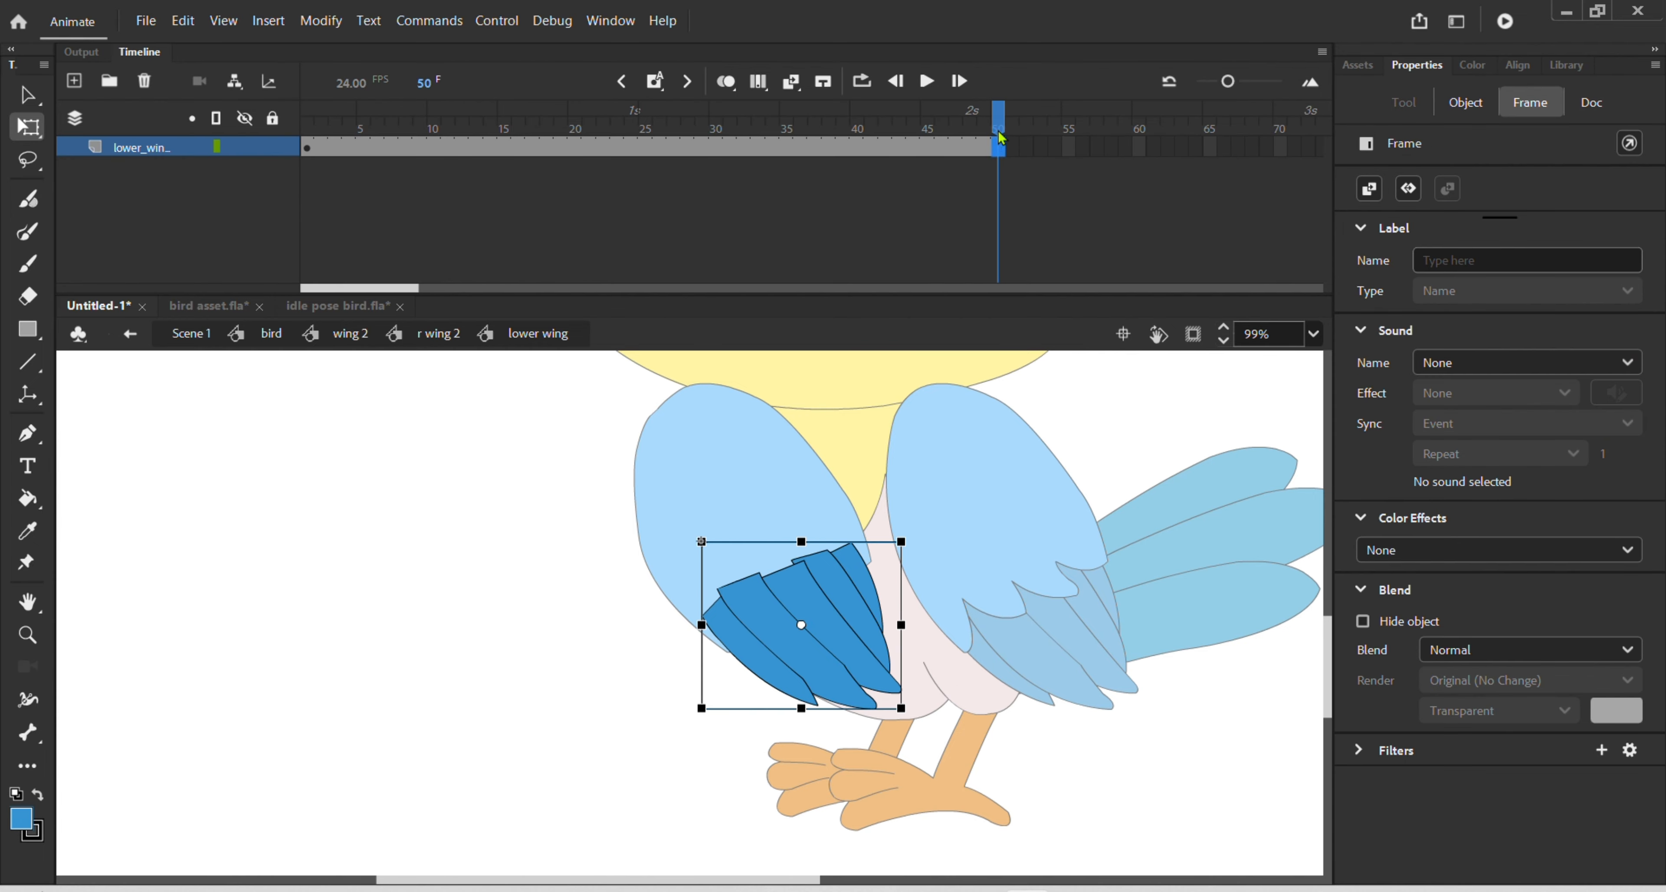
drag(1001, 138, 304, 194)
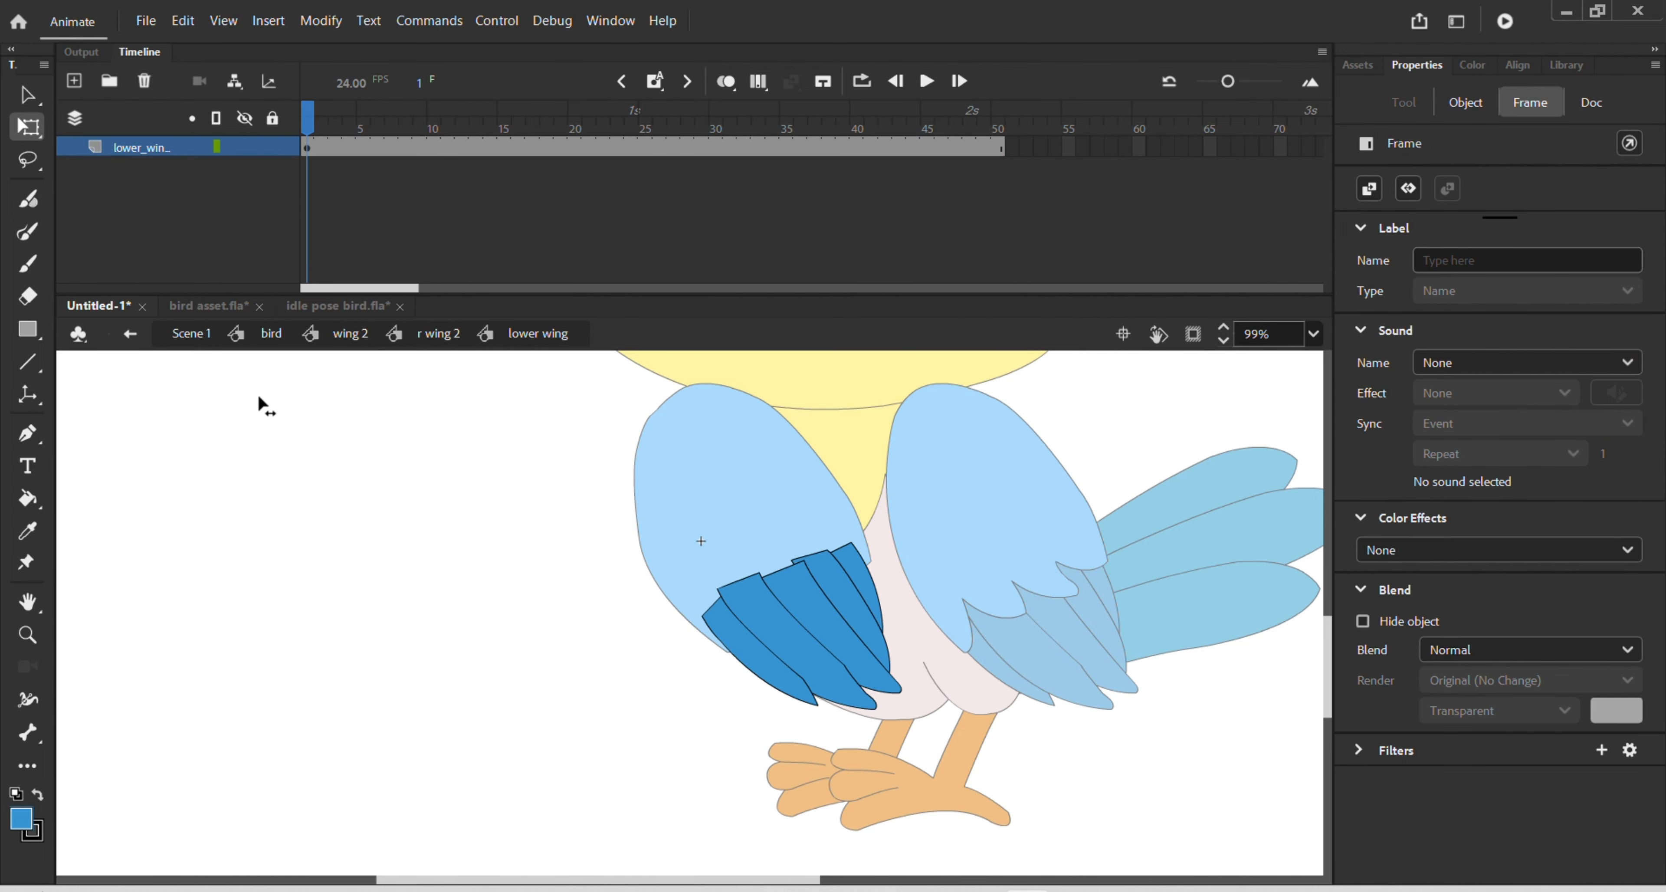
- Set the looping of the lower wing 2 instance on frame 1 to play a single frame
click(541, 525)
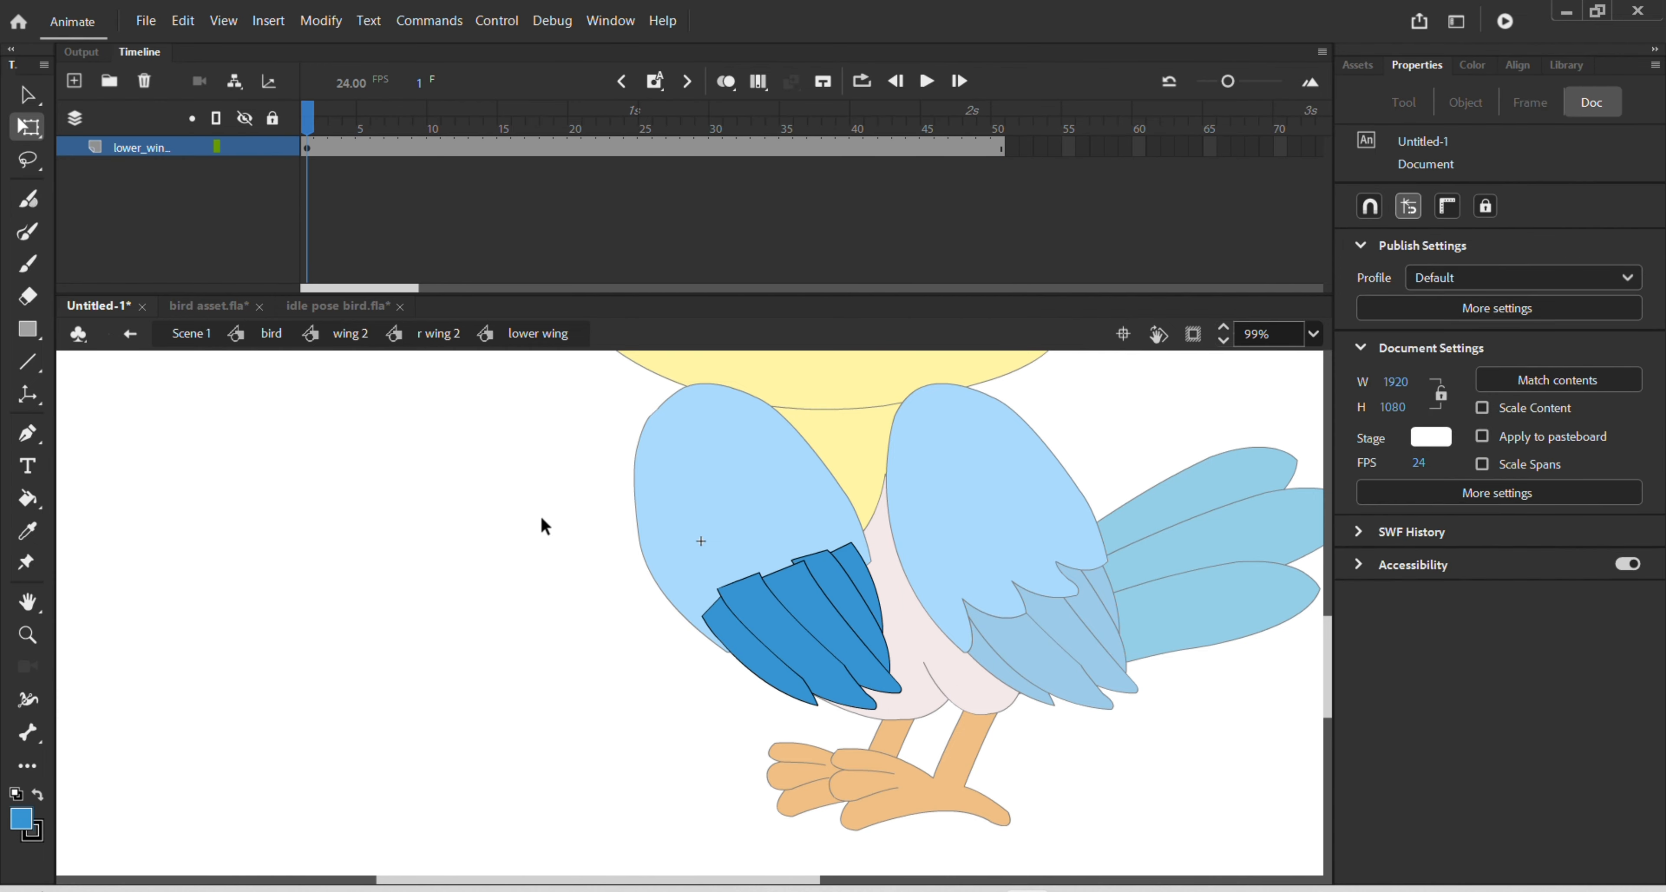
click(860, 627)
click(1416, 489)
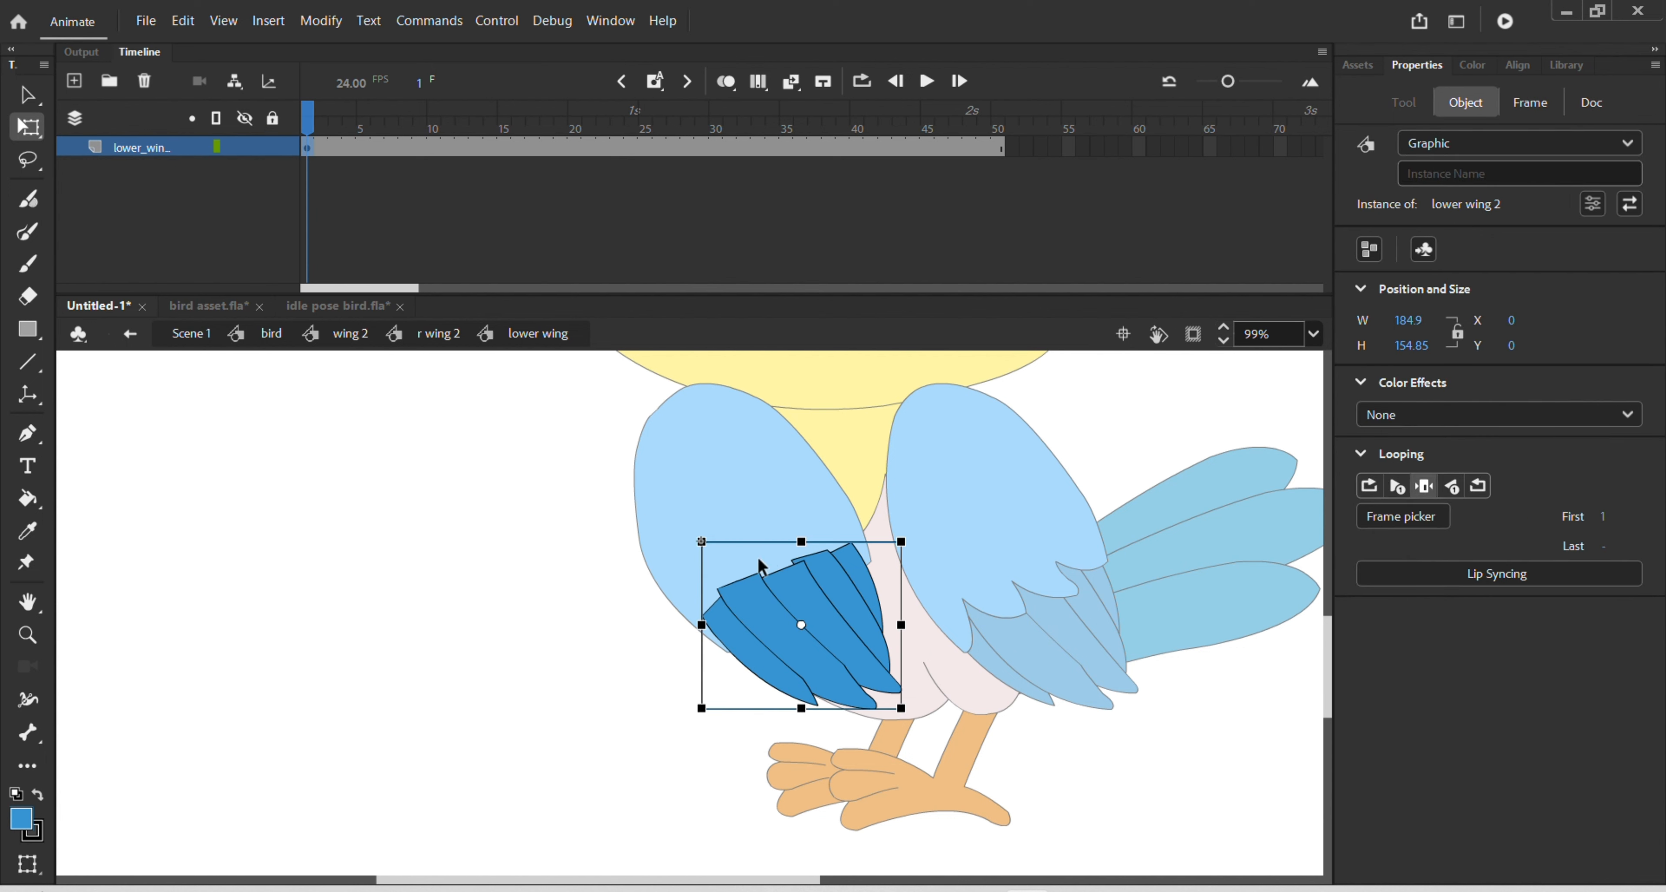
- Extend the lower wing symbol's layer to frame 200
click(456, 583)
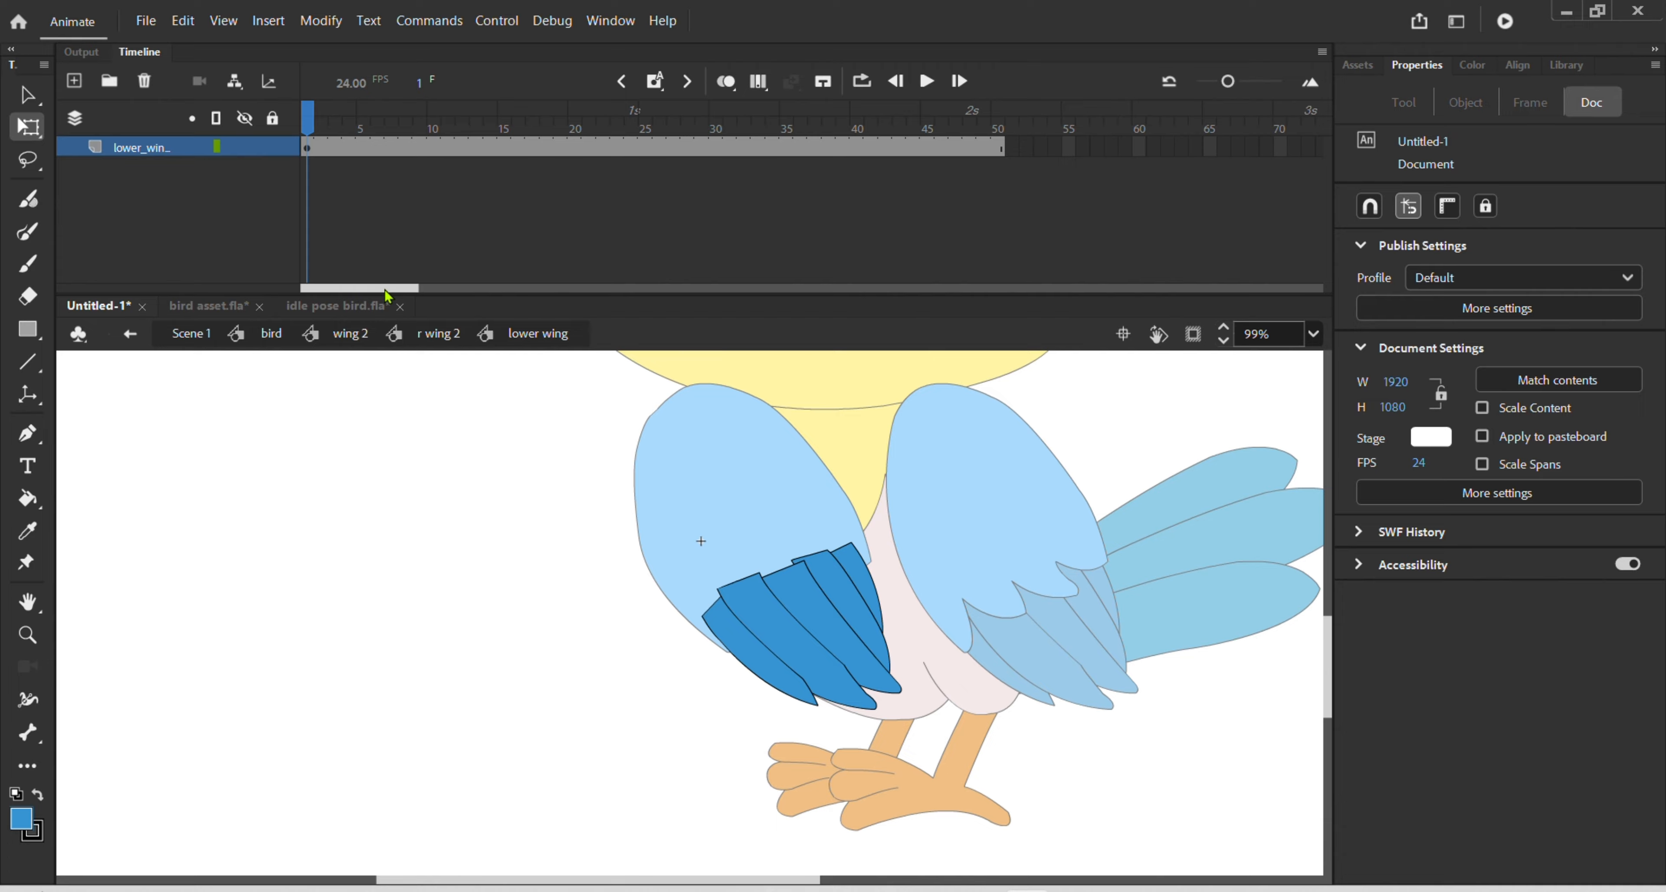
drag(386, 290, 667, 314)
click(729, 150)
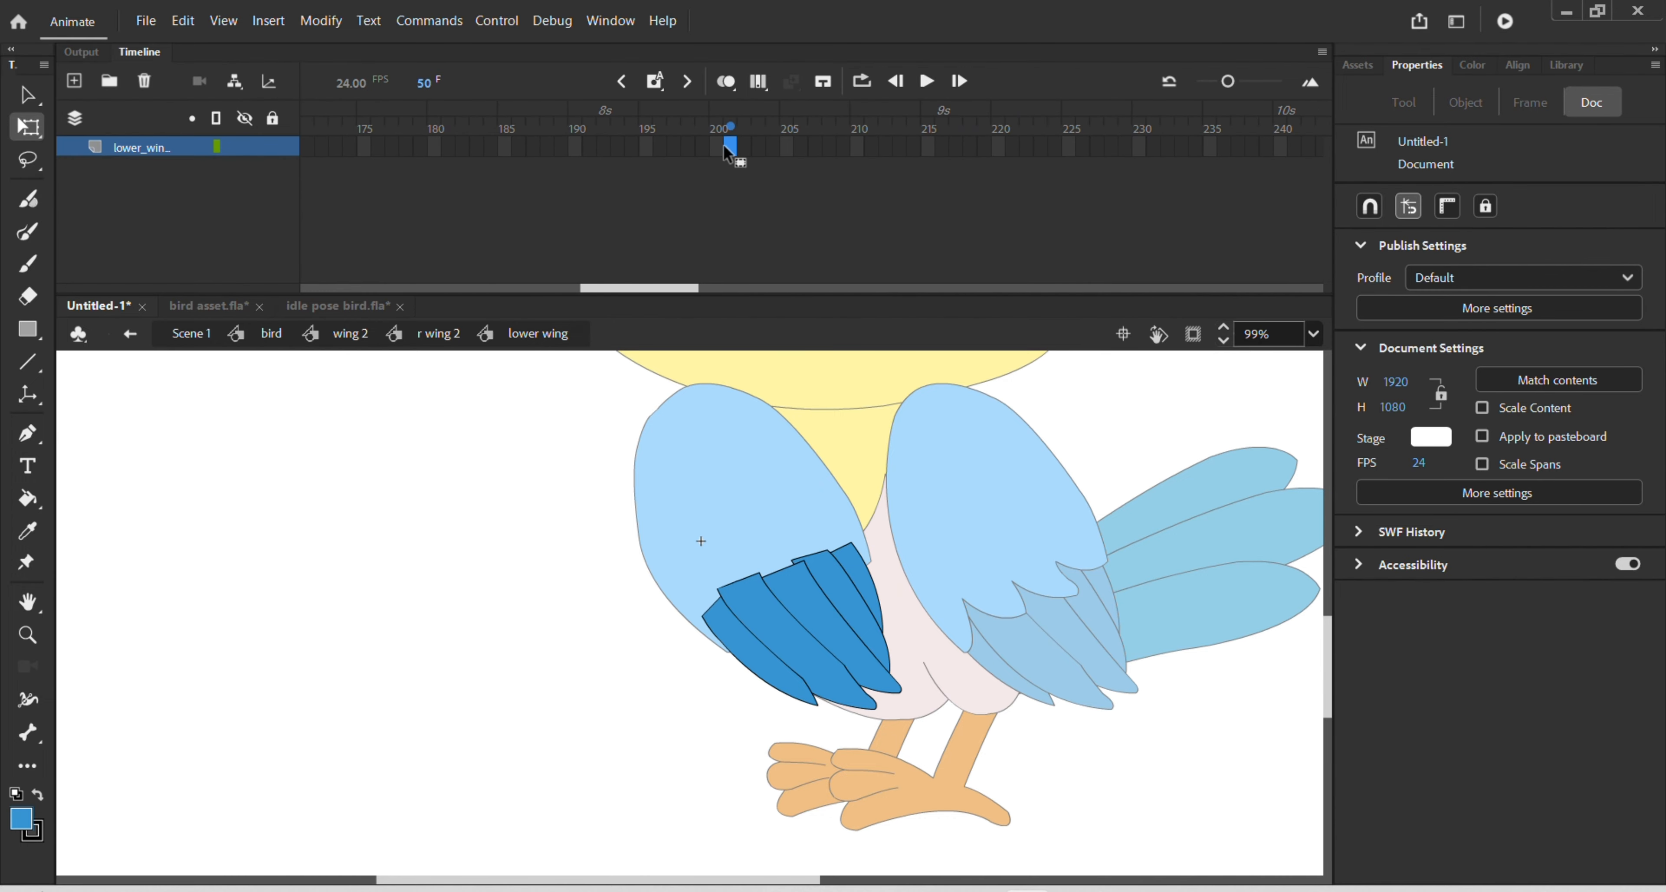
key(F6)
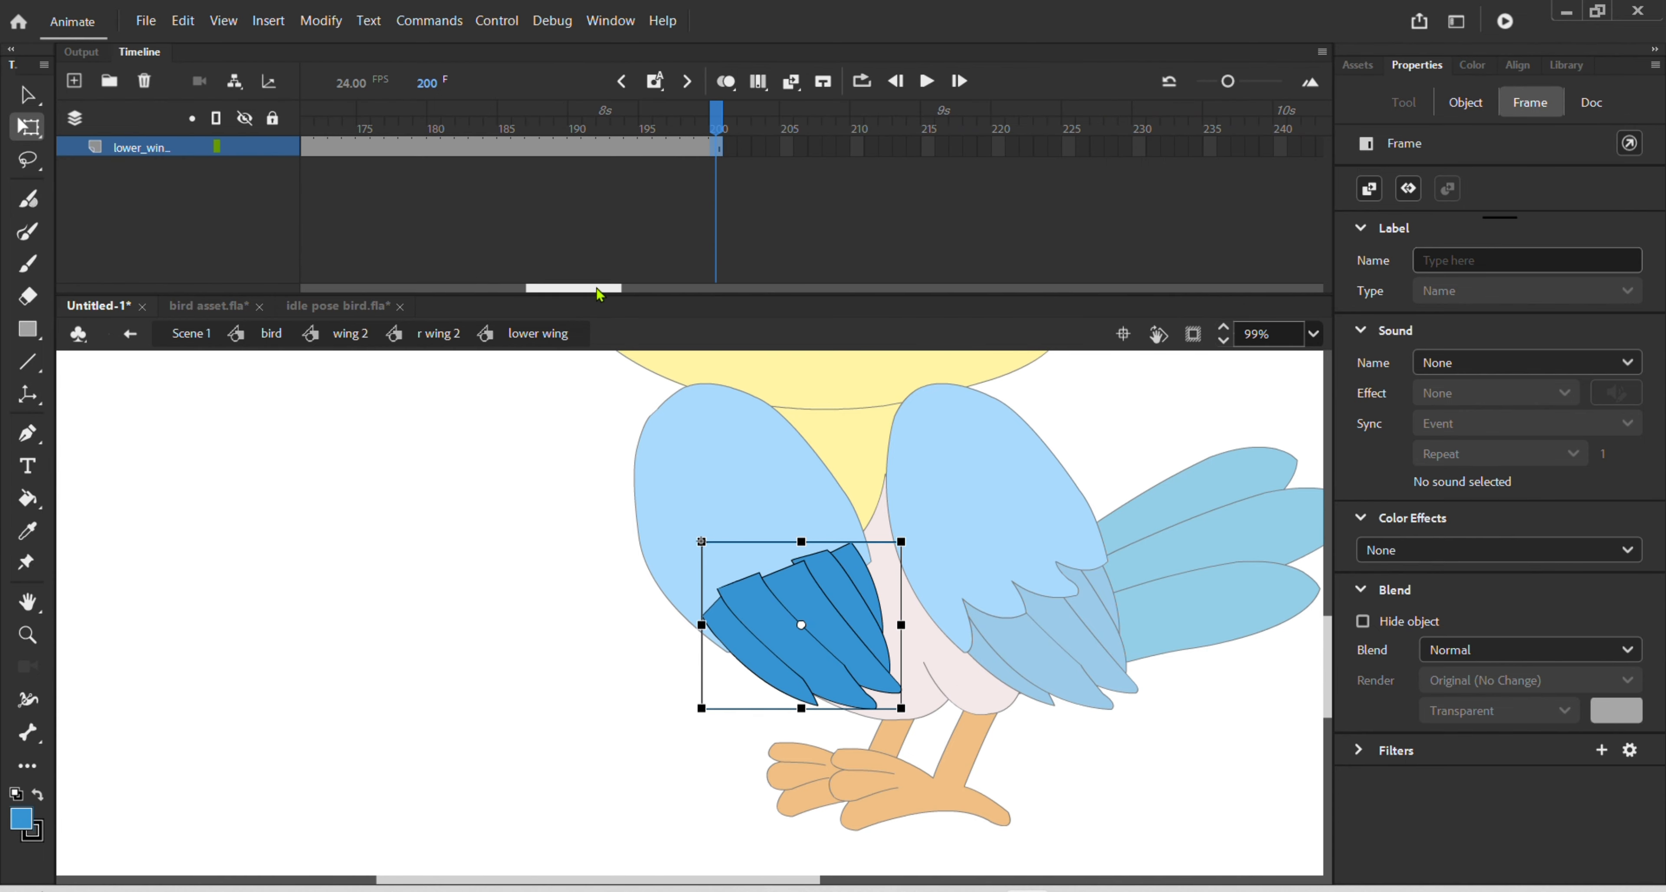
- Return to frame 1 of the lower wing symbol and back out through the nested wing symbols to the bird symbol
drag(599, 294, 227, 297)
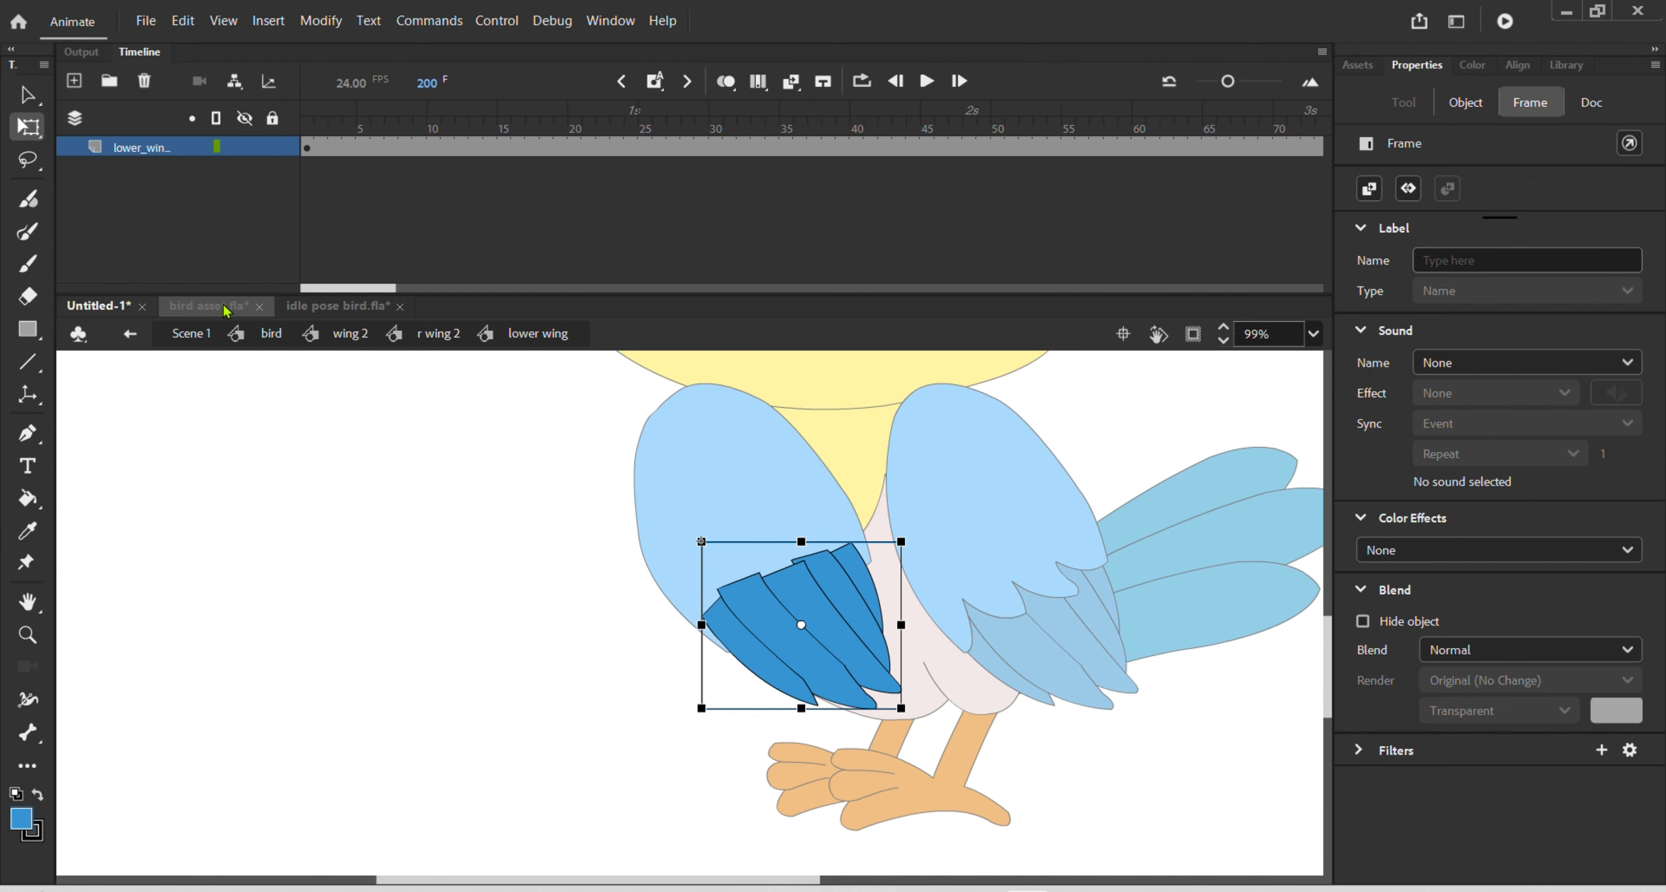
click(311, 136)
double_click(376, 423)
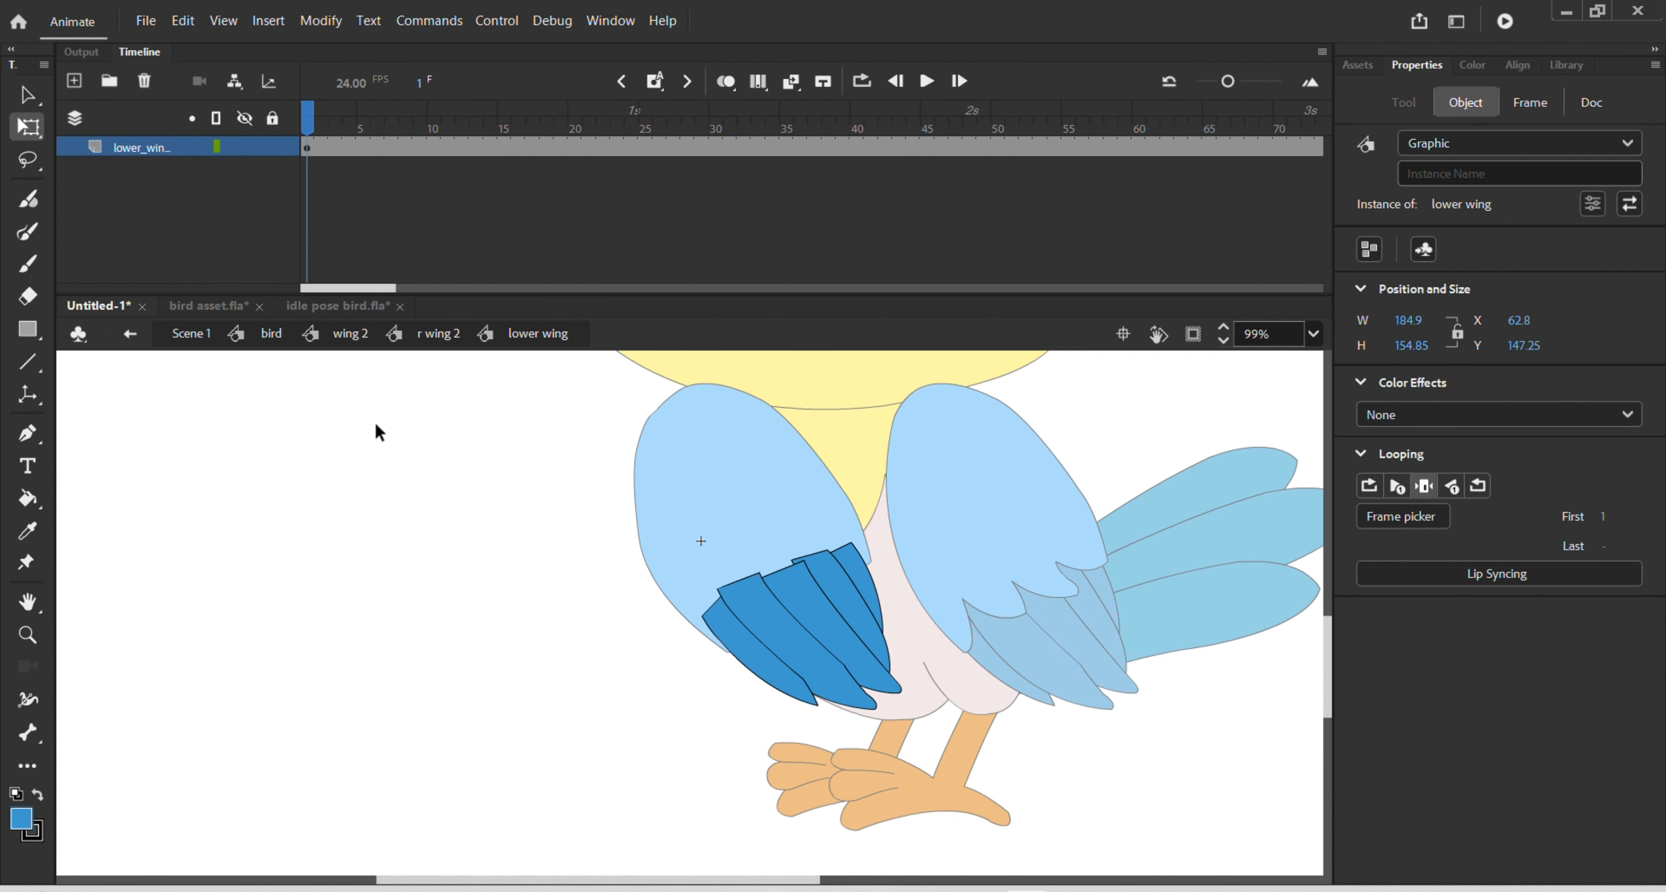
double_click(413, 554)
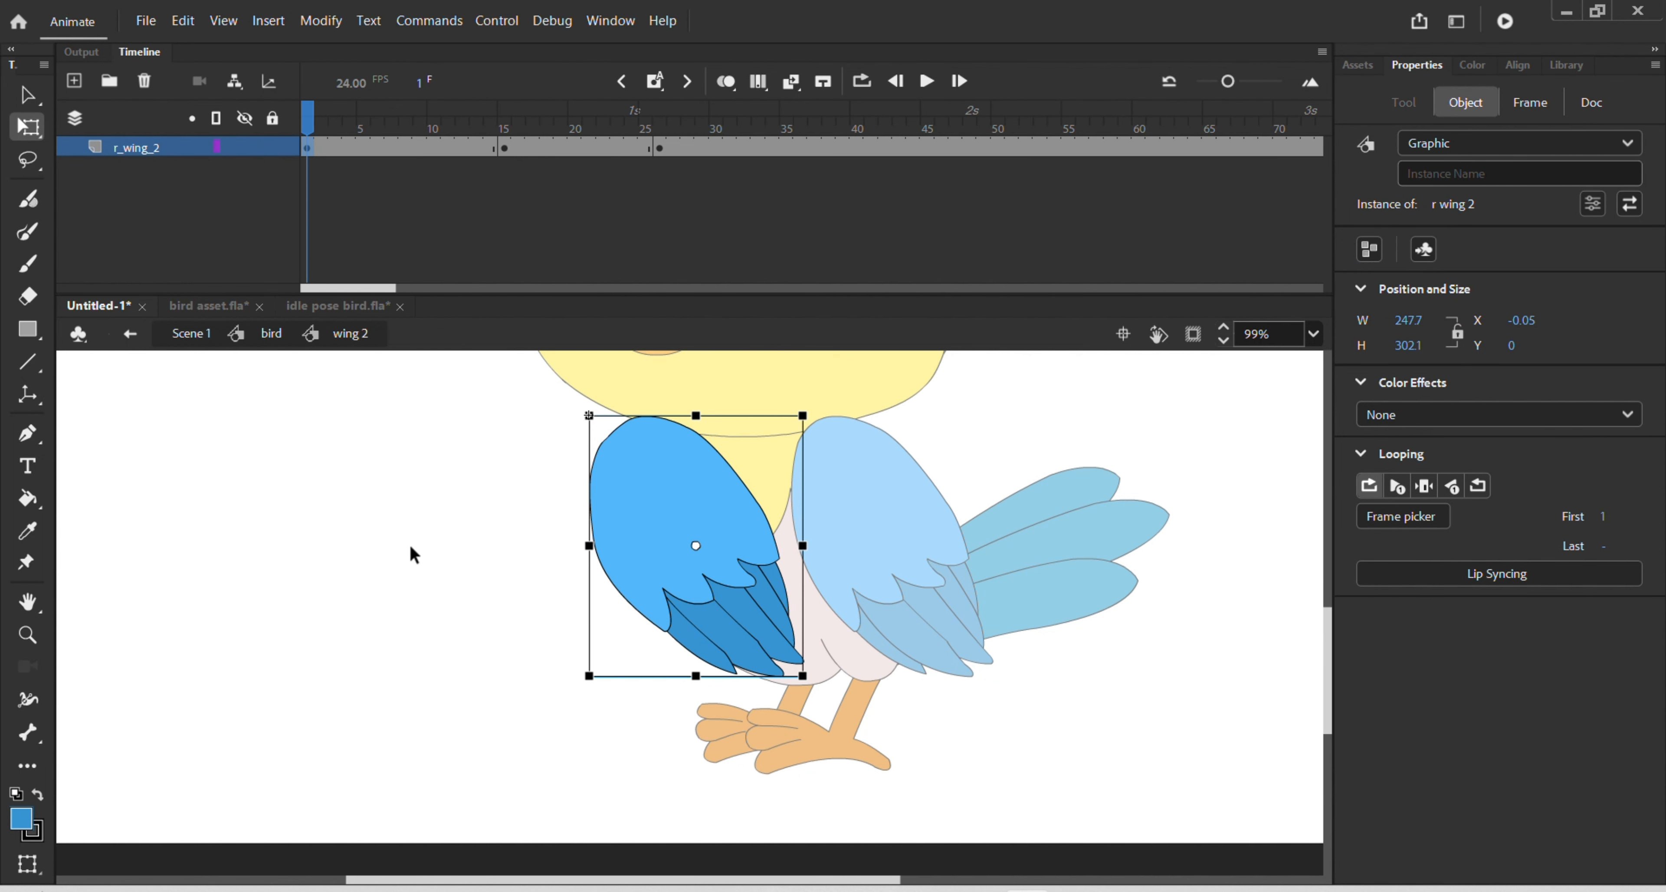
double_click(432, 546)
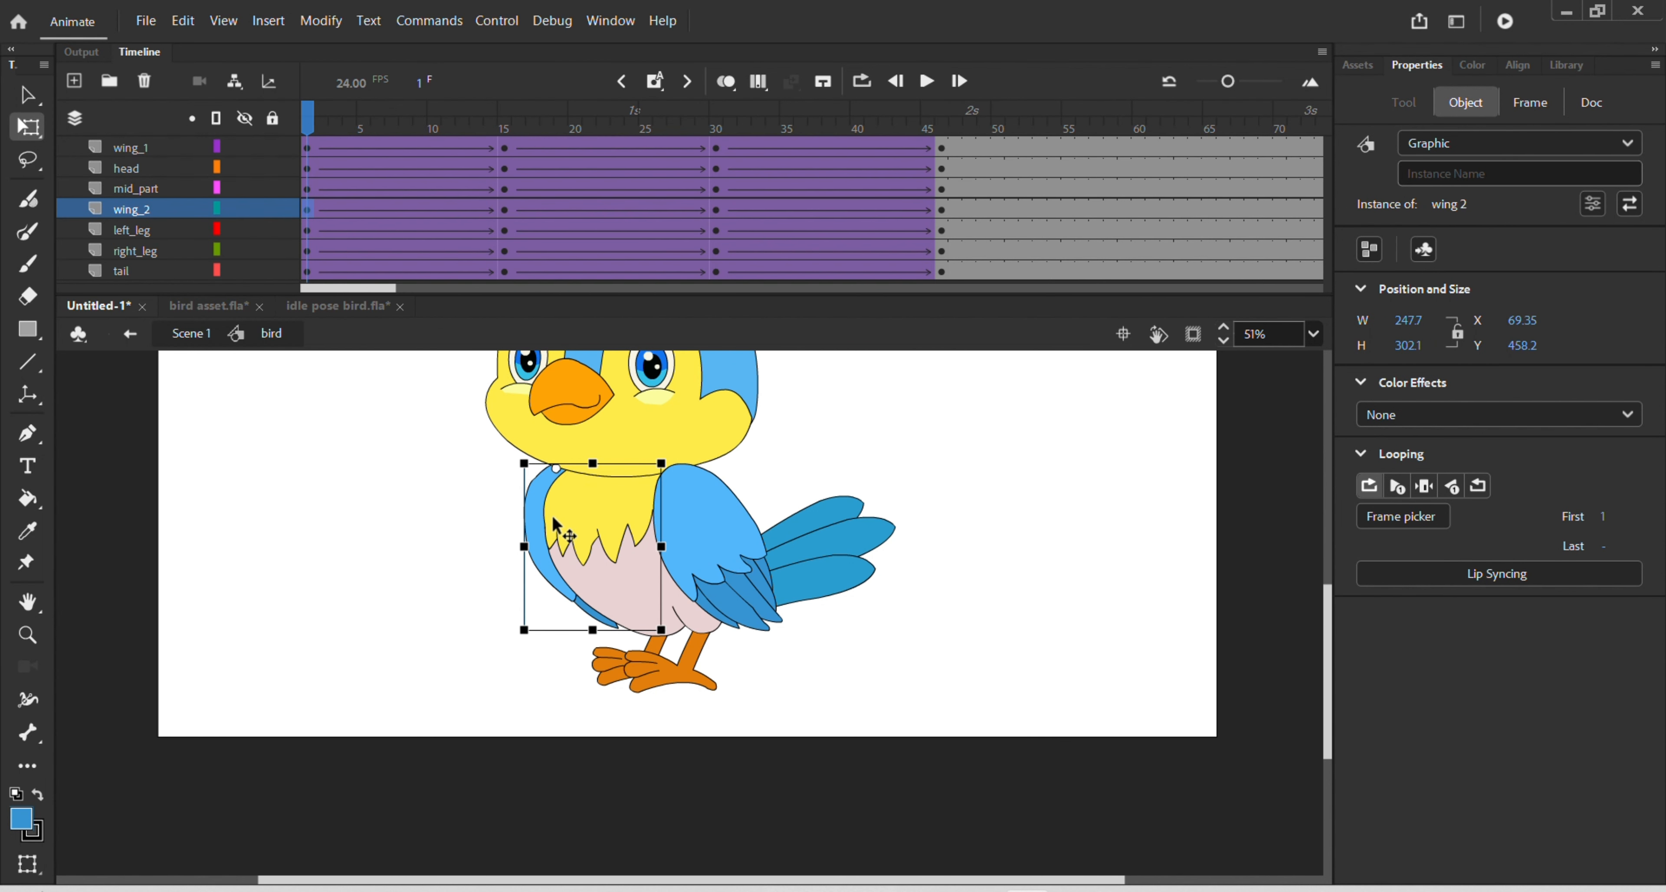
- At frame 46 of the bird, open the raised wing down to r wing 2 and extend both its layers to frame 200
drag(1007, 438, 1026, 586)
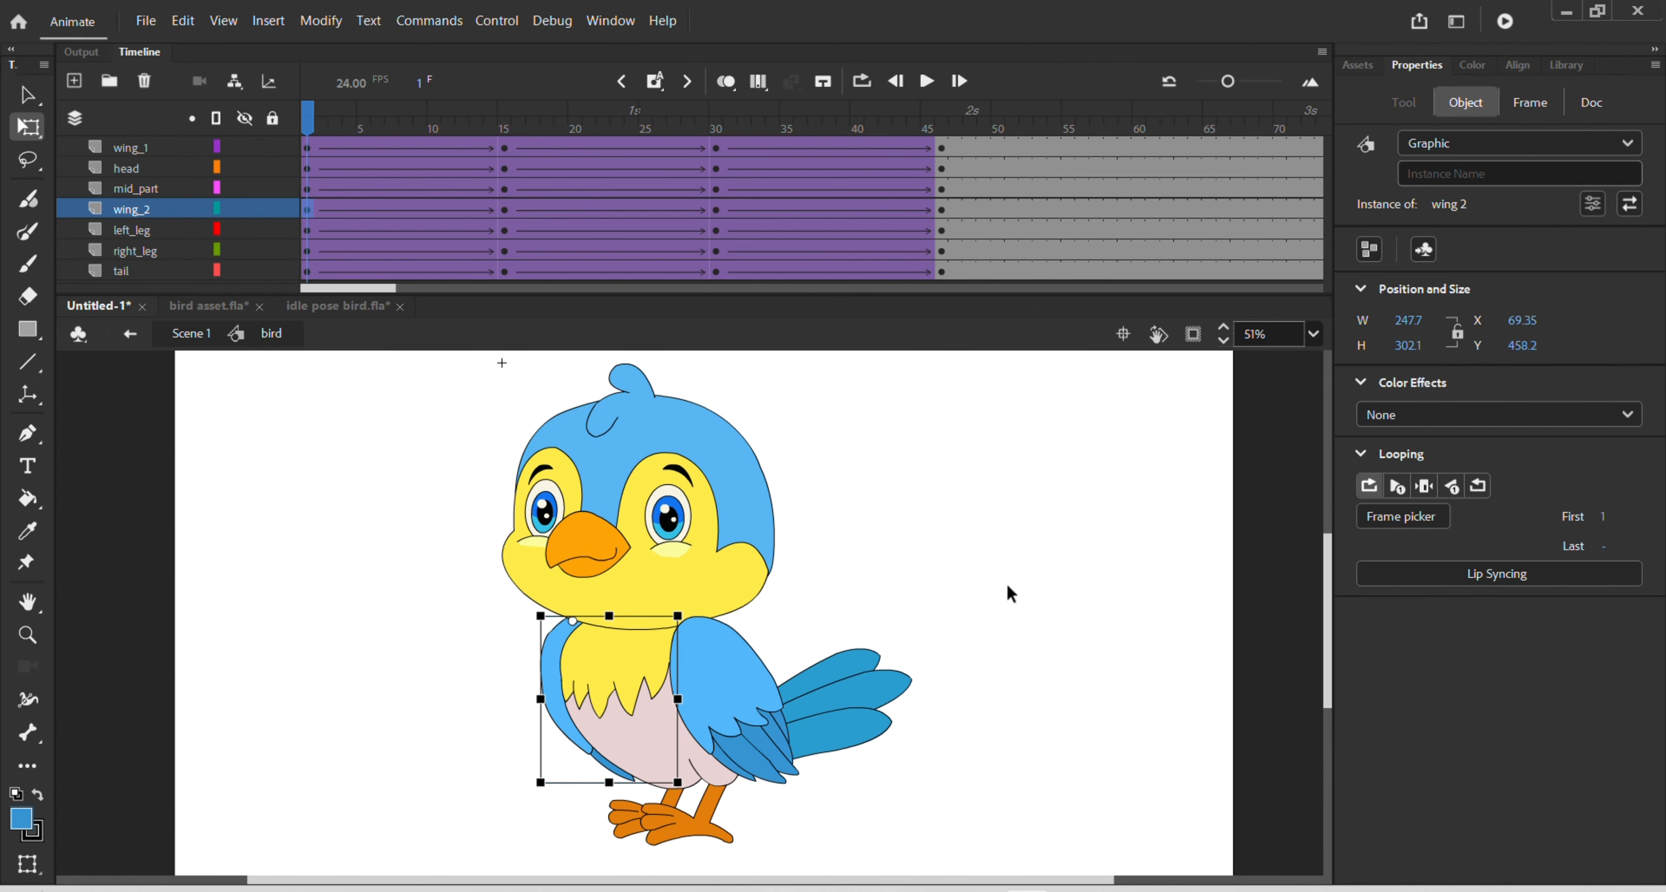
click(311, 127)
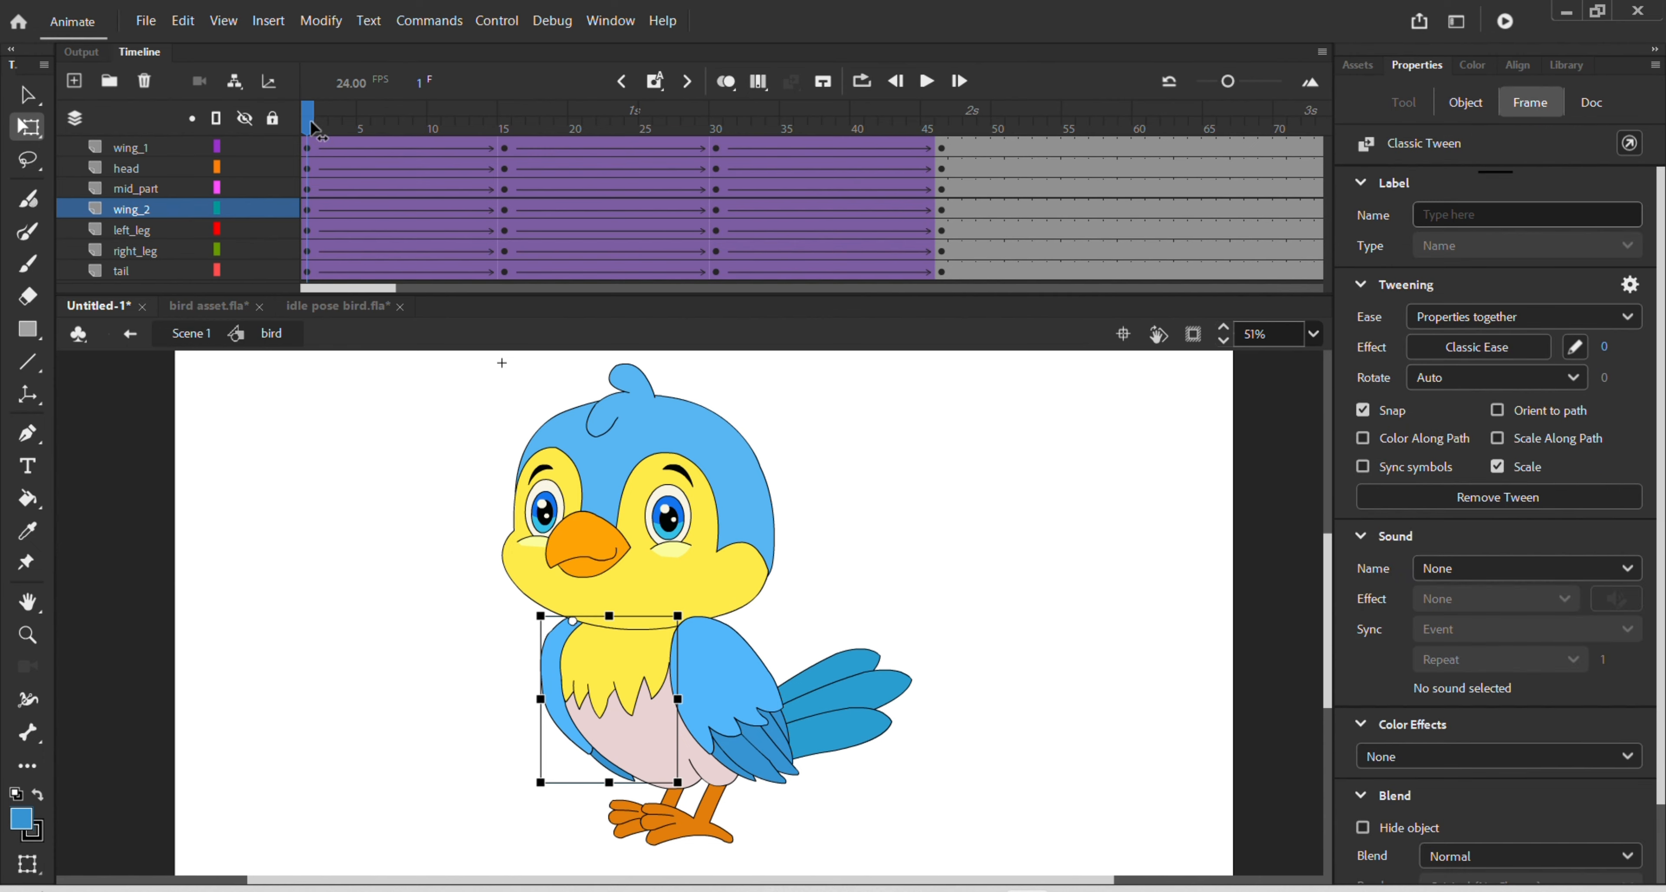
drag(312, 128, 937, 209)
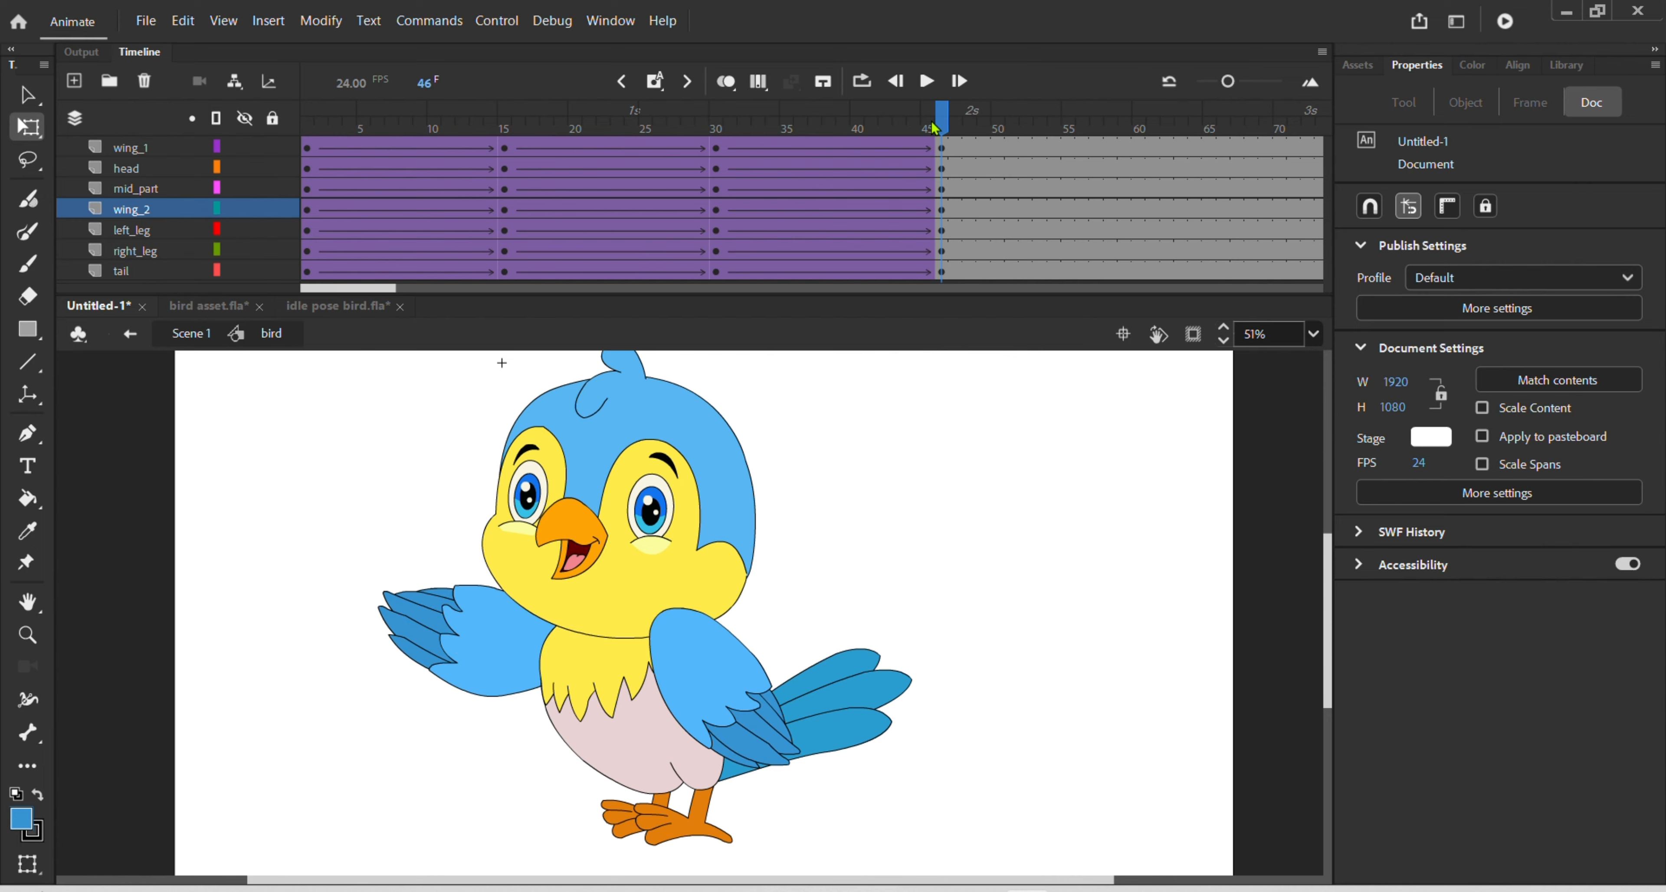
double_click(463, 620)
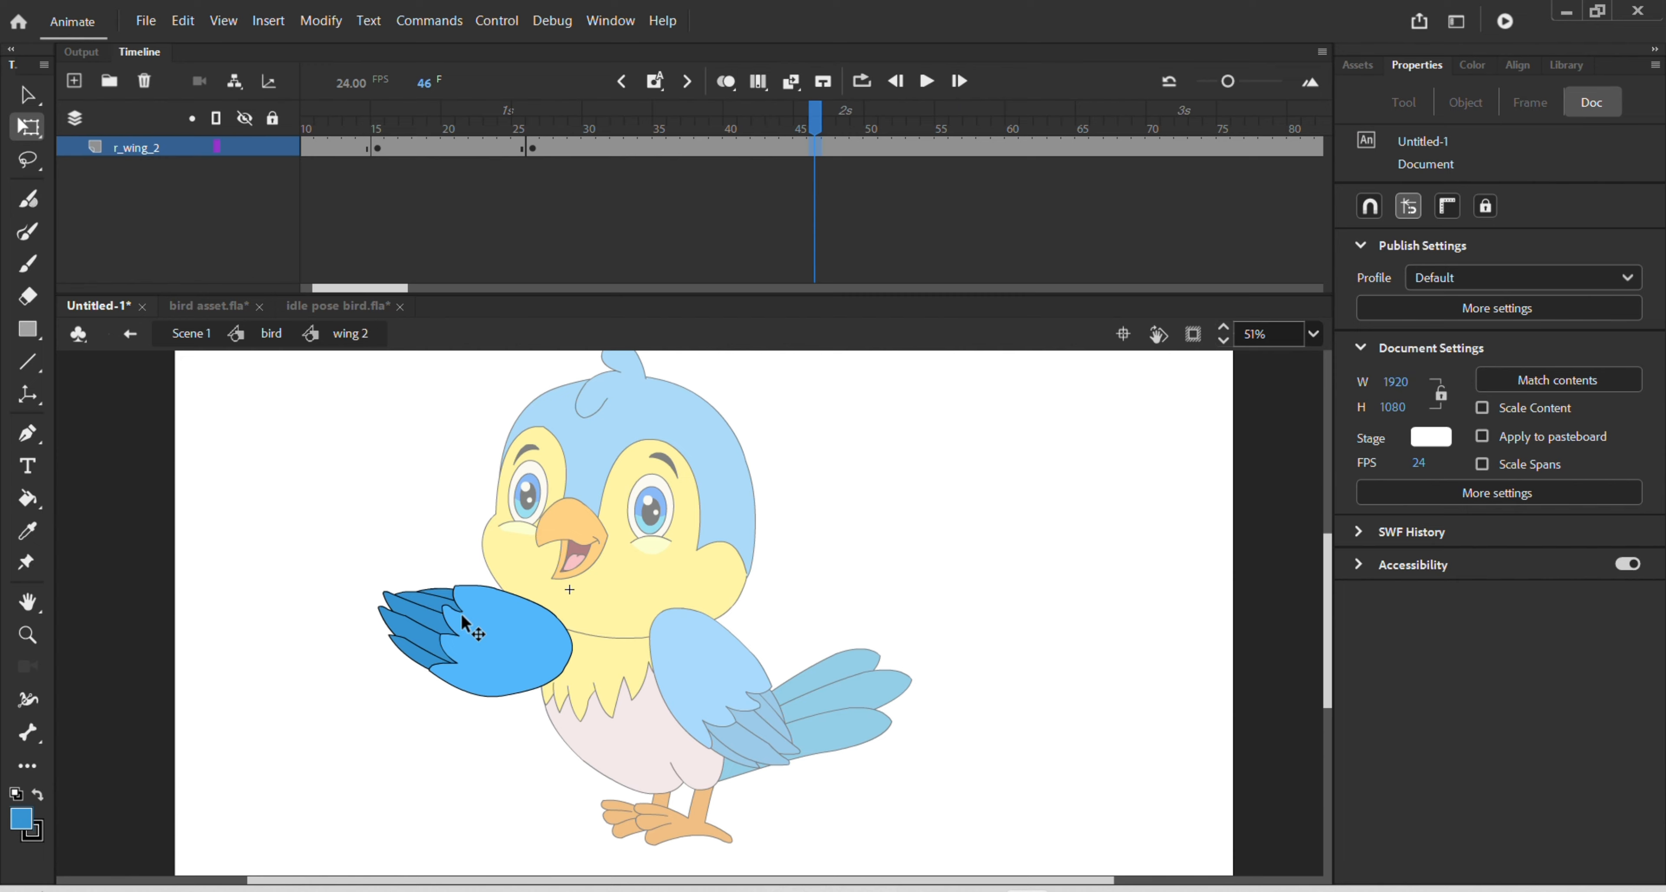
double_click(463, 622)
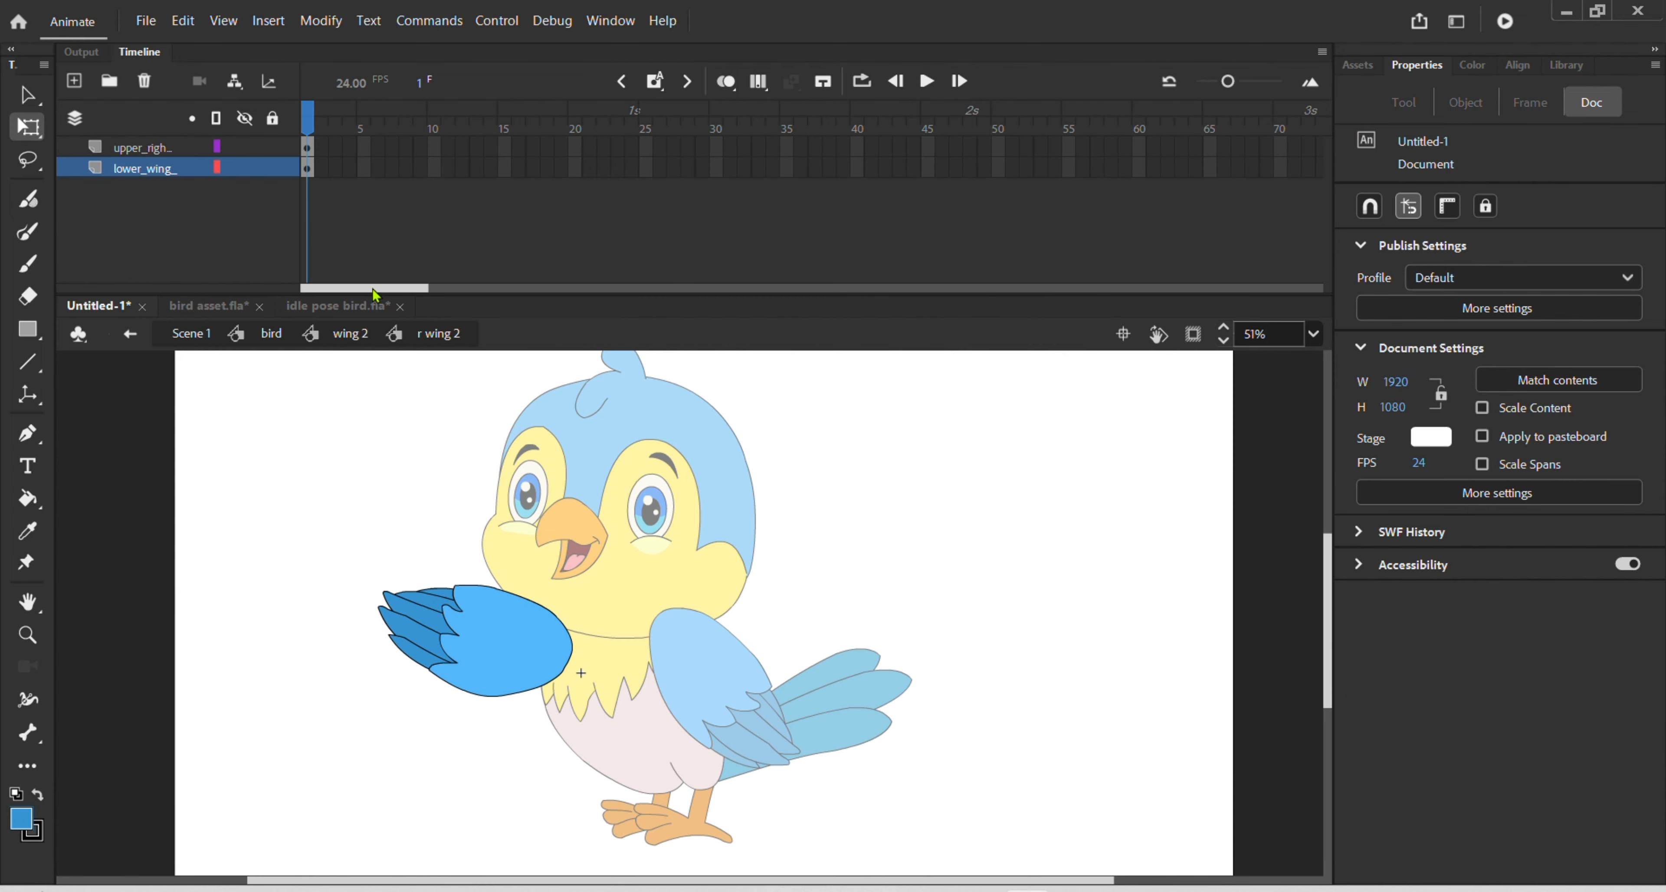
drag(375, 295, 647, 290)
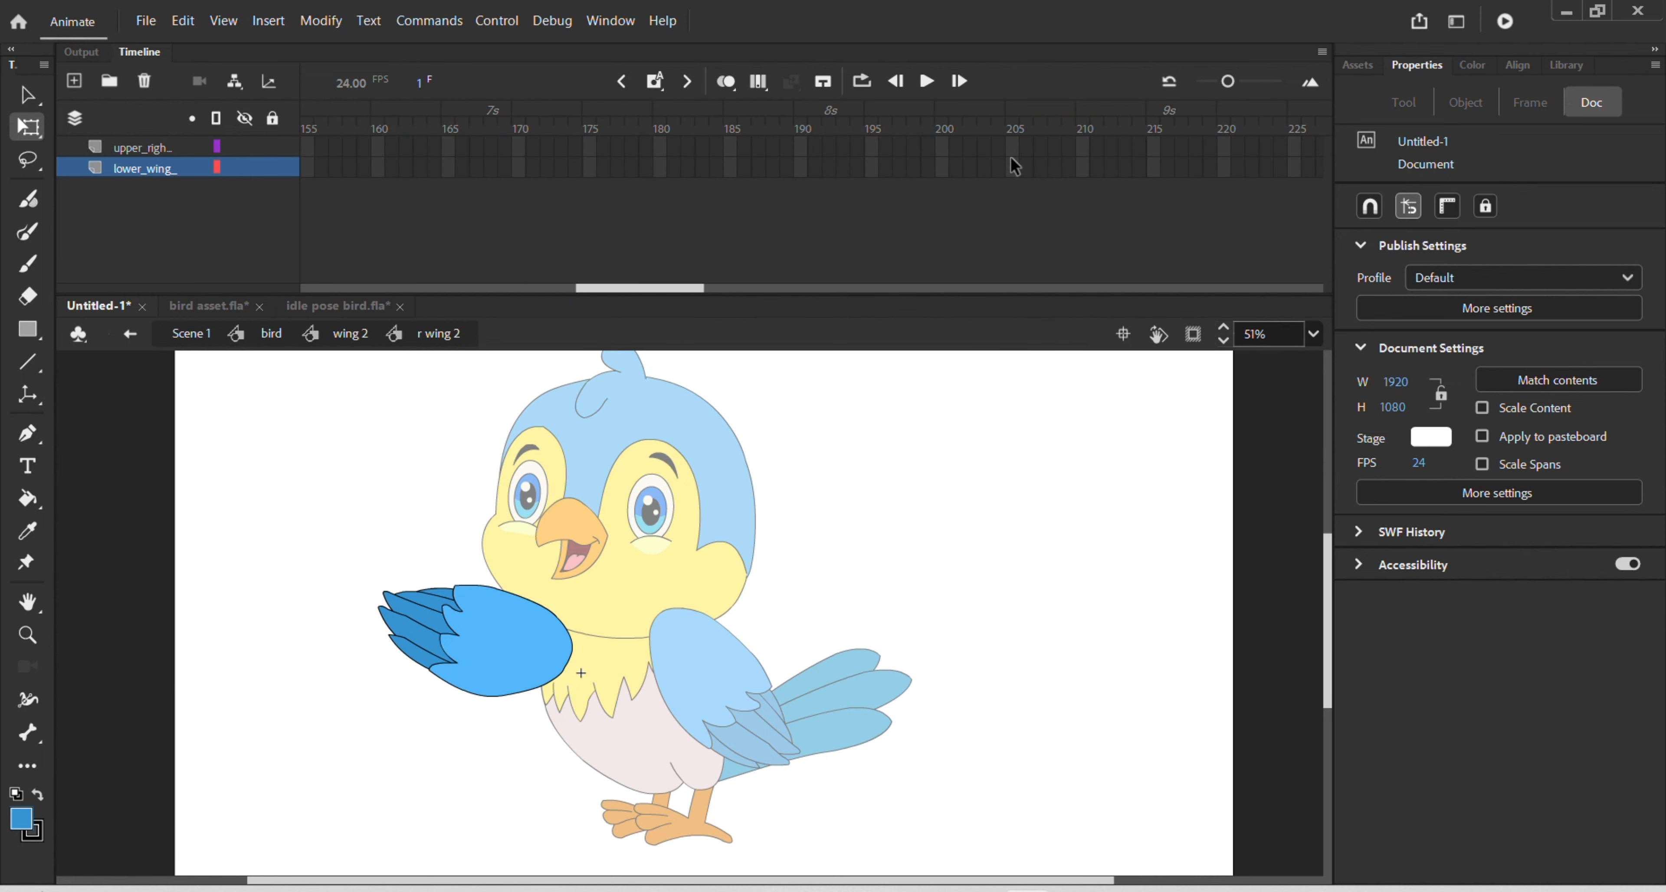
drag(941, 155, 944, 171)
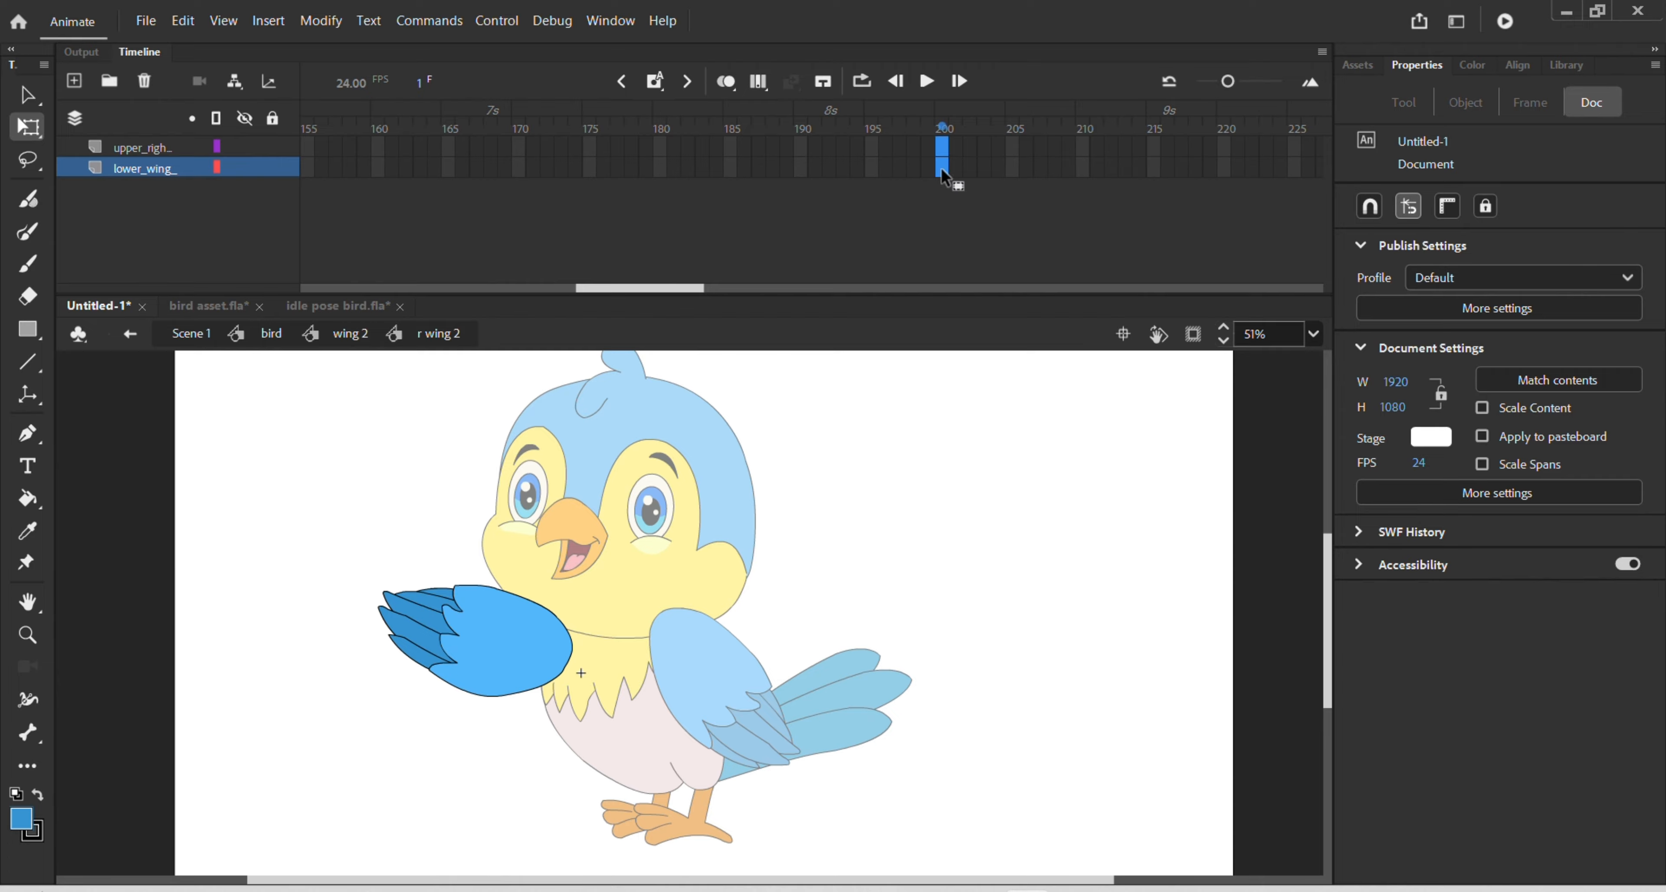
key(F5)
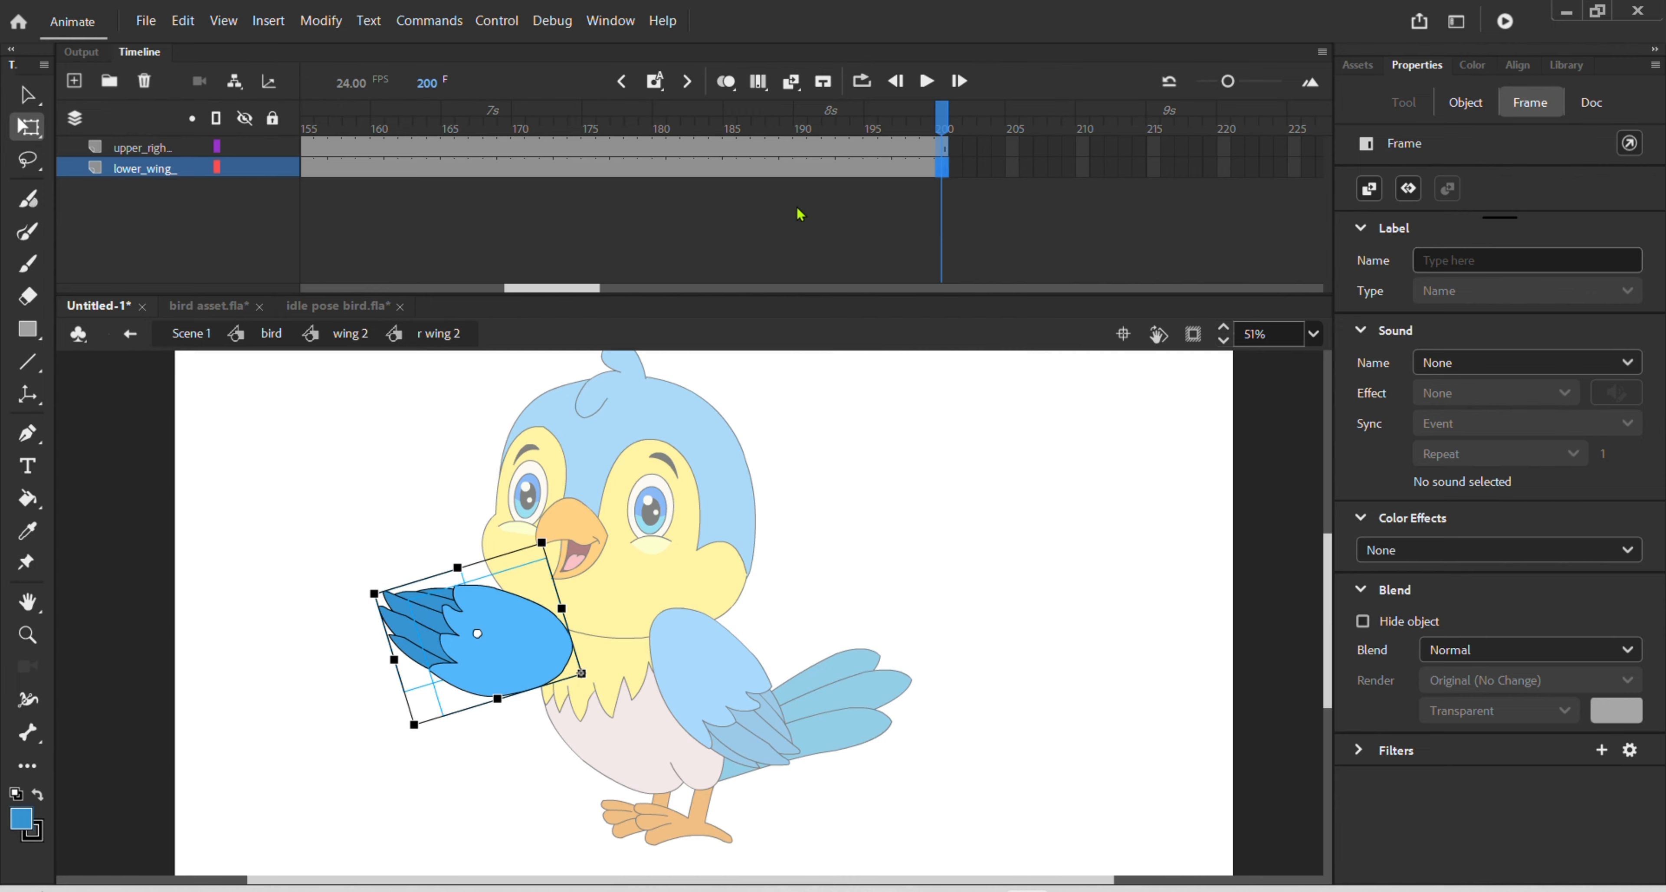
- Open the lower wing symbol inside r wing 2 and insert a keyframe at frame 46 of its layer
drag(596, 291, 199, 355)
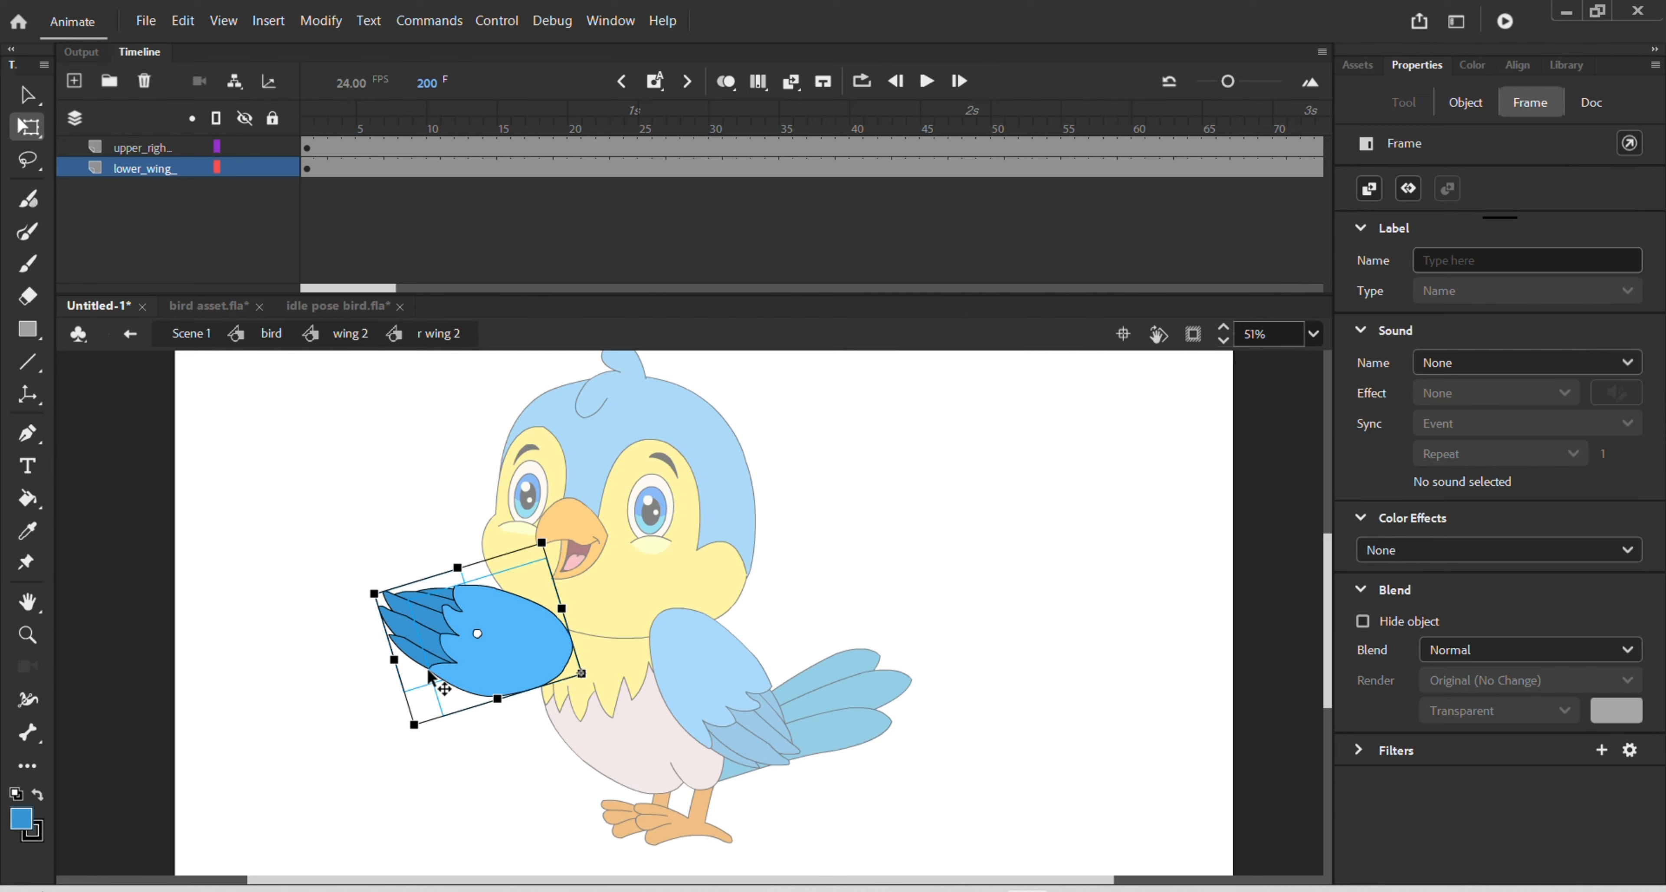
double_click(489, 653)
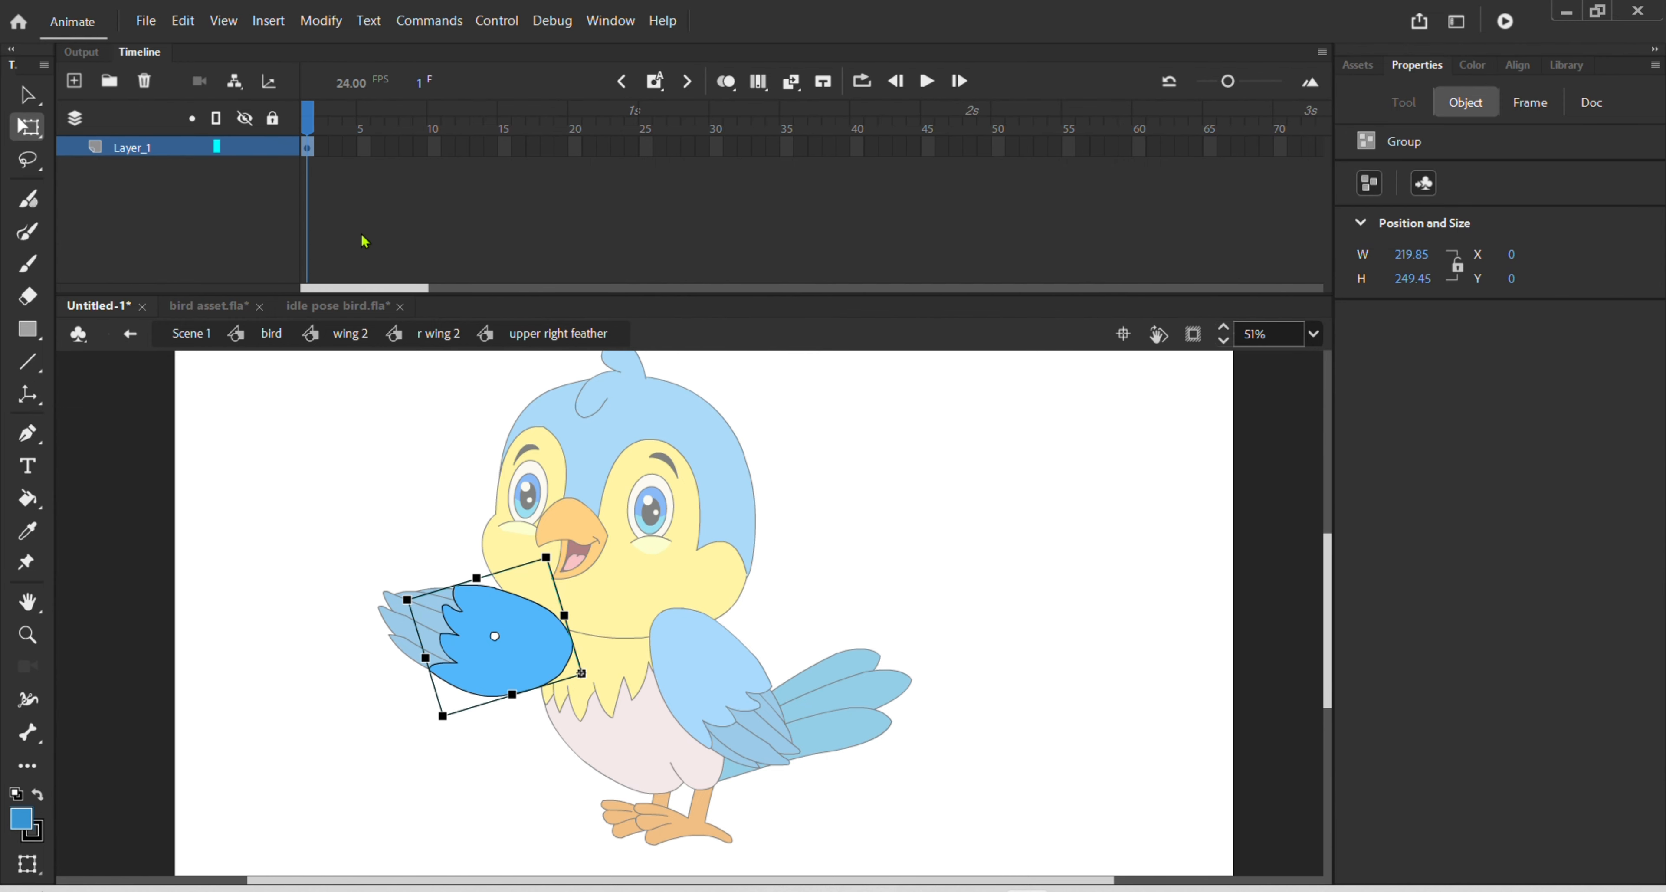
click(424, 517)
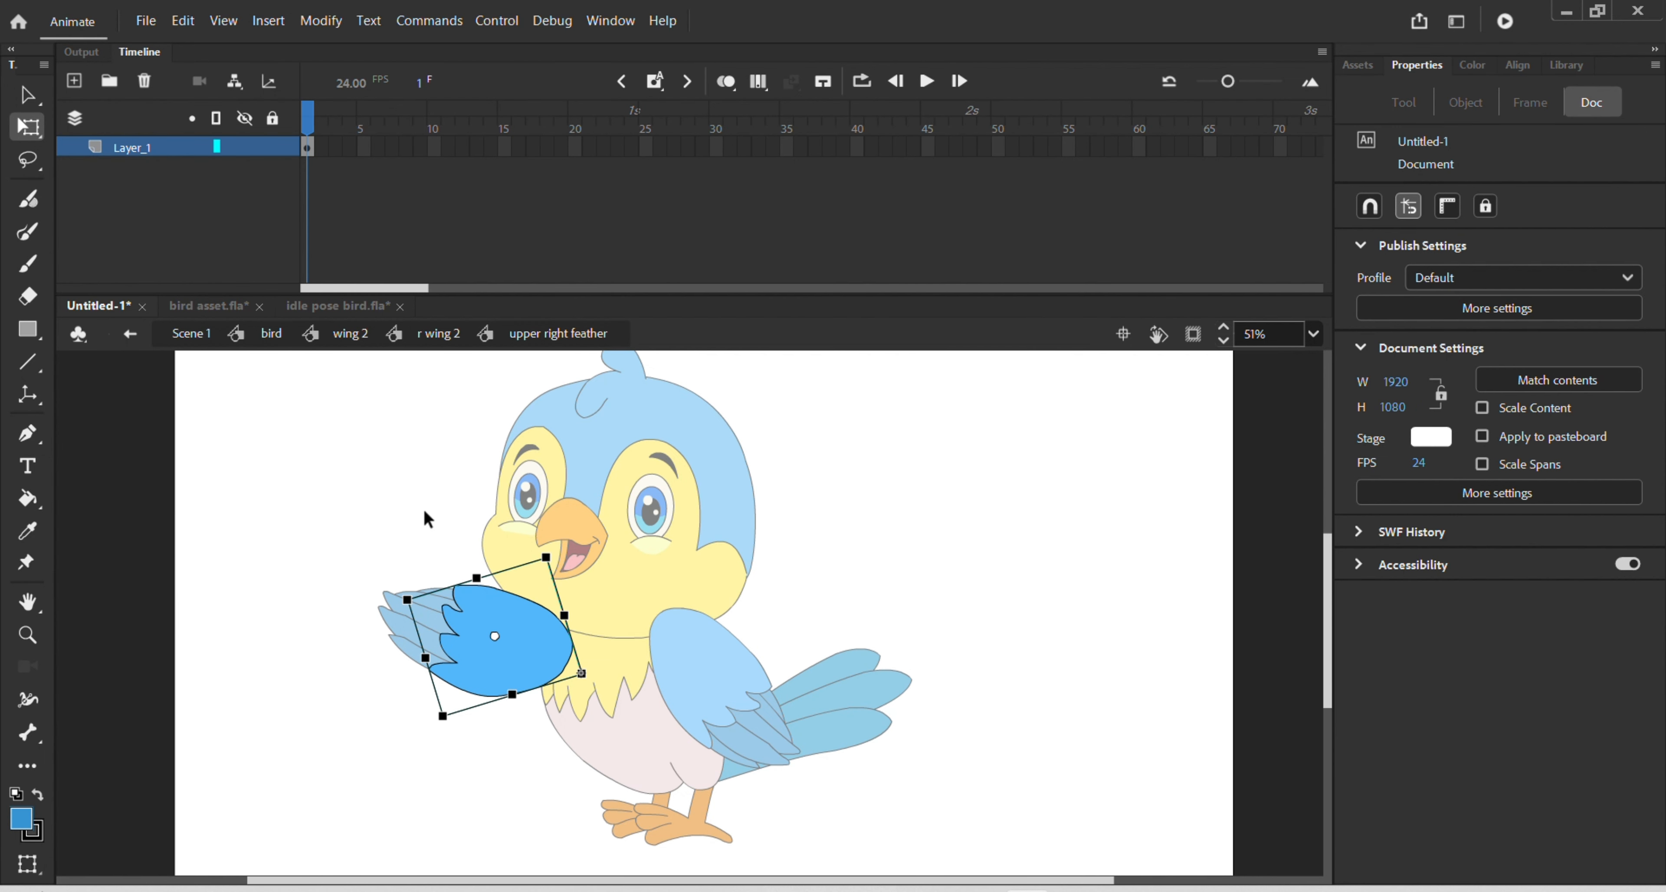
double_click(425, 517)
double_click(411, 628)
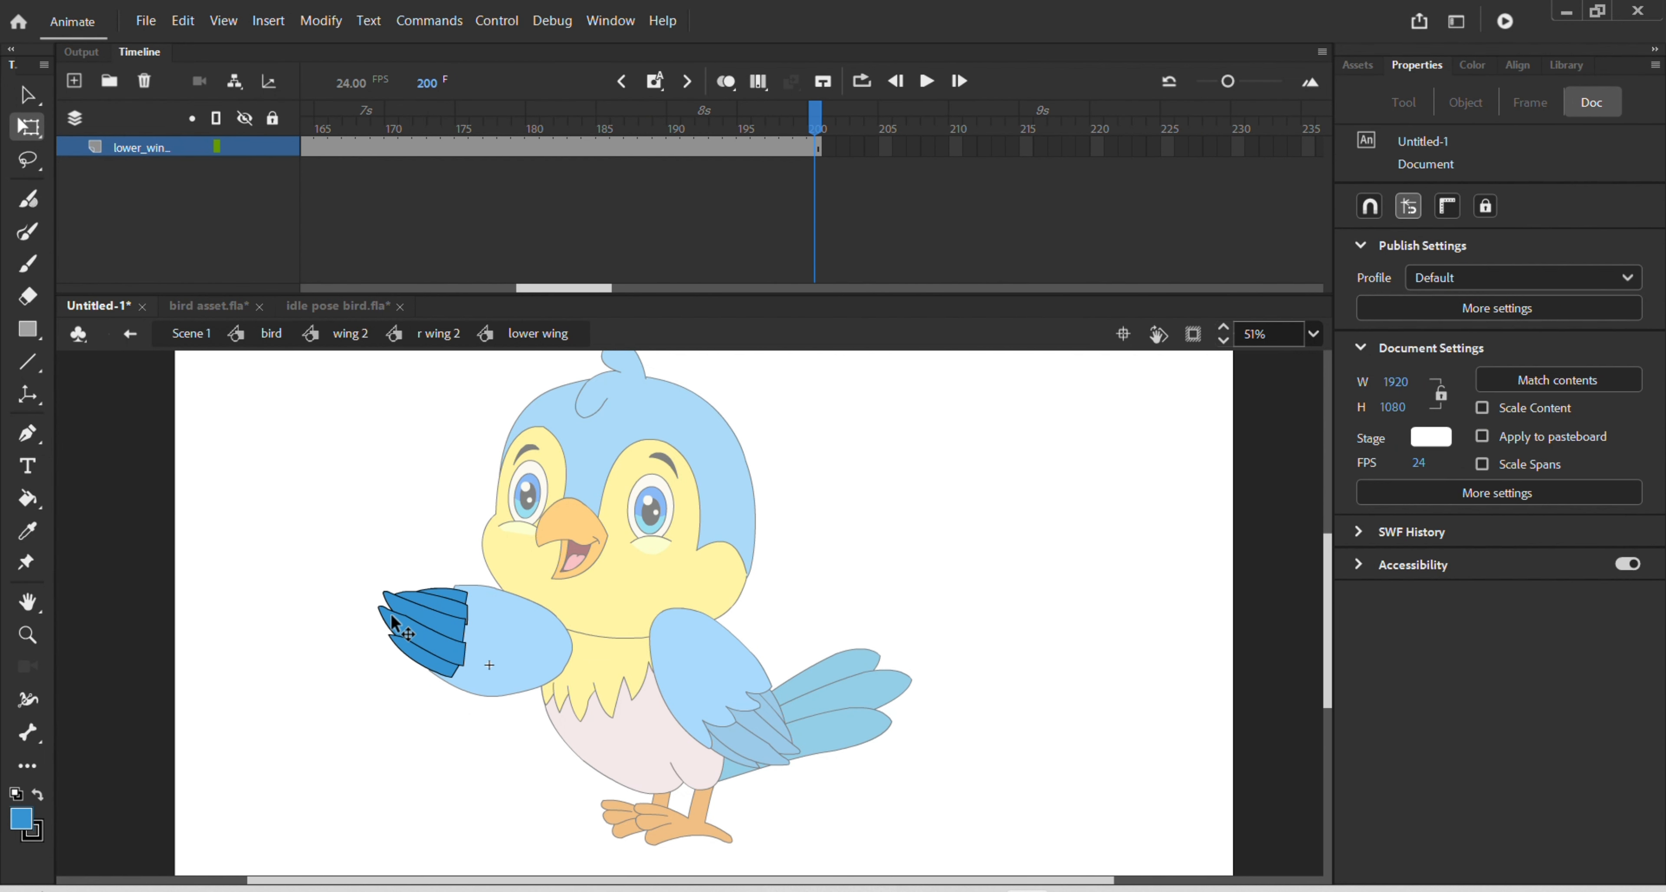
drag(576, 293, 354, 302)
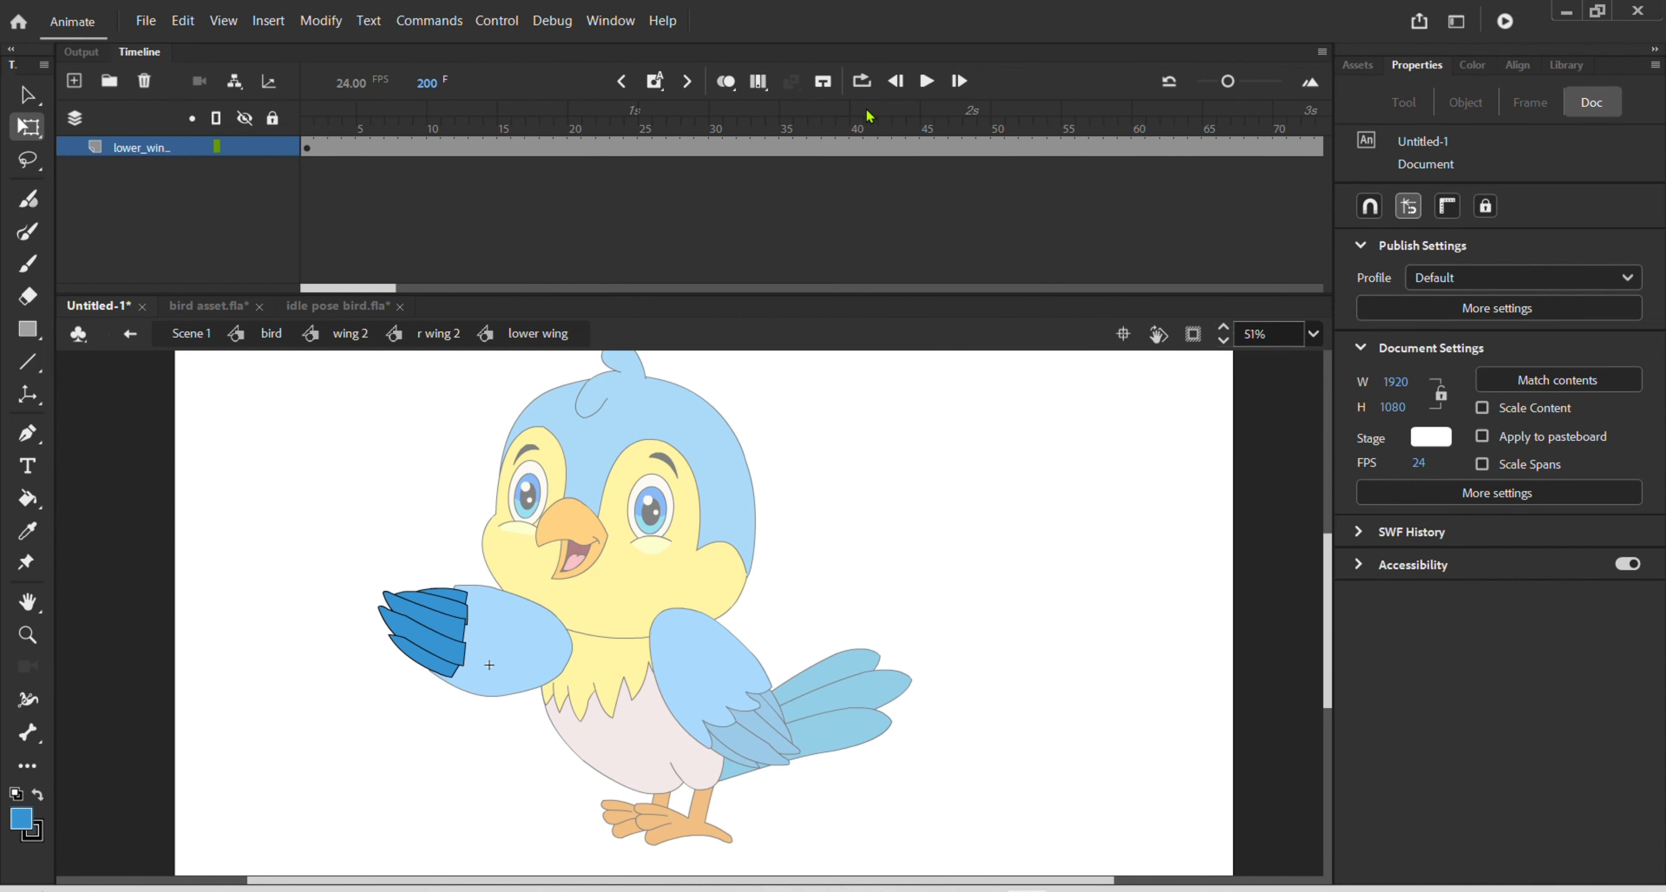
click(940, 146)
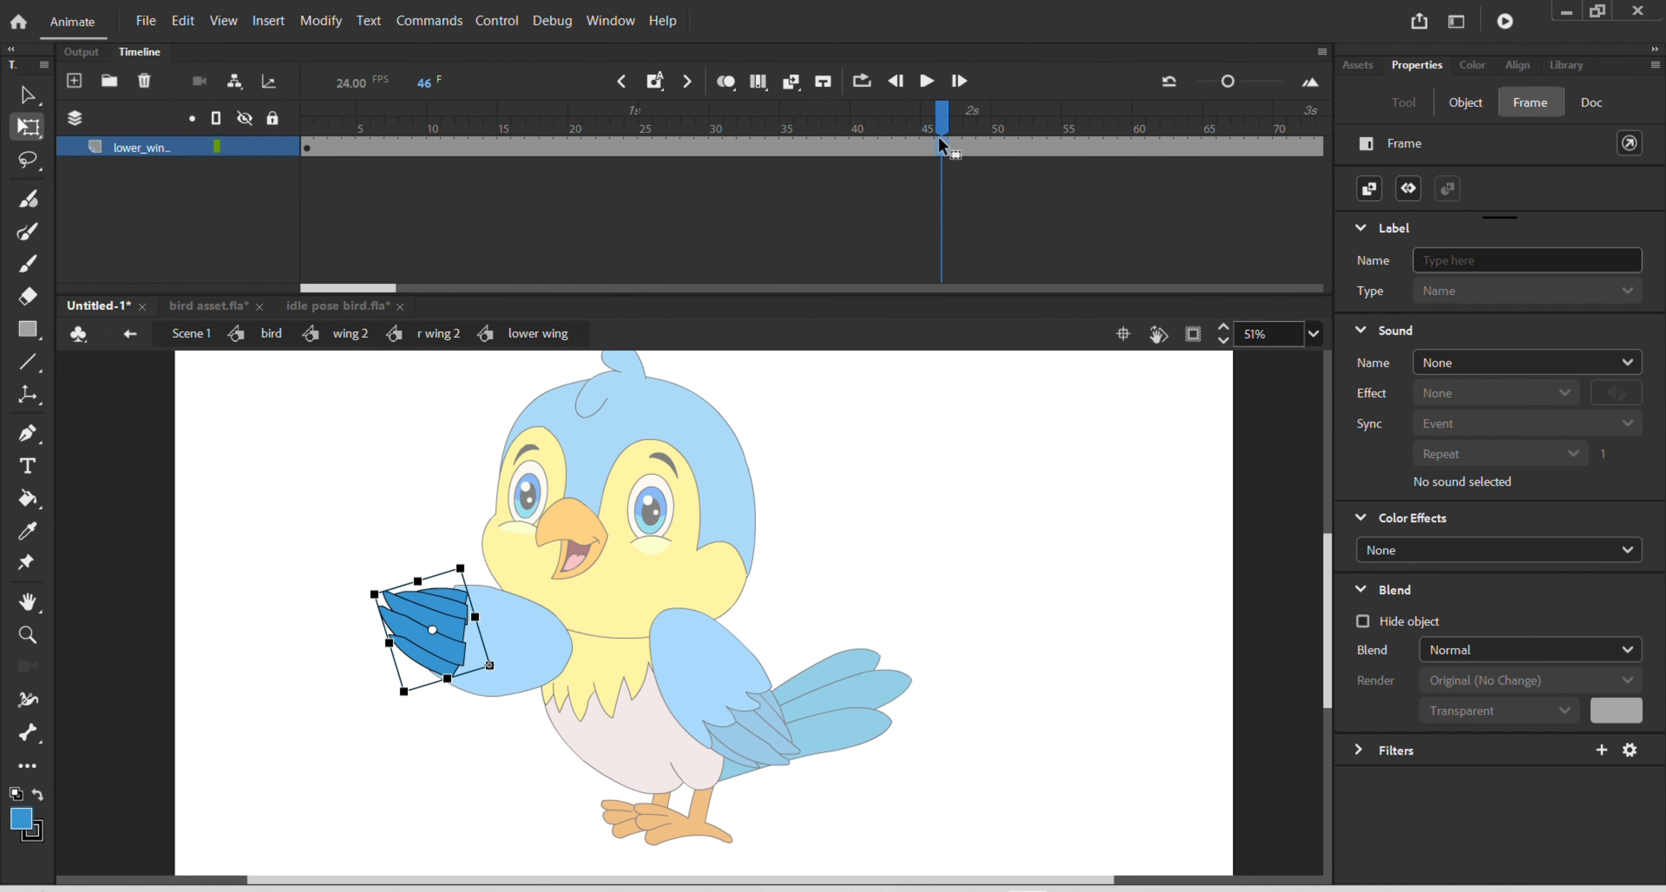
key(F6)
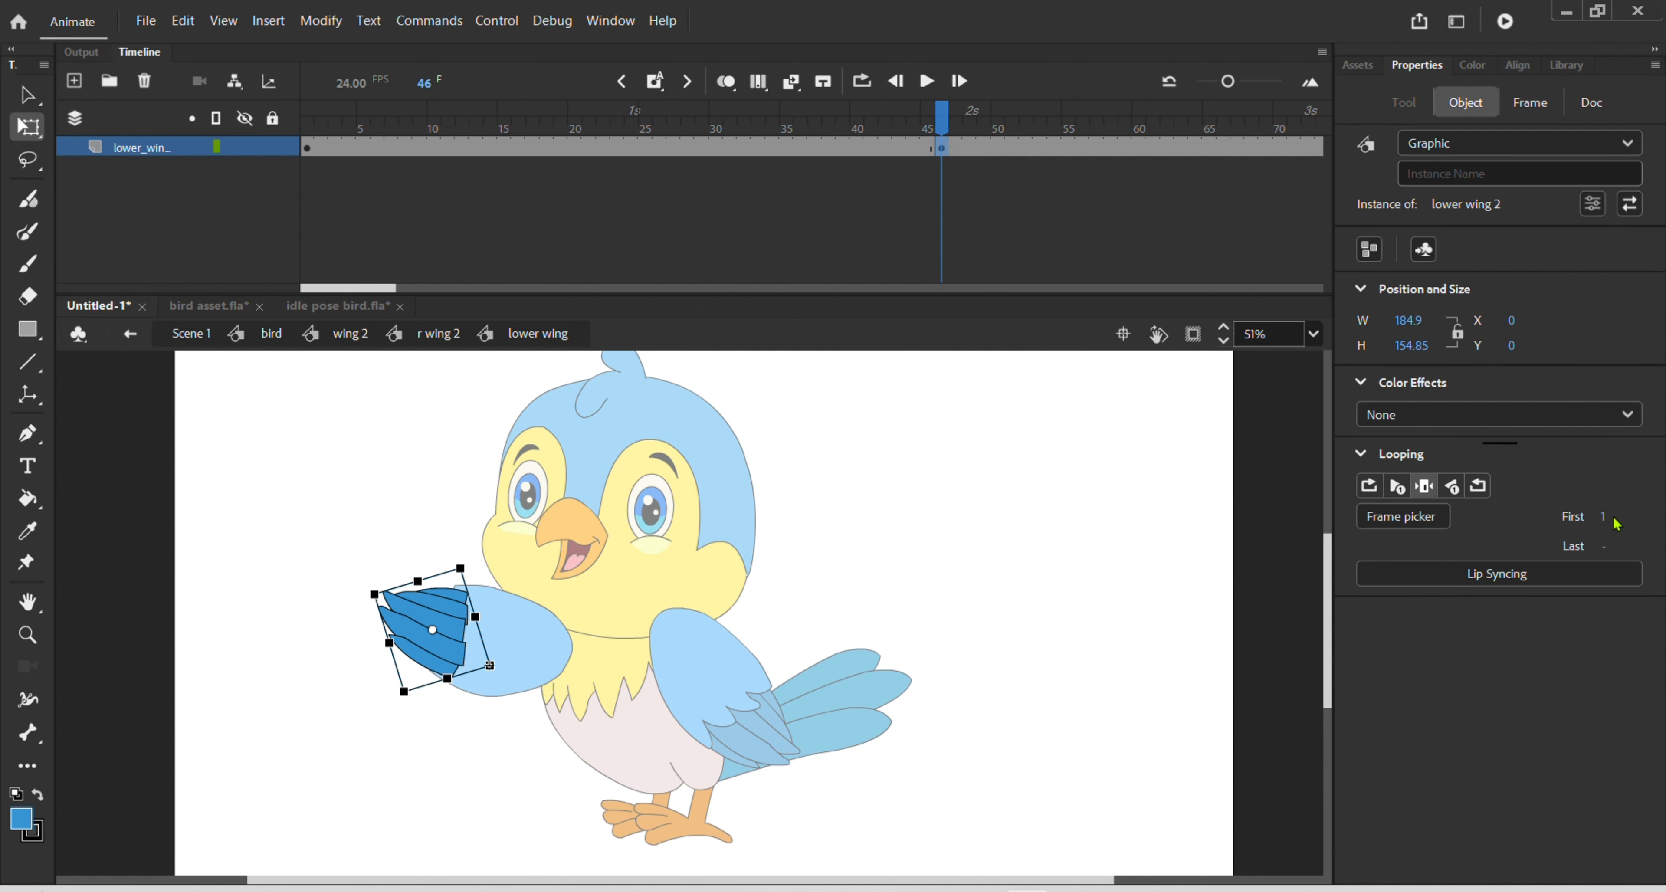
- Browse the hand poses in lower wing 2 and set the frame 46 instance's First looping frame to 4
drag(1601, 515, 1635, 517)
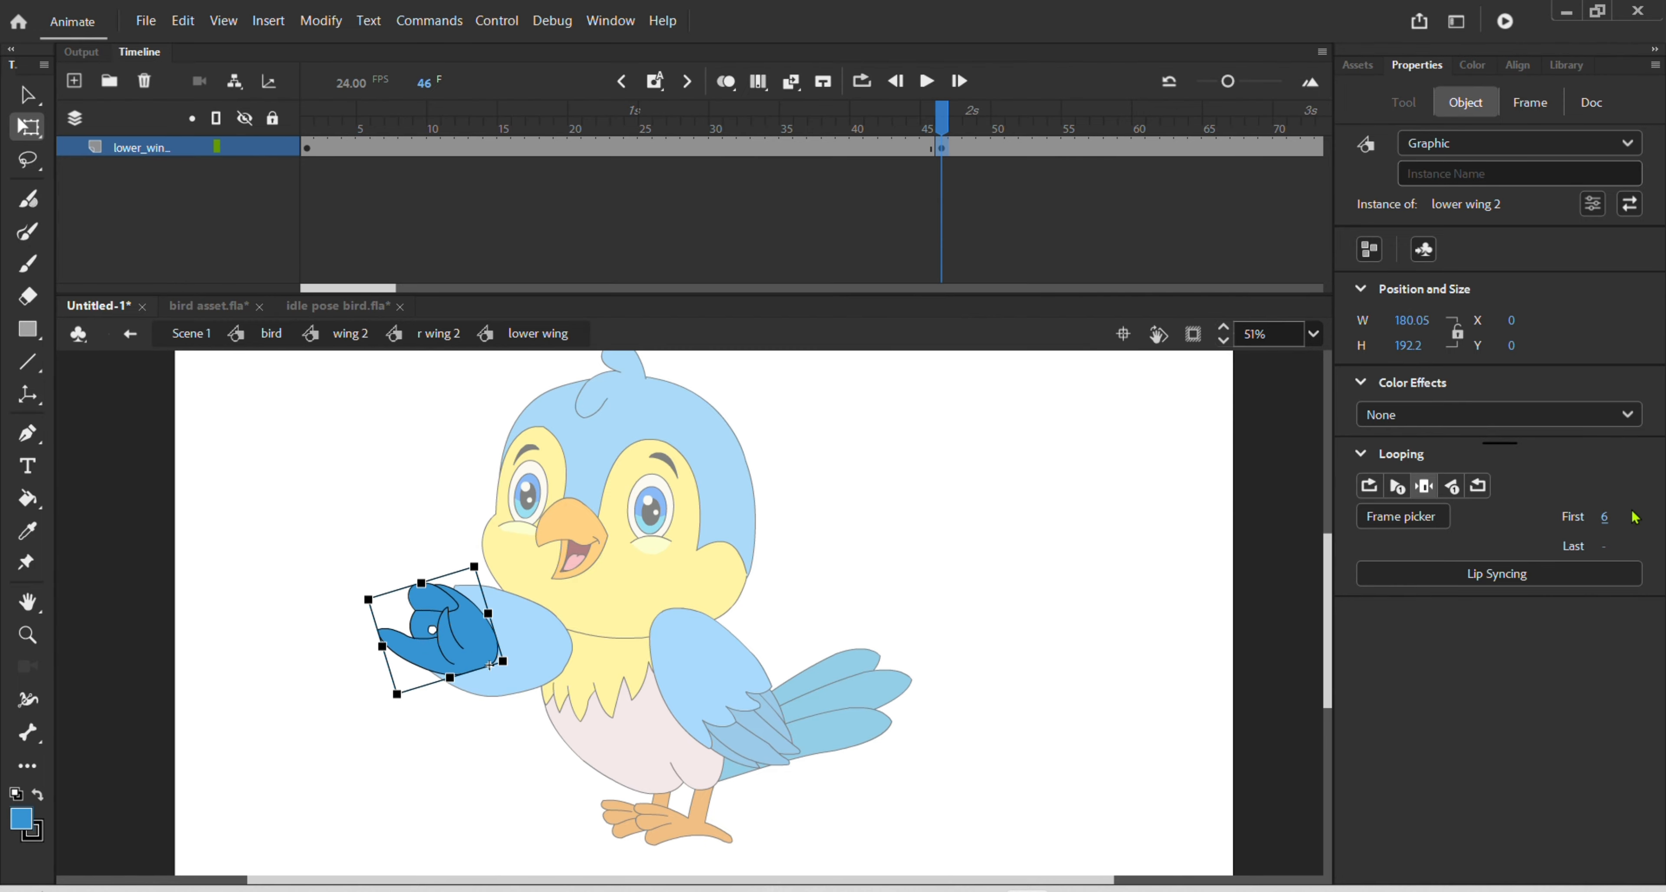
click(1610, 521)
key(Return)
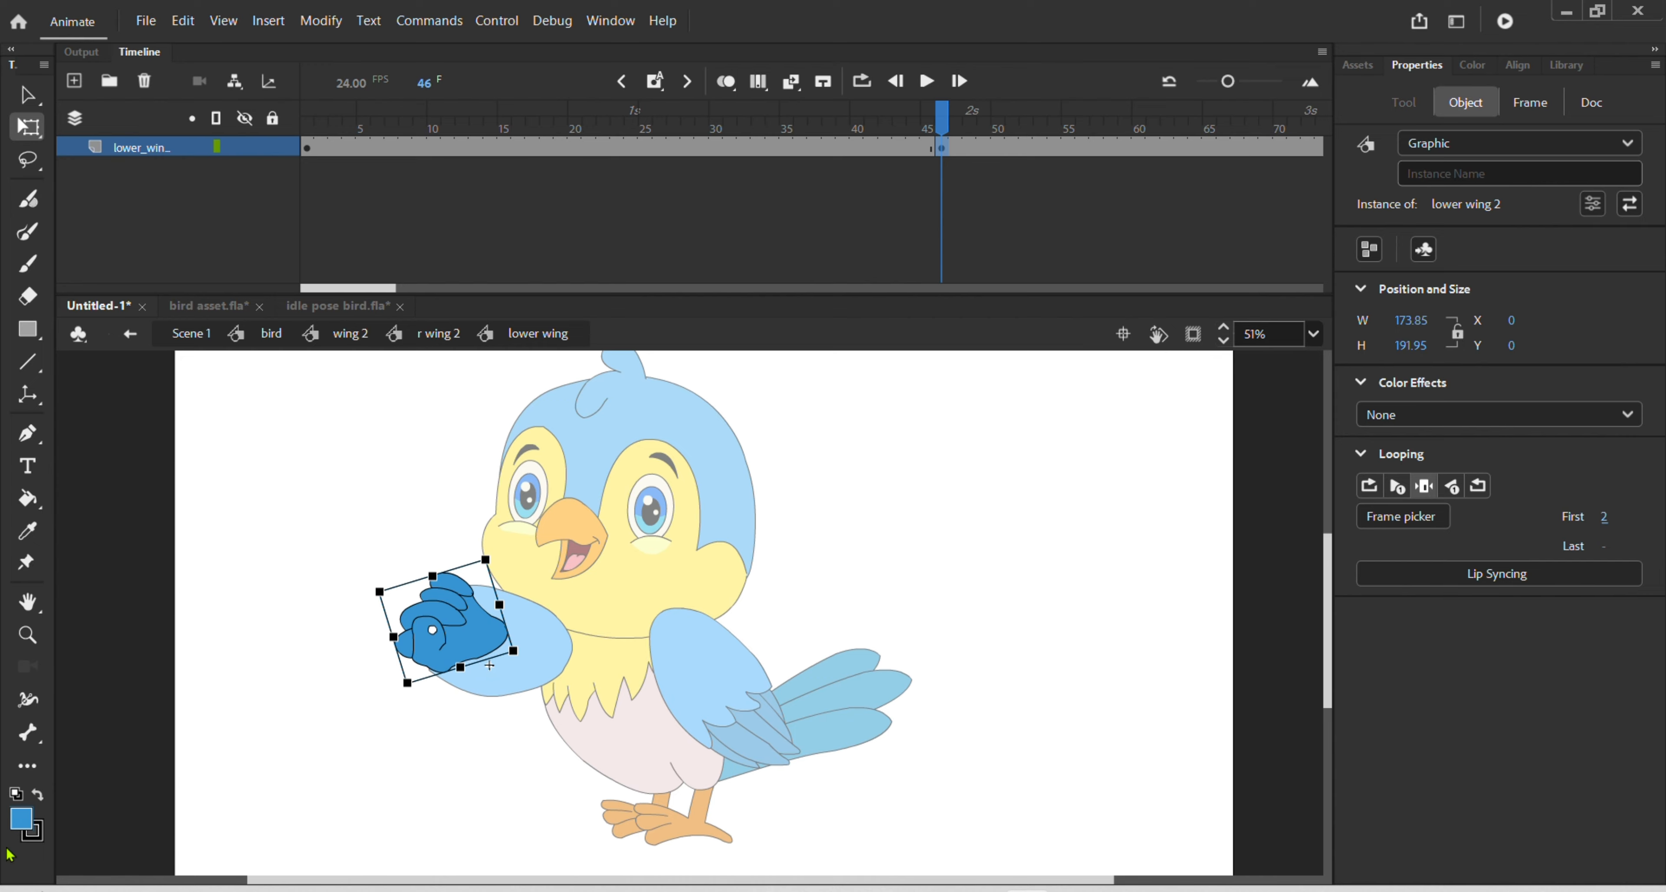
double_click(467, 639)
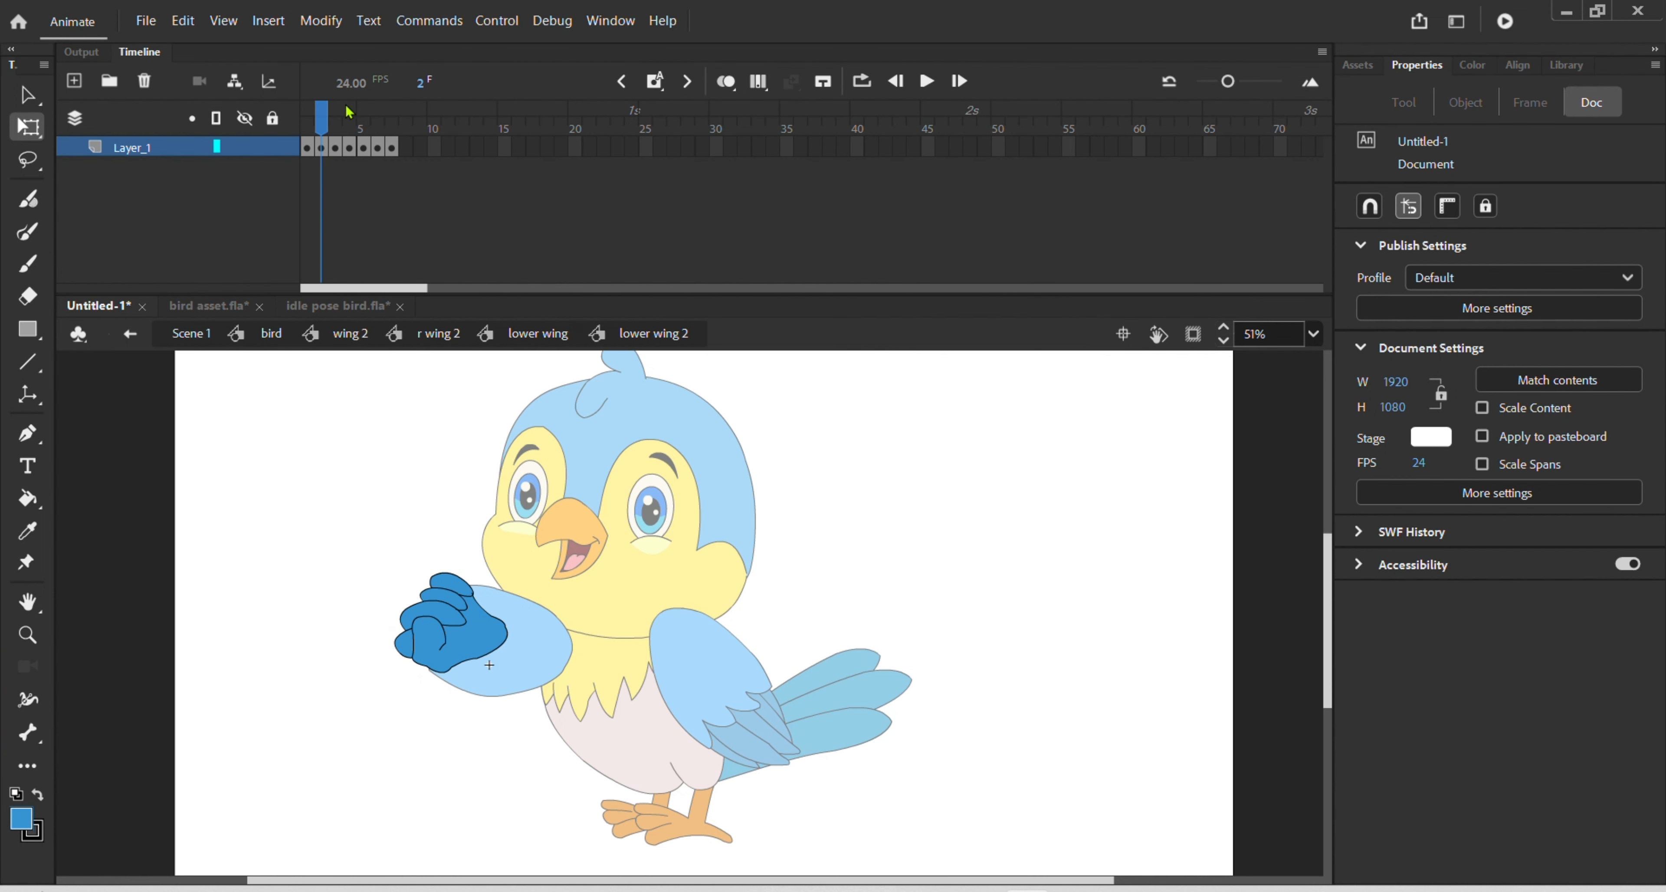
drag(334, 126, 349, 127)
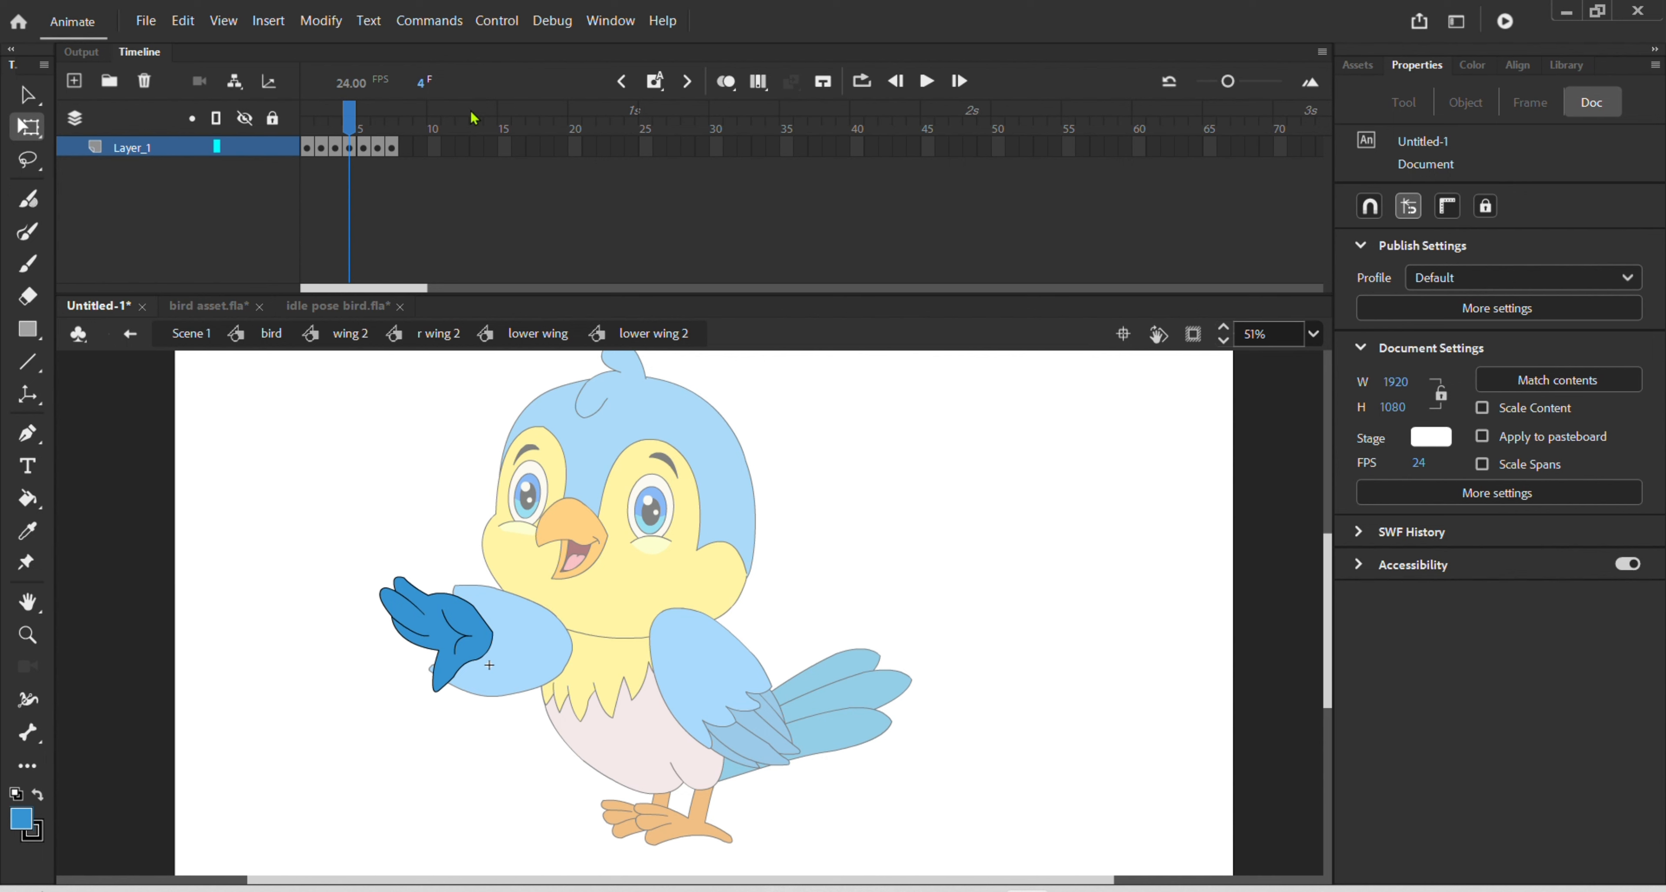
double_click(902, 397)
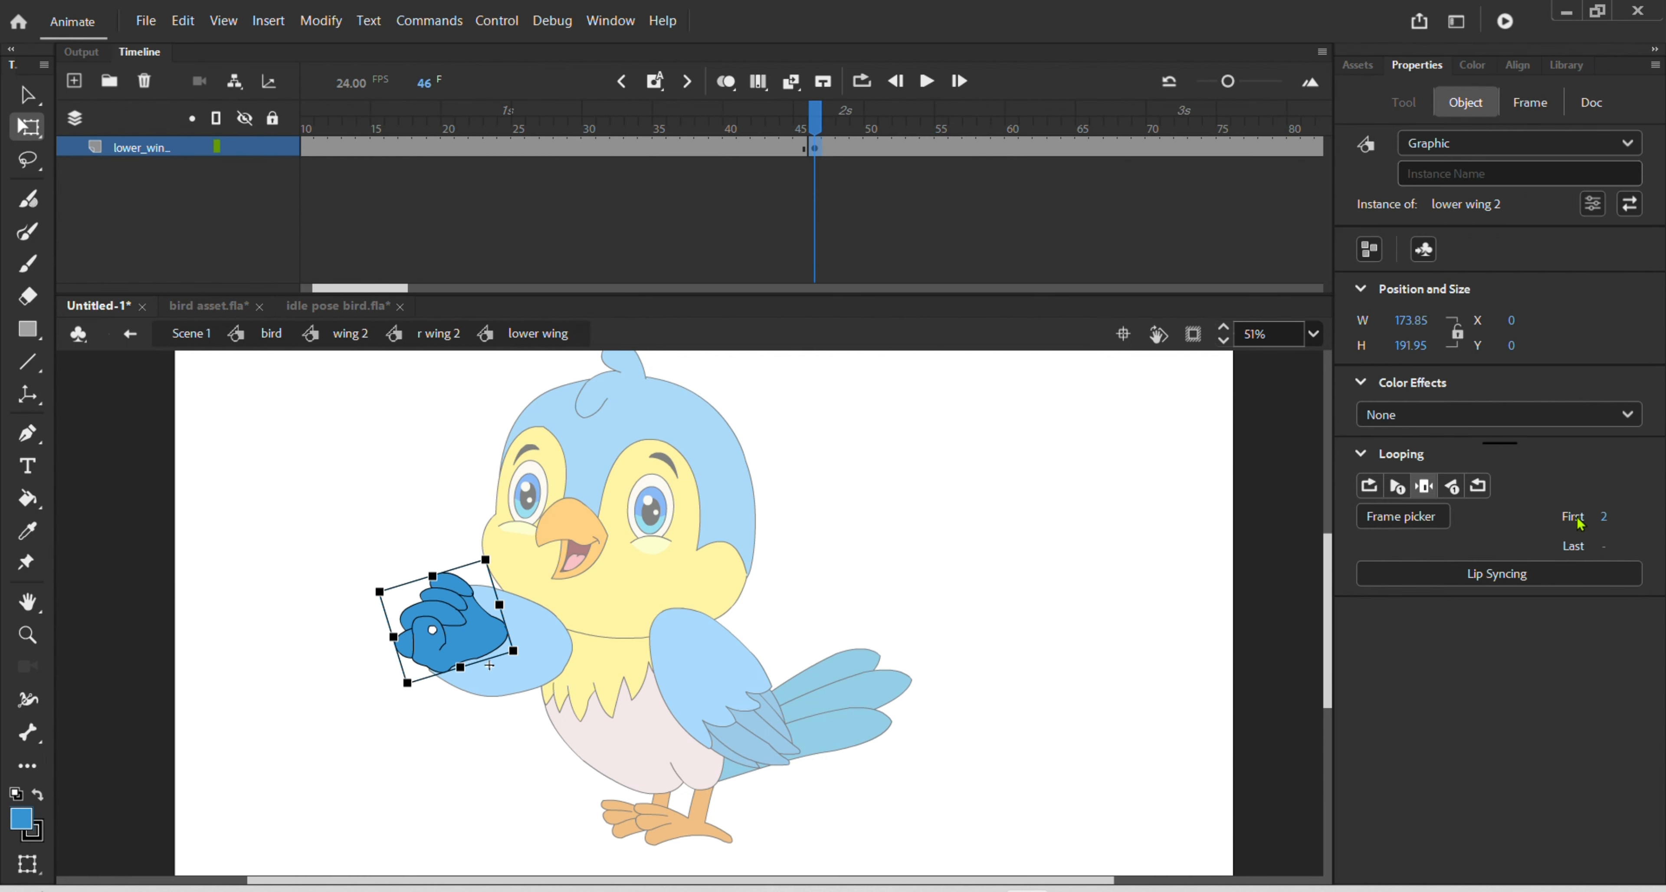
click(1607, 517)
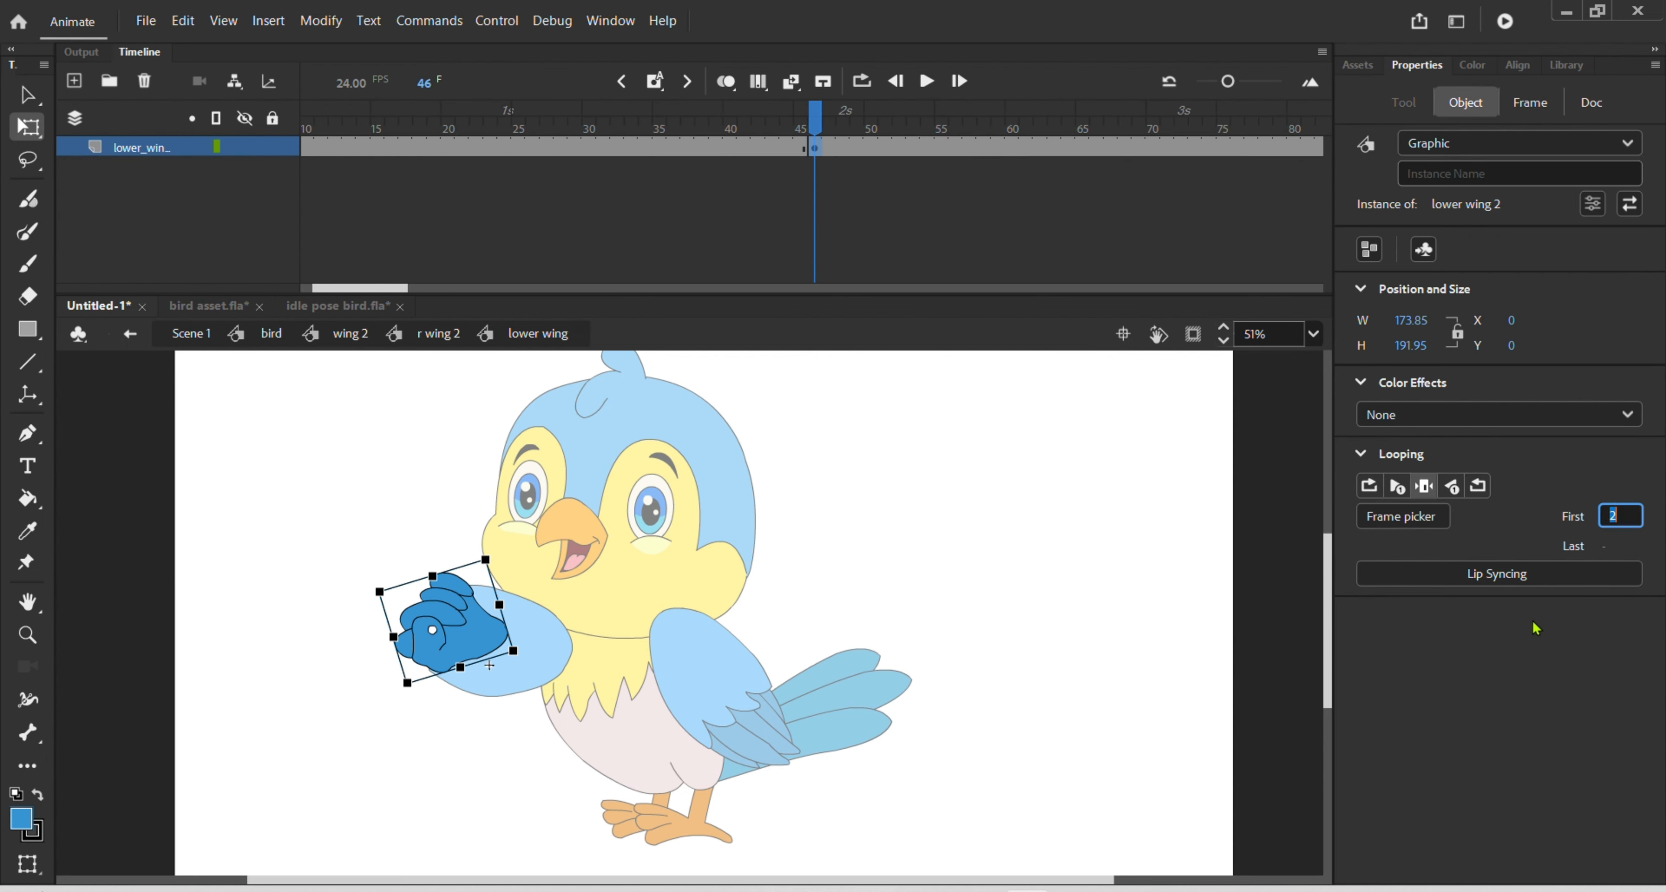
key(Return)
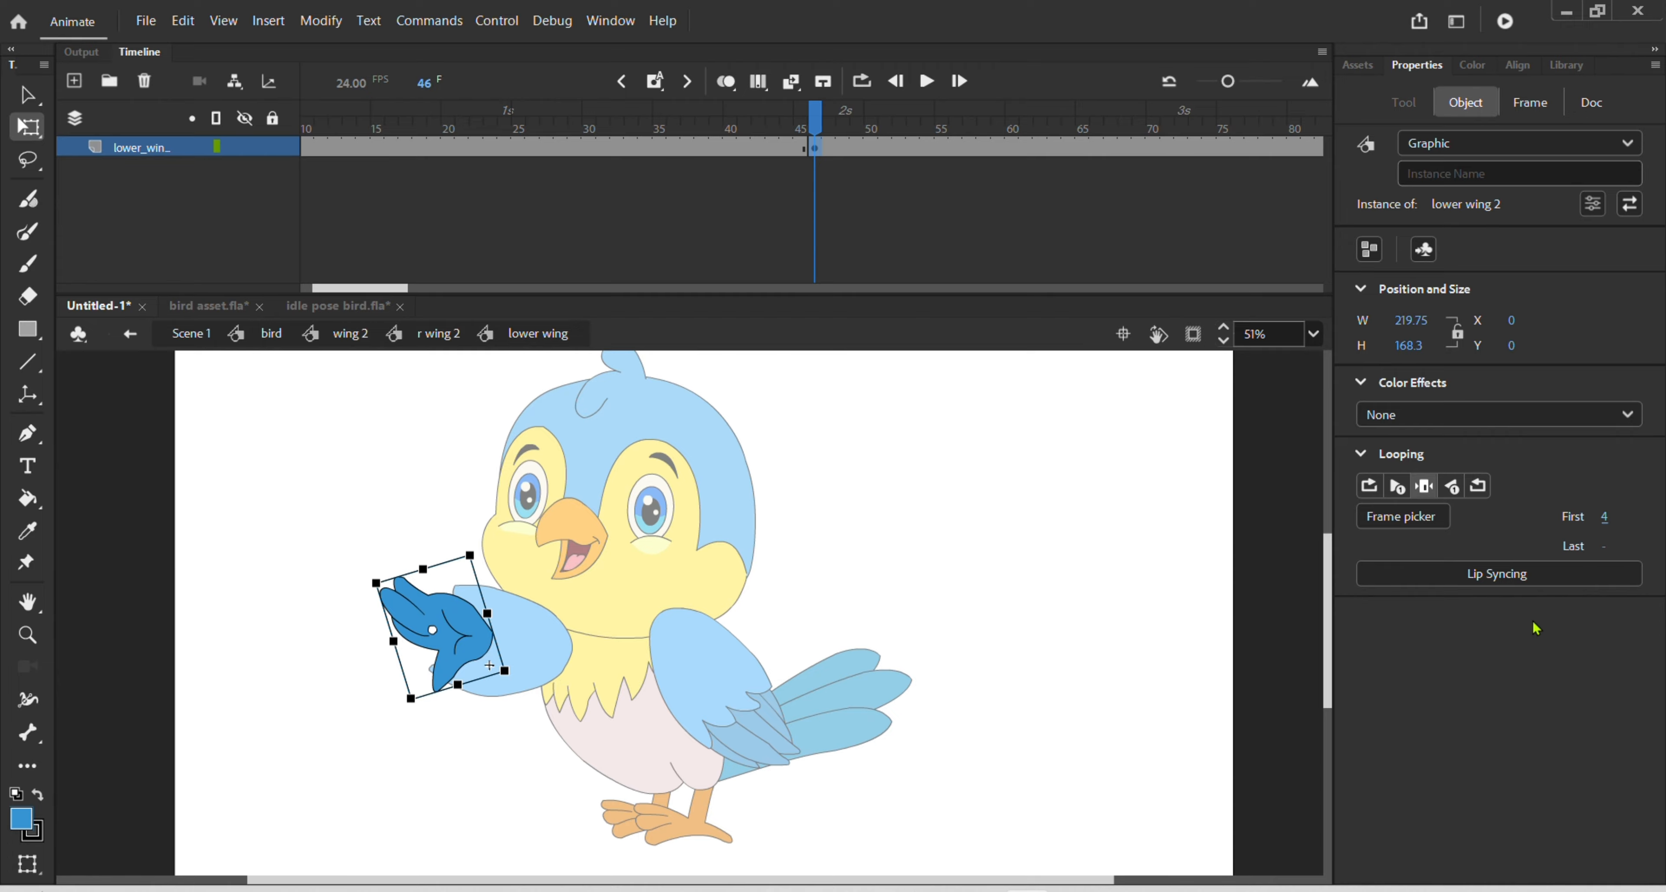
- Inside lower wing 2, flip the fist pose on frame 2, rotate it and reposition it at the forearm's end
click(778, 612)
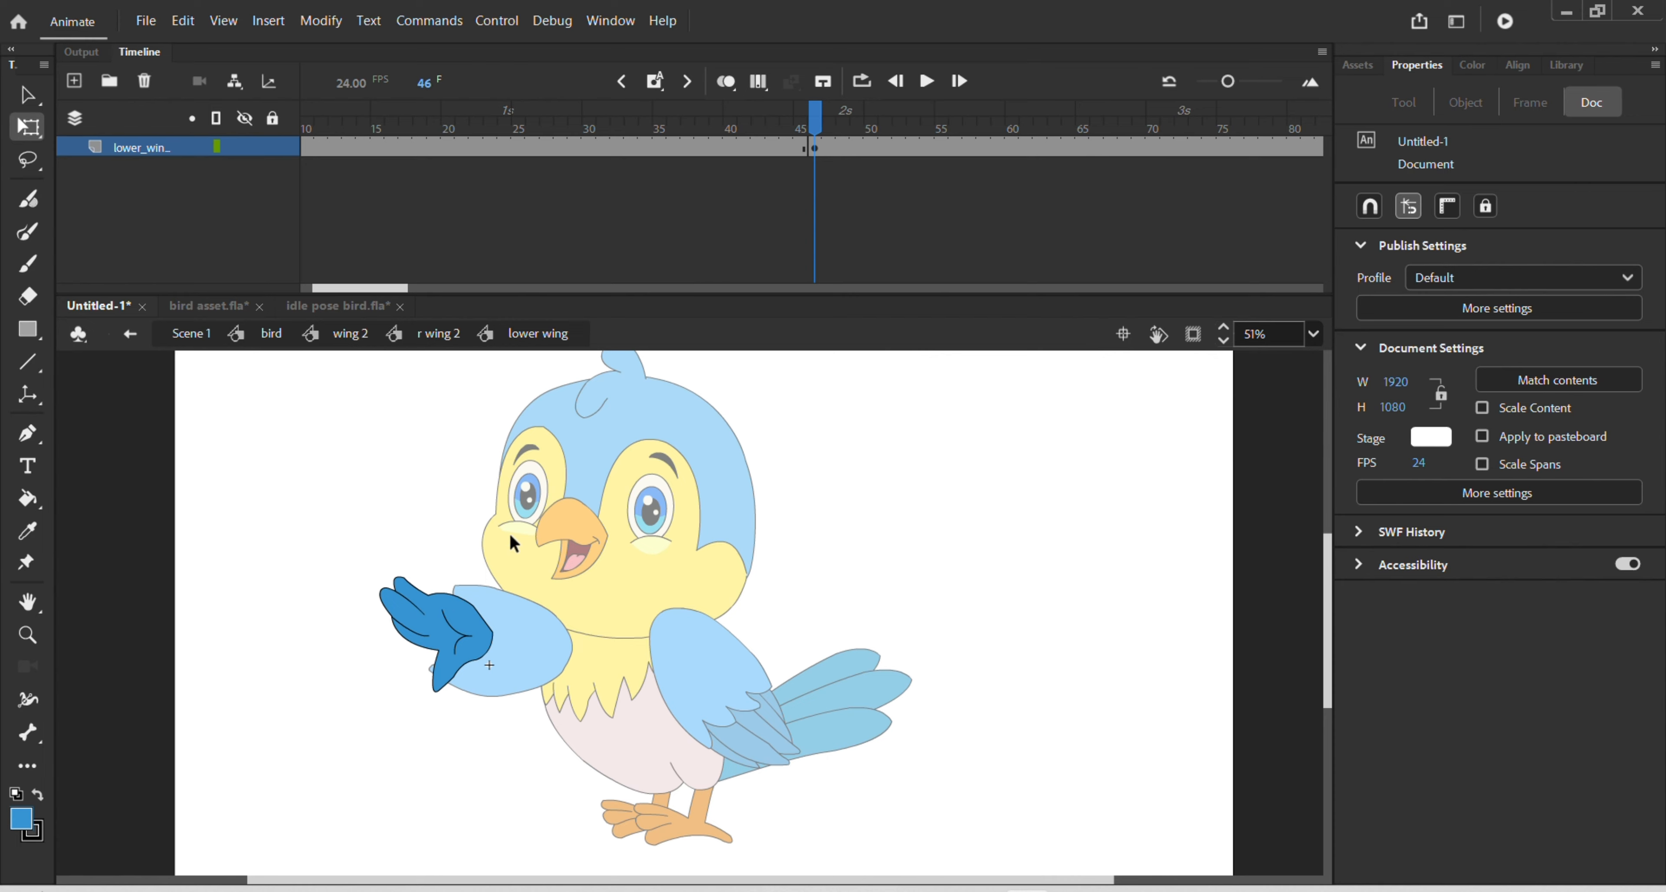
double_click(428, 641)
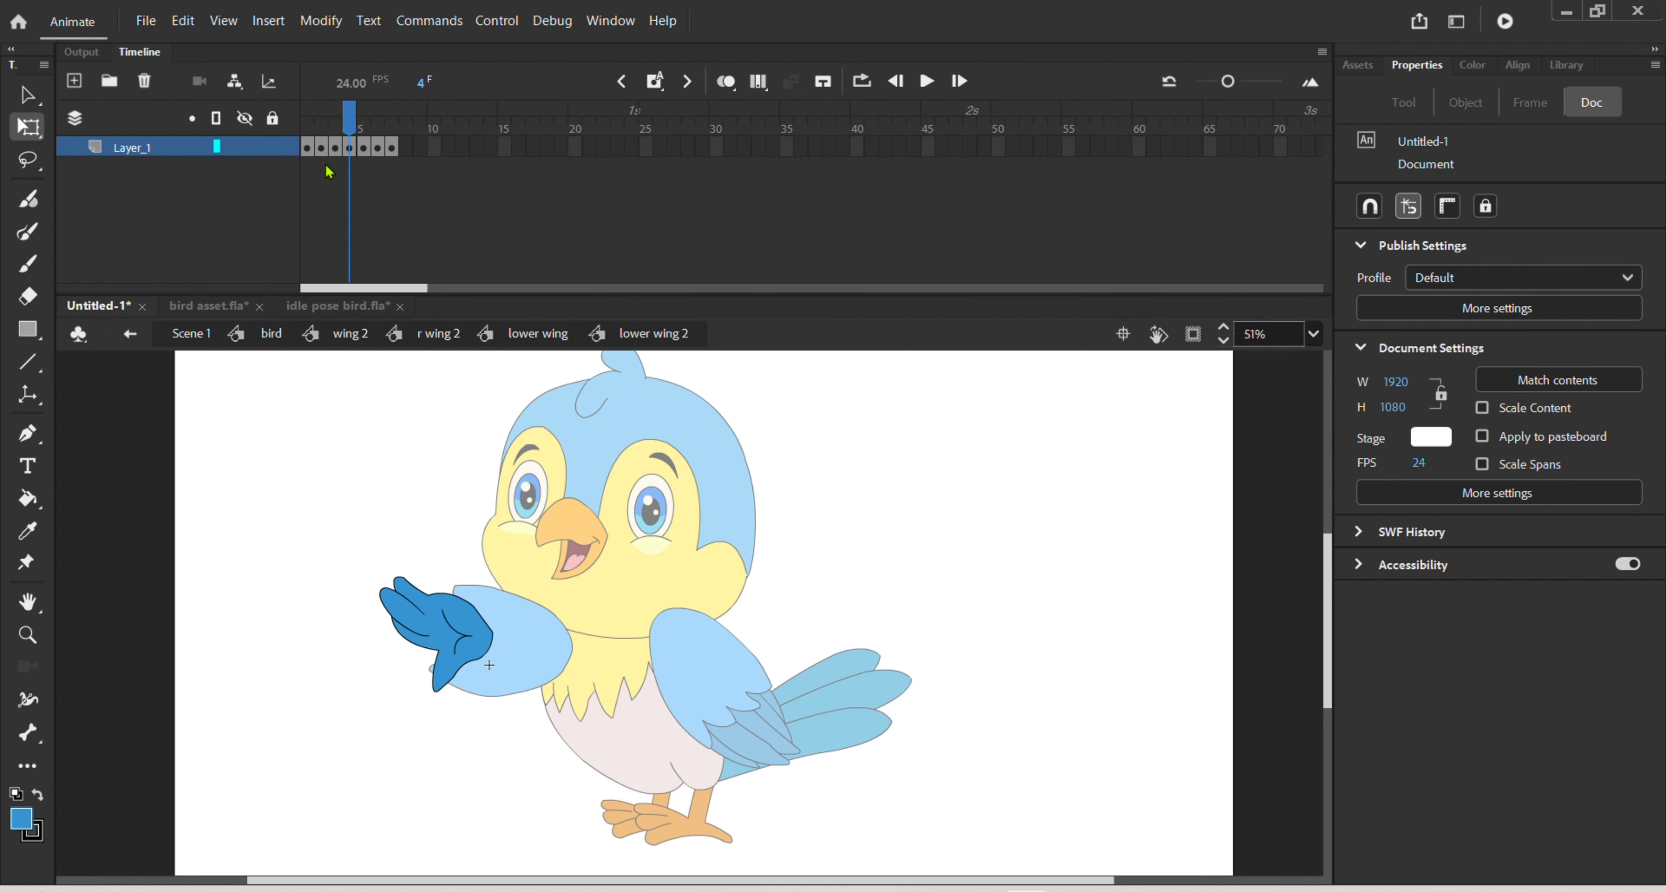
click(321, 147)
right_click(447, 611)
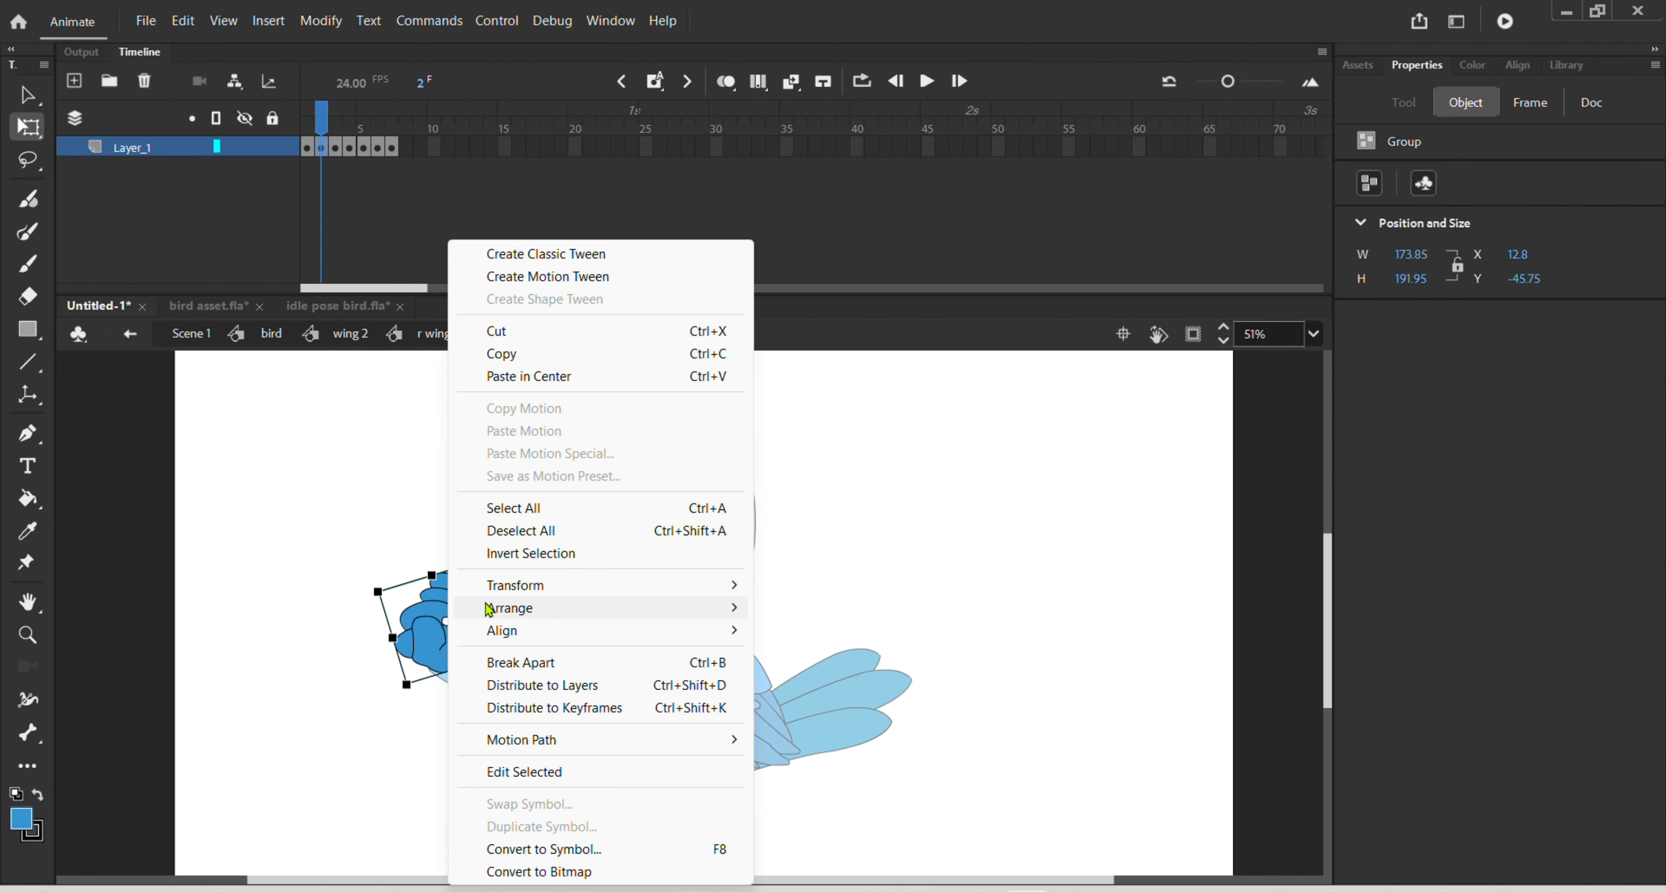
mouse_move(602, 587)
click(833, 786)
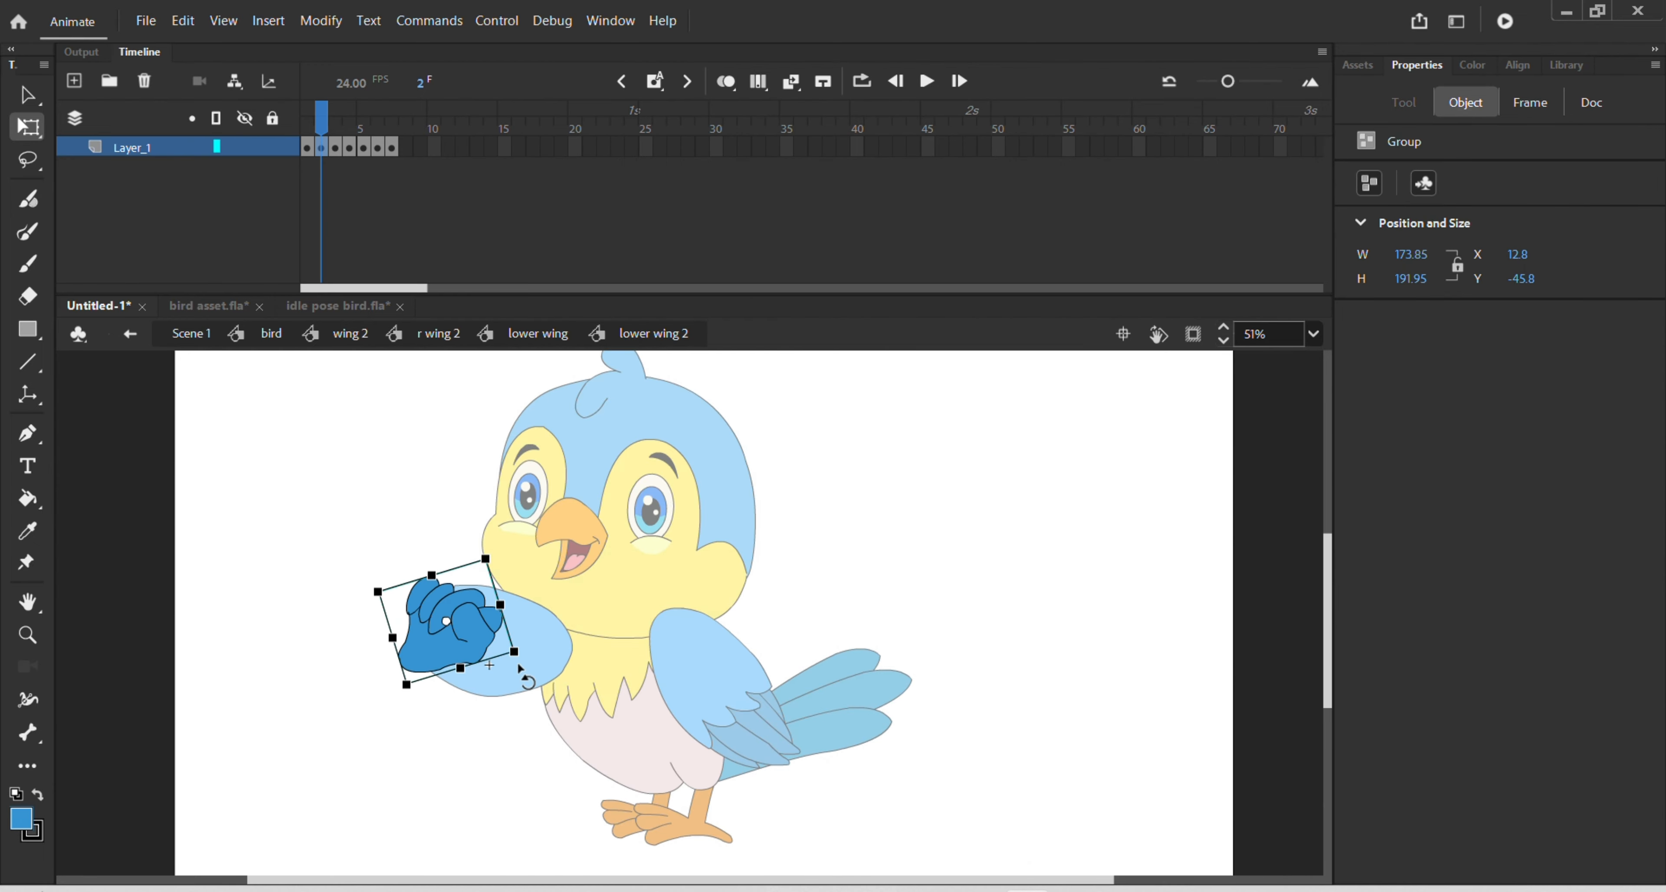
drag(525, 675, 506, 511)
drag(464, 617, 451, 630)
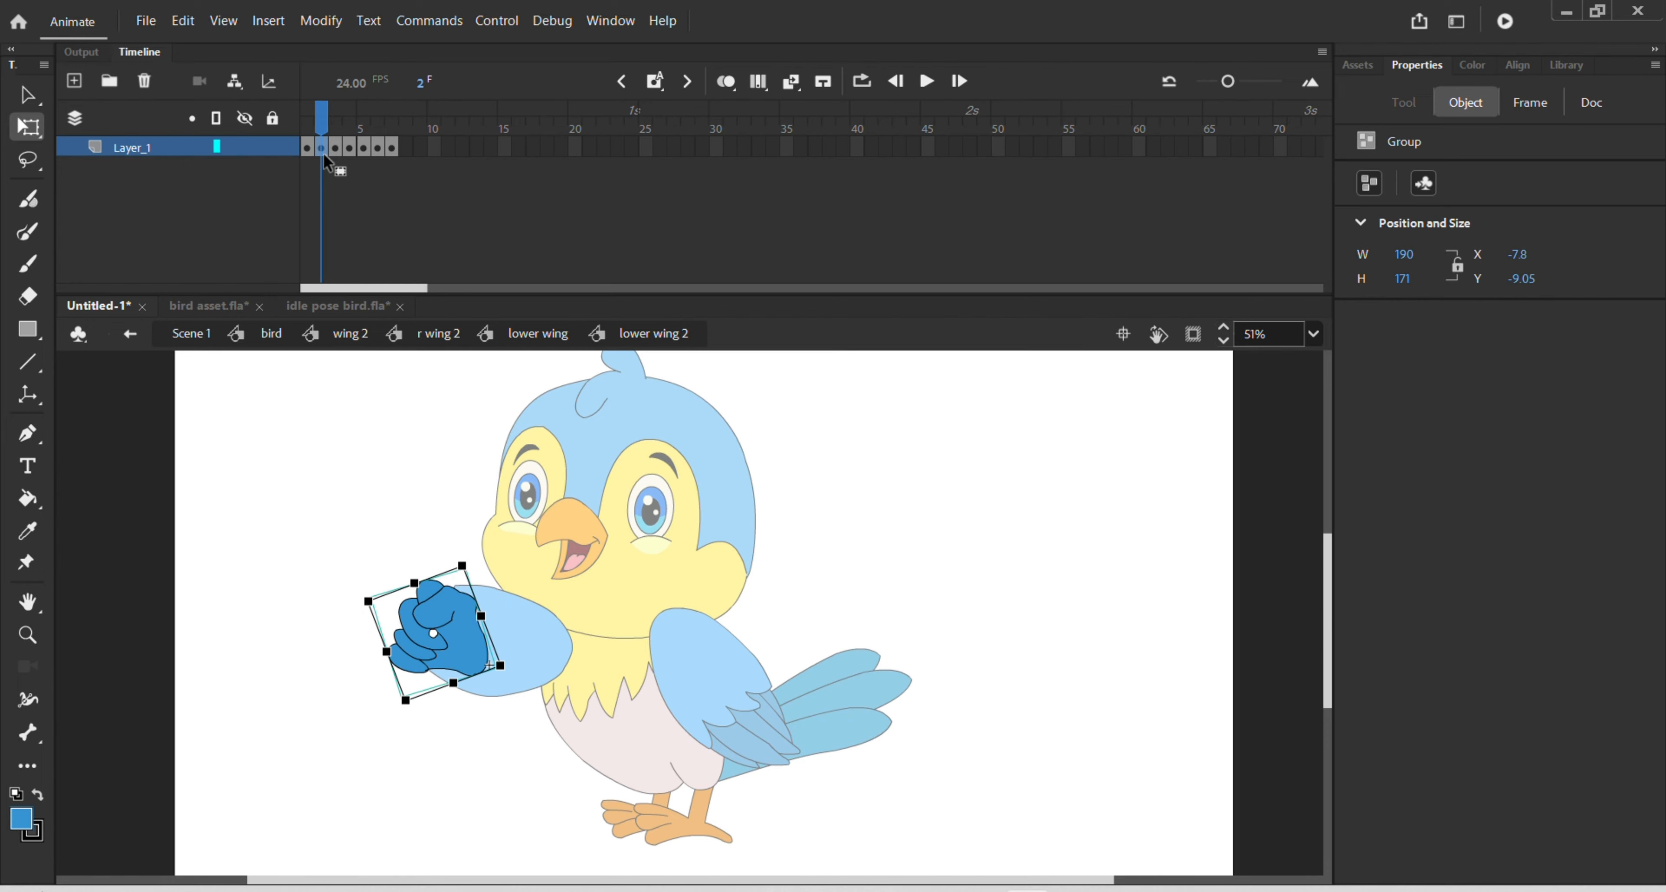
- Flip the hand pose on frame 3, rotate it and move it onto the end of the forearm
click(338, 148)
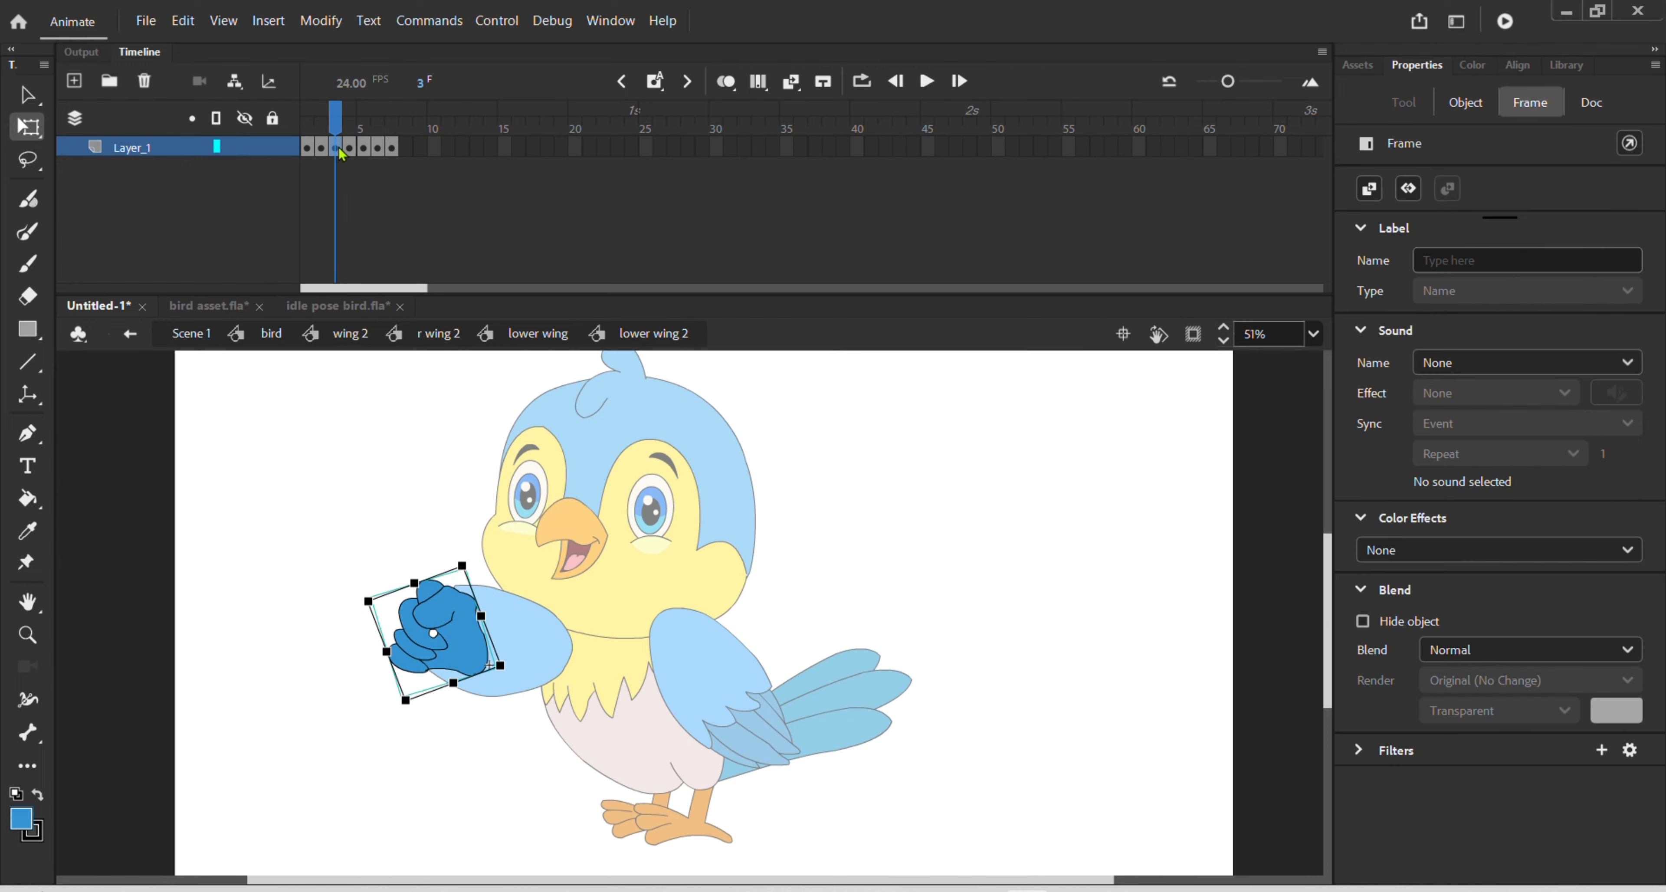
right_click(479, 650)
mouse_move(547, 587)
click(892, 790)
drag(534, 654, 474, 549)
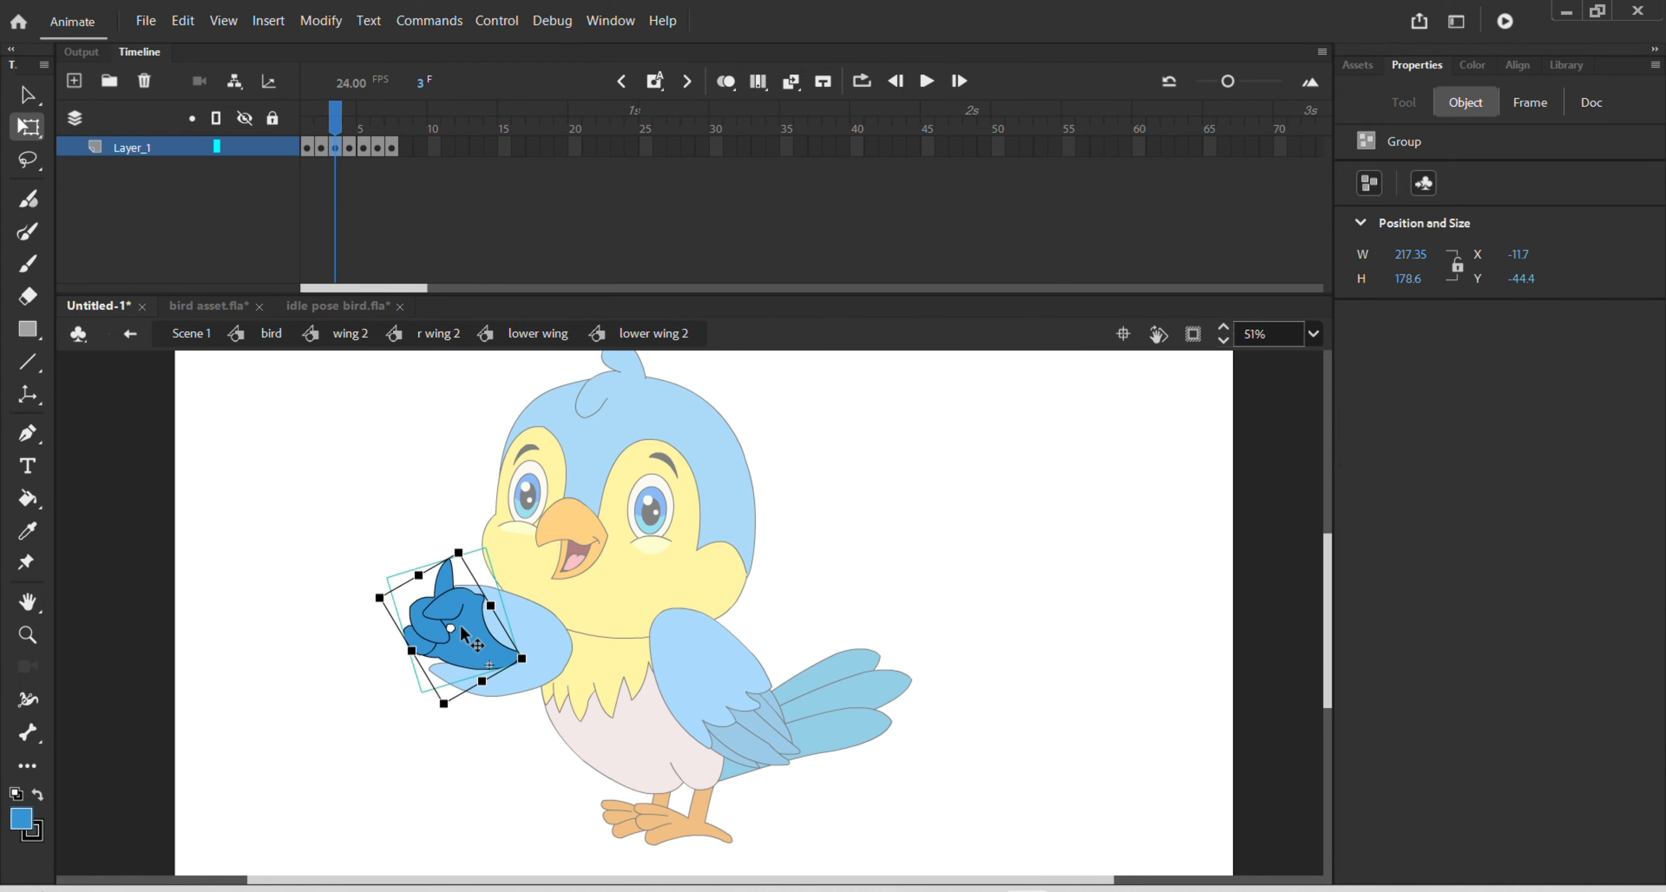
drag(463, 629, 441, 631)
- Flip the hand pose on frame 4 and rotate it so the thumb points up, aligned with the forearm
click(350, 148)
right_click(449, 633)
click(821, 784)
drag(407, 548, 427, 325)
mouse_move(440, 632)
mouse_down()
mouse_move(421, 630)
mouse_move(444, 624)
mouse_up()
- Flip and rotate the spread-finger hand pose on frame 5 to suit the raised forearm
click(364, 148)
double_click(457, 630)
double_click(509, 585)
click(376, 148)
click(363, 148)
right_click(461, 646)
click(837, 546)
- Flip the hand pose on frame 6, rotate it and place it at the end of the forearm
click(377, 148)
right_click(440, 652)
click(818, 553)
drag(402, 549, 489, 471)
drag(463, 644, 461, 633)
- Flip the frame 7 hand horizontally, turn it into a thumbs-up against the forearm, and return to the lower wing symbol
click(391, 148)
right_click(472, 646)
mouse_move(550, 584)
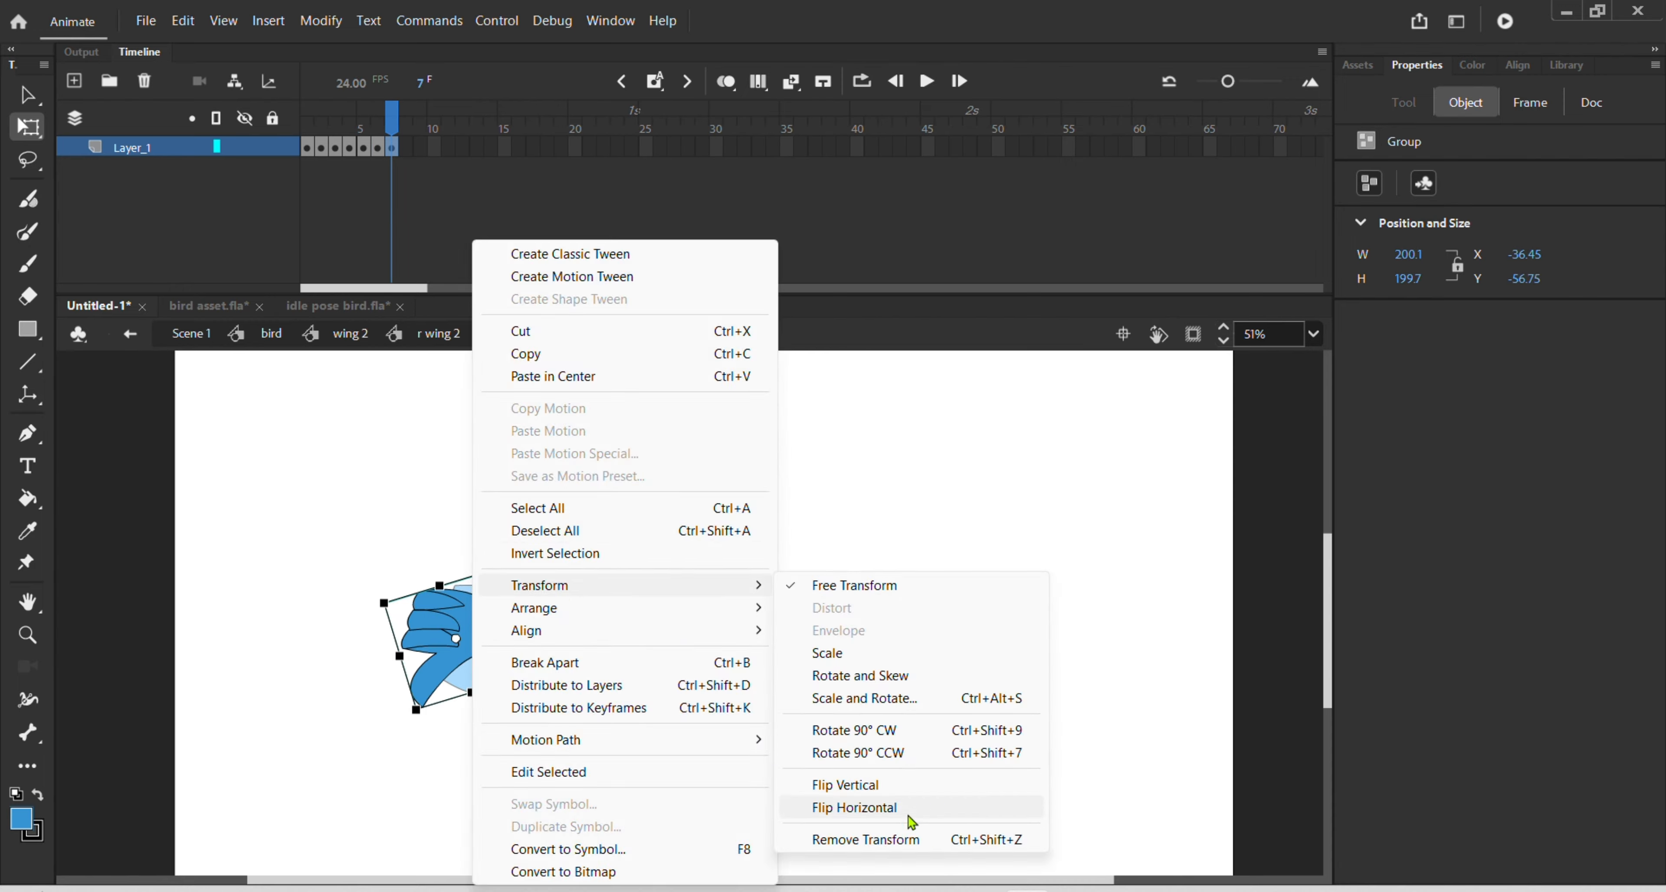
click(907, 809)
drag(539, 688, 460, 636)
click(784, 535)
double_click(787, 541)
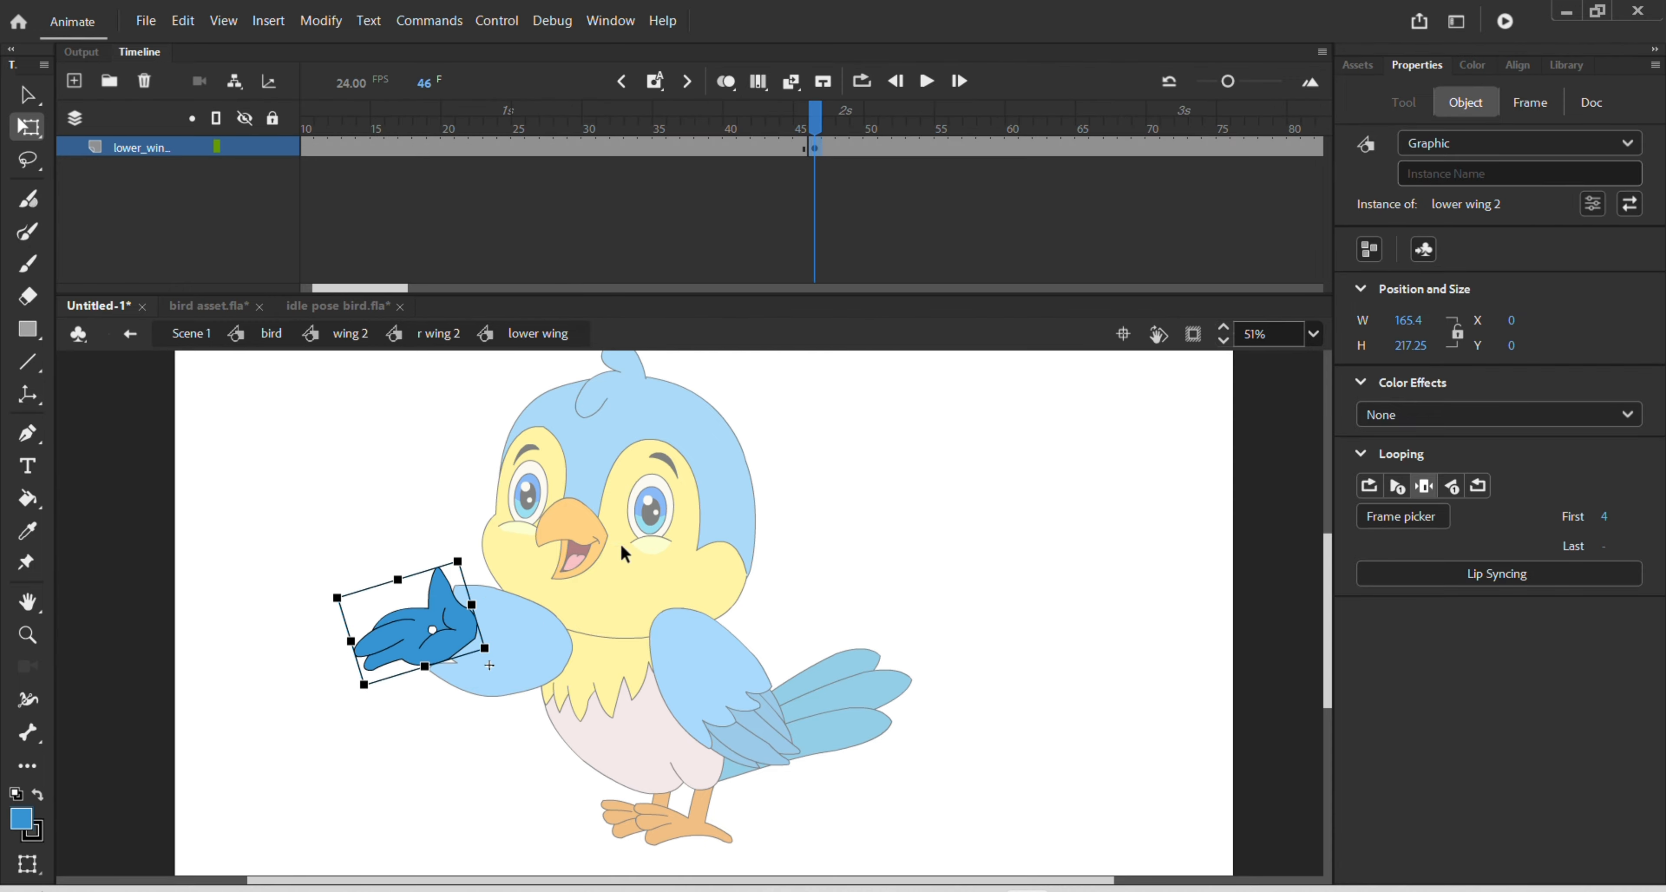
- Reopen lower wing 2, review its first poses and nudge the frame 4 hand closer to the forearm
double_click(420, 639)
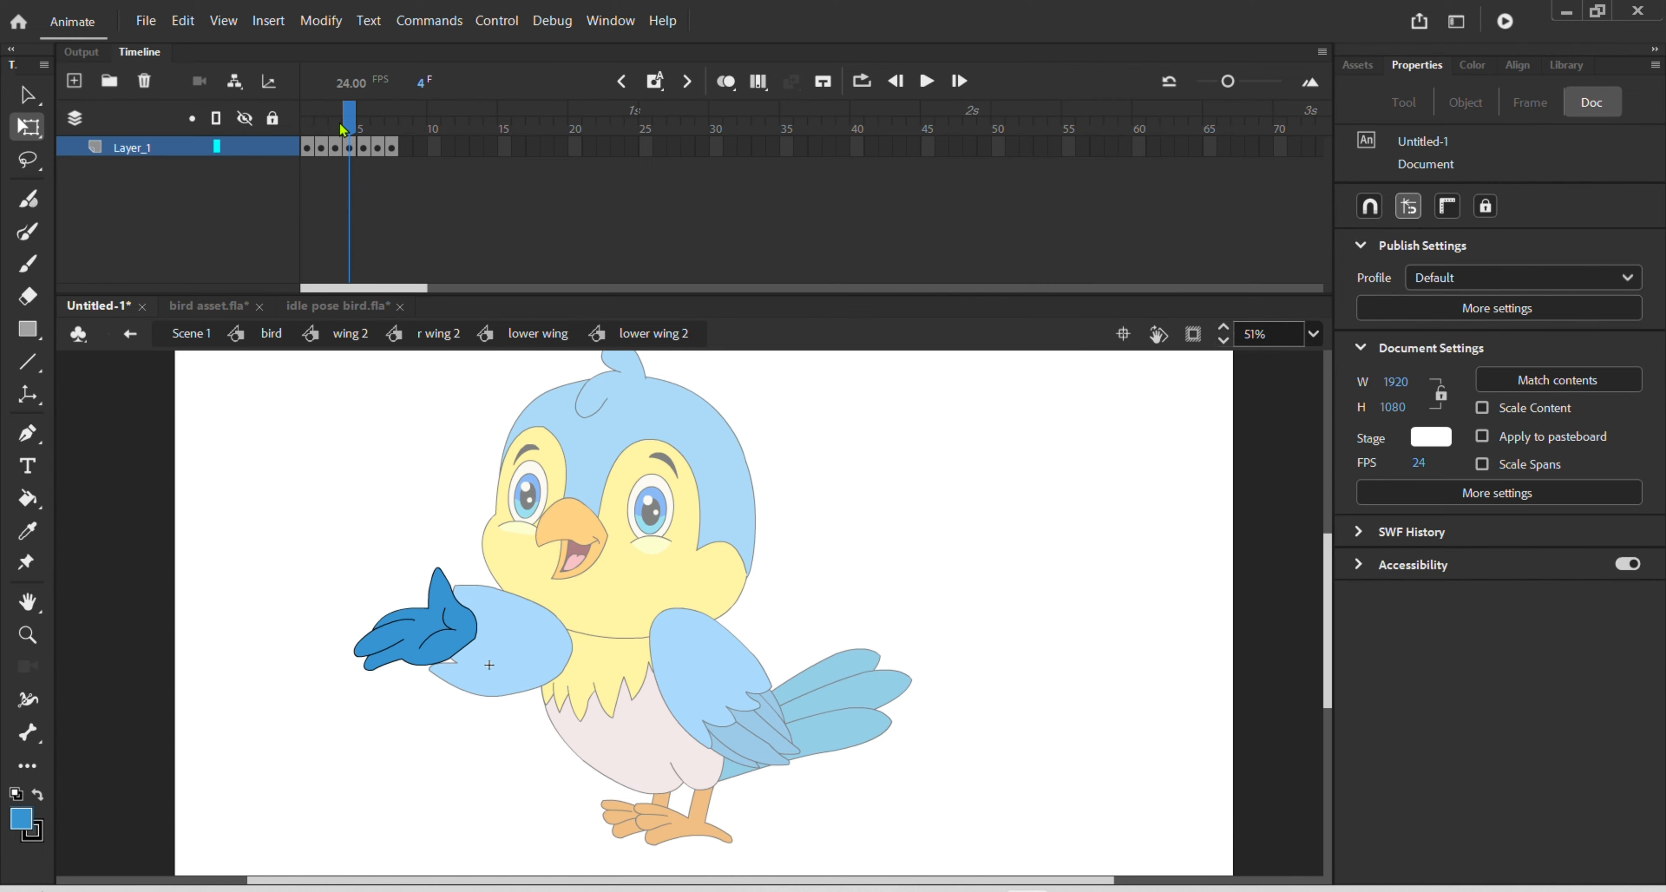
click(308, 125)
mouse_move(308, 125)
mouse_down()
mouse_move(365, 127)
mouse_move(322, 139)
mouse_up()
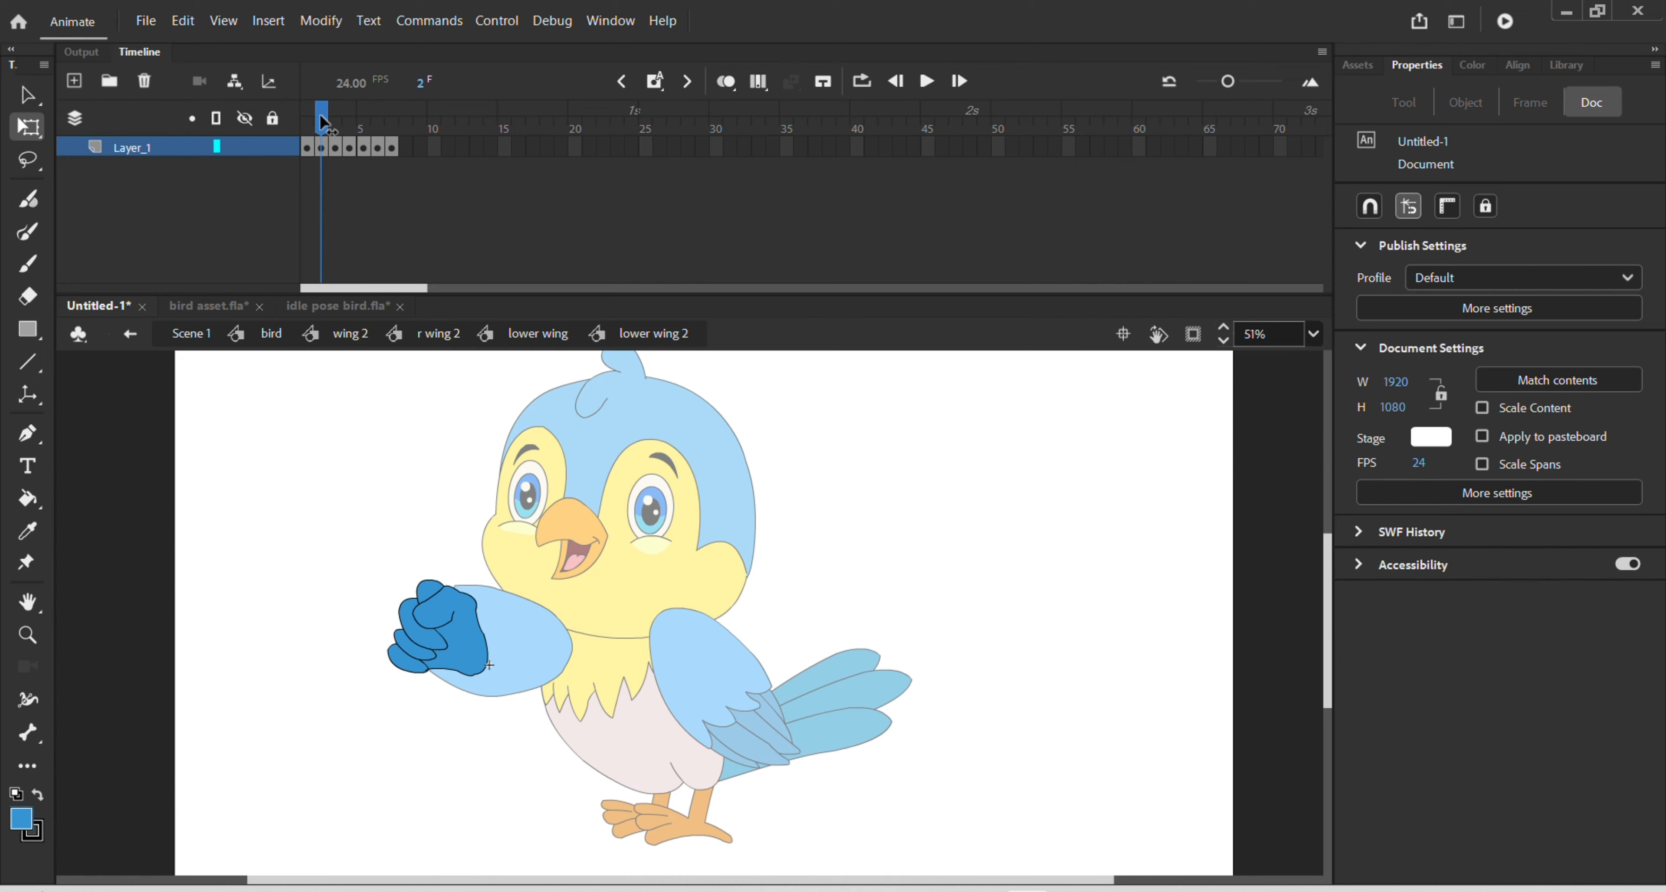
click(334, 126)
click(353, 149)
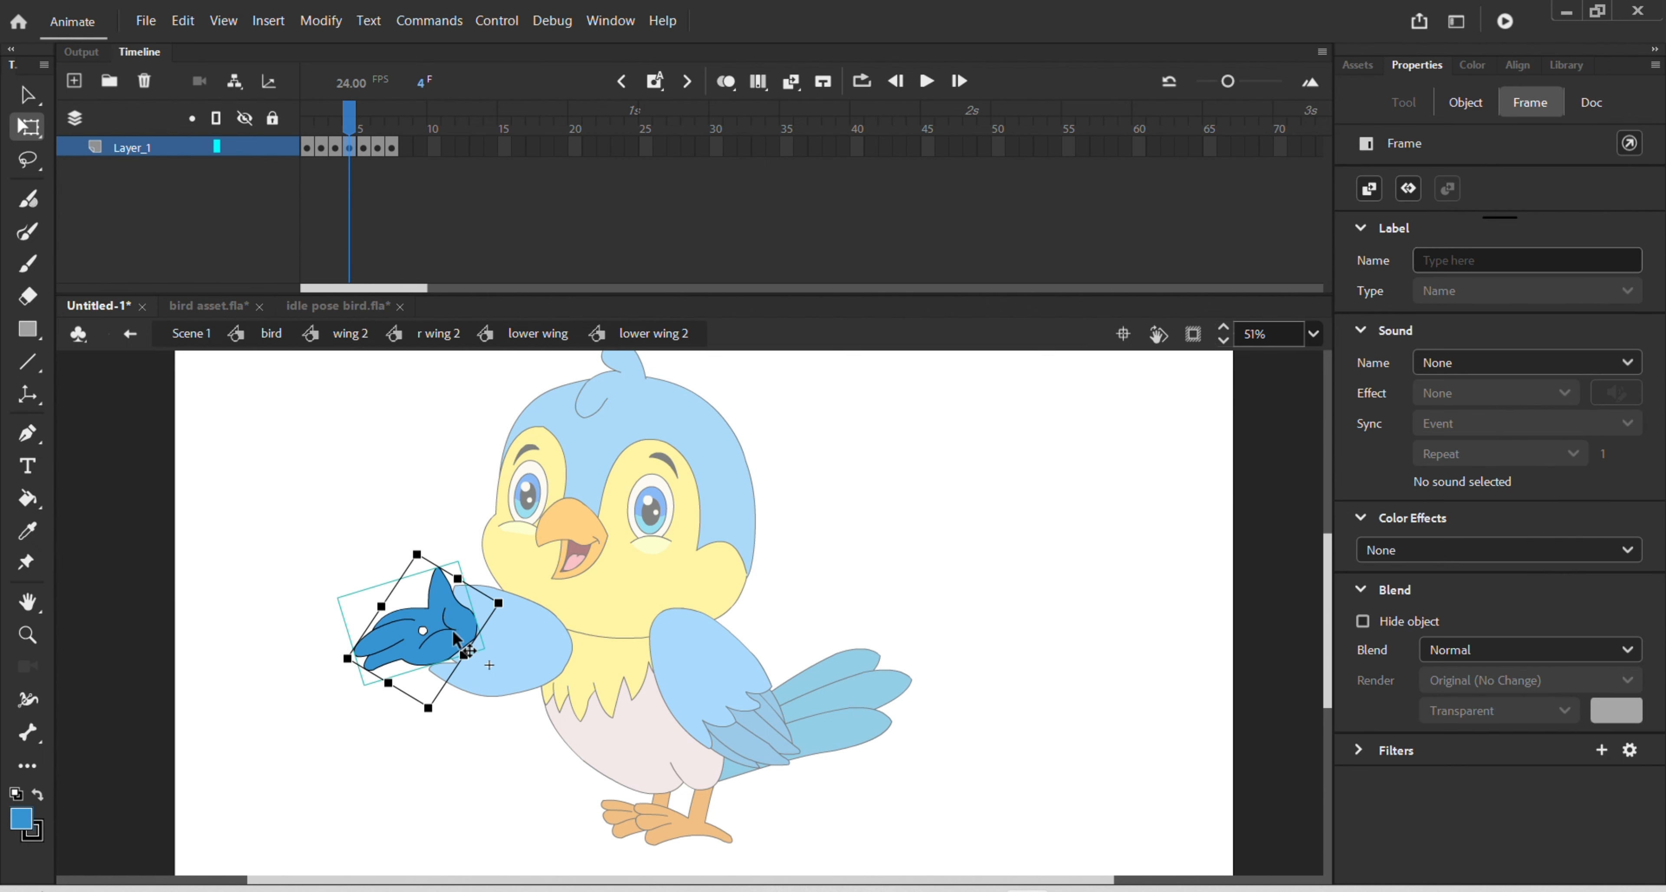
drag(452, 633, 463, 639)
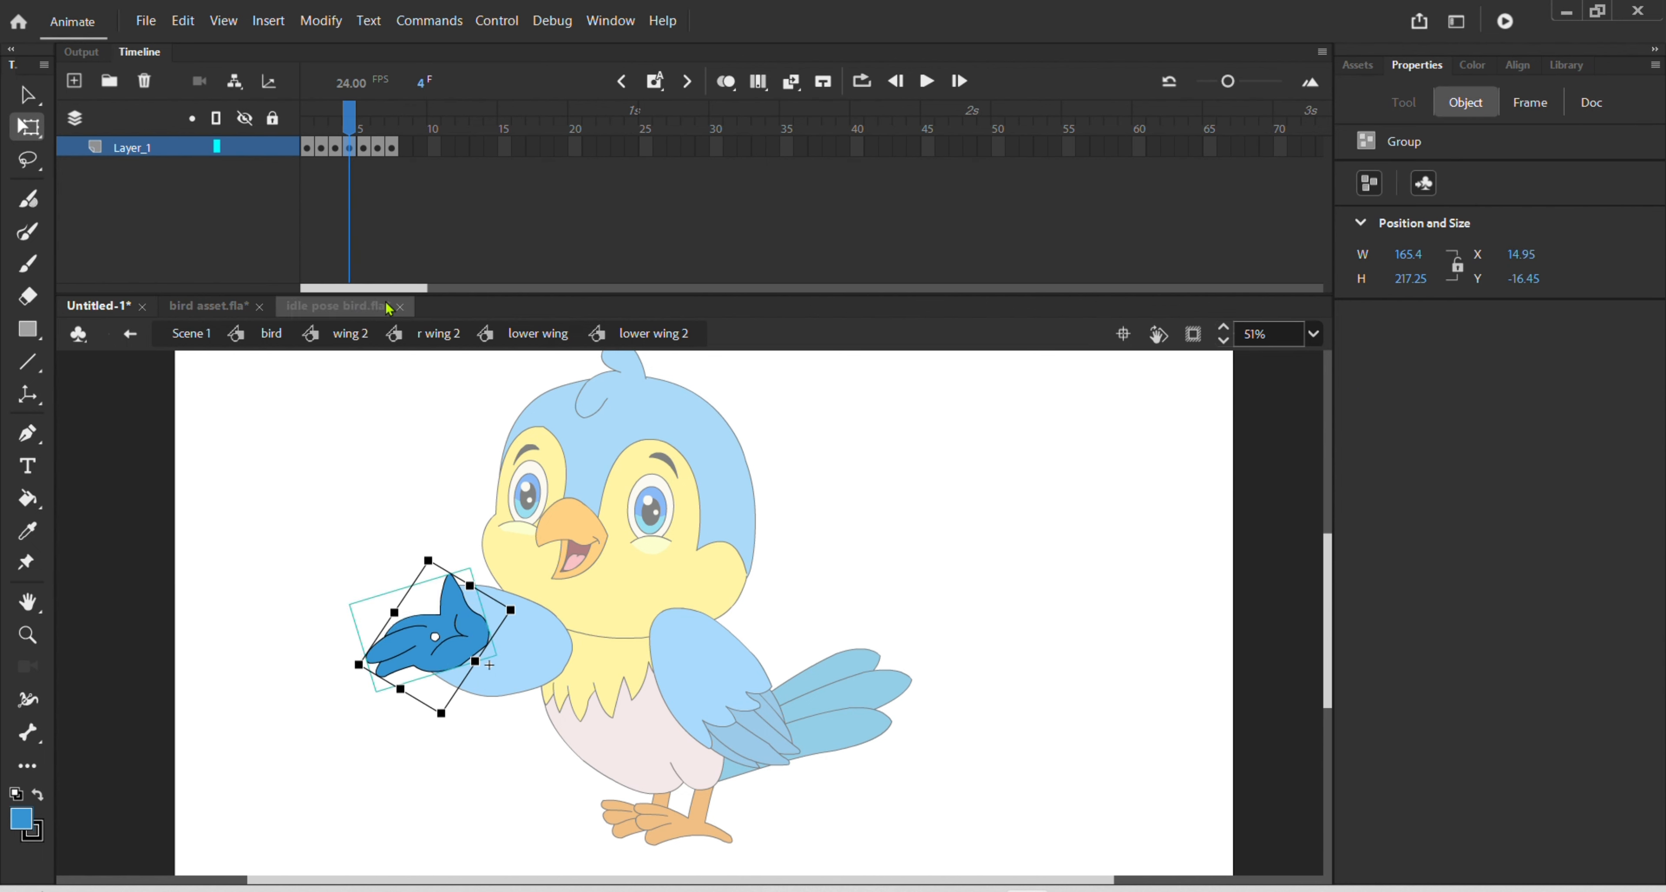
- Nudge the hand poses on frames 5 and 6 to line up with the forearm
click(363, 147)
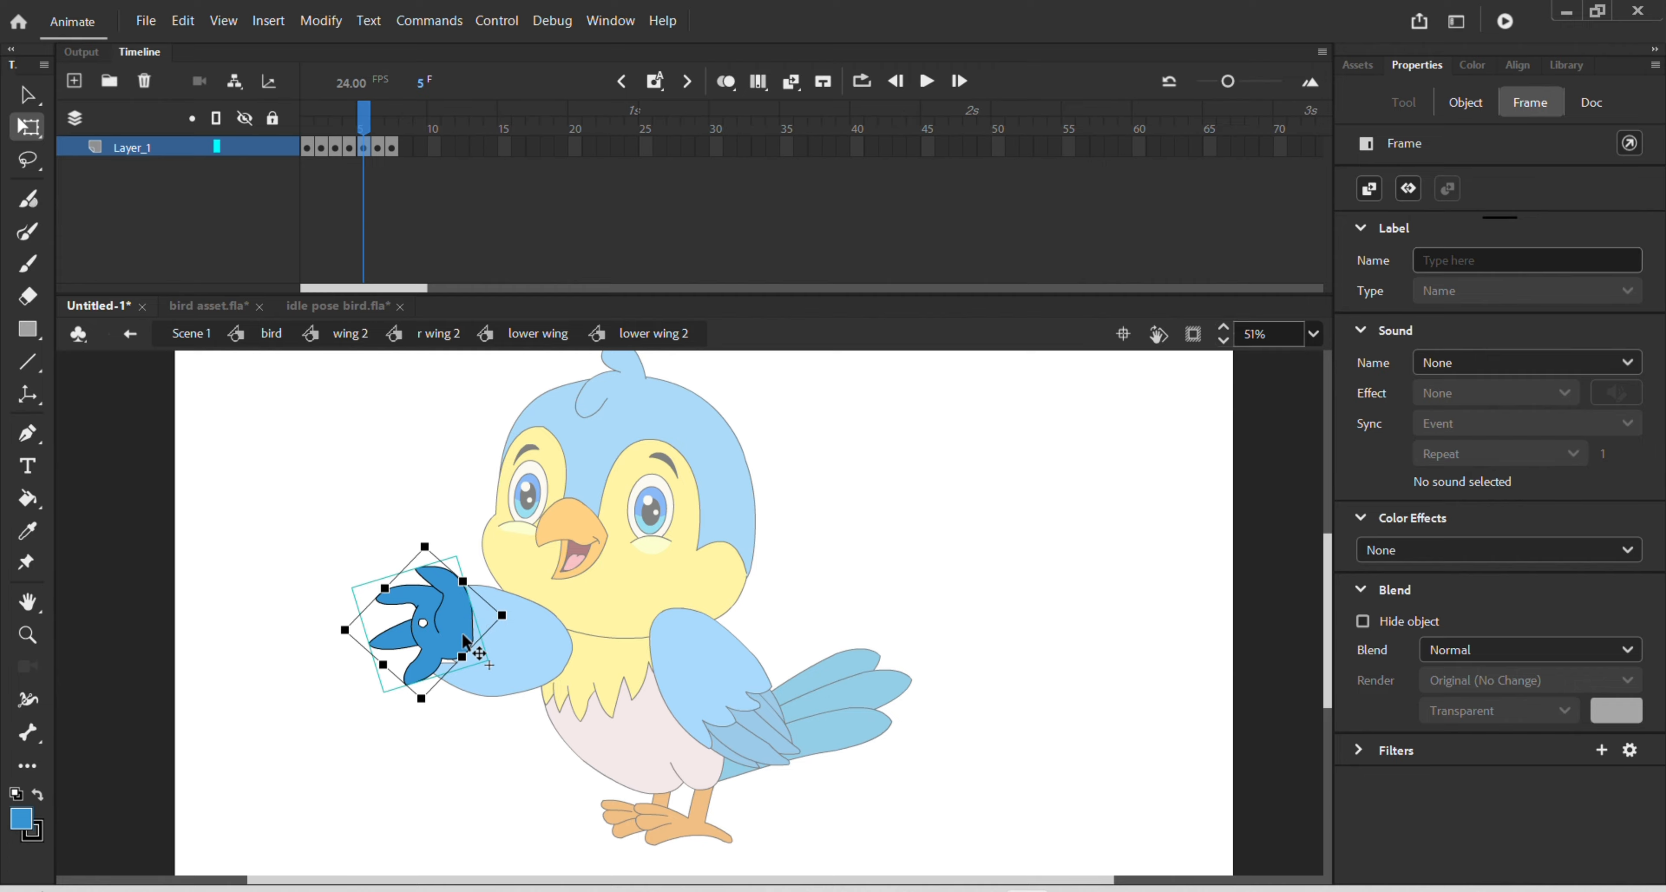
drag(468, 639, 460, 653)
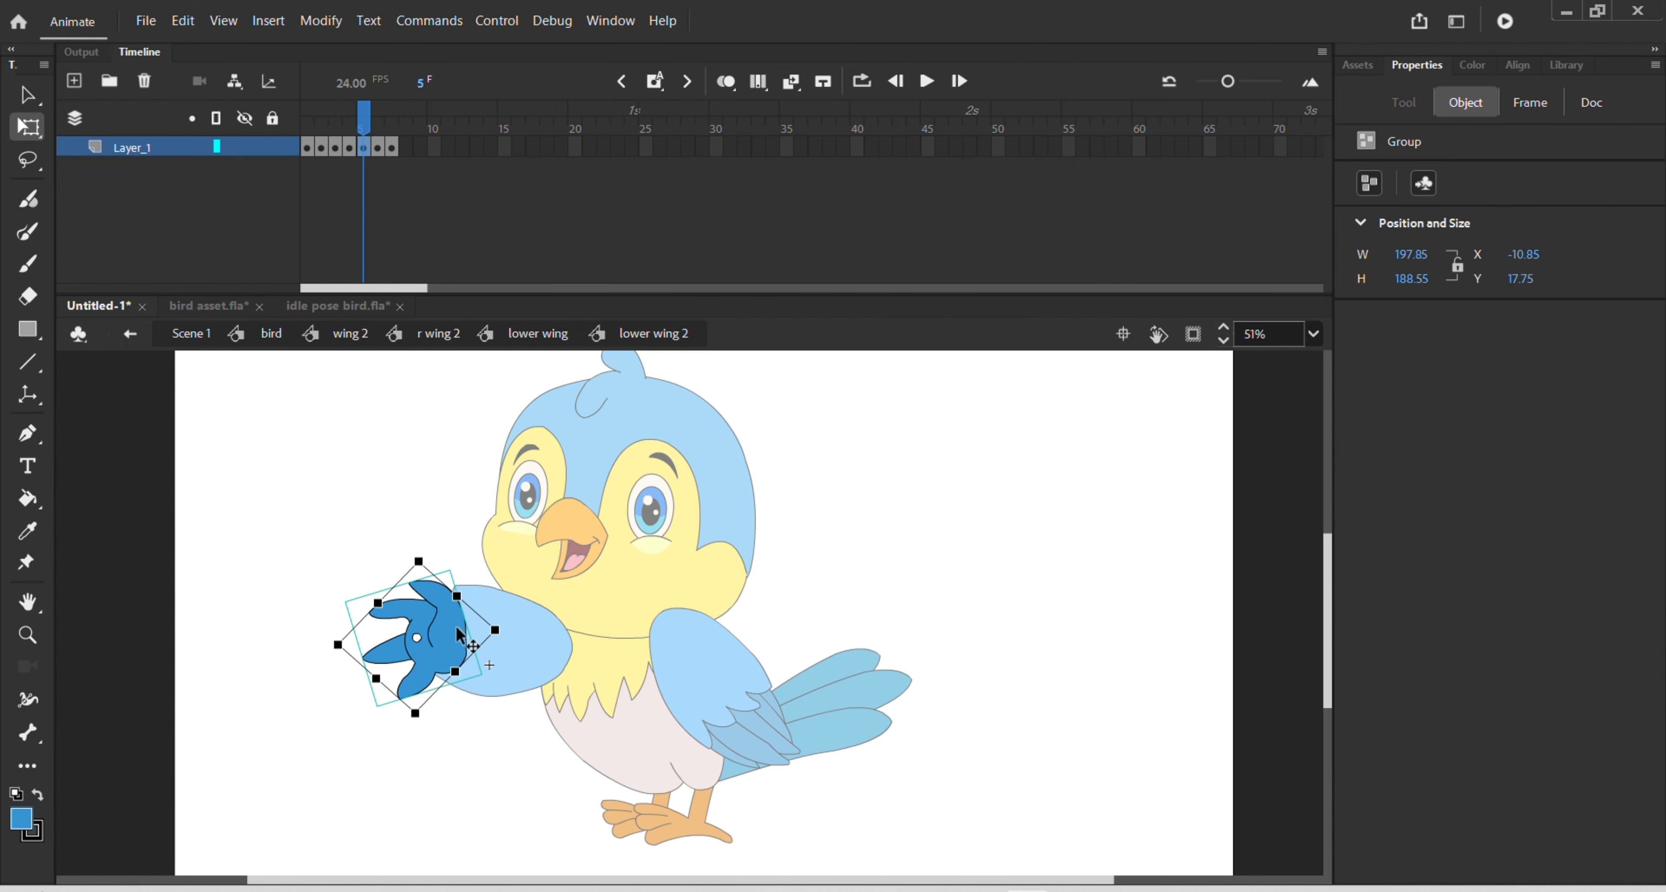
click(377, 149)
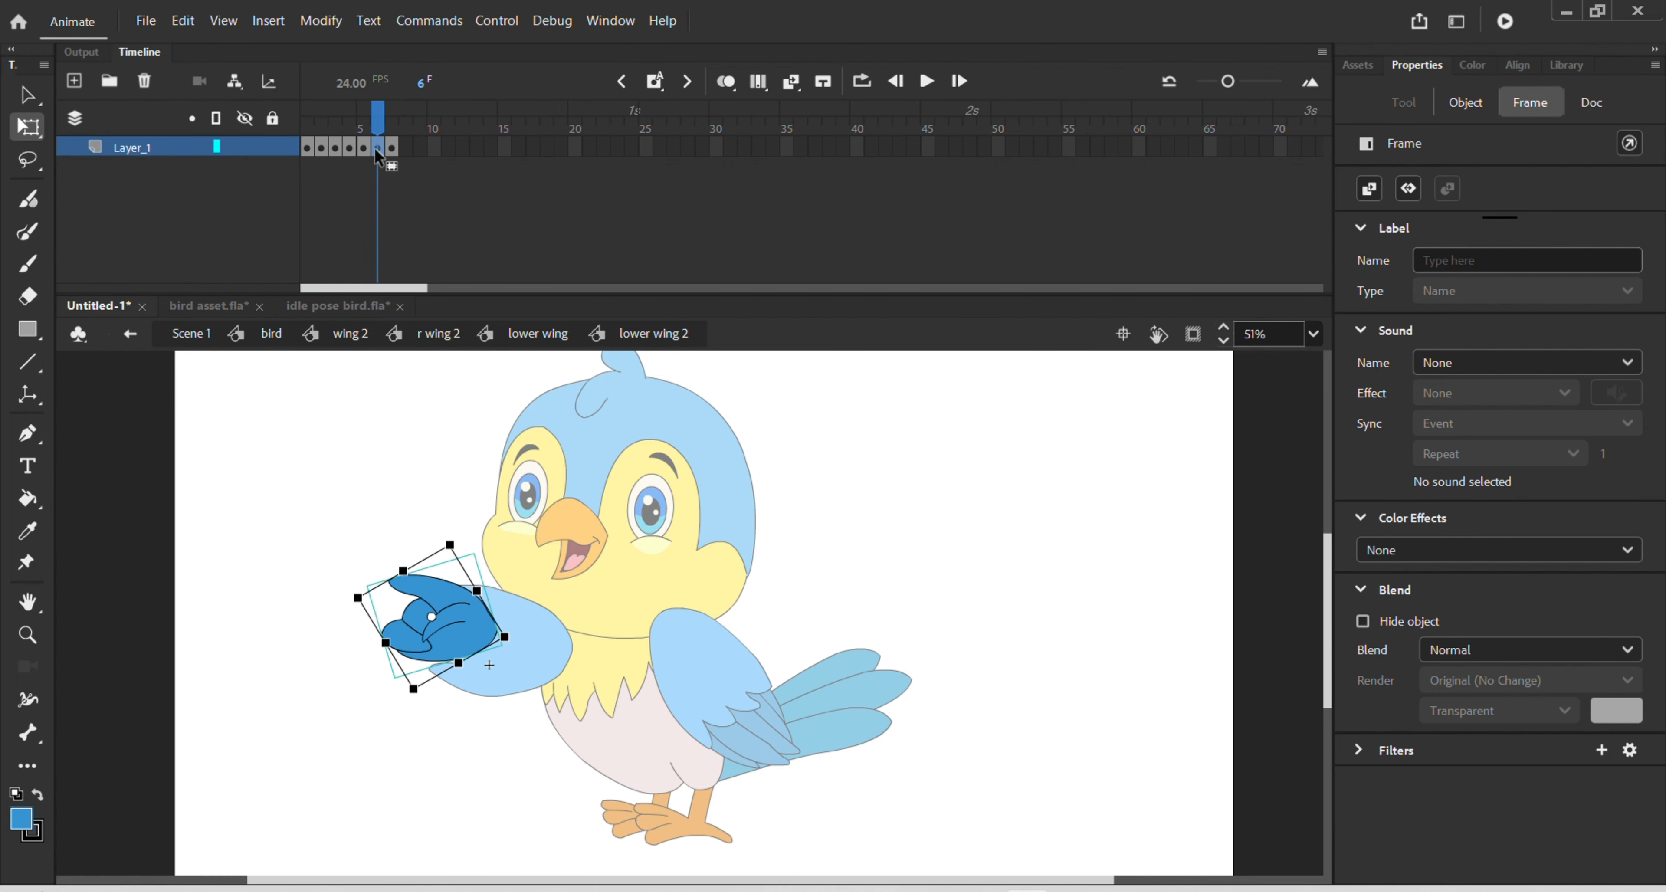
drag(459, 604, 455, 599)
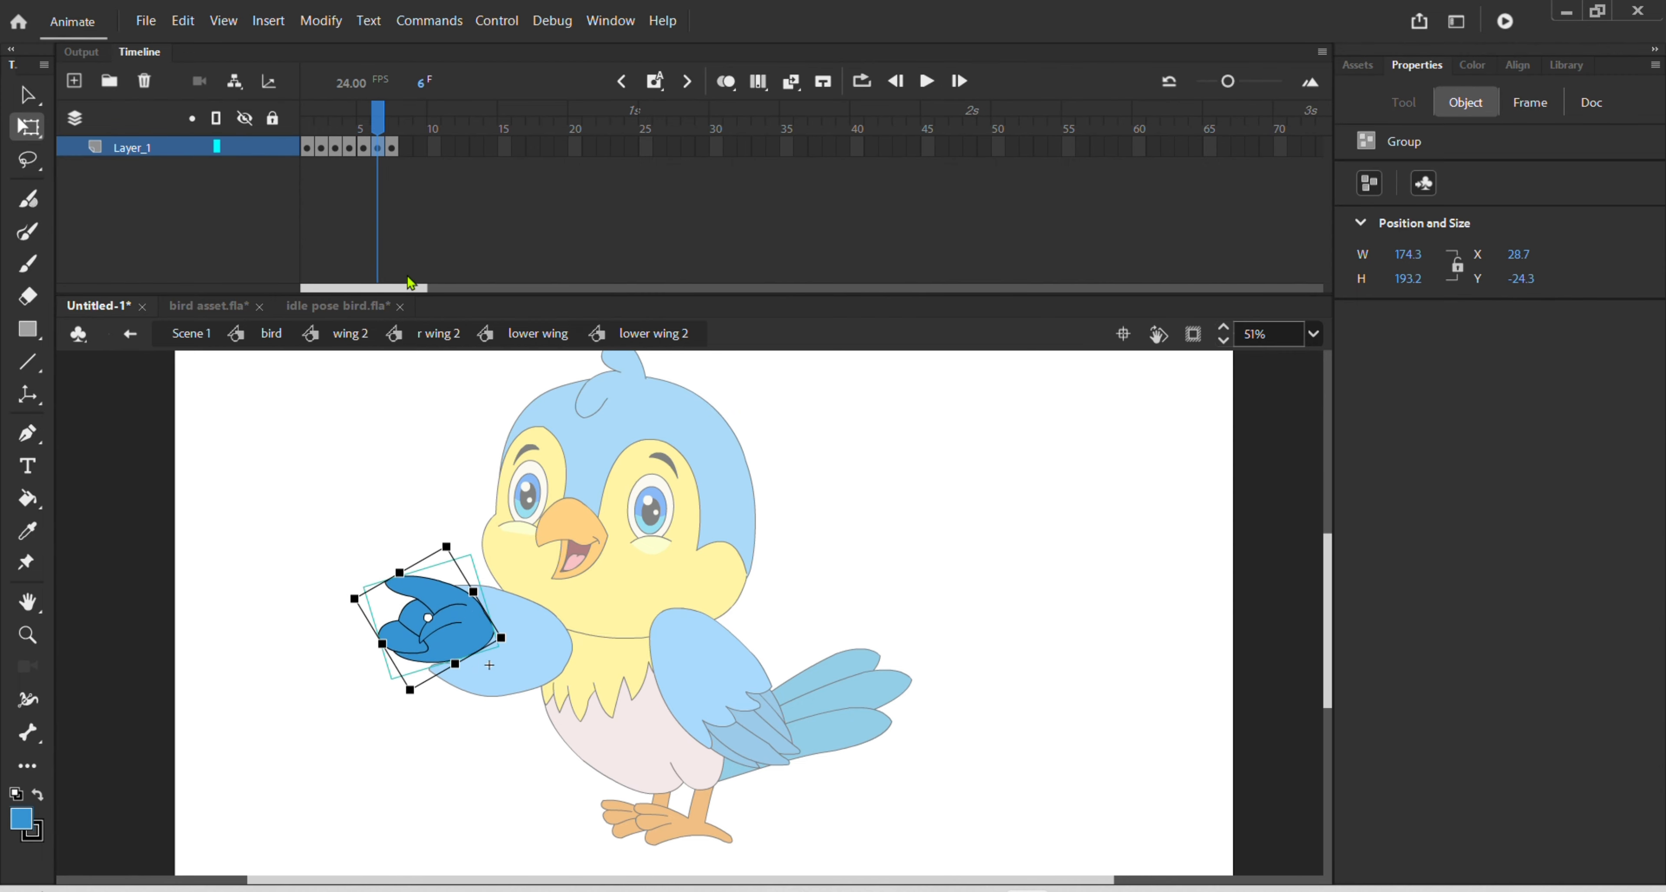
- Check the frame 7 pose, return to the lower wing symbol and select the lower wing 2 instance on frame 46
click(390, 149)
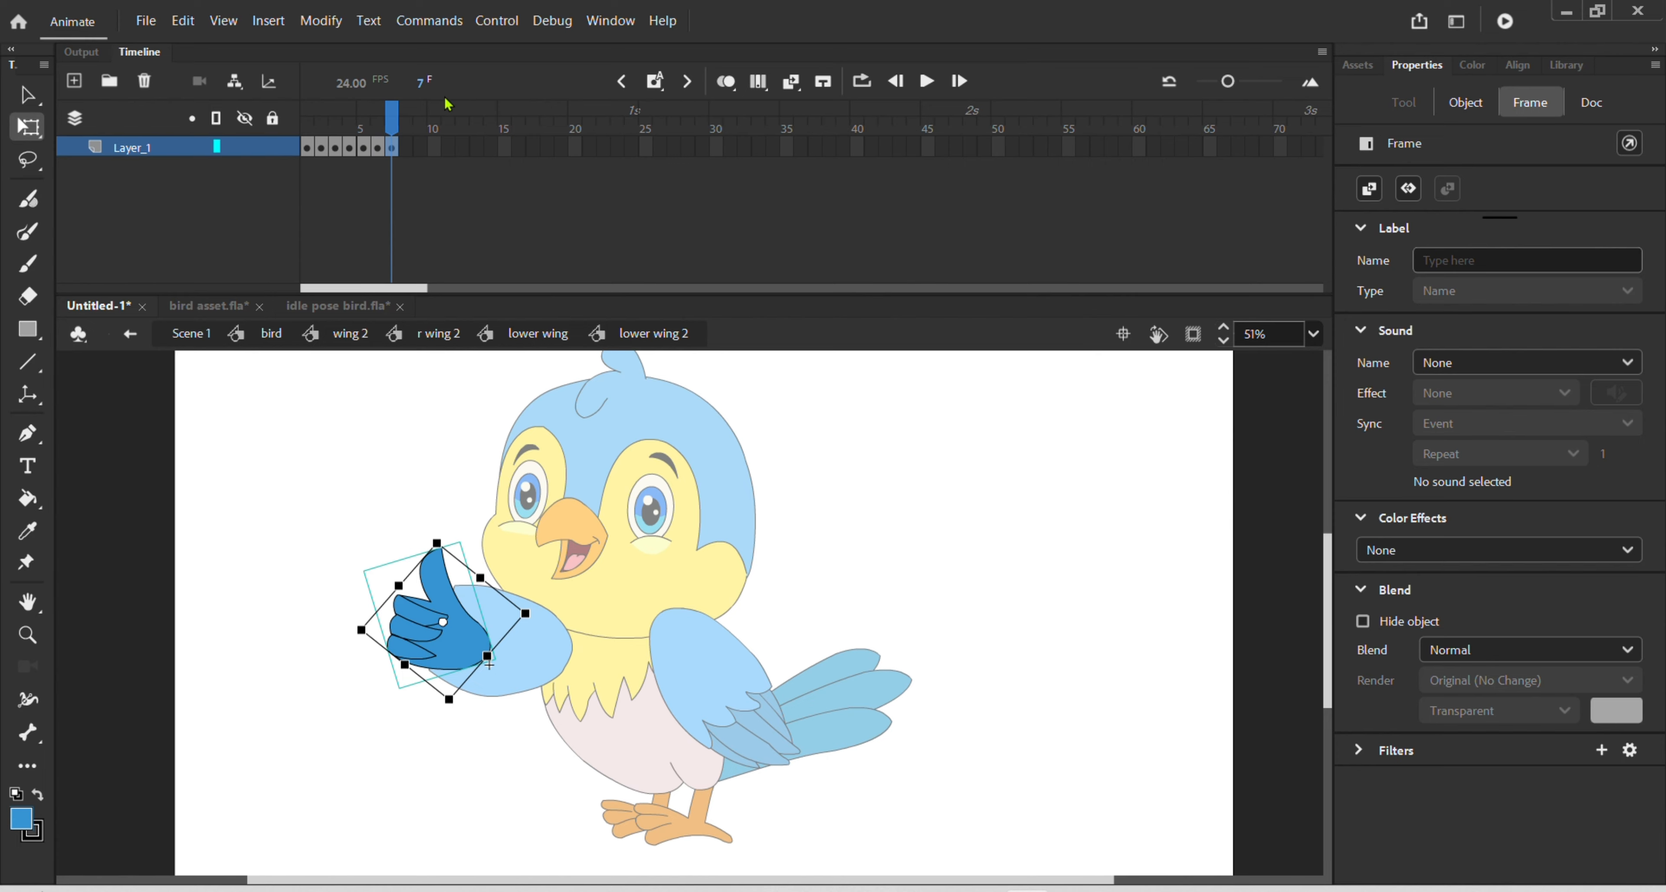
double_click(870, 476)
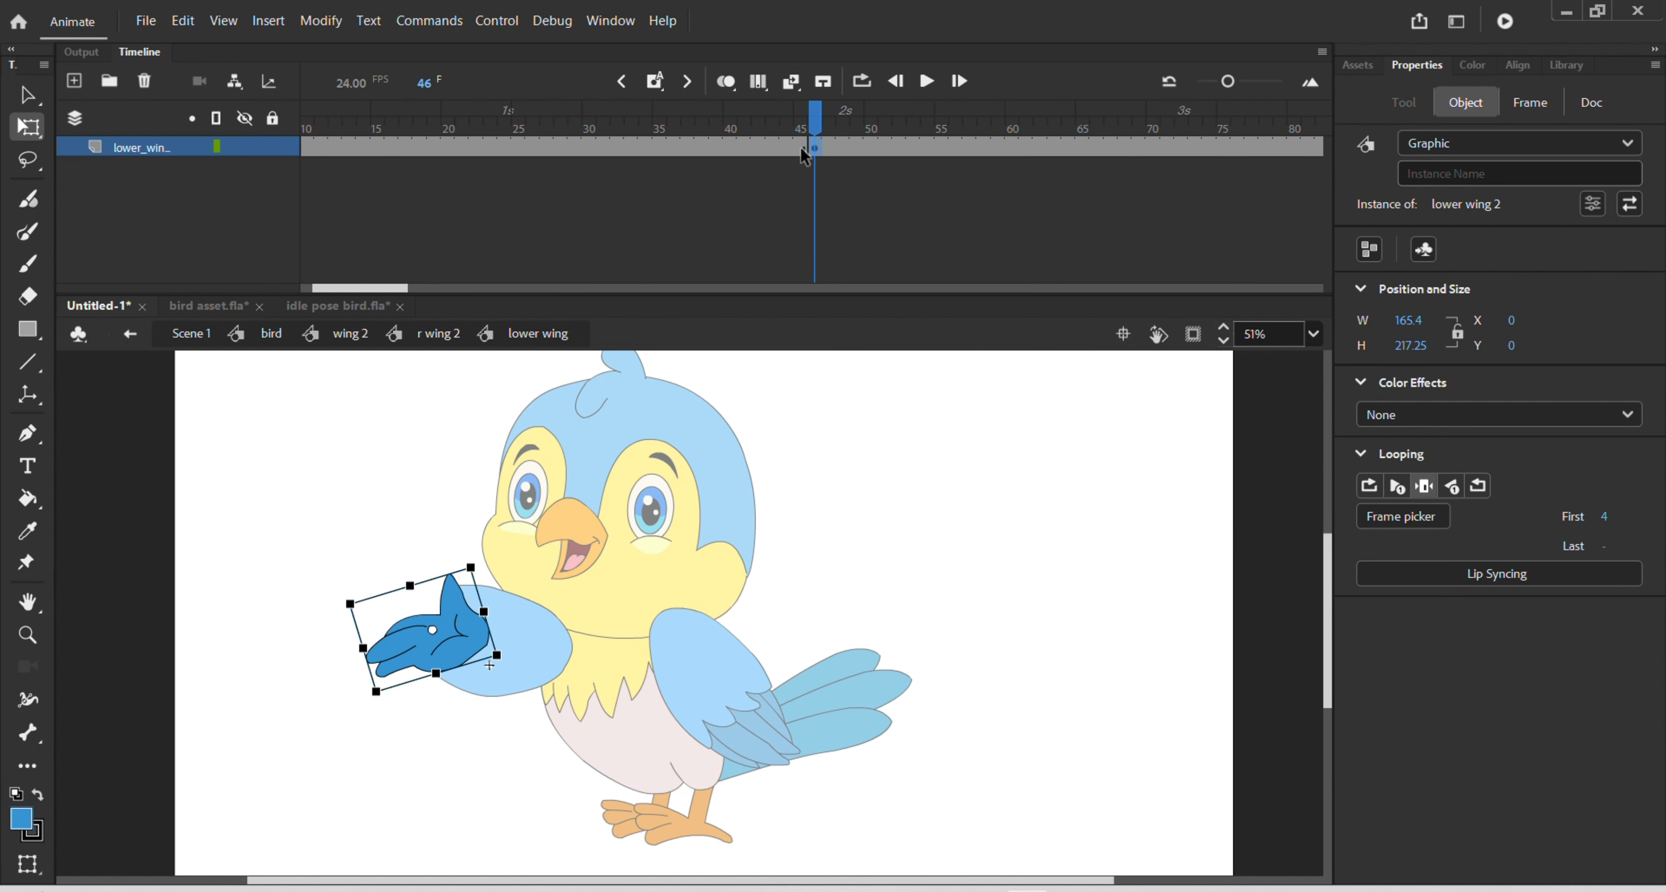
click(818, 150)
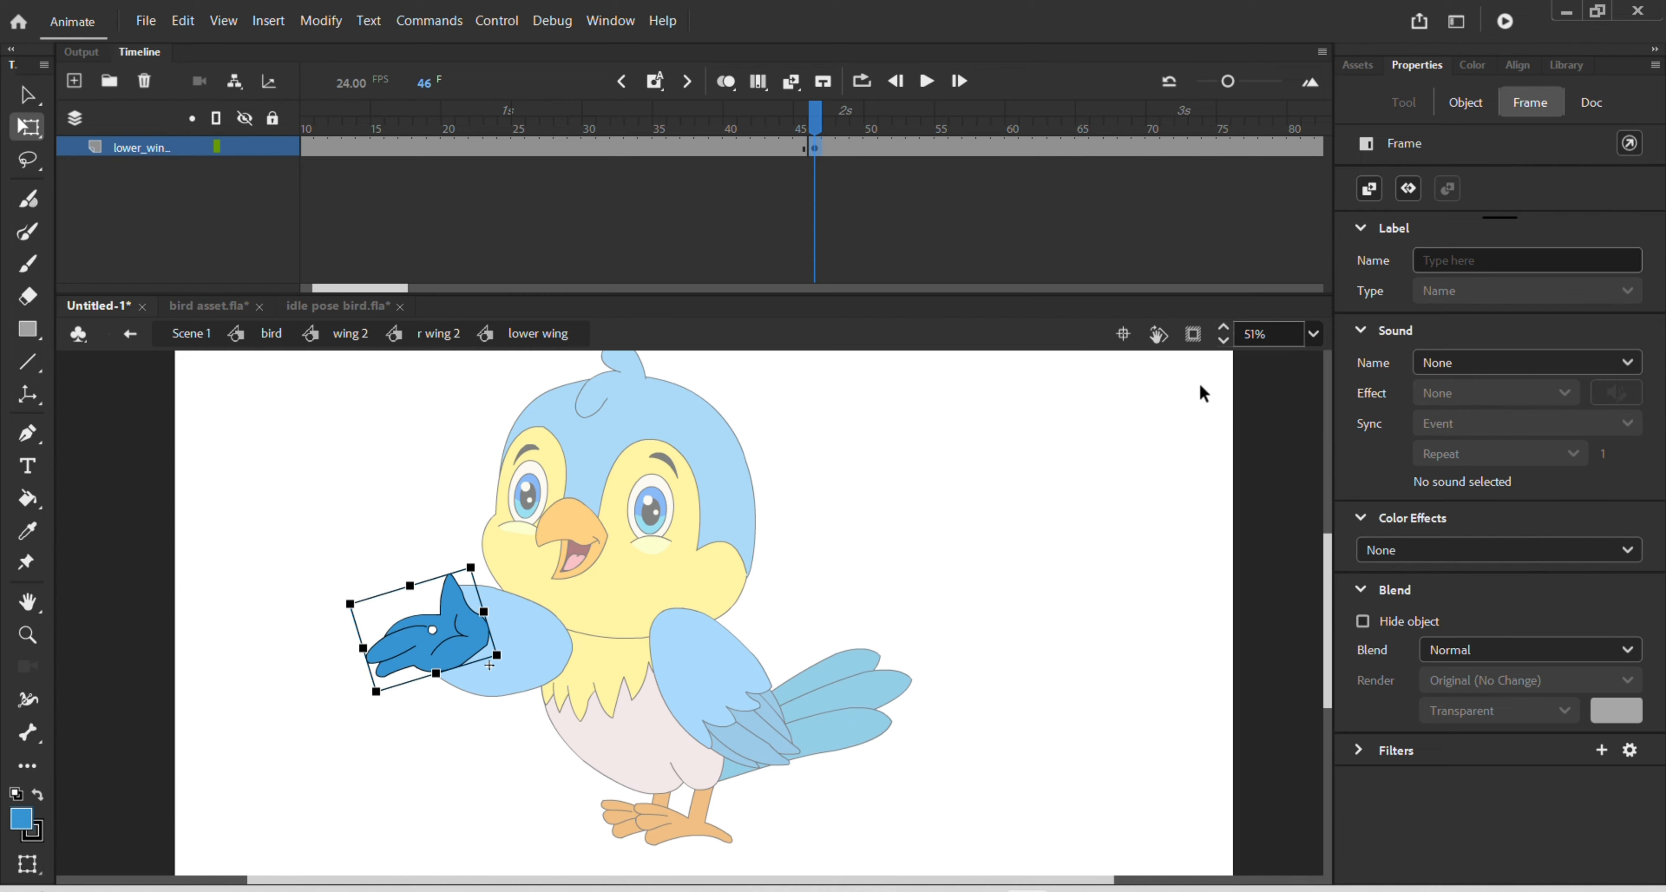
click(440, 630)
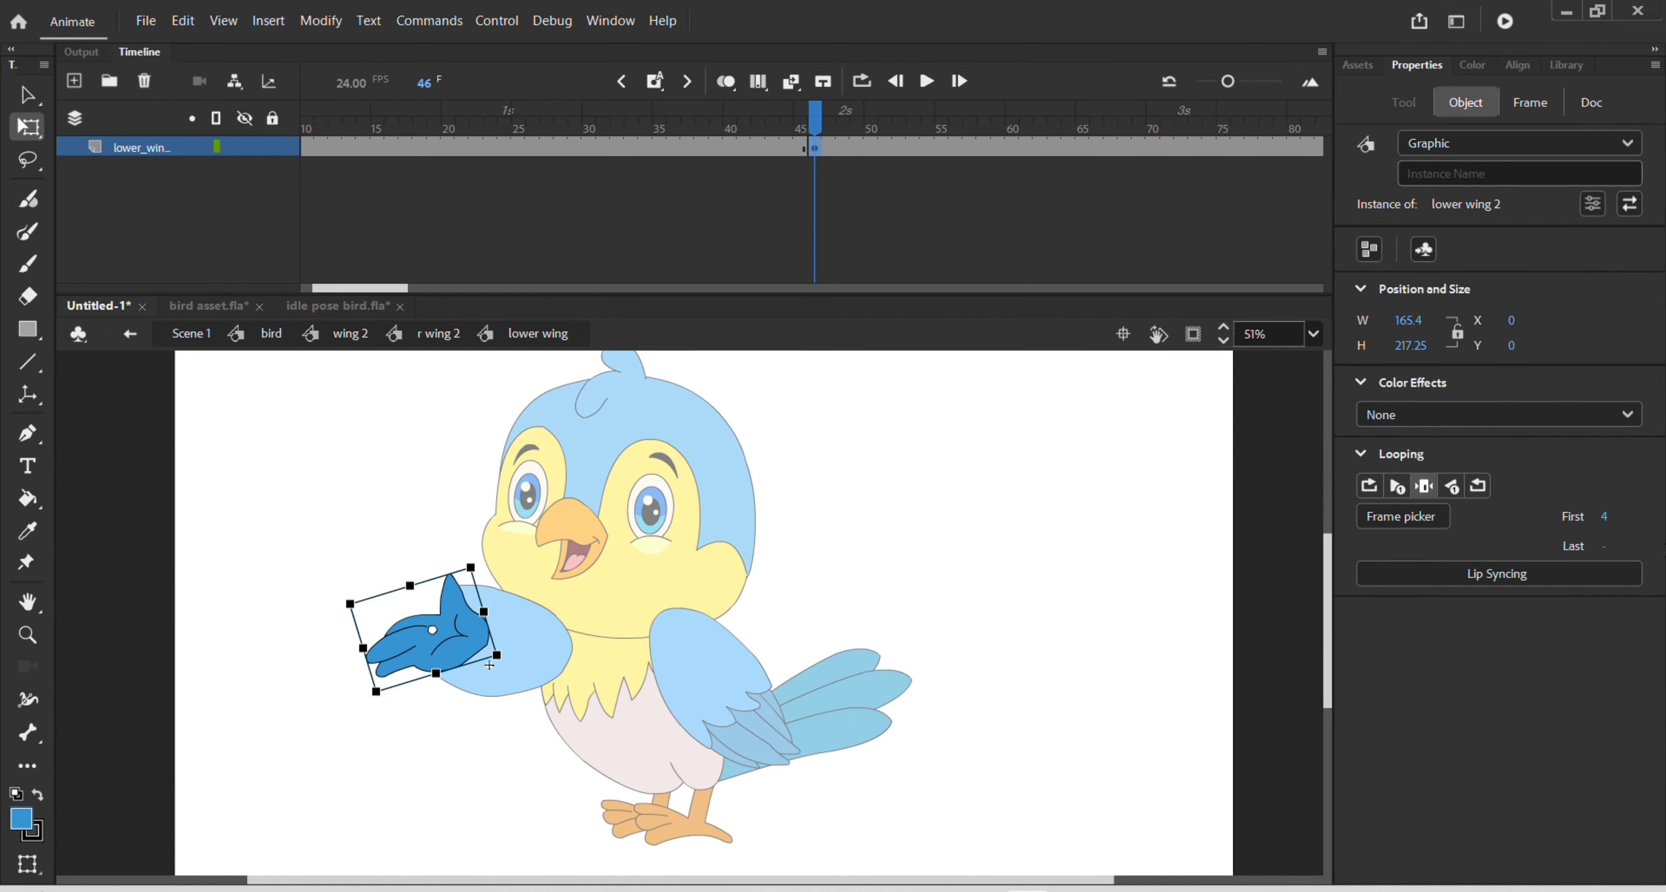
- Set the looping first frame of the lower wing 2 instance at frame 46 to 7 and return to the bird symbol
click(1604, 516)
key(Return)
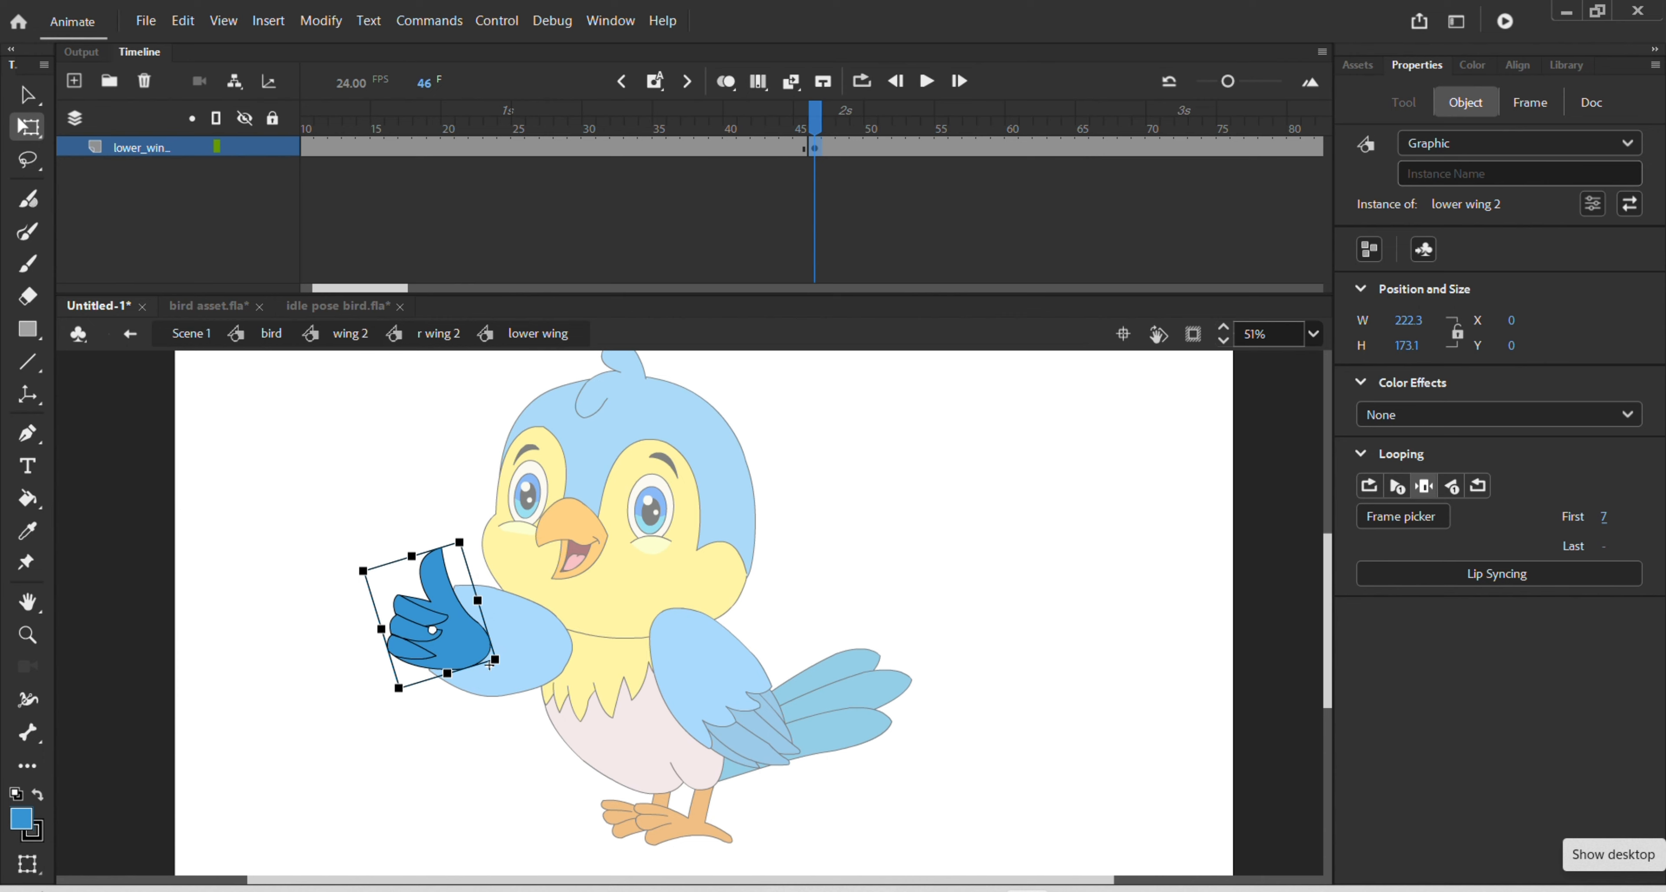
double_click(898, 524)
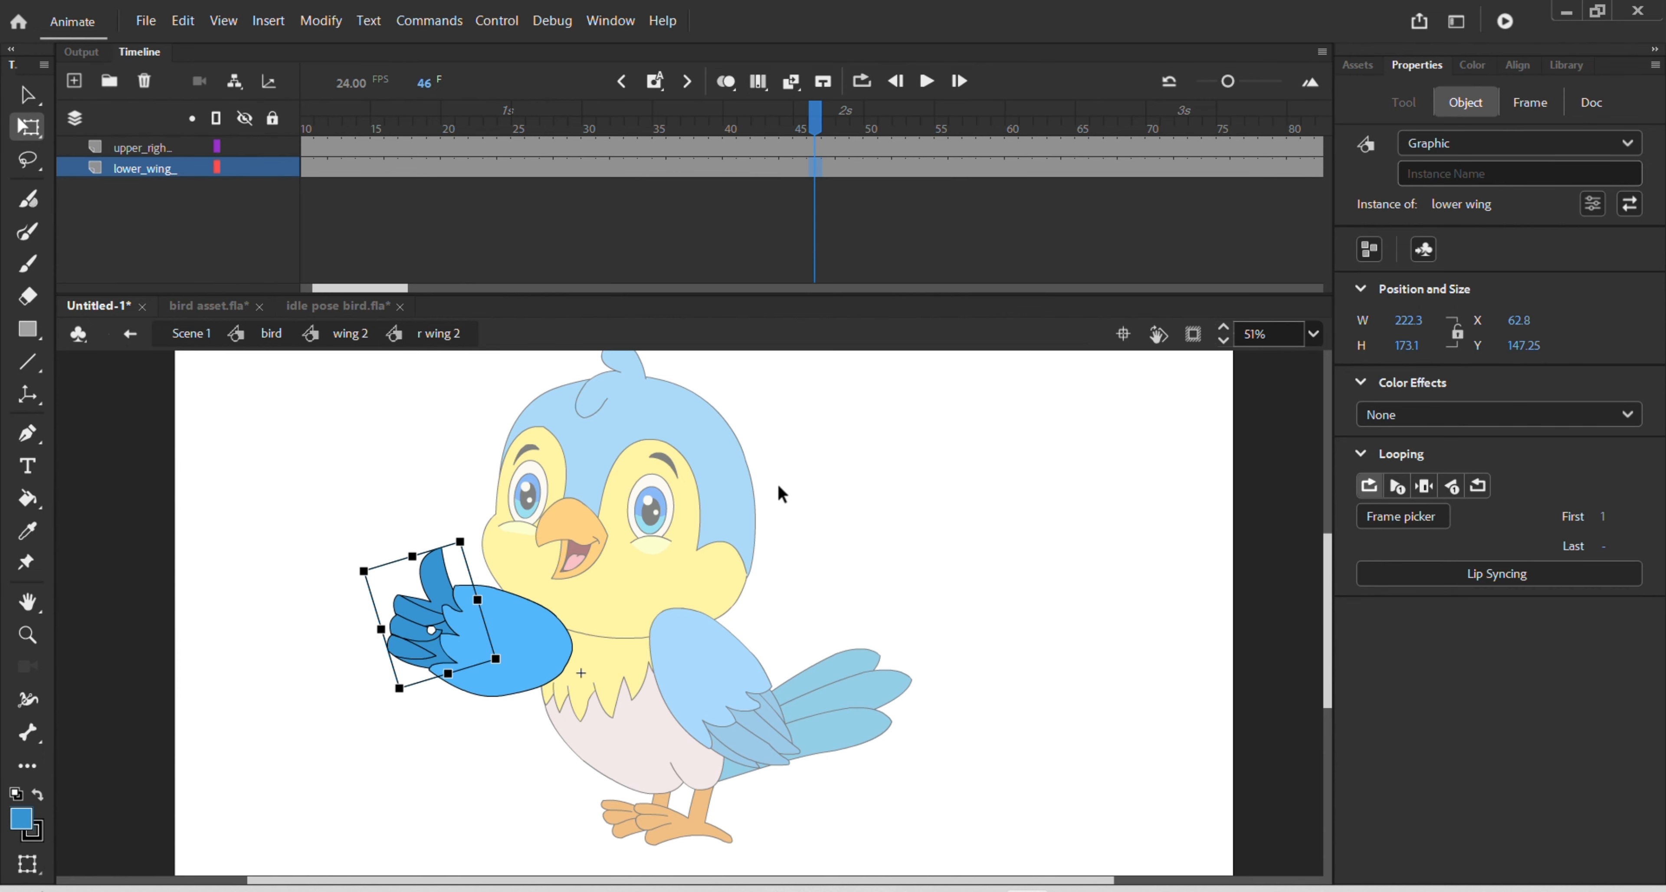
click(849, 489)
double_click(849, 488)
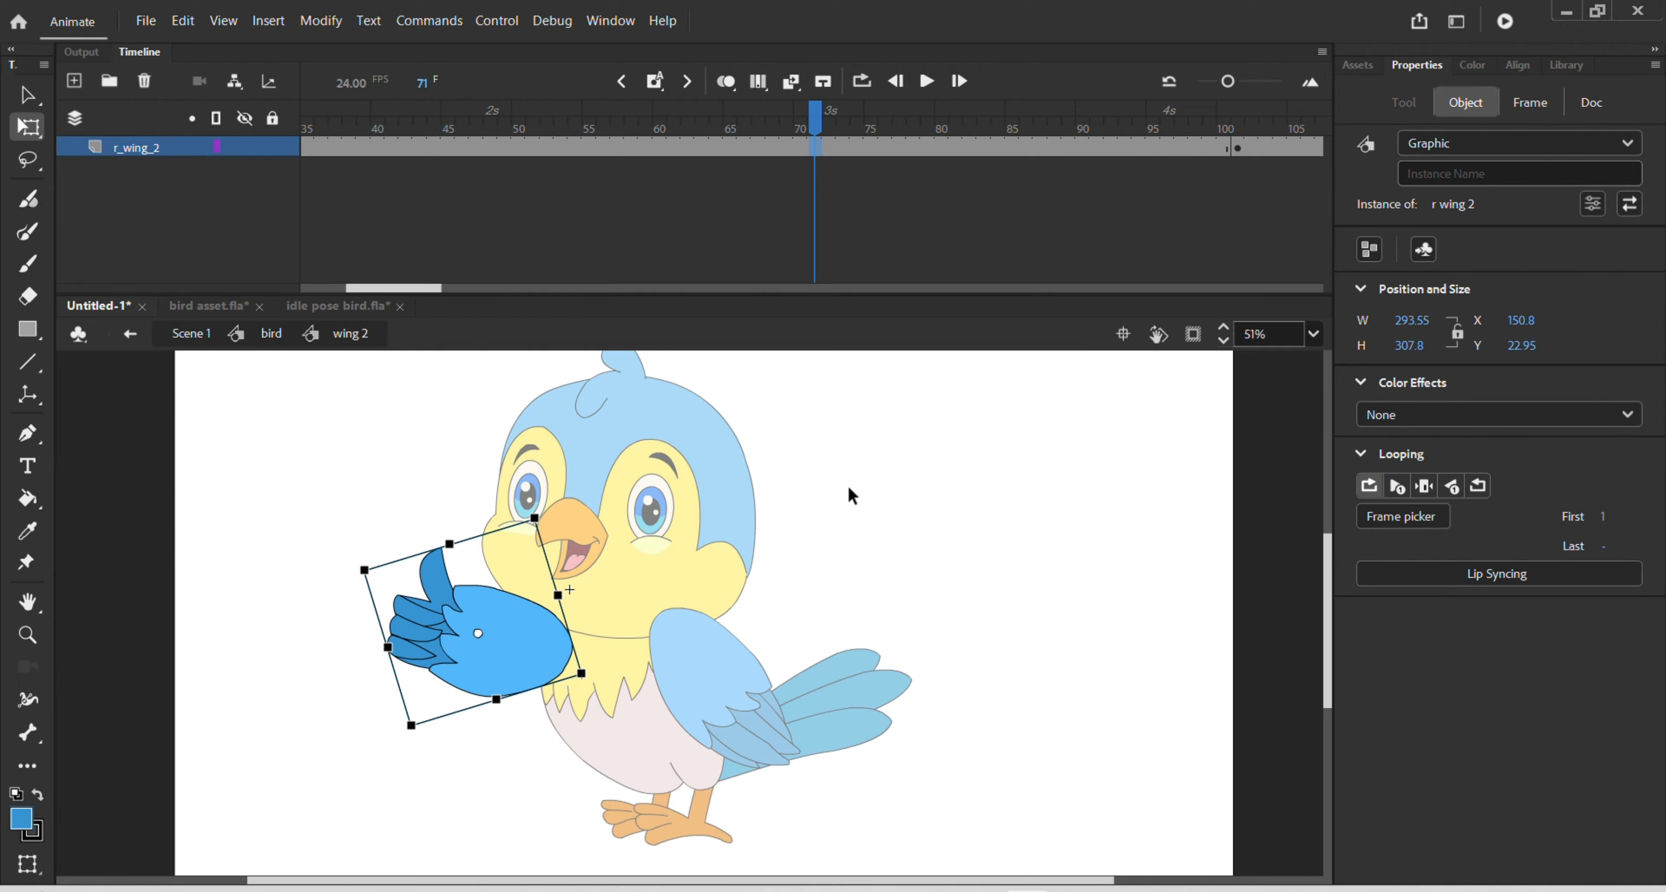
double_click(848, 486)
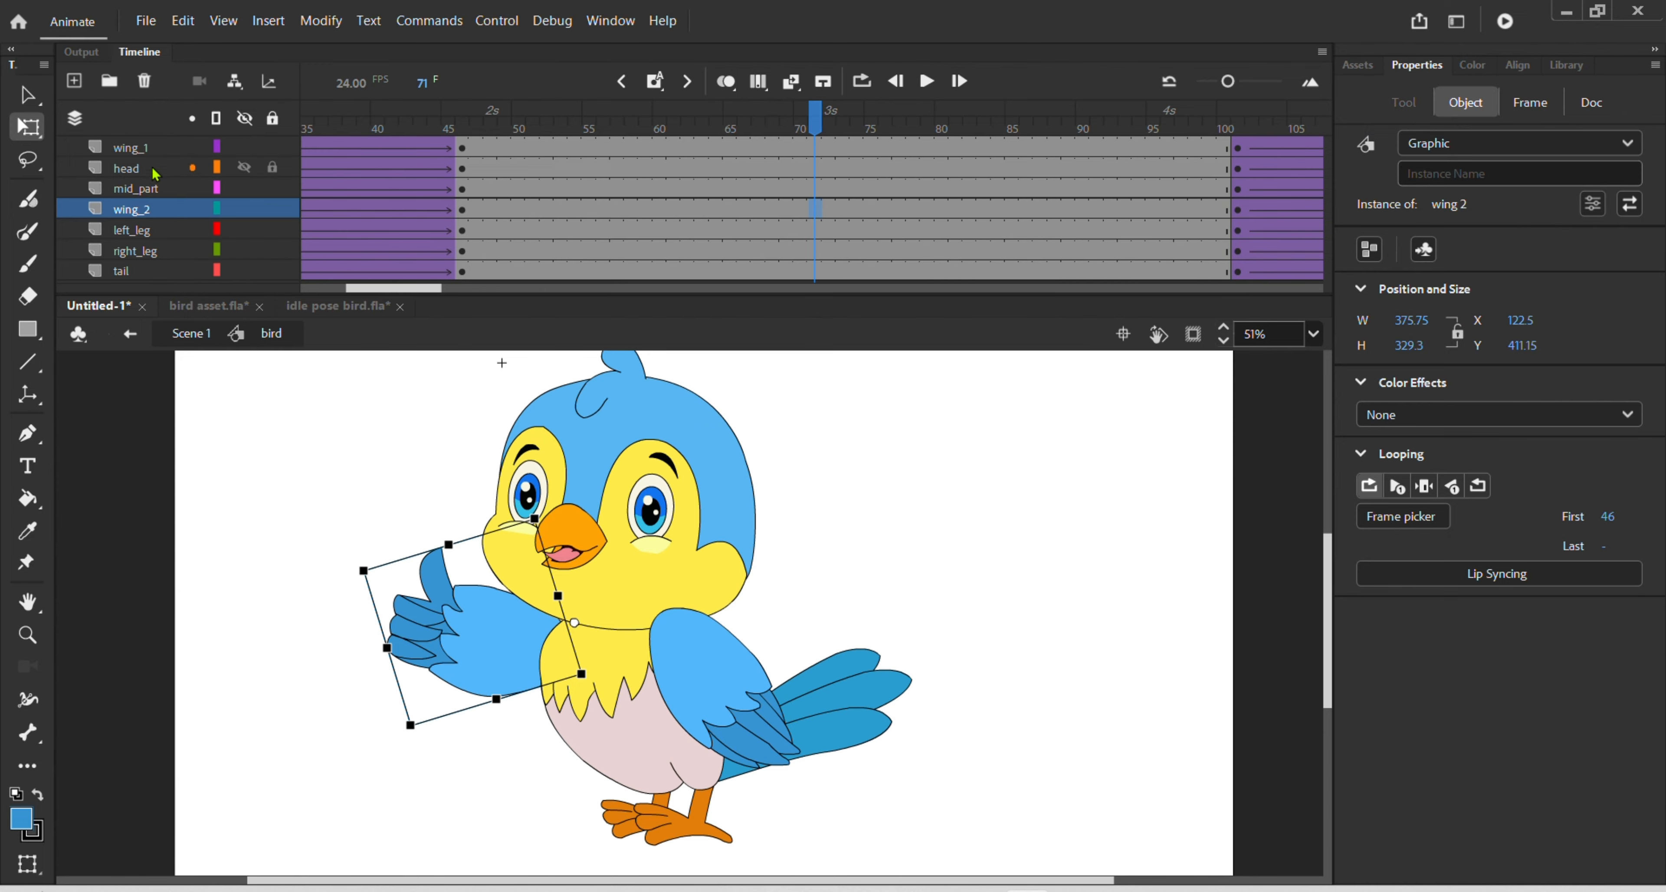
- Synchronize the symbols in the frame span containing frame 71 on all layers from wing_1 through tail
click(155, 150)
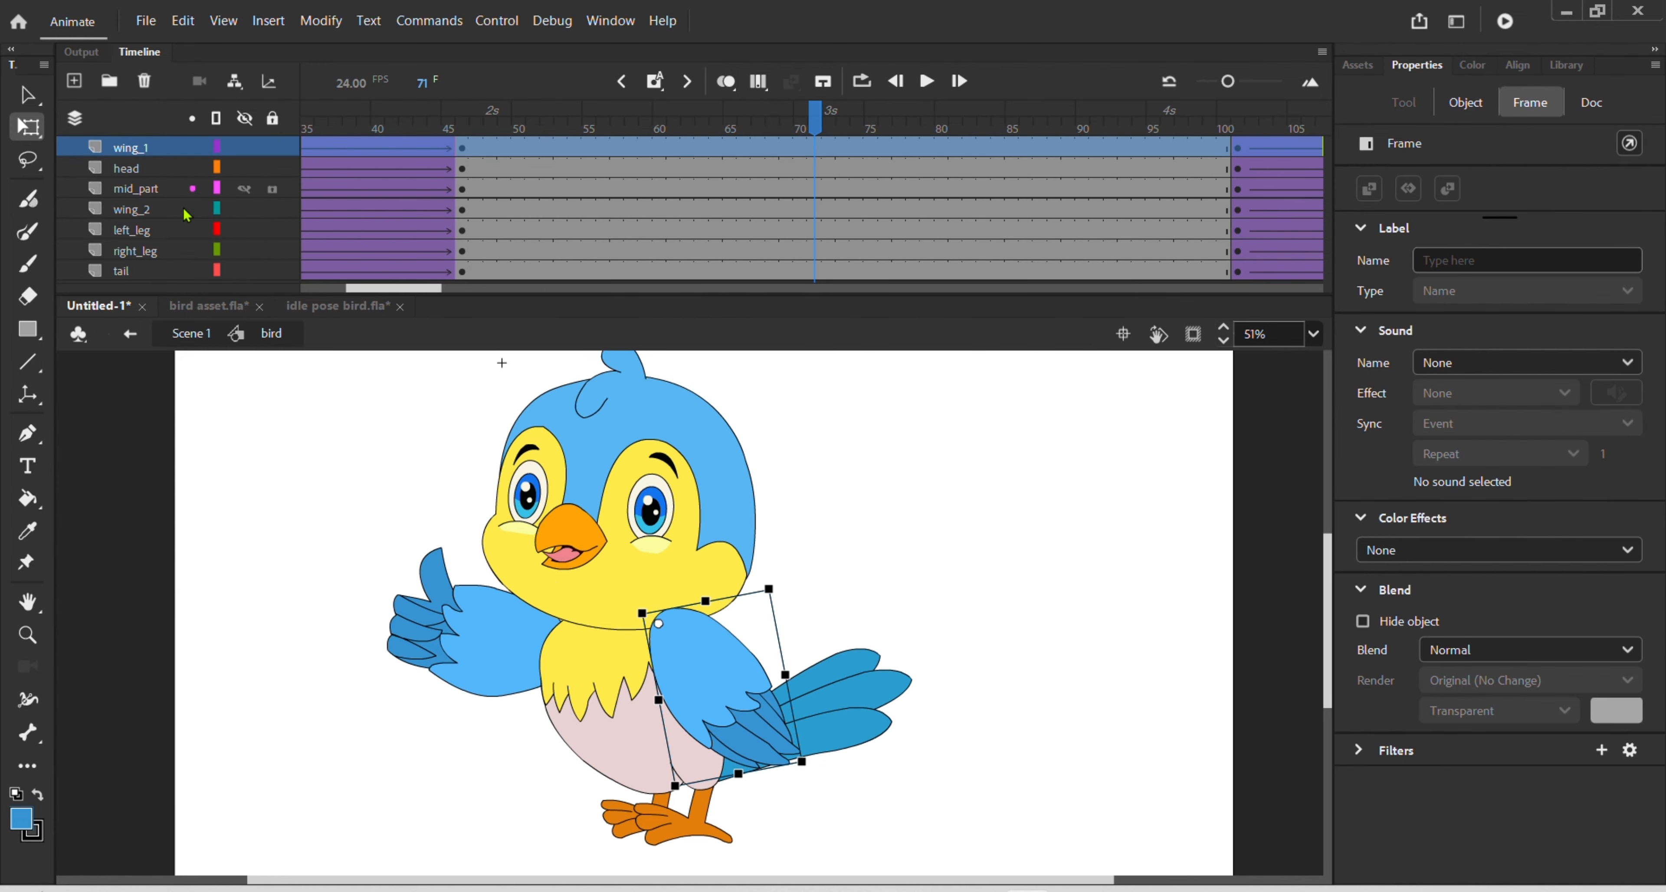
click(191, 275)
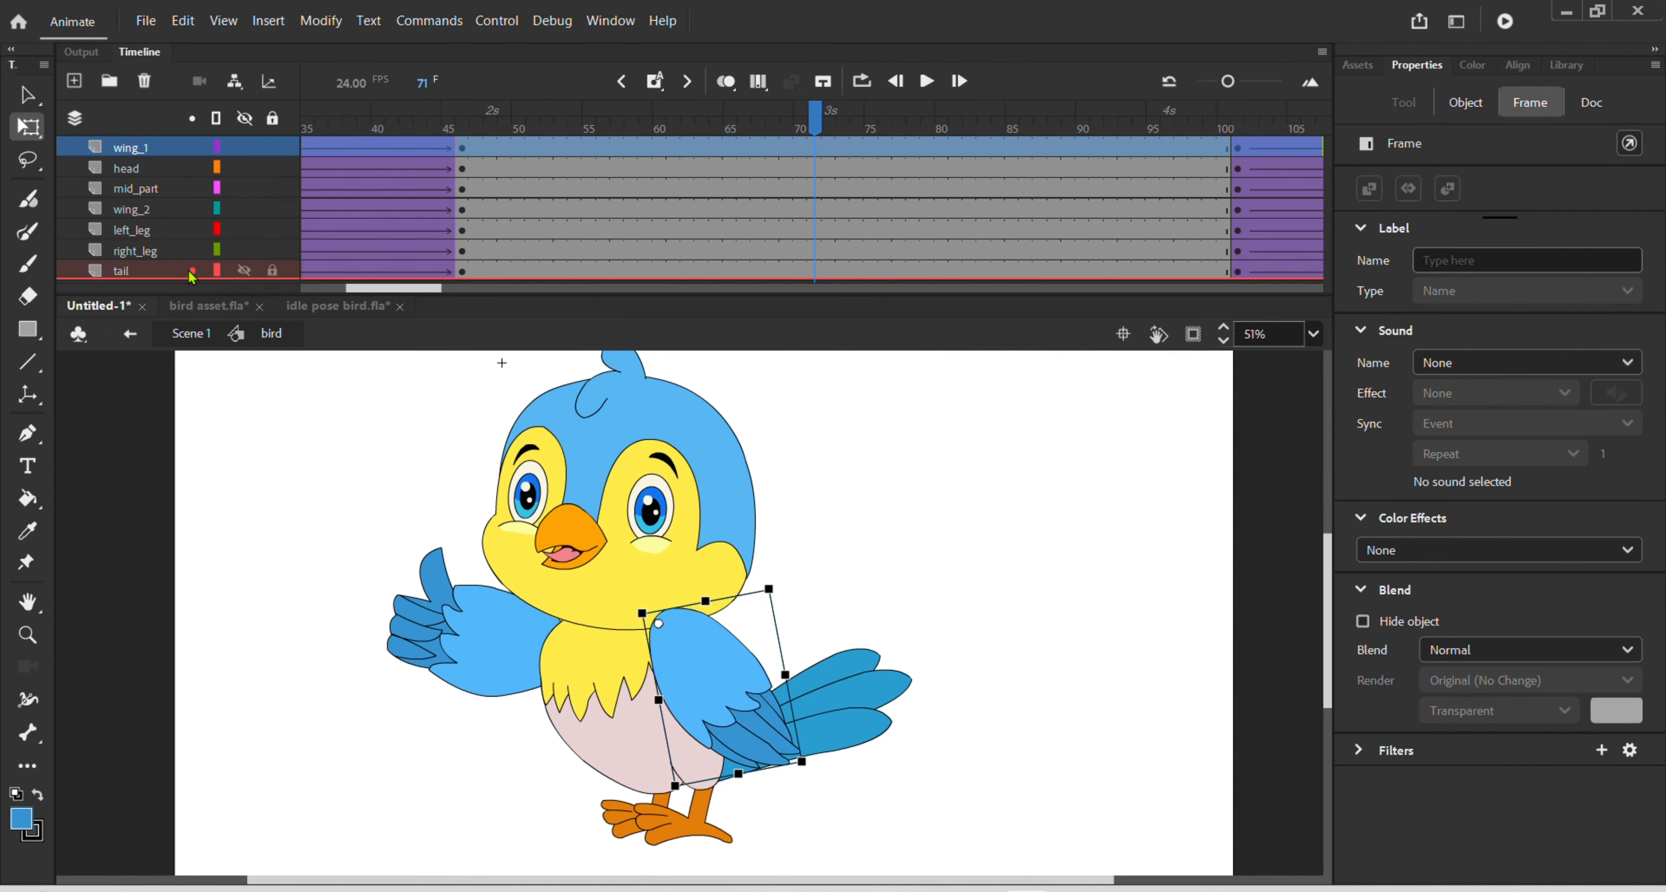
shift+click(146, 272)
right_click(522, 222)
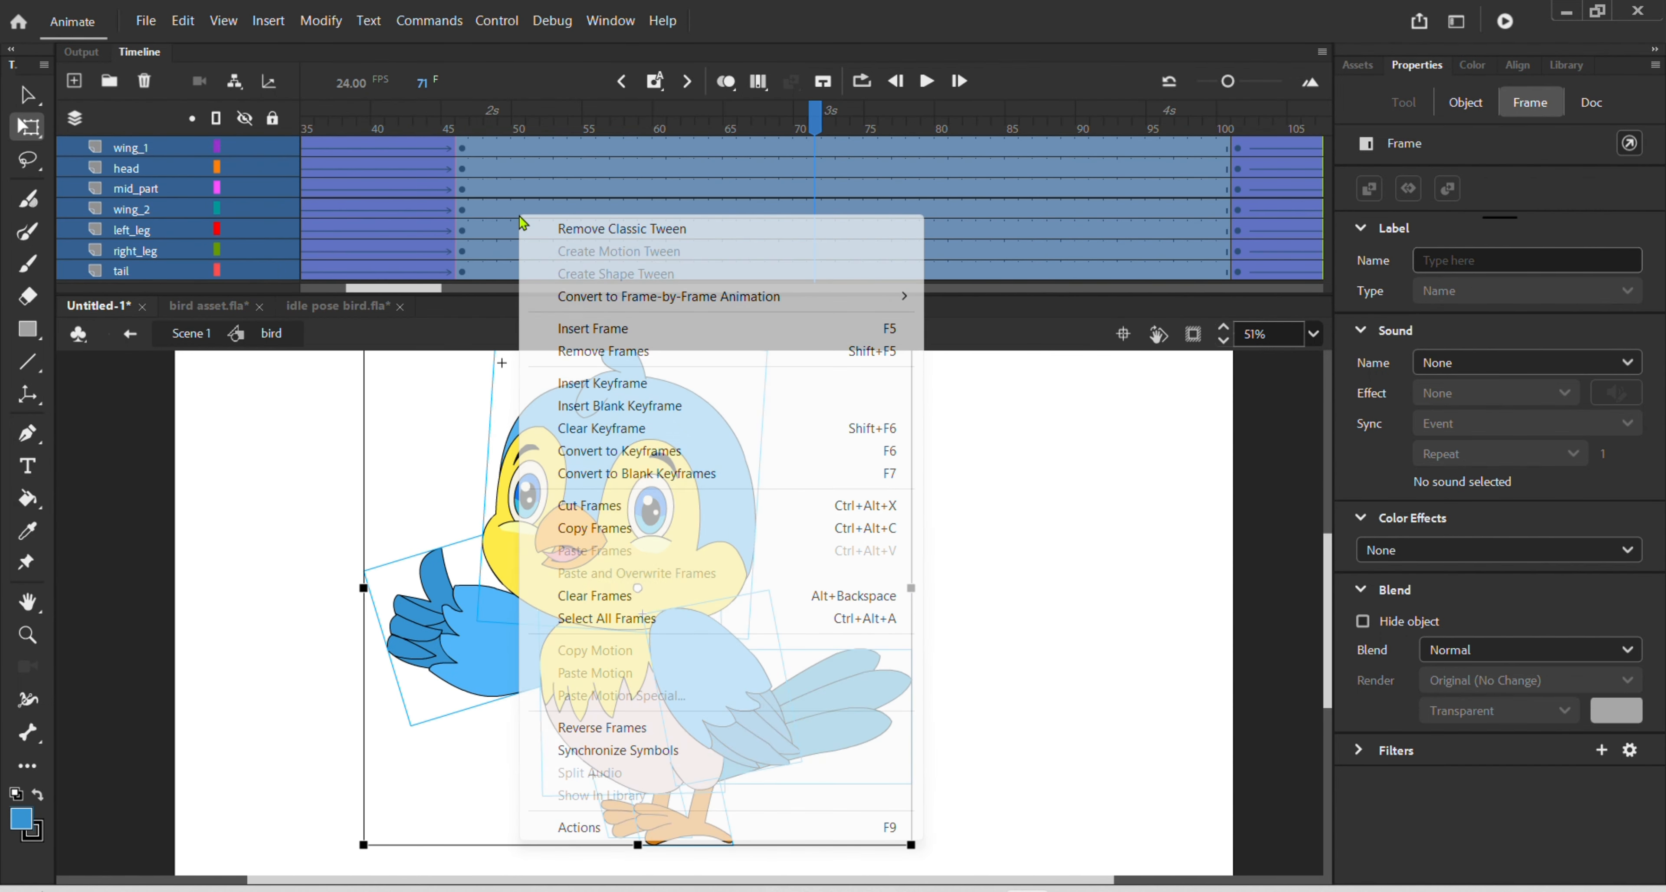
click(647, 749)
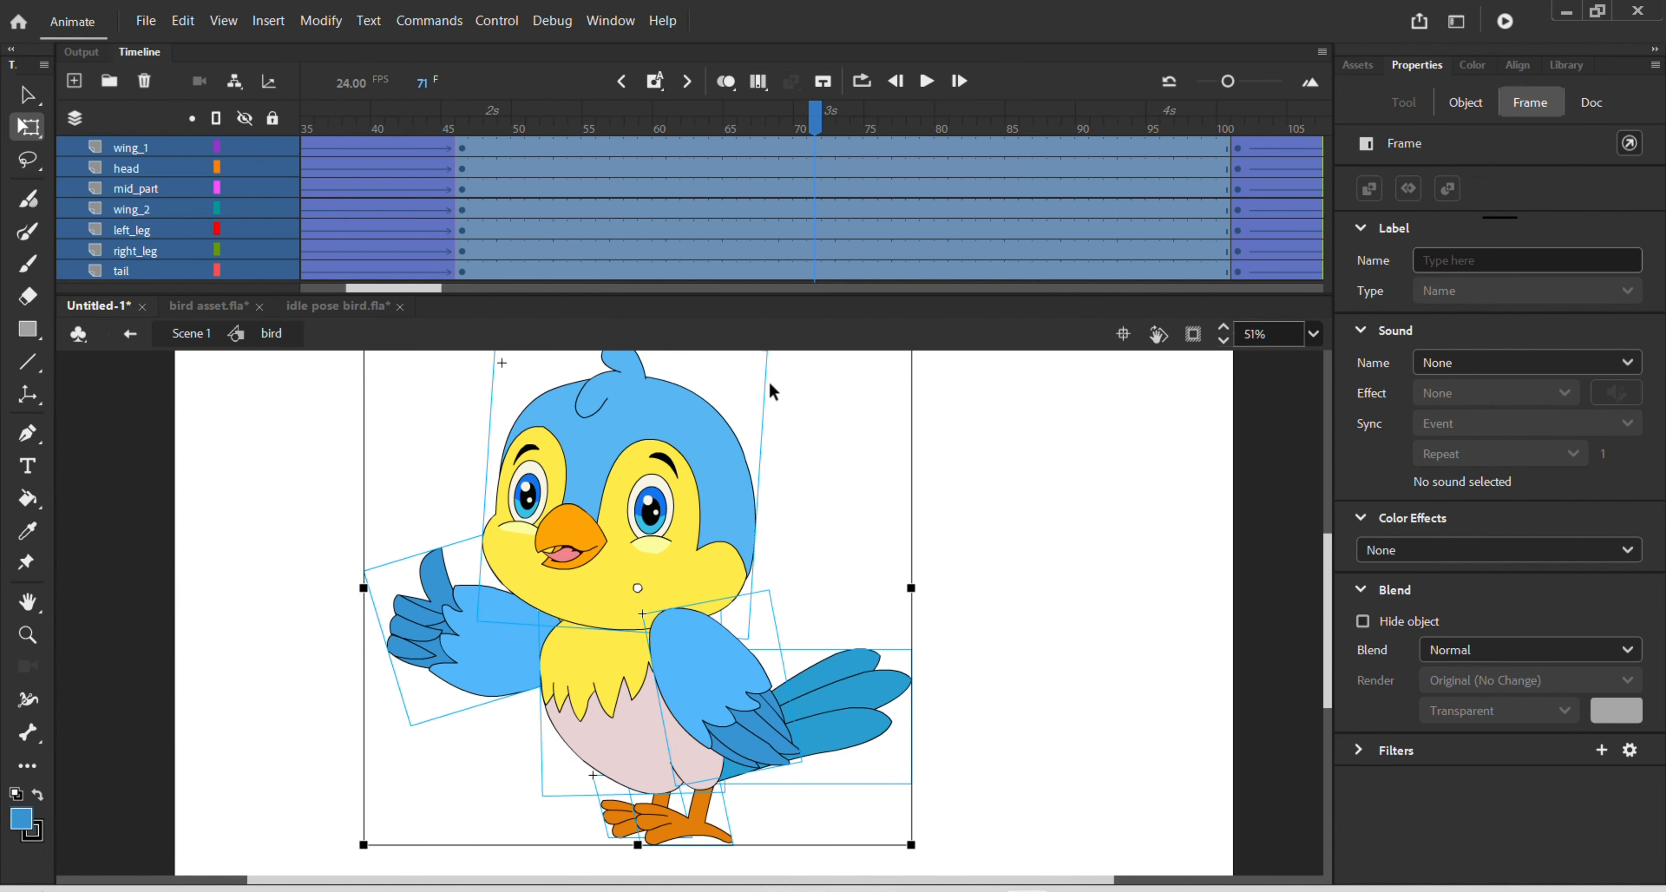